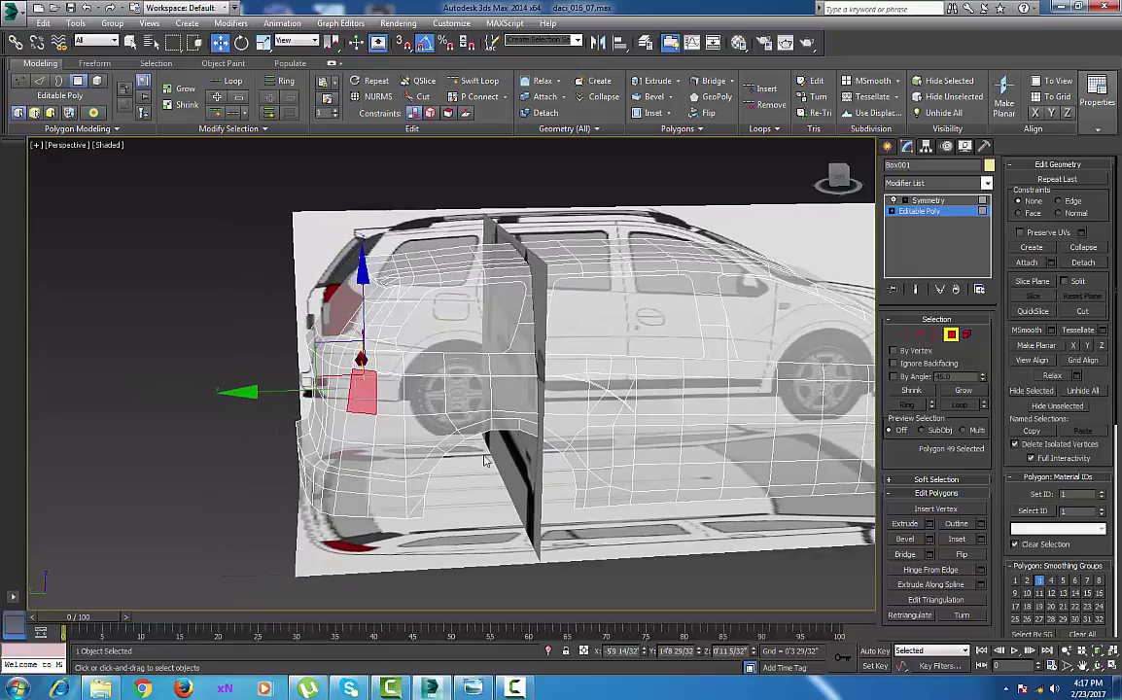
In the Left view, move the row of six vertices near the taillight's lower edge down onto the blueprint outline
{"action": "middle_click_drag", "start_coordinate": [439, 446], "coordinate": [458, 450], "text": "alt"}
{"action": "key", "text": "l"}
{"action": "key", "text": "z"}
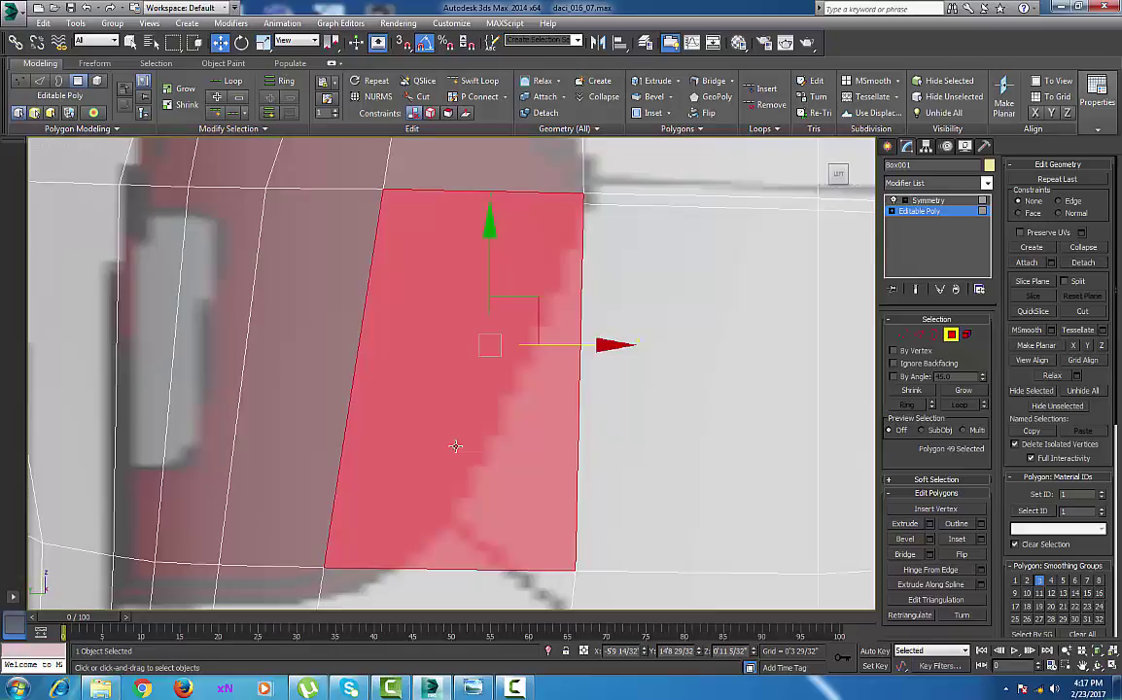
{"action": "scroll", "coordinate": [371, 443], "scroll_direction": "down", "scroll_amount": 5}
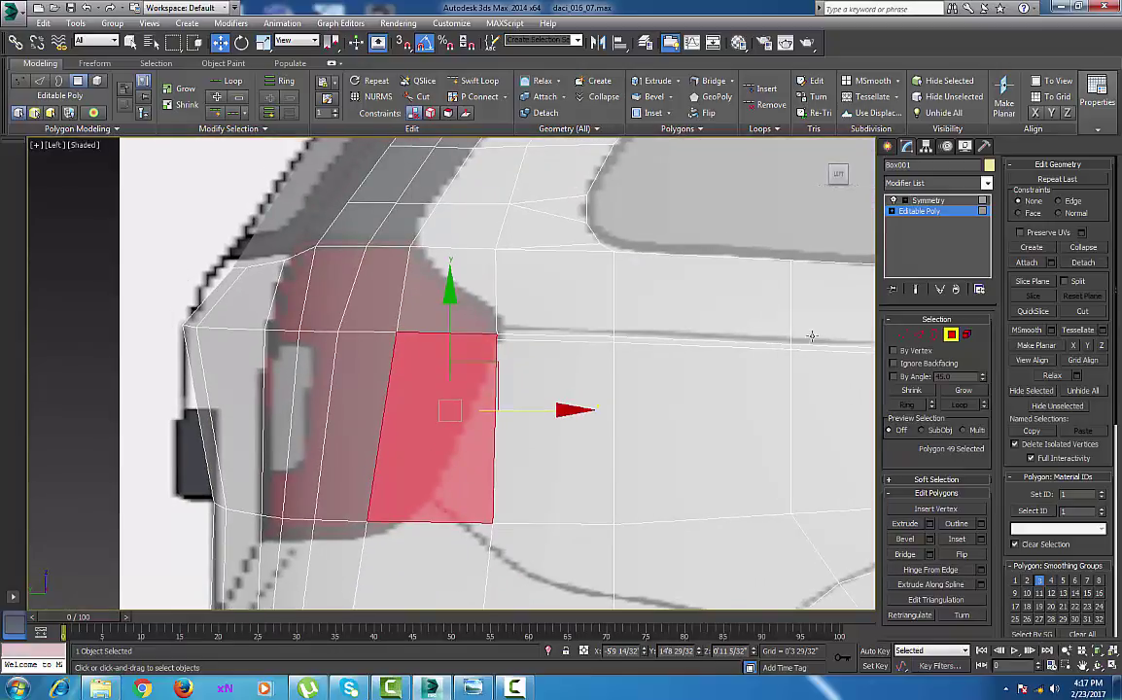
{"action": "left_click", "coordinate": [905, 336]}
{"action": "middle_click_drag", "start_coordinate": [515, 330], "coordinate": [521, 335]}
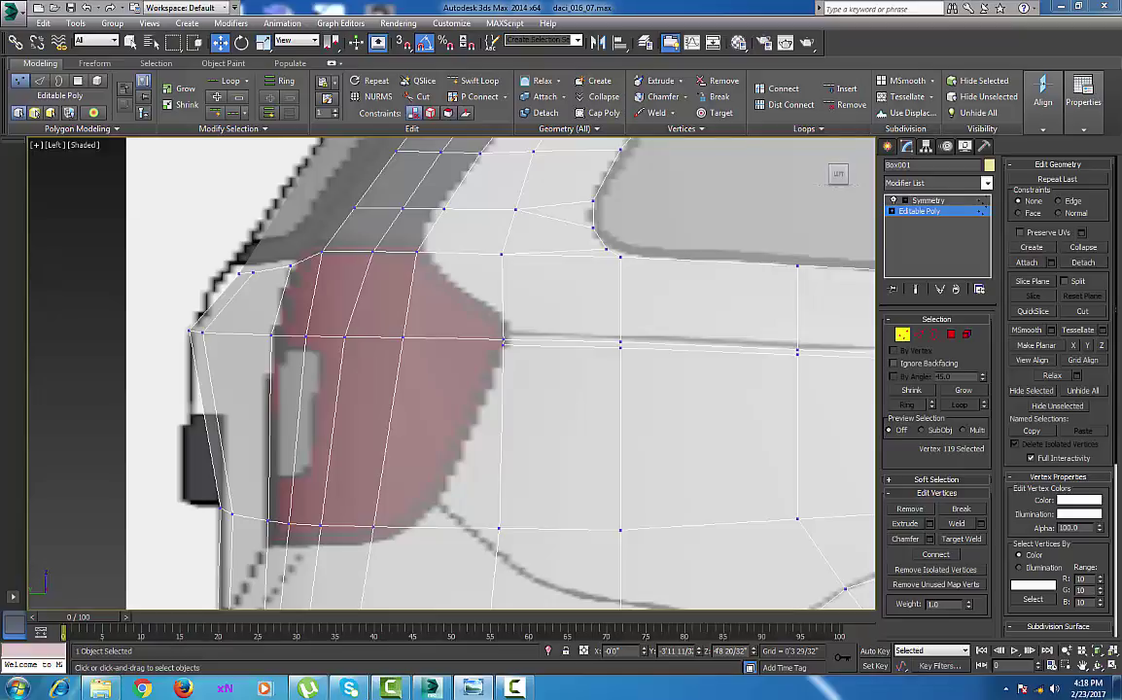
{"action": "middle_click_drag", "start_coordinate": [491, 378], "coordinate": [503, 376]}
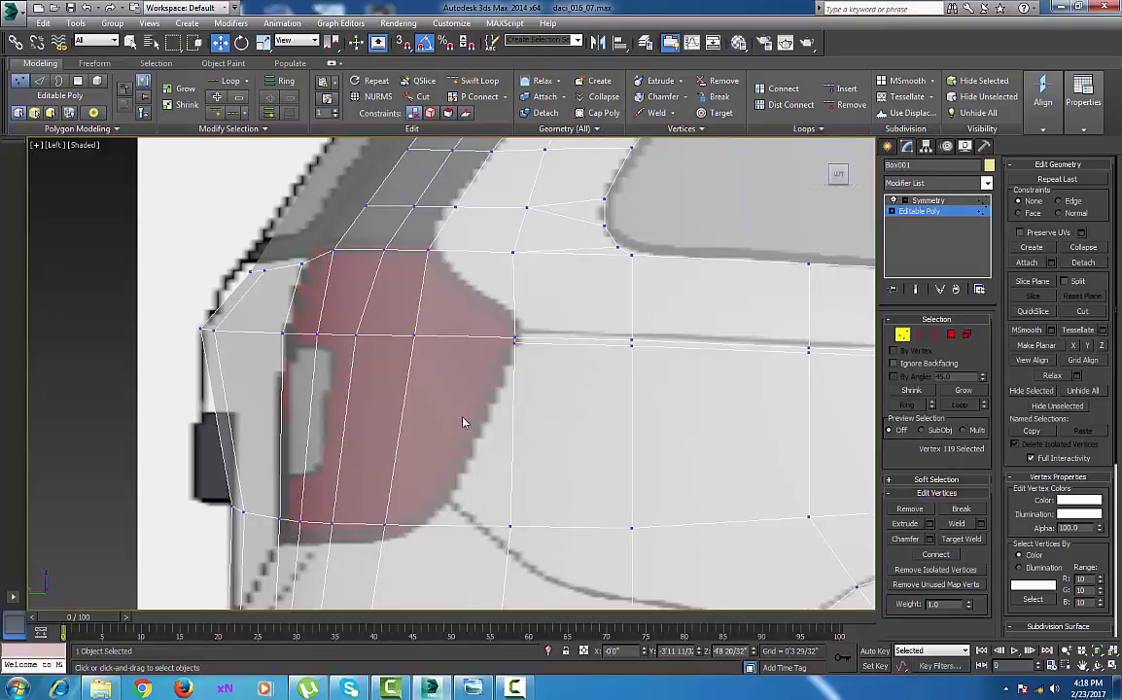
{"action": "middle_click_drag", "start_coordinate": [447, 435], "coordinate": [438, 351]}
{"action": "left_click_drag", "start_coordinate": [110, 380], "coordinate": [449, 467]}
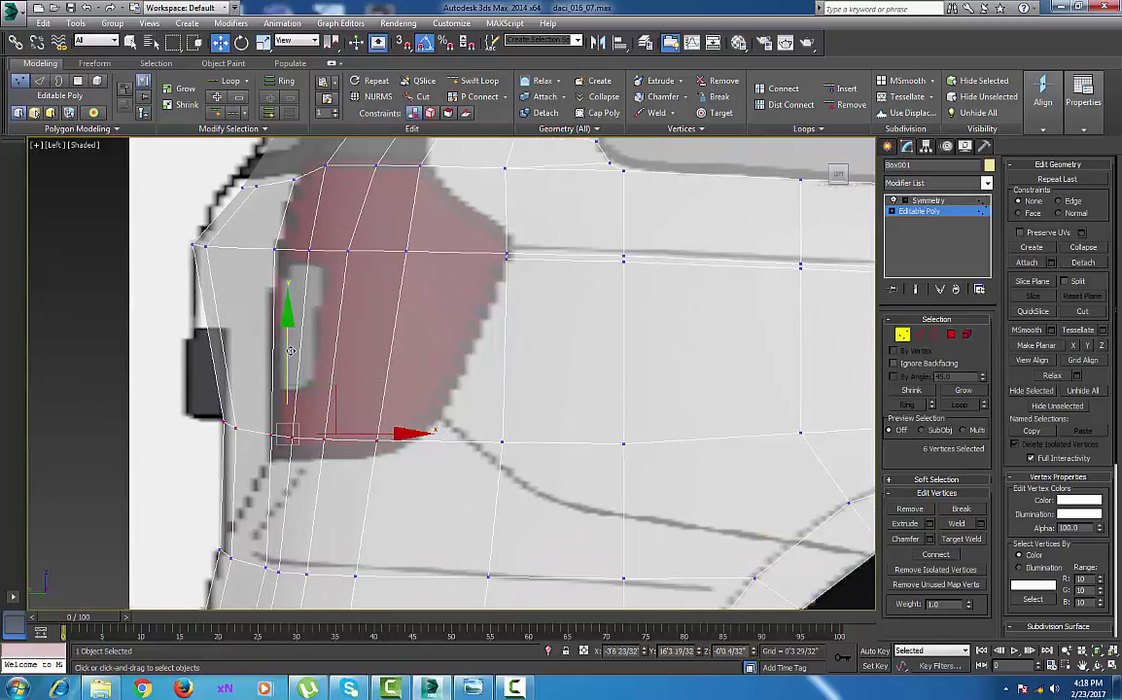
{"action": "left_click_drag", "start_coordinate": [284, 352], "coordinate": [283, 370]}
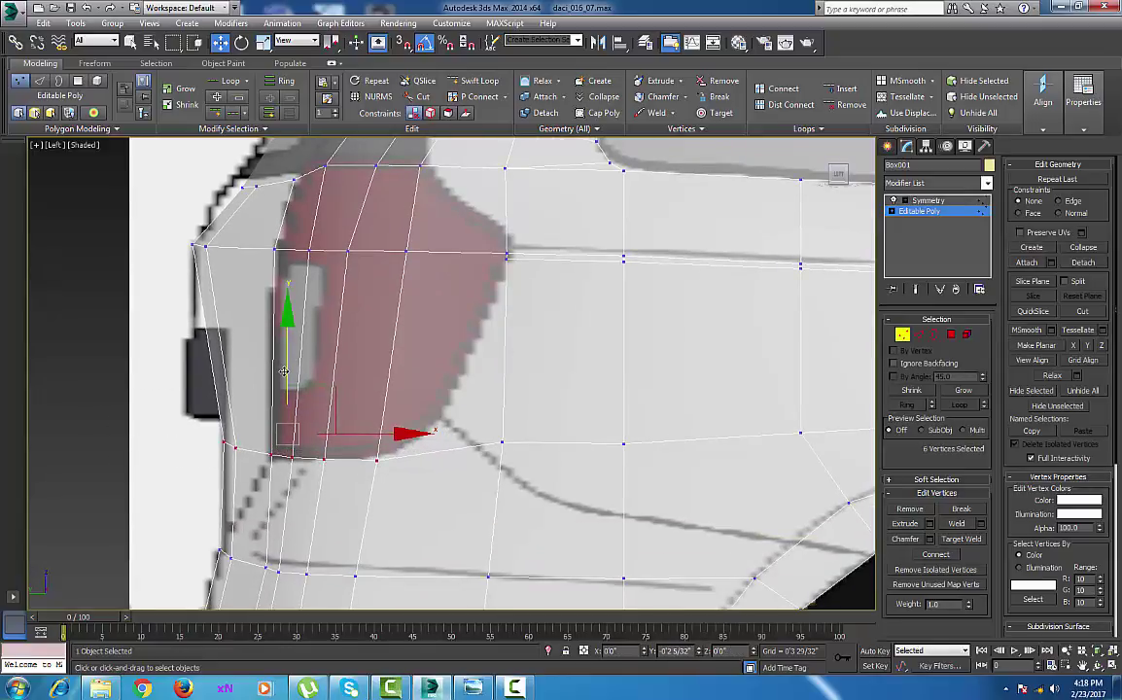
Cut new edges along the taillight's curved front side, from its lower edge up to the vertex at the body side line
{"action": "right_click", "coordinate": [436, 398]}
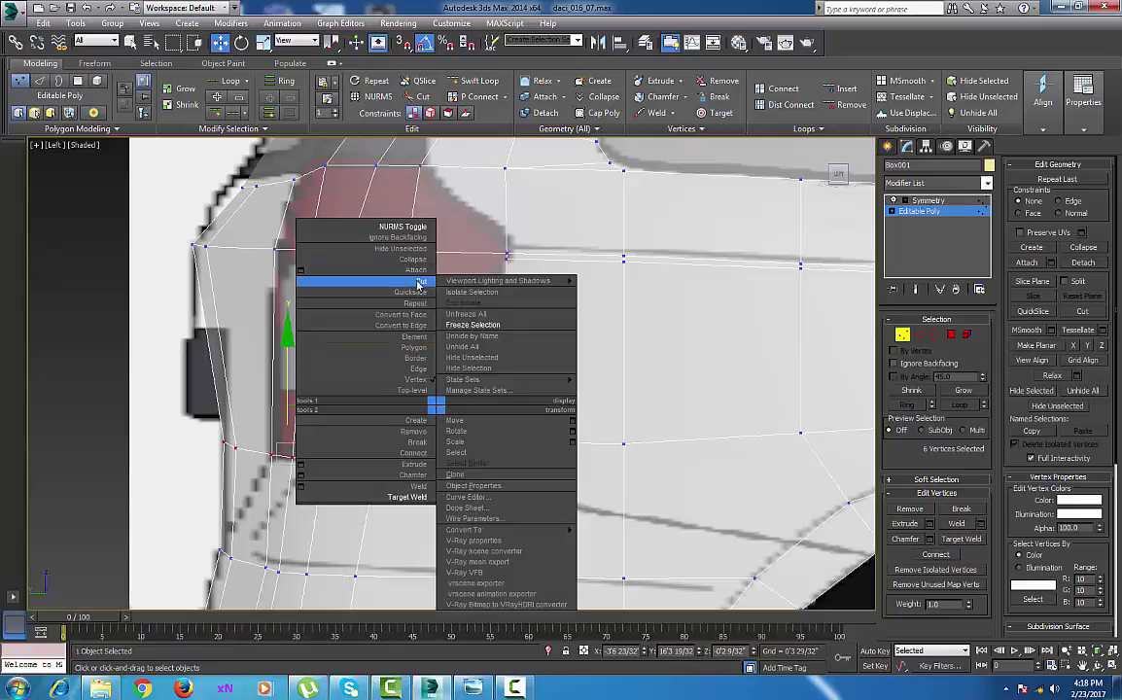
{"action": "left_click", "coordinate": [413, 282]}
{"action": "left_click", "coordinate": [377, 460]}
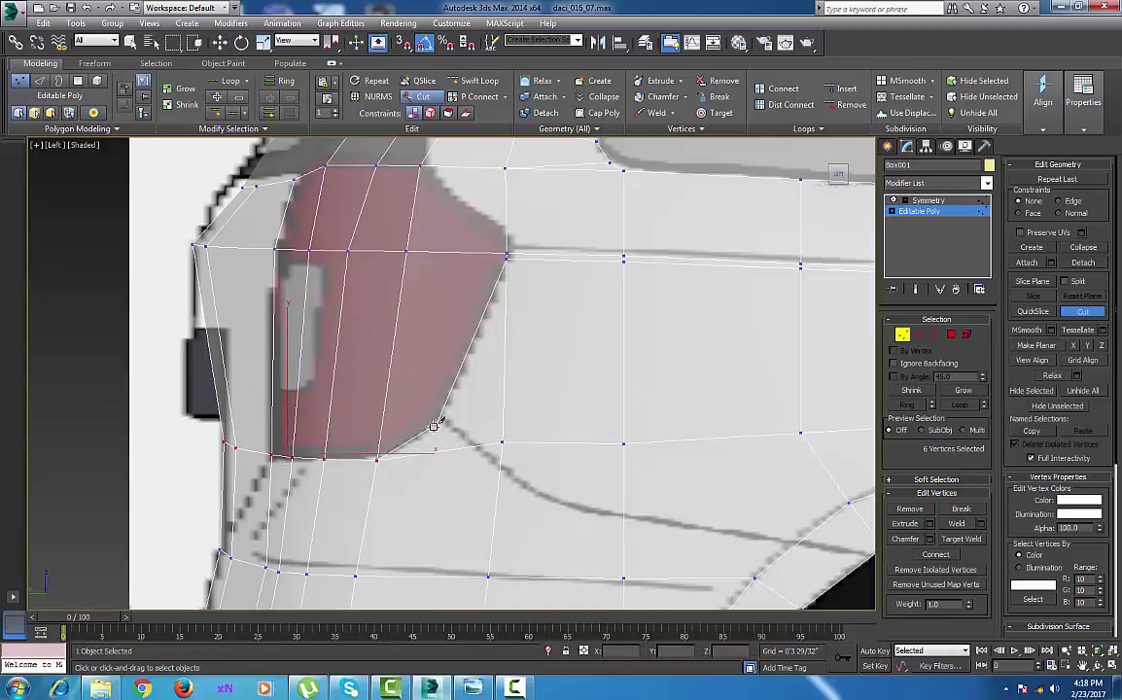
{"action": "left_click", "coordinate": [412, 441]}
{"action": "left_click", "coordinate": [440, 418]}
{"action": "right_click", "coordinate": [442, 416]}
{"action": "left_click", "coordinate": [482, 326]}
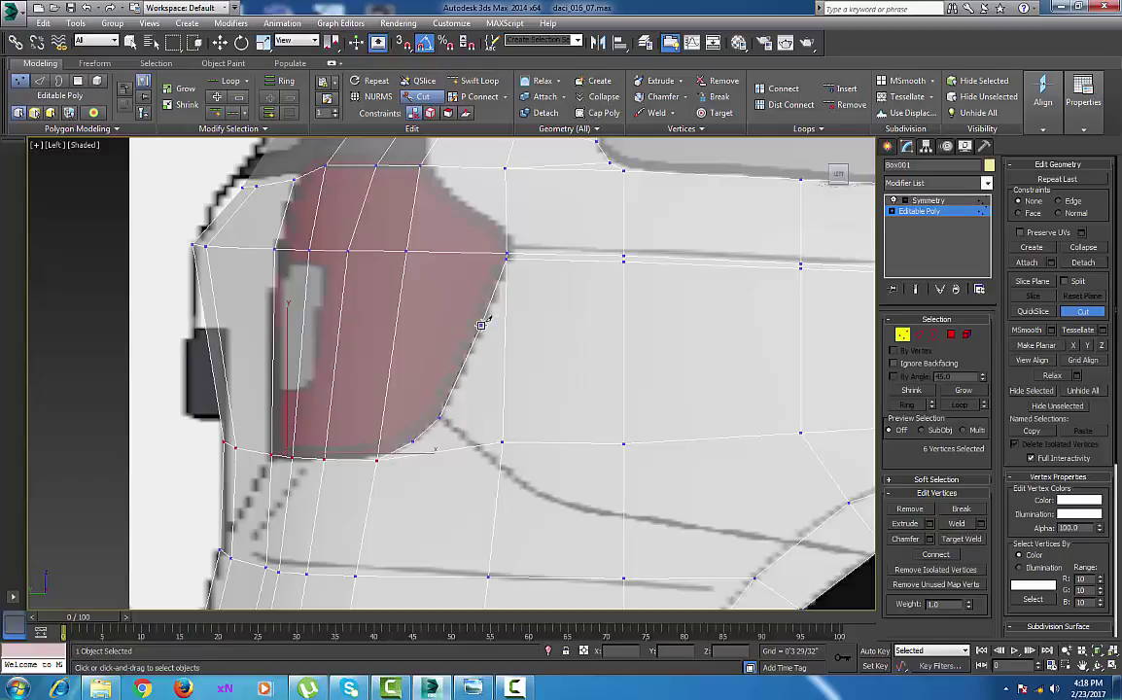
{"action": "left_click", "coordinate": [506, 258]}
{"action": "right_click", "coordinate": [507, 258]}
Cut the taillight's slanted upper edge from the body side line to the lamp's upper front corner
{"action": "scroll", "coordinate": [491, 370], "scroll_direction": "up", "scroll_amount": 5}
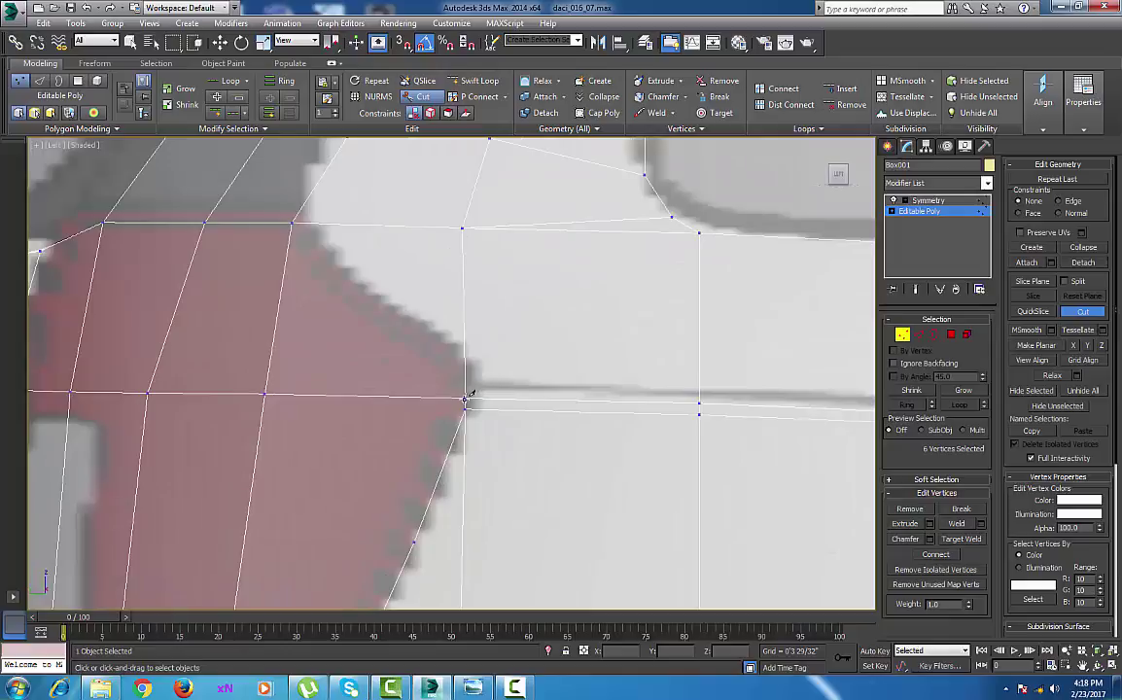
{"action": "left_click", "coordinate": [466, 352]}
{"action": "mouse_move", "coordinate": [379, 328]}
{"action": "middle_mouse_down"}
{"action": "mouse_move", "coordinate": [407, 328]}
{"action": "mouse_move", "coordinate": [378, 388]}
{"action": "mouse_move", "coordinate": [397, 336]}
{"action": "middle_mouse_up"}
{"action": "scroll", "coordinate": [394, 334], "scroll_direction": "down", "scroll_amount": 5}
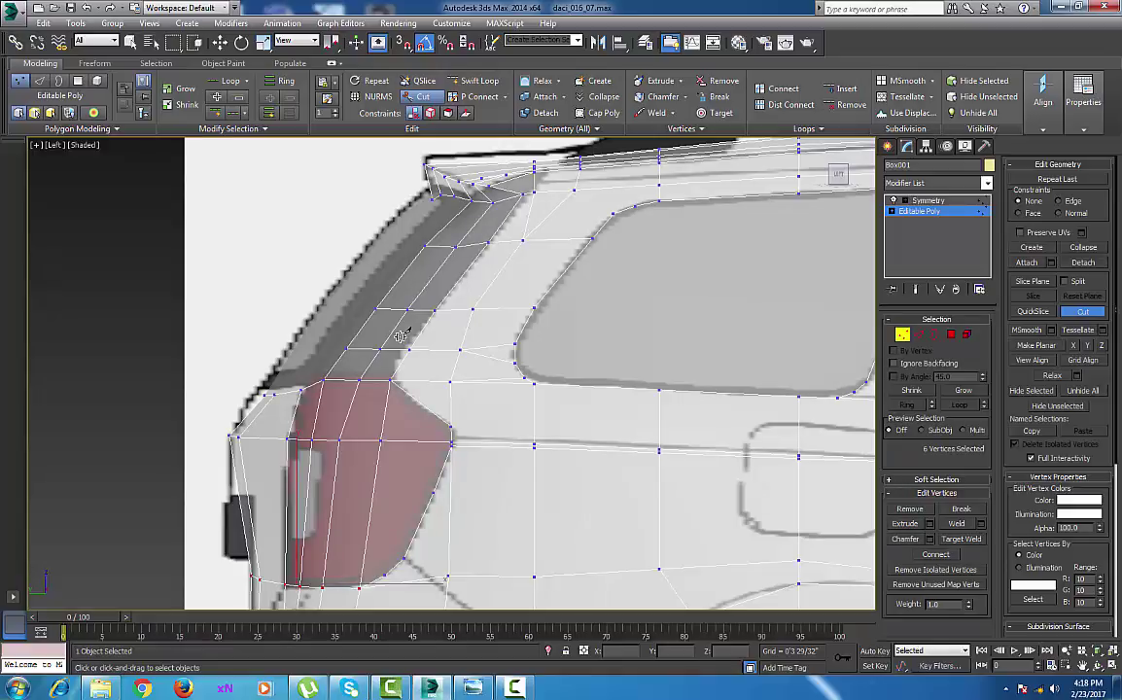
{"action": "middle_click_drag", "start_coordinate": [420, 428], "coordinate": [444, 347]}
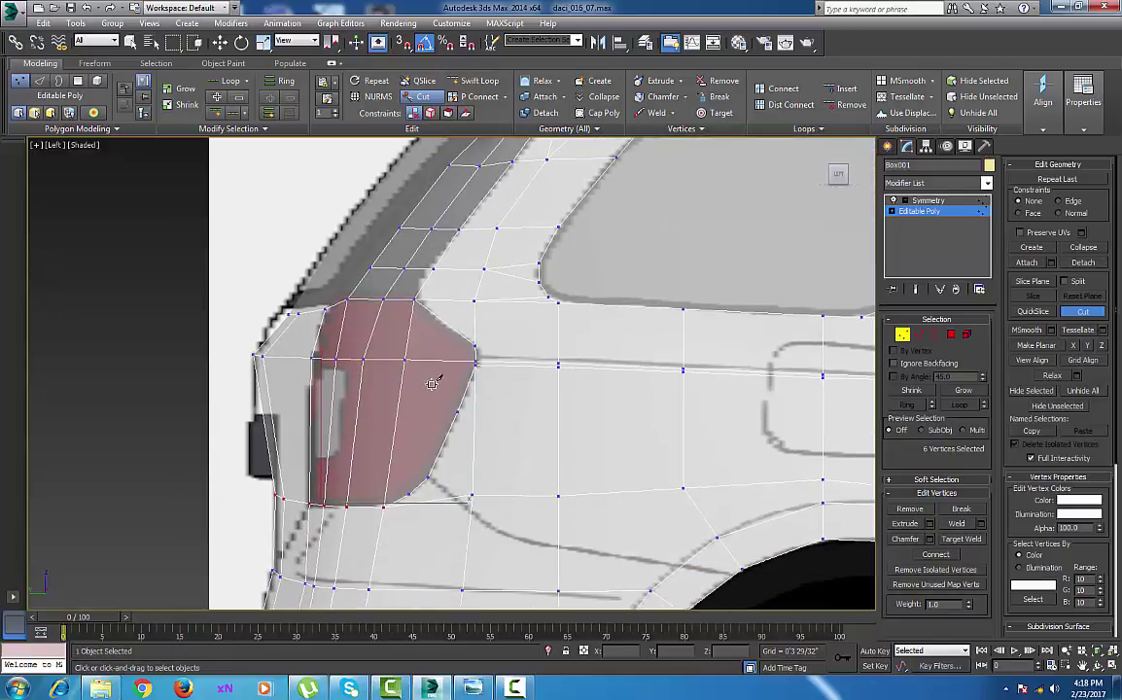
In the Back view, move the two upper vertices on the taillight's inner edge sideways onto the blueprint outline
{"action": "key", "text": "v"}
{"action": "left_click", "coordinate": [460, 408]}
{"action": "middle_click_drag", "start_coordinate": [626, 417], "coordinate": [532, 410]}
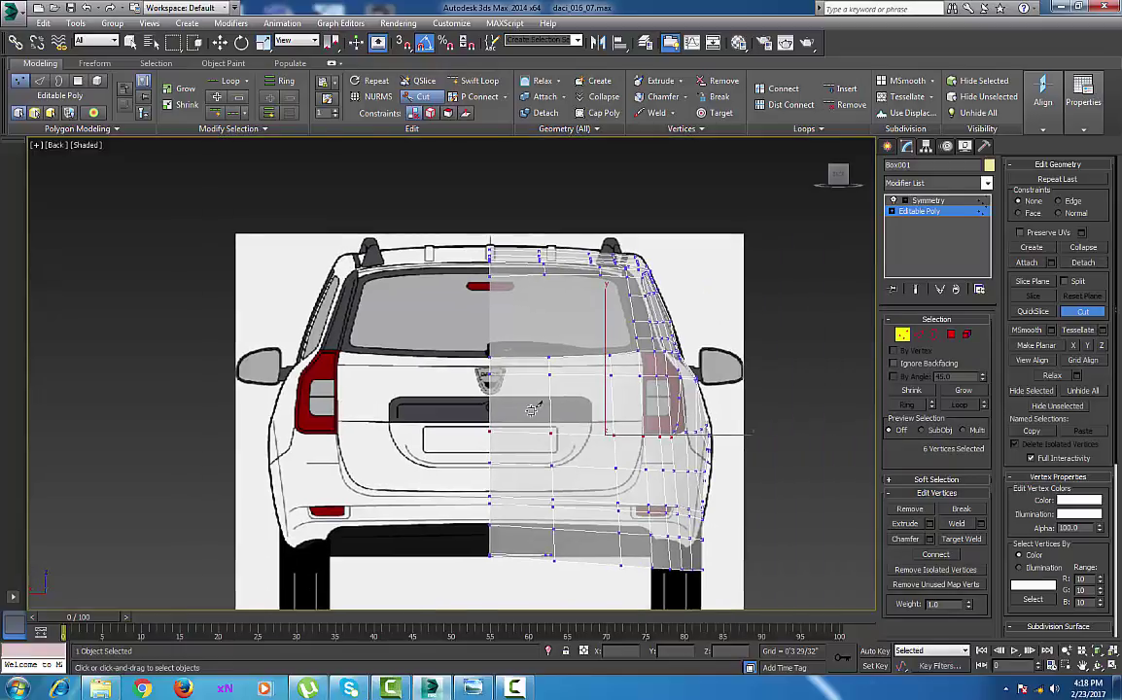
{"action": "scroll", "coordinate": [531, 409], "scroll_direction": "up", "scroll_amount": 10}
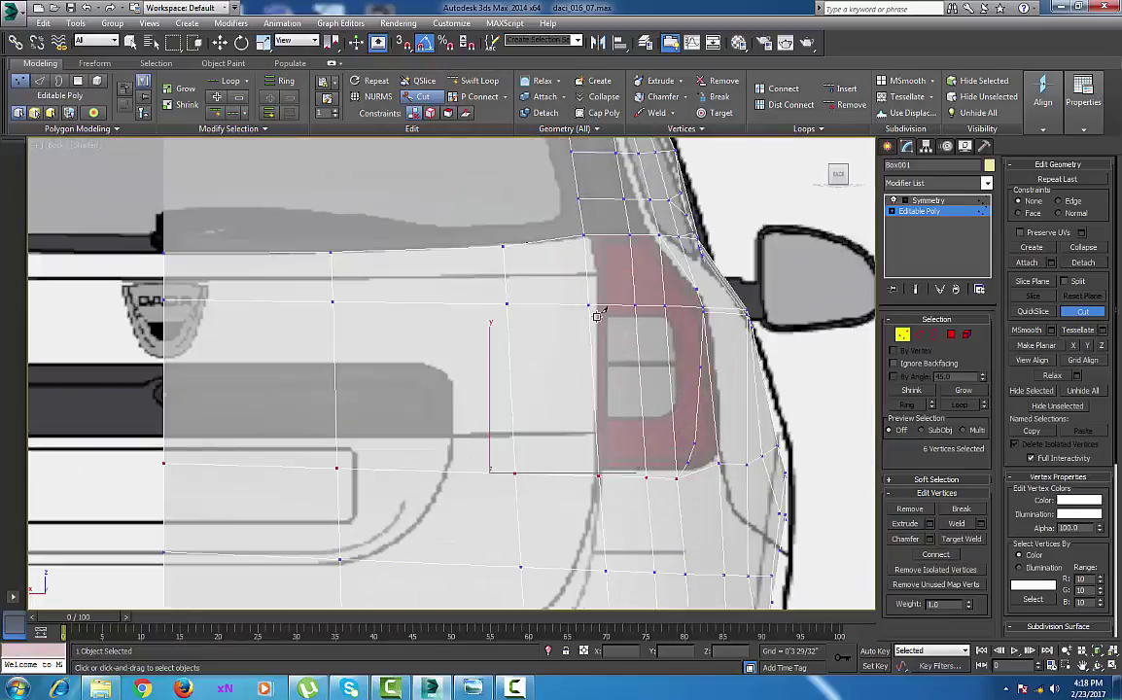
{"action": "key", "text": "w"}
{"action": "left_click", "coordinate": [588, 305]}
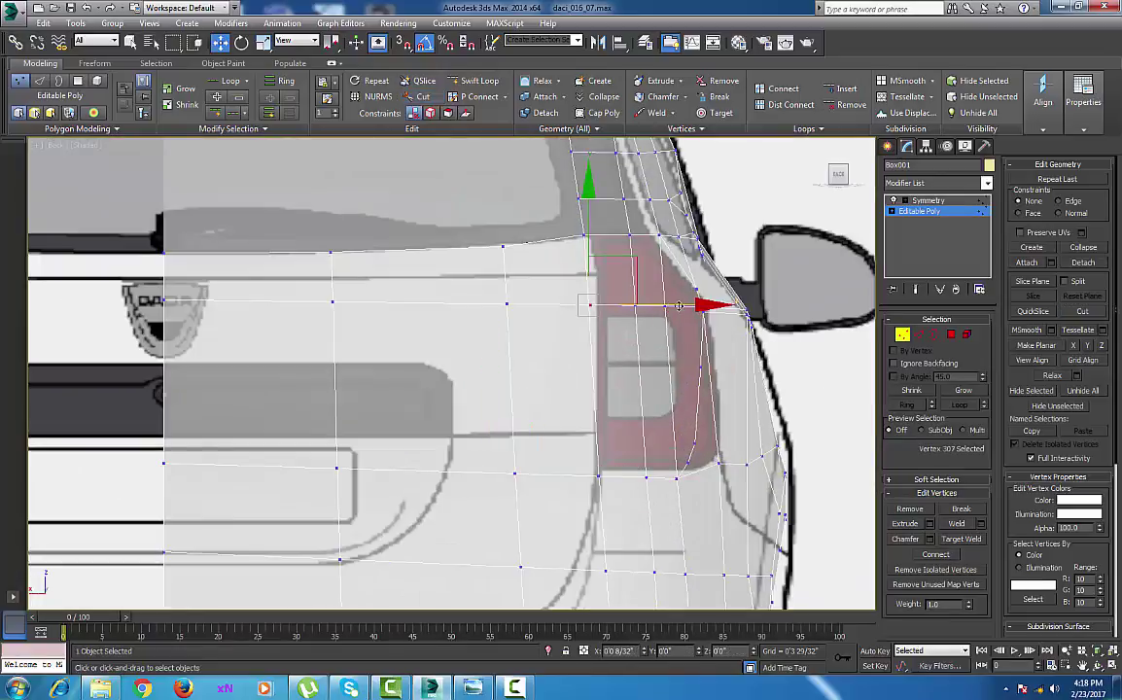
{"action": "left_click_drag", "start_coordinate": [675, 306], "coordinate": [670, 306]}
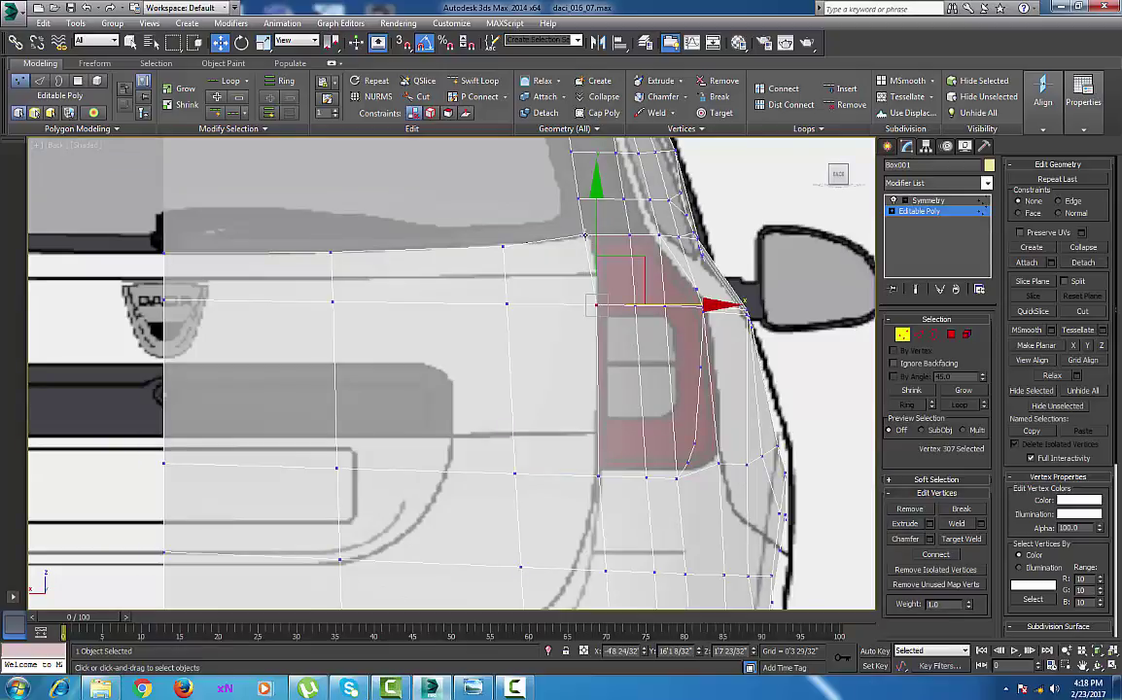
{"action": "left_click", "coordinate": [584, 235]}
{"action": "left_click_drag", "start_coordinate": [655, 234], "coordinate": [659, 234]}
Move the three cut vertices along the taillight's outer edge and lower corner outward to follow the lamp's curve in the Back view
{"action": "middle_click_drag", "start_coordinate": [617, 292], "coordinate": [629, 295]}
{"action": "scroll", "coordinate": [623, 297], "scroll_direction": "down", "scroll_amount": 3}
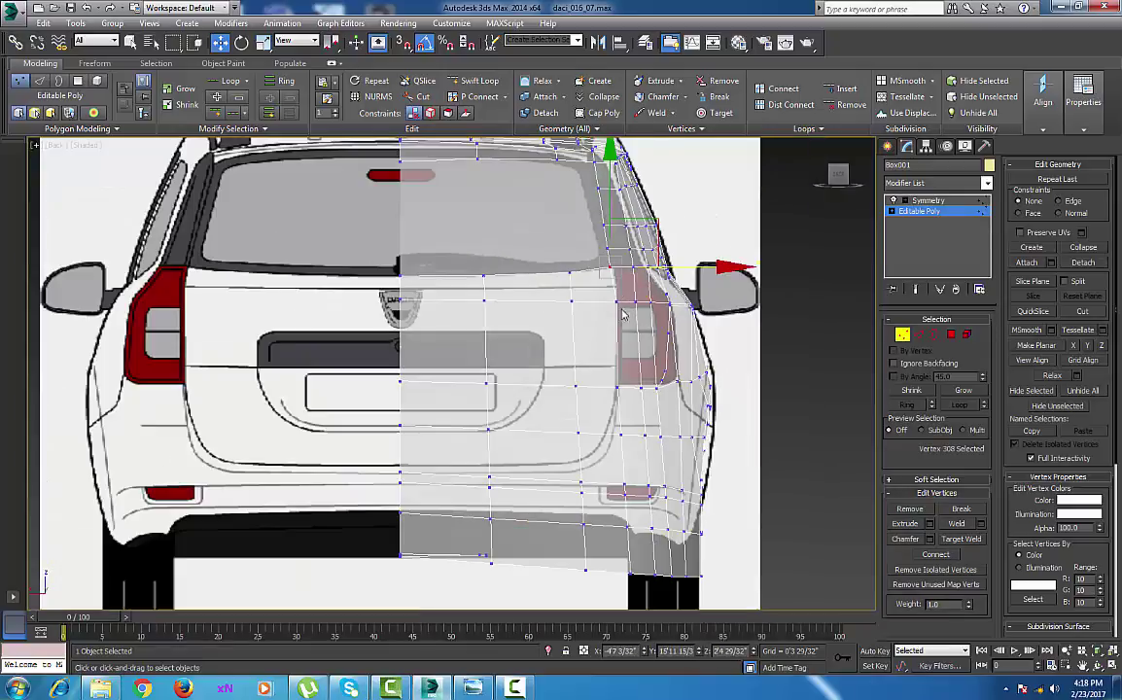
{"action": "scroll", "coordinate": [623, 314], "scroll_direction": "up", "scroll_amount": 3}
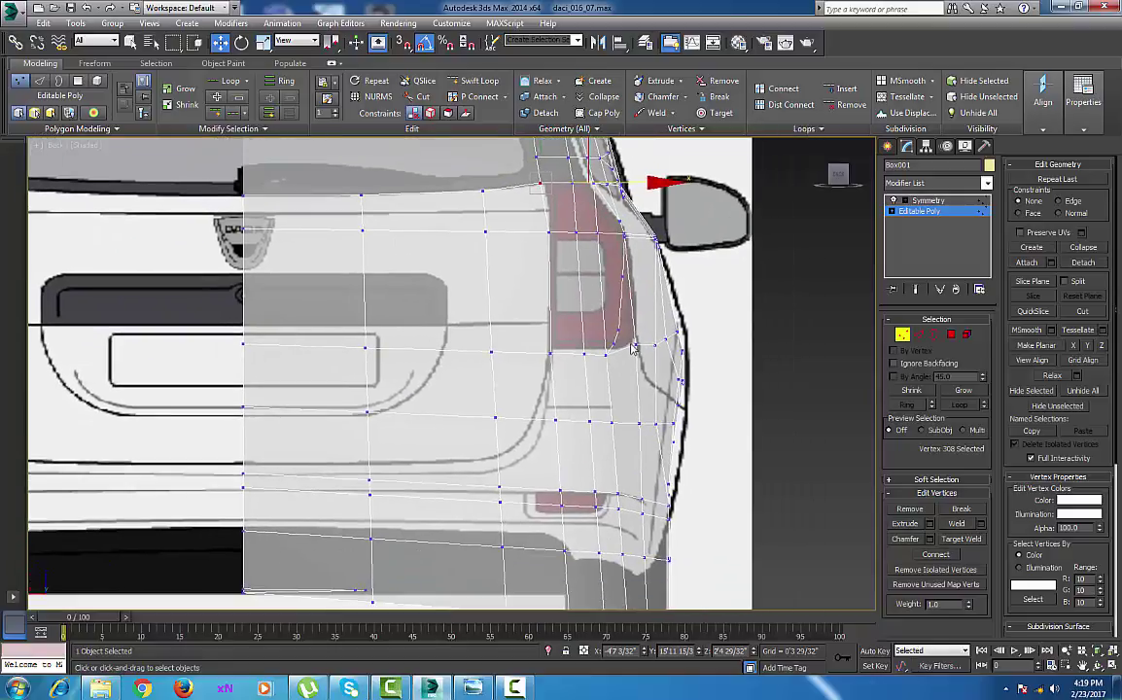
{"action": "scroll", "coordinate": [632, 348], "scroll_direction": "up", "scroll_amount": 3}
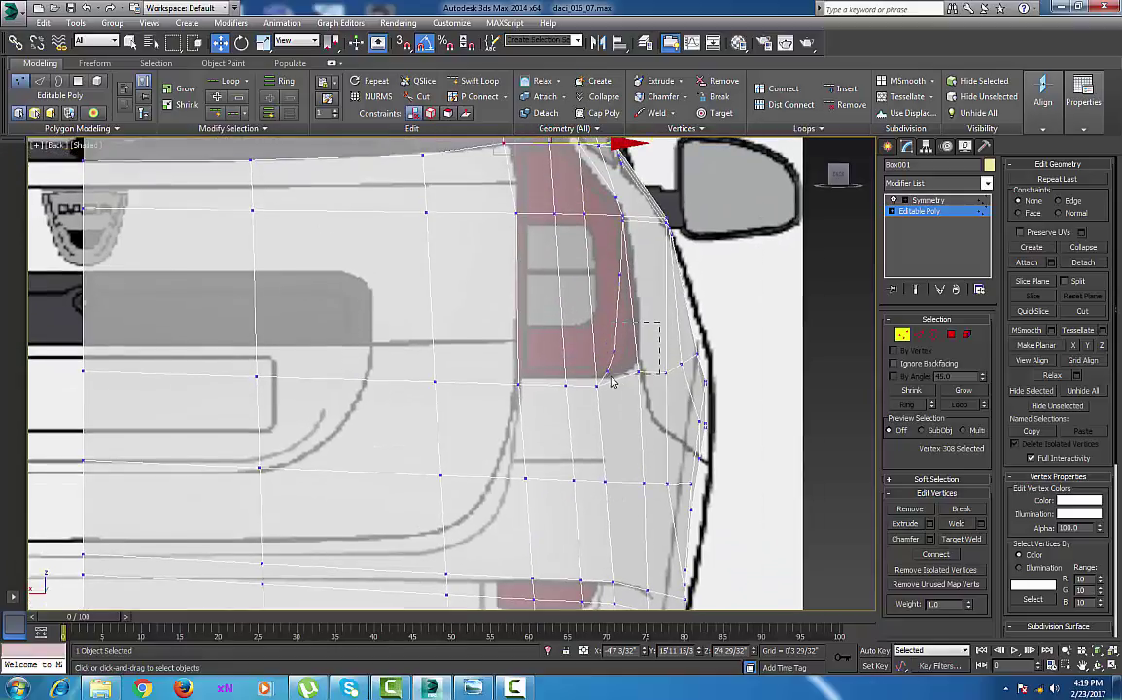
{"action": "left_click", "coordinate": [664, 324]}
{"action": "left_click", "coordinate": [615, 354]}
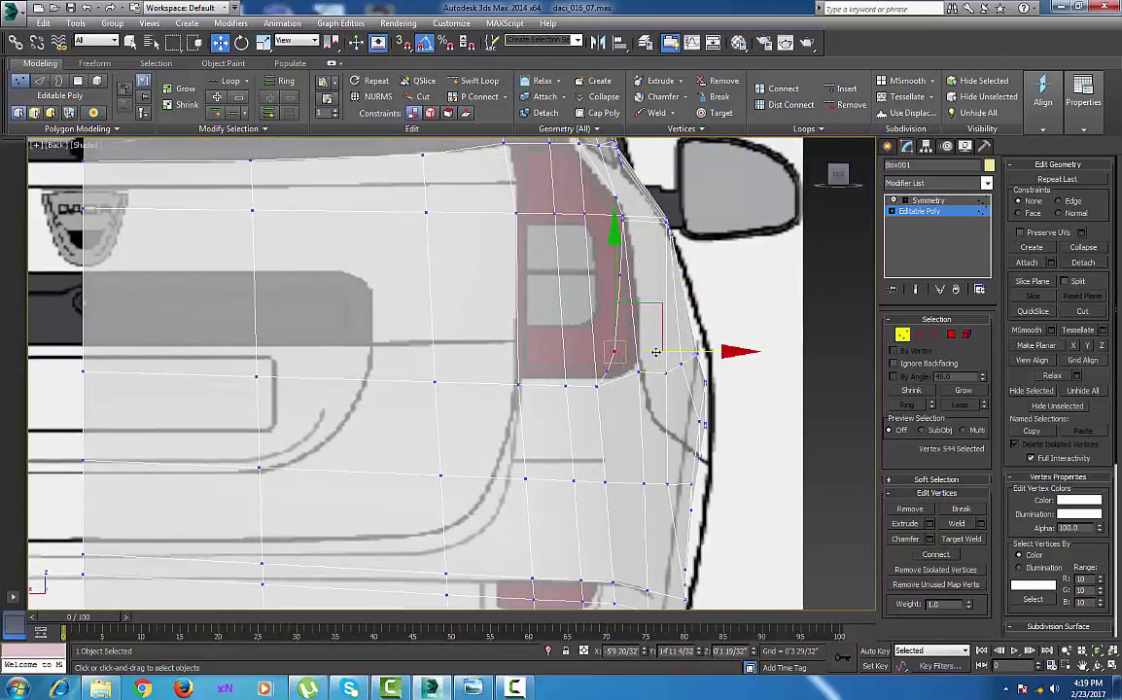
{"action": "left_click_drag", "start_coordinate": [699, 351], "coordinate": [701, 351]}
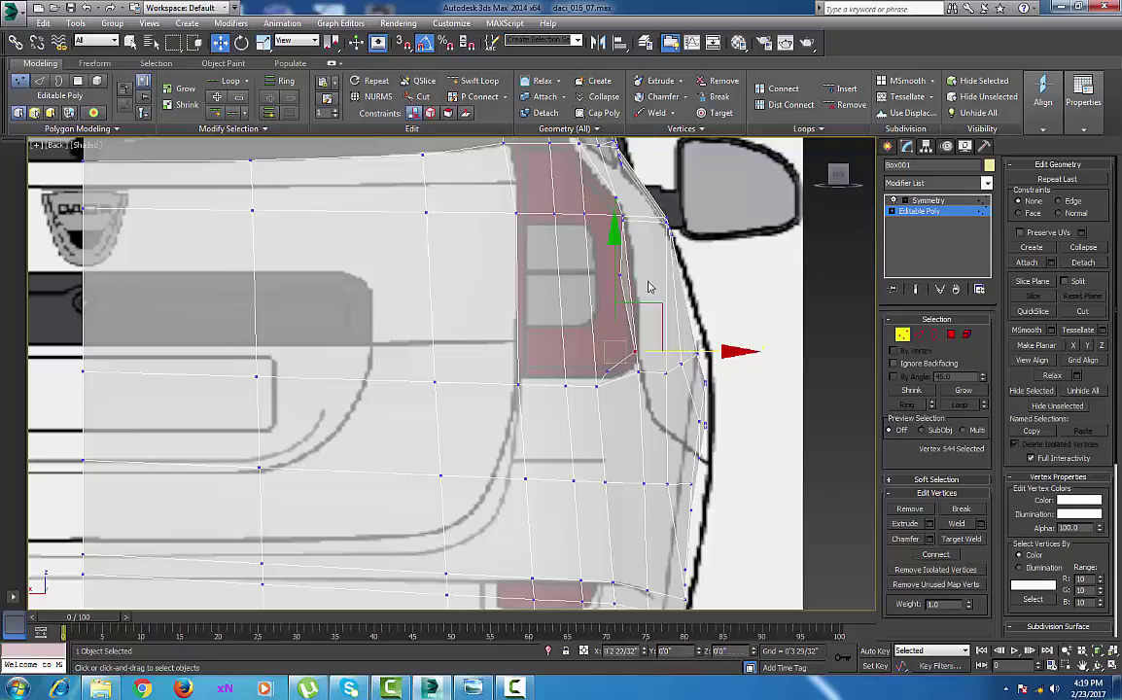
{"action": "left_click", "coordinate": [618, 274]}
{"action": "left_click_drag", "start_coordinate": [679, 276], "coordinate": [693, 277]}
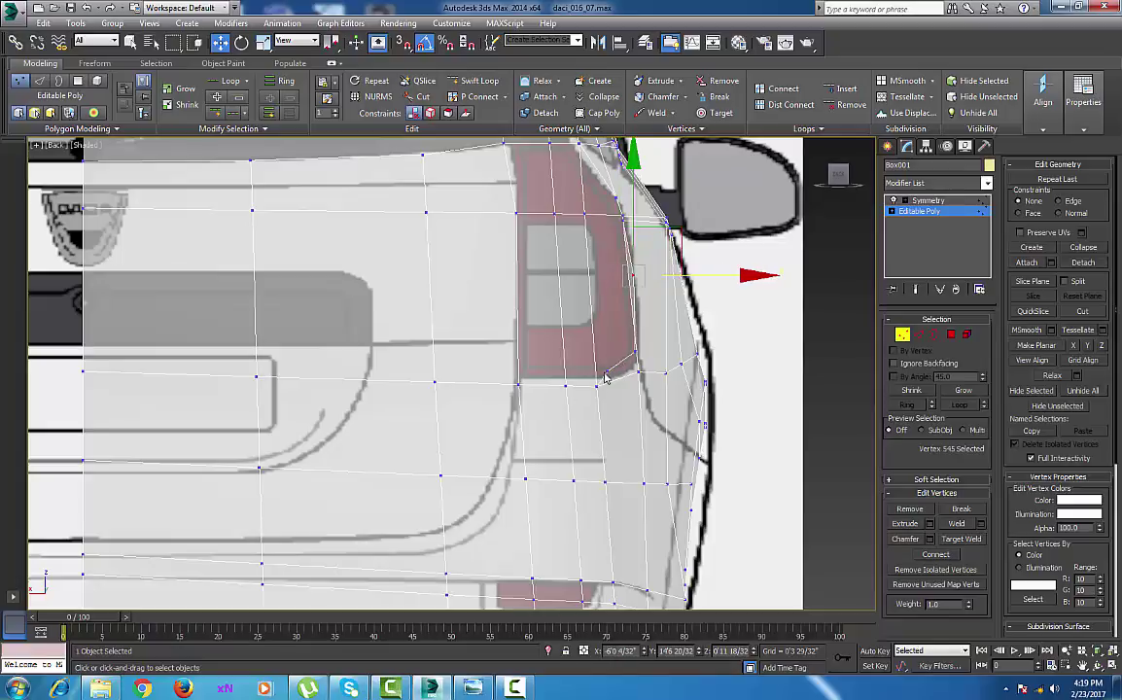
{"action": "left_click", "coordinate": [605, 370]}
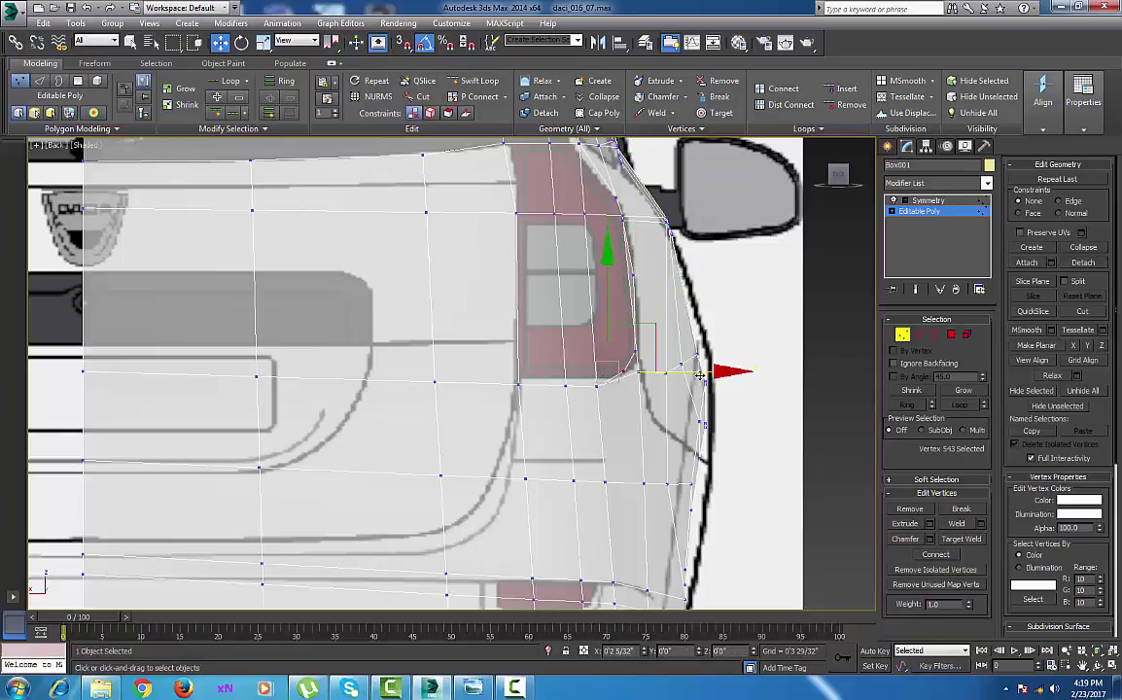
{"action": "left_click_drag", "start_coordinate": [694, 380], "coordinate": [694, 380]}
Examine the reshaped taillight vertices against the rear blueprint in the Back view
{"action": "scroll", "coordinate": [680, 360], "scroll_direction": "up", "scroll_amount": 1}
{"action": "middle_click_drag", "start_coordinate": [622, 311], "coordinate": [719, 155]}
{"action": "scroll", "coordinate": [618, 339], "scroll_direction": "down", "scroll_amount": 2}
{"action": "middle_click_drag", "start_coordinate": [616, 340], "coordinate": [616, 367]}
{"action": "scroll", "coordinate": [621, 370], "scroll_direction": "down", "scroll_amount": 3}
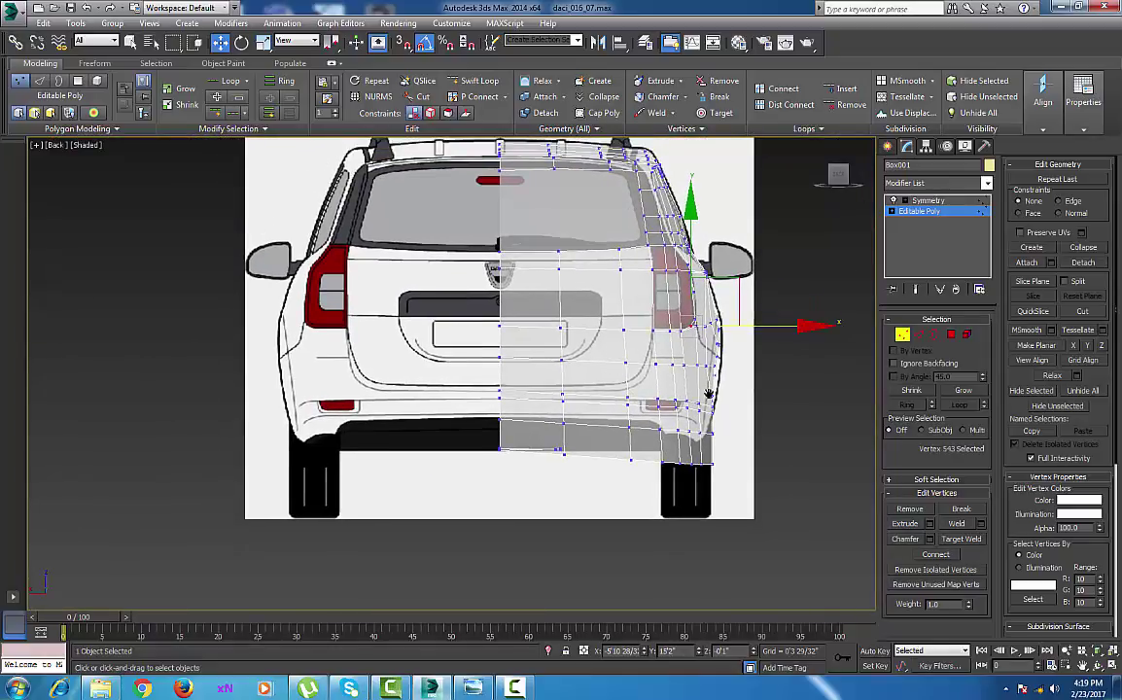
{"action": "middle_click_drag", "start_coordinate": [708, 393], "coordinate": [684, 384]}
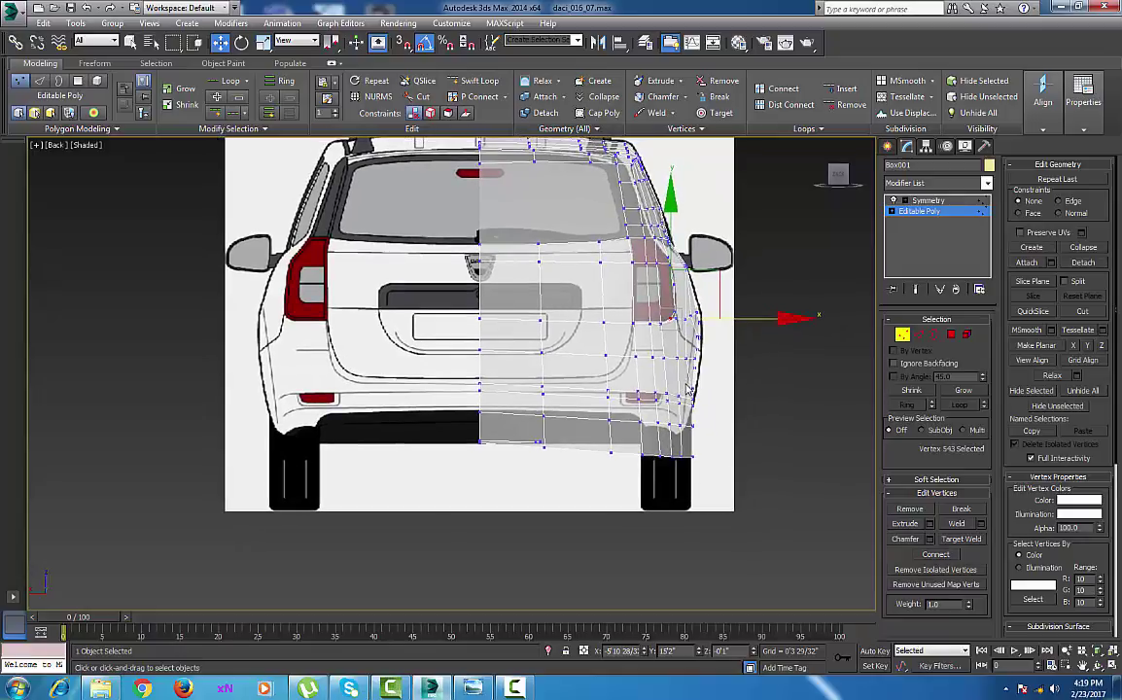
{"action": "scroll", "coordinate": [663, 352], "scroll_direction": "up", "scroll_amount": 5}
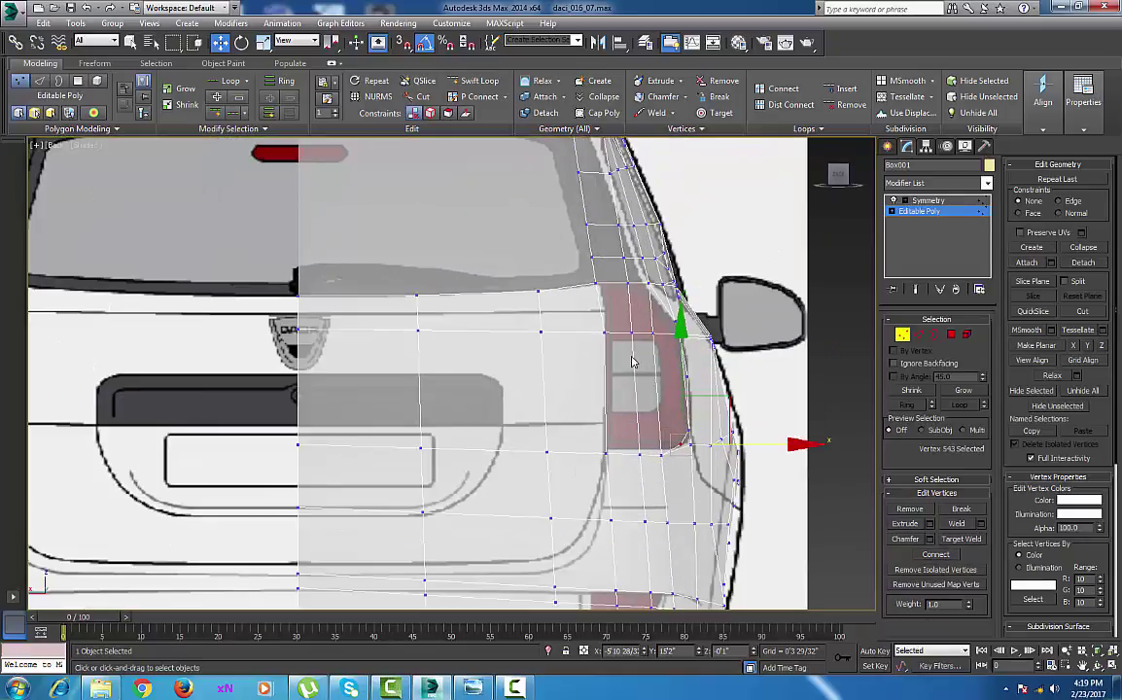
{"action": "middle_click_drag", "start_coordinate": [632, 361], "coordinate": [634, 356]}
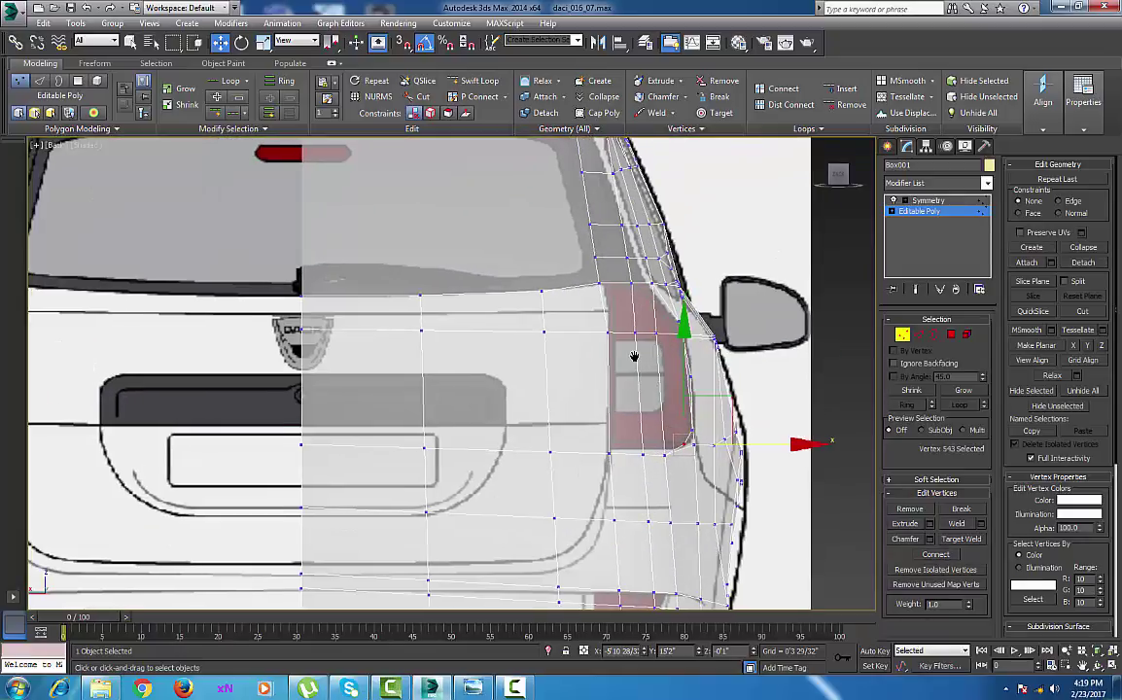
Select the taillight's outer lower polygon in polygon mode and frame it in the Left view
{"action": "left_click", "coordinate": [950, 335]}
{"action": "left_click", "coordinate": [627, 382]}
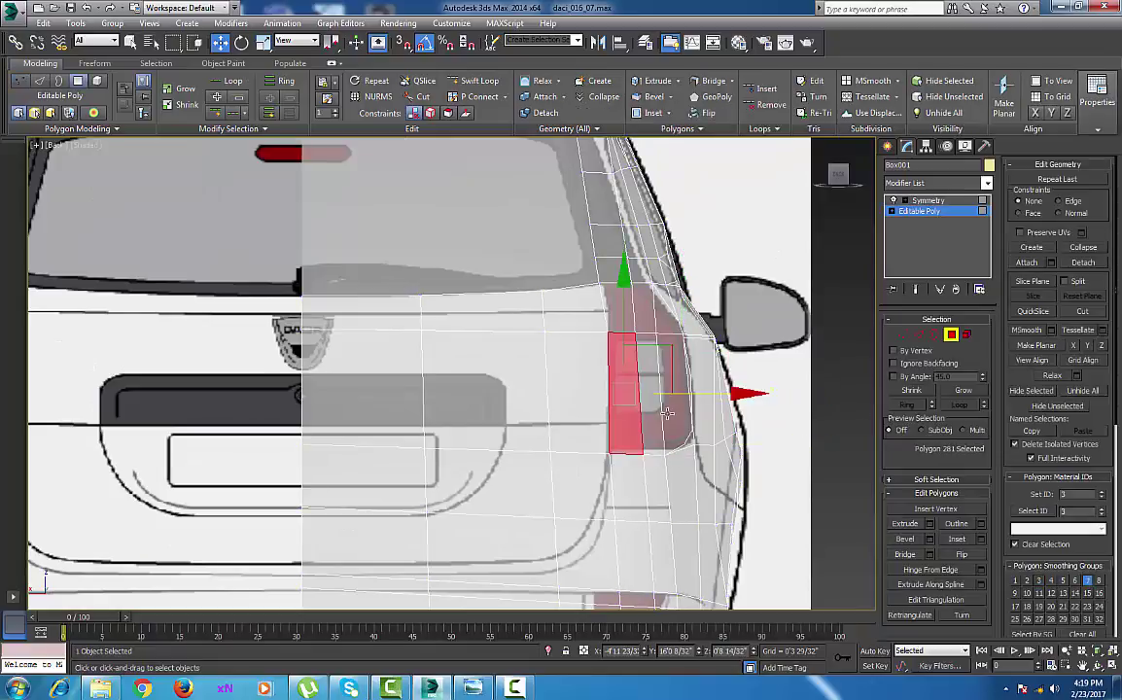
{"action": "left_click", "coordinate": [670, 414]}
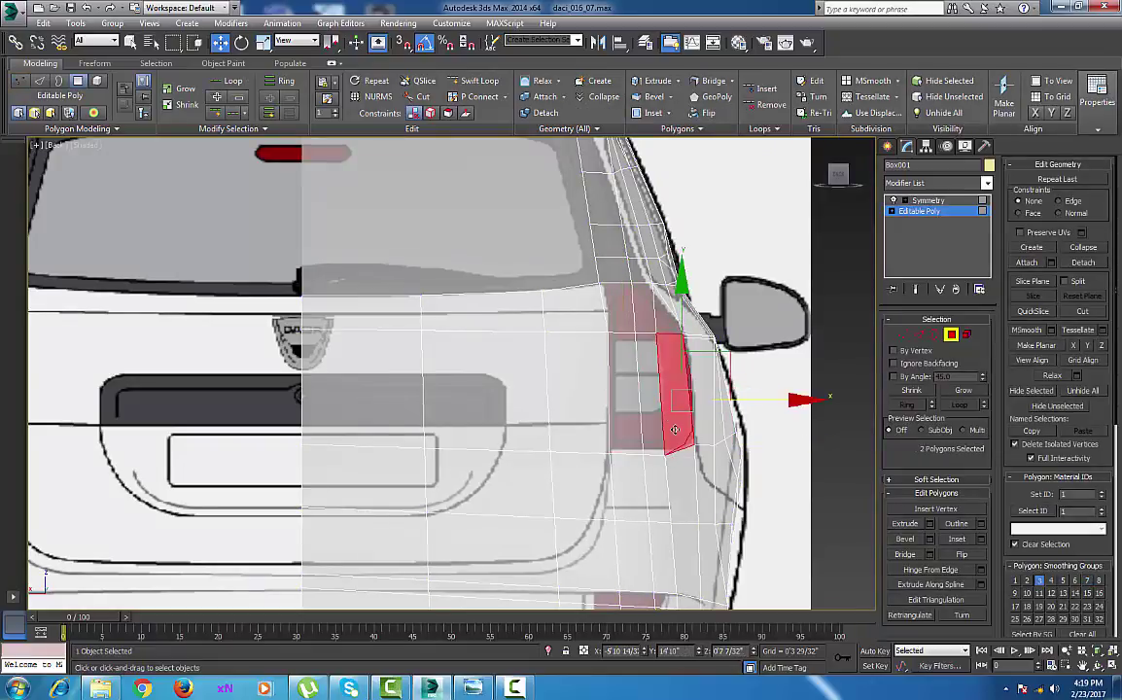
{"action": "left_click", "coordinate": [689, 442]}
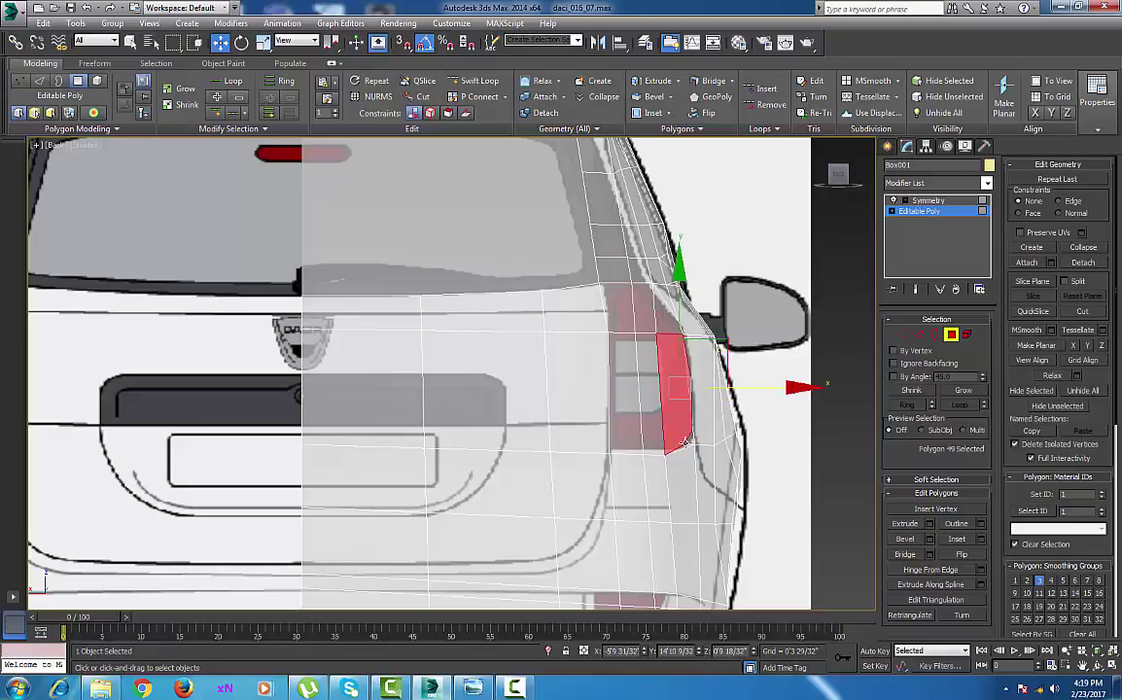
{"action": "key", "text": "p"}
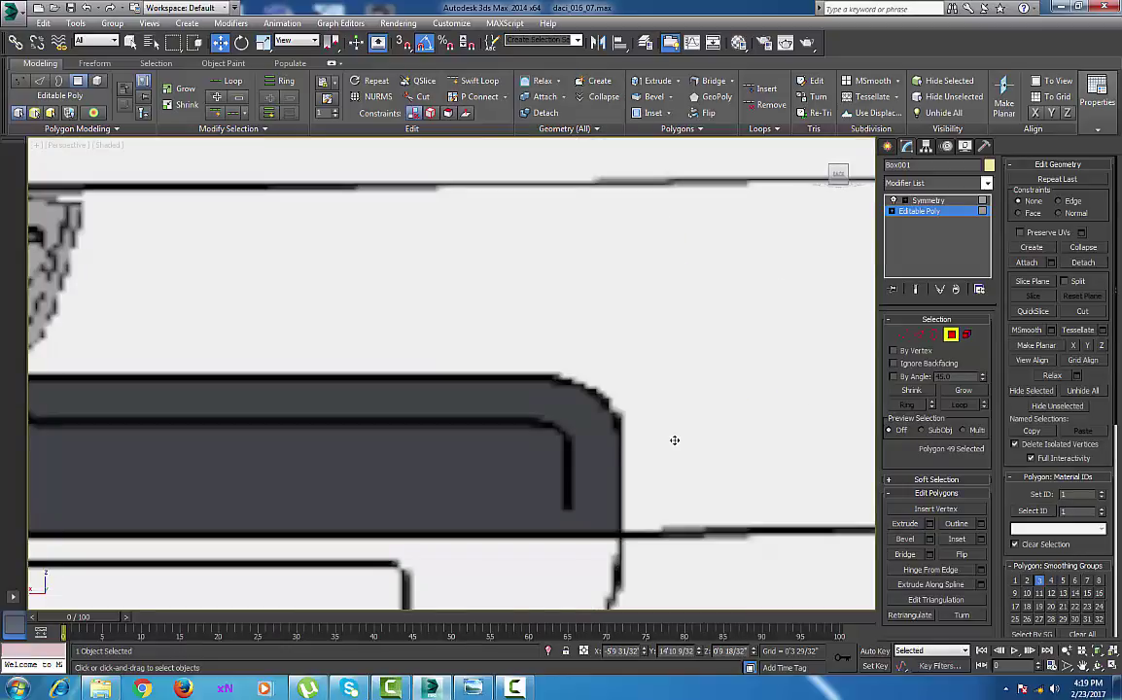
{"action": "key", "text": "z"}
{"action": "middle_click_drag", "start_coordinate": [597, 457], "coordinate": [532, 464], "text": "alt"}
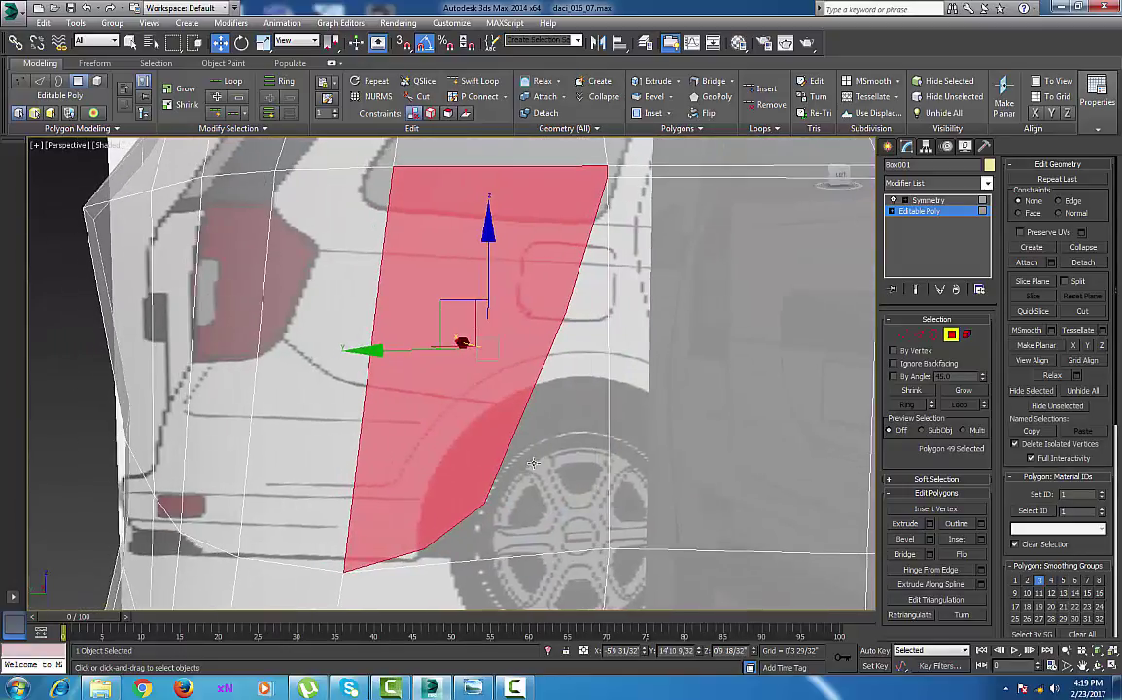
{"action": "key", "text": "l"}
{"action": "key", "text": "z"}
{"action": "middle_click_drag", "start_coordinate": [464, 444], "coordinate": [548, 461]}
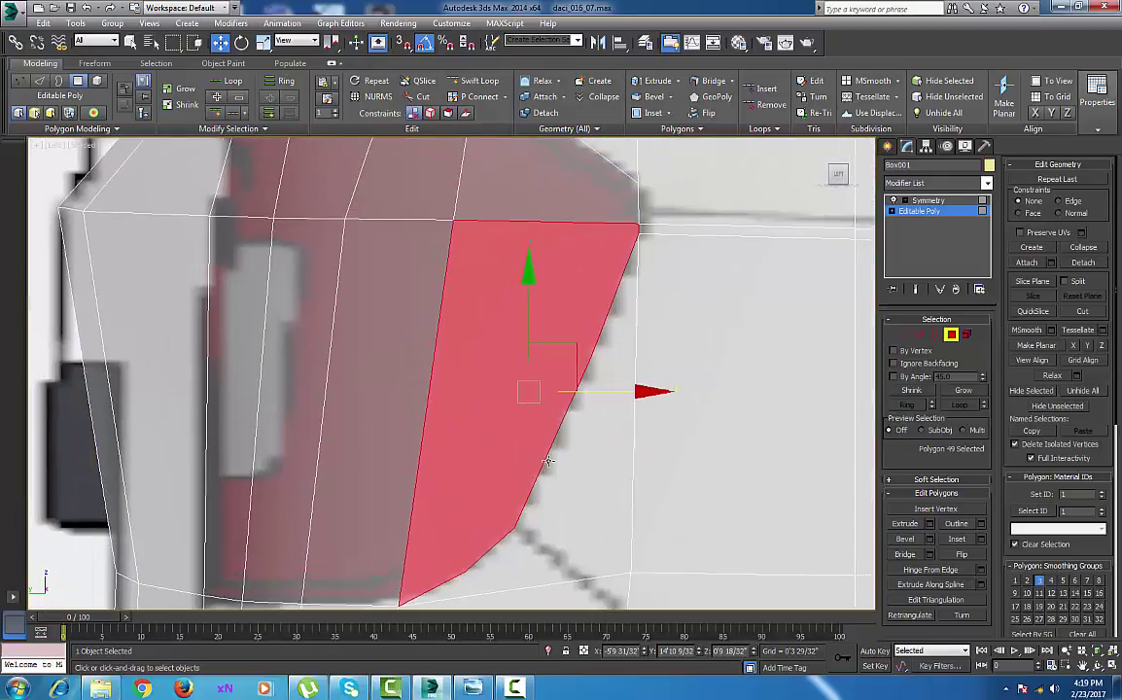
Extend the polygon selection in the Left view to all eight polygons covering the taillight
{"action": "left_click", "coordinate": [528, 188], "text": "ctrl"}
{"action": "middle_click_drag", "start_coordinate": [428, 333], "coordinate": [493, 458]}
{"action": "scroll", "coordinate": [493, 458], "scroll_direction": "down", "scroll_amount": 5}
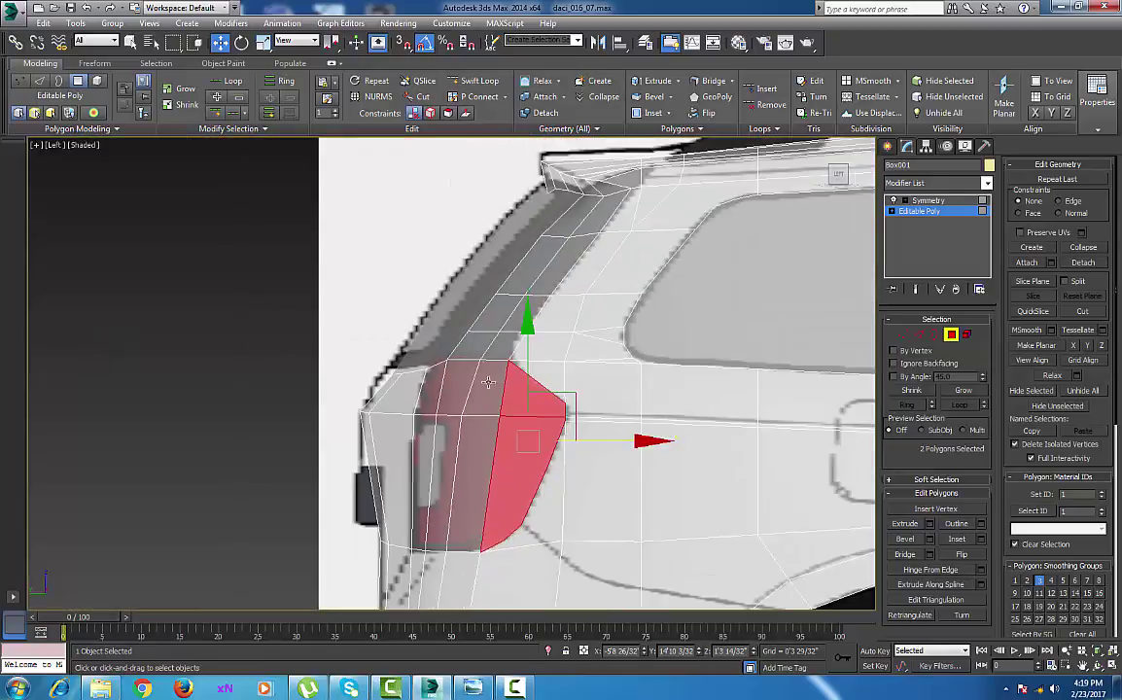
{"action": "left_click", "coordinate": [477, 389], "text": "ctrl"}
{"action": "left_click", "coordinate": [451, 394], "text": "ctrl"}
{"action": "left_click", "coordinate": [433, 403], "text": "ctrl"}
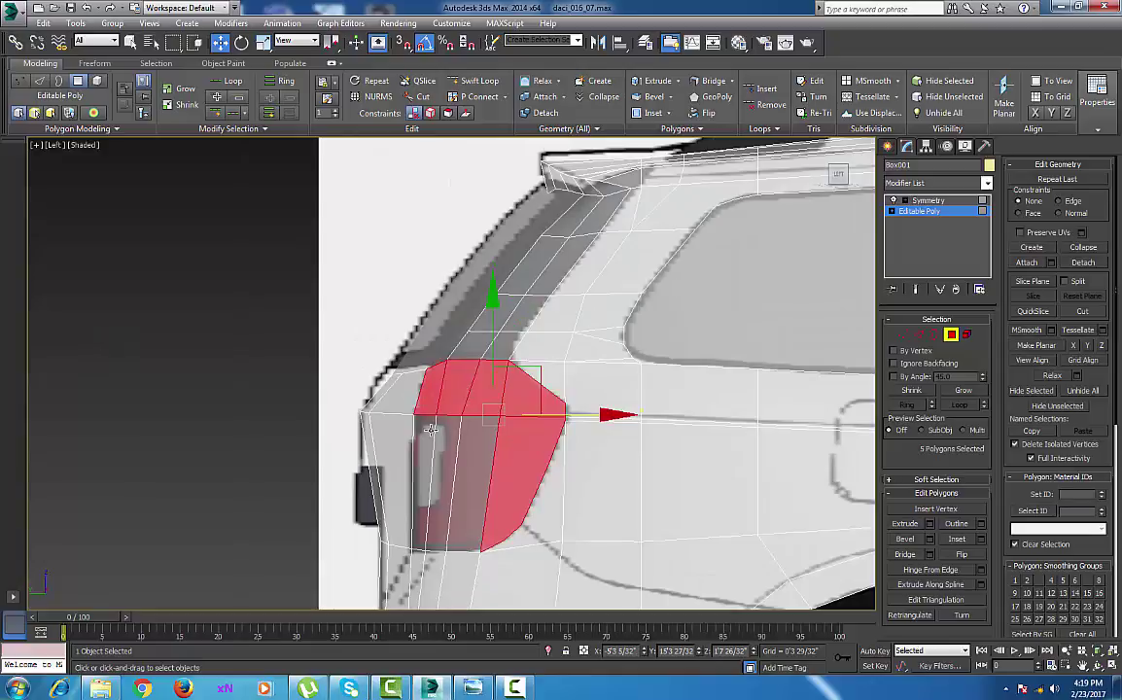
{"action": "left_click", "coordinate": [432, 431], "text": "ctrl"}
{"action": "left_click", "coordinate": [452, 450], "text": "ctrl"}
{"action": "left_click", "coordinate": [477, 456], "text": "ctrl"}
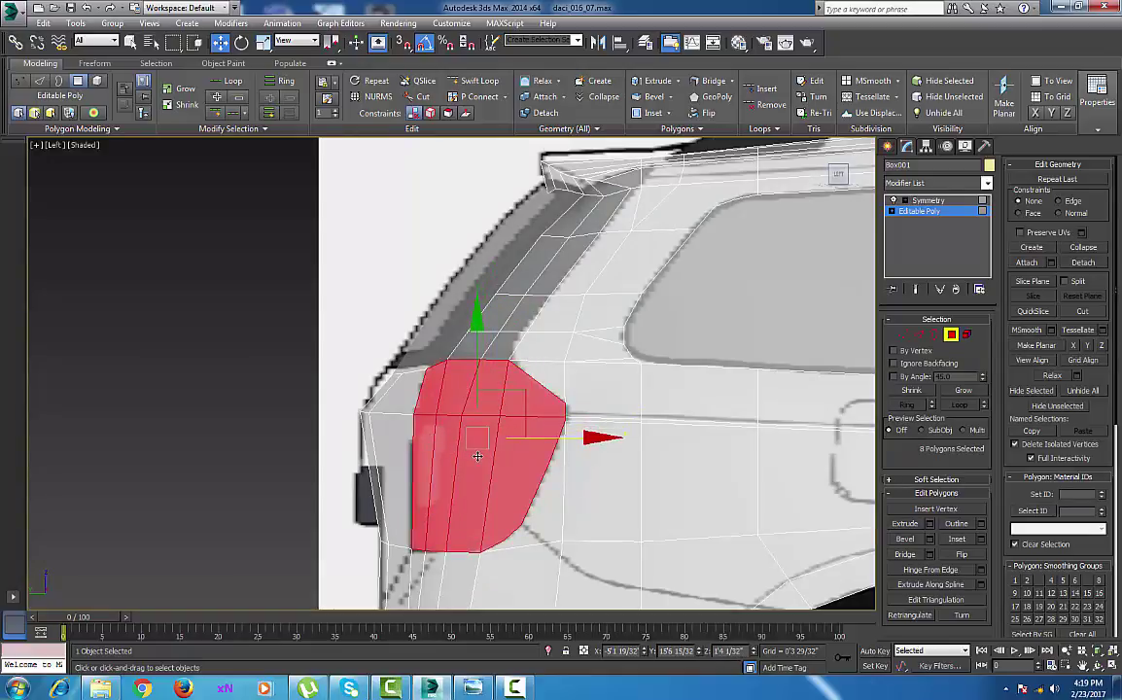
Remove the innermost column of polygons from the taillight selection in the Back view, and recheck the selection in the Left view
{"action": "key", "text": "v"}
{"action": "left_click", "coordinate": [502, 479]}
{"action": "middle_click_drag", "start_coordinate": [574, 443], "coordinate": [547, 428]}
{"action": "left_click_drag", "start_coordinate": [475, 276], "coordinate": [521, 476], "text": "alt"}
{"action": "key", "text": "f"}
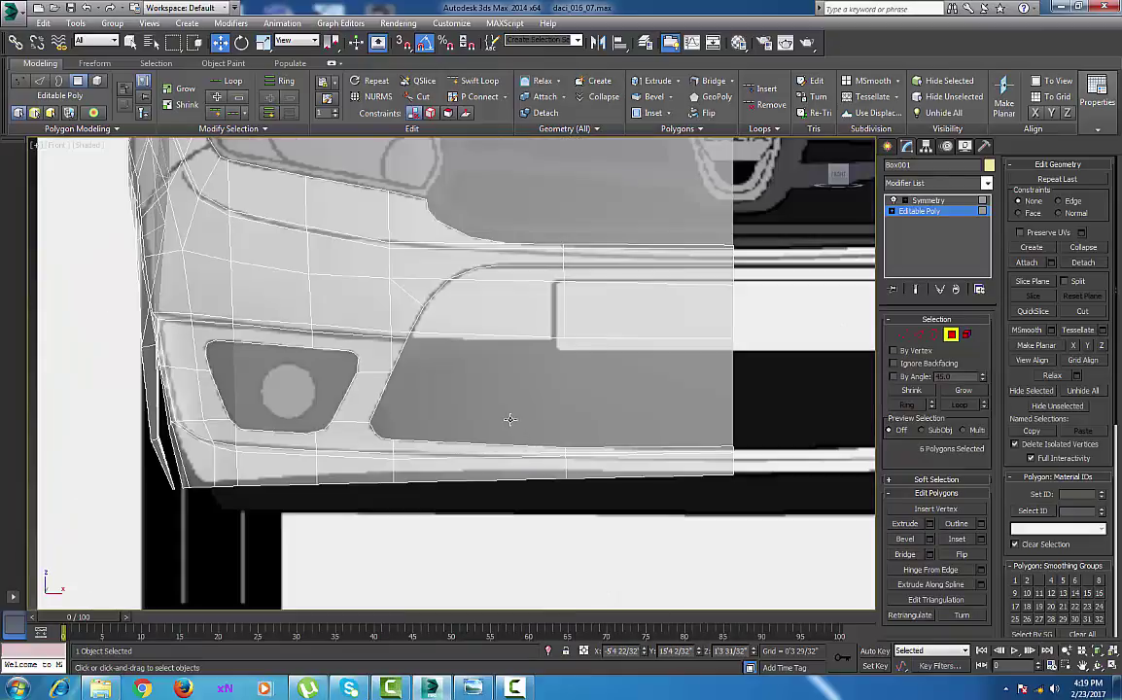
{"action": "key", "text": "l"}
{"action": "middle_click_drag", "start_coordinate": [495, 435], "coordinate": [512, 420]}
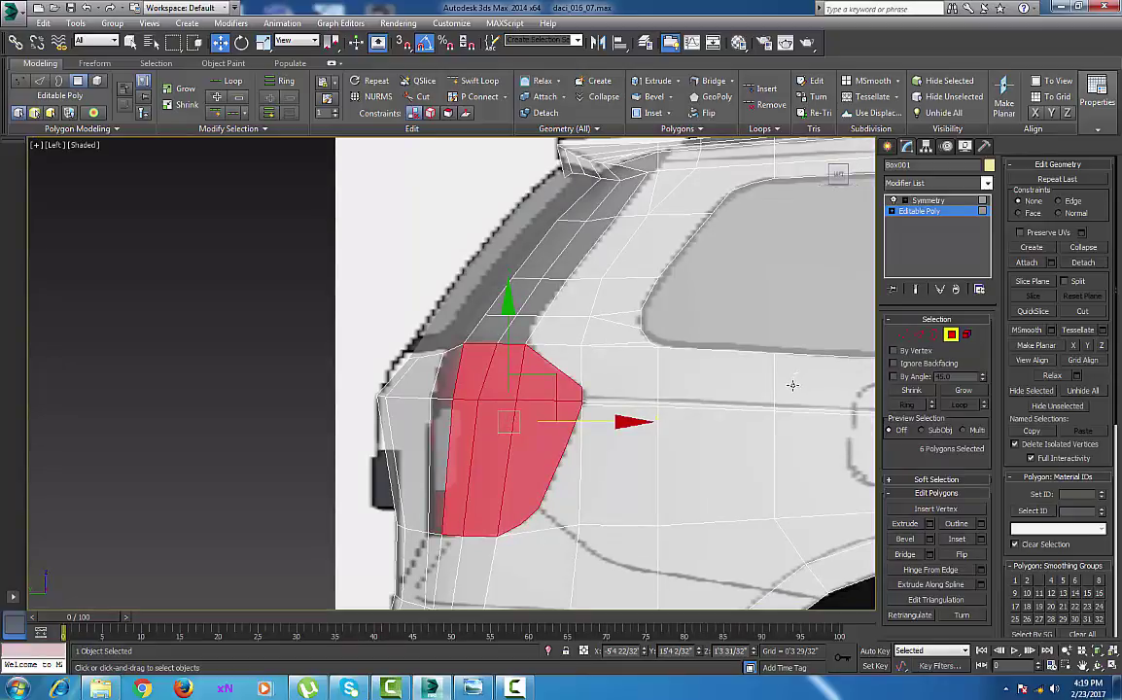
In vertex mode, move the two mid-height inner-edge vertices and the upper inner corner vertex of the taillight rearward toward the lamp outline
{"action": "left_click", "coordinate": [901, 334]}
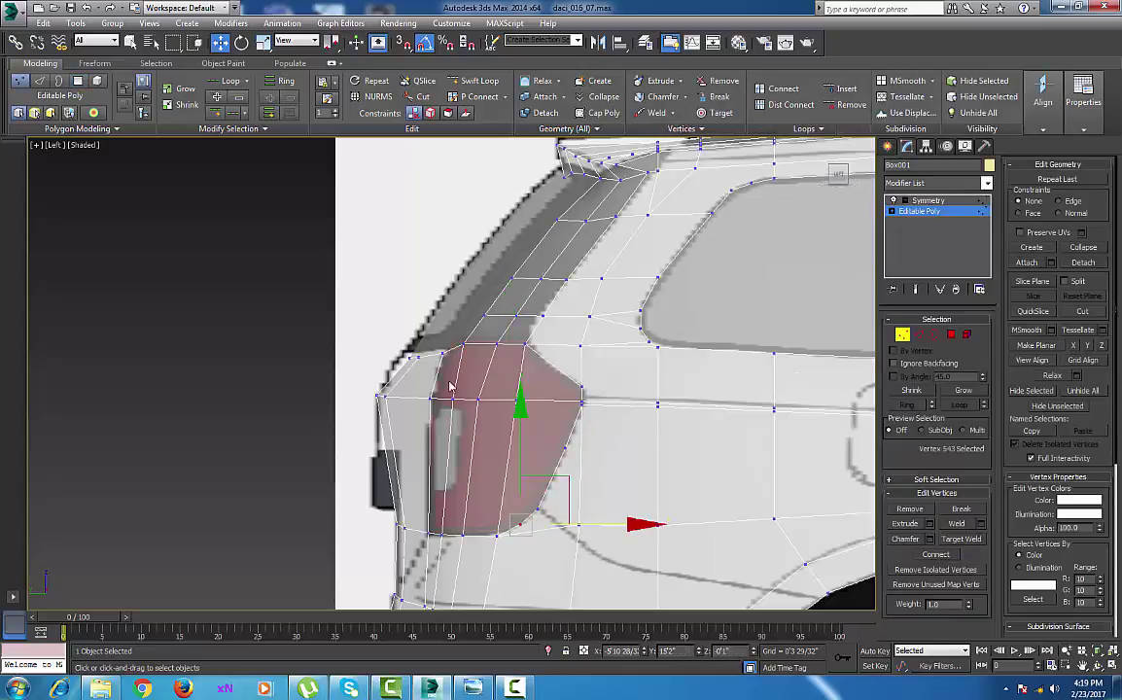
{"action": "left_click_drag", "start_coordinate": [442, 403], "coordinate": [472, 411]}
{"action": "left_click_drag", "start_coordinate": [558, 399], "coordinate": [537, 400]}
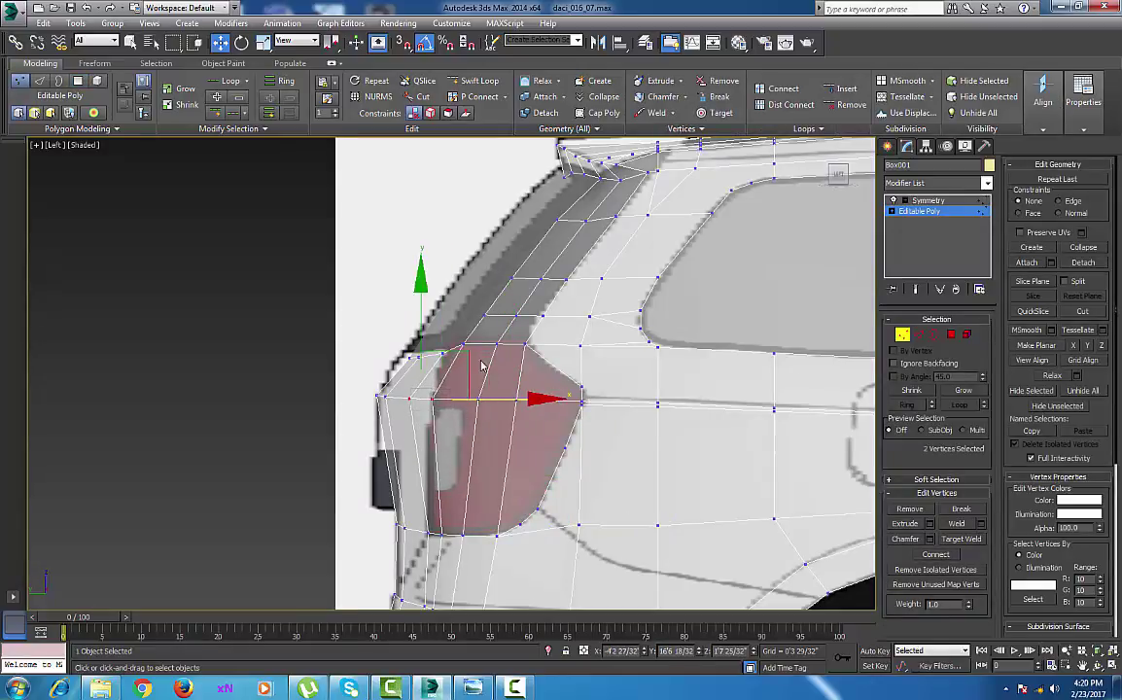
{"action": "scroll", "coordinate": [457, 338], "scroll_direction": "up", "scroll_amount": 5}
{"action": "left_click", "coordinate": [458, 328]}
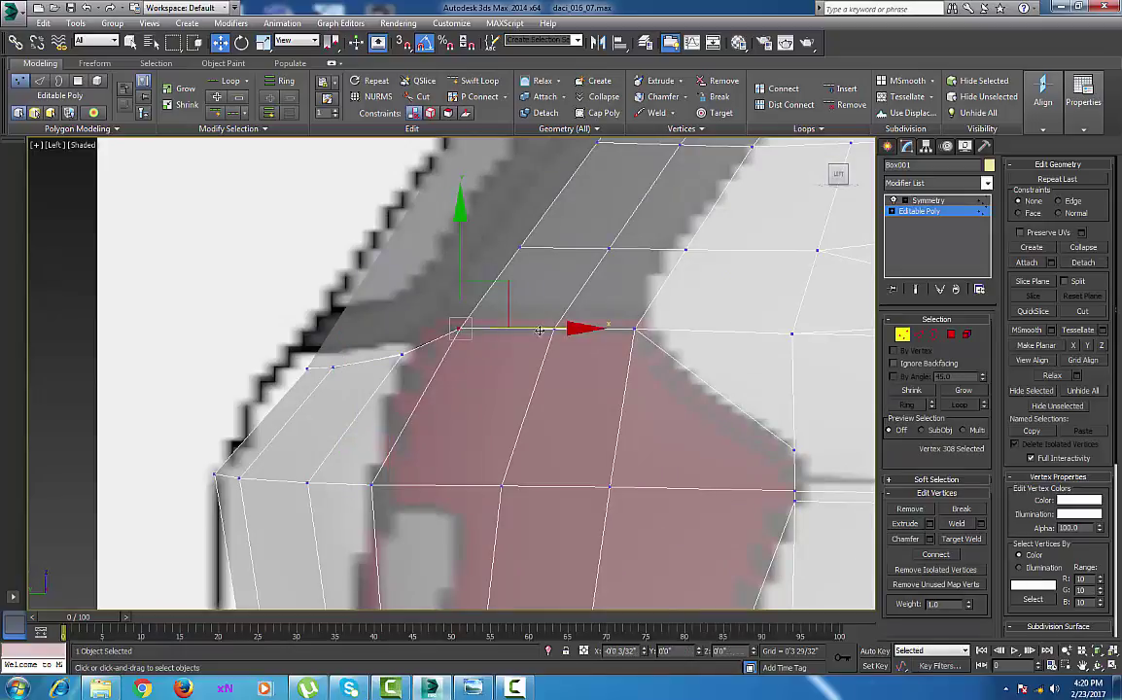
{"action": "left_click_drag", "start_coordinate": [555, 331], "coordinate": [517, 333]}
{"action": "middle_click_drag", "start_coordinate": [436, 421], "coordinate": [470, 510]}
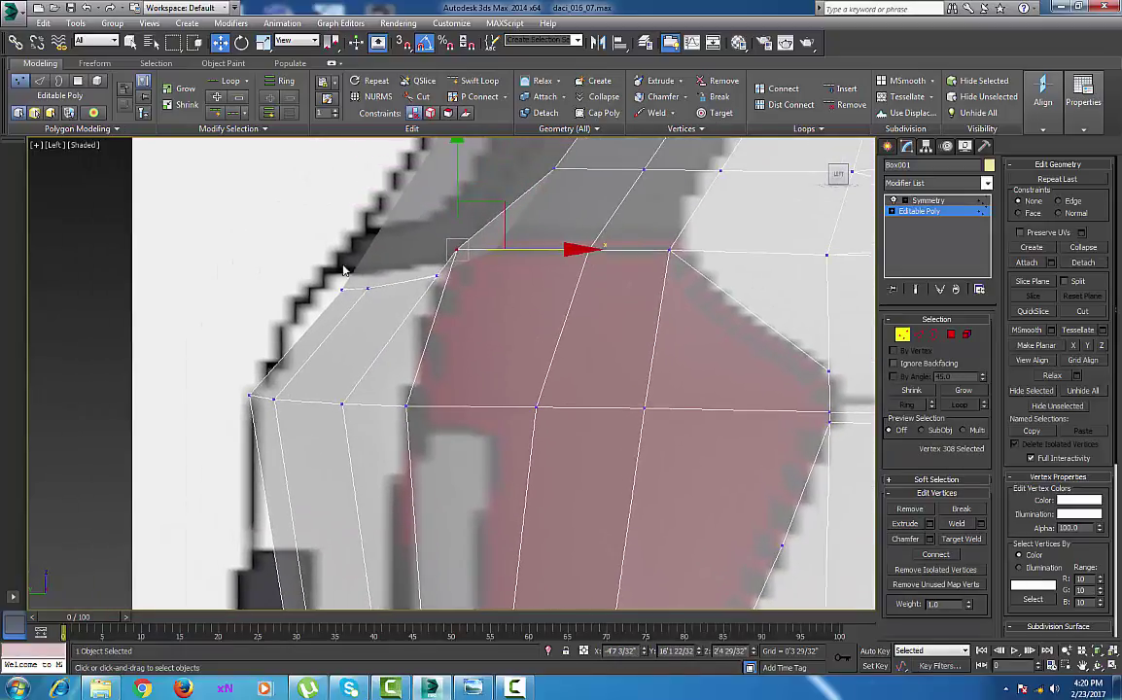
Move the three tailgate vertices beside the lamp's top and the four vertices along its bottom row rearward to the side blueprint
{"action": "left_click_drag", "start_coordinate": [309, 250], "coordinate": [447, 326]}
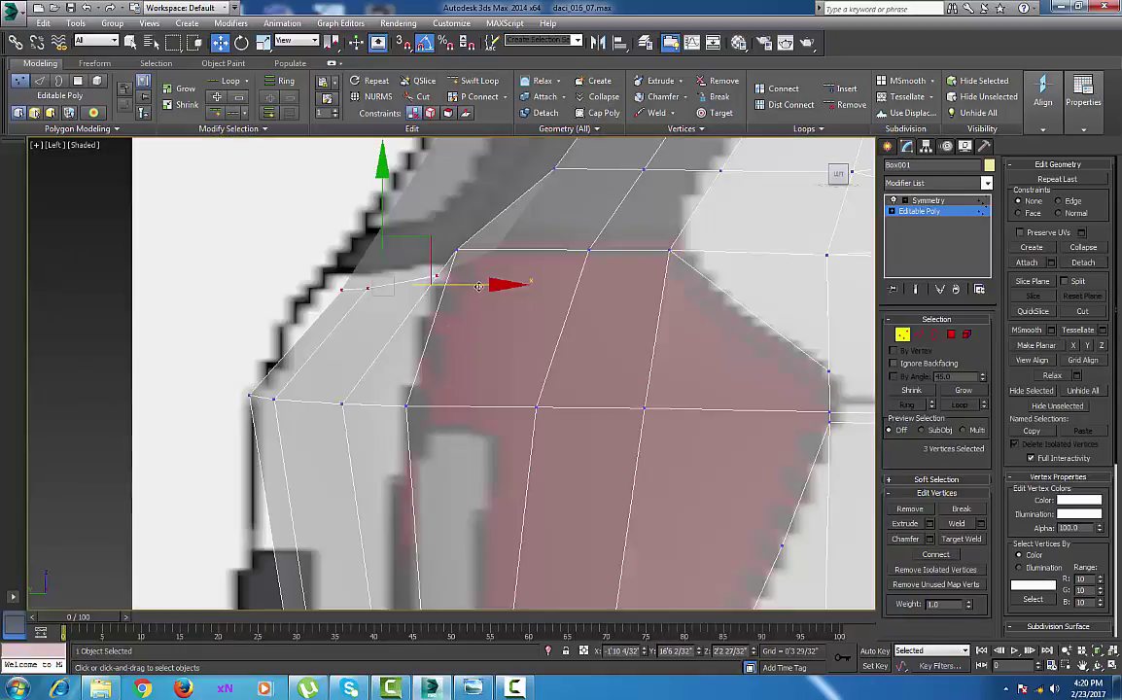
{"action": "left_click_drag", "start_coordinate": [477, 283], "coordinate": [434, 283]}
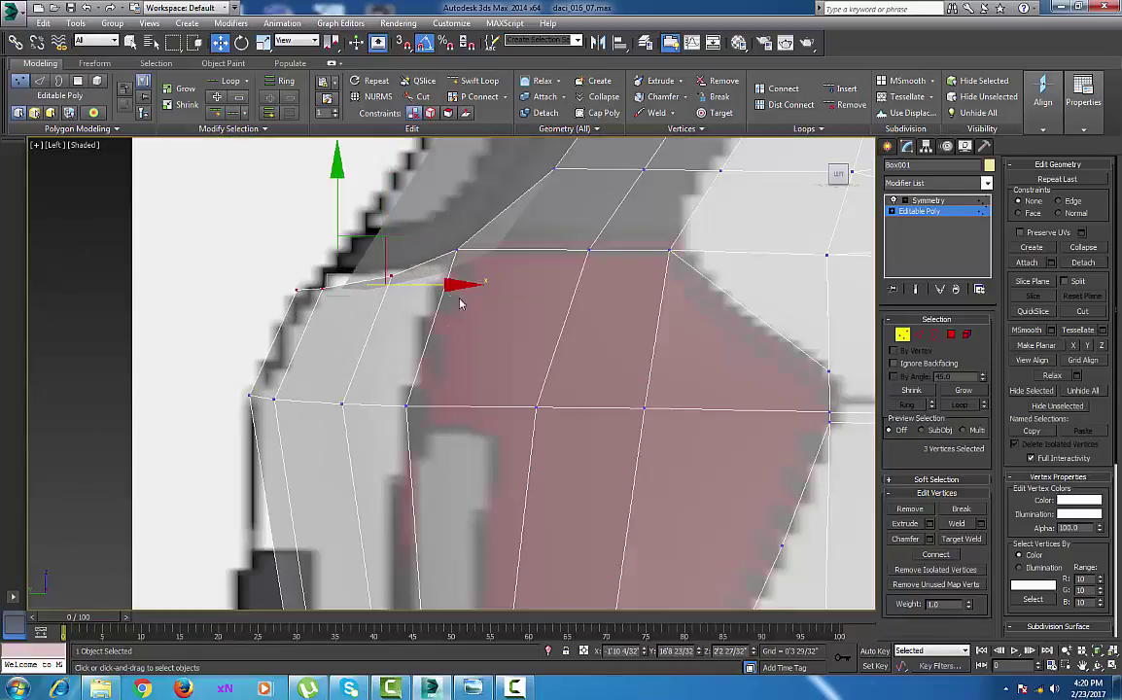
{"action": "scroll", "coordinate": [469, 316], "scroll_direction": "down", "scroll_amount": 3}
{"action": "middle_click_drag", "start_coordinate": [476, 362], "coordinate": [492, 257]}
{"action": "left_click_drag", "start_coordinate": [475, 441], "coordinate": [479, 441]}
{"action": "left_click_drag", "start_coordinate": [533, 405], "coordinate": [513, 405]}
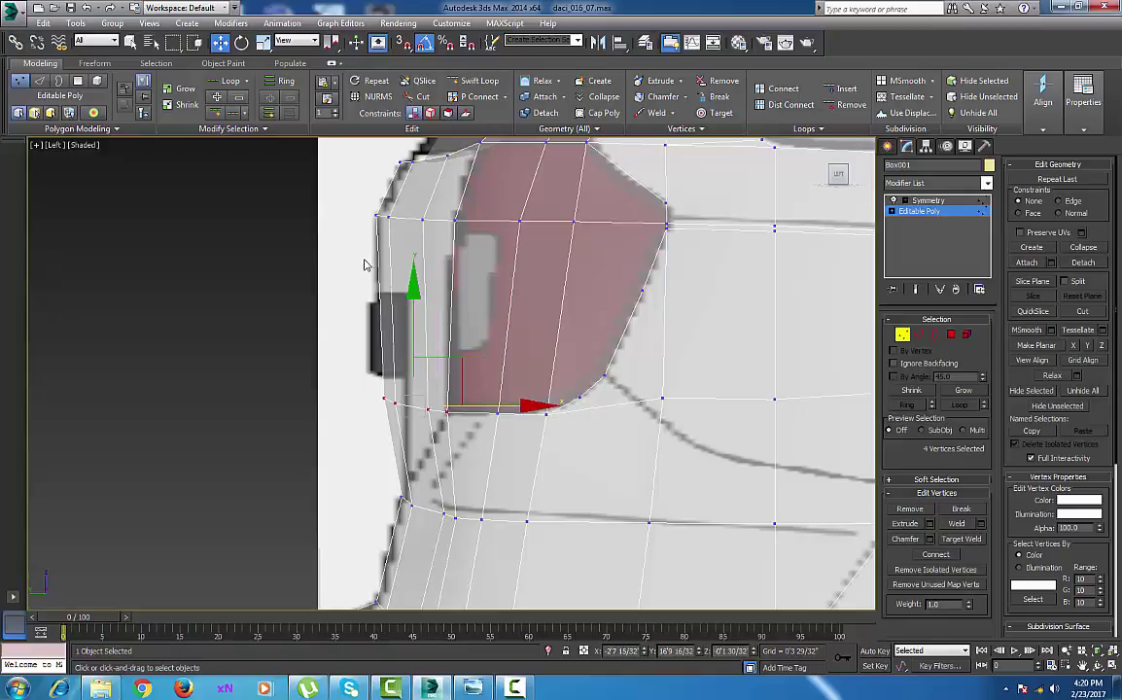
Move the three tailgate vertices level with the lamp's bottom edge slightly forward, leaving out the lamp's corner vertex
{"action": "left_click_drag", "start_coordinate": [349, 270], "coordinate": [447, 426]}
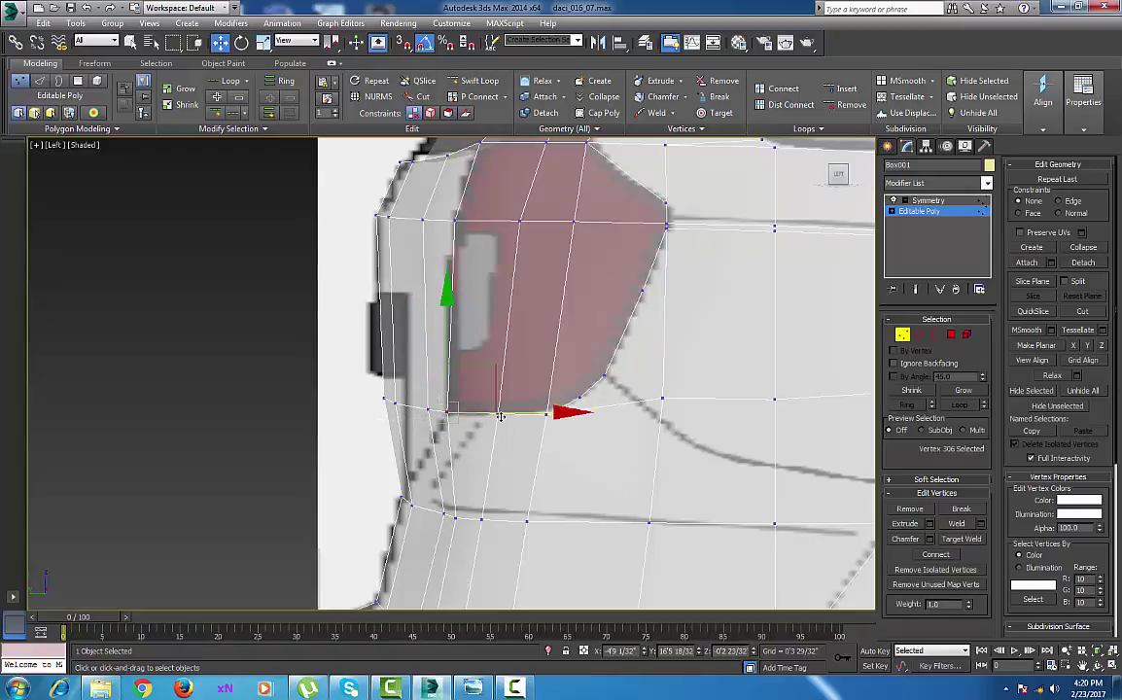
{"action": "left_click_drag", "start_coordinate": [357, 370], "coordinate": [440, 428]}
{"action": "left_click_drag", "start_coordinate": [502, 405], "coordinate": [512, 405]}
{"action": "scroll", "coordinate": [512, 405], "scroll_direction": "down", "scroll_amount": 4}
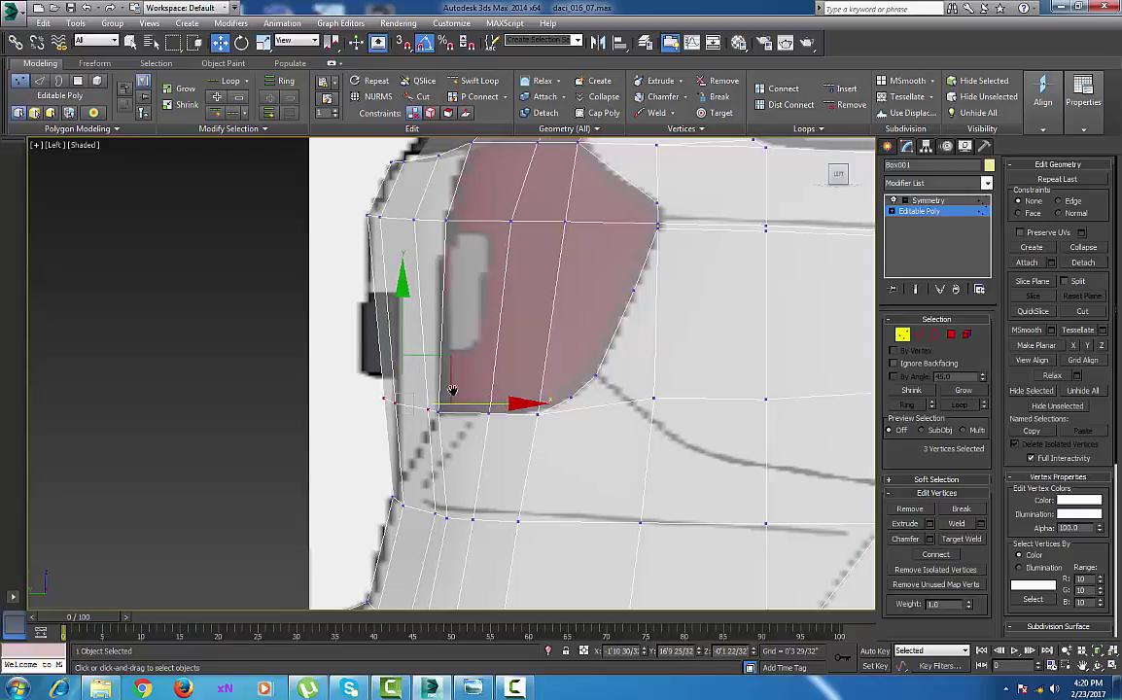
{"action": "scroll", "coordinate": [495, 408], "scroll_direction": "up", "scroll_amount": 2}
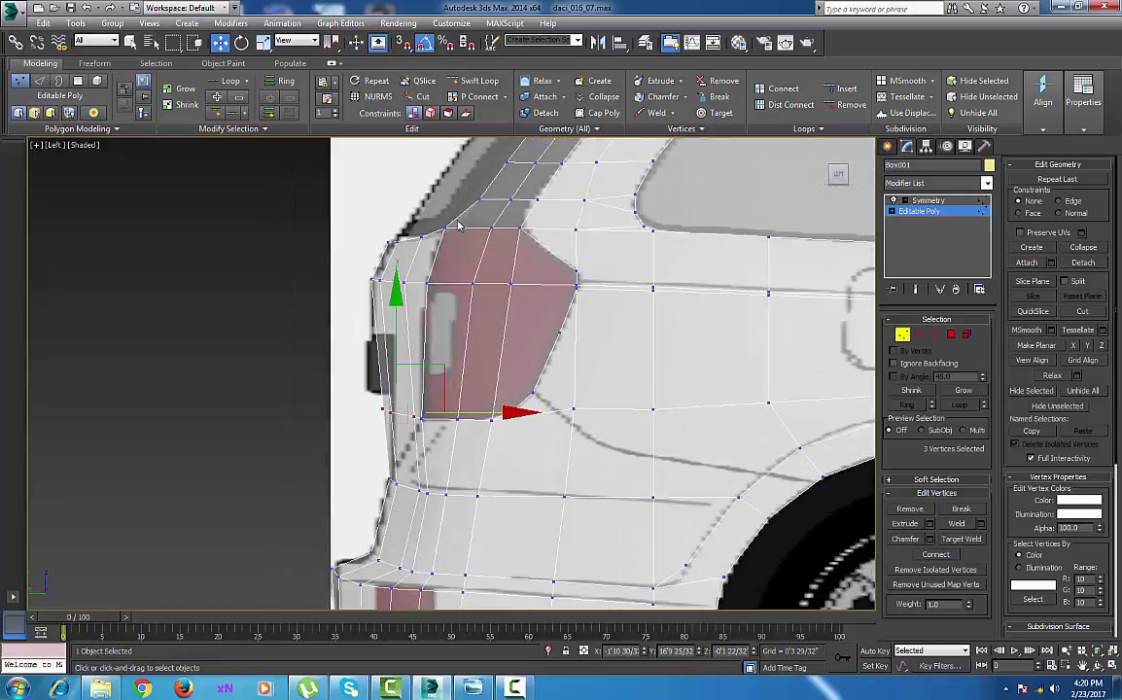
Insert an edge loop with Swift Loop just above the taillight's bottom edge
{"action": "left_click", "coordinate": [476, 80]}
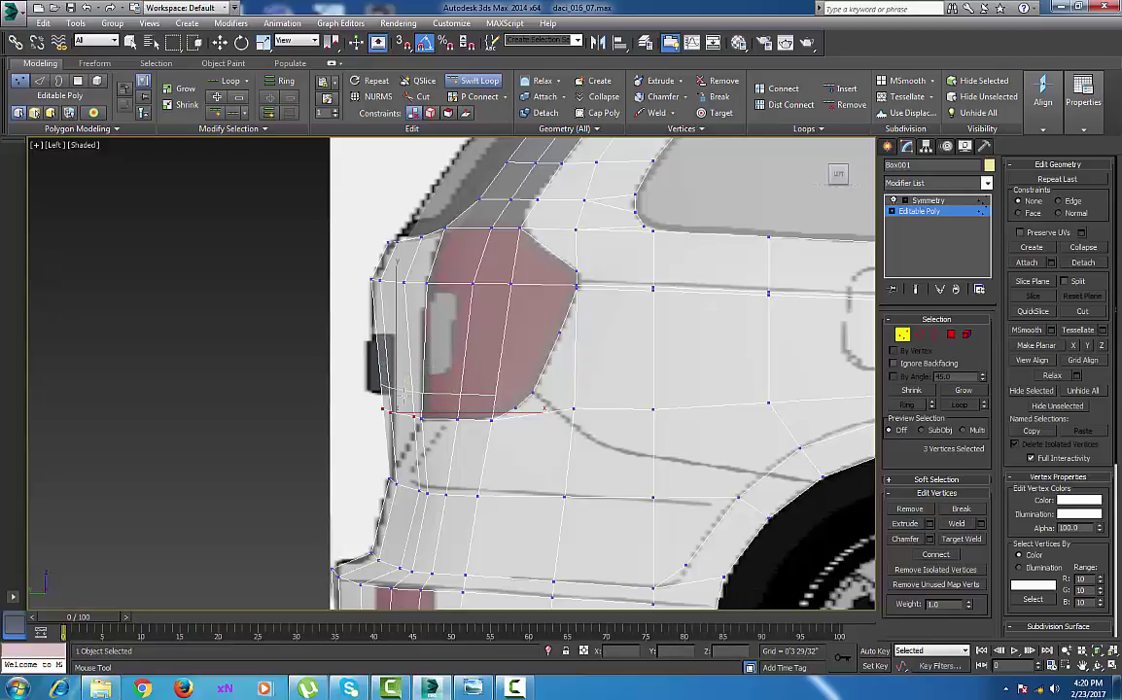
{"action": "left_click", "coordinate": [403, 397]}
{"action": "right_click", "coordinate": [406, 398]}
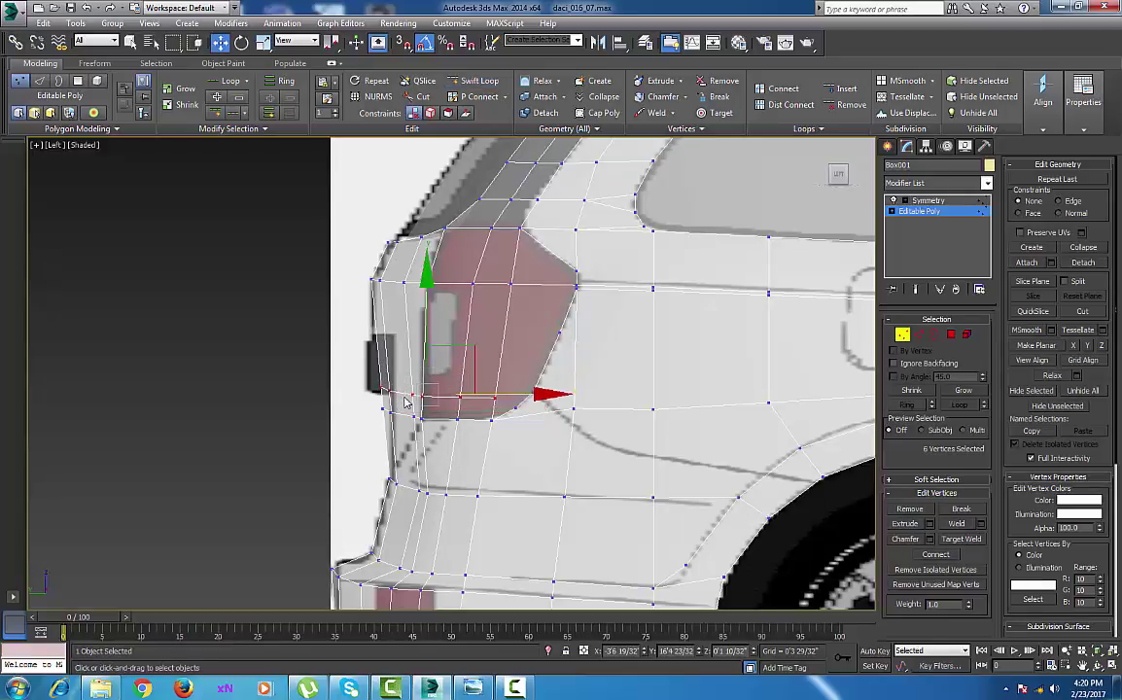
Move the two rearmost vertices of the row at the lamp's bottom edge forward in the Left view
{"action": "scroll", "coordinate": [467, 402], "scroll_direction": "up", "scroll_amount": 3}
{"action": "left_click_drag", "start_coordinate": [282, 401], "coordinate": [390, 450]}
{"action": "left_click_drag", "start_coordinate": [274, 398], "coordinate": [343, 448]}
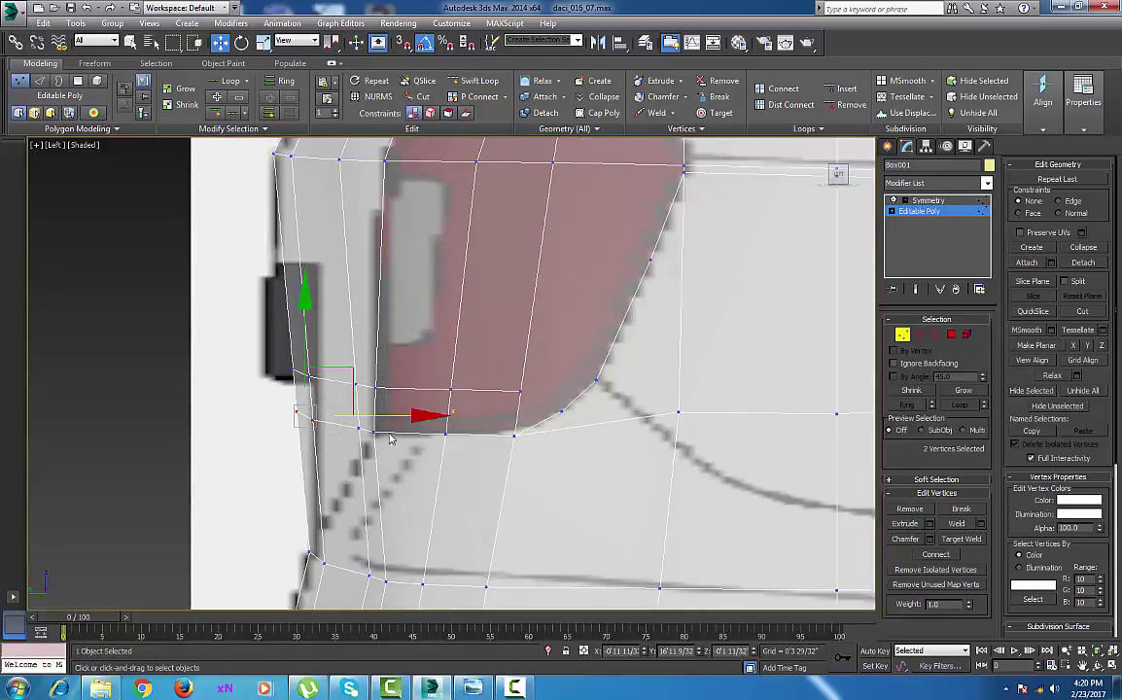
{"action": "left_click_drag", "start_coordinate": [411, 414], "coordinate": [432, 415]}
Move the three tailgate vertices of the new edge loop rearward to form the ledge above the recessed bottom row
{"action": "middle_click_drag", "start_coordinate": [406, 477], "coordinate": [396, 443]}
{"action": "scroll", "coordinate": [396, 438], "scroll_direction": "down", "scroll_amount": 2}
{"action": "middle_click_drag", "start_coordinate": [399, 368], "coordinate": [391, 422]}
{"action": "scroll", "coordinate": [391, 422], "scroll_direction": "up", "scroll_amount": 2}
{"action": "left_click_drag", "start_coordinate": [259, 414], "coordinate": [366, 472]}
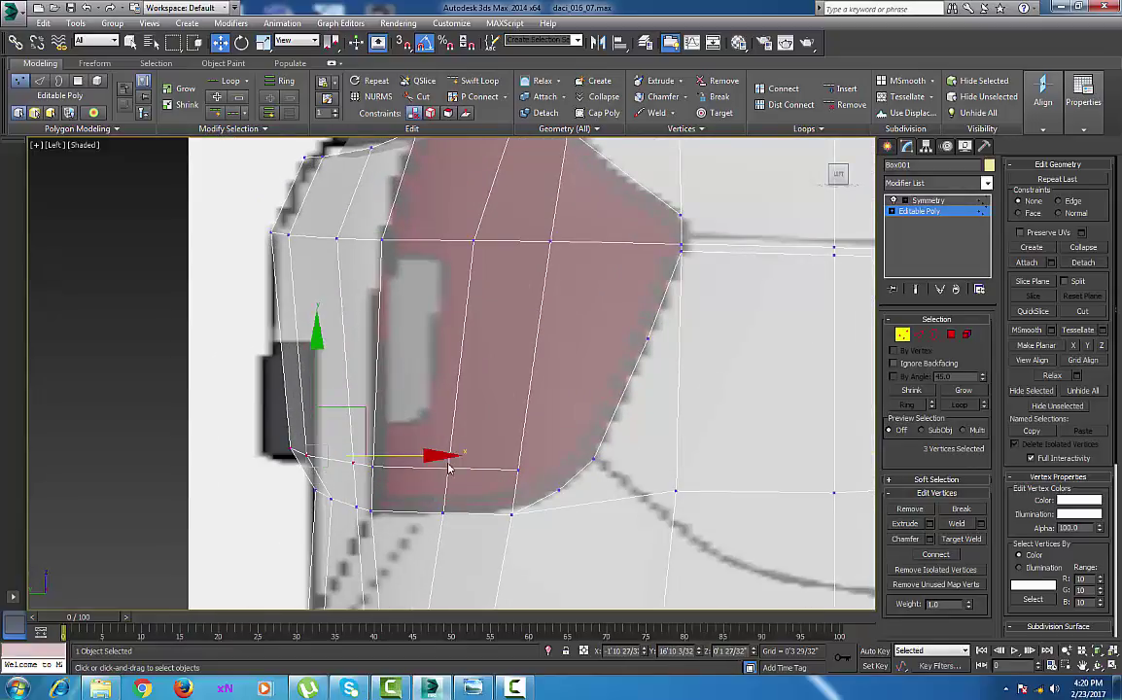
{"action": "left_click_drag", "start_coordinate": [434, 455], "coordinate": [418, 454]}
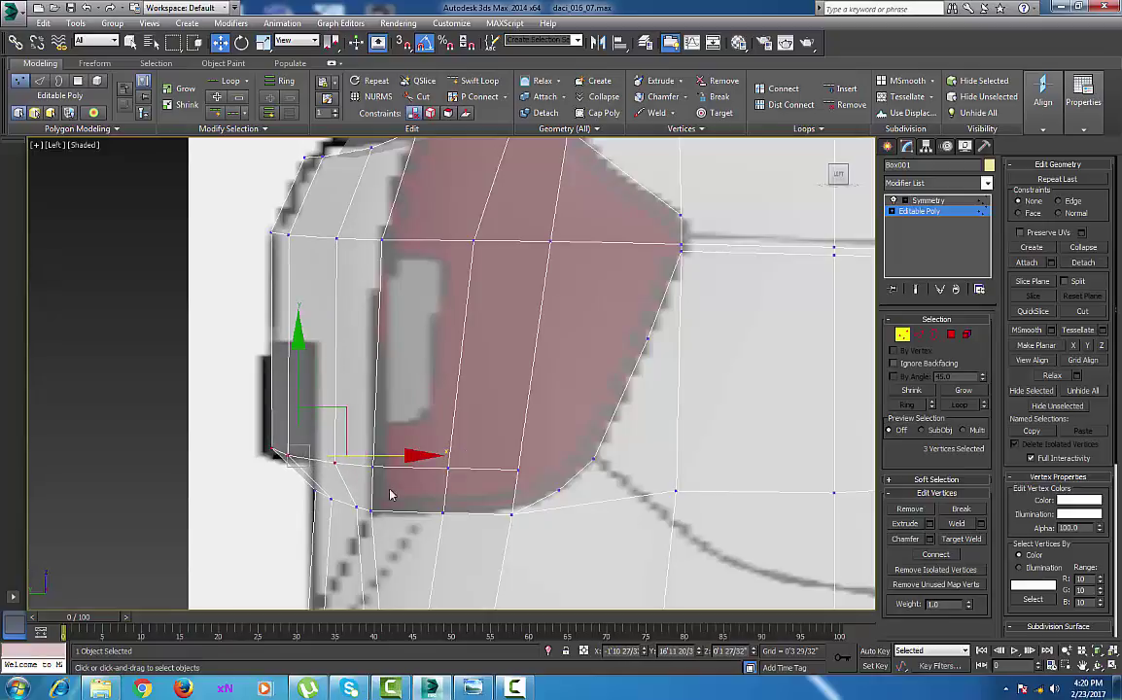
Examine the reshaped rear corner and taillight vertices against the side blueprint in the Left view
{"action": "scroll", "coordinate": [408, 472], "scroll_direction": "down", "scroll_amount": 3}
{"action": "scroll", "coordinate": [423, 475], "scroll_direction": "down", "scroll_amount": 4}
{"action": "middle_click_drag", "start_coordinate": [473, 476], "coordinate": [466, 455]}
{"action": "scroll", "coordinate": [459, 458], "scroll_direction": "up", "scroll_amount": 2}
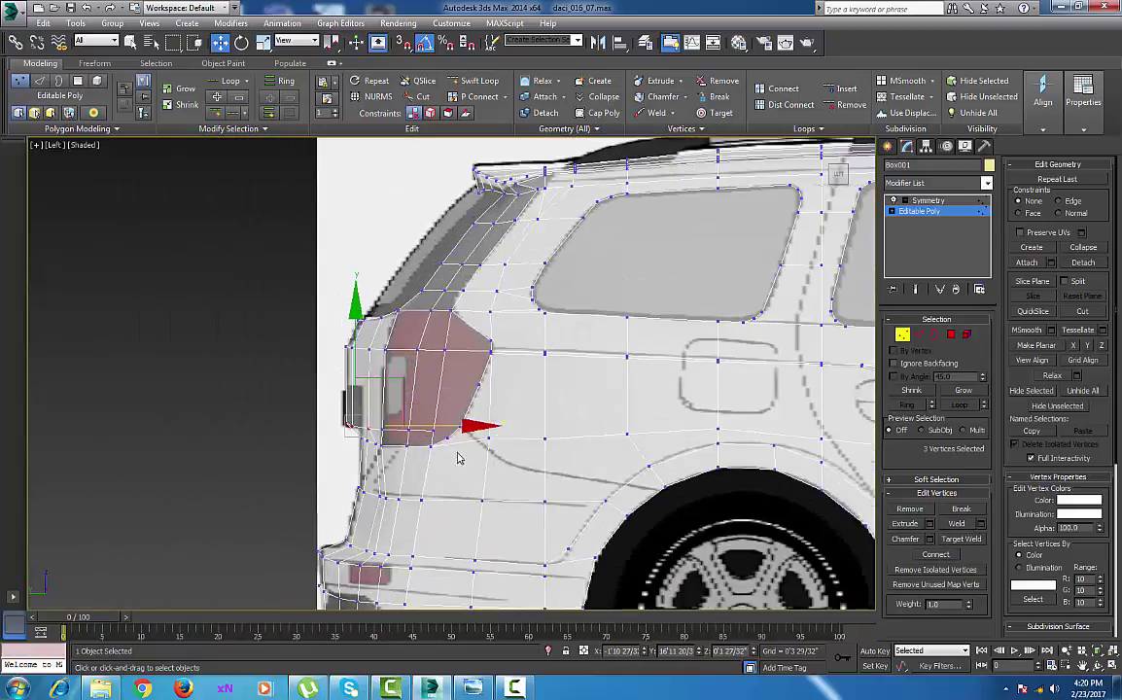
{"action": "scroll", "coordinate": [383, 489], "scroll_direction": "up", "scroll_amount": 4}
{"action": "middle_click_drag", "start_coordinate": [382, 497], "coordinate": [394, 491]}
{"action": "scroll", "coordinate": [400, 489], "scroll_direction": "down", "scroll_amount": 4}
{"action": "mouse_move", "coordinate": [466, 458]}
{"action": "middle_mouse_down"}
{"action": "mouse_move", "coordinate": [471, 471]}
{"action": "mouse_move", "coordinate": [478, 453]}
{"action": "middle_mouse_up"}
{"action": "scroll", "coordinate": [477, 471], "scroll_direction": "up", "scroll_amount": 2}
Detach the eight selected taillight polygons from the body mesh as a separate object, and check the rear corner in the Perspective view
{"action": "left_click", "coordinate": [952, 335]}
{"action": "scroll", "coordinate": [482, 451], "scroll_direction": "down", "scroll_amount": 4}
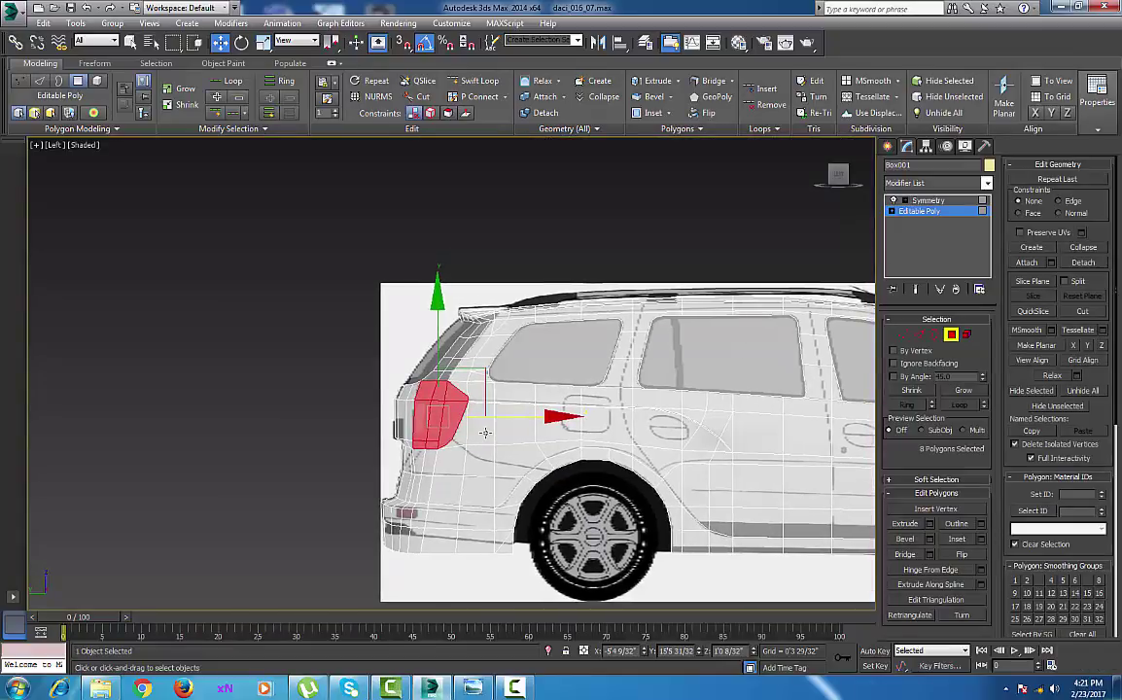
{"action": "key", "text": "p"}
{"action": "scroll", "coordinate": [499, 432], "scroll_direction": "up", "scroll_amount": 5}
{"action": "scroll", "coordinate": [512, 432], "scroll_direction": "down", "scroll_amount": 3}
{"action": "middle_click_drag", "start_coordinate": [536, 489], "coordinate": [529, 450], "text": "alt"}
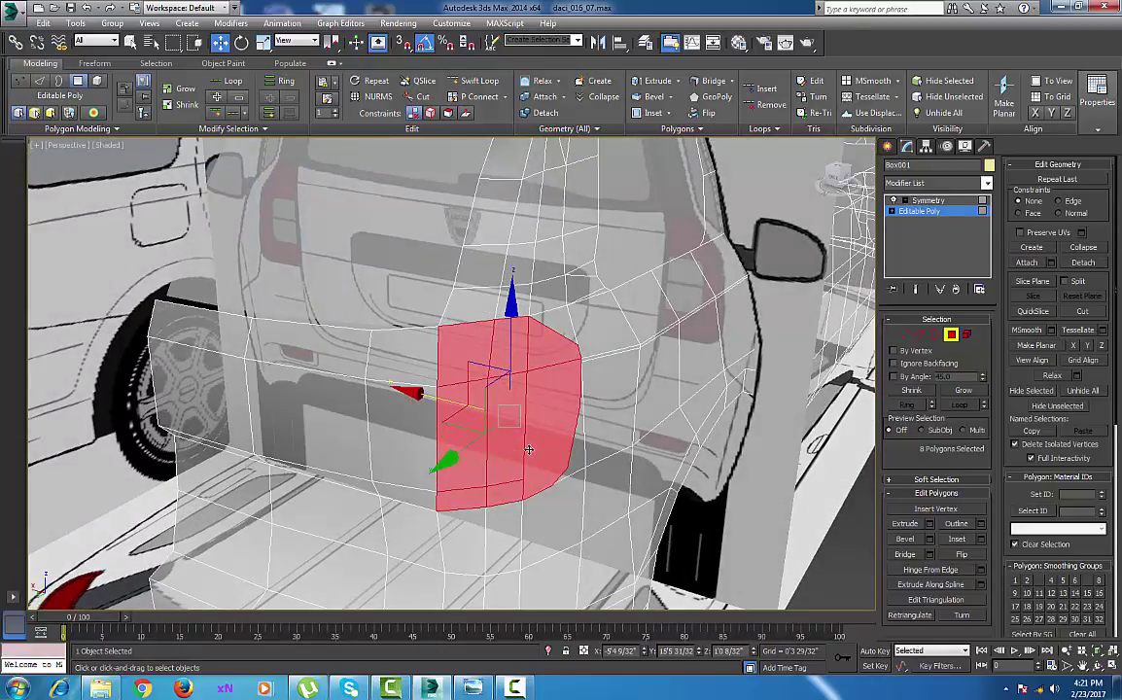
{"action": "left_click", "coordinate": [1097, 263]}
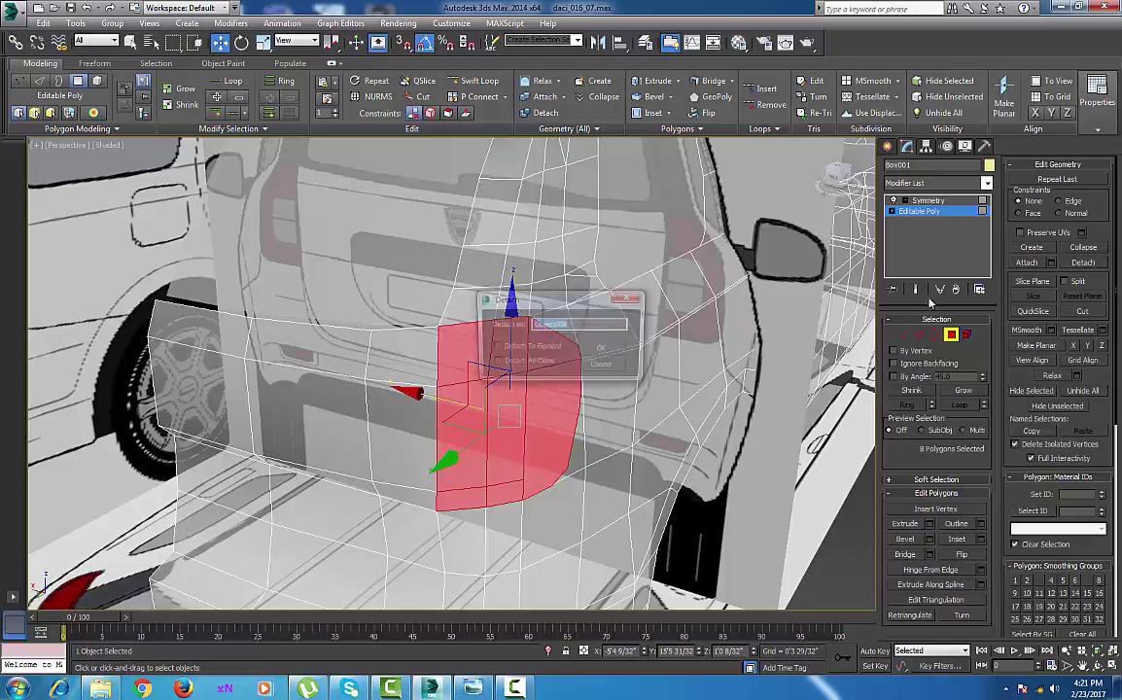
{"action": "left_click", "coordinate": [610, 353]}
{"action": "middle_click_drag", "start_coordinate": [570, 376], "coordinate": [595, 405], "text": "alt"}
{"action": "scroll", "coordinate": [588, 375], "scroll_direction": "down", "scroll_amount": 4}
{"action": "scroll", "coordinate": [595, 406], "scroll_direction": "up", "scroll_amount": 4}
{"action": "scroll", "coordinate": [585, 379], "scroll_direction": "down", "scroll_amount": 4}
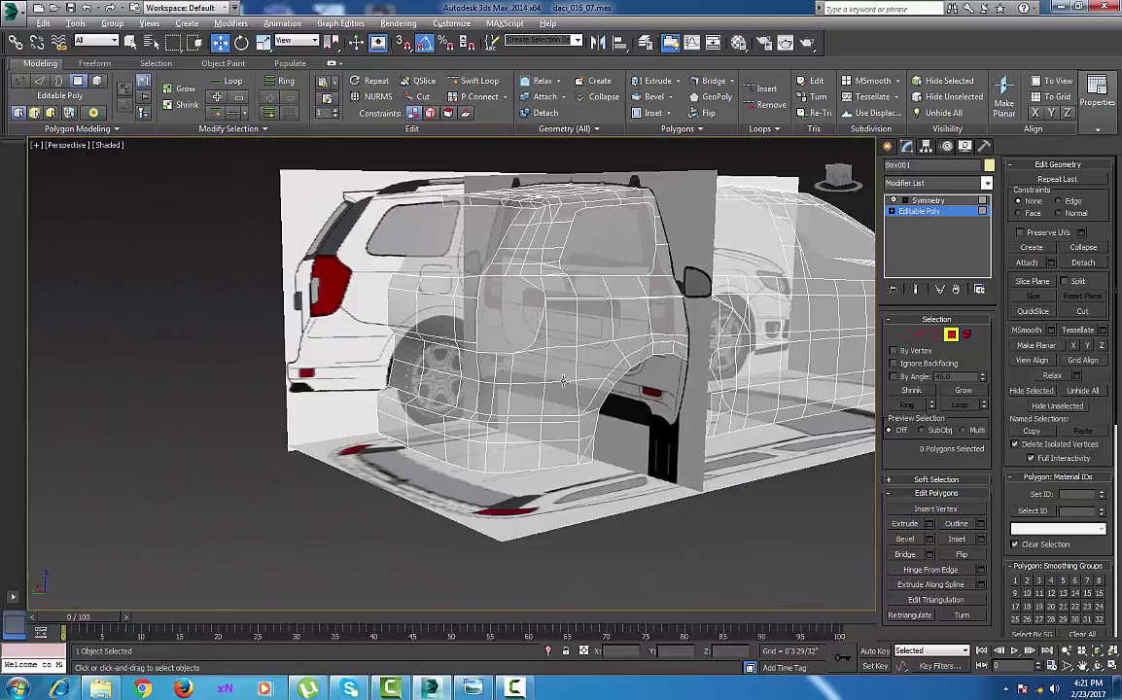
{"action": "middle_click_drag", "start_coordinate": [535, 382], "coordinate": [566, 374], "text": "alt"}
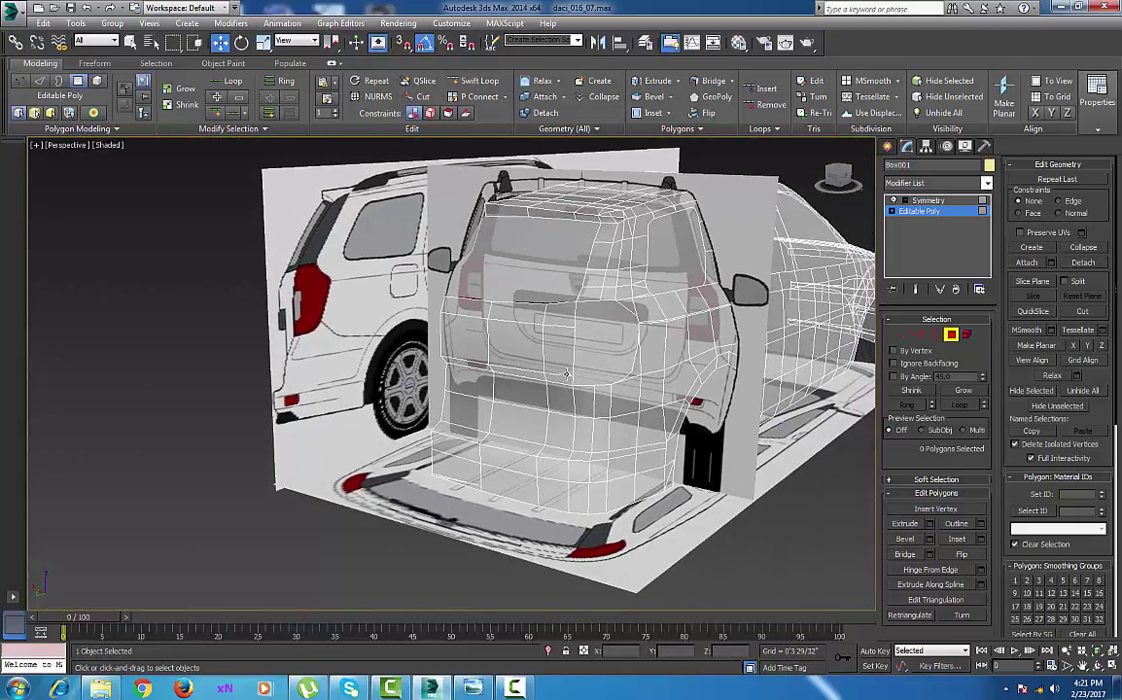
In the Back view, raise the three vertices below the taillight onto the horizontal blueprint line beneath the lamp
{"action": "key", "text": "v"}
{"action": "left_click", "coordinate": [587, 397]}
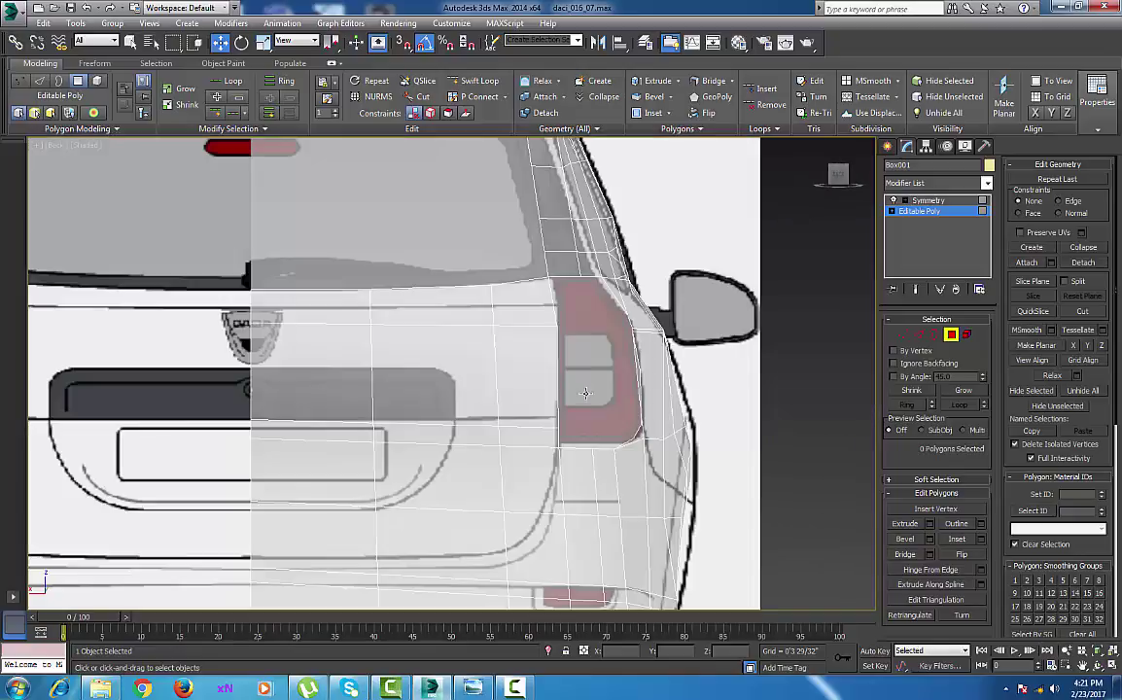
{"action": "middle_click_drag", "start_coordinate": [609, 310], "coordinate": [661, 220]}
{"action": "middle_click_drag", "start_coordinate": [644, 400], "coordinate": [696, 395]}
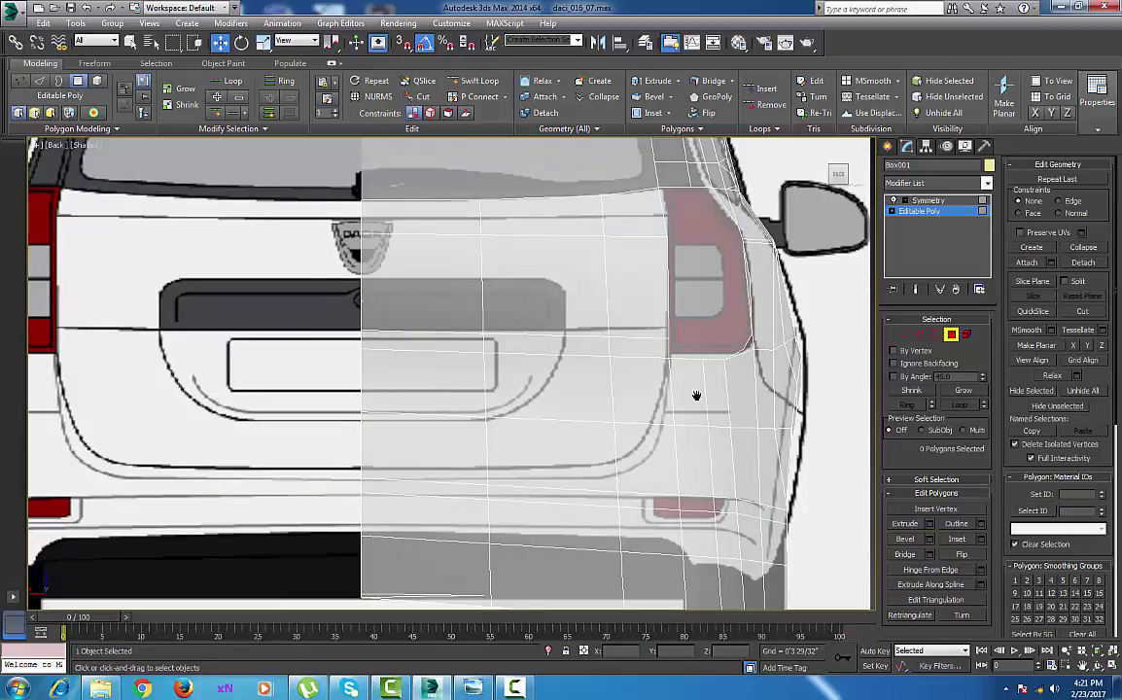
{"action": "left_click", "coordinate": [903, 336]}
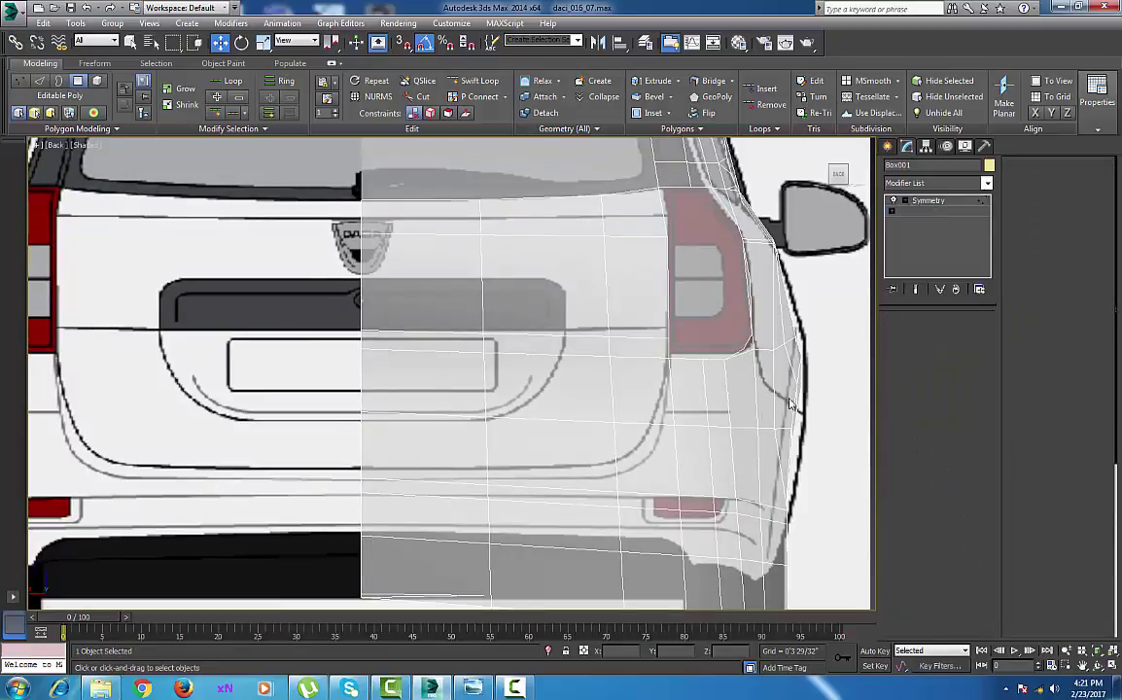
{"action": "left_click", "coordinate": [674, 425]}
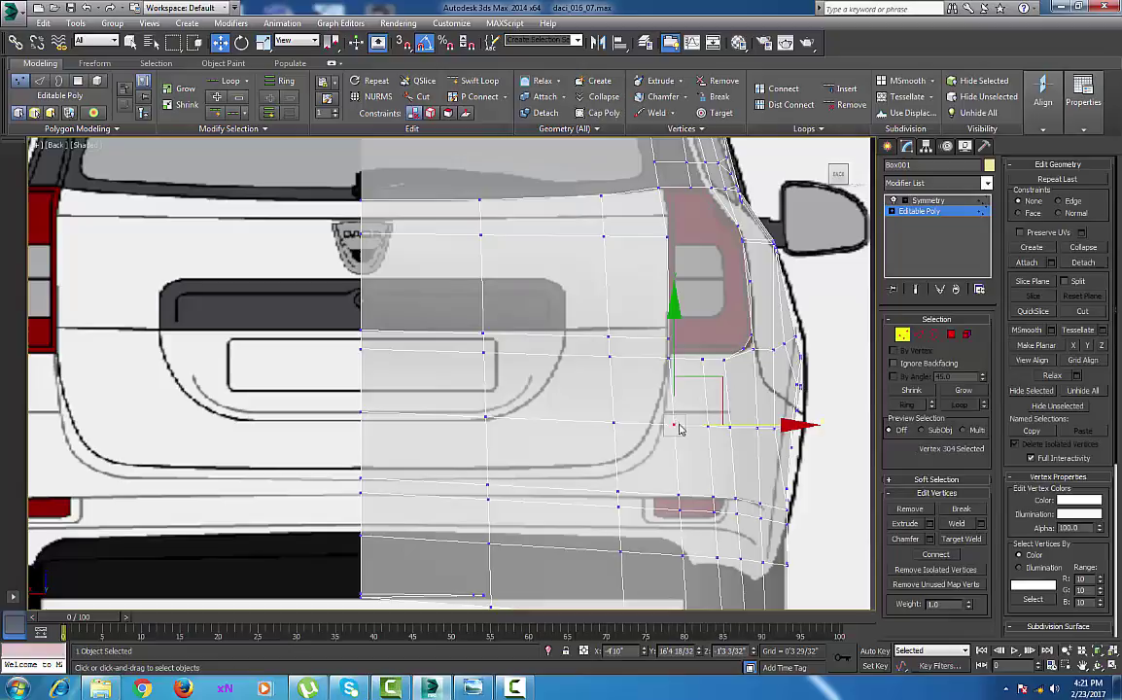
{"action": "left_click", "coordinate": [730, 428], "text": "ctrl"}
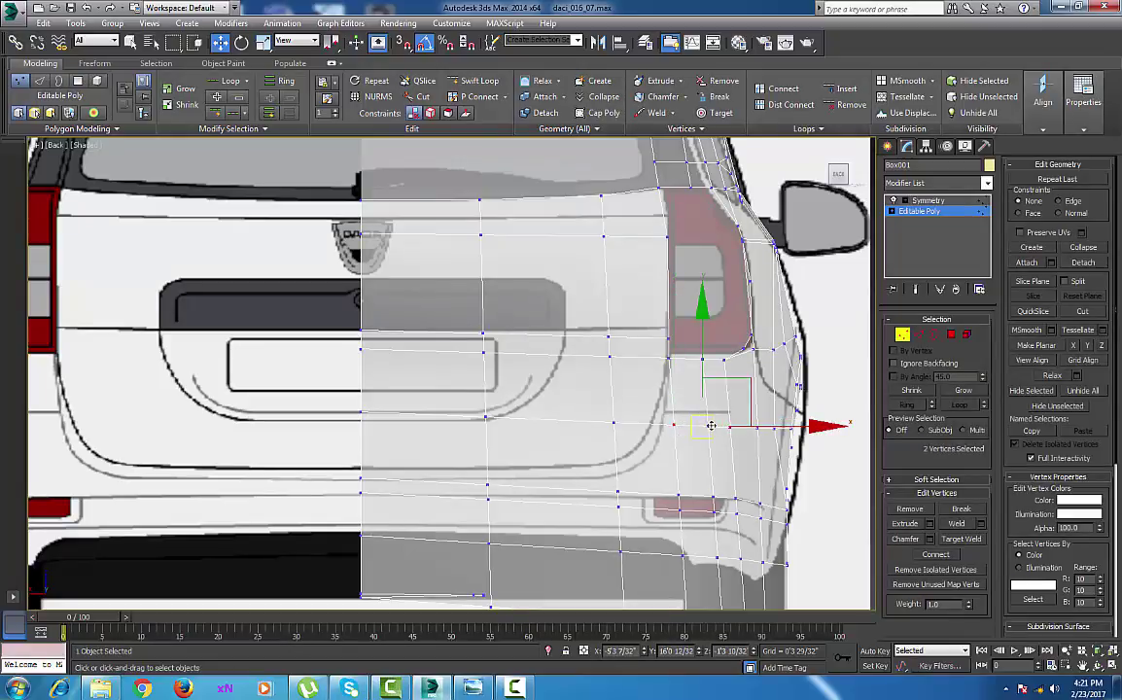
{"action": "left_click", "coordinate": [707, 426], "text": "ctrl"}
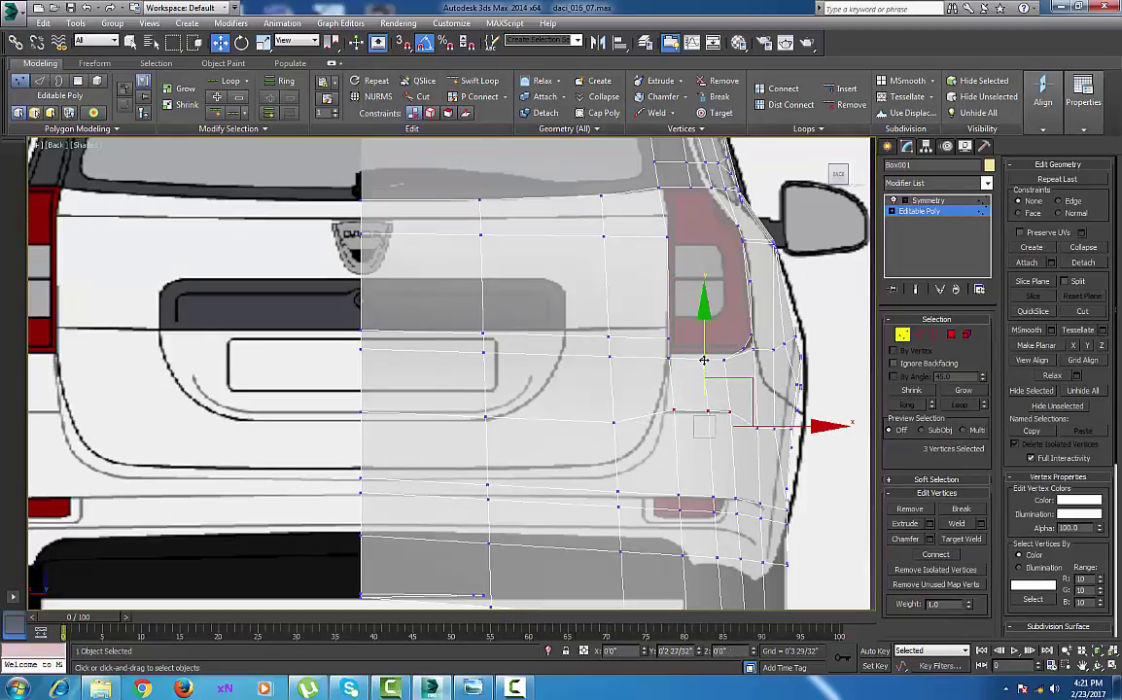
{"action": "left_click_drag", "start_coordinate": [703, 376], "coordinate": [704, 363]}
Raise the two adjoining vertices outboard of that row to continue its line toward the body side
{"action": "left_click", "coordinate": [758, 362]}
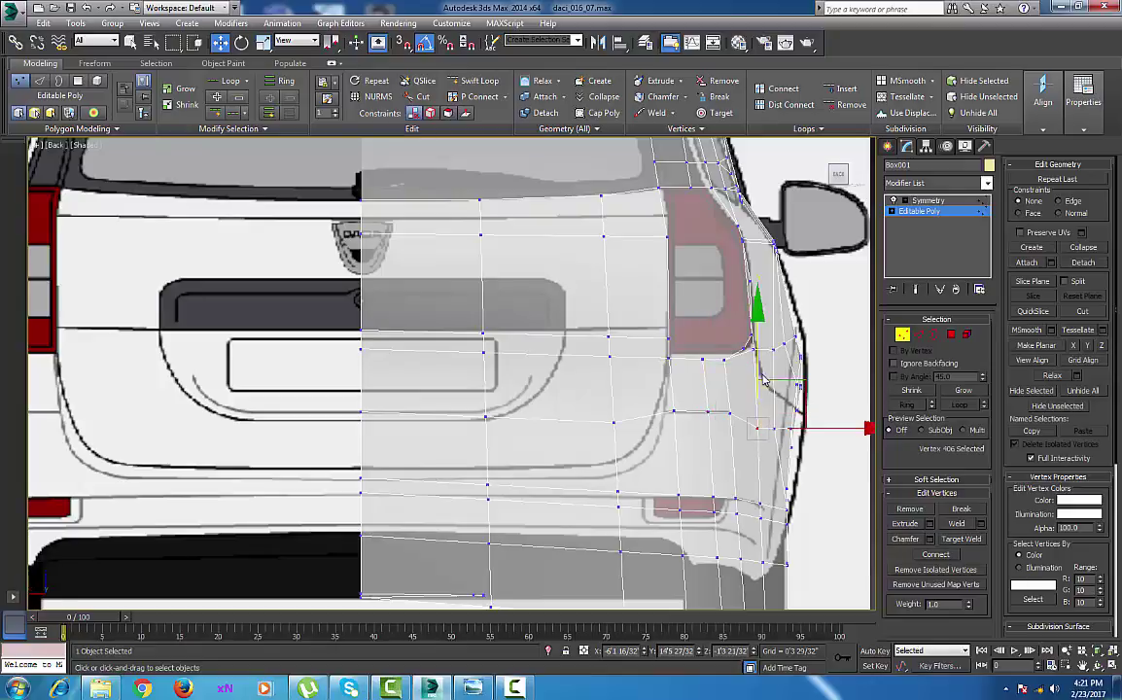
{"action": "left_click_drag", "start_coordinate": [759, 361], "coordinate": [770, 368]}
{"action": "left_click", "coordinate": [776, 428]}
Raise the three vertices across the tailgate below the number plate to line up with the row under the taillight
{"action": "left_click", "coordinate": [614, 423]}
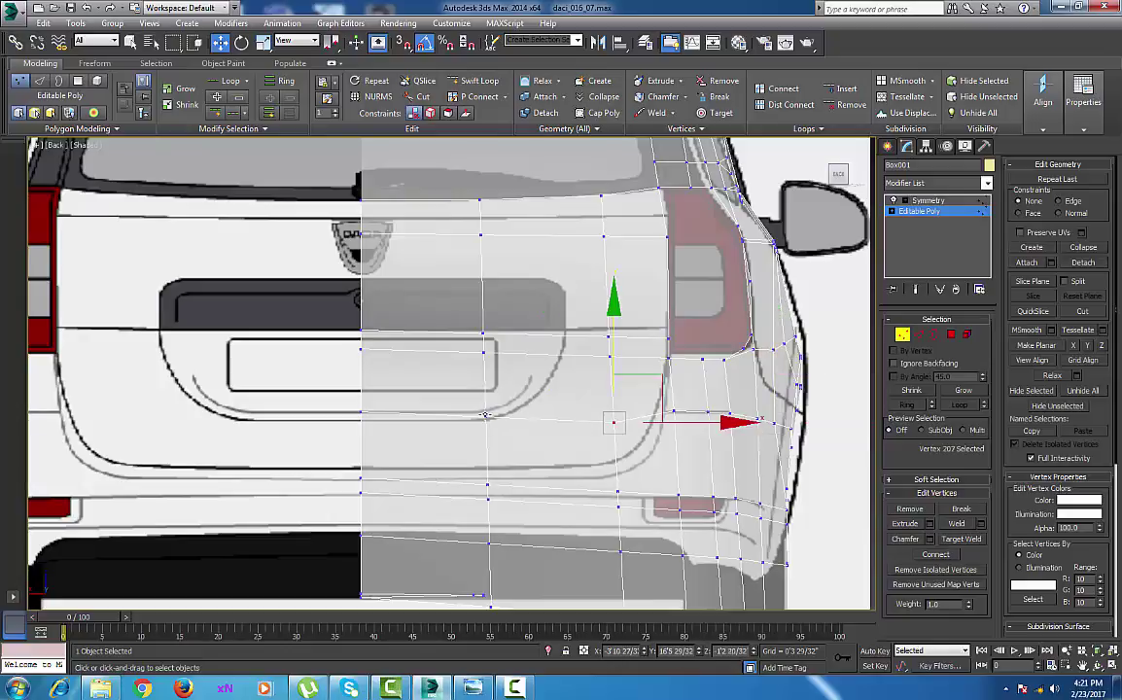
{"action": "left_click", "coordinate": [485, 416], "text": "ctrl"}
{"action": "left_click", "coordinate": [361, 411], "text": "ctrl"}
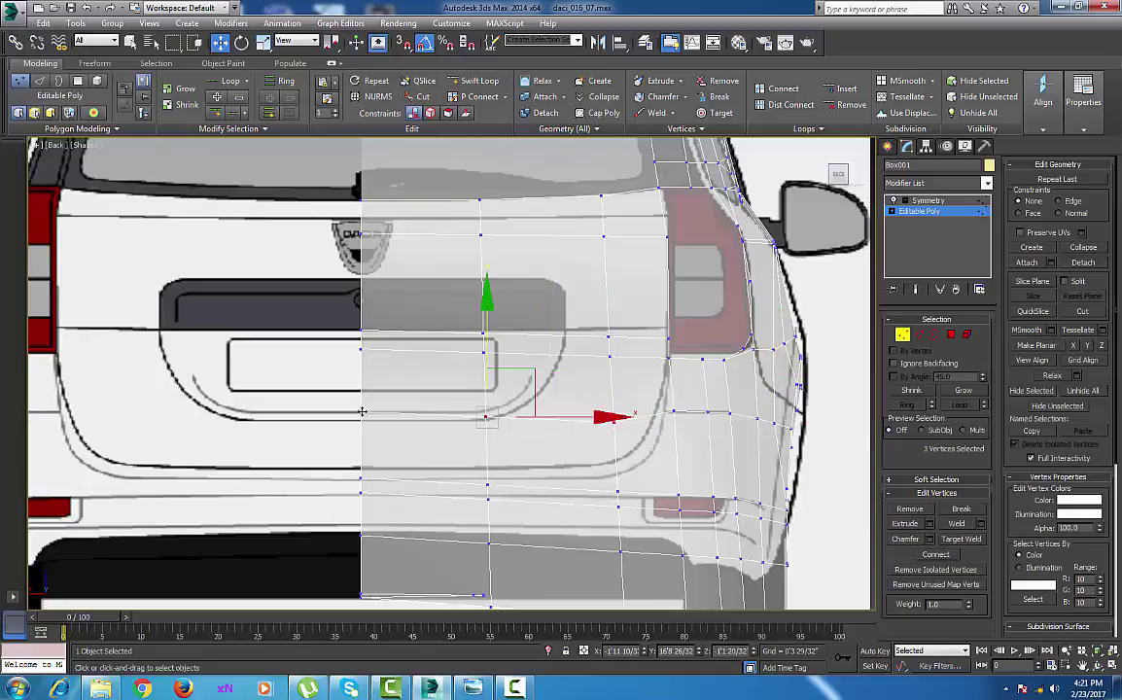
{"action": "left_click_drag", "start_coordinate": [484, 375], "coordinate": [488, 334]}
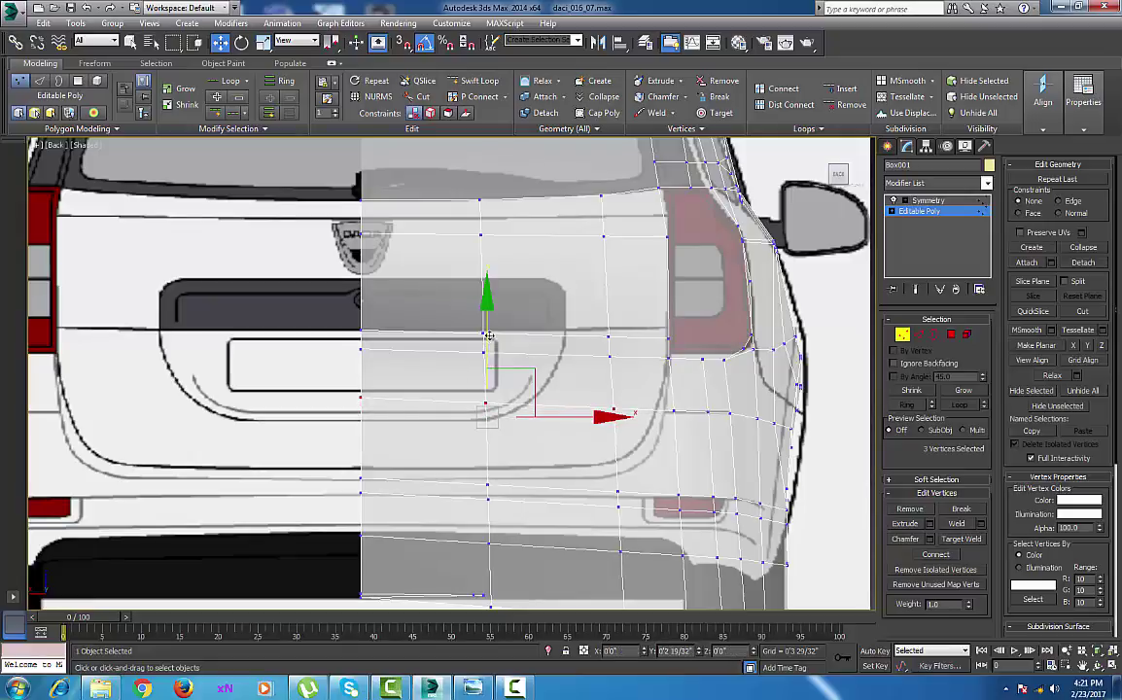
Lower the three pairs of vertices between the tailgate's bottom edge and the centre line to level them with the bumper line beside the reflector
{"action": "middle_click_drag", "start_coordinate": [591, 458], "coordinate": [588, 425]}
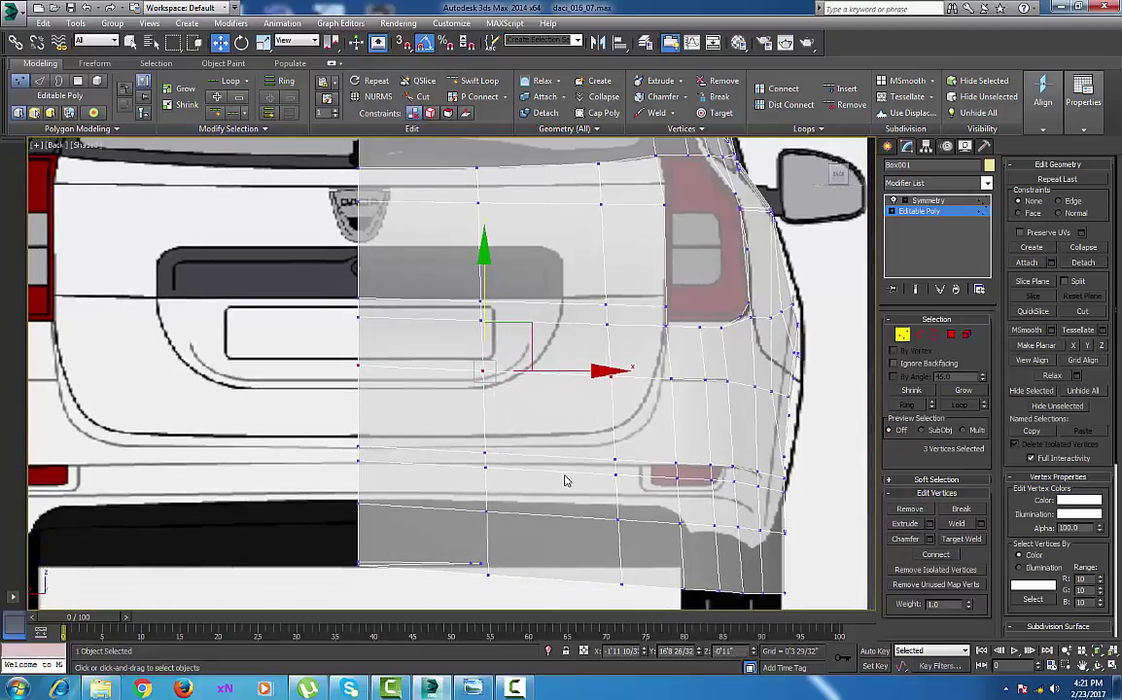
{"action": "left_click", "coordinate": [617, 459]}
{"action": "left_click", "coordinate": [617, 475], "text": "ctrl"}
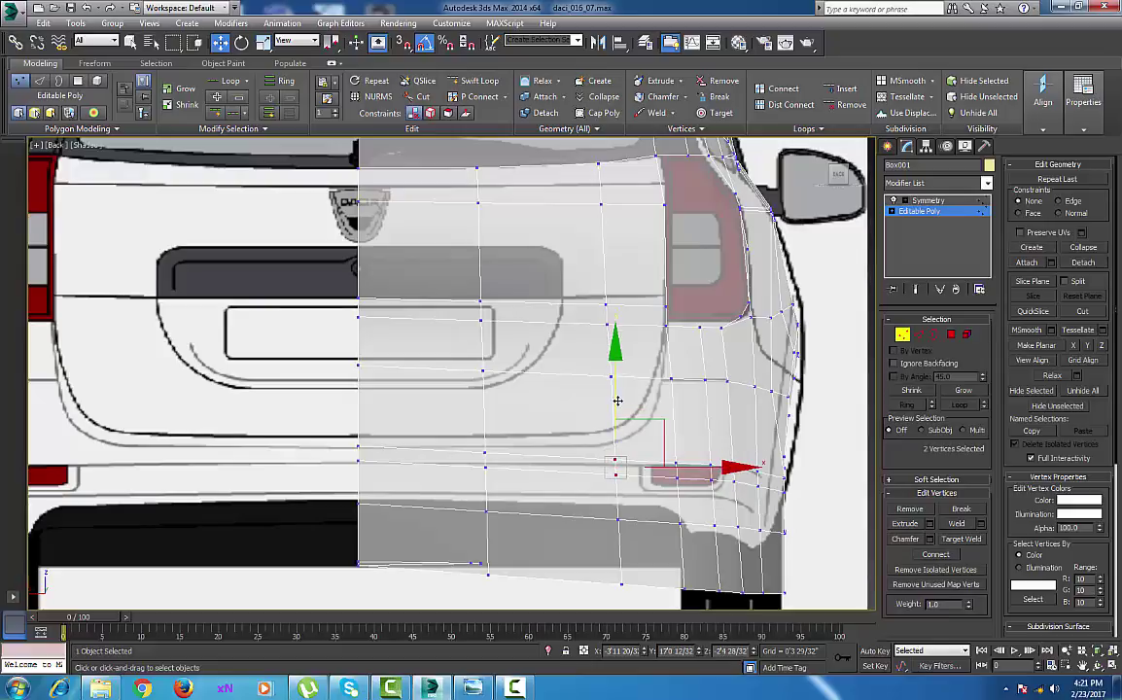
{"action": "left_click_drag", "start_coordinate": [617, 401], "coordinate": [620, 404]}
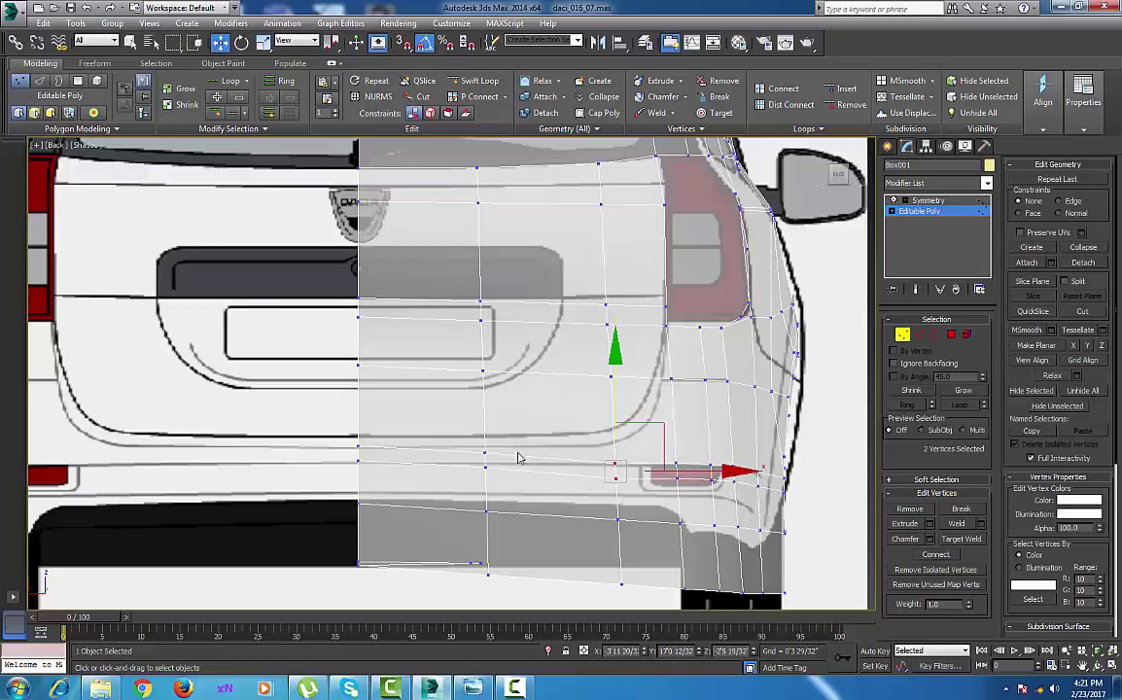
{"action": "left_click", "coordinate": [484, 452]}
{"action": "left_click", "coordinate": [485, 467], "text": "ctrl"}
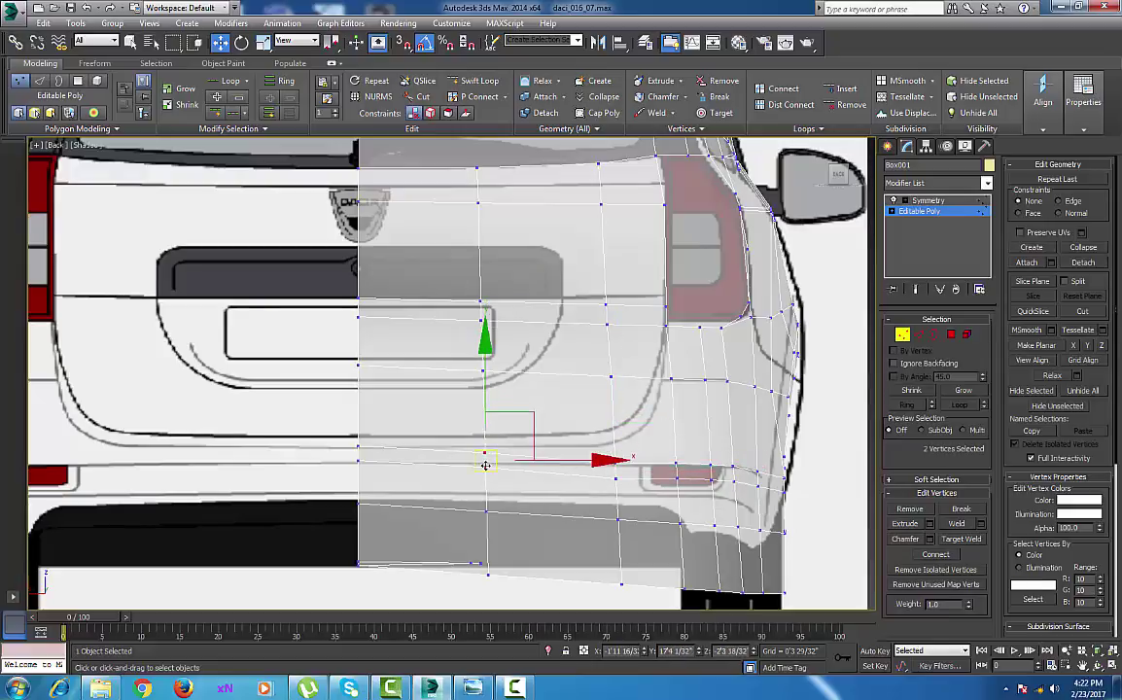
{"action": "left_click_drag", "start_coordinate": [486, 394], "coordinate": [489, 404]}
{"action": "left_click", "coordinate": [357, 447]}
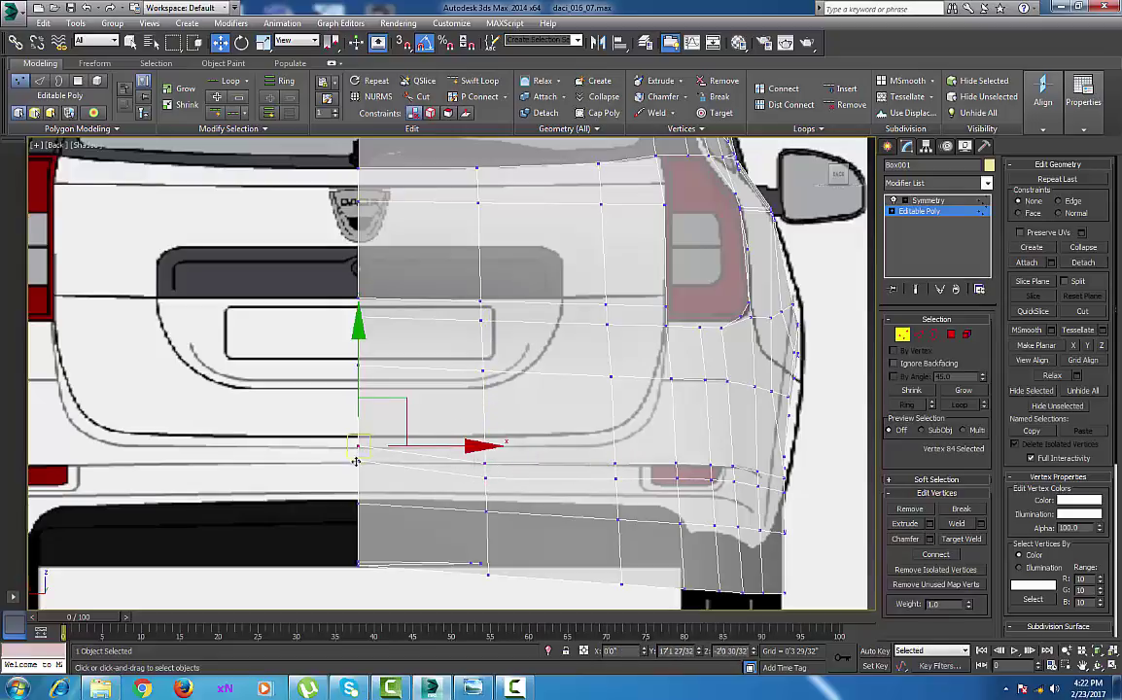
{"action": "left_click", "coordinate": [358, 461], "text": "ctrl"}
{"action": "left_click_drag", "start_coordinate": [359, 392], "coordinate": [363, 409]}
Examine the realigned rear end of the body in the Perspective view, from behind and around to the side
{"action": "middle_click_drag", "start_coordinate": [566, 461], "coordinate": [550, 455]}
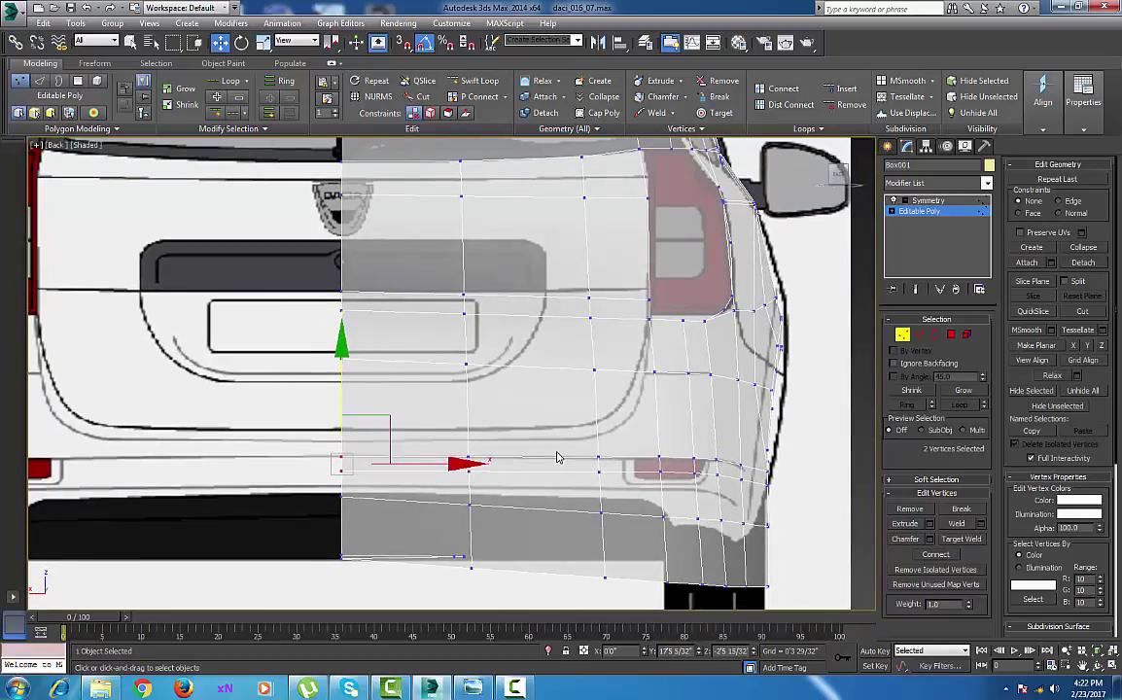
{"action": "scroll", "coordinate": [693, 453], "scroll_direction": "down", "scroll_amount": 5}
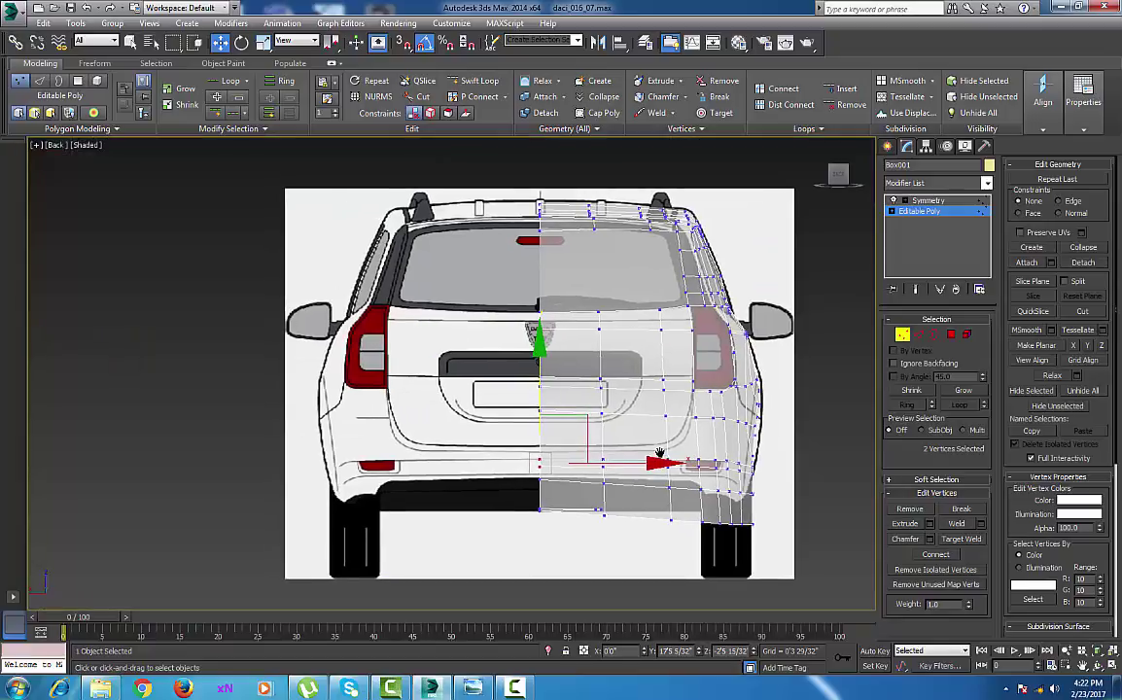
{"action": "key", "text": "p"}
{"action": "key", "text": "z"}
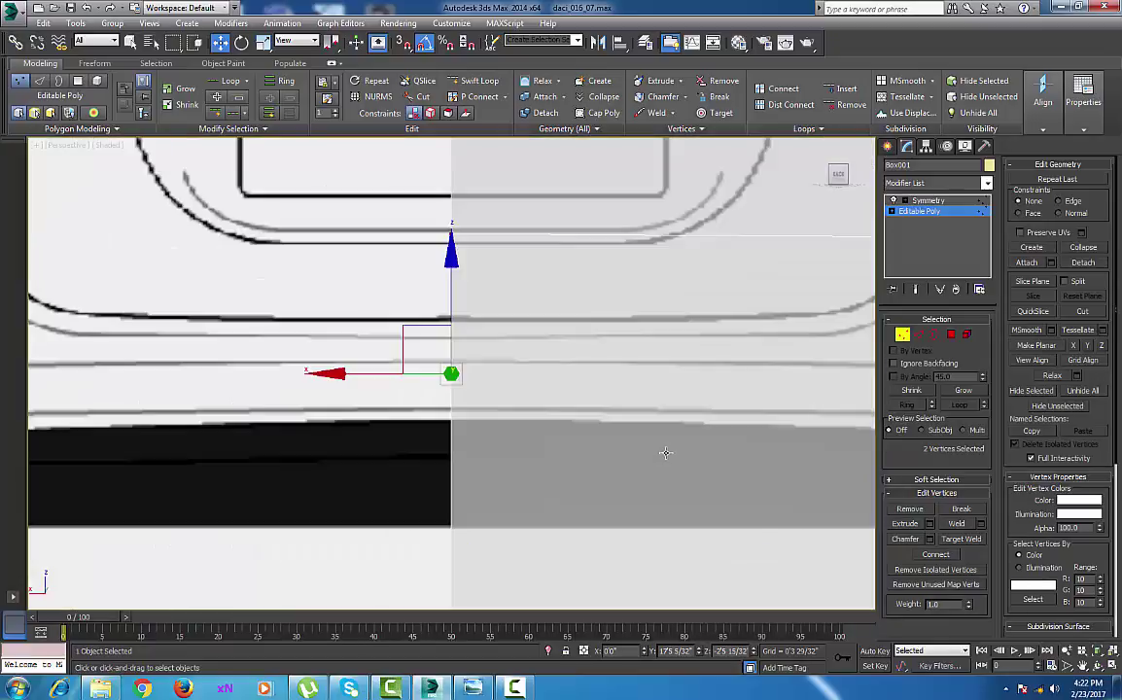
{"action": "middle_click_drag", "start_coordinate": [558, 456], "coordinate": [481, 438]}
{"action": "scroll", "coordinate": [480, 437], "scroll_direction": "down", "scroll_amount": 3}
{"action": "scroll", "coordinate": [508, 443], "scroll_direction": "down", "scroll_amount": 8}
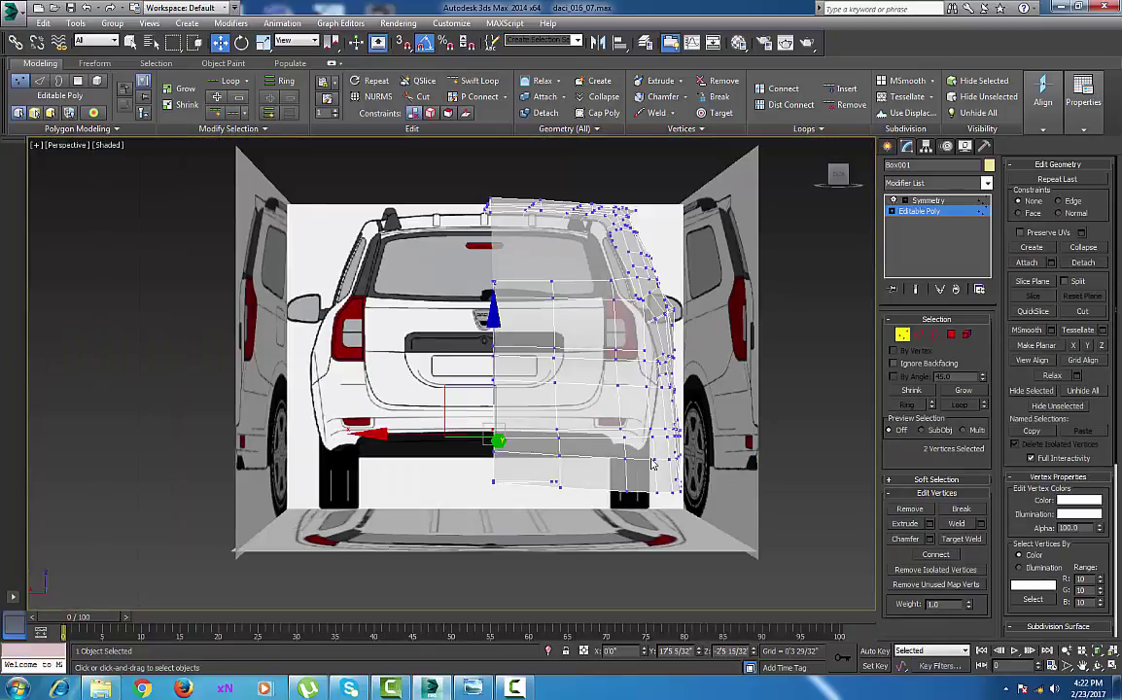
{"action": "middle_click_drag", "start_coordinate": [649, 460], "coordinate": [581, 472], "text": "alt"}
{"action": "middle_click_drag", "start_coordinate": [719, 474], "coordinate": [535, 451]}
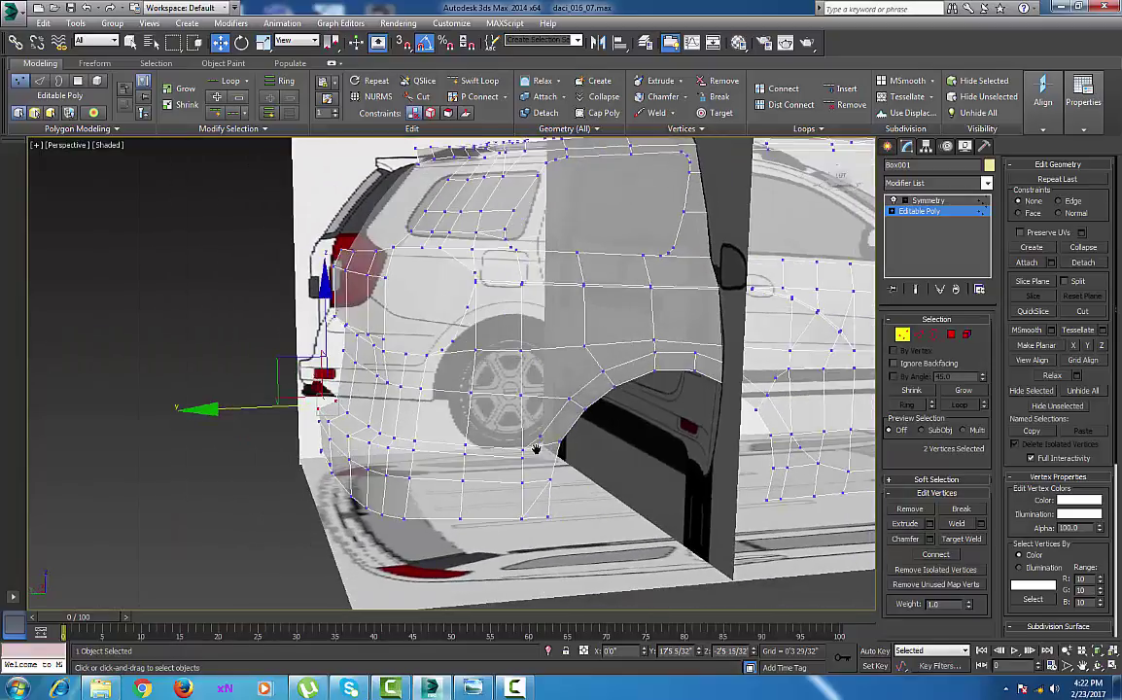
Move the two pairs of lower bumper vertices beside the rear wheel arch inward along the X axis
{"action": "scroll", "coordinate": [535, 451], "scroll_direction": "up", "scroll_amount": 5}
{"action": "left_click_drag", "start_coordinate": [404, 512], "coordinate": [403, 514]}
{"action": "middle_click_drag", "start_coordinate": [556, 508], "coordinate": [668, 512], "text": "alt"}
{"action": "middle_click_drag", "start_coordinate": [523, 494], "coordinate": [608, 364]}
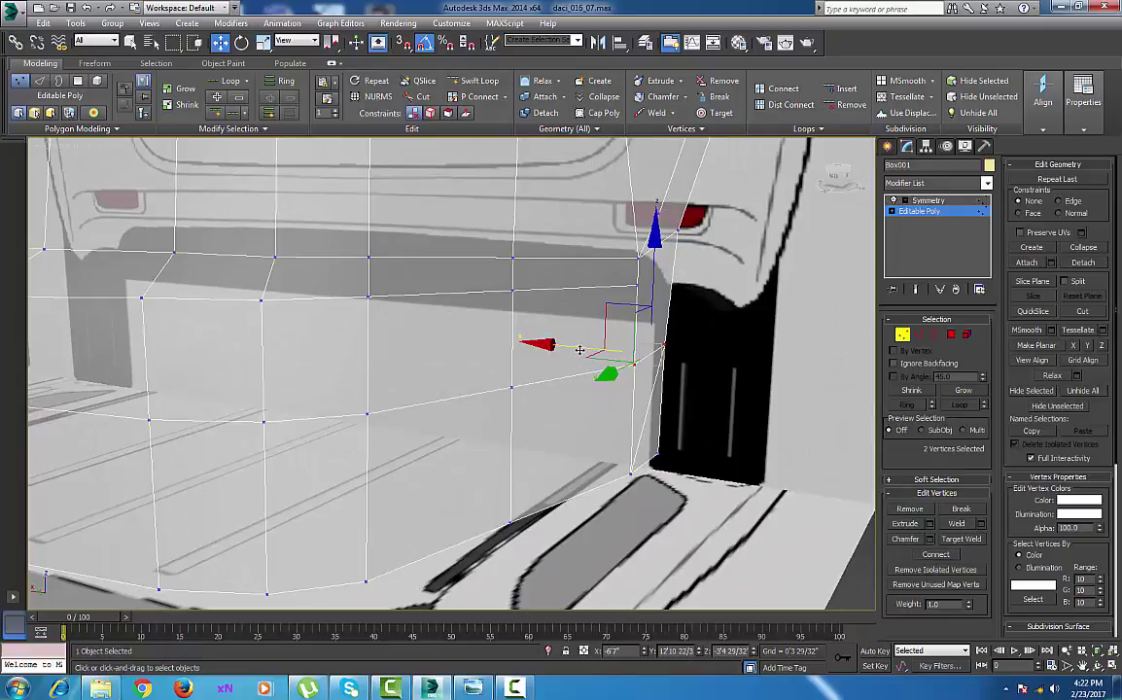
{"action": "left_click_drag", "start_coordinate": [579, 350], "coordinate": [557, 347]}
{"action": "left_click_drag", "start_coordinate": [678, 422], "coordinate": [565, 493]}
{"action": "left_click_drag", "start_coordinate": [551, 449], "coordinate": [523, 443]}
In the Left view, raise the two bottom vertices beside the rear wheel arch to the blueprint's lower bumper line
{"action": "scroll", "coordinate": [611, 466], "scroll_direction": "down", "scroll_amount": 5}
{"action": "middle_click_drag", "start_coordinate": [610, 456], "coordinate": [567, 489], "text": "alt"}
{"action": "key", "text": "l"}
{"action": "key", "text": "z"}
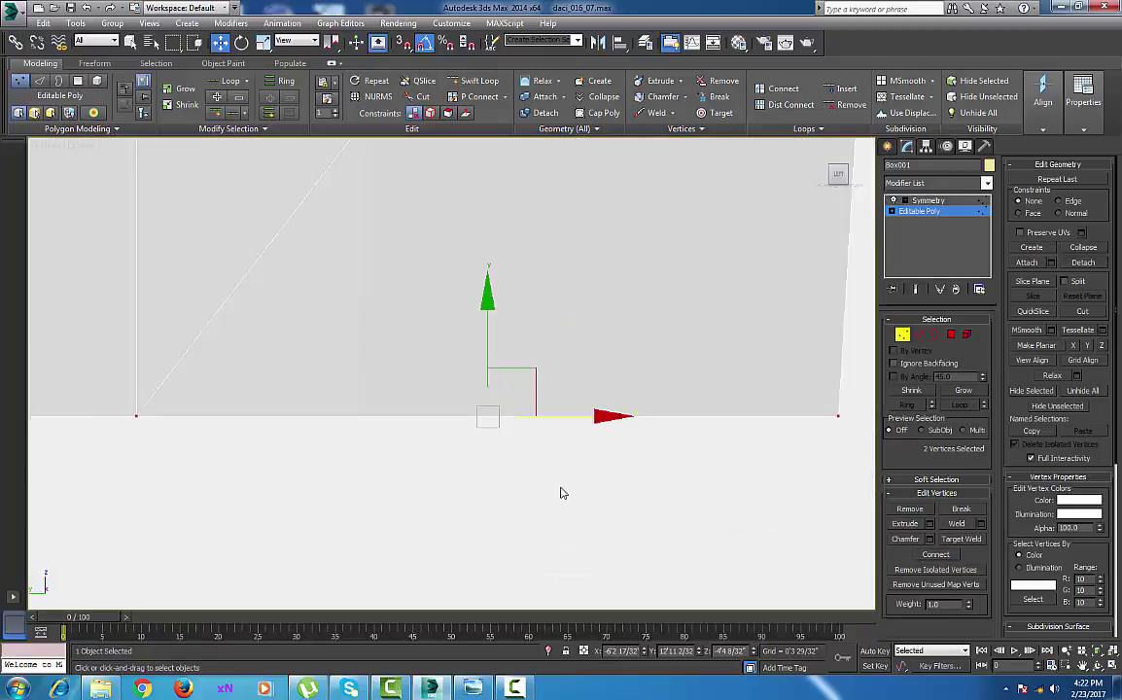
{"action": "scroll", "coordinate": [546, 465], "scroll_direction": "down", "scroll_amount": 10}
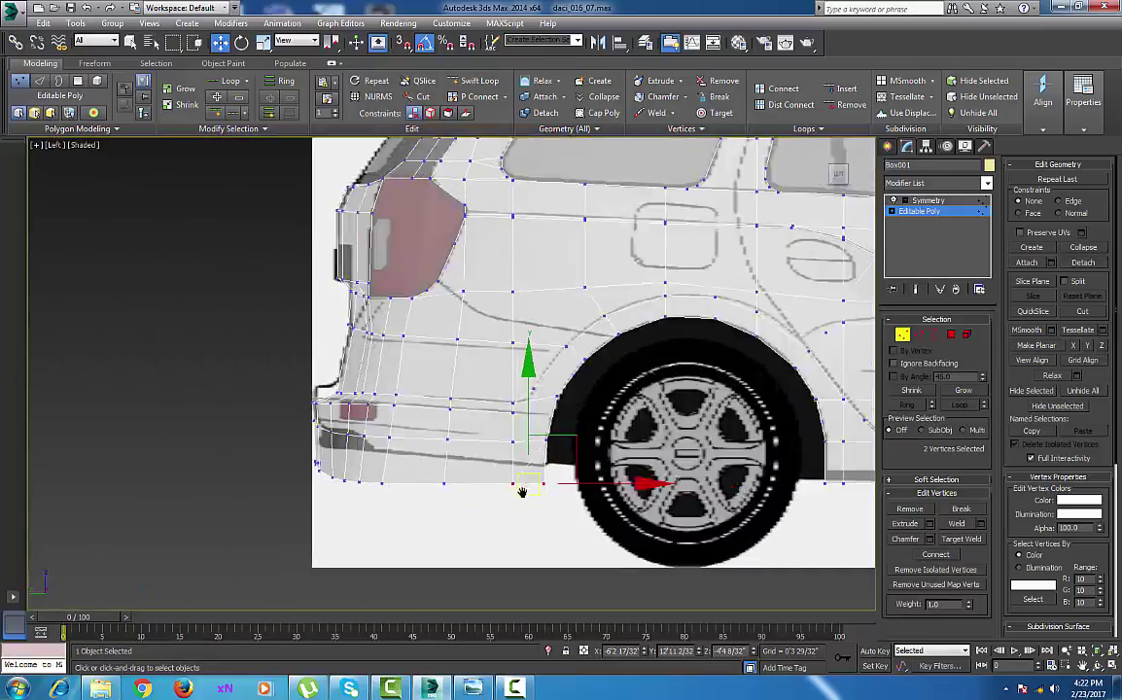
{"action": "scroll", "coordinate": [522, 491], "scroll_direction": "up", "scroll_amount": 2}
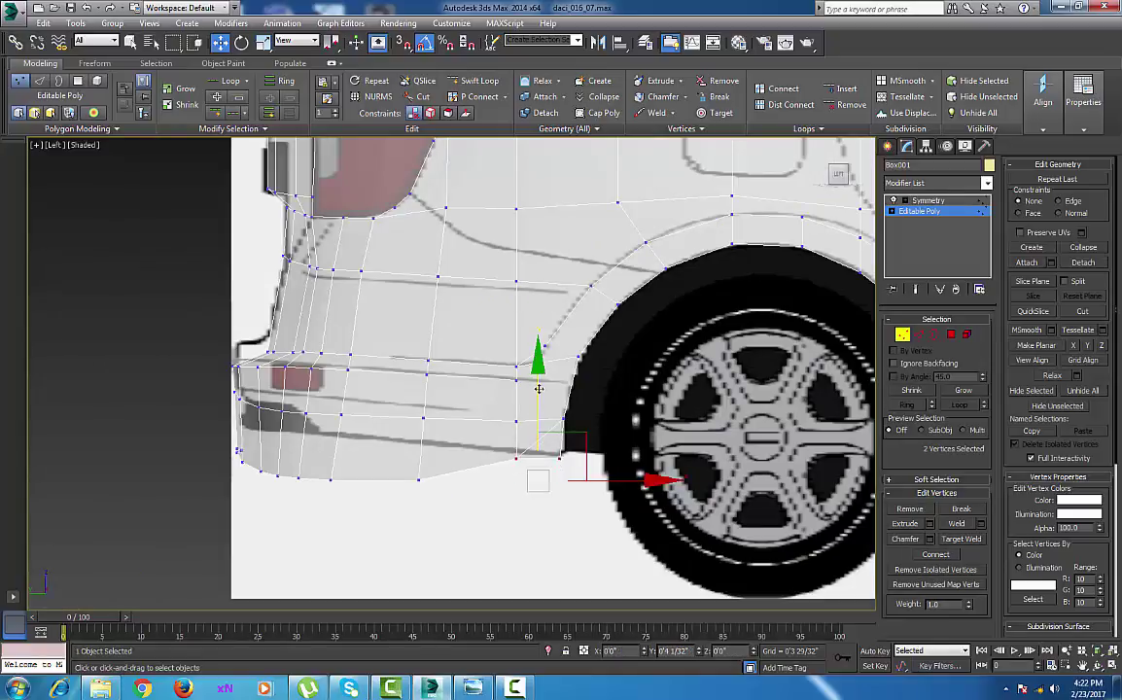
{"action": "left_click_drag", "start_coordinate": [538, 389], "coordinate": [539, 387]}
Raise the remaining bottom-edge vertices of the rear bumper onto the blueprint's lower bumper line
{"action": "left_click", "coordinate": [417, 480]}
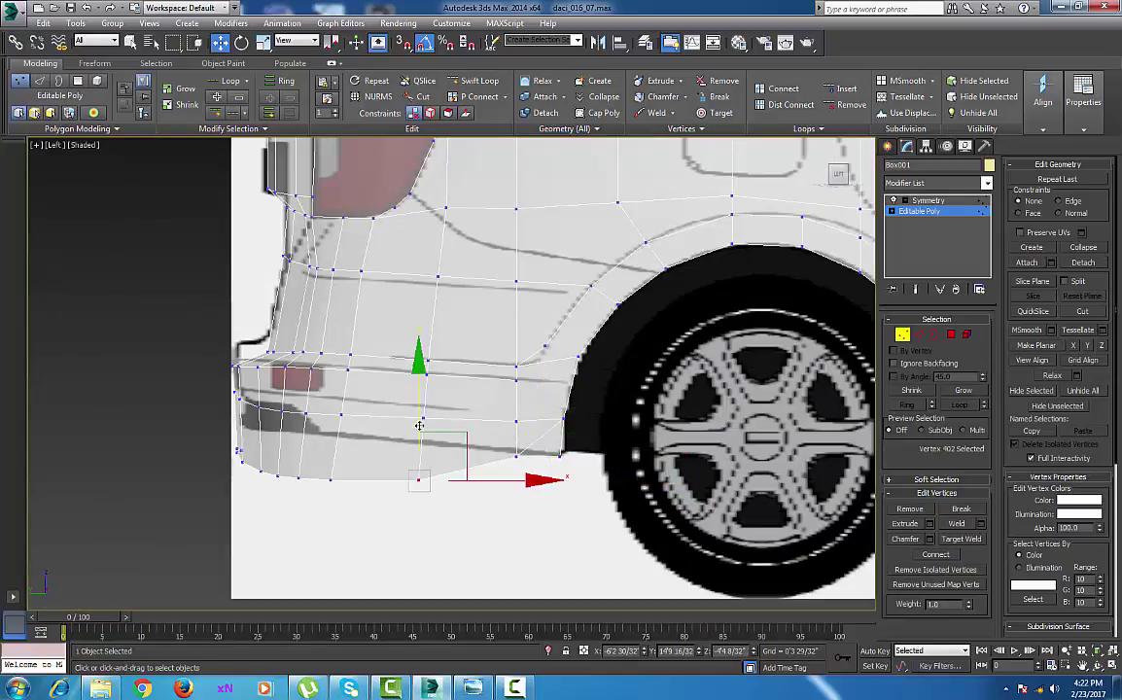
{"action": "left_click_drag", "start_coordinate": [420, 406], "coordinate": [420, 374]}
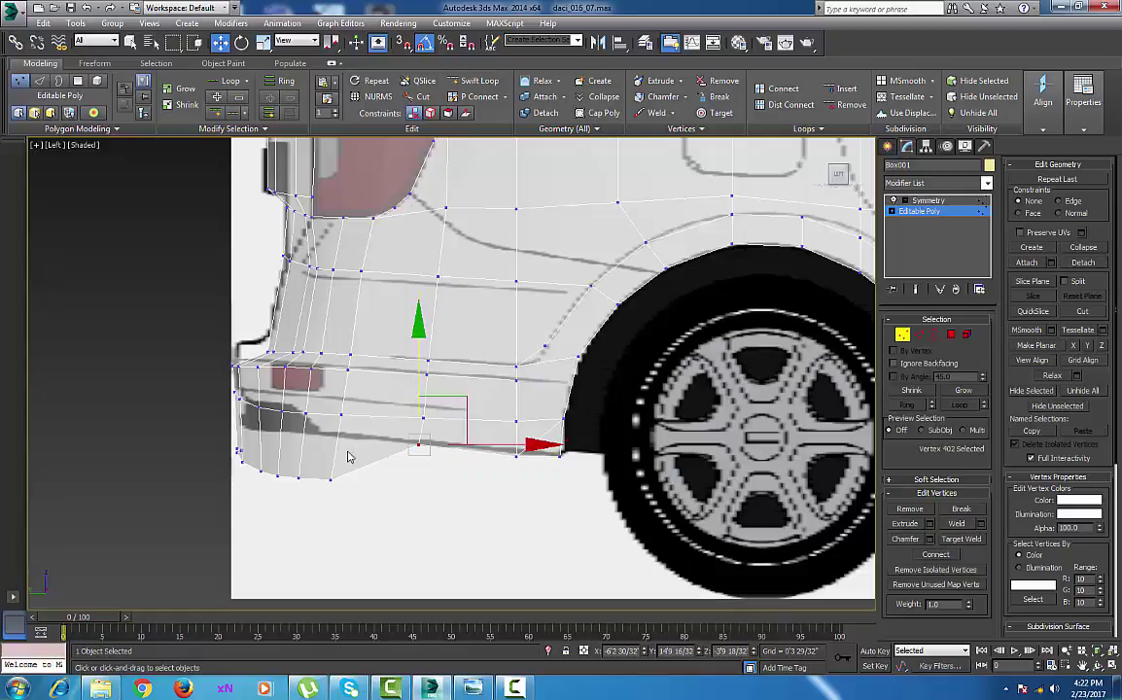
{"action": "left_click_drag", "start_coordinate": [348, 457], "coordinate": [192, 492]}
{"action": "left_click_drag", "start_coordinate": [258, 400], "coordinate": [270, 362]}
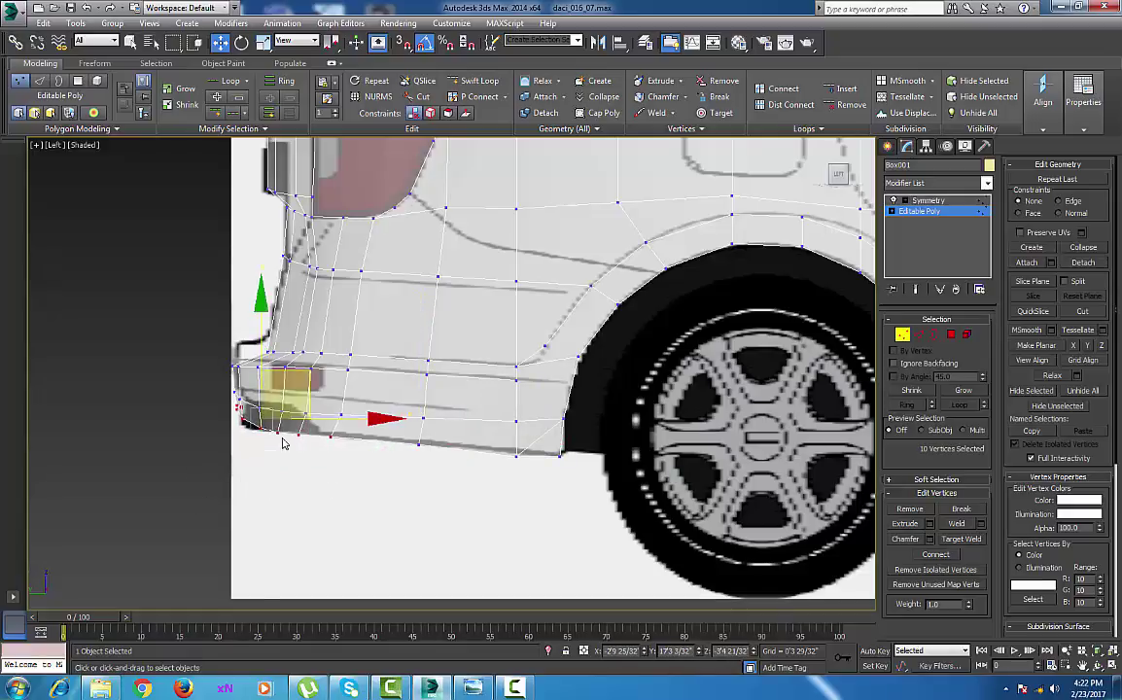
Lower the rearmost bottom vertices and fine-tune the next two so the bumper's bottom corner follows the blueprint outline
{"action": "scroll", "coordinate": [283, 447], "scroll_direction": "up", "scroll_amount": 5}
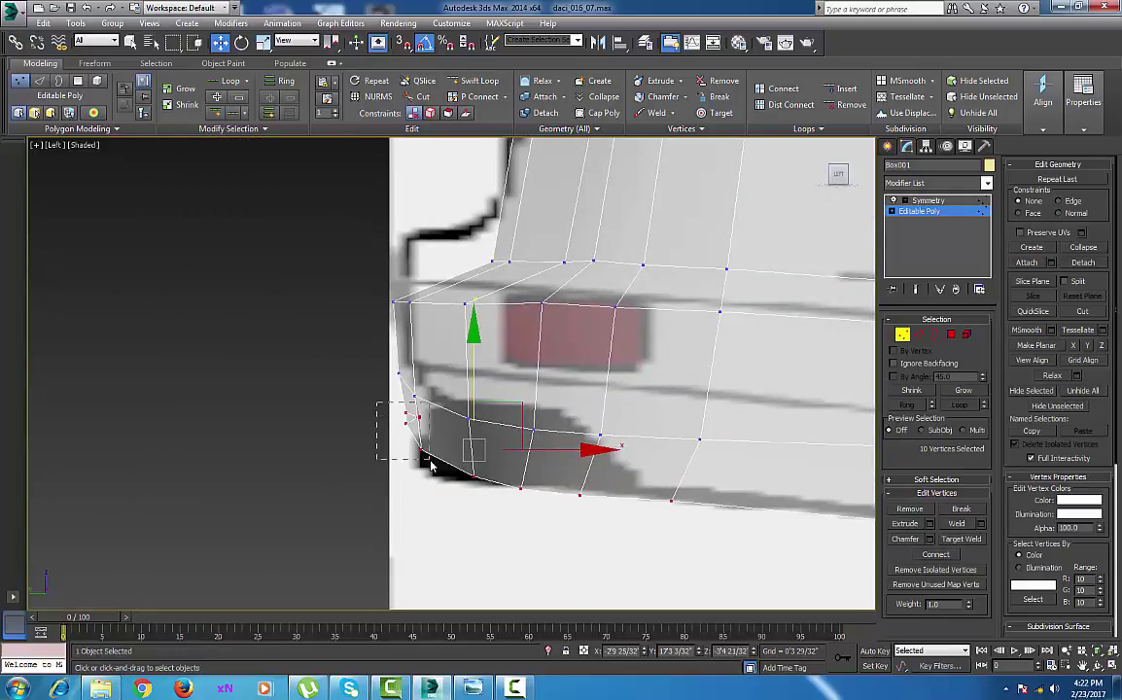
{"action": "left_click_drag", "start_coordinate": [430, 462], "coordinate": [429, 459]}
{"action": "left_click_drag", "start_coordinate": [416, 353], "coordinate": [484, 497]}
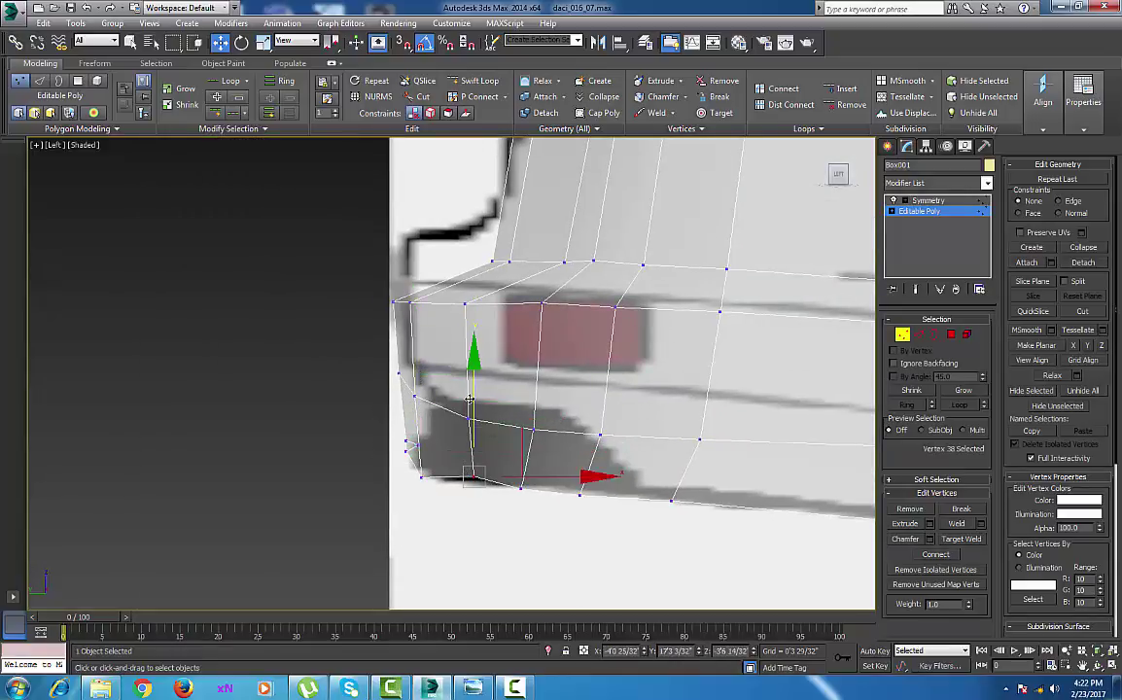
{"action": "left_click_drag", "start_coordinate": [470, 400], "coordinate": [469, 411]}
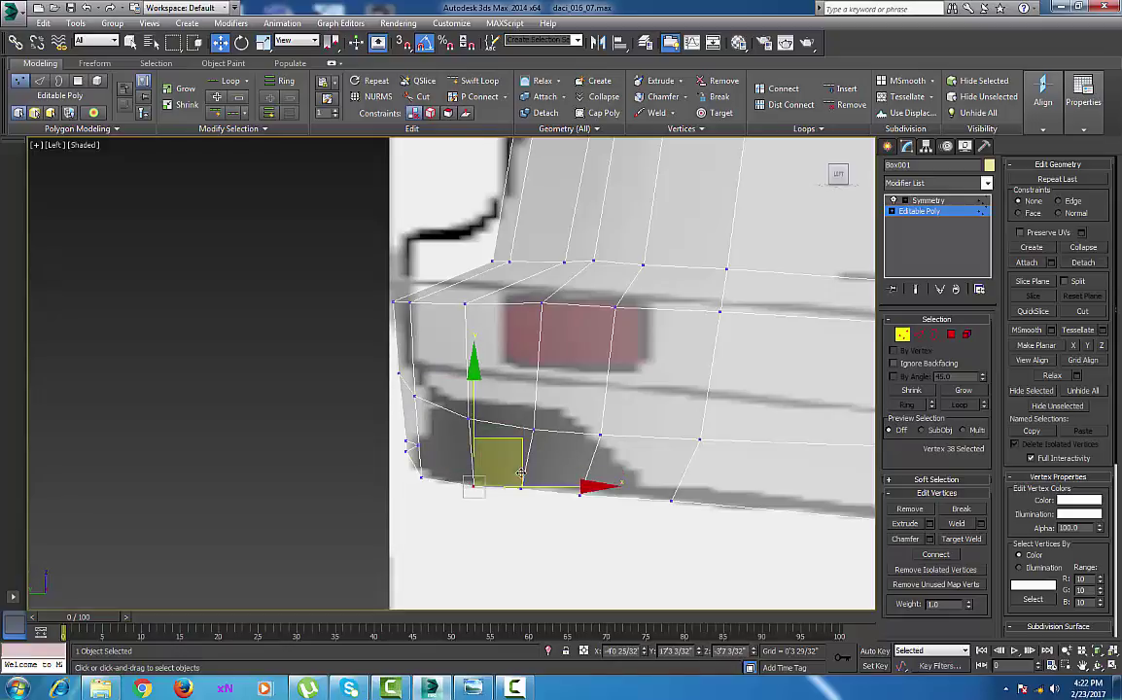
{"action": "left_click_drag", "start_coordinate": [552, 476], "coordinate": [494, 509]}
{"action": "left_click_drag", "start_coordinate": [521, 434], "coordinate": [521, 432]}
Raise the two bottom vertices beside the rear wheel arch slightly to match the bumper's lower edge
{"action": "middle_click_drag", "start_coordinate": [593, 469], "coordinate": [558, 493]}
{"action": "scroll", "coordinate": [558, 493], "scroll_direction": "down", "scroll_amount": 3}
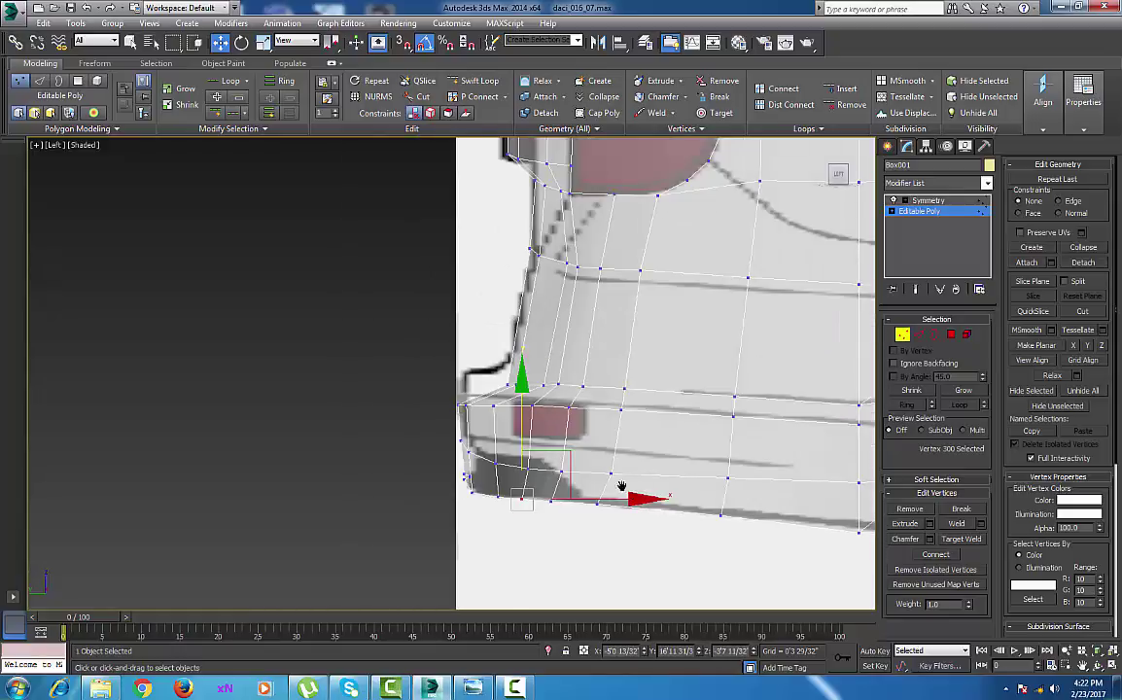
{"action": "middle_click_drag", "start_coordinate": [740, 524], "coordinate": [552, 488]}
{"action": "left_click_drag", "start_coordinate": [627, 515], "coordinate": [764, 472]}
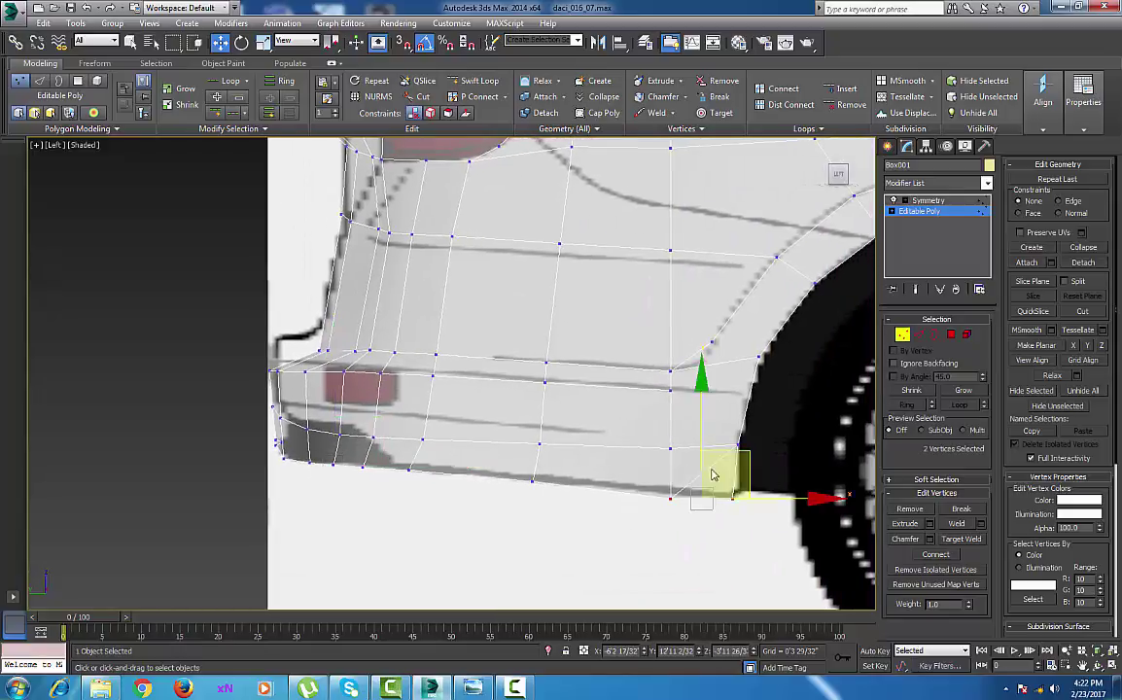
{"action": "left_click_drag", "start_coordinate": [703, 438], "coordinate": [702, 431]}
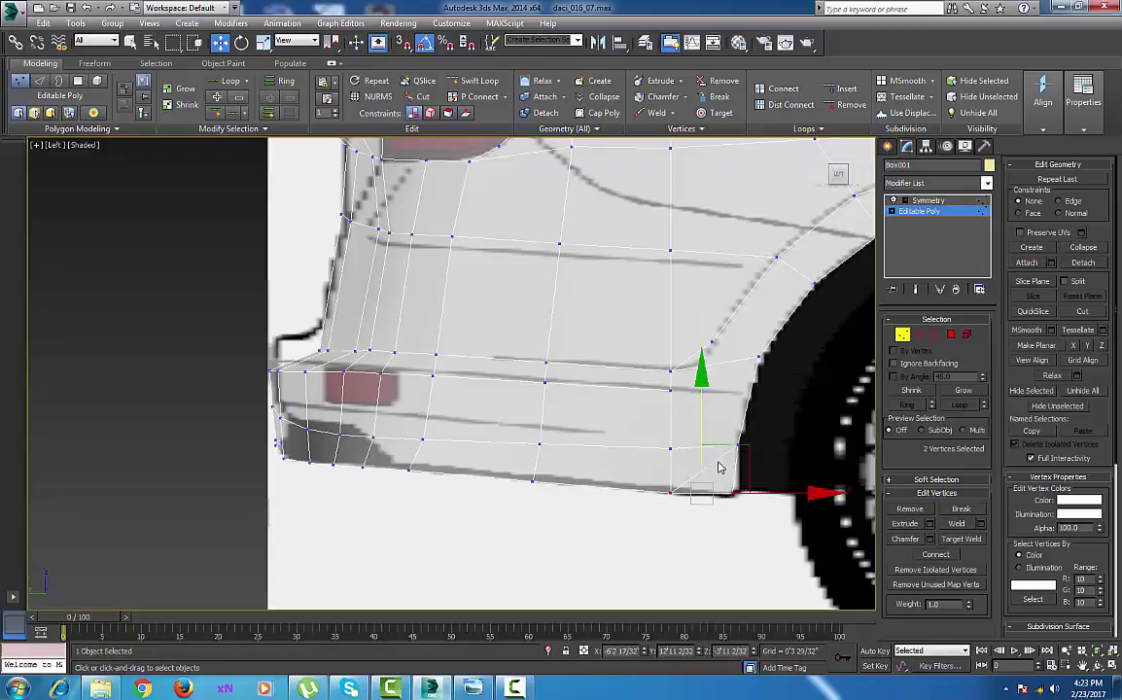
Remove the diagonal edge crossing the lower bumper polygon beside the rear wheel arch
{"action": "key", "text": "2"}
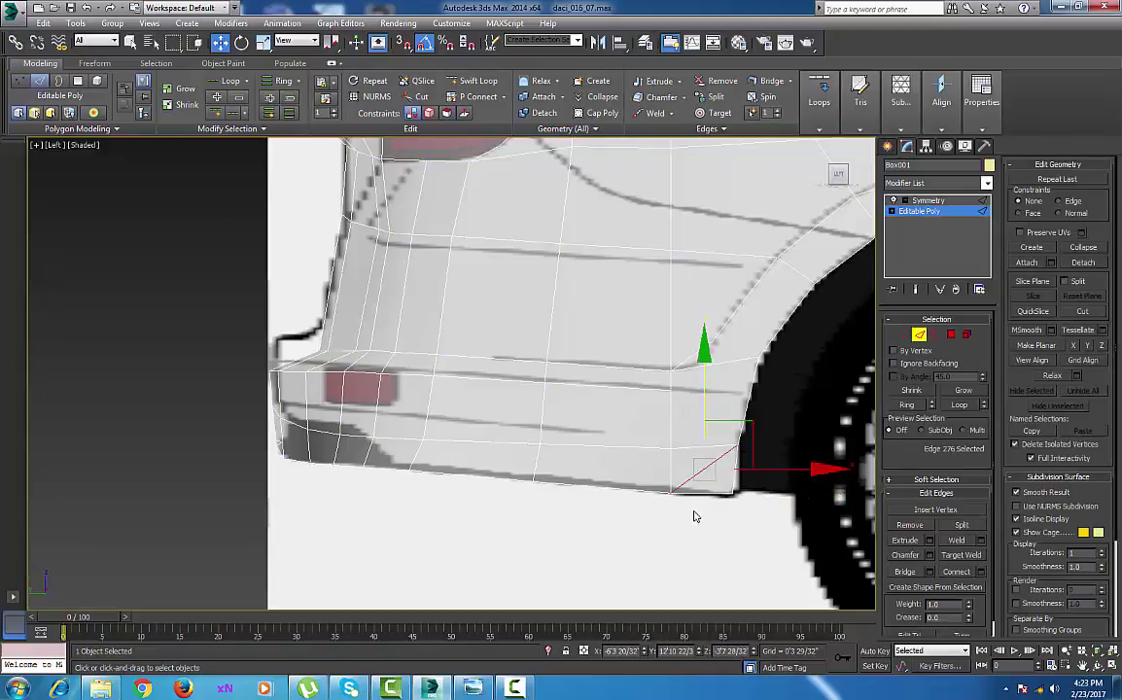
{"action": "left_click", "coordinate": [695, 518]}
{"action": "middle_click_drag", "start_coordinate": [726, 434], "coordinate": [736, 439]}
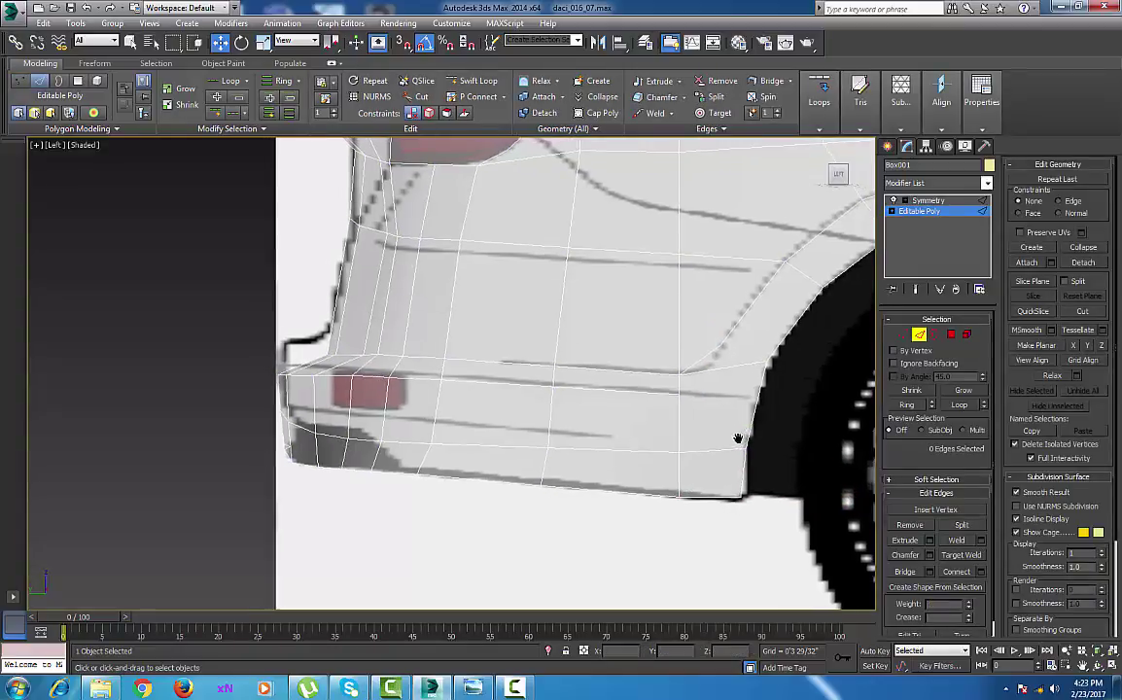
With the Edge constraint on, slide the two vertices nearest the wheel arch in the row above the bumper's bottom edge upward
{"action": "left_click", "coordinate": [905, 336]}
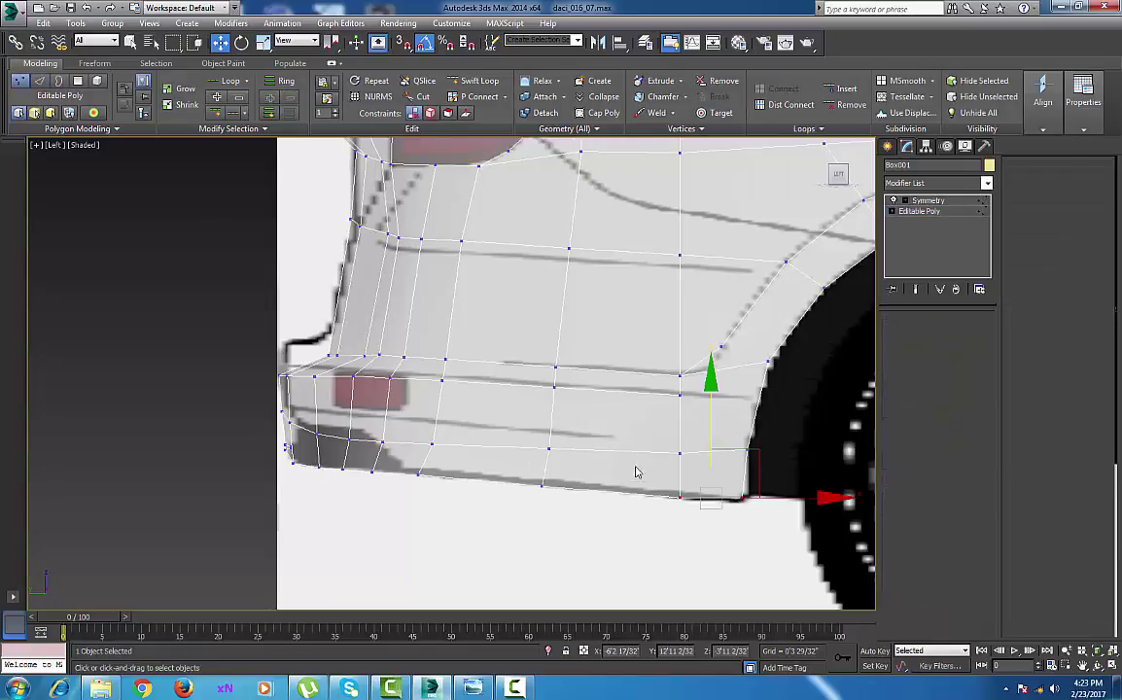
{"action": "left_click_drag", "start_coordinate": [661, 436], "coordinate": [705, 479]}
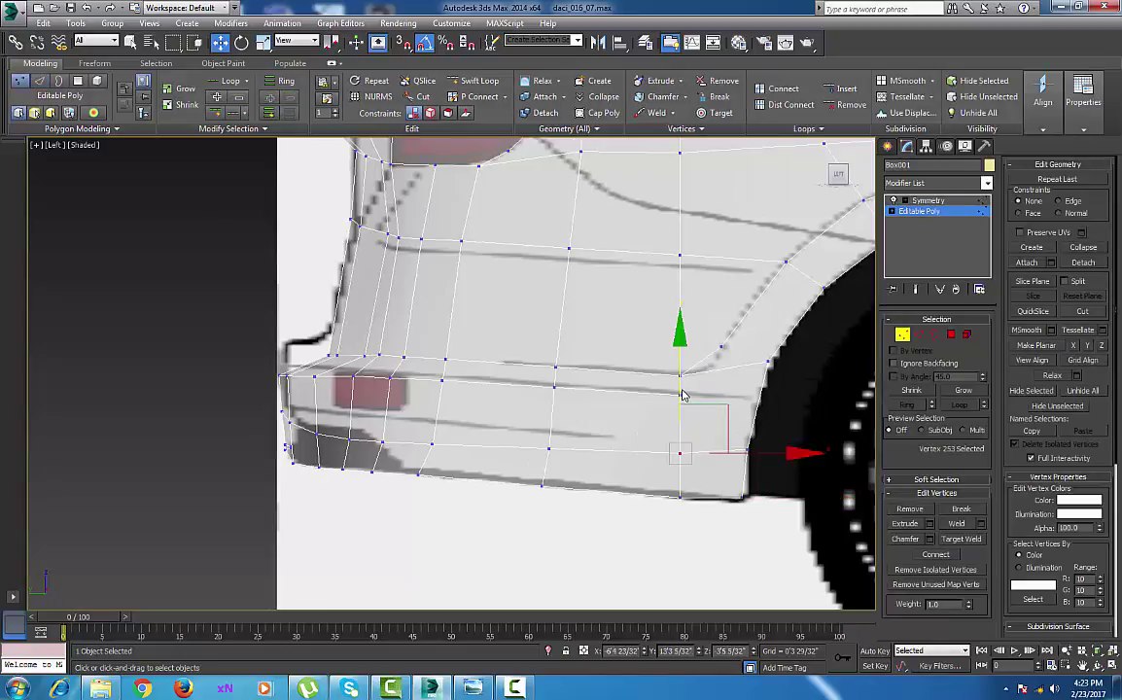
{"action": "left_click", "coordinate": [1061, 200]}
{"action": "left_click_drag", "start_coordinate": [679, 373], "coordinate": [680, 370]}
{"action": "left_click_drag", "start_coordinate": [538, 423], "coordinate": [562, 476]}
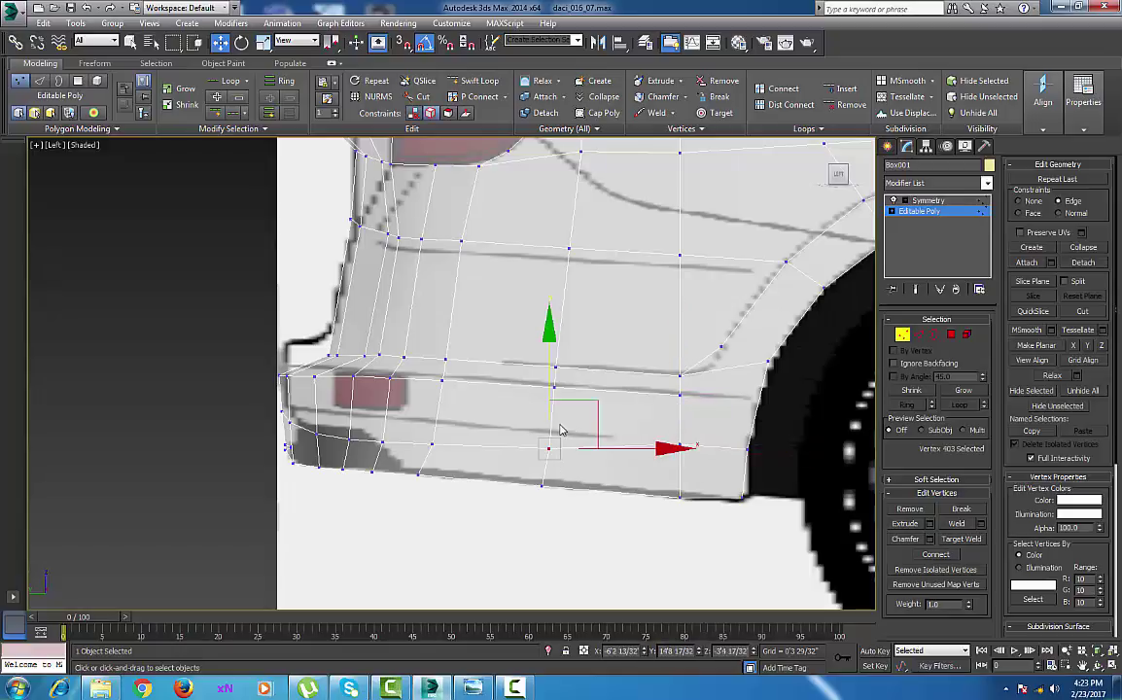
{"action": "left_click_drag", "start_coordinate": [548, 399], "coordinate": [549, 386]}
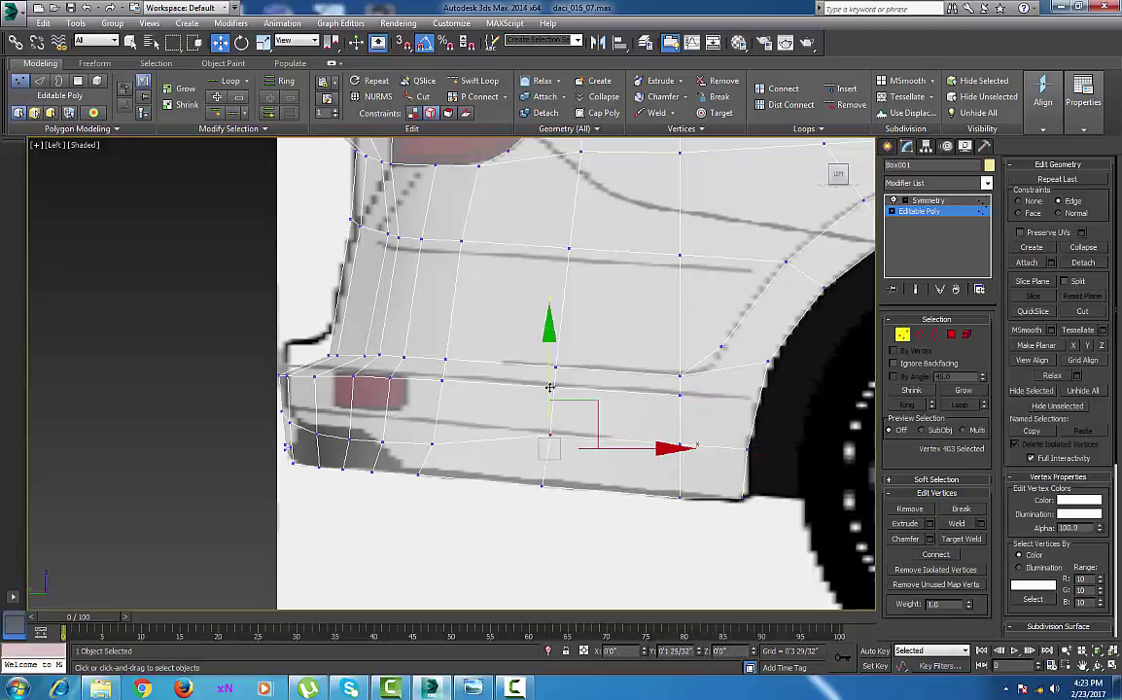
Raise the next three vertices toward the rear in the row above the bumper's bottom edge to follow the blueprint line
{"action": "left_click", "coordinate": [434, 454]}
{"action": "left_click", "coordinate": [432, 439]}
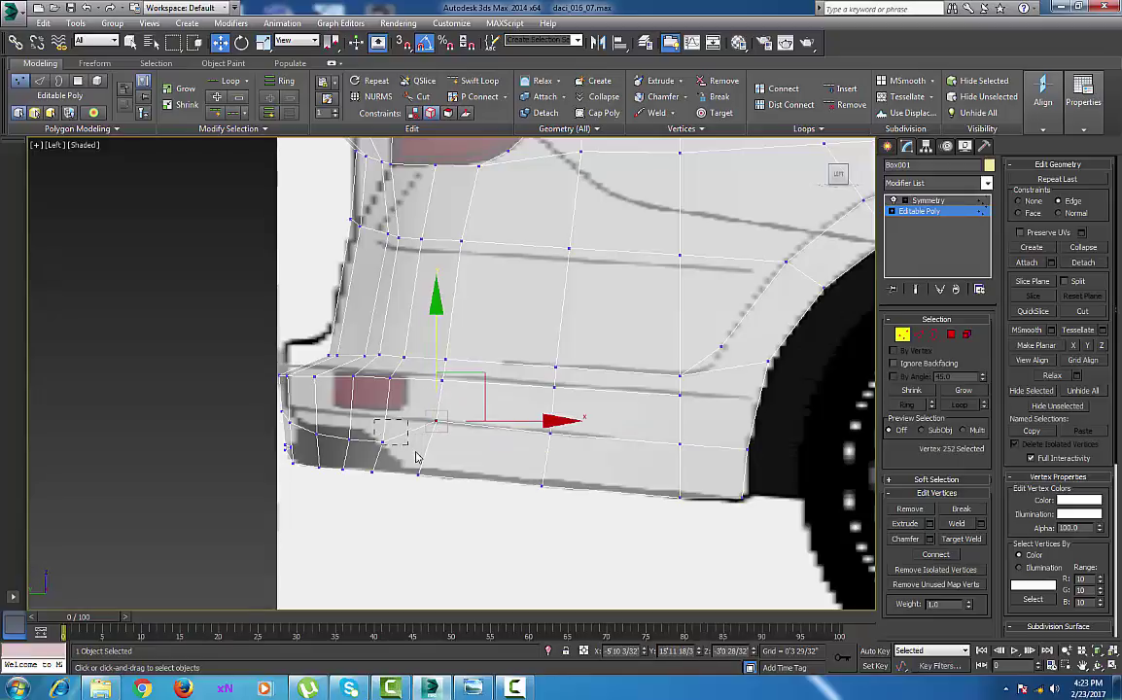
{"action": "left_click", "coordinate": [382, 441]}
{"action": "left_click_drag", "start_coordinate": [382, 374], "coordinate": [382, 359]}
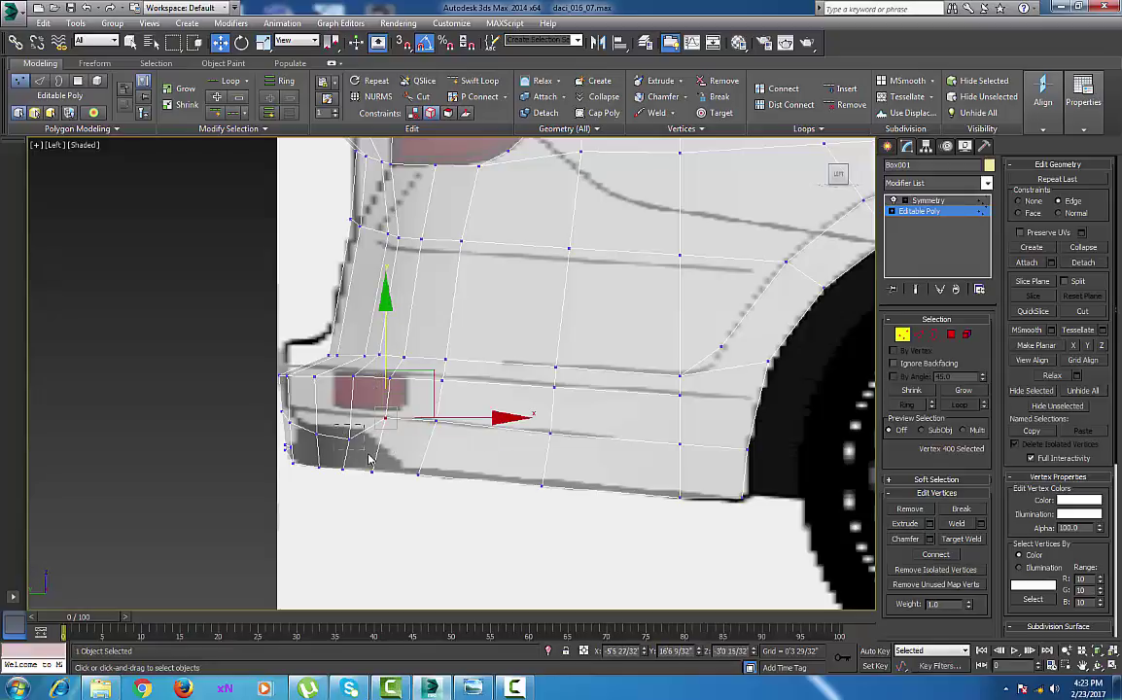
{"action": "left_click", "coordinate": [350, 380]}
{"action": "left_click_drag", "start_coordinate": [350, 380], "coordinate": [353, 367]}
Raise the three rearmost vertices of the same bumper row along their edges to the blueprint line below the reflector
{"action": "left_click_drag", "start_coordinate": [329, 441], "coordinate": [330, 446]}
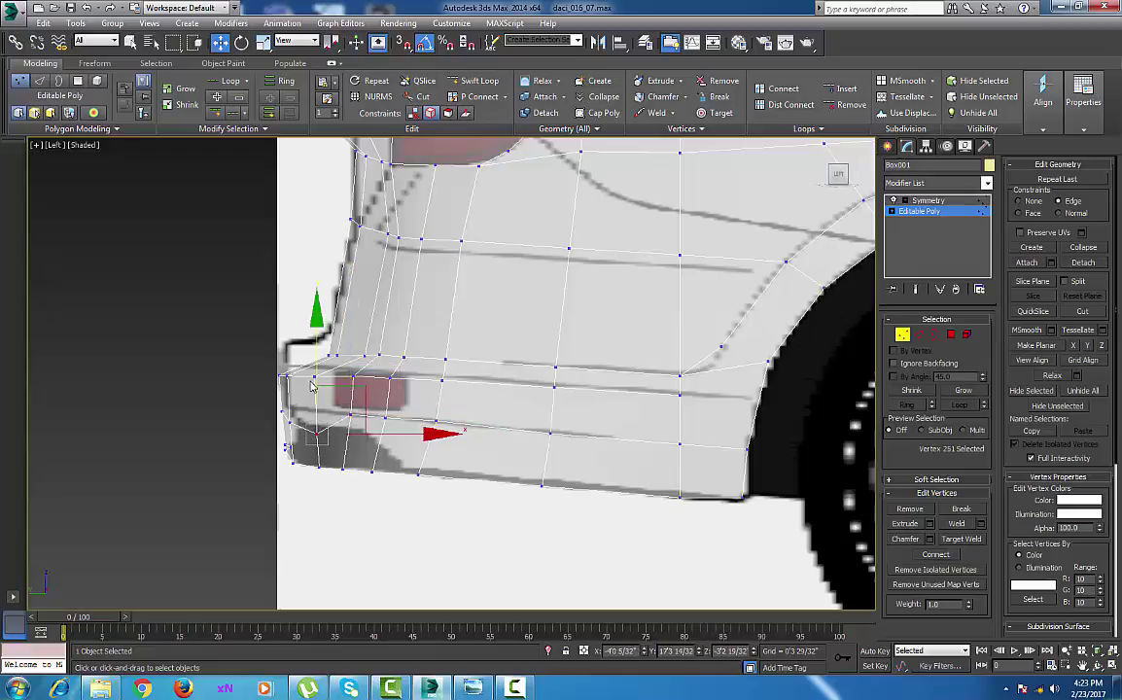
{"action": "left_click_drag", "start_coordinate": [318, 376], "coordinate": [326, 354]}
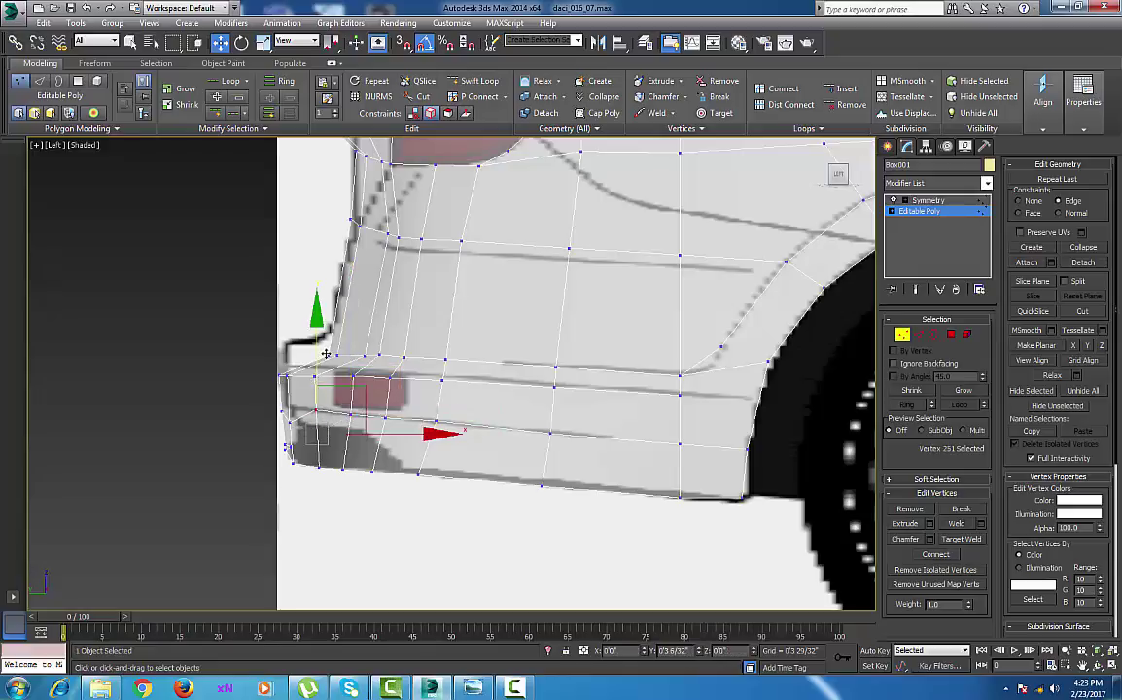
{"action": "left_click", "coordinate": [291, 372]}
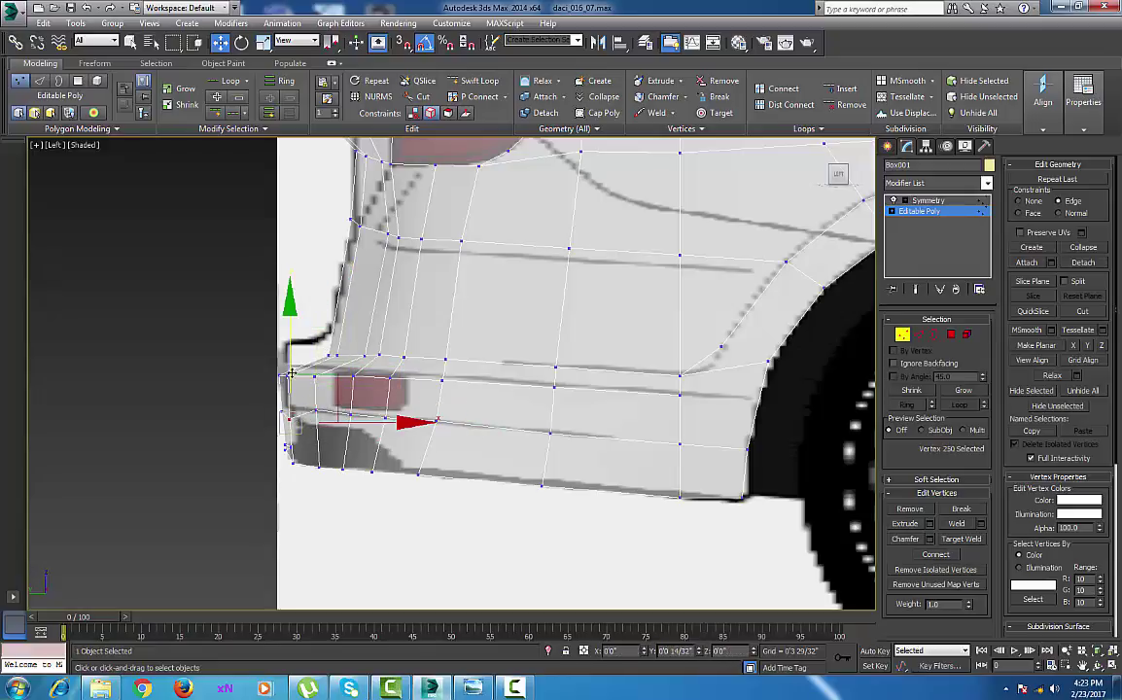
{"action": "left_click_drag", "start_coordinate": [291, 372], "coordinate": [294, 362]}
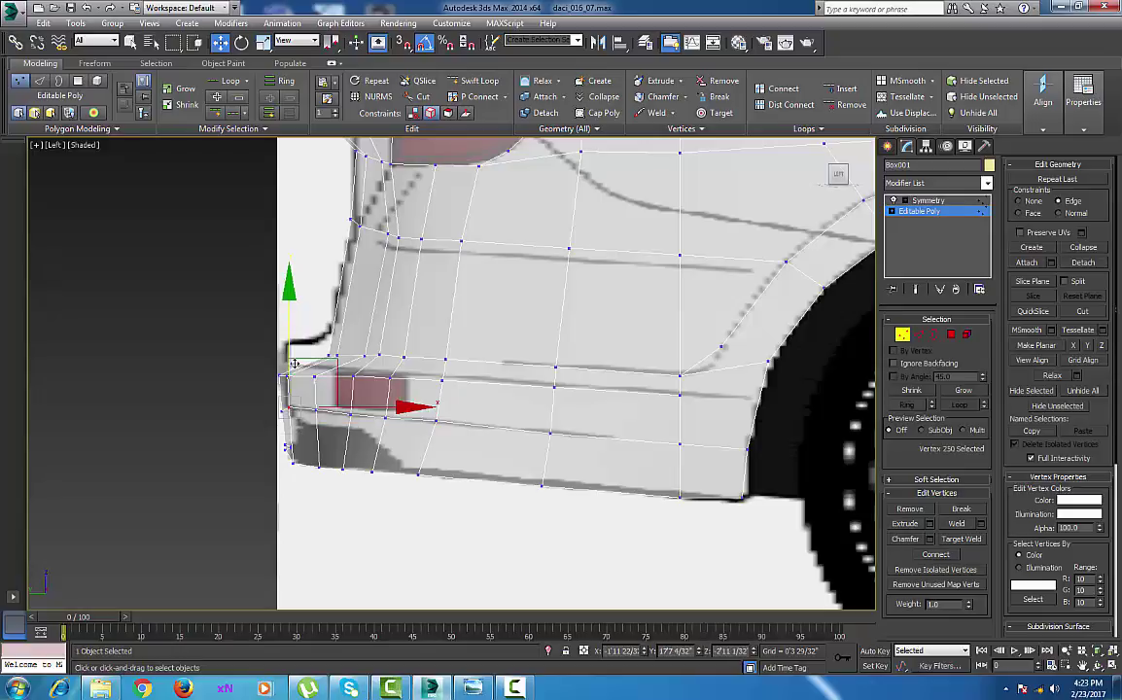
{"action": "left_click", "coordinate": [282, 411]}
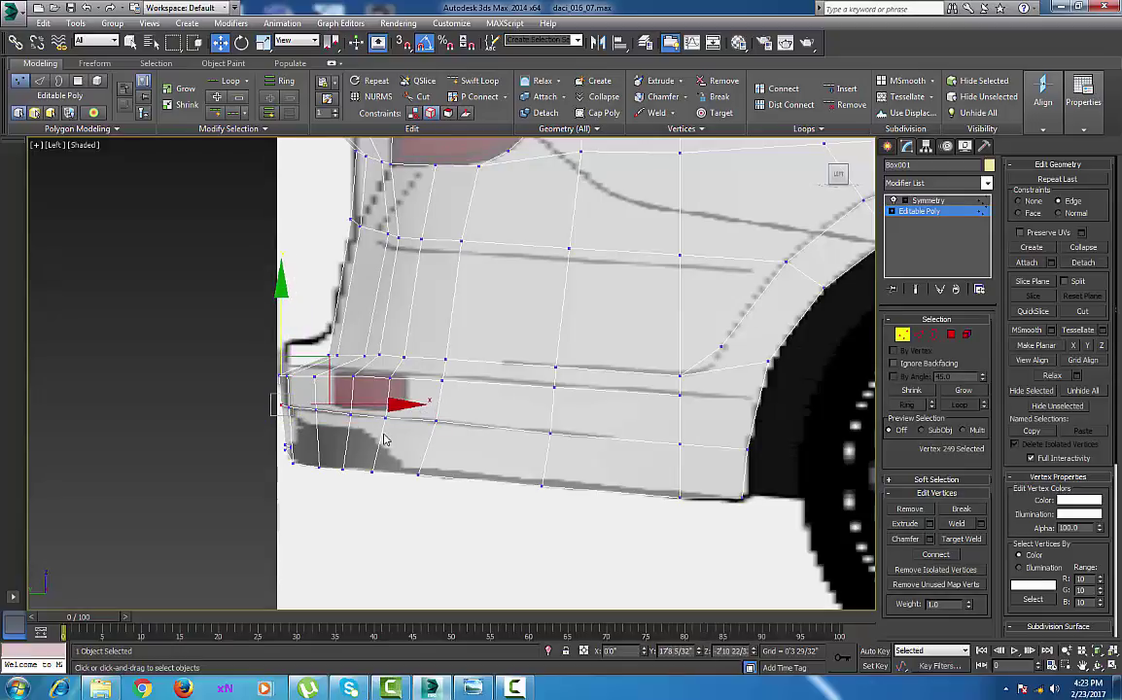
Examine the body's side mesh against the blueprint from the rear bumper to the front door
{"action": "scroll", "coordinate": [384, 439], "scroll_direction": "down", "scroll_amount": 5}
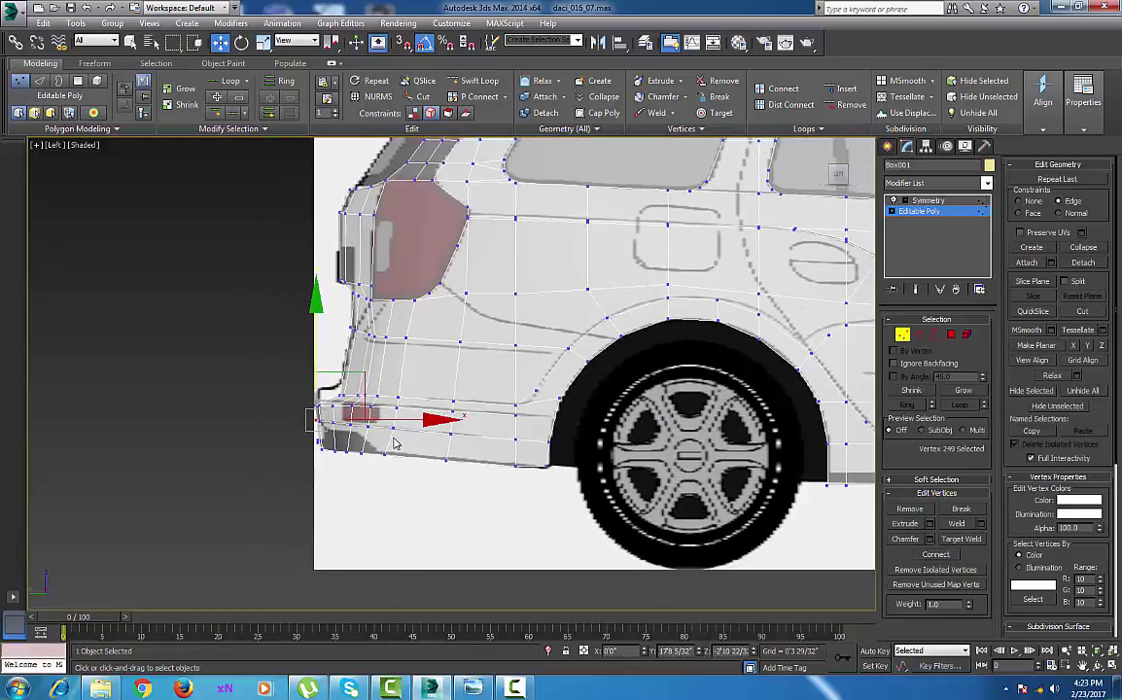
{"action": "scroll", "coordinate": [394, 443], "scroll_direction": "down", "scroll_amount": 4}
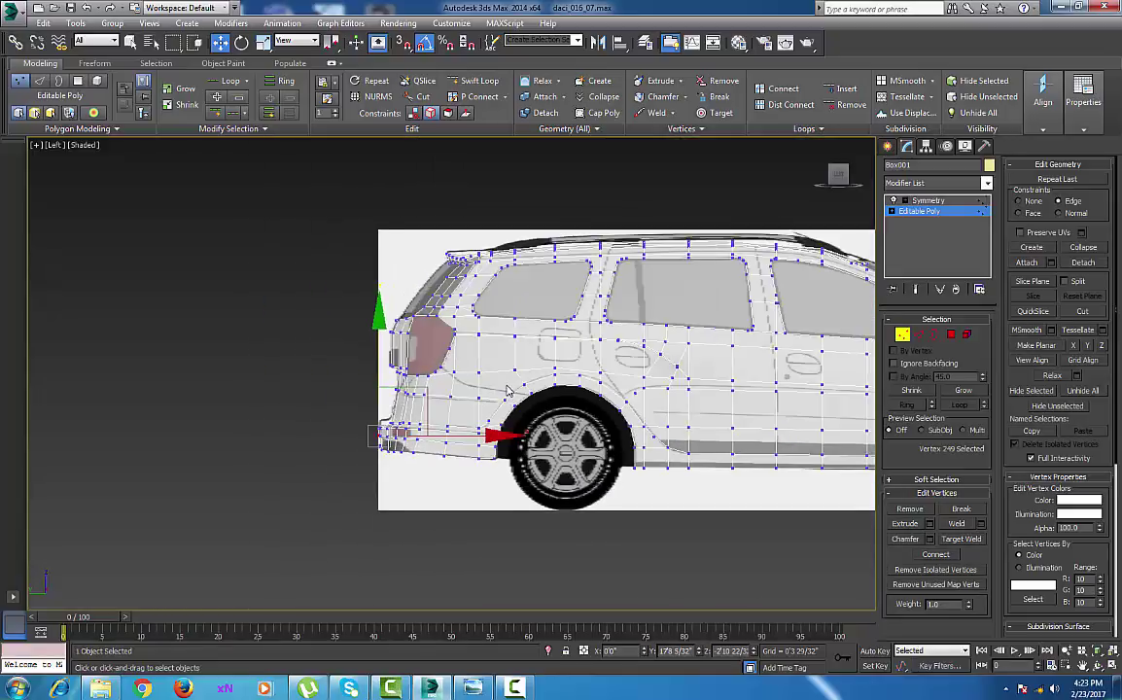
{"action": "scroll", "coordinate": [546, 404], "scroll_direction": "up", "scroll_amount": 2}
{"action": "middle_click_drag", "start_coordinate": [702, 448], "coordinate": [551, 445]}
{"action": "scroll", "coordinate": [661, 441], "scroll_direction": "up", "scroll_amount": 2}
{"action": "middle_click_drag", "start_coordinate": [667, 440], "coordinate": [441, 420]}
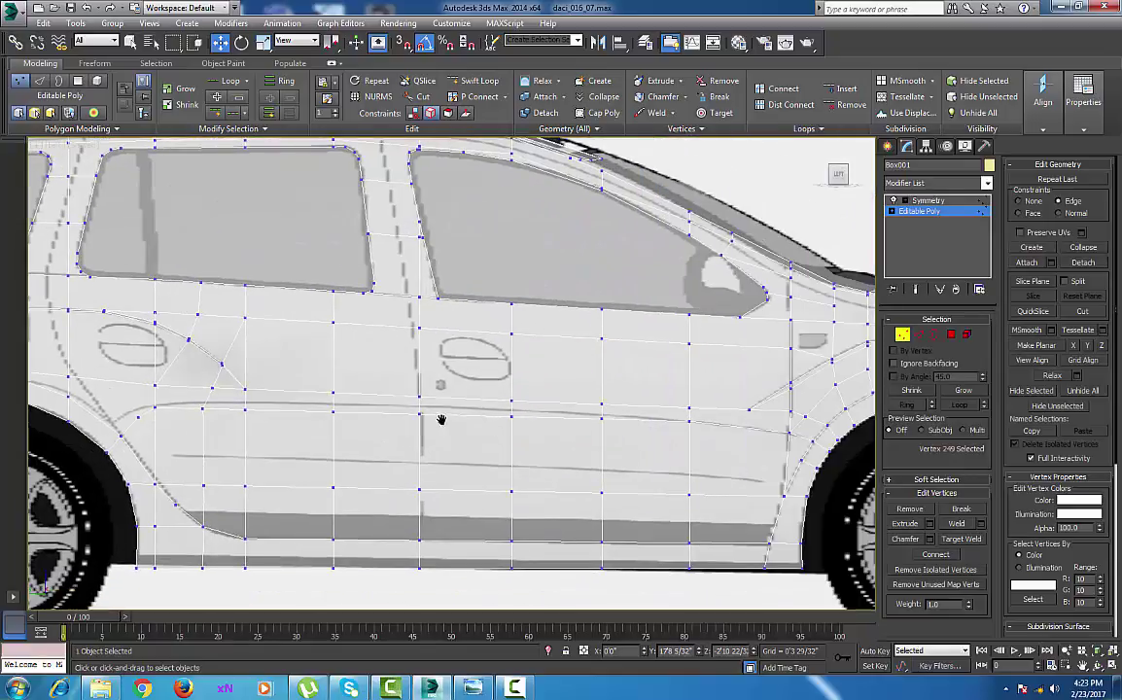
{"action": "scroll", "coordinate": [622, 423], "scroll_direction": "down", "scroll_amount": 4}
{"action": "middle_click_drag", "start_coordinate": [644, 429], "coordinate": [512, 425]}
{"action": "scroll", "coordinate": [686, 435], "scroll_direction": "up", "scroll_amount": 3}
{"action": "middle_click_drag", "start_coordinate": [700, 437], "coordinate": [756, 444]}
{"action": "scroll", "coordinate": [756, 443], "scroll_direction": "down", "scroll_amount": 3}
{"action": "middle_click_drag", "start_coordinate": [494, 448], "coordinate": [653, 458]}
{"action": "scroll", "coordinate": [657, 448], "scroll_direction": "down", "scroll_amount": 2}
{"action": "scroll", "coordinate": [559, 451], "scroll_direction": "up", "scroll_amount": 4}
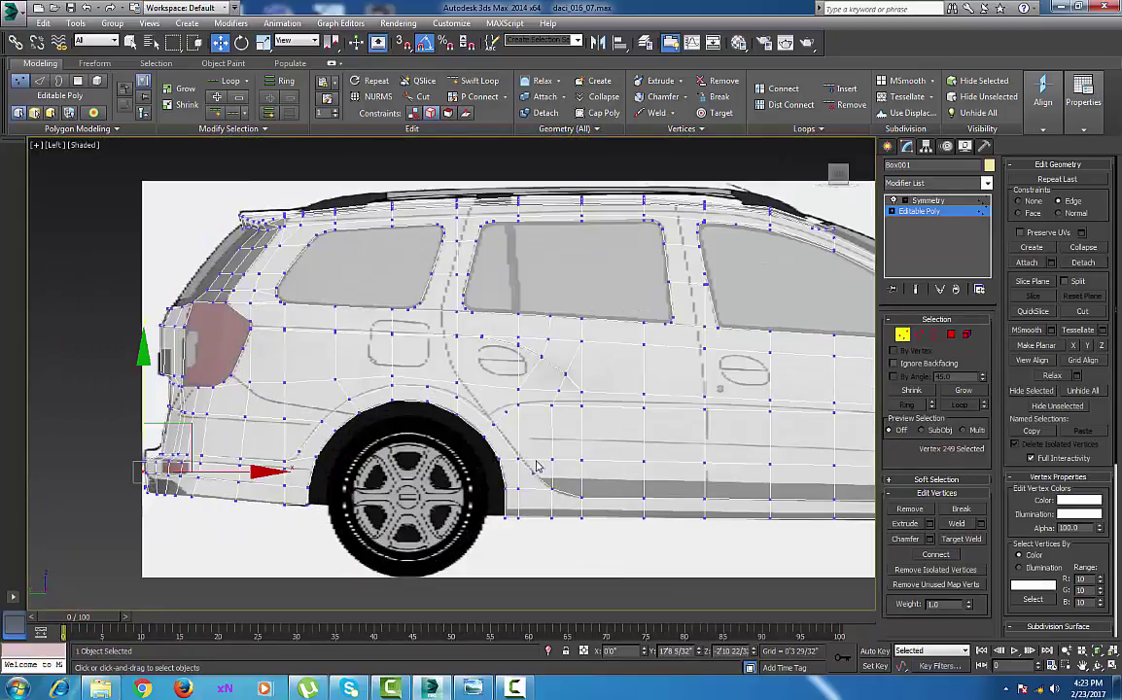
{"action": "middle_click_drag", "start_coordinate": [573, 454], "coordinate": [537, 453]}
{"action": "scroll", "coordinate": [544, 453], "scroll_direction": "down", "scroll_amount": 3}
{"action": "middle_click_drag", "start_coordinate": [681, 470], "coordinate": [613, 464]}
Inspect the whole body mesh in the perspective view from above the rear end
{"action": "key", "text": "p"}
{"action": "key", "text": "z"}
{"action": "middle_click_drag", "start_coordinate": [536, 453], "coordinate": [363, 451]}
{"action": "scroll", "coordinate": [522, 490], "scroll_direction": "down", "scroll_amount": 3}
{"action": "scroll", "coordinate": [606, 496], "scroll_direction": "down", "scroll_amount": 5}
{"action": "middle_click_drag", "start_coordinate": [691, 496], "coordinate": [530, 470]}
{"action": "scroll", "coordinate": [443, 494], "scroll_direction": "down", "scroll_amount": 2}
{"action": "scroll", "coordinate": [483, 453], "scroll_direction": "down", "scroll_amount": 5}
{"action": "scroll", "coordinate": [529, 470], "scroll_direction": "up", "scroll_amount": 5}
{"action": "middle_click_drag", "start_coordinate": [445, 461], "coordinate": [369, 424], "text": "alt"}
{"action": "scroll", "coordinate": [496, 475], "scroll_direction": "down", "scroll_amount": 4}
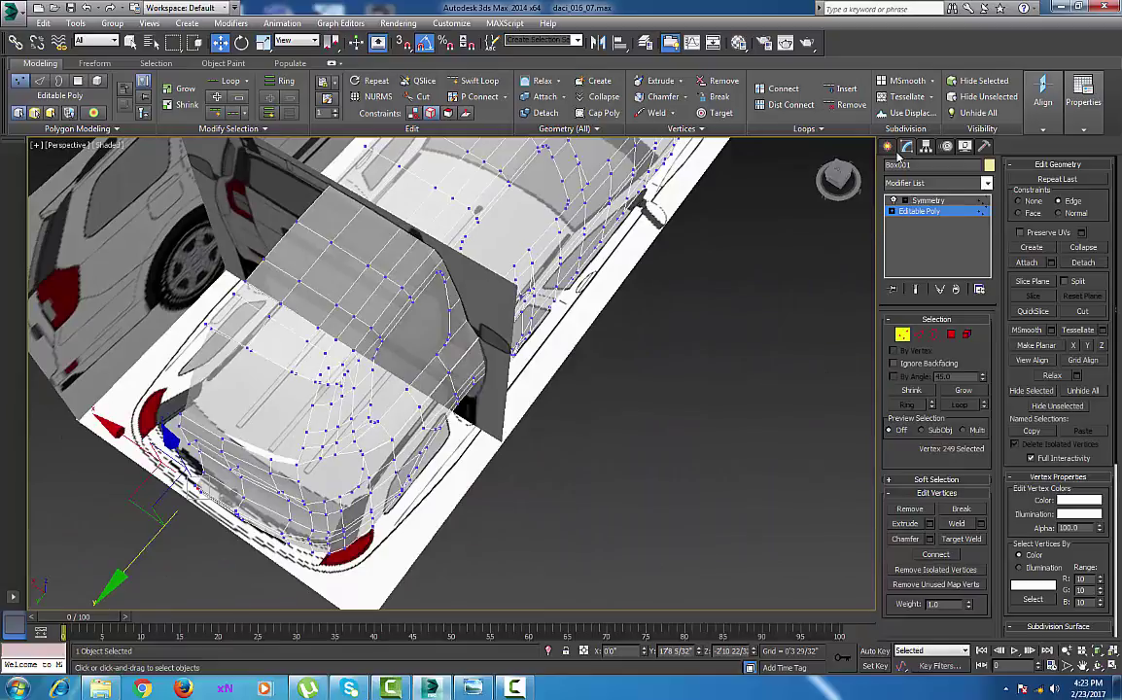
Isolate the car body with see-through display off, at its base Editable Poly level
{"action": "left_click", "coordinate": [889, 146]}
{"action": "key", "text": "alt+x"}
{"action": "left_click", "coordinate": [290, 443]}
{"action": "middle_click_drag", "start_coordinate": [299, 442], "coordinate": [412, 438]}
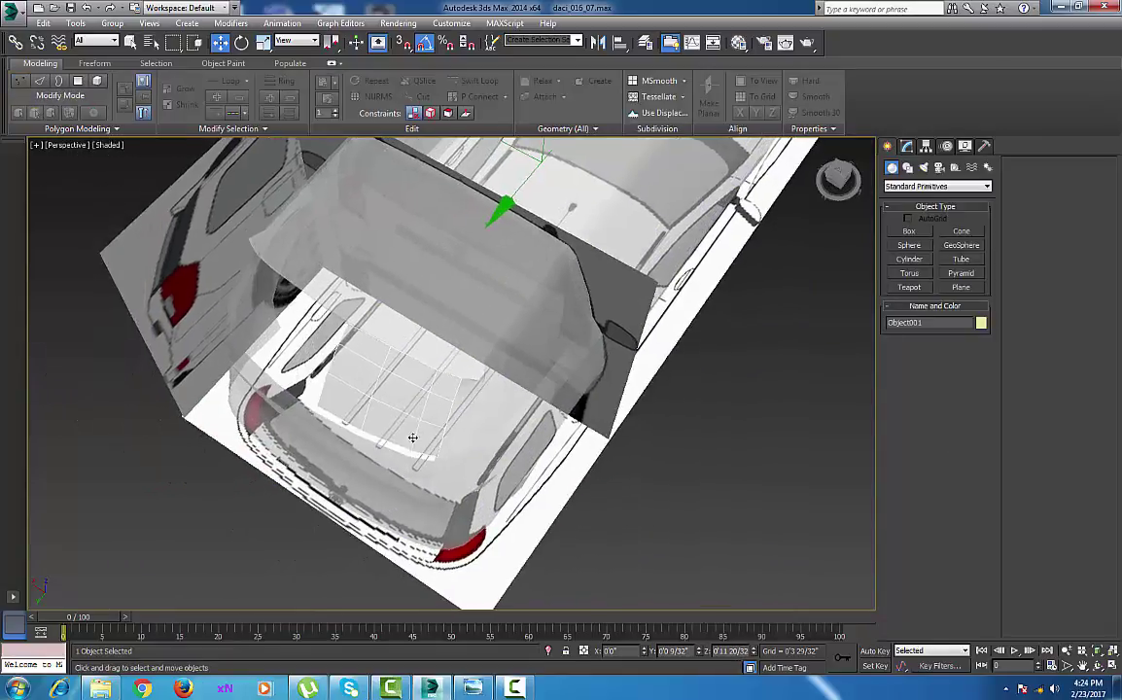
{"action": "scroll", "coordinate": [412, 437], "scroll_direction": "up", "scroll_amount": 4}
{"action": "left_click", "coordinate": [469, 467]}
{"action": "middle_click_drag", "start_coordinate": [468, 467], "coordinate": [481, 464], "text": "alt"}
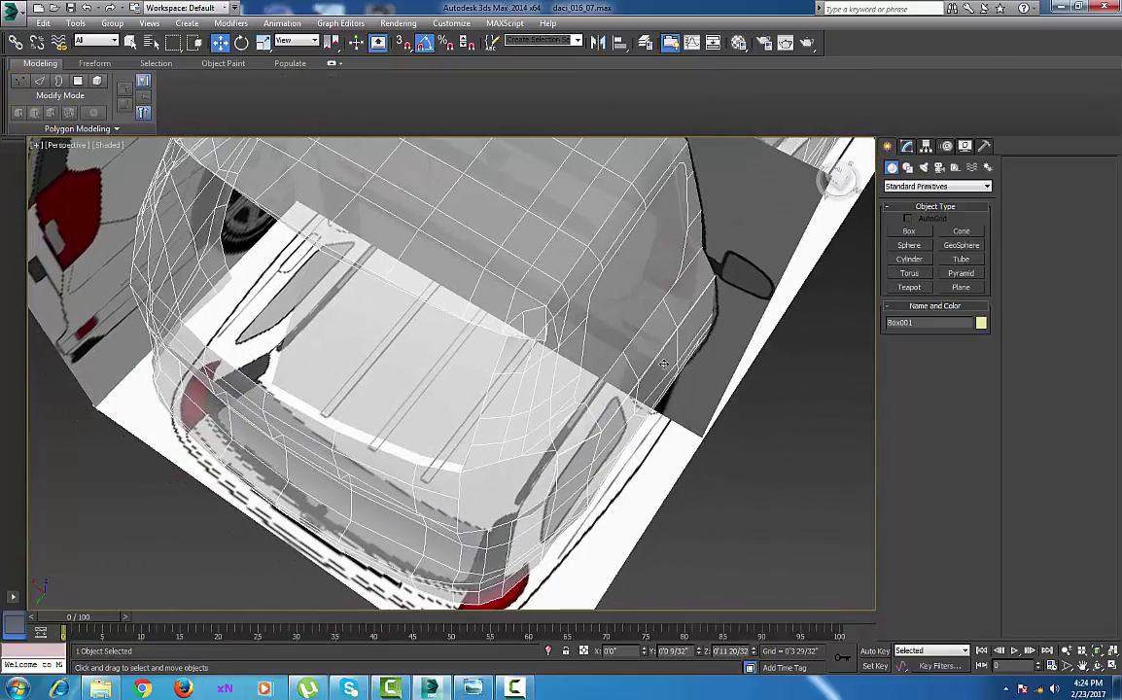
{"action": "left_click", "coordinate": [907, 147]}
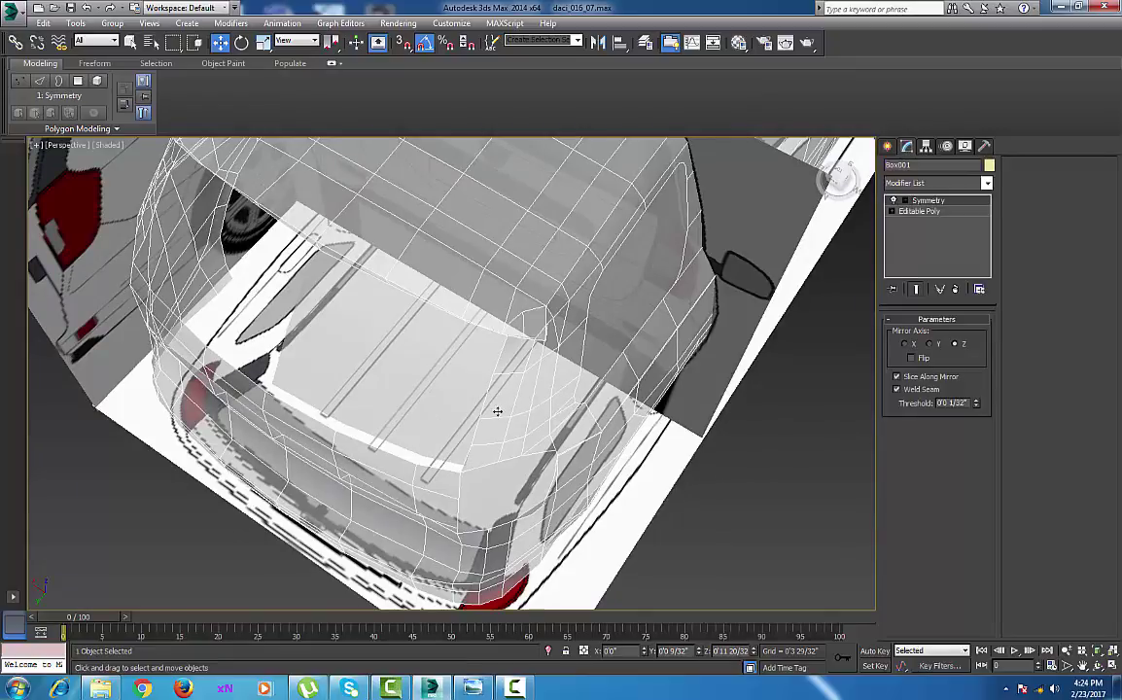
{"action": "left_click", "coordinate": [913, 212]}
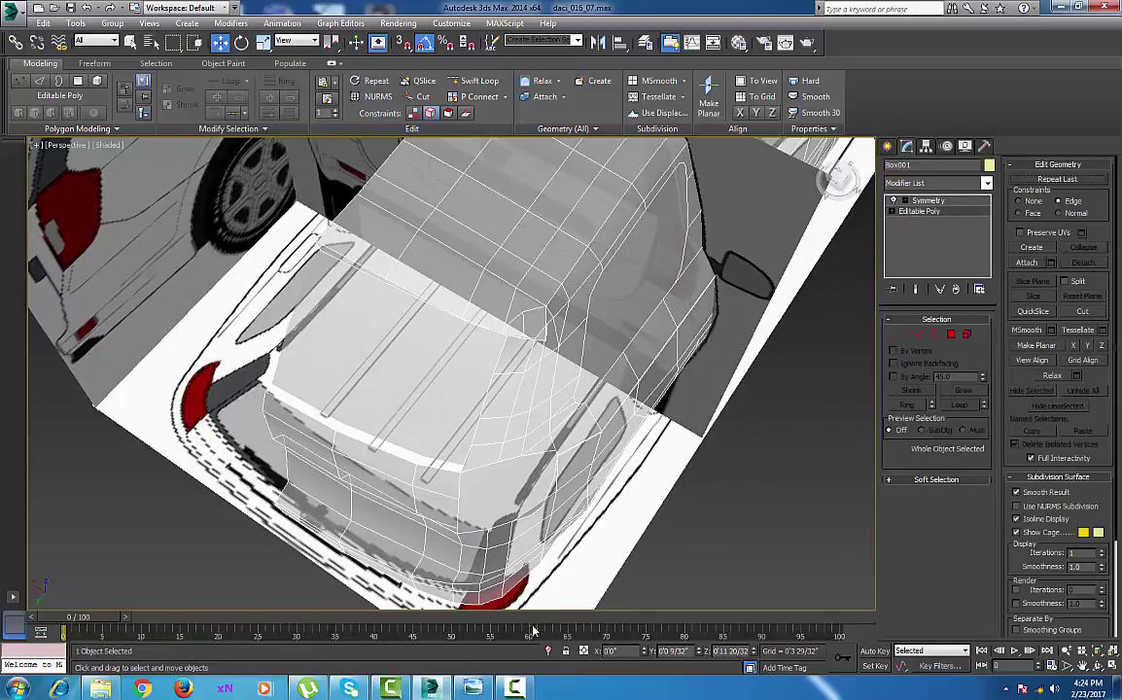
{"action": "left_click", "coordinate": [550, 652]}
Enter vertex editing and examine the roof's rear corner above the pillar behind the rear side window
{"action": "middle_click_drag", "start_coordinate": [588, 503], "coordinate": [553, 453]}
{"action": "scroll", "coordinate": [543, 441], "scroll_direction": "up", "scroll_amount": 5}
{"action": "middle_click_drag", "start_coordinate": [584, 412], "coordinate": [460, 402], "text": "alt"}
{"action": "middle_click_drag", "start_coordinate": [377, 376], "coordinate": [478, 416]}
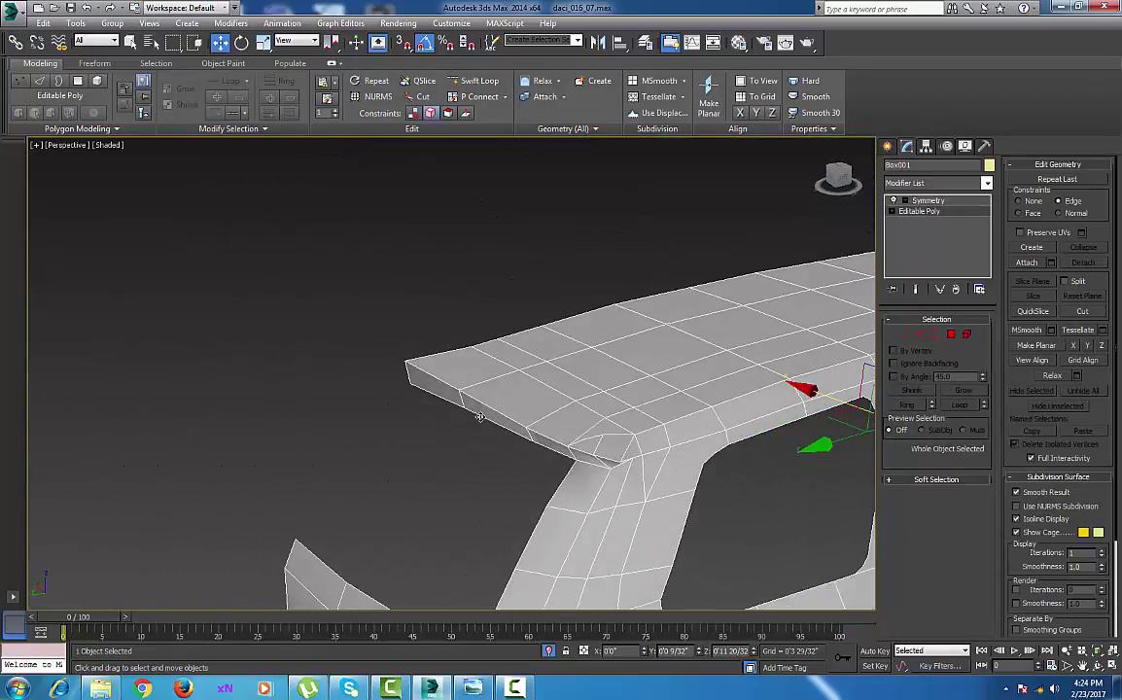
{"action": "middle_click_drag", "start_coordinate": [639, 496], "coordinate": [611, 527], "text": "alt"}
{"action": "middle_click_drag", "start_coordinate": [580, 447], "coordinate": [551, 267]}
{"action": "scroll", "coordinate": [579, 440], "scroll_direction": "up", "scroll_amount": 3}
{"action": "left_click", "coordinate": [898, 335]}
{"action": "middle_click_drag", "start_coordinate": [478, 459], "coordinate": [478, 559]}
{"action": "mouse_move", "coordinate": [534, 478]}
{"action": "middle_mouse_down", "text": "alt"}
{"action": "mouse_move", "coordinate": [553, 453]}
{"action": "mouse_move", "coordinate": [549, 481]}
{"action": "middle_mouse_up", "text": "alt"}
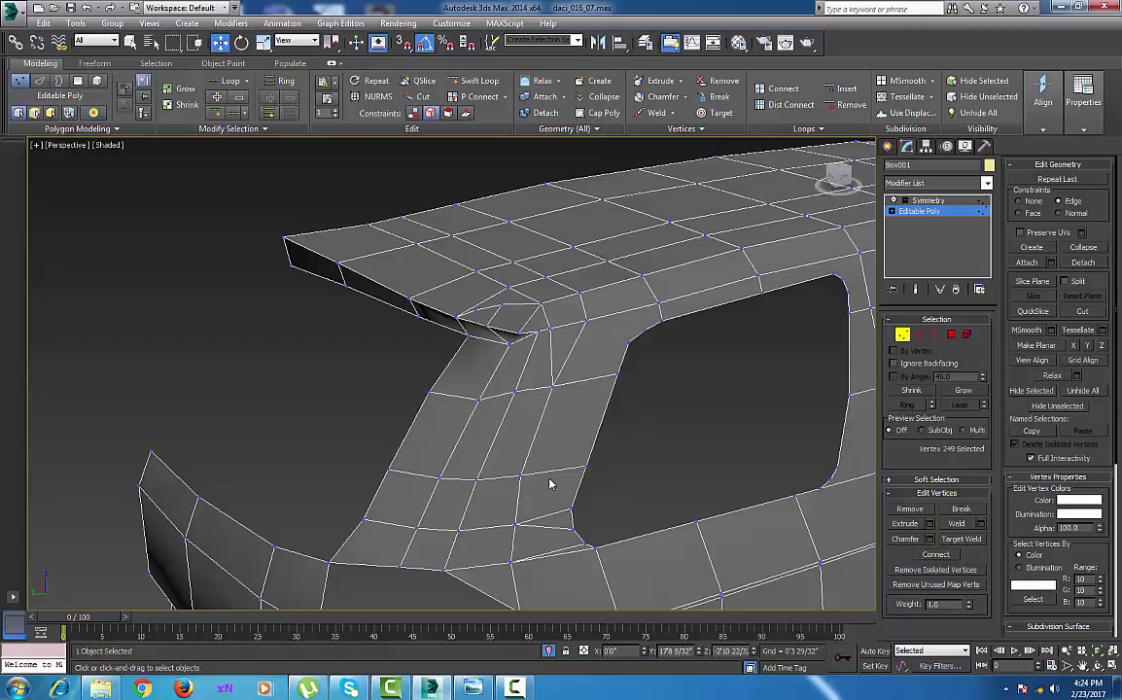
{"action": "middle_click_drag", "start_coordinate": [519, 466], "coordinate": [471, 418], "text": "alt"}
Slide the inner vertex under the roof's rear corner forward along its edge
{"action": "left_click", "coordinate": [441, 342]}
{"action": "left_click", "coordinate": [434, 331]}
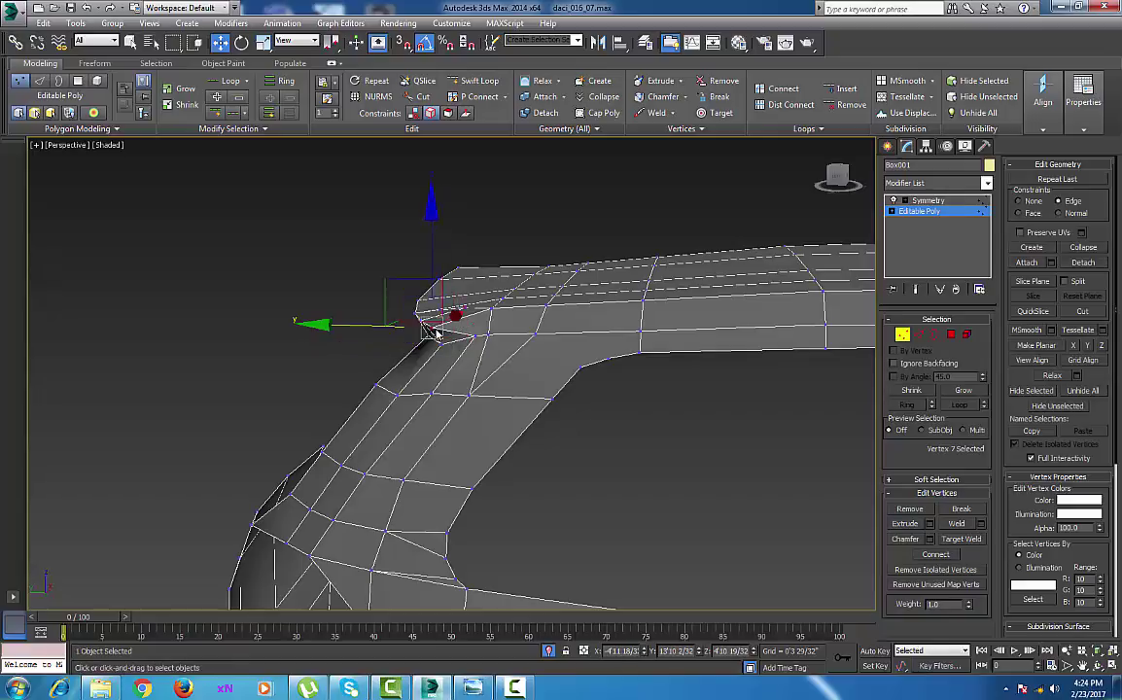
{"action": "left_click_drag", "start_coordinate": [369, 323], "coordinate": [396, 327]}
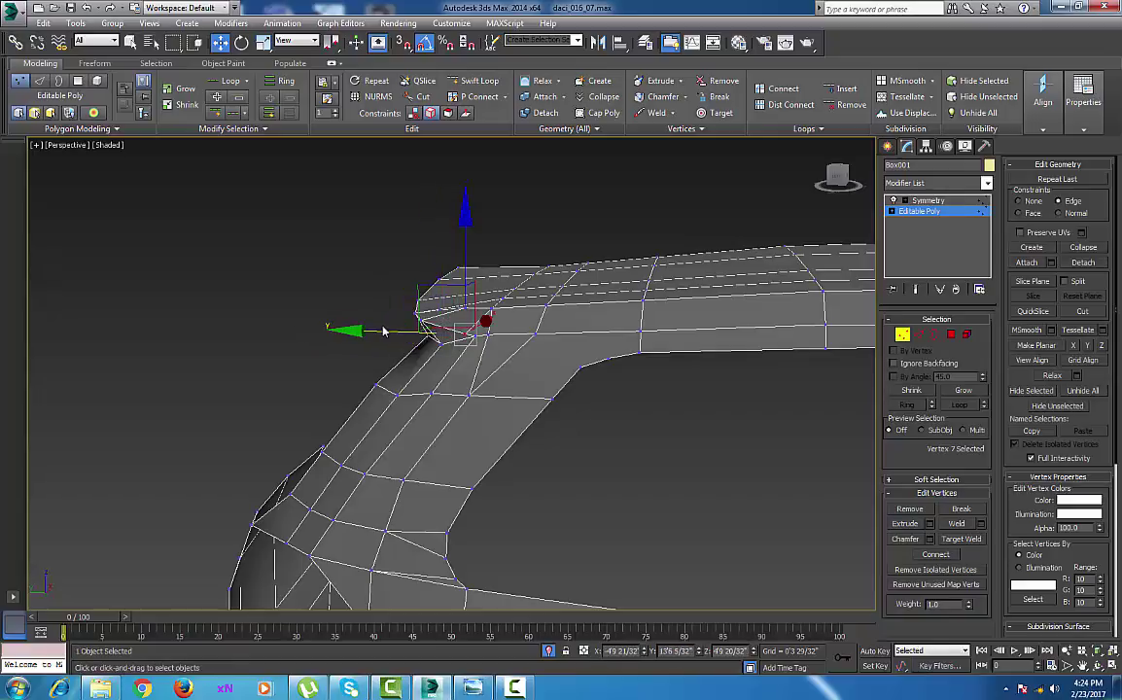
{"action": "left_click", "coordinate": [383, 332]}
Remove the inner vertex under the roof's rear corner together with its connecting edges
{"action": "middle_click_drag", "start_coordinate": [499, 373], "coordinate": [437, 374], "text": "alt"}
{"action": "middle_click_drag", "start_coordinate": [438, 374], "coordinate": [465, 365]}
{"action": "scroll", "coordinate": [458, 347], "scroll_direction": "down", "scroll_amount": 6}
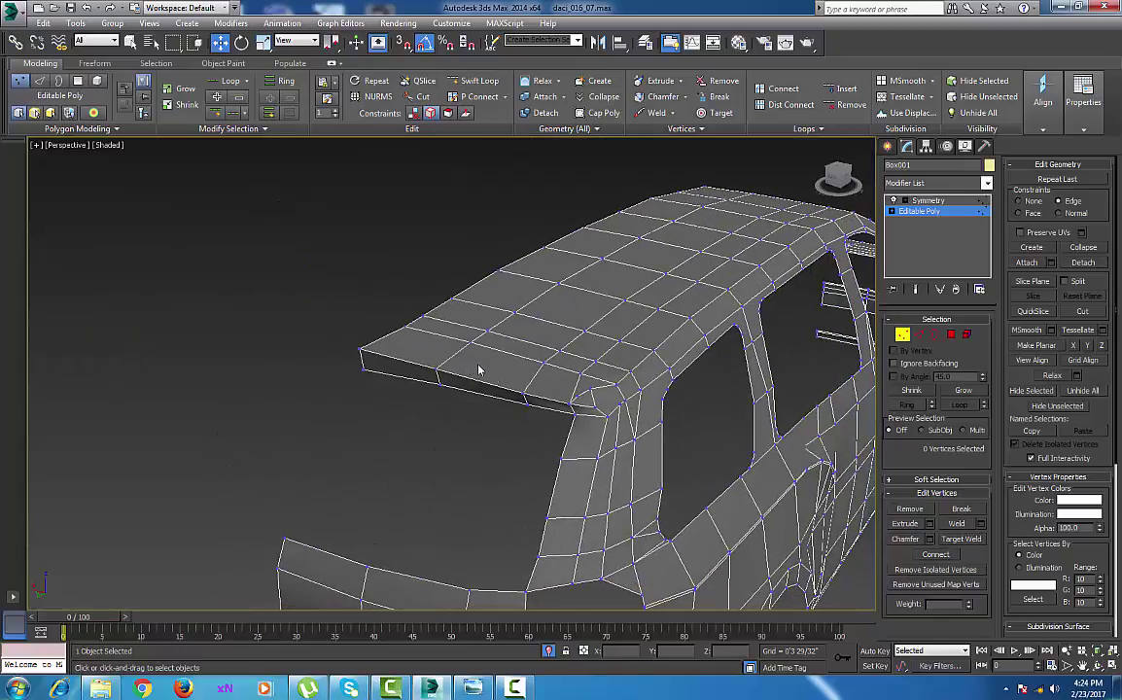
{"action": "middle_click_drag", "start_coordinate": [557, 400], "coordinate": [569, 350], "text": "alt"}
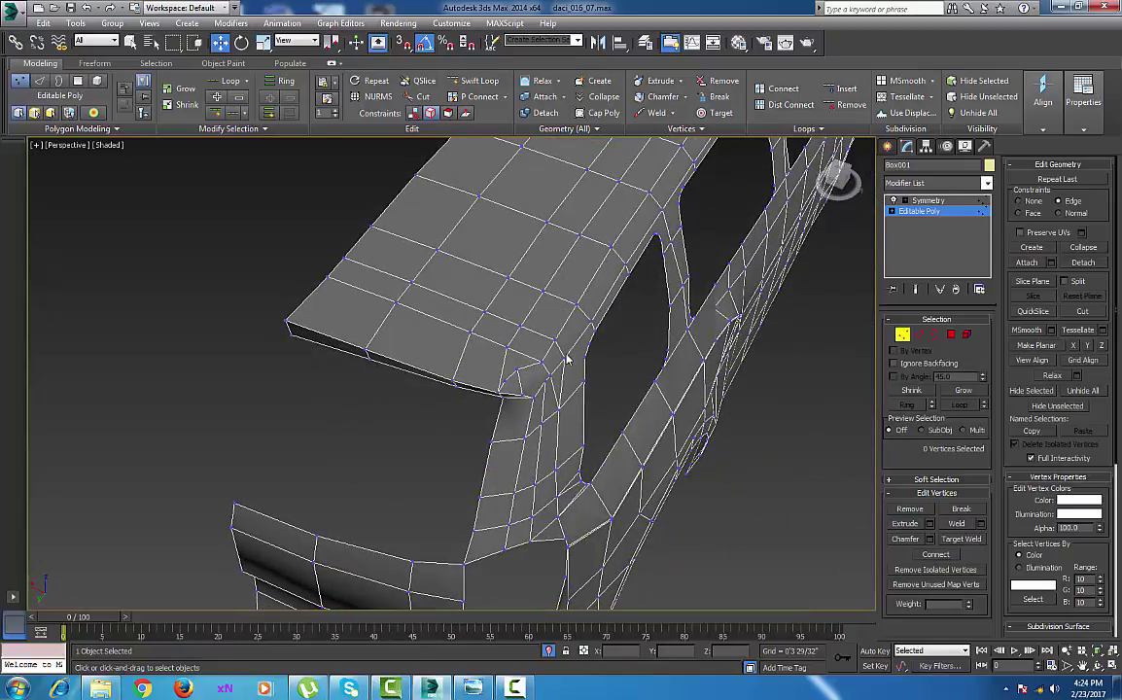
{"action": "mouse_move", "coordinate": [550, 378]}
{"action": "middle_mouse_down", "text": "alt"}
{"action": "mouse_move", "coordinate": [556, 410]}
{"action": "mouse_move", "coordinate": [550, 380]}
{"action": "middle_mouse_up", "text": "alt"}
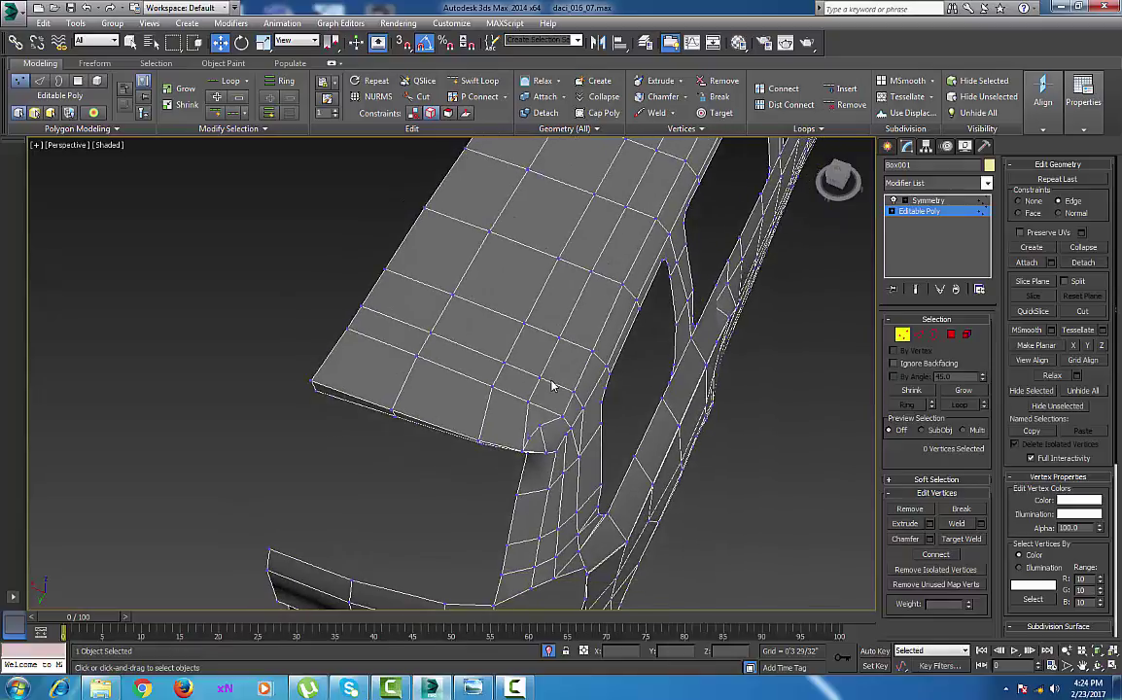
{"action": "middle_click_drag", "start_coordinate": [535, 434], "coordinate": [557, 400], "text": "alt"}
{"action": "scroll", "coordinate": [556, 440], "scroll_direction": "up", "scroll_amount": 5}
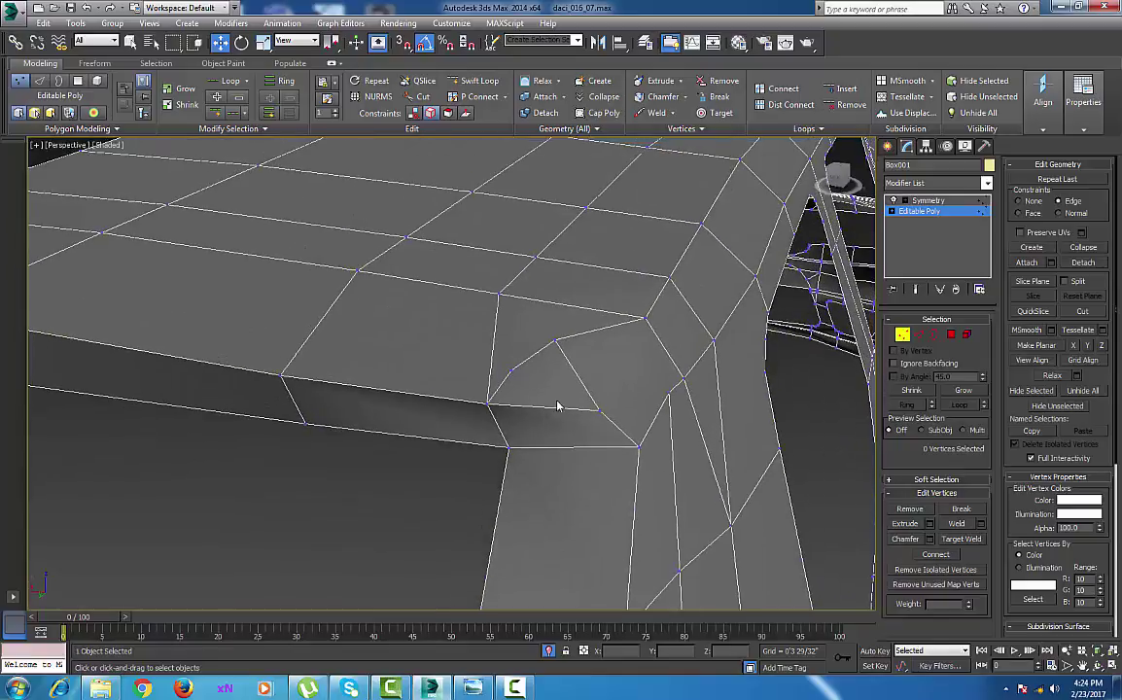
{"action": "left_click", "coordinate": [600, 410]}
{"action": "key", "text": "BackSpace"}
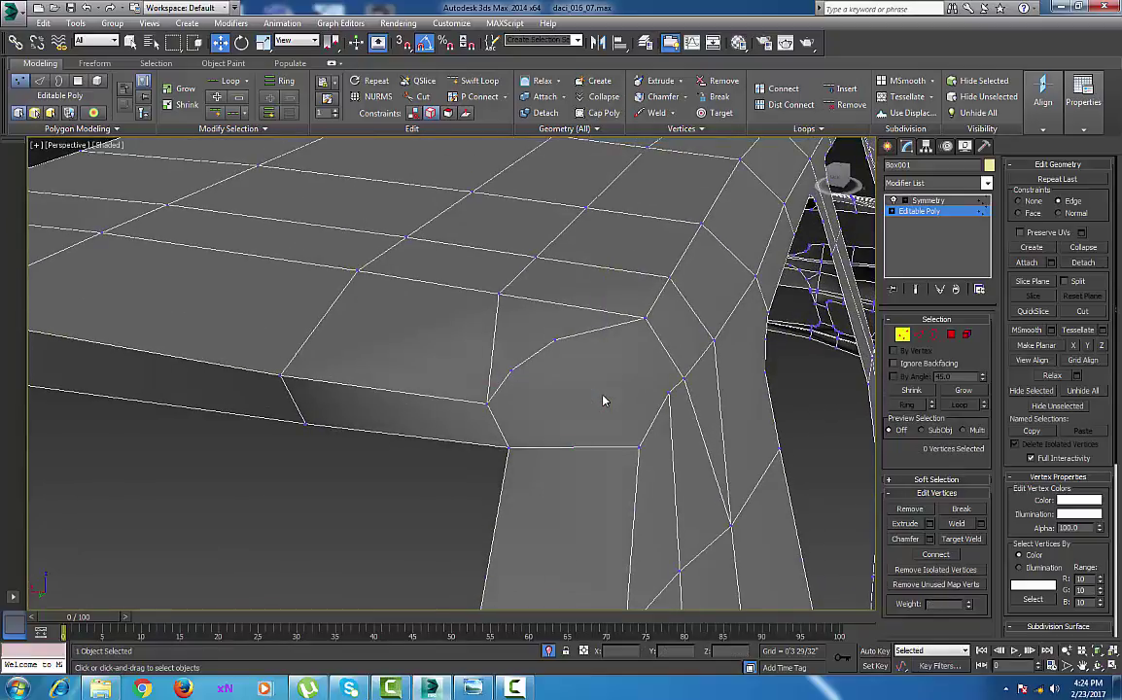
Cut a new edge chain from the roof's lower rear corner vertex, parallel to the curved edge, to that curve's front end vertex
{"action": "right_click", "coordinate": [547, 405]}
{"action": "left_click", "coordinate": [530, 281]}
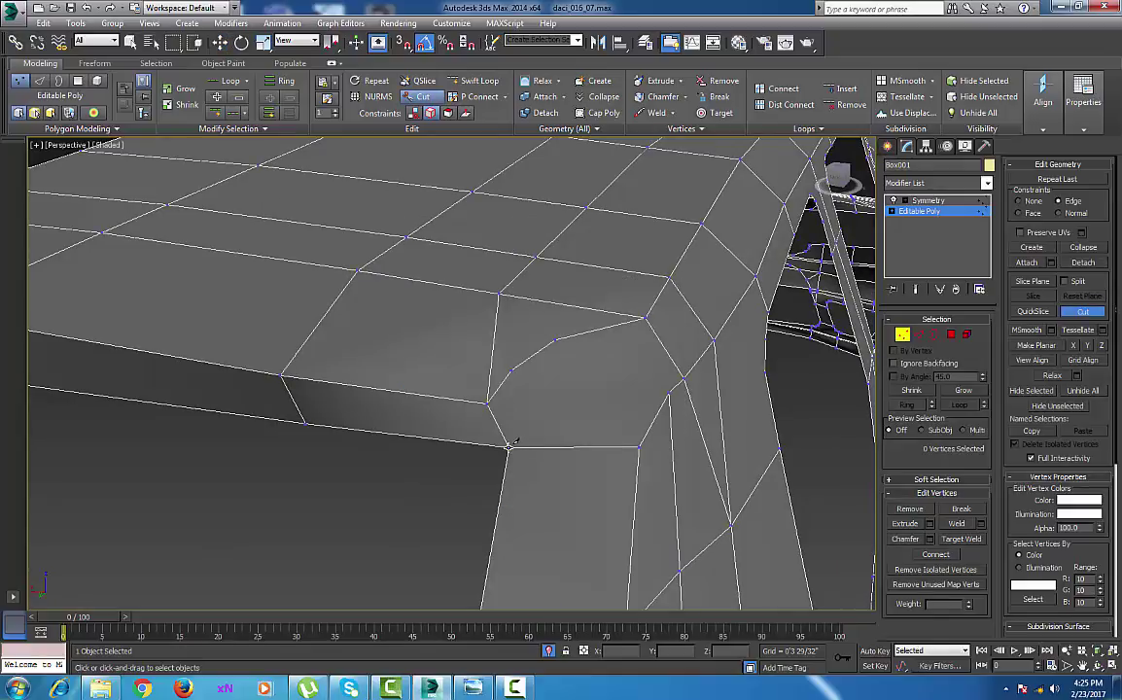
{"action": "left_click", "coordinate": [508, 447]}
{"action": "left_click", "coordinate": [536, 376]}
{"action": "left_click", "coordinate": [574, 346]}
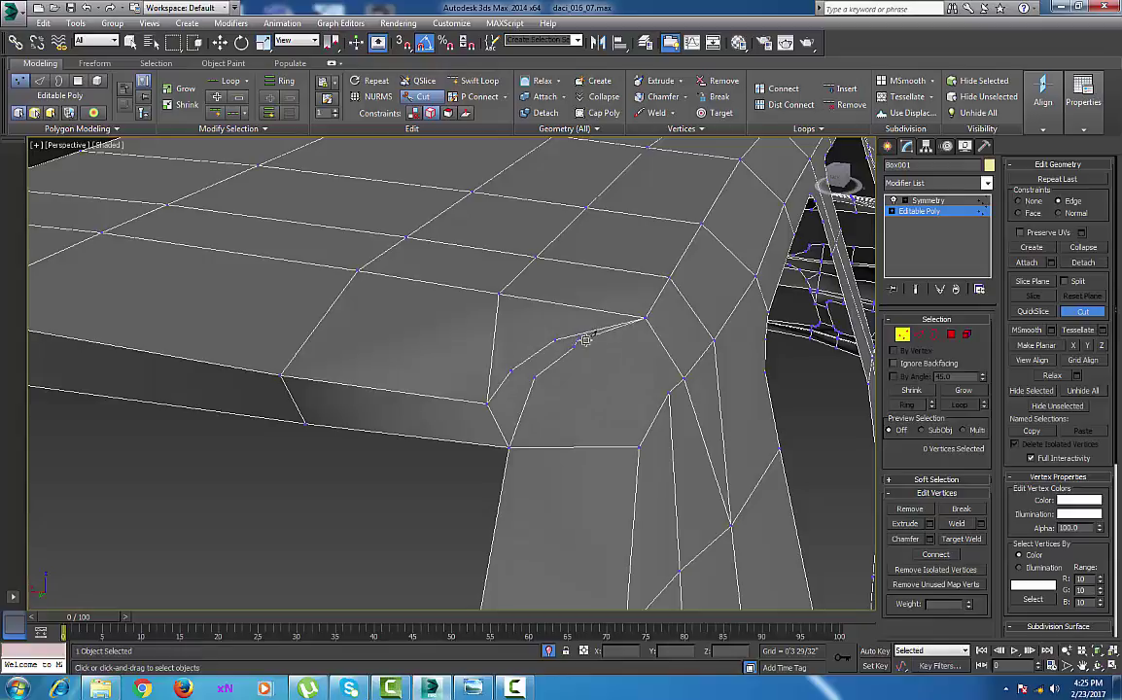
{"action": "left_click", "coordinate": [645, 318]}
{"action": "right_click", "coordinate": [646, 318]}
Inspect the recut roof corner and the surrounding rear pillar from several angles
{"action": "mouse_move", "coordinate": [570, 426]}
{"action": "middle_mouse_down", "text": "alt"}
{"action": "mouse_move", "coordinate": [488, 472]}
{"action": "mouse_move", "coordinate": [631, 209]}
{"action": "mouse_move", "coordinate": [558, 349]}
{"action": "mouse_move", "coordinate": [591, 340]}
{"action": "mouse_move", "coordinate": [590, 418]}
{"action": "middle_mouse_up", "text": "alt"}
{"action": "scroll", "coordinate": [626, 229], "scroll_direction": "down", "scroll_amount": 10}
{"action": "scroll", "coordinate": [589, 344], "scroll_direction": "up", "scroll_amount": 5}
{"action": "middle_click_drag", "start_coordinate": [589, 344], "coordinate": [538, 345], "text": "alt"}
{"action": "scroll", "coordinate": [553, 298], "scroll_direction": "up", "scroll_amount": 4}
{"action": "scroll", "coordinate": [541, 284], "scroll_direction": "down", "scroll_amount": 7}
{"action": "scroll", "coordinate": [544, 343], "scroll_direction": "up", "scroll_amount": 4}
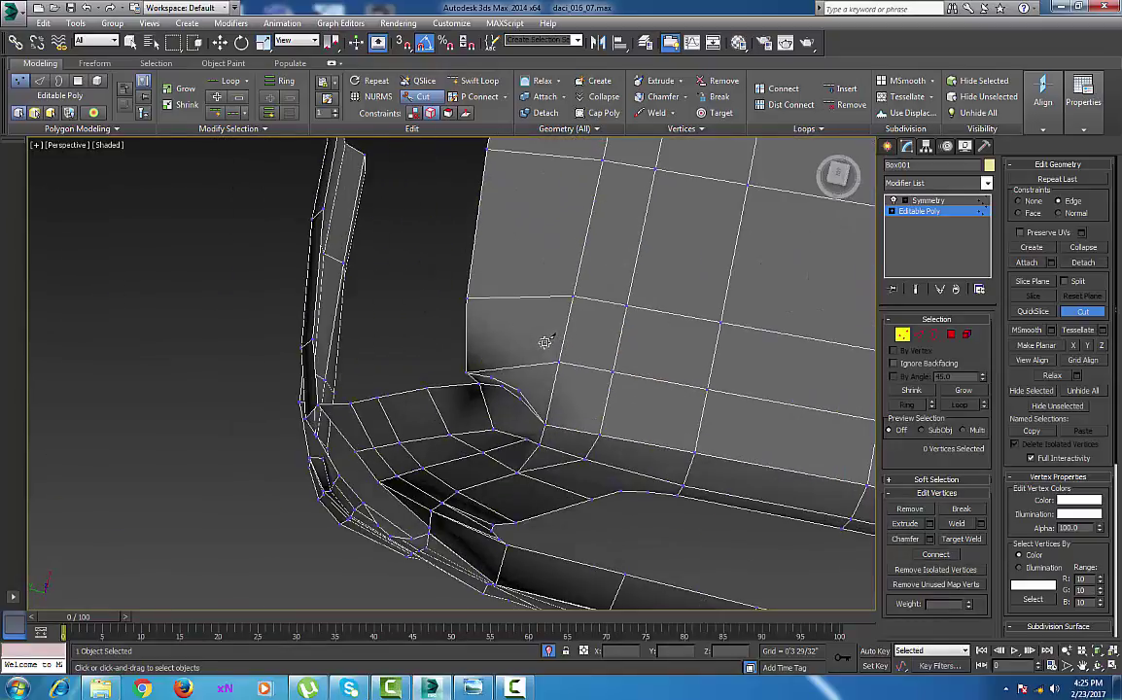
{"action": "middle_click_drag", "start_coordinate": [540, 477], "coordinate": [547, 337]}
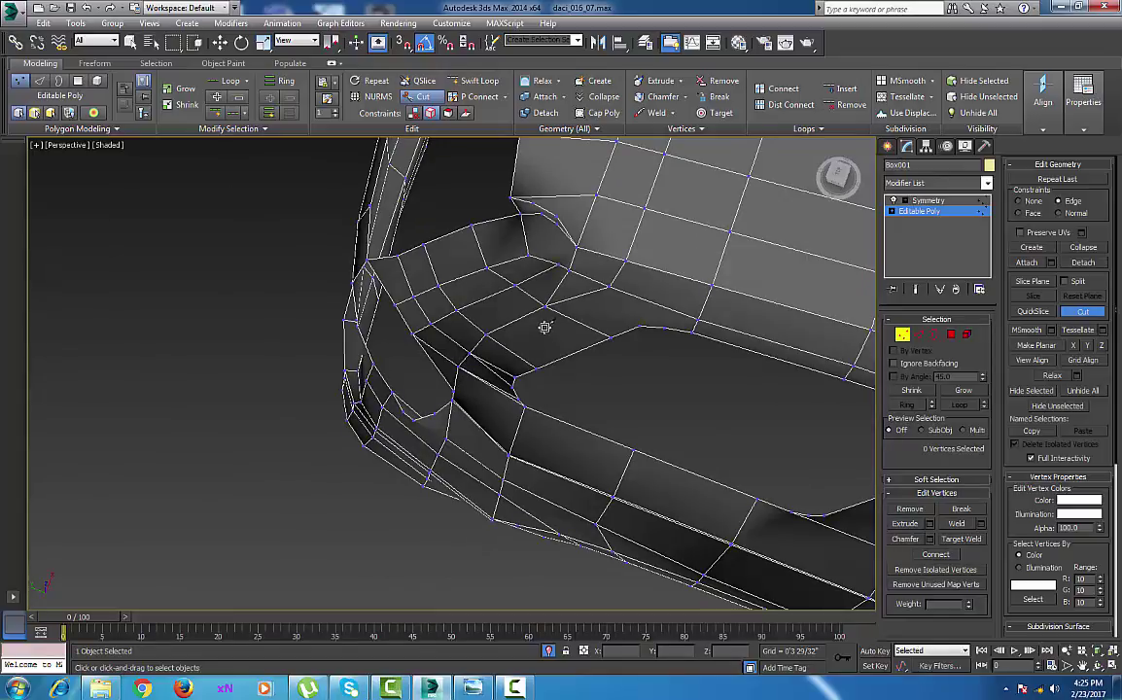
{"action": "middle_click_drag", "start_coordinate": [546, 325], "coordinate": [546, 296], "text": "alt"}
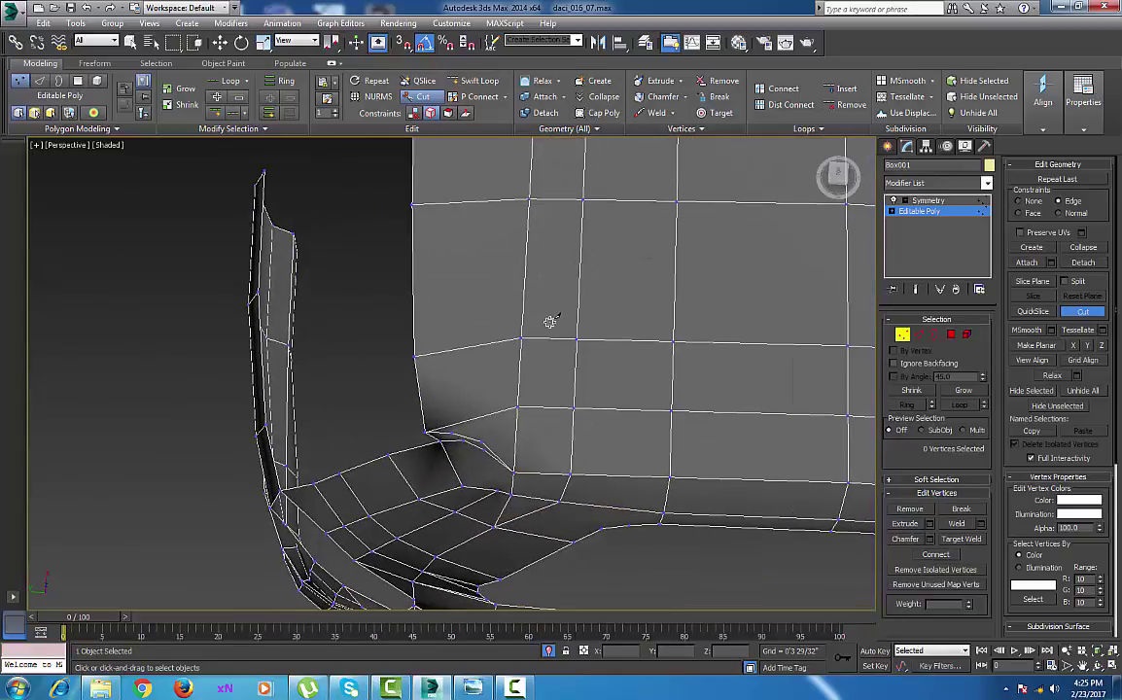
{"action": "middle_click_drag", "start_coordinate": [562, 344], "coordinate": [512, 322]}
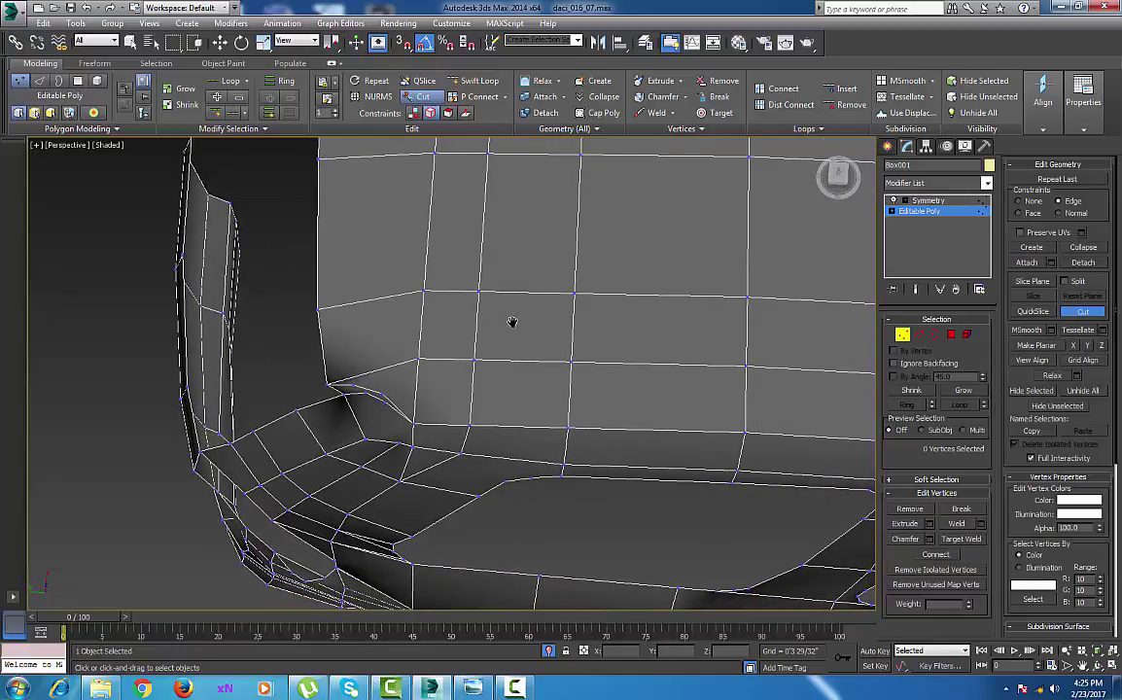
Show the body see-through over the blueprint in the top view with isolation off, framed on the roof's rear corner
{"action": "key", "text": "t"}
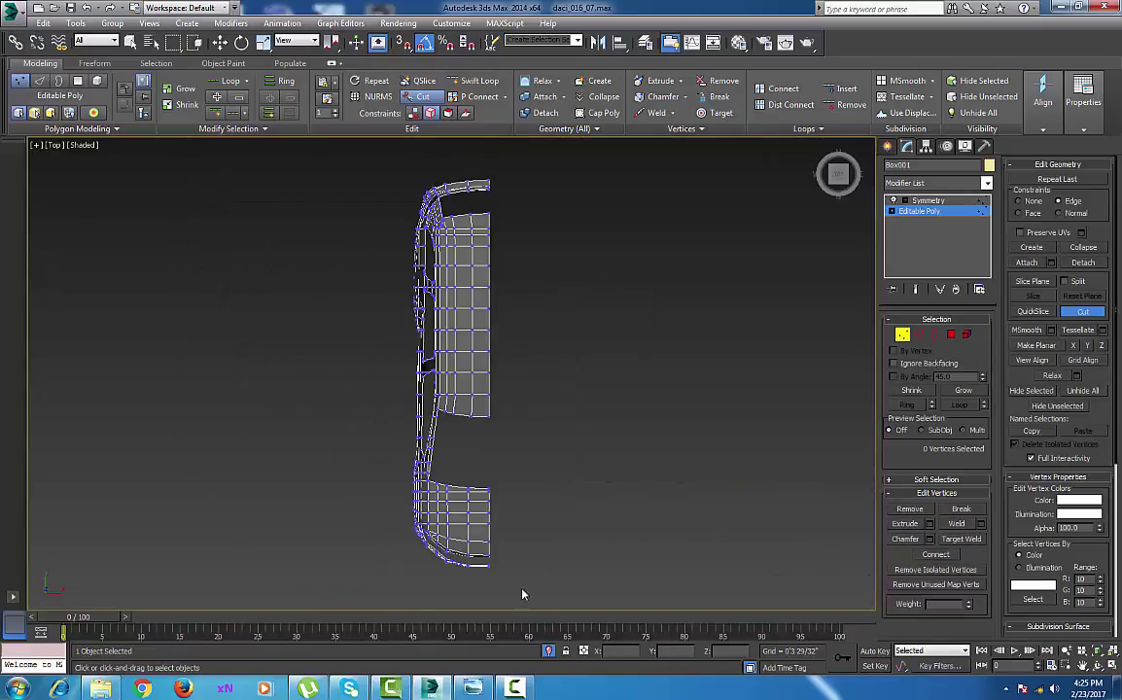
{"action": "left_click", "coordinate": [550, 653]}
{"action": "scroll", "coordinate": [548, 362], "scroll_direction": "up", "scroll_amount": 5}
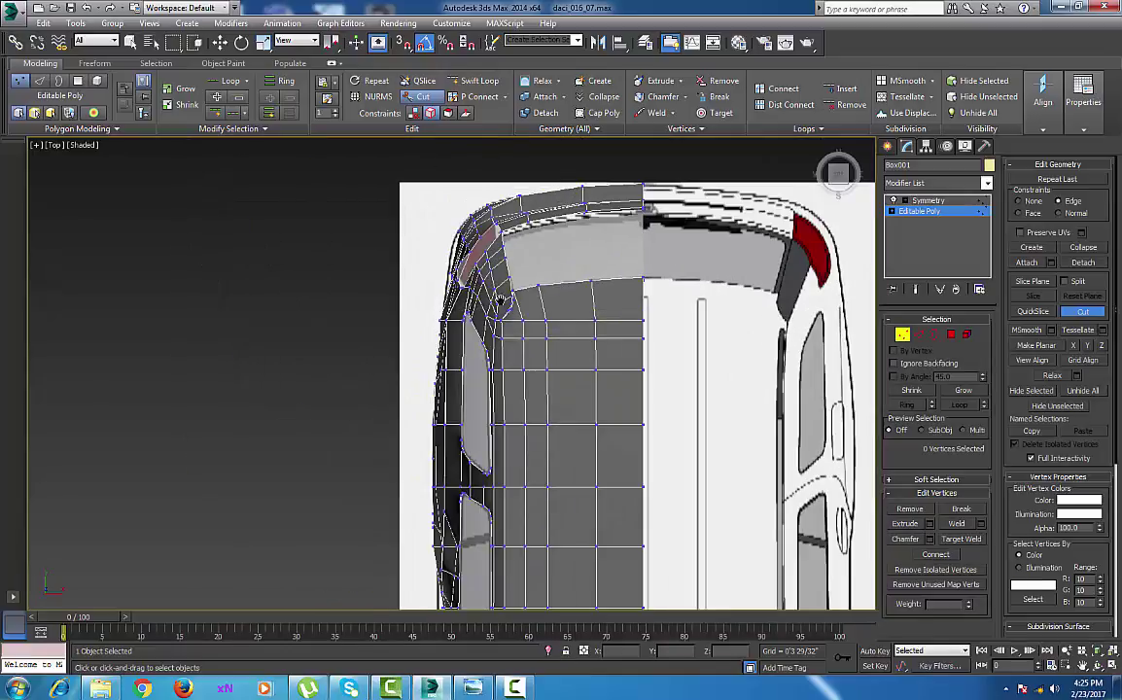
{"action": "key", "text": "alt+x"}
{"action": "scroll", "coordinate": [530, 388], "scroll_direction": "up", "scroll_amount": 4}
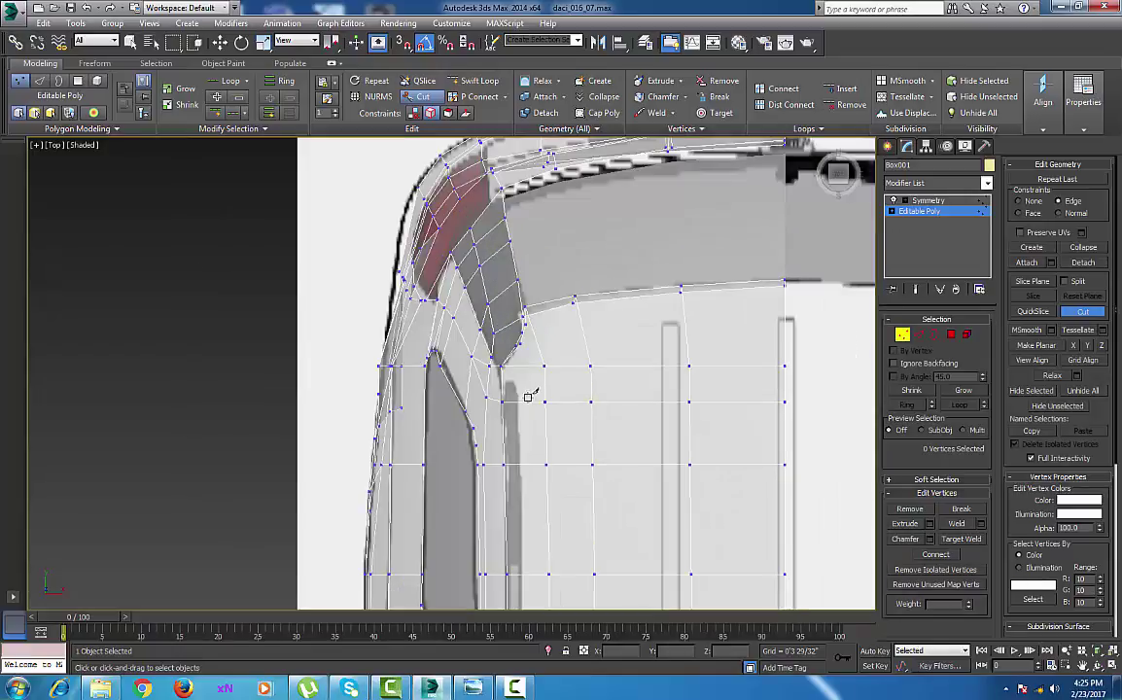
{"action": "scroll", "coordinate": [513, 360], "scroll_direction": "up", "scroll_amount": 2}
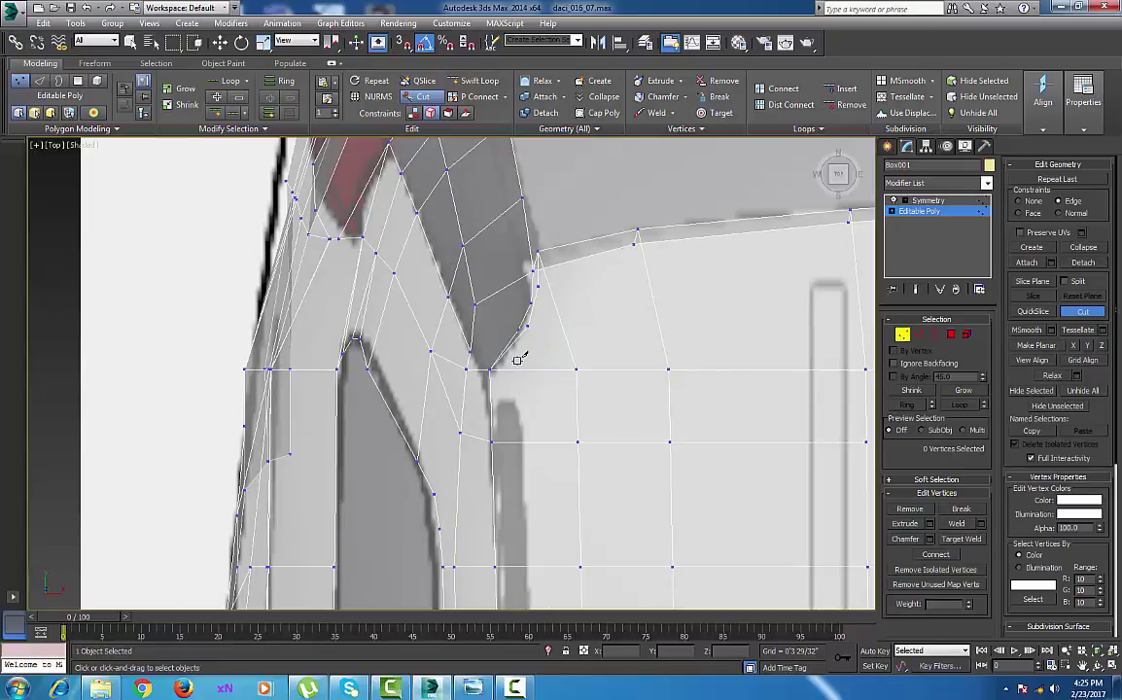
{"action": "right_click", "coordinate": [518, 360]}
{"action": "left_click", "coordinate": [527, 326]}
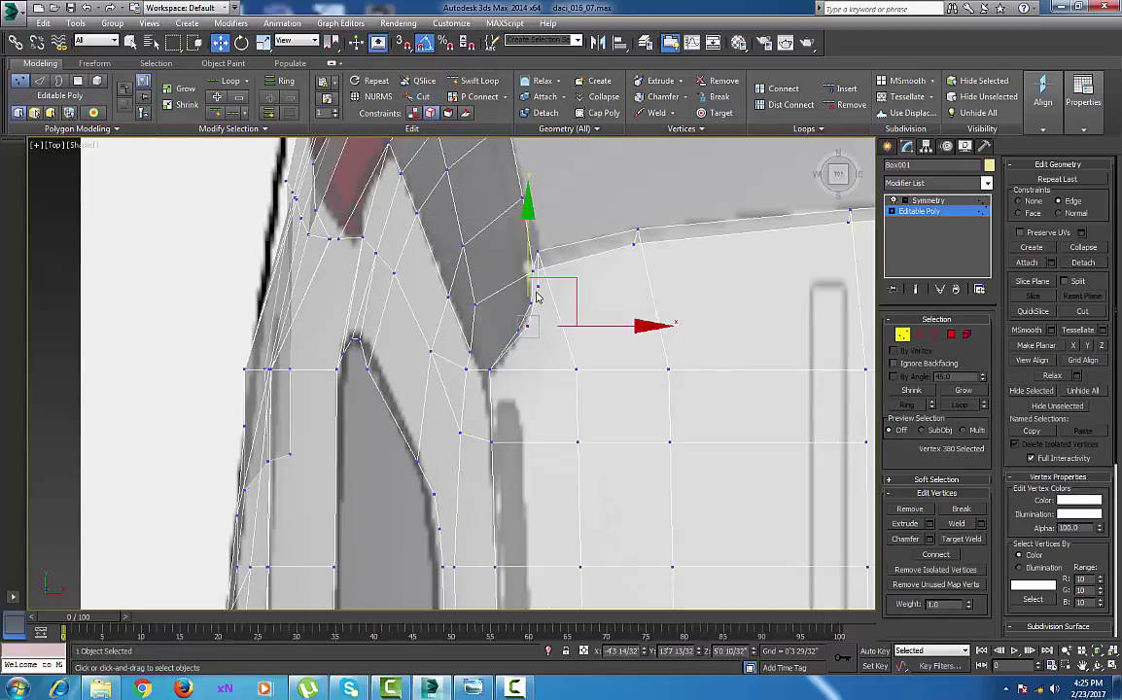
{"action": "left_click", "coordinate": [538, 286], "text": "ctrl"}
{"action": "key", "text": "BackSpace"}
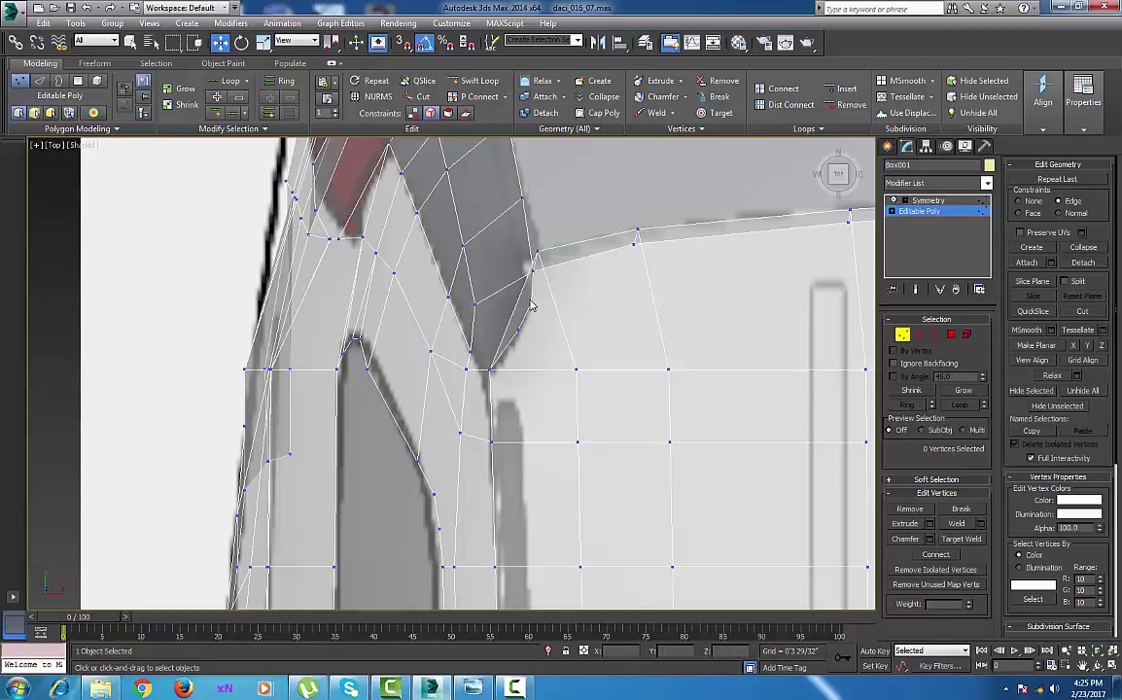
{"action": "key", "text": "ctrl+z"}
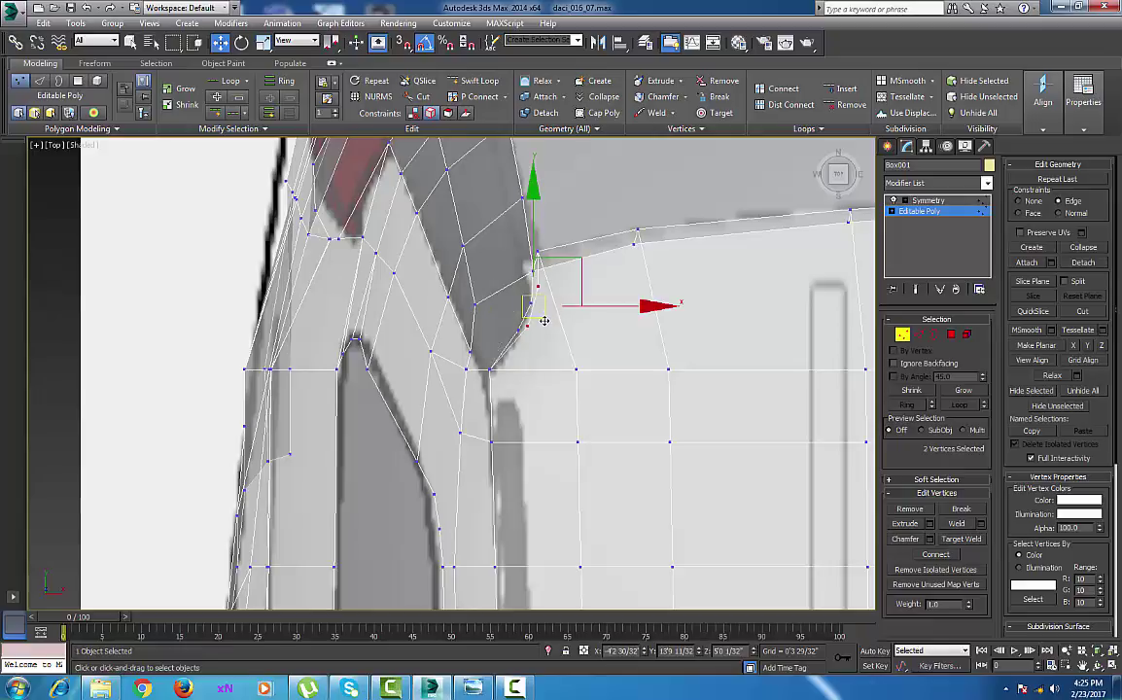
{"action": "middle_click_drag", "start_coordinate": [536, 326], "coordinate": [513, 303]}
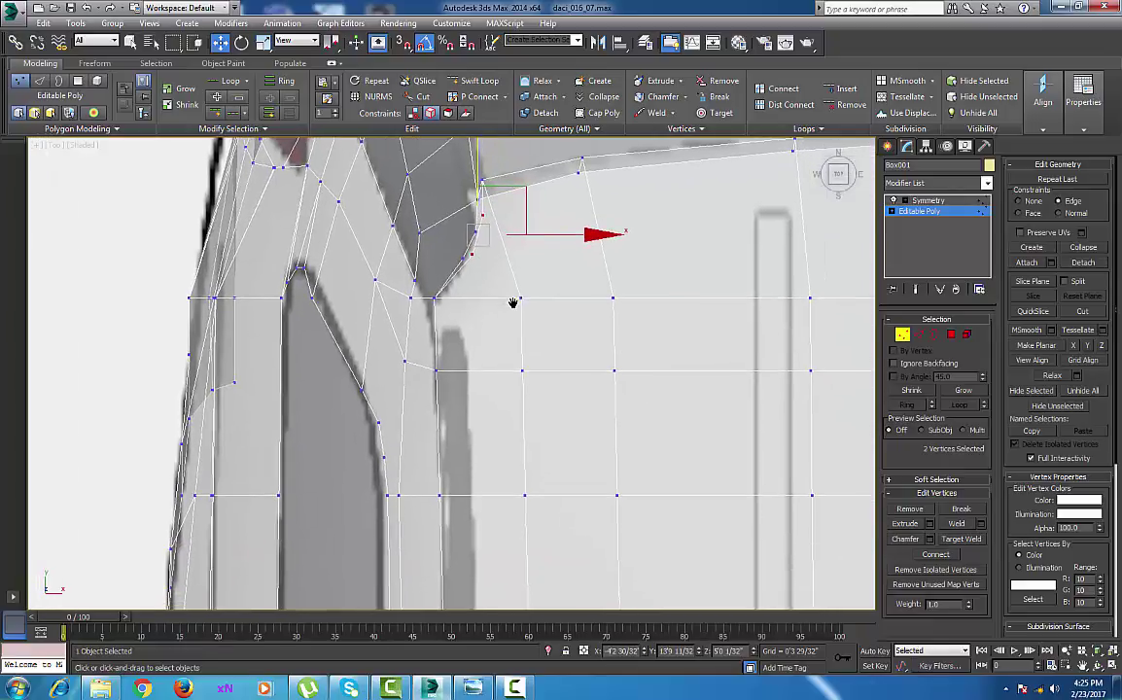
{"action": "scroll", "coordinate": [513, 304], "scroll_direction": "down", "scroll_amount": 3}
{"action": "scroll", "coordinate": [459, 311], "scroll_direction": "up", "scroll_amount": 2}
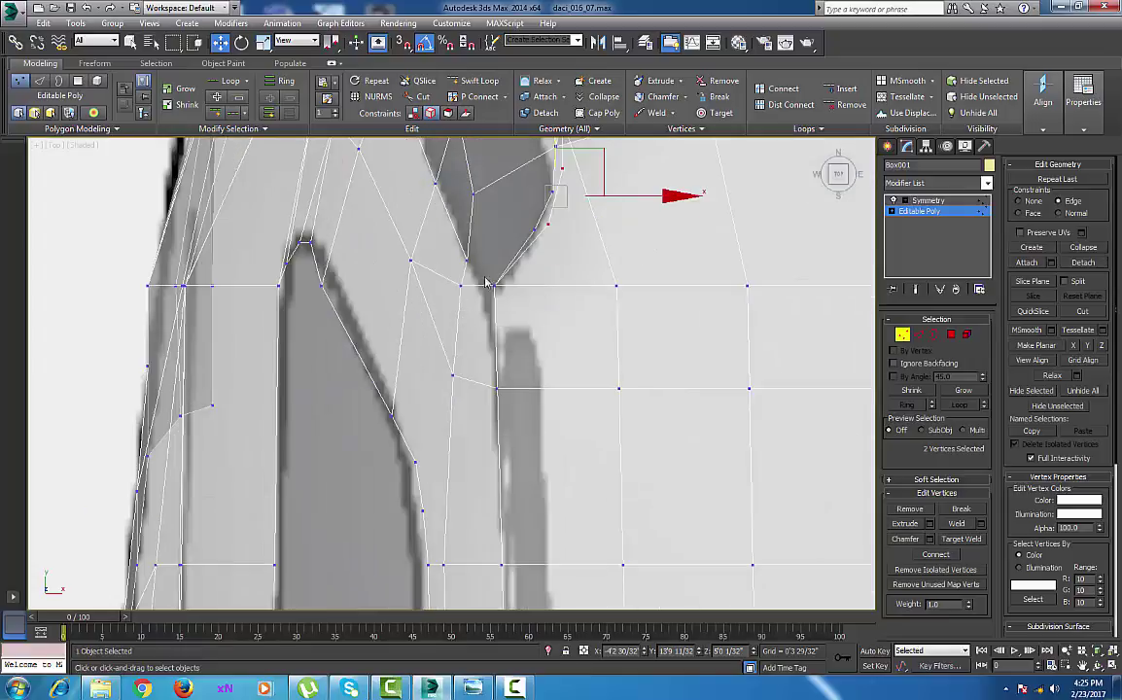
{"action": "left_click", "coordinate": [494, 283]}
{"action": "left_click", "coordinate": [468, 262], "text": "ctrl"}
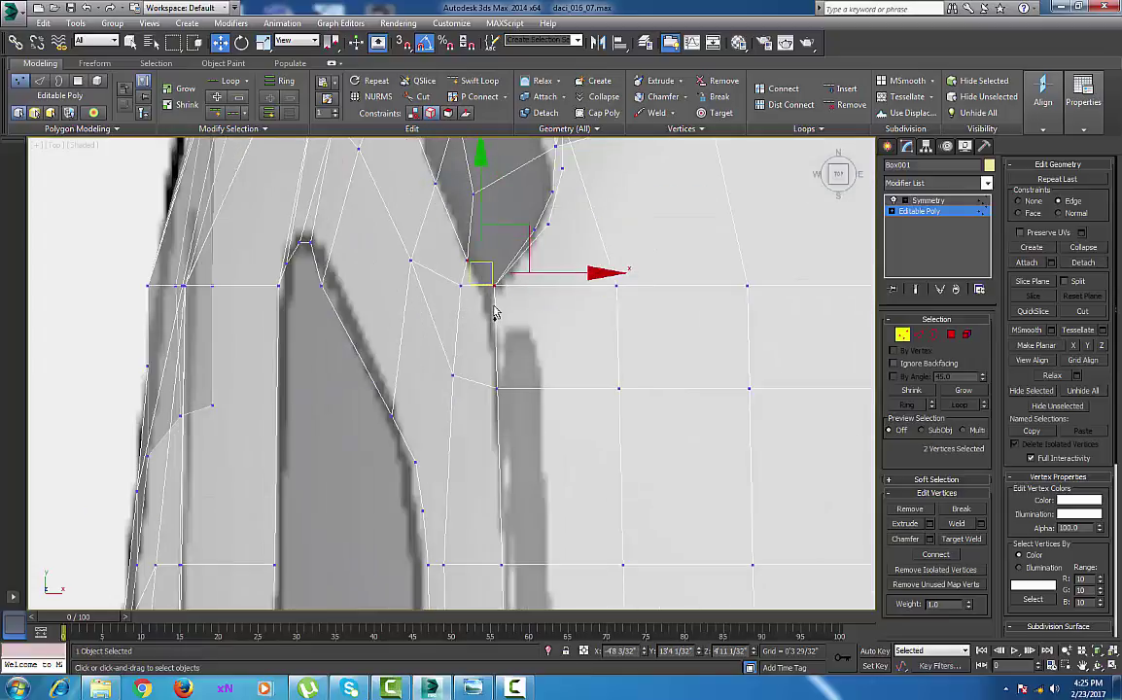
{"action": "mouse_move", "coordinate": [494, 291]}
{"action": "middle_mouse_down"}
{"action": "mouse_move", "coordinate": [487, 324]}
{"action": "mouse_move", "coordinate": [435, 328]}
{"action": "mouse_move", "coordinate": [410, 447]}
{"action": "middle_mouse_up"}
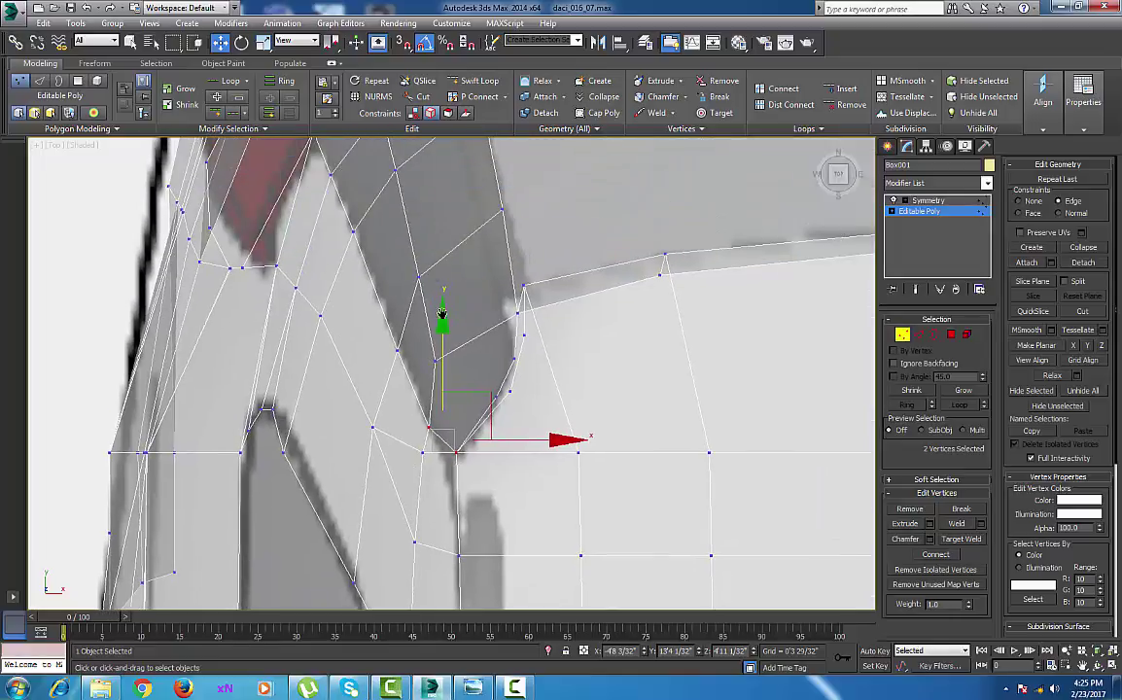
{"action": "middle_click_drag", "start_coordinate": [442, 313], "coordinate": [451, 449]}
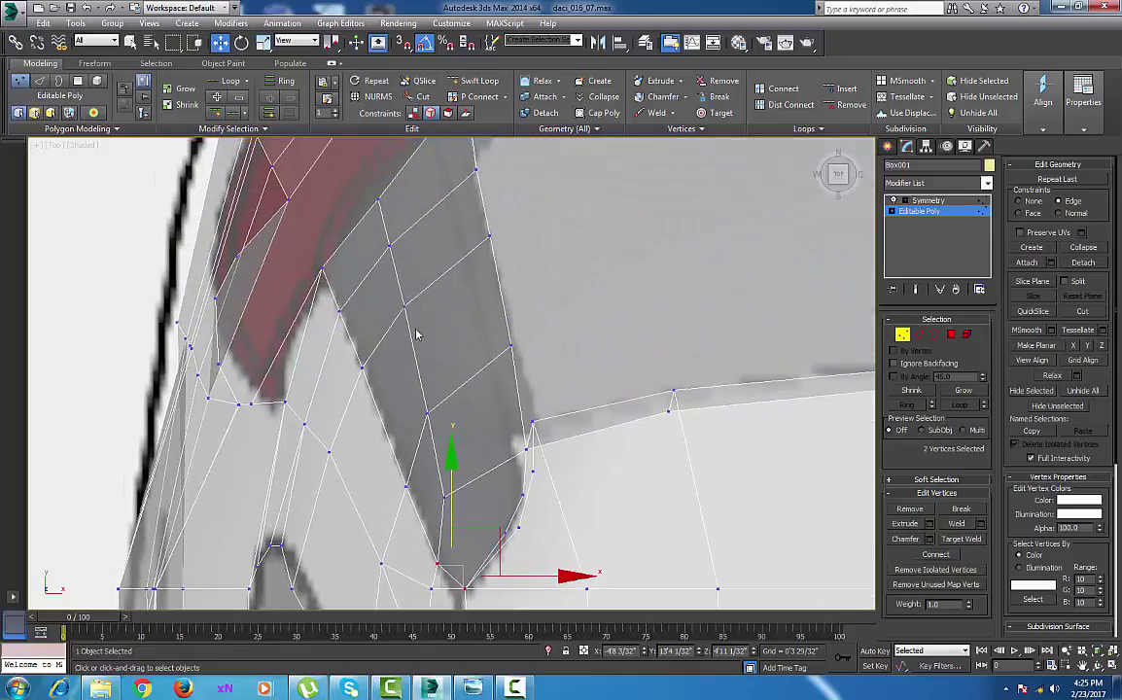
Slide the four lower vertices of the rear pillar's middle edge line along their cross edges toward the pillar's inner side
{"action": "left_click", "coordinate": [389, 243]}
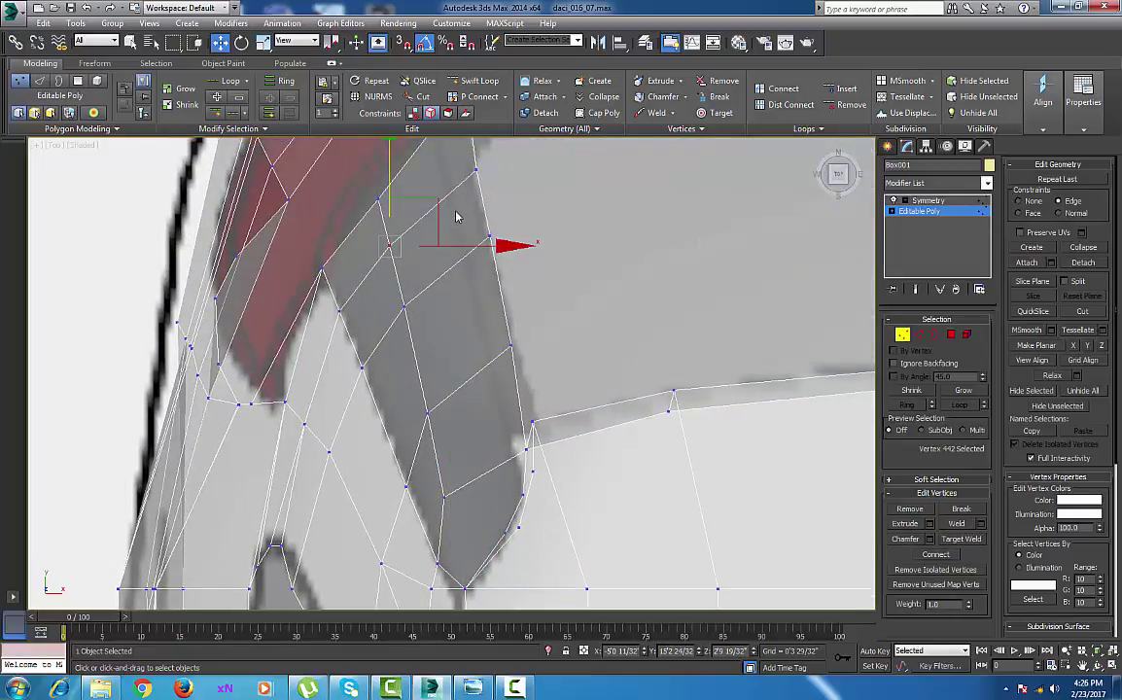
{"action": "left_click_drag", "start_coordinate": [419, 215], "coordinate": [431, 207]}
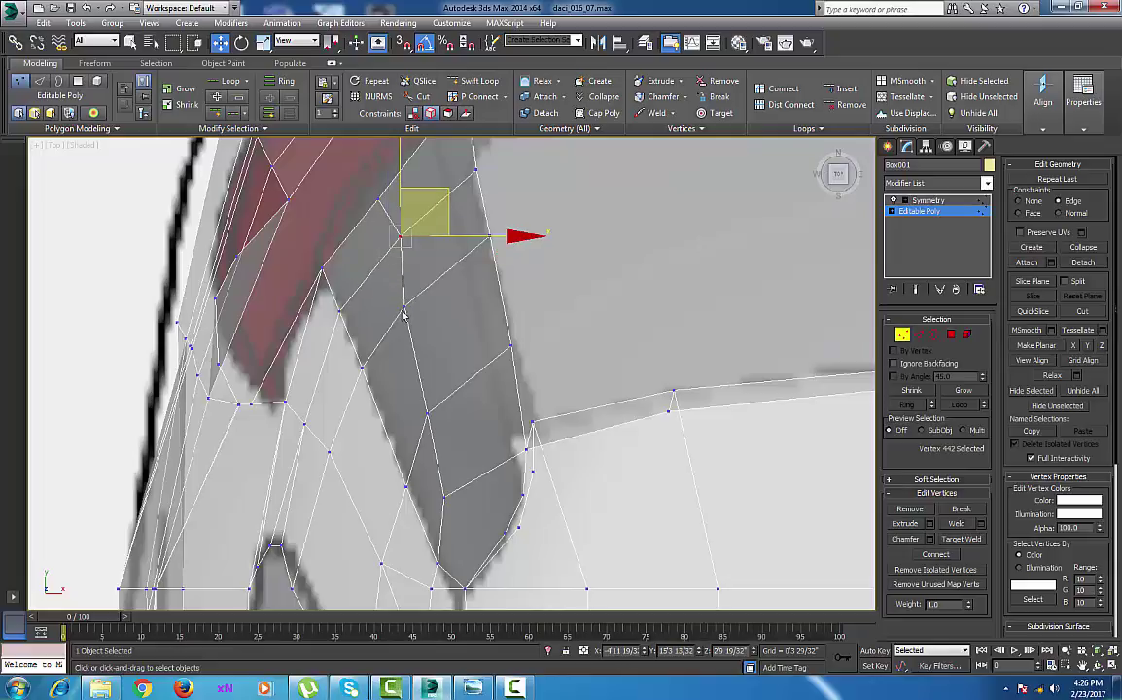
{"action": "left_click", "coordinate": [403, 311]}
{"action": "left_click_drag", "start_coordinate": [457, 257], "coordinate": [476, 241]}
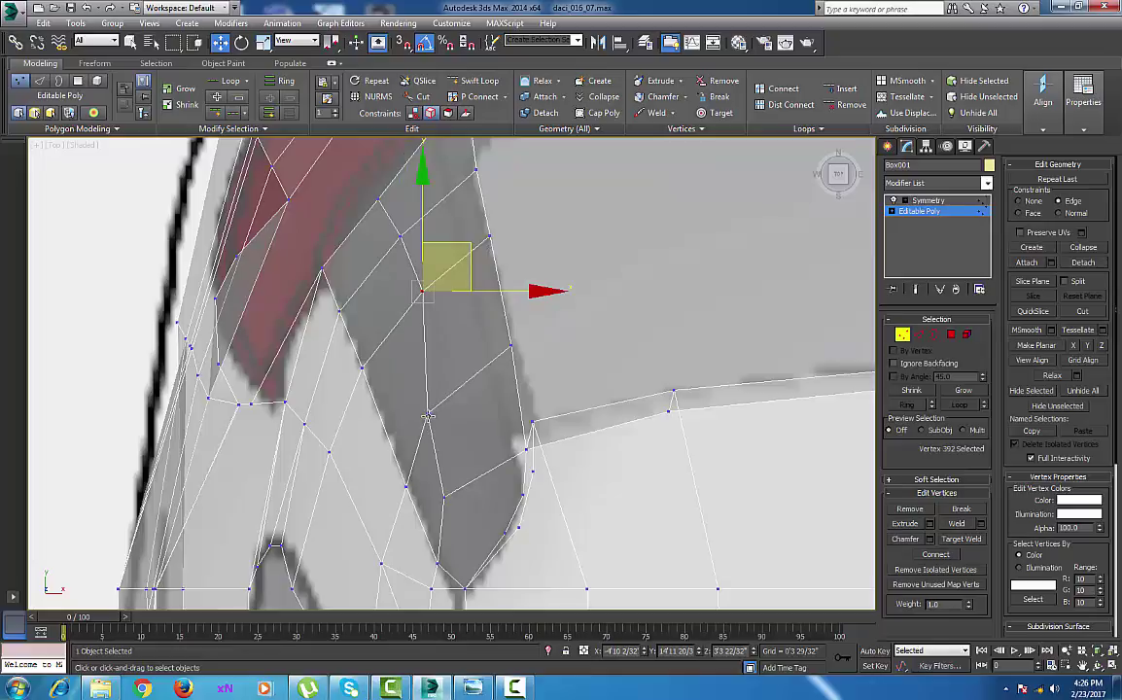
{"action": "left_click", "coordinate": [427, 416]}
{"action": "left_click_drag", "start_coordinate": [473, 371], "coordinate": [510, 352]}
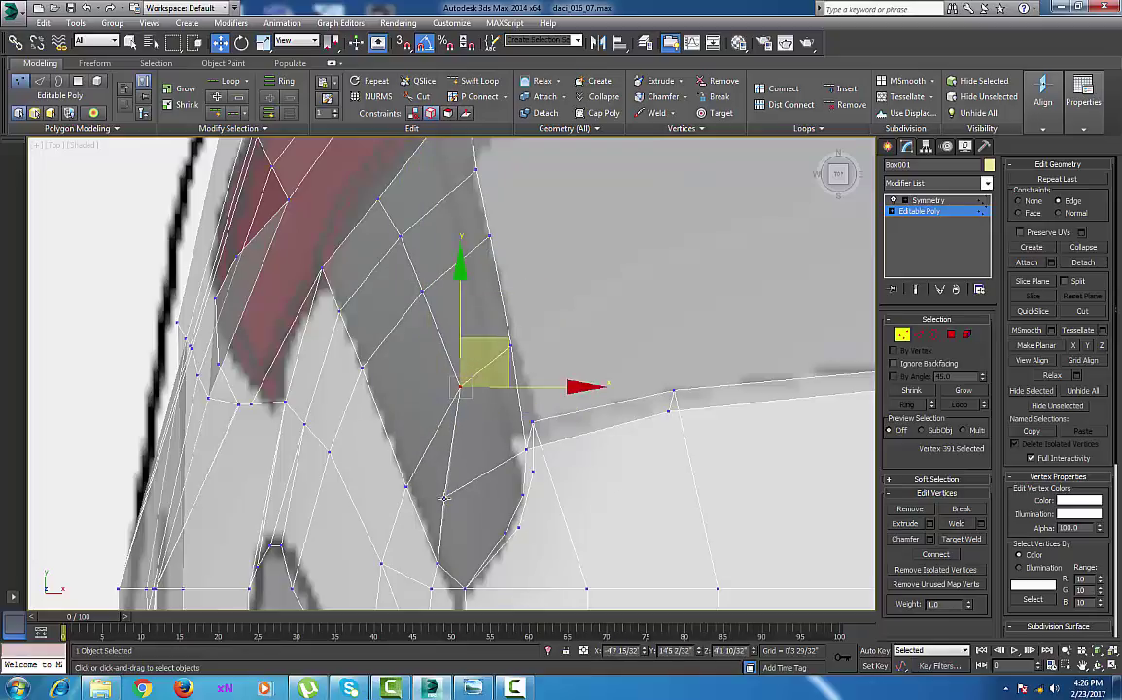
{"action": "left_click", "coordinate": [442, 498]}
{"action": "left_click", "coordinate": [526, 449]}
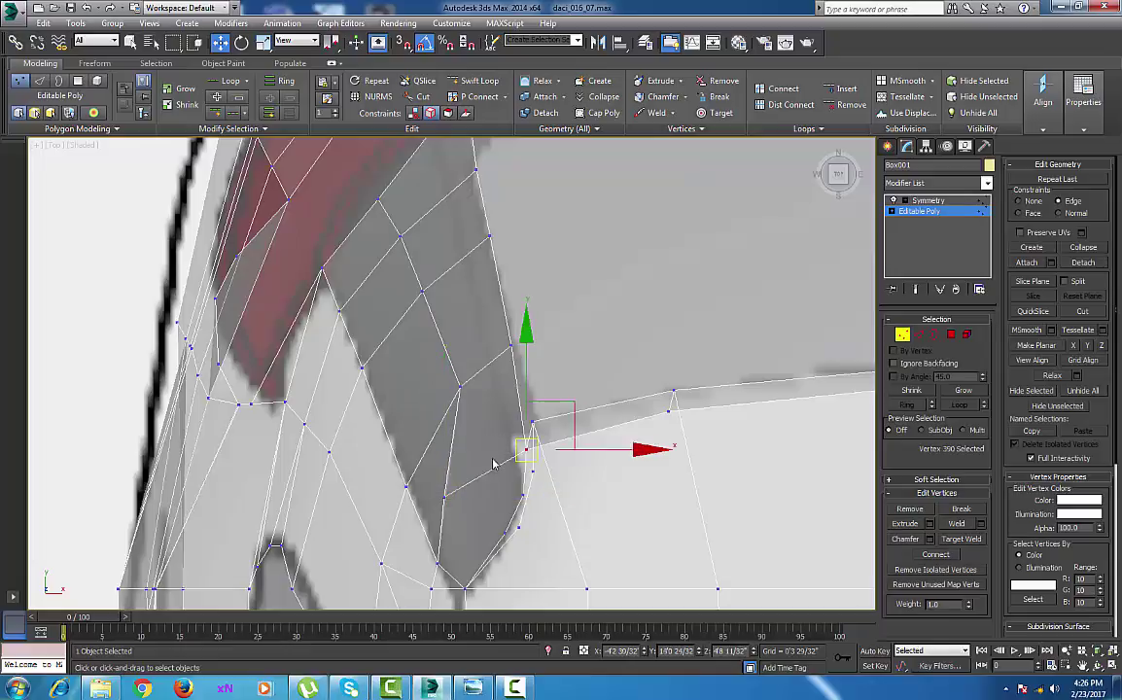
{"action": "left_click", "coordinate": [444, 496]}
{"action": "left_click_drag", "start_coordinate": [489, 451], "coordinate": [533, 432]}
{"action": "middle_click_drag", "start_coordinate": [506, 447], "coordinate": [487, 316]}
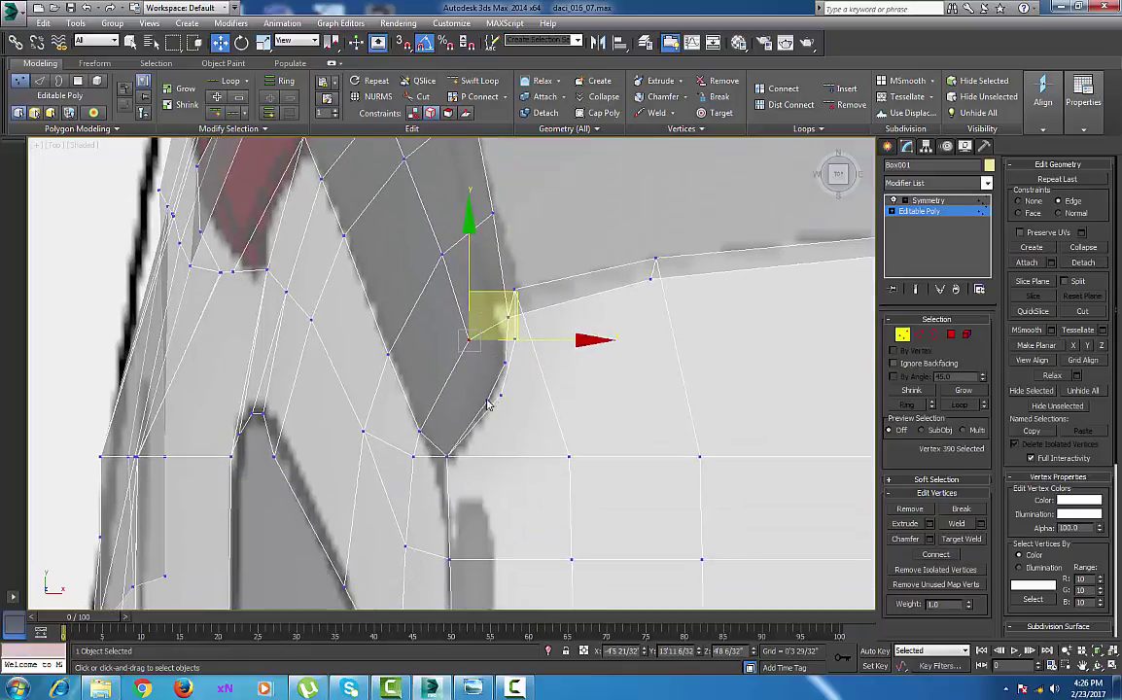
Connect the lowest vertex of the pillar's middle edge line to the vertex halfway along the corner's curved edge
{"action": "left_click", "coordinate": [487, 399]}
{"action": "left_click", "coordinate": [469, 339], "text": "ctrl"}
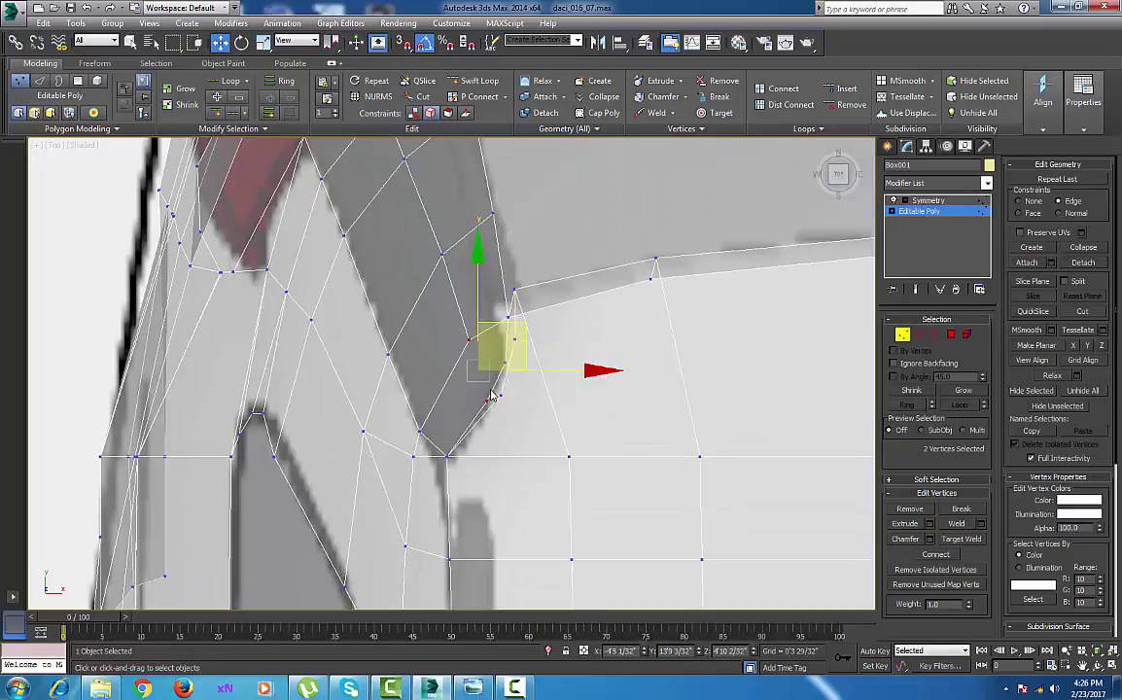
{"action": "middle_click_drag", "start_coordinate": [487, 325], "coordinate": [485, 226]}
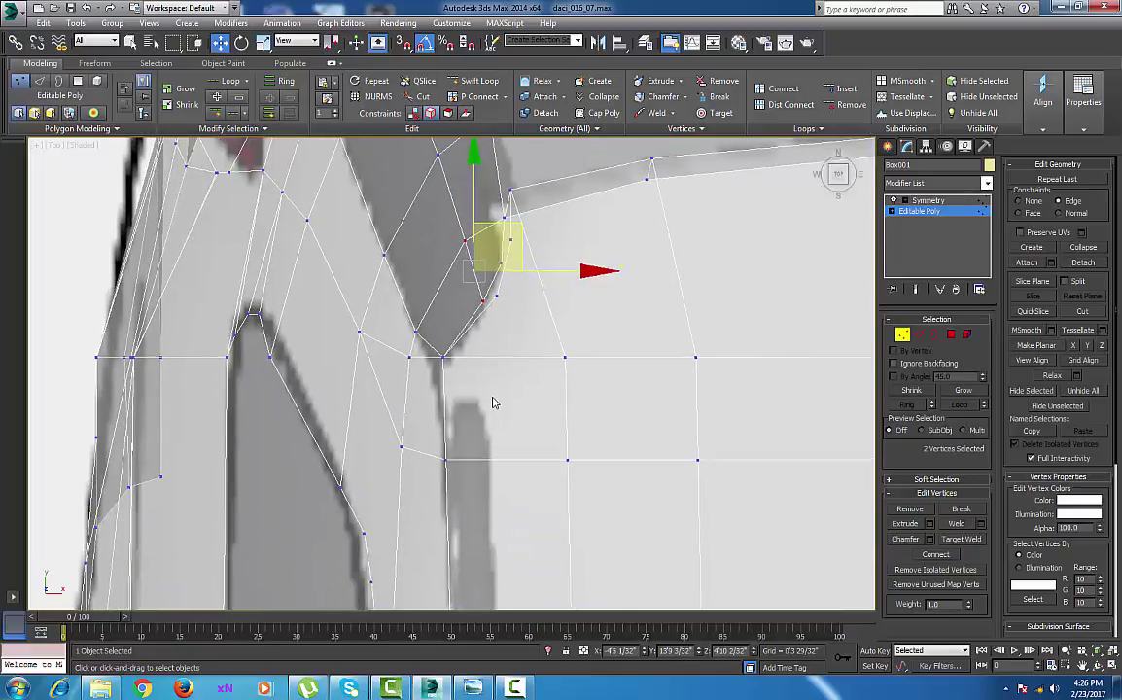
Insert an edge loop along the roof beside the pillar tip and cut its end up to the corner's curved edge
{"action": "left_click", "coordinate": [479, 80]}
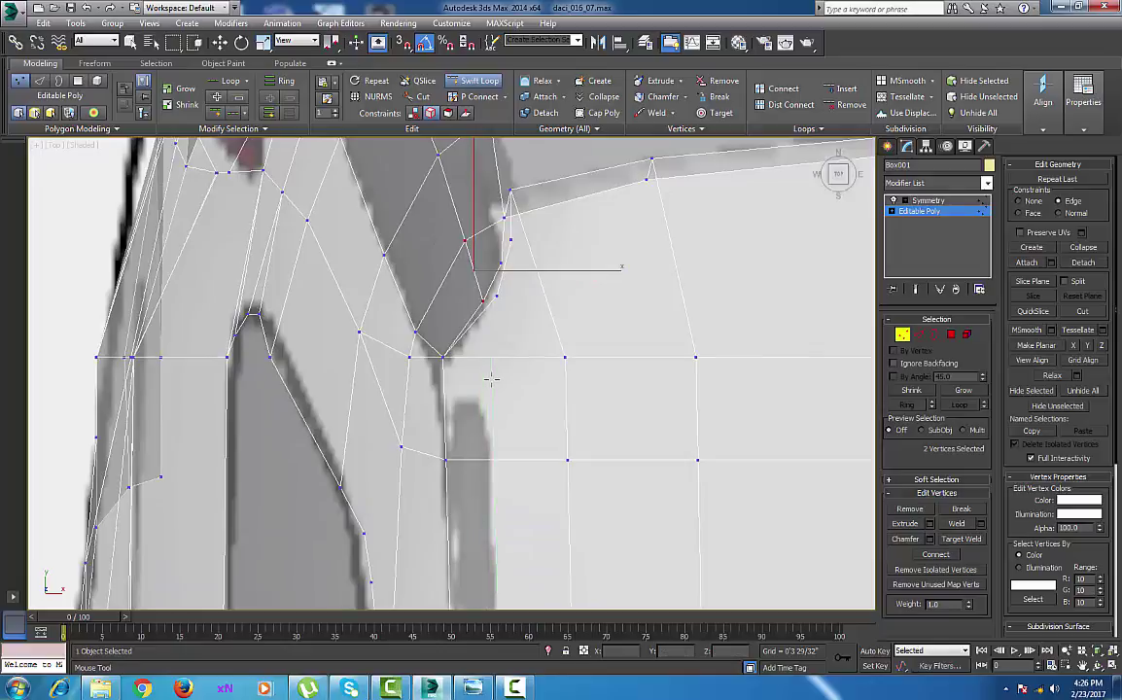
{"action": "left_click", "coordinate": [491, 379]}
{"action": "right_click", "coordinate": [491, 359]}
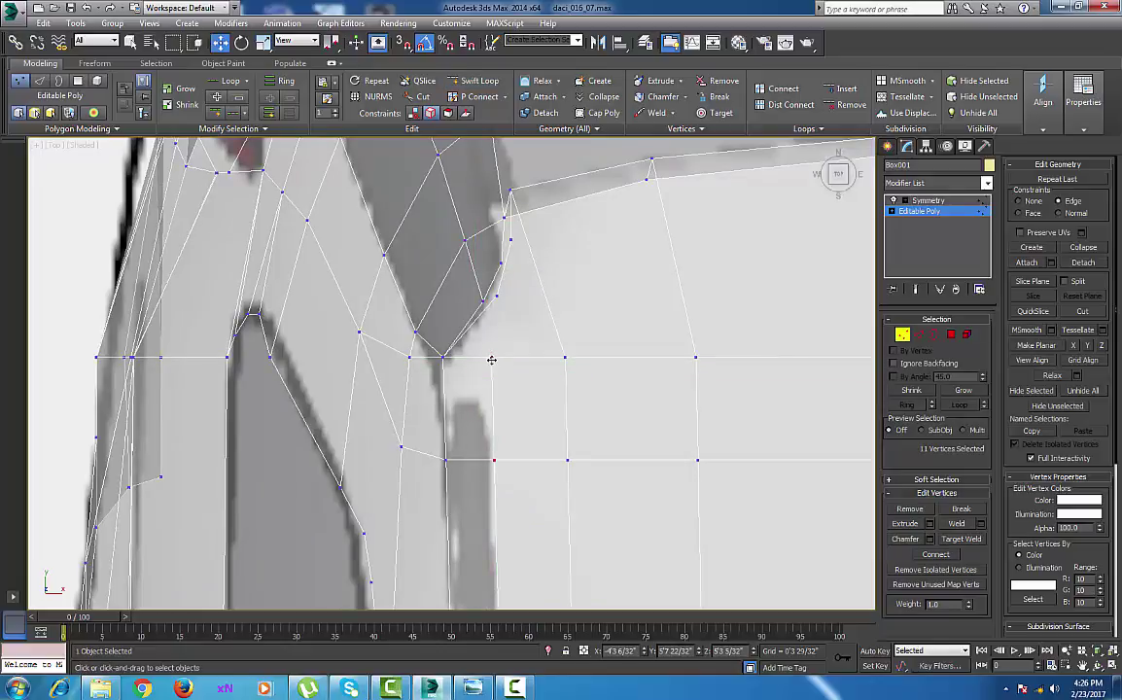
{"action": "right_click", "coordinate": [491, 359]}
{"action": "left_click", "coordinate": [457, 231]}
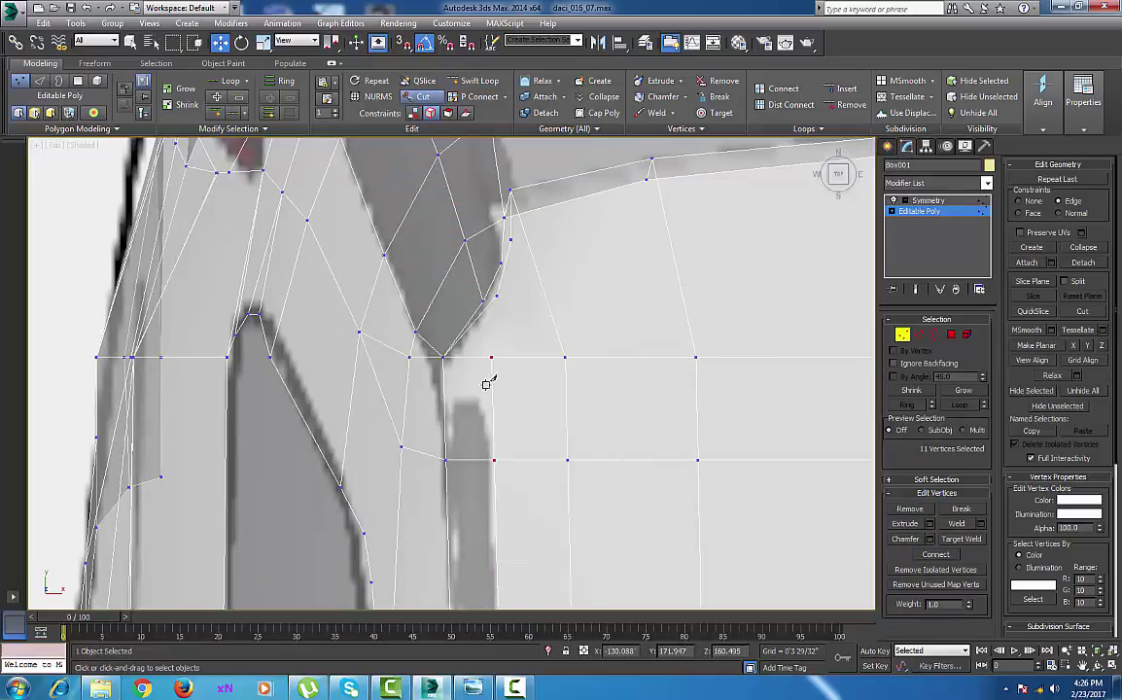
{"action": "left_click", "coordinate": [491, 358]}
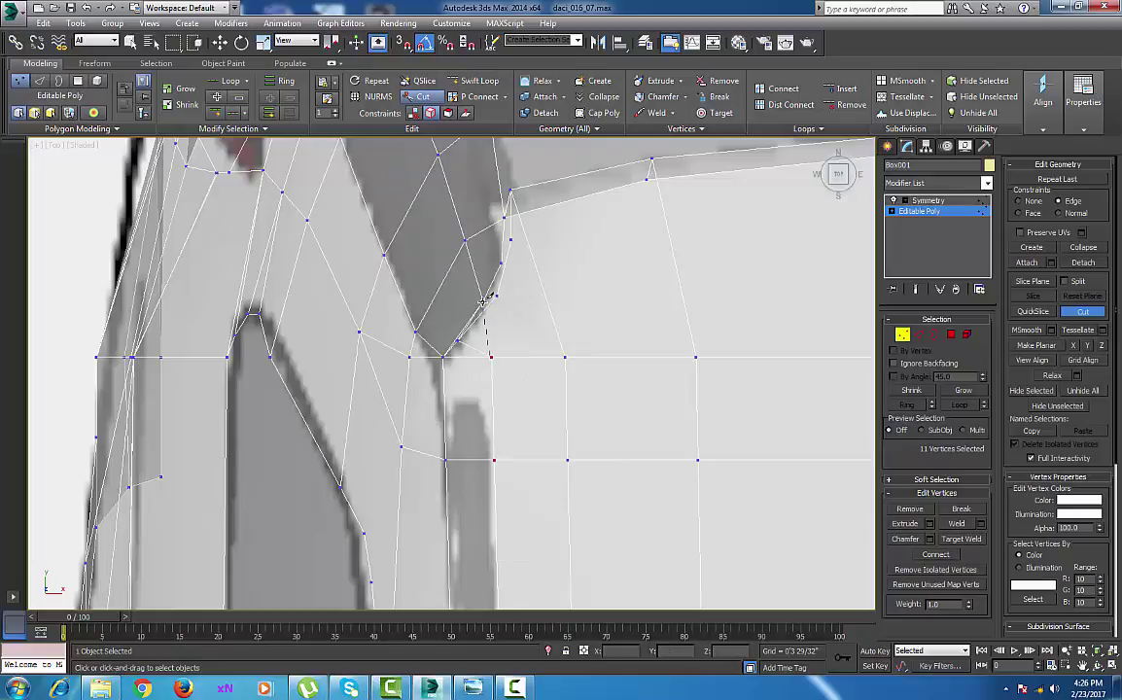
{"action": "middle_click_drag", "start_coordinate": [504, 421], "coordinate": [504, 436]}
{"action": "middle_click_drag", "start_coordinate": [491, 373], "coordinate": [500, 401]}
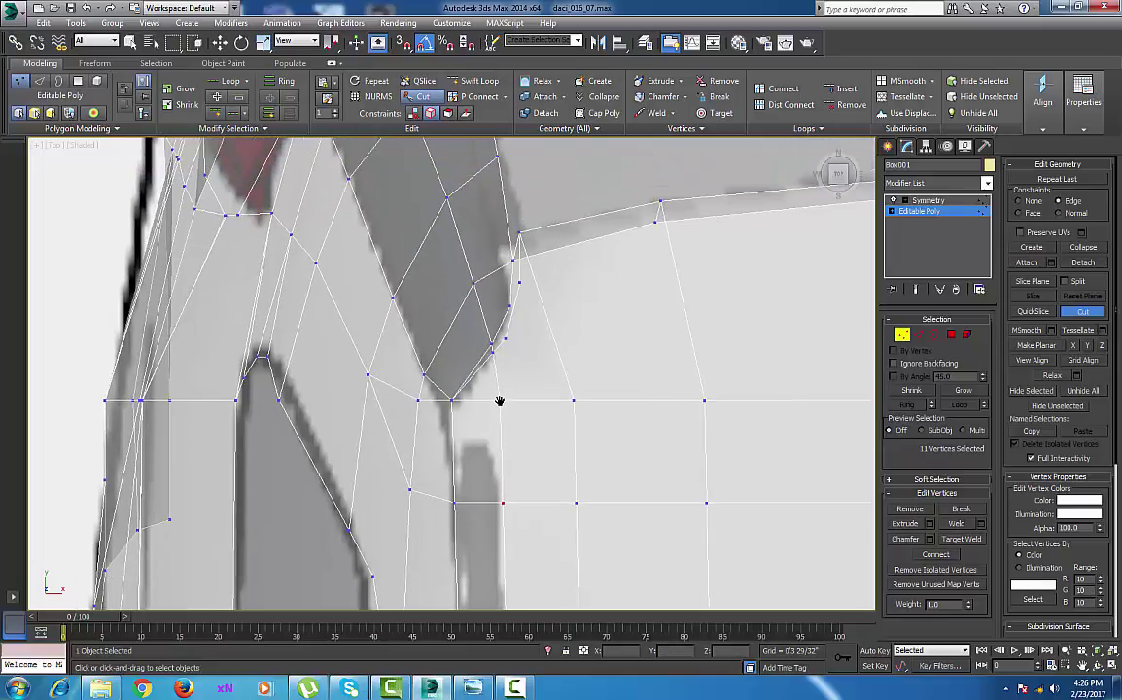
{"action": "left_click", "coordinate": [499, 401]}
{"action": "right_click", "coordinate": [500, 400]}
Remove the four edges of the extra chain running beside the roof corner's curved edge, together with their vertices
{"action": "key", "text": "2"}
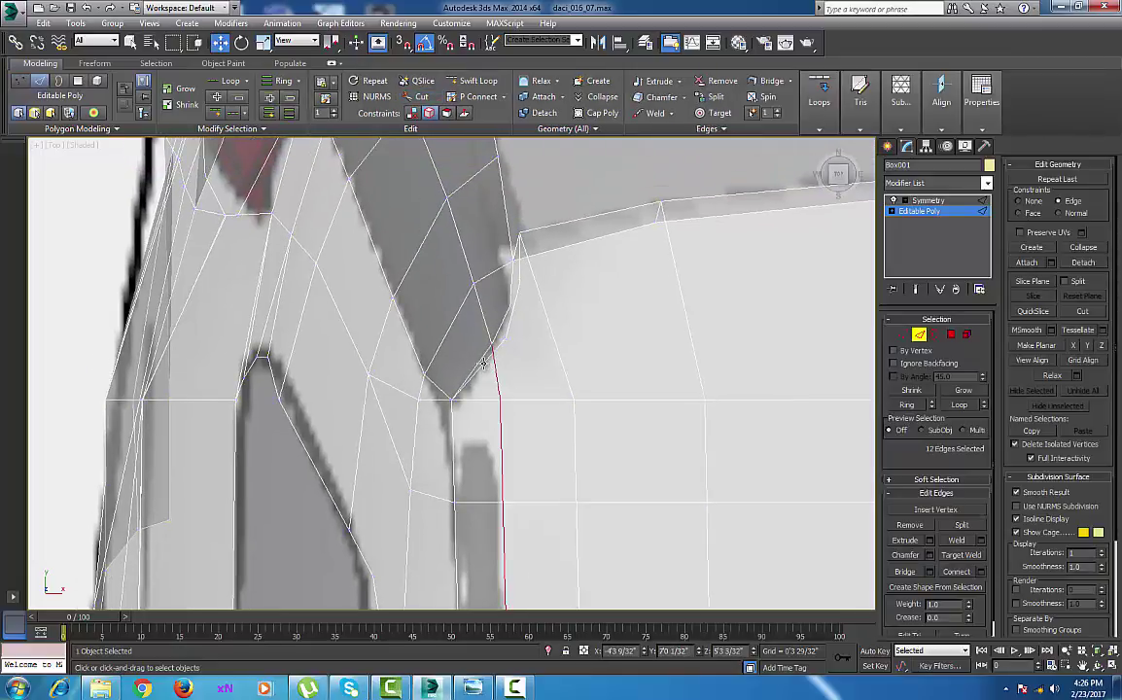
{"action": "left_click", "coordinate": [488, 363]}
{"action": "left_click", "coordinate": [506, 345], "text": "ctrl"}
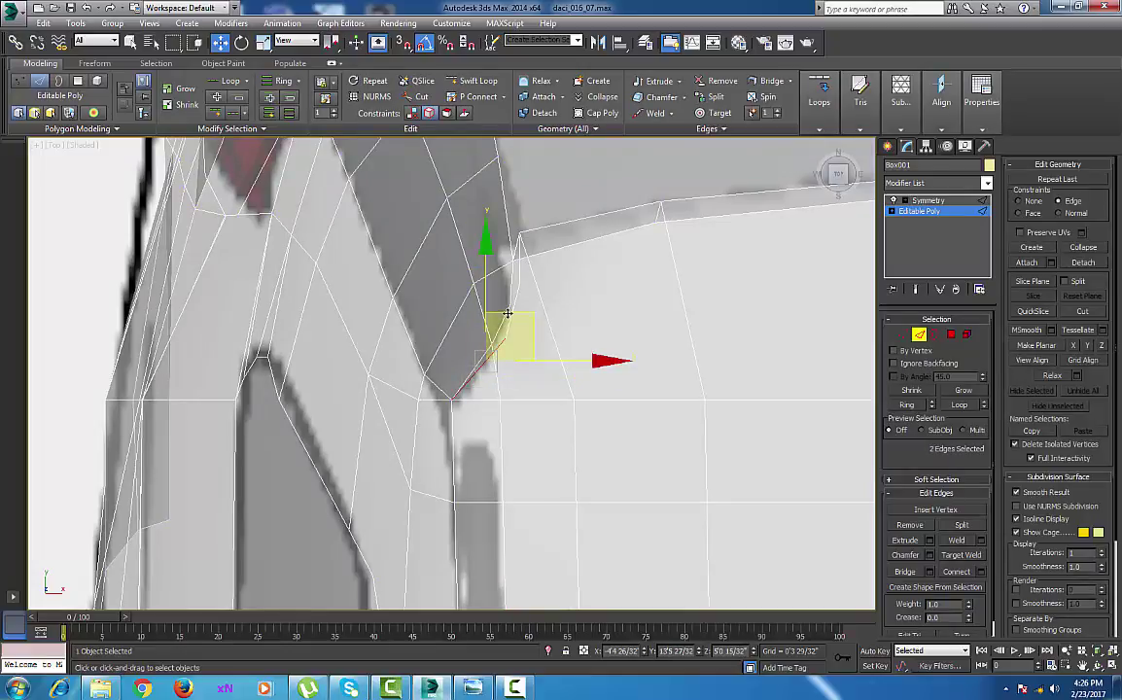
{"action": "left_click", "coordinate": [512, 318], "text": "ctrl"}
{"action": "left_click", "coordinate": [522, 260], "text": "ctrl"}
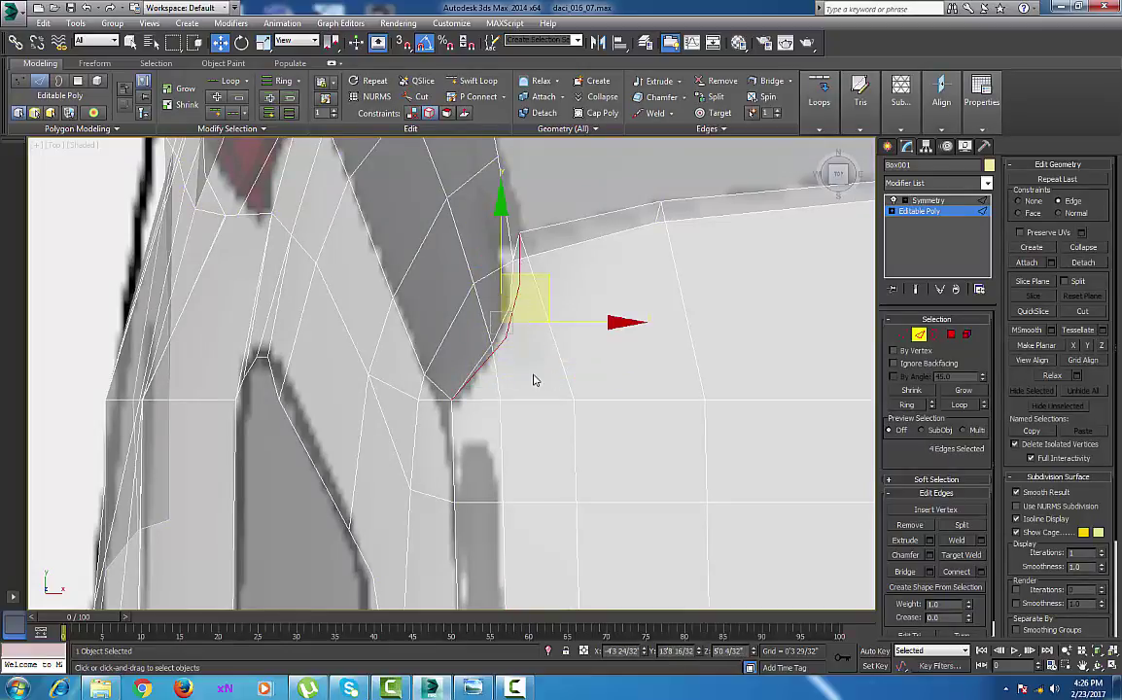
{"action": "key", "text": "ctrl+BackSpace"}
Insert two lengthwise edge loops in the rear pillar, one on each side of its middle edge line
{"action": "middle_click_drag", "start_coordinate": [601, 341], "coordinate": [607, 354]}
{"action": "left_click", "coordinate": [902, 334]}
{"action": "middle_click_drag", "start_coordinate": [532, 324], "coordinate": [535, 346]}
{"action": "middle_click_drag", "start_coordinate": [492, 298], "coordinate": [503, 309]}
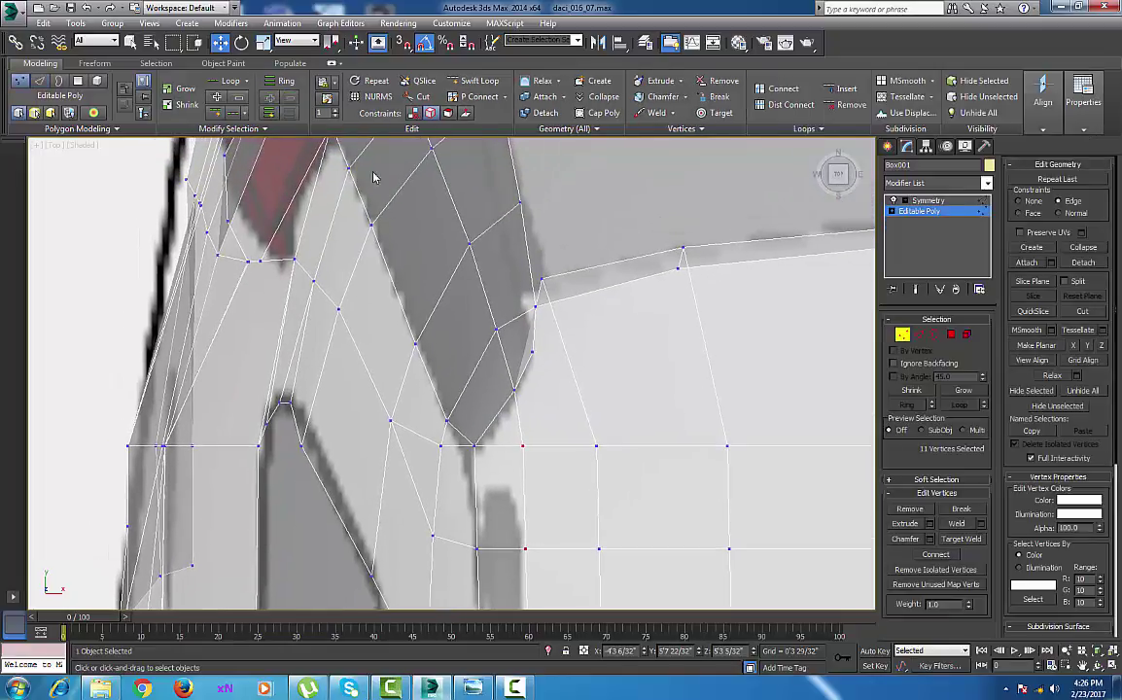
{"action": "left_click", "coordinate": [476, 80]}
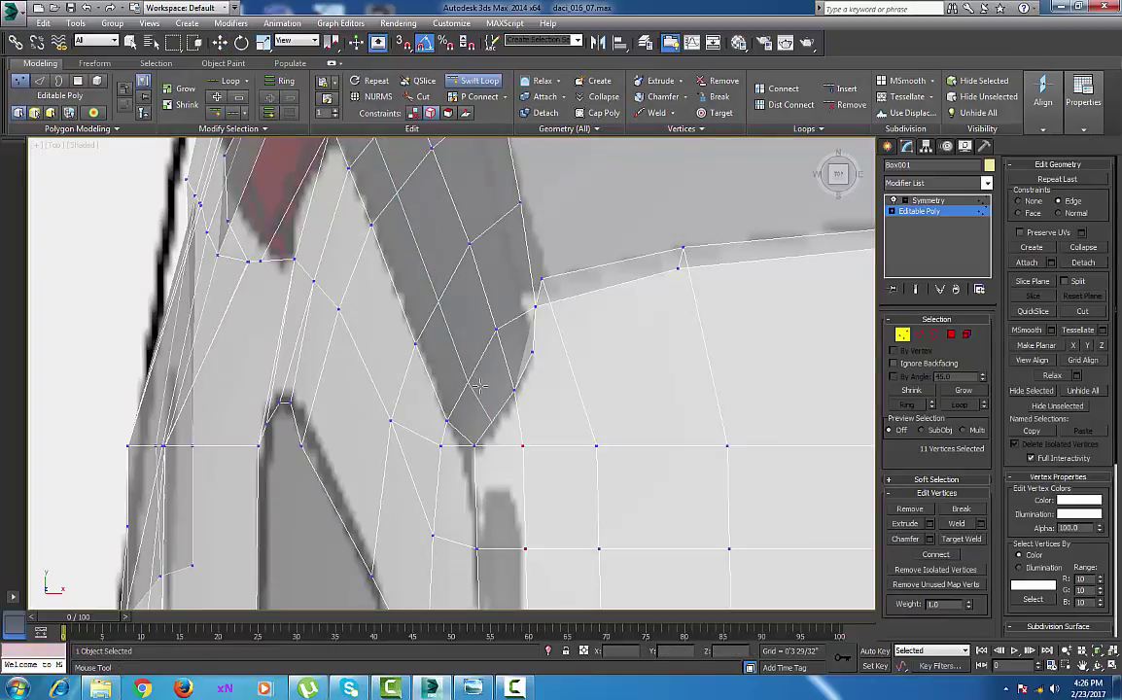
{"action": "left_click", "coordinate": [480, 385]}
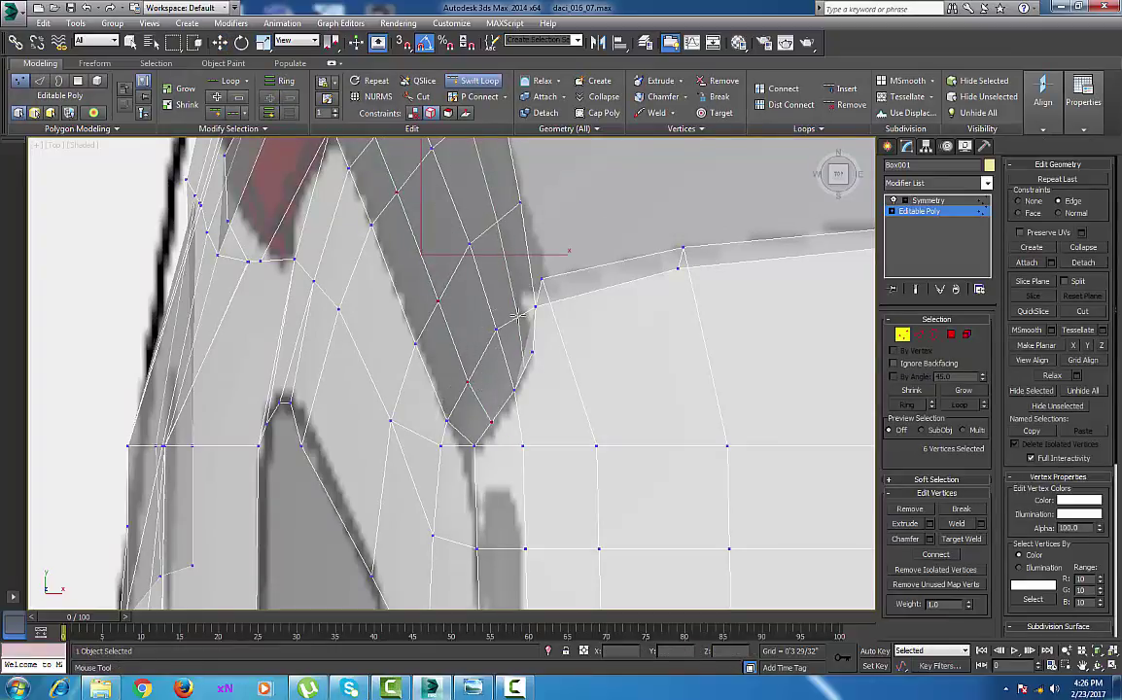
{"action": "left_click", "coordinate": [518, 314]}
{"action": "right_click", "coordinate": [565, 359]}
Target-weld the inner new loop's end vertex onto the neighbouring vertex of the roof corner's curved edge
{"action": "right_click", "coordinate": [561, 351]}
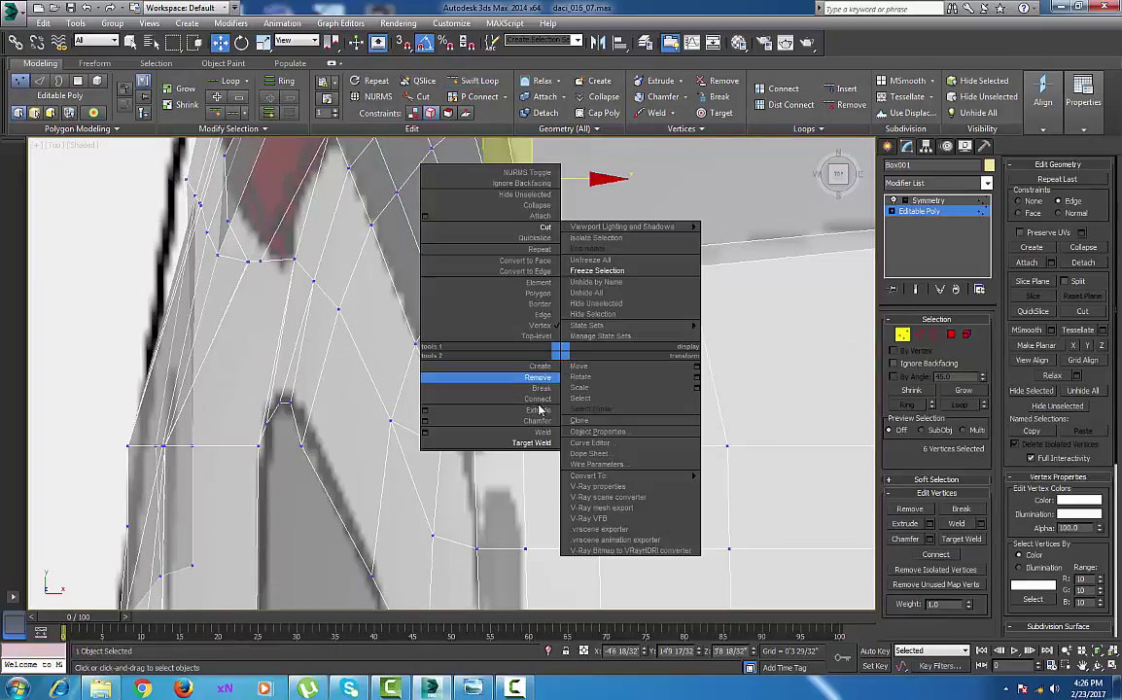
{"action": "left_click", "coordinate": [531, 444]}
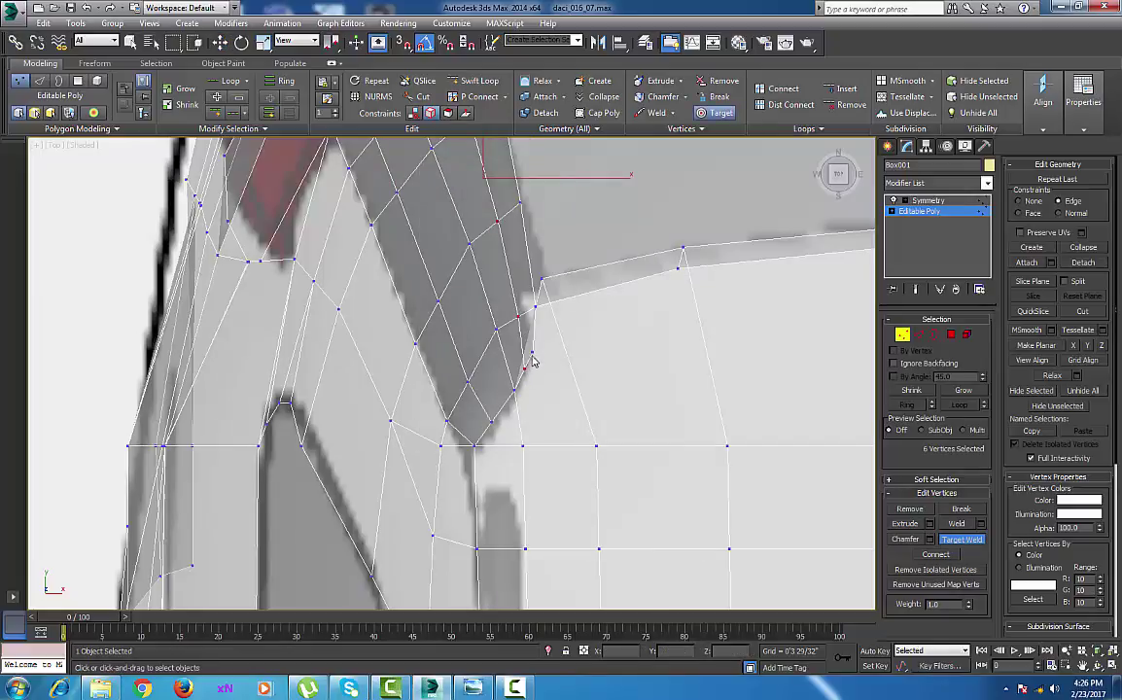
{"action": "left_click", "coordinate": [532, 350]}
{"action": "middle_click_drag", "start_coordinate": [520, 392], "coordinate": [519, 400]}
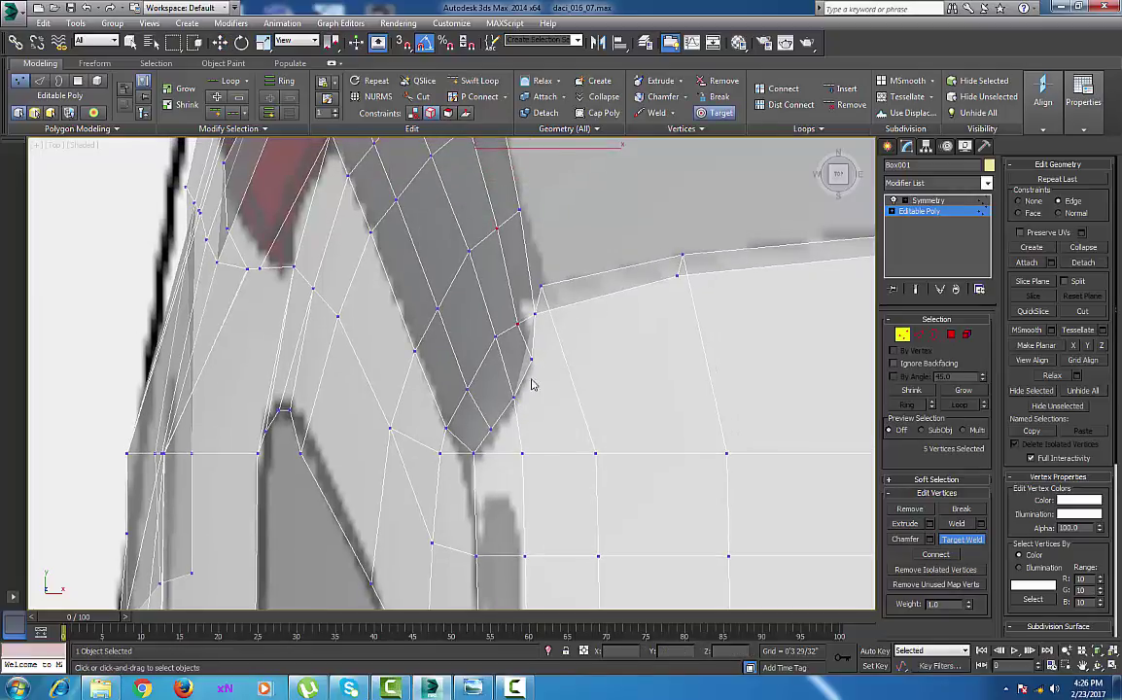
Move the welded vertex and the outer loop's end vertex slightly down along the corner's curved edge to even the spacing
{"action": "right_click", "coordinate": [532, 379]}
{"action": "left_click", "coordinate": [532, 360]}
{"action": "left_click_drag", "start_coordinate": [572, 313], "coordinate": [567, 335]}
{"action": "left_click", "coordinate": [492, 430]}
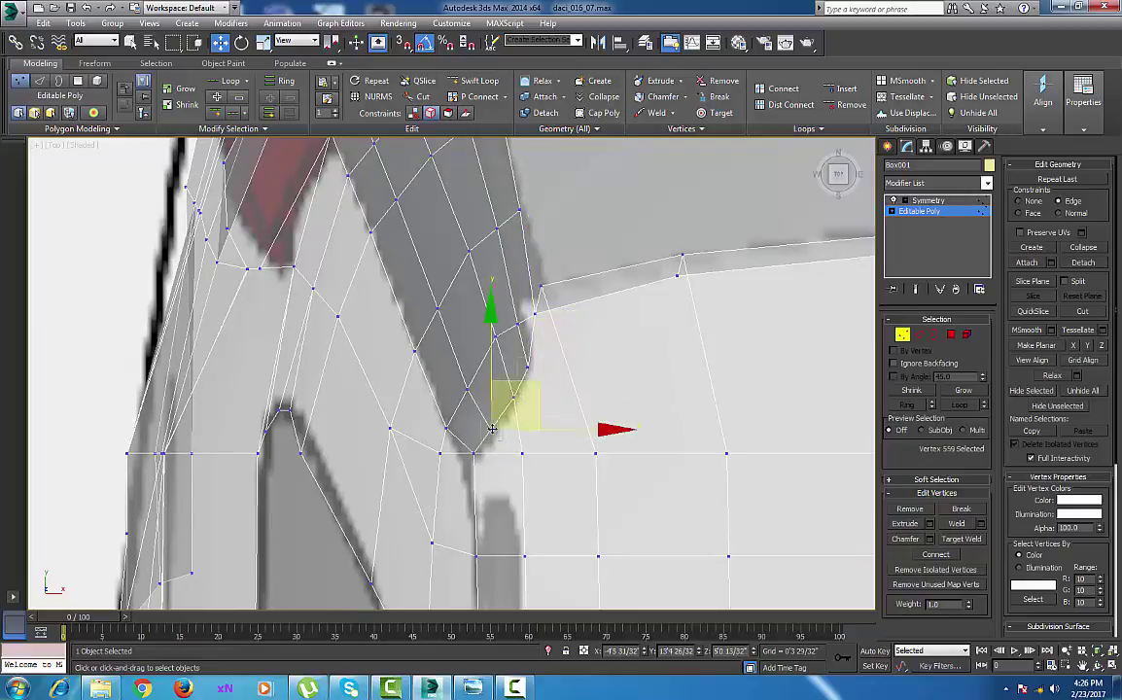
{"action": "left_click_drag", "start_coordinate": [535, 382], "coordinate": [530, 392]}
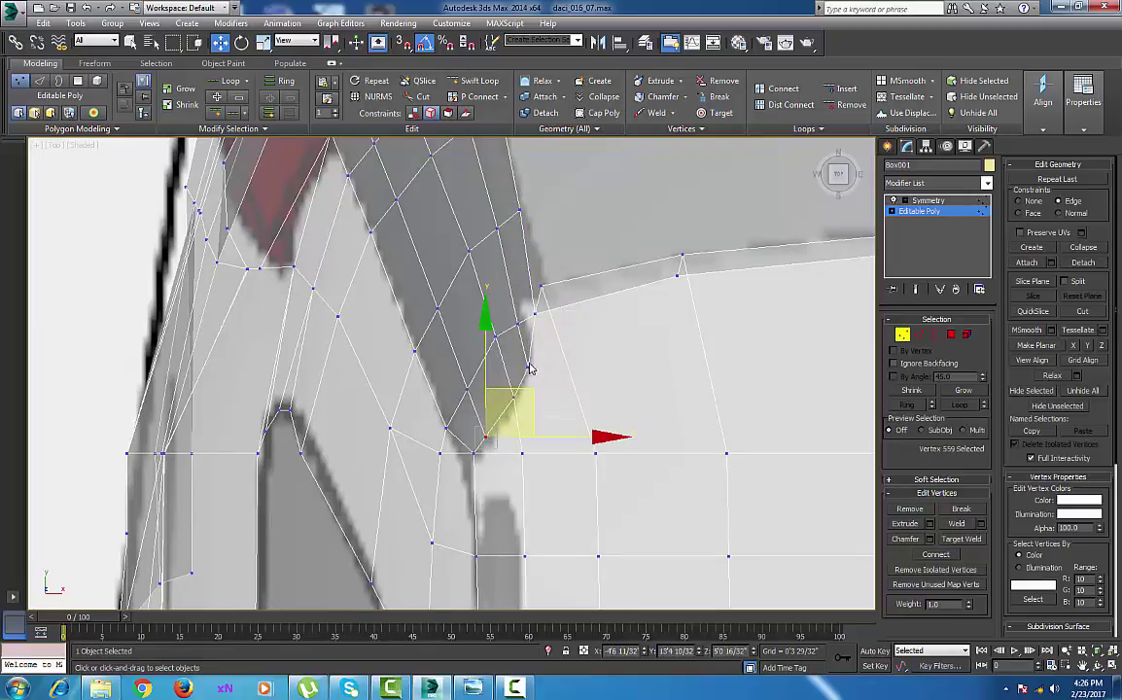
Move the four vertices along the rear window's lower edge slightly rearward to follow the blueprint in the top view
{"action": "middle_click_drag", "start_coordinate": [534, 353], "coordinate": [504, 414]}
{"action": "scroll", "coordinate": [505, 415], "scroll_direction": "down", "scroll_amount": 3}
{"action": "mouse_move", "coordinate": [481, 358]}
{"action": "middle_mouse_down"}
{"action": "mouse_move", "coordinate": [498, 385]}
{"action": "mouse_move", "coordinate": [380, 364]}
{"action": "mouse_move", "coordinate": [476, 378]}
{"action": "middle_mouse_up"}
{"action": "scroll", "coordinate": [492, 384], "scroll_direction": "up", "scroll_amount": 1}
{"action": "scroll", "coordinate": [388, 364], "scroll_direction": "down", "scroll_amount": 3}
{"action": "left_click", "coordinate": [887, 146]}
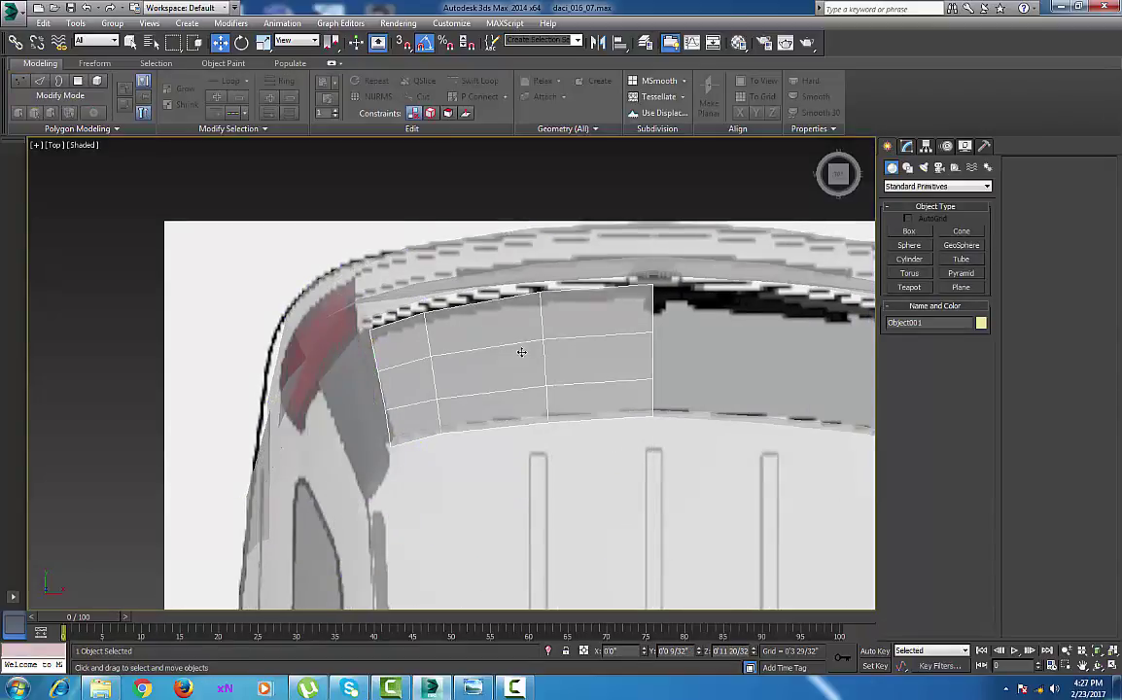
{"action": "left_click", "coordinate": [907, 147]}
{"action": "left_click", "coordinate": [904, 336]}
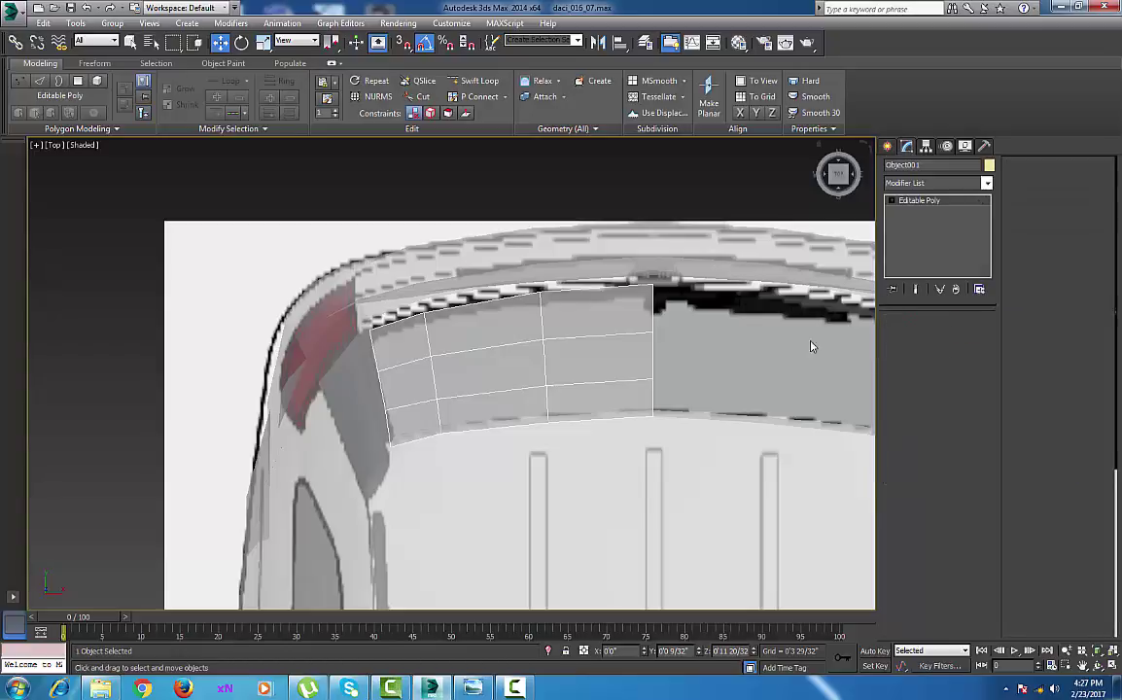
{"action": "left_click", "coordinate": [424, 298]}
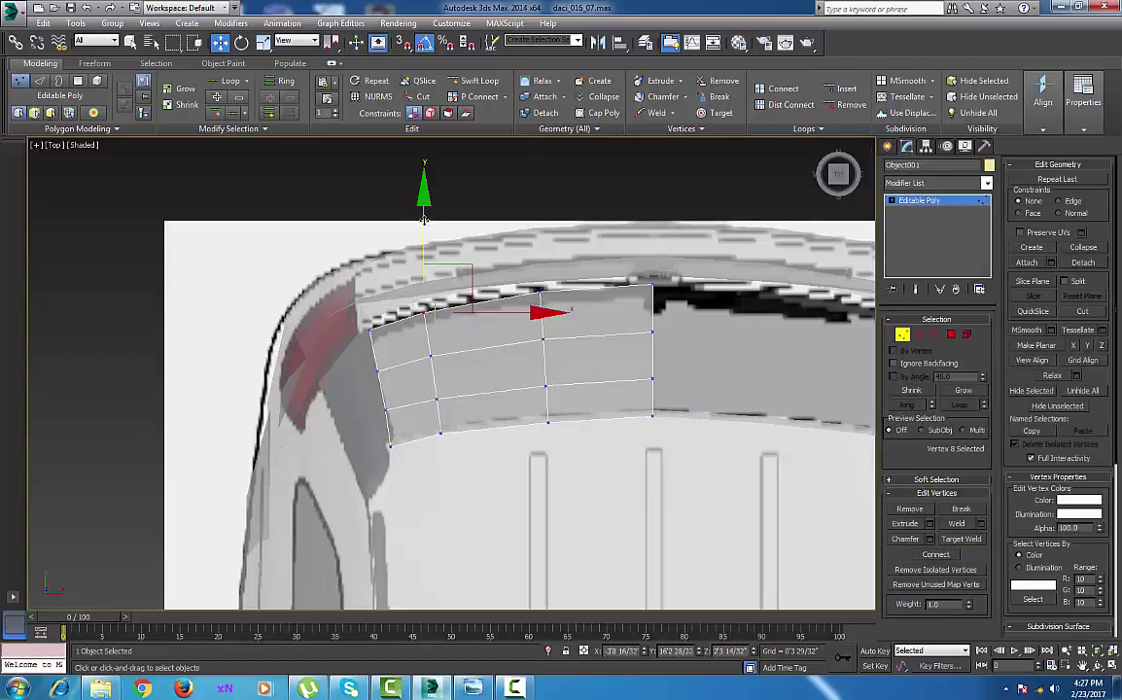
{"action": "left_click", "coordinate": [369, 330]}
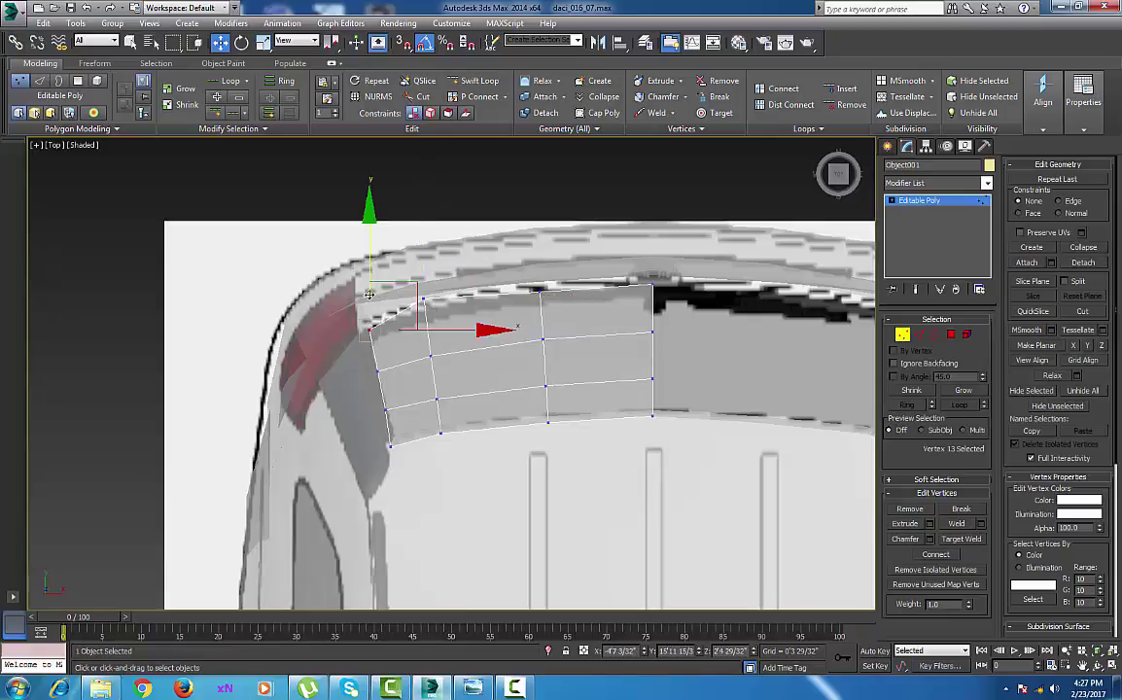
{"action": "left_click", "coordinate": [539, 290]}
{"action": "left_click_drag", "start_coordinate": [541, 233], "coordinate": [541, 224]}
{"action": "left_click", "coordinate": [653, 283]}
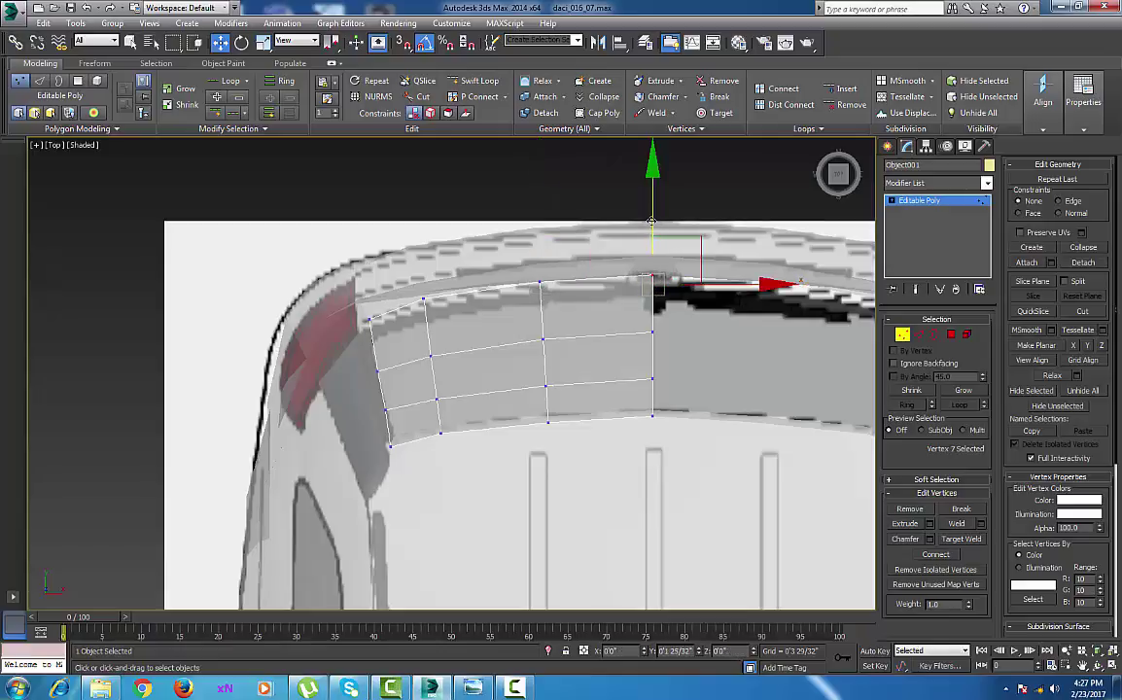
{"action": "left_click_drag", "start_coordinate": [651, 221], "coordinate": [651, 222]}
Select the car body and turn off its see-through display
{"action": "middle_click_drag", "start_coordinate": [643, 321], "coordinate": [719, 326]}
{"action": "scroll", "coordinate": [654, 341], "scroll_direction": "down", "scroll_amount": 5}
{"action": "middle_click_drag", "start_coordinate": [671, 366], "coordinate": [646, 408], "text": "alt"}
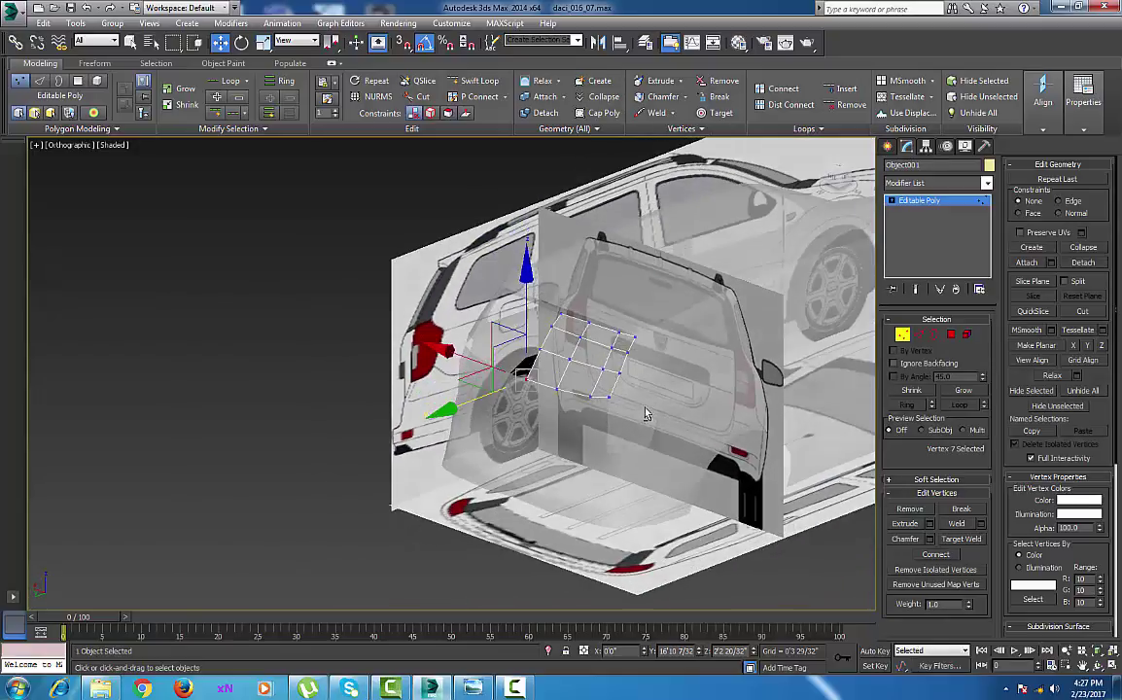
{"action": "scroll", "coordinate": [644, 414], "scroll_direction": "up", "scroll_amount": 4}
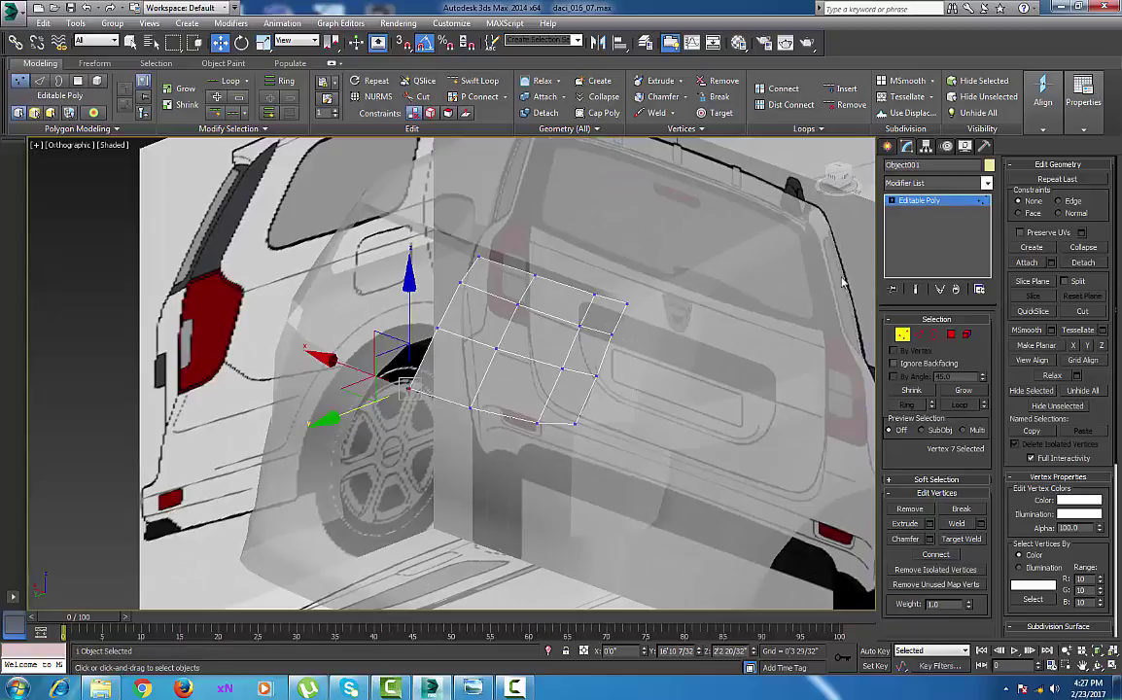
{"action": "left_click", "coordinate": [887, 150]}
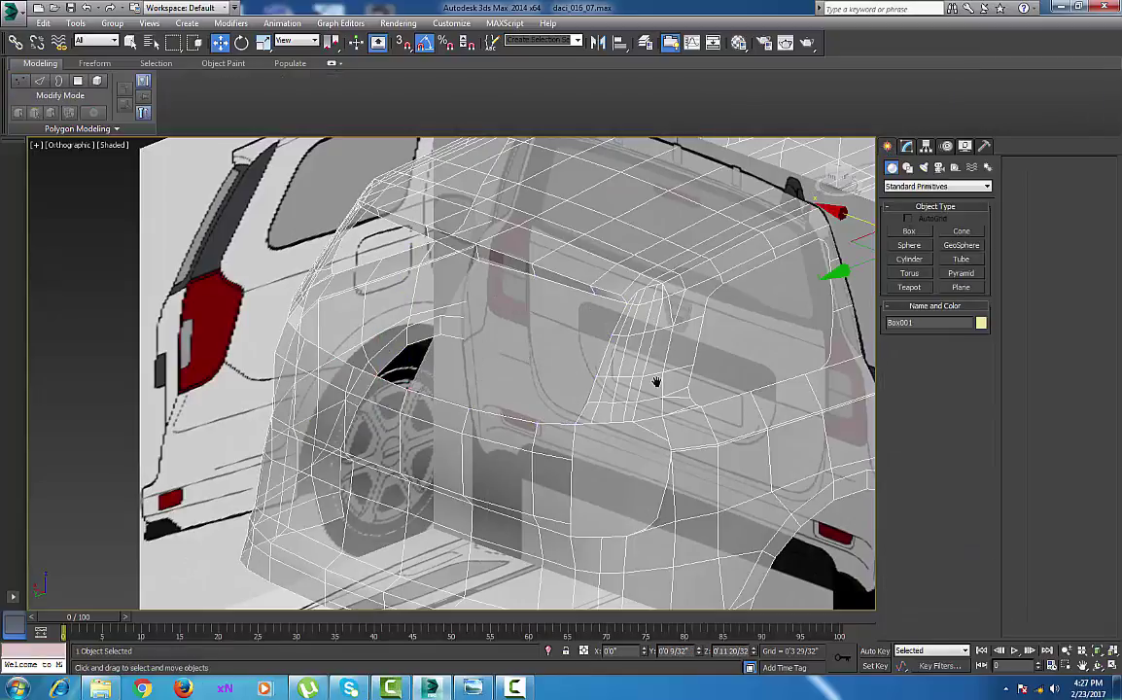
{"action": "scroll", "coordinate": [664, 383], "scroll_direction": "up", "scroll_amount": 4}
{"action": "middle_click_drag", "start_coordinate": [666, 383], "coordinate": [631, 231], "text": "alt"}
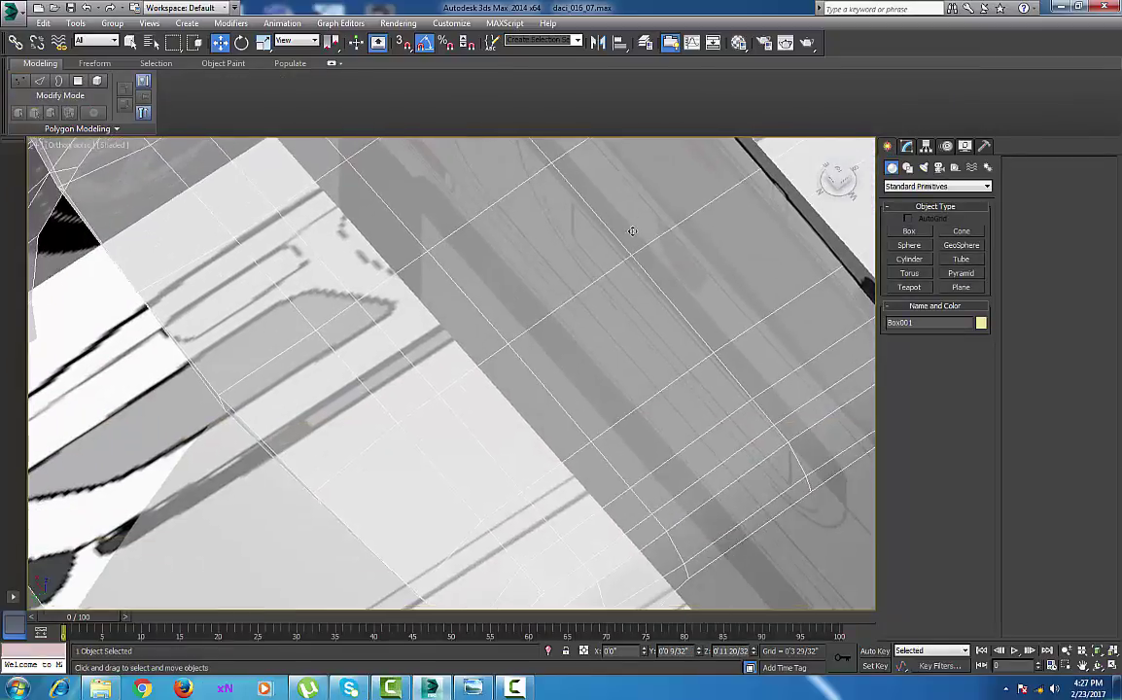
{"action": "scroll", "coordinate": [632, 231], "scroll_direction": "down", "scroll_amount": 6}
{"action": "key", "text": "alt+x"}
Examine the body's rear pillar, roof corner and tail-light area from several angles for uneven surfaces
{"action": "middle_click_drag", "start_coordinate": [559, 350], "coordinate": [656, 422], "text": "alt"}
{"action": "middle_click_drag", "start_coordinate": [600, 374], "coordinate": [540, 295]}
{"action": "scroll", "coordinate": [768, 453], "scroll_direction": "up", "scroll_amount": 4}
{"action": "middle_click_drag", "start_coordinate": [661, 376], "coordinate": [700, 294]}
{"action": "middle_click_drag", "start_coordinate": [699, 413], "coordinate": [600, 414], "text": "alt"}
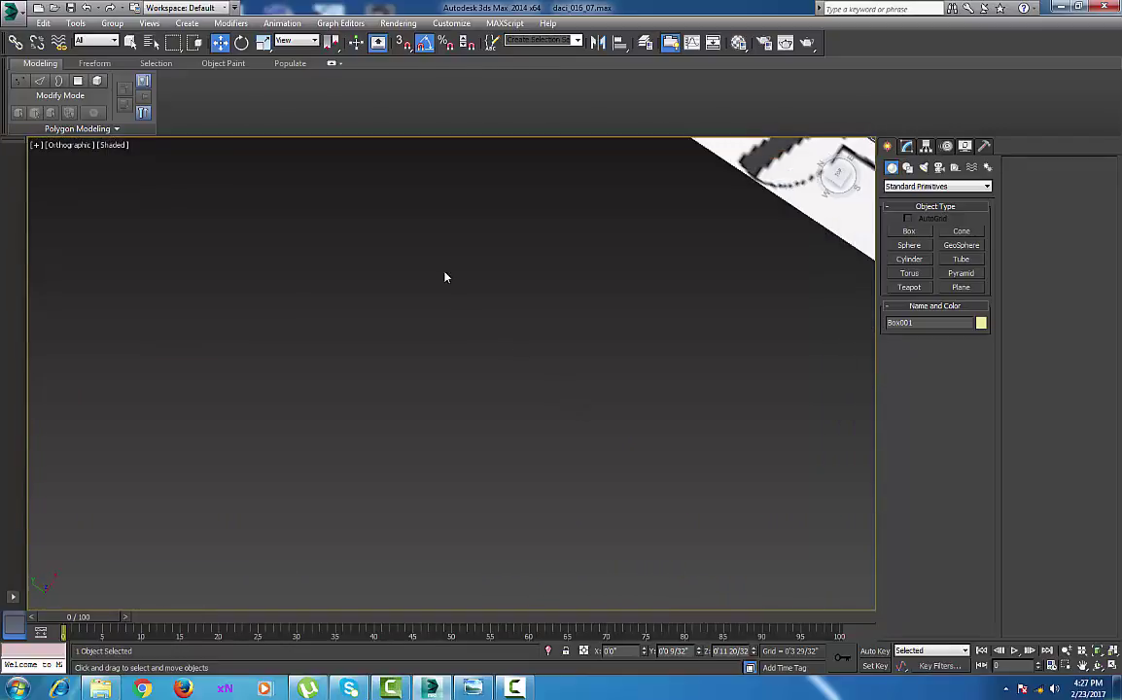
{"action": "scroll", "coordinate": [778, 480], "scroll_direction": "down", "scroll_amount": 2}
{"action": "middle_click_drag", "start_coordinate": [729, 477], "coordinate": [653, 521]}
{"action": "middle_click_drag", "start_coordinate": [661, 321], "coordinate": [744, 526]}
{"action": "middle_click_drag", "start_coordinate": [719, 486], "coordinate": [695, 379], "text": "alt"}
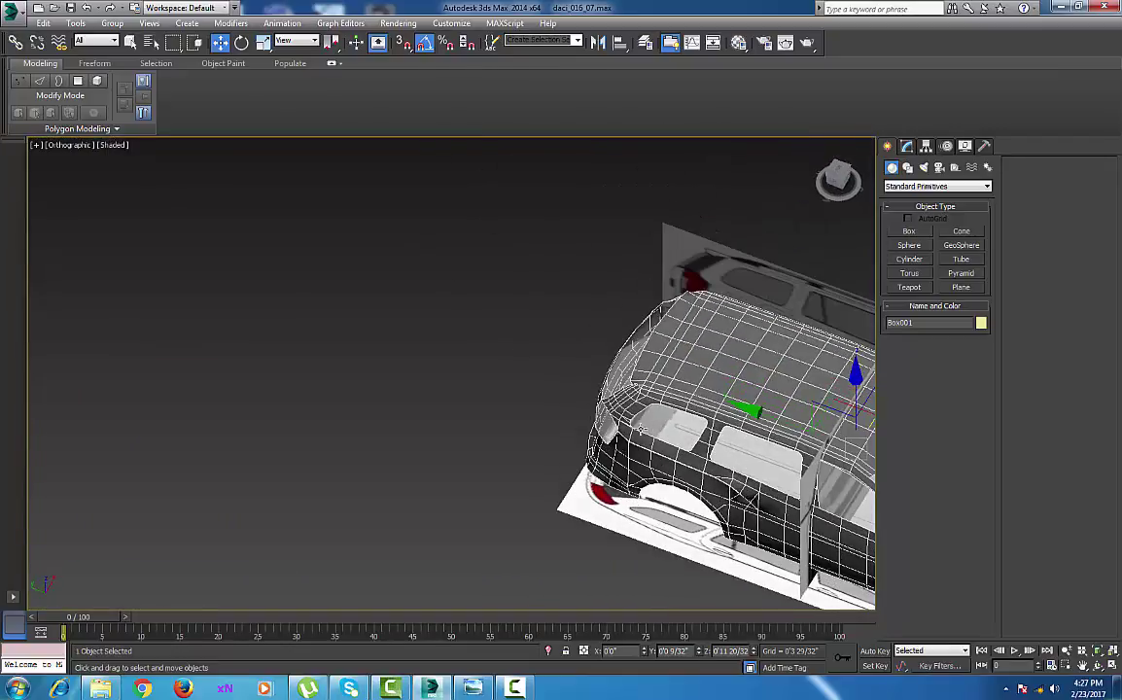
{"action": "scroll", "coordinate": [601, 339], "scroll_direction": "up", "scroll_amount": 5}
{"action": "scroll", "coordinate": [601, 339], "scroll_direction": "up", "scroll_amount": 3}
{"action": "middle_click_drag", "start_coordinate": [600, 339], "coordinate": [558, 398]}
{"action": "scroll", "coordinate": [611, 440], "scroll_direction": "up", "scroll_amount": 2}
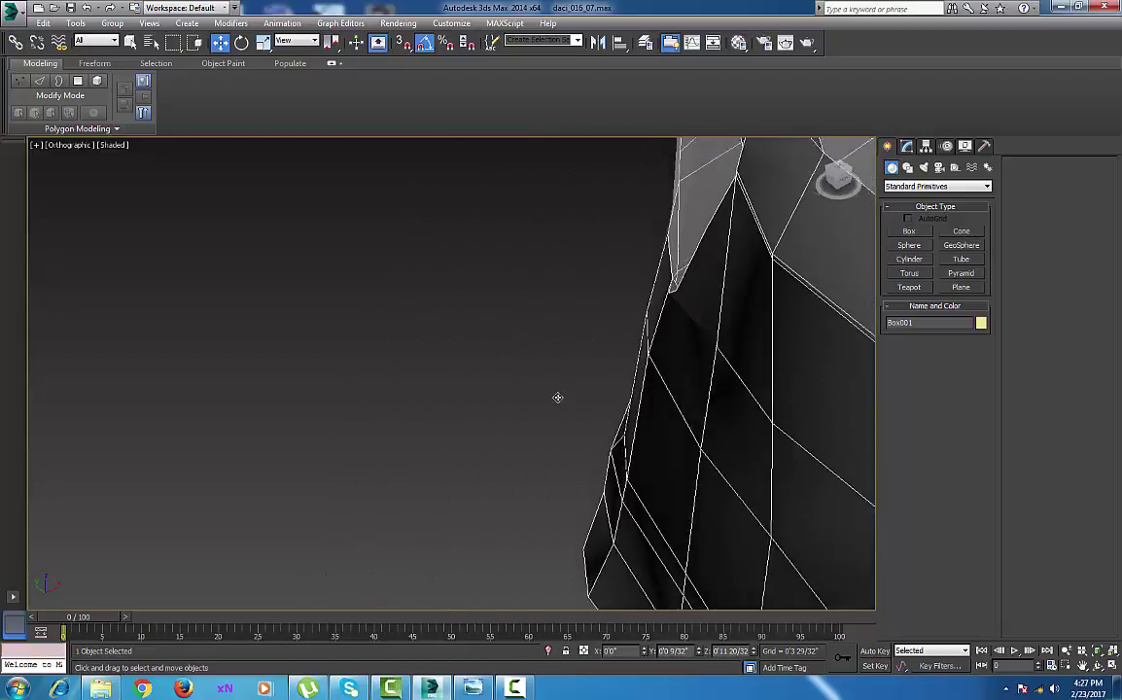
{"action": "middle_click_drag", "start_coordinate": [713, 357], "coordinate": [601, 515]}
{"action": "middle_click_drag", "start_coordinate": [660, 410], "coordinate": [619, 531]}
{"action": "mouse_move", "coordinate": [668, 247]}
{"action": "middle_mouse_down"}
{"action": "mouse_move", "coordinate": [631, 433]}
{"action": "mouse_move", "coordinate": [604, 445]}
{"action": "middle_mouse_up"}
{"action": "middle_click_drag", "start_coordinate": [612, 378], "coordinate": [712, 163]}
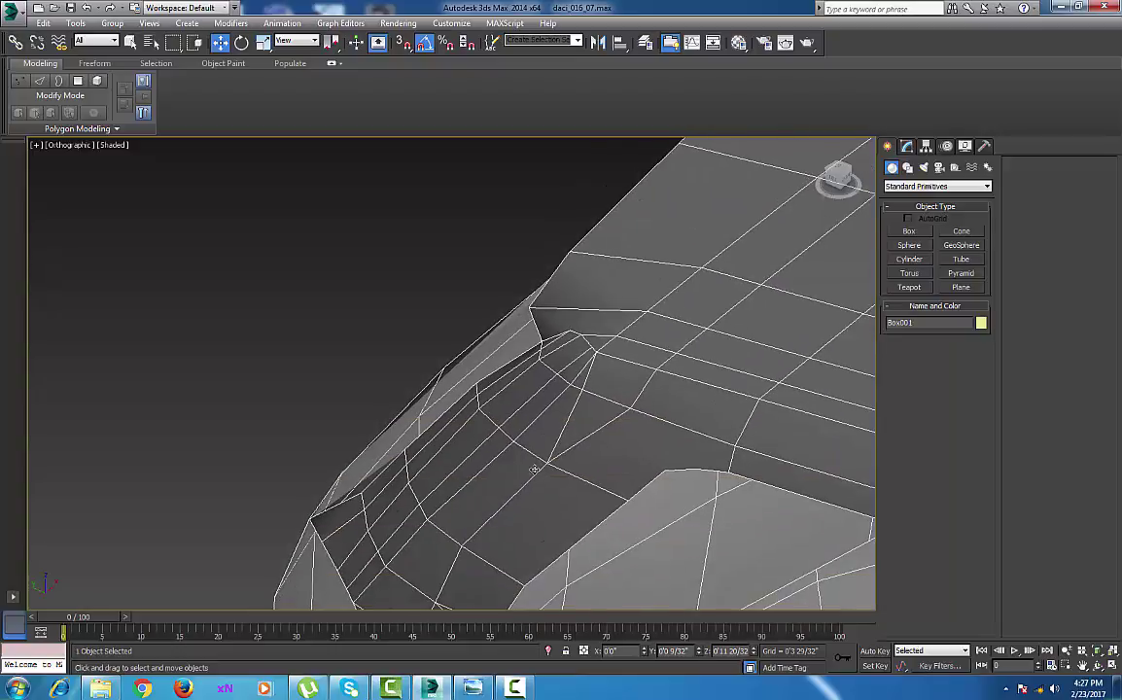
{"action": "middle_click_drag", "start_coordinate": [533, 469], "coordinate": [624, 379]}
{"action": "mouse_move", "coordinate": [517, 422]}
{"action": "middle_mouse_down", "text": "alt"}
{"action": "mouse_move", "coordinate": [603, 474]}
{"action": "mouse_move", "coordinate": [626, 278]}
{"action": "middle_mouse_up", "text": "alt"}
{"action": "middle_click_drag", "start_coordinate": [580, 591], "coordinate": [610, 288]}
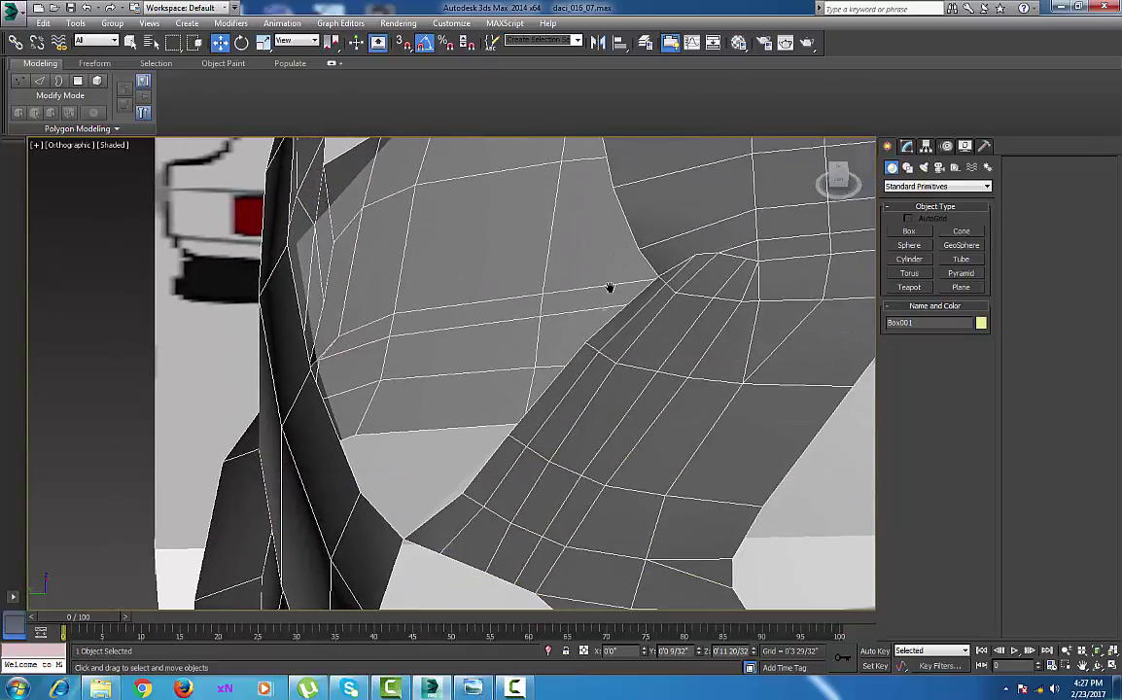
Switch to the left view of the rear pillar and open the body's base mesh for vertex editing
{"action": "key", "text": "l"}
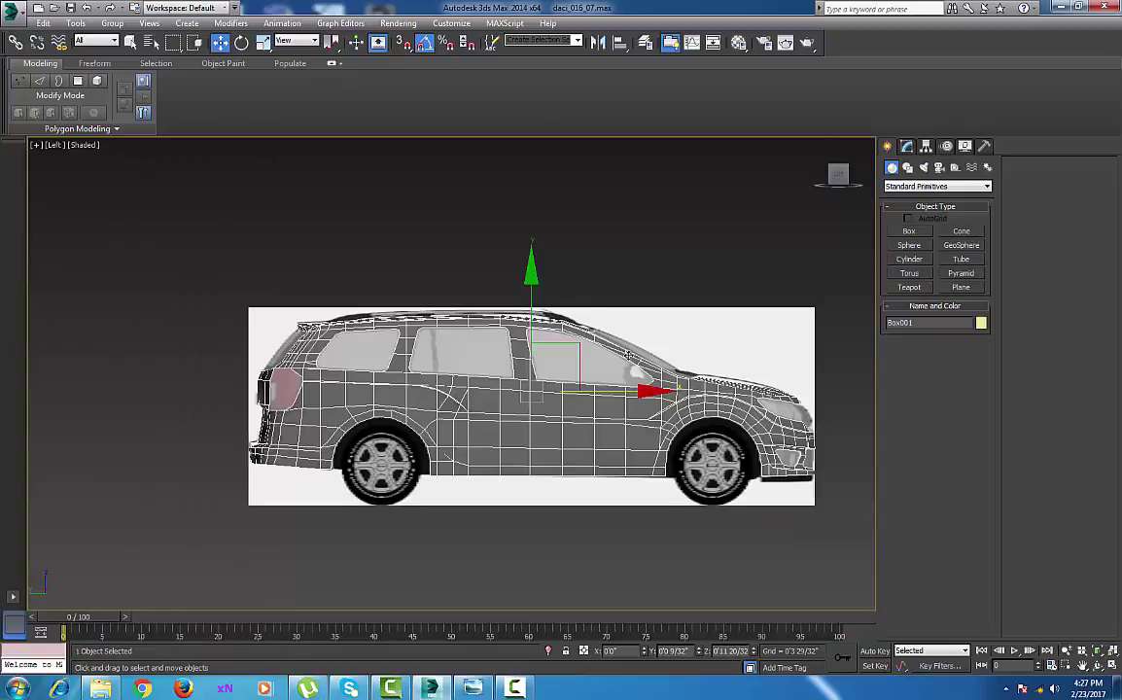
{"action": "key", "text": "z"}
{"action": "middle_click_drag", "start_coordinate": [232, 377], "coordinate": [598, 432]}
{"action": "scroll", "coordinate": [473, 334], "scroll_direction": "up", "scroll_amount": 3}
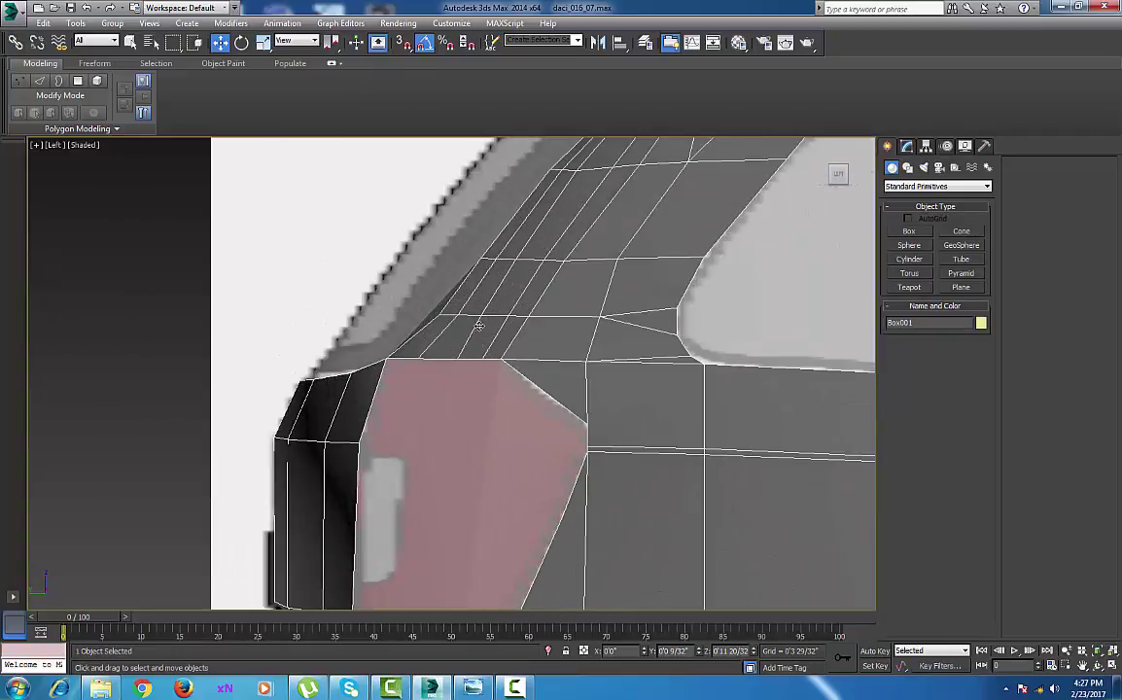
{"action": "left_click", "coordinate": [906, 146]}
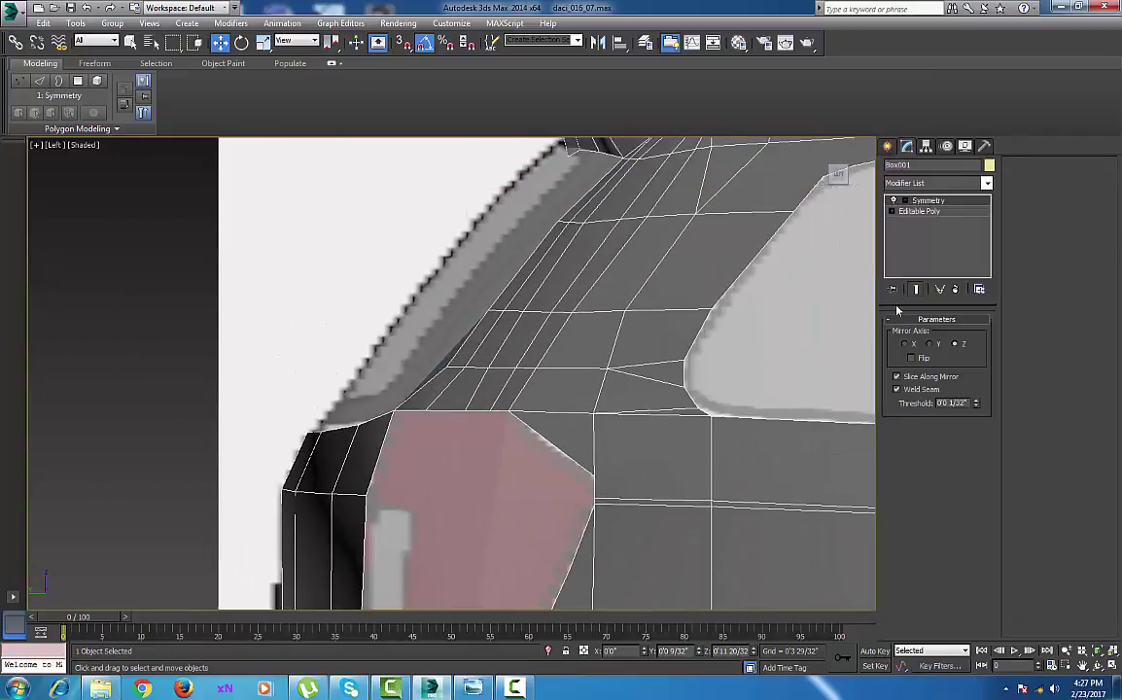
{"action": "left_click", "coordinate": [918, 211]}
{"action": "key", "text": "1"}
Try to move a vertex of the rear pillar horizontally toward the rear in the left view
{"action": "middle_click_drag", "start_coordinate": [442, 429], "coordinate": [458, 425]}
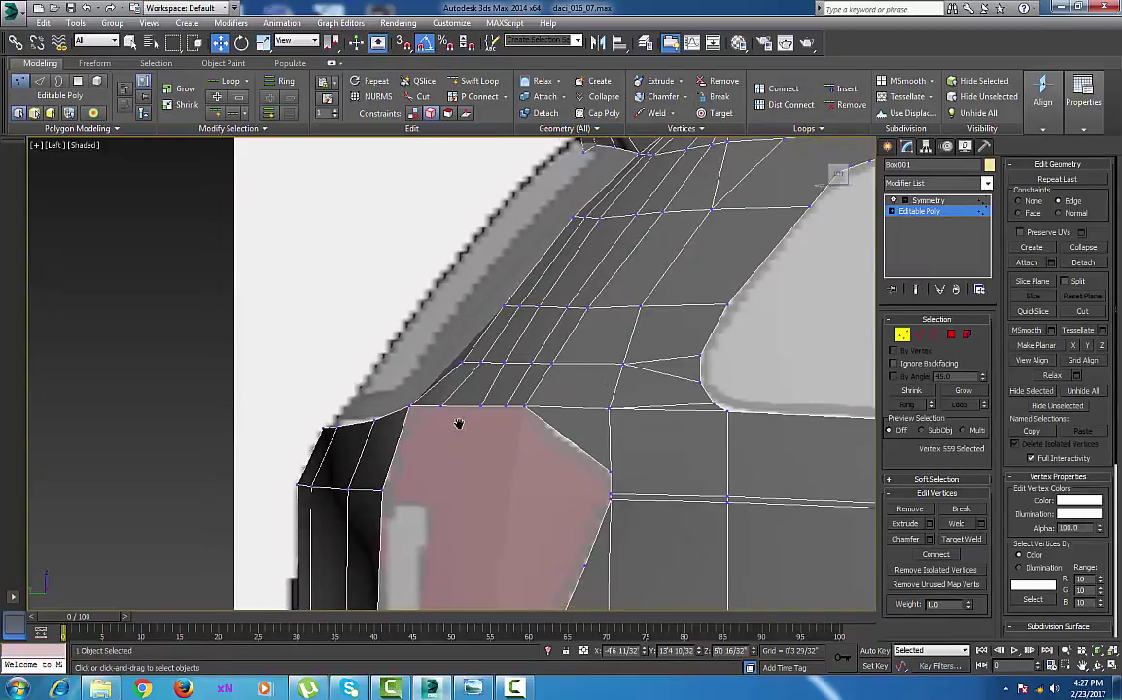
{"action": "scroll", "coordinate": [456, 425], "scroll_direction": "up", "scroll_amount": 3}
{"action": "left_click", "coordinate": [479, 302]}
{"action": "left_click_drag", "start_coordinate": [579, 302], "coordinate": [557, 300]}
{"action": "key", "text": "ctrl+z"}
Raise the vertices in the rear pillar's lower cross rows, just above the tail-light opening, slightly to smooth the surface
{"action": "middle_click_drag", "start_coordinate": [605, 285], "coordinate": [672, 273]}
{"action": "scroll", "coordinate": [596, 306], "scroll_direction": "down", "scroll_amount": 3}
{"action": "left_click", "coordinate": [523, 265]}
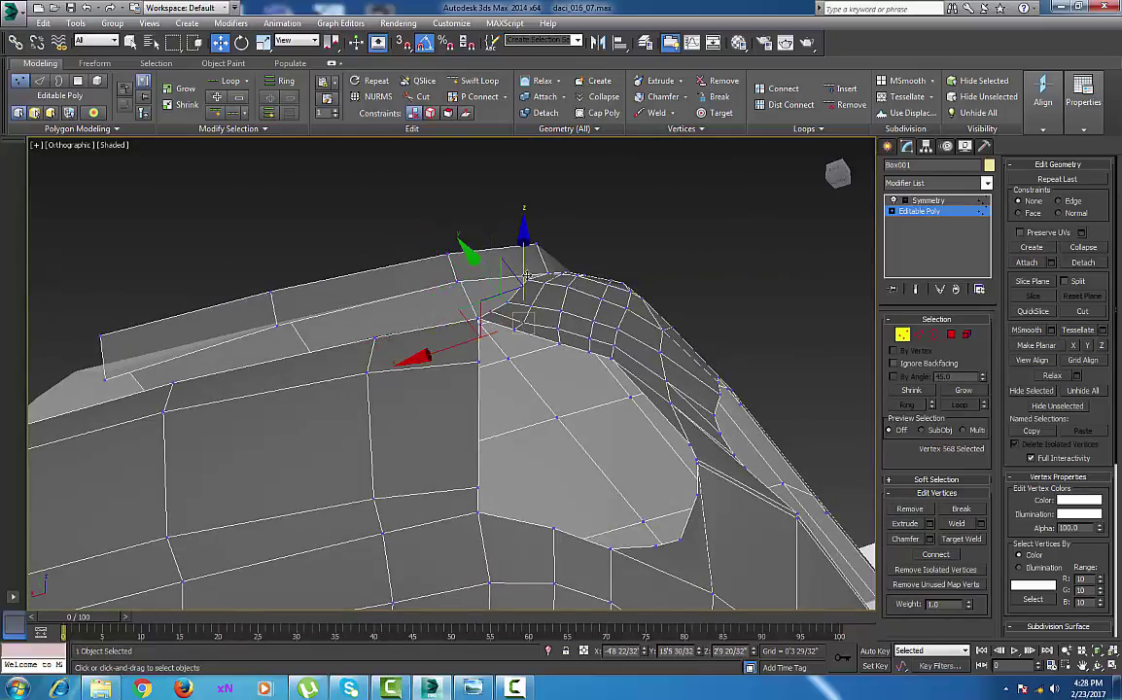
{"action": "left_click_drag", "start_coordinate": [523, 263], "coordinate": [559, 330]}
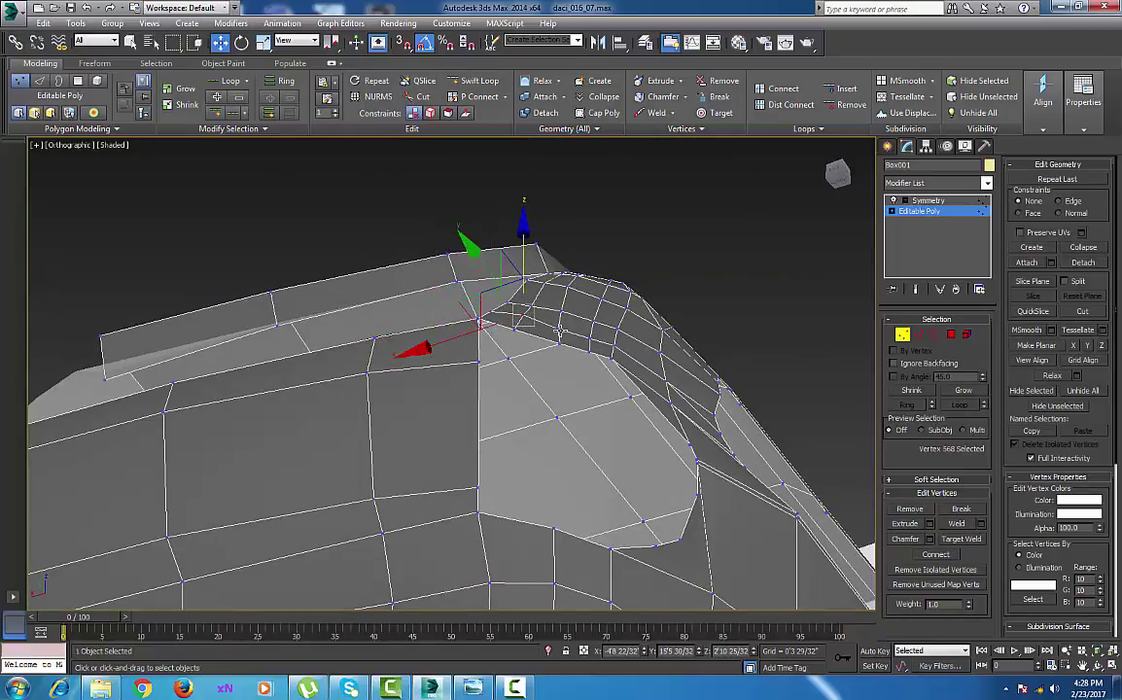
{"action": "left_click", "coordinate": [555, 277]}
{"action": "left_click_drag", "start_coordinate": [557, 274], "coordinate": [532, 244]}
{"action": "left_click", "coordinate": [591, 282]}
{"action": "left_click", "coordinate": [594, 321]}
{"action": "left_click", "coordinate": [562, 257]}
{"action": "left_click", "coordinate": [532, 307]}
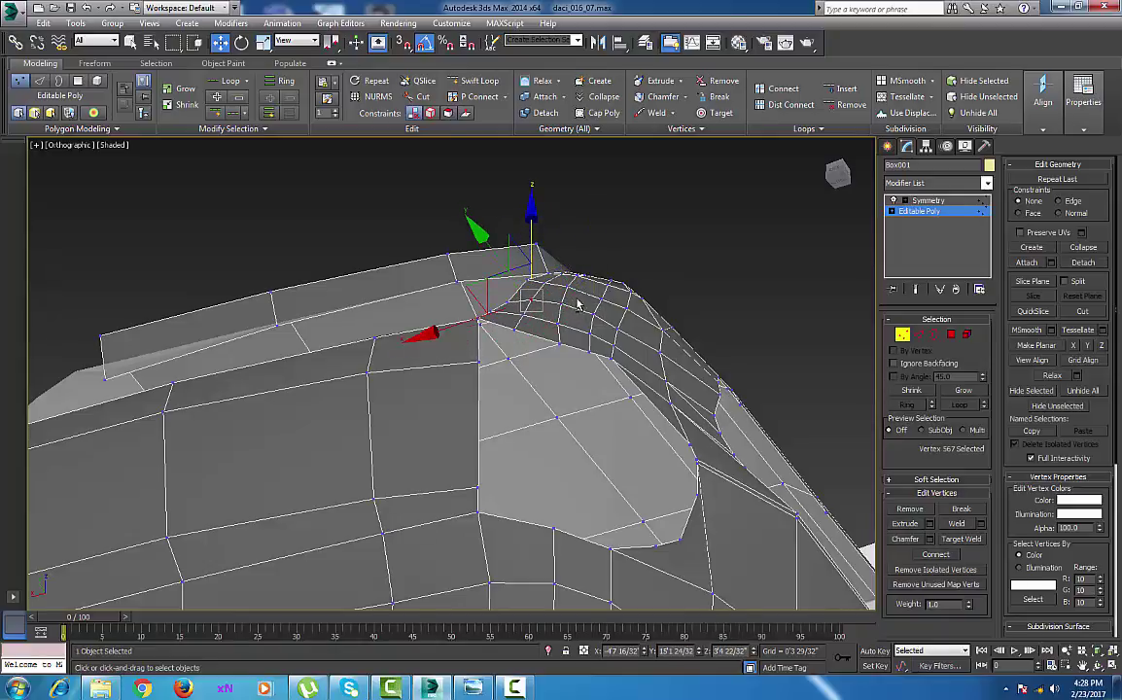
Adjust the heights of the vertices in the rear pillar's middle and upper cross rows to round its surface
{"action": "mouse_move", "coordinate": [578, 304]}
{"action": "middle_mouse_down", "text": "alt"}
{"action": "mouse_move", "coordinate": [529, 314]}
{"action": "mouse_move", "coordinate": [562, 315]}
{"action": "middle_mouse_up", "text": "alt"}
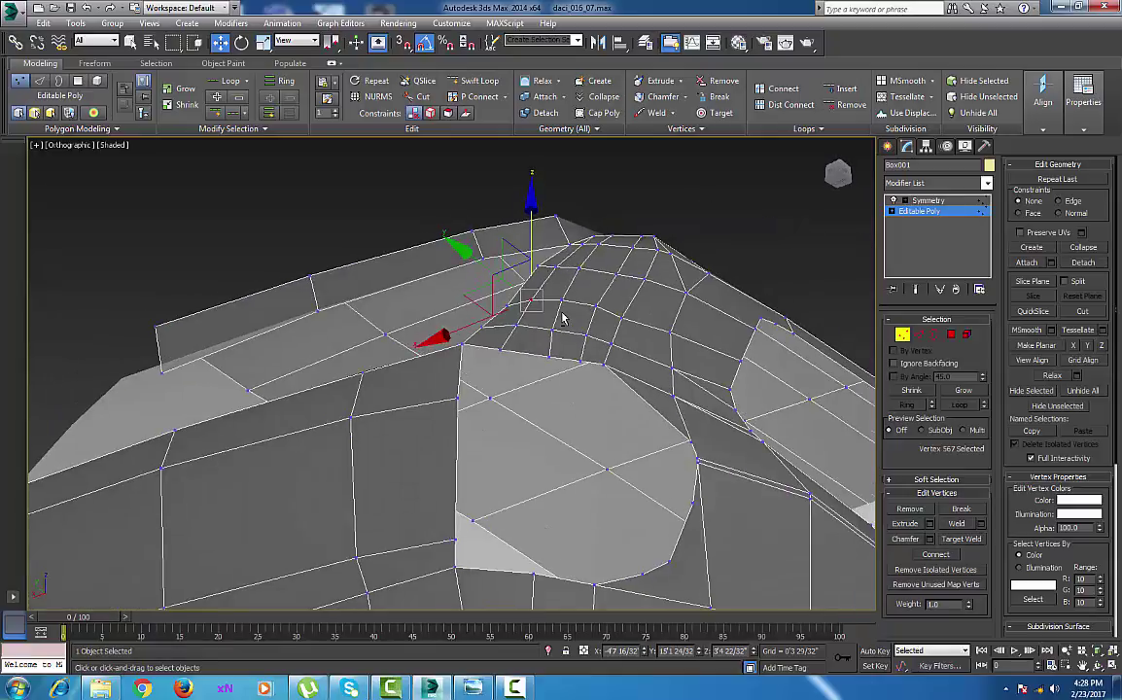
{"action": "left_click", "coordinate": [643, 279]}
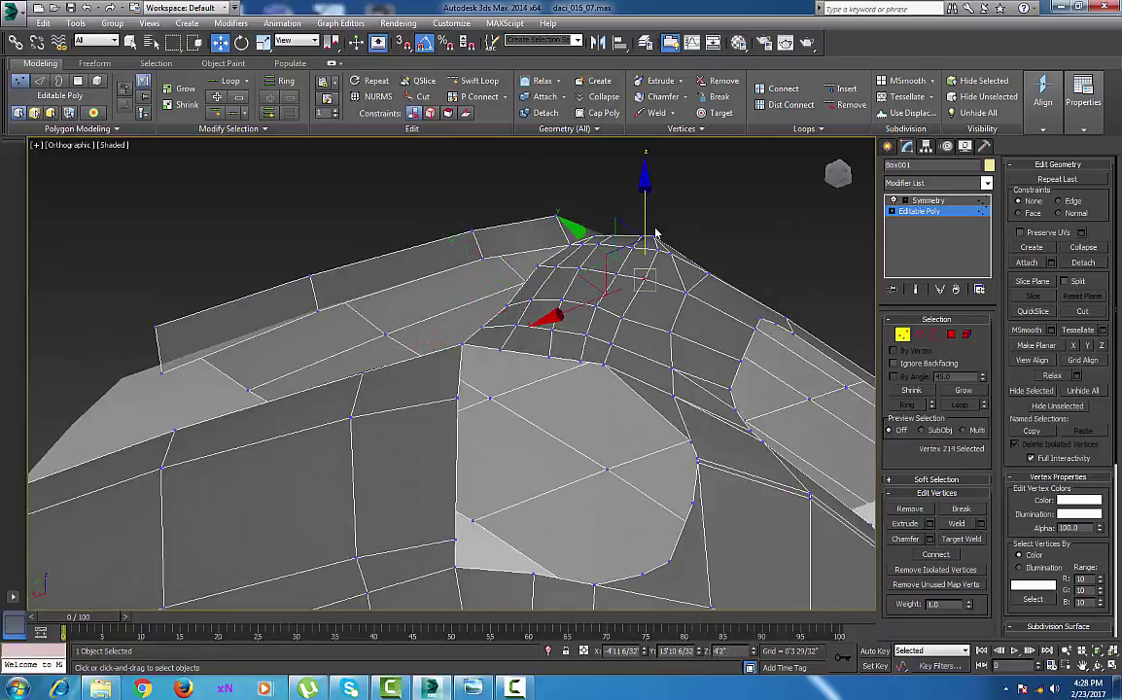
{"action": "left_click", "coordinate": [622, 318]}
{"action": "left_click_drag", "start_coordinate": [623, 261], "coordinate": [556, 207]}
{"action": "left_click", "coordinate": [645, 279]}
{"action": "left_click", "coordinate": [617, 274]}
{"action": "left_click", "coordinate": [581, 268]}
{"action": "left_click", "coordinate": [556, 267]}
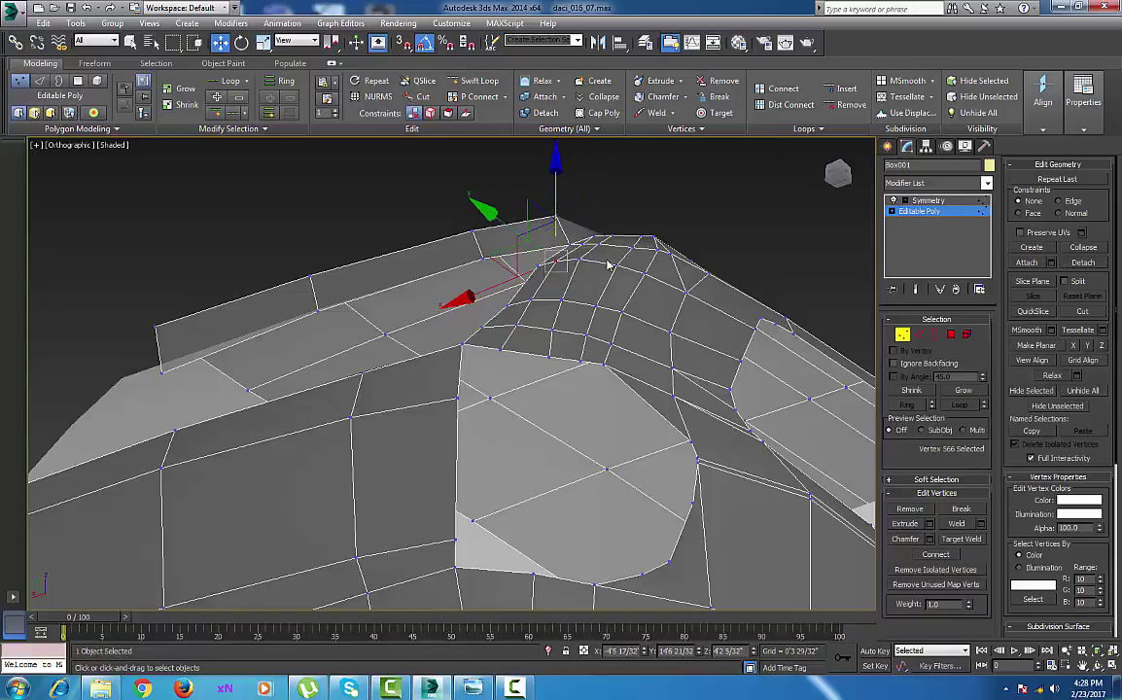
Fine-tune the heights of the vertices in the rear pillar's topmost row, where it meets the roof corner
{"action": "mouse_move", "coordinate": [608, 282]}
{"action": "middle_mouse_down", "text": "alt"}
{"action": "mouse_move", "coordinate": [611, 295]}
{"action": "mouse_move", "coordinate": [622, 289]}
{"action": "middle_mouse_up", "text": "alt"}
{"action": "left_click", "coordinate": [630, 234]}
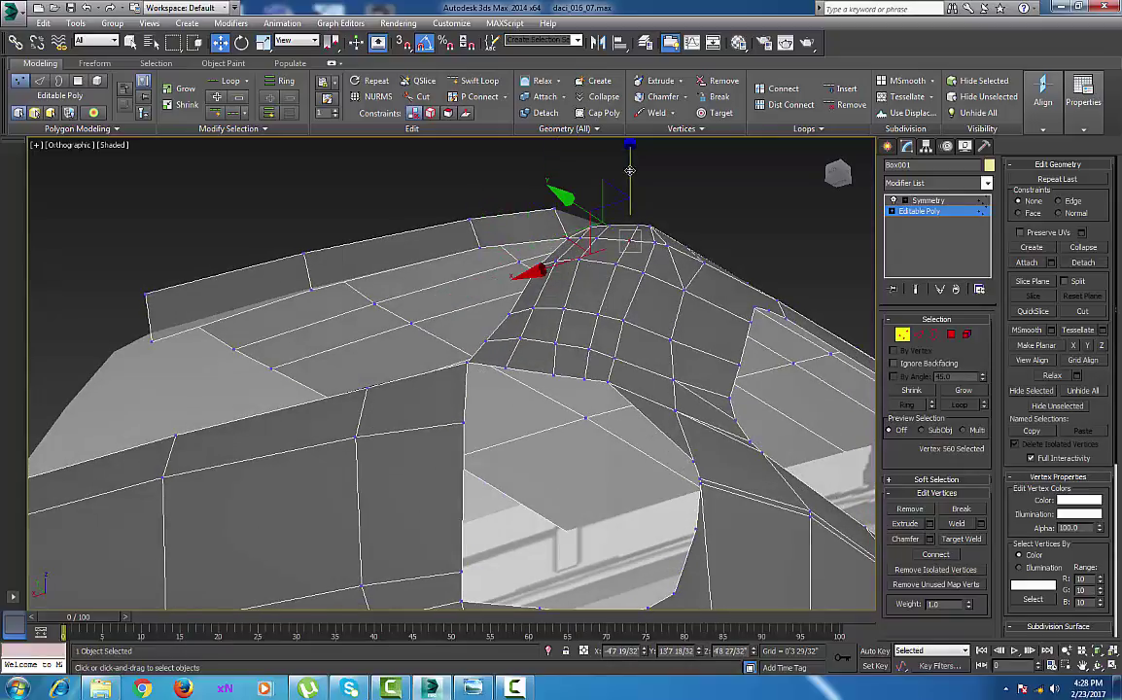
{"action": "left_click", "coordinate": [597, 235]}
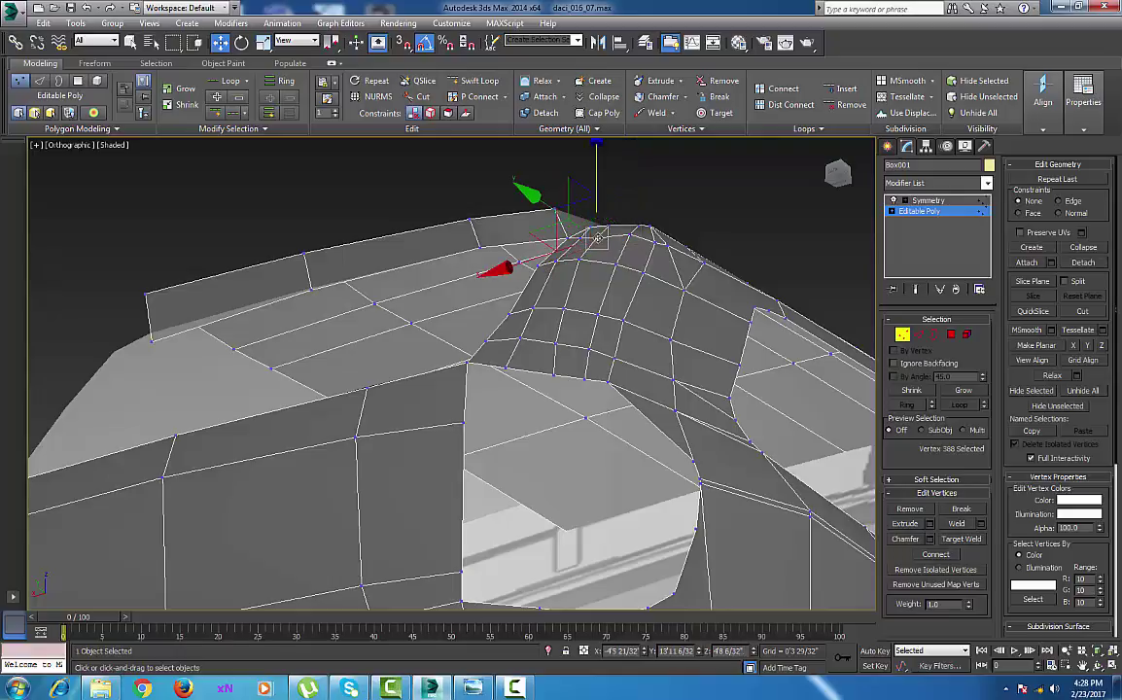
{"action": "left_click_drag", "start_coordinate": [595, 181], "coordinate": [582, 187]}
{"action": "left_click", "coordinate": [579, 234]}
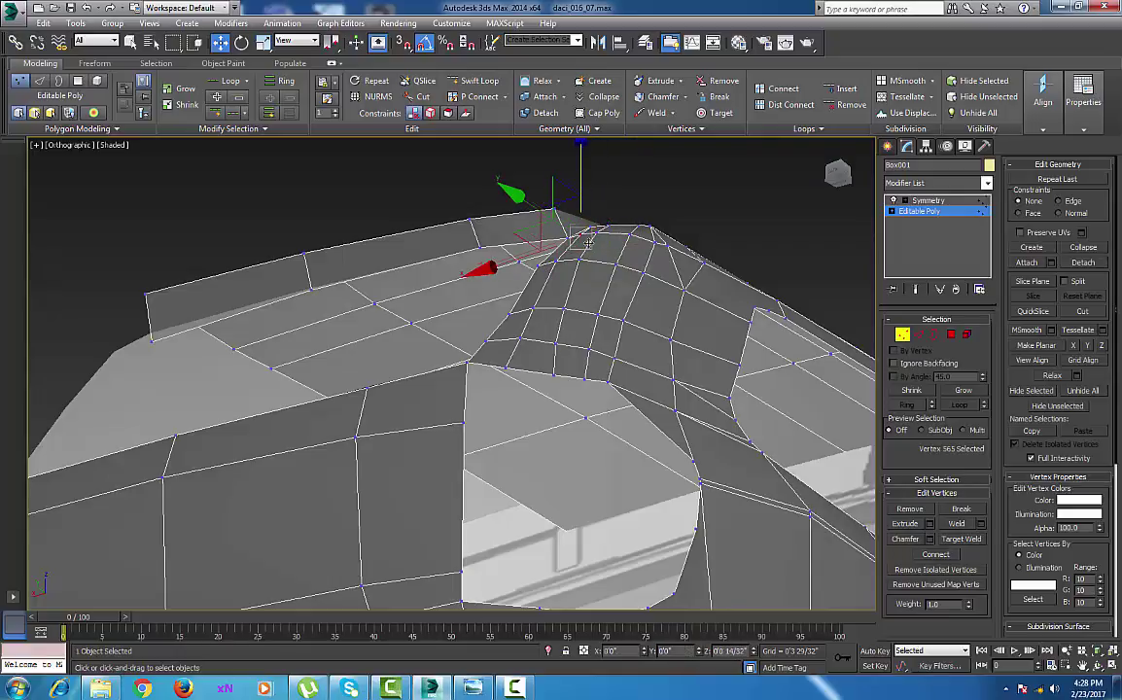
Move the roof's rear-edge vertex at the corner and its inner neighbour slightly forward
{"action": "middle_click_drag", "start_coordinate": [589, 242], "coordinate": [553, 217], "text": "alt"}
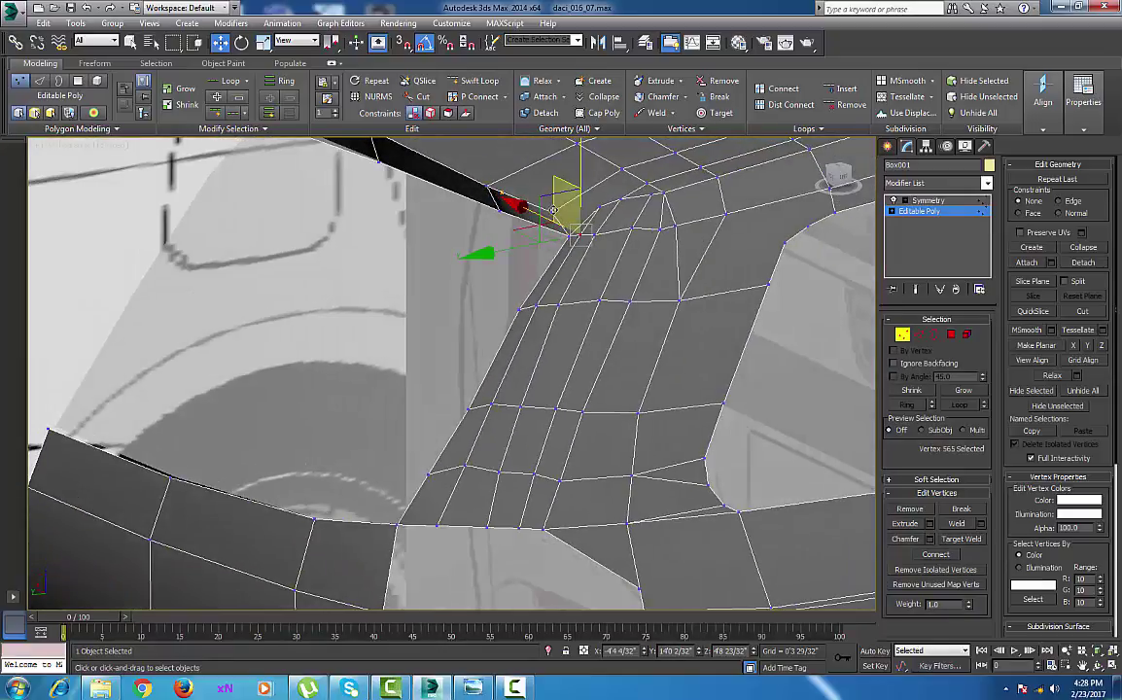
{"action": "left_click", "coordinate": [552, 210]}
{"action": "middle_click_drag", "start_coordinate": [566, 278], "coordinate": [516, 287], "text": "alt"}
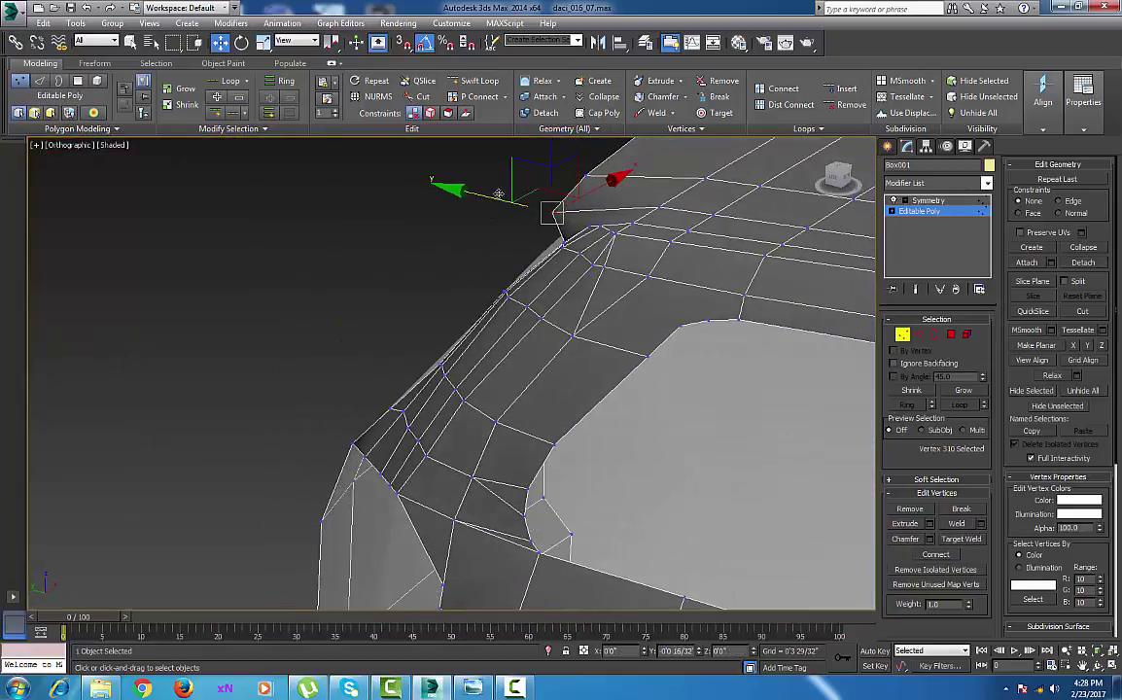
{"action": "left_click_drag", "start_coordinate": [499, 198], "coordinate": [522, 214]}
{"action": "middle_click_drag", "start_coordinate": [587, 229], "coordinate": [729, 253], "text": "alt"}
{"action": "middle_click_drag", "start_coordinate": [647, 275], "coordinate": [513, 285], "text": "alt"}
{"action": "left_click", "coordinate": [470, 298]}
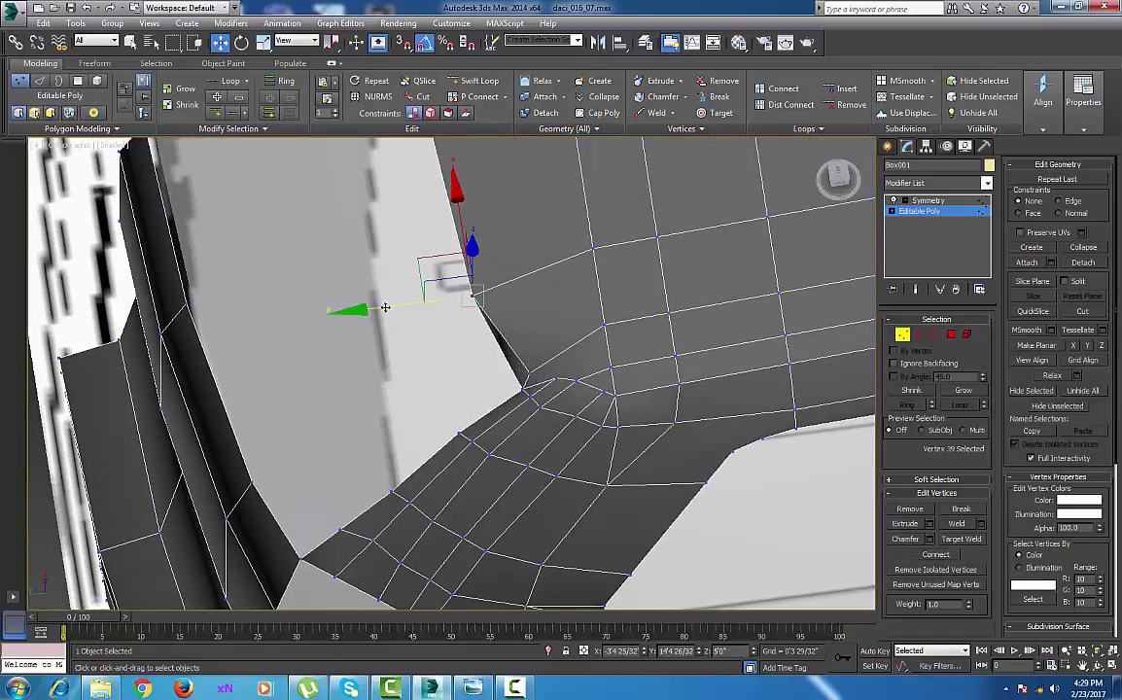
{"action": "left_click_drag", "start_coordinate": [385, 307], "coordinate": [403, 308]}
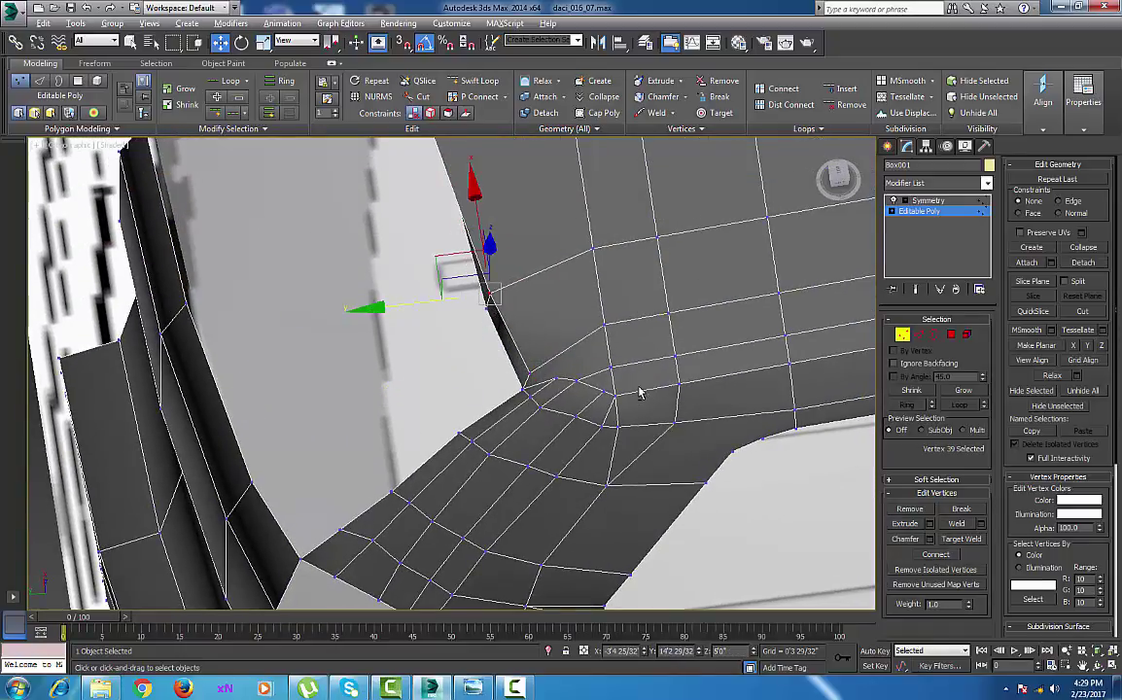
Insert an edge loop across the roof with SwiftLoop, running parallel to and just ahead of its rear edge
{"action": "middle_click_drag", "start_coordinate": [638, 393], "coordinate": [619, 383], "text": "alt"}
{"action": "scroll", "coordinate": [565, 386], "scroll_direction": "up", "scroll_amount": 2}
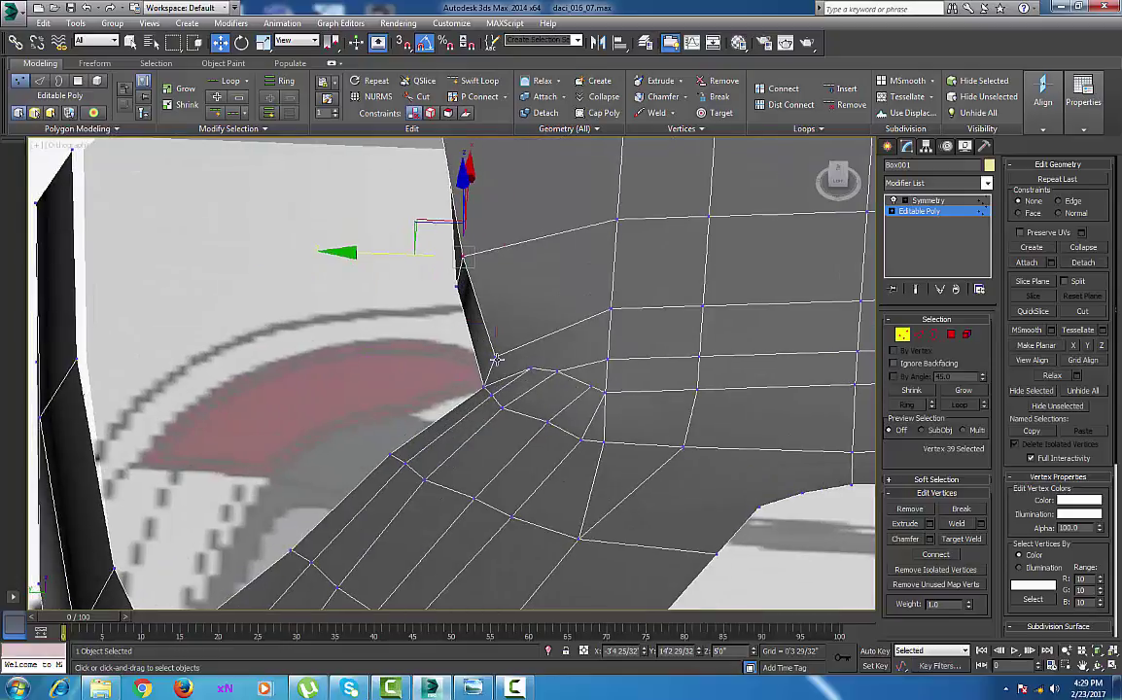
{"action": "left_click", "coordinate": [496, 359]}
{"action": "left_click", "coordinate": [531, 368], "text": "ctrl"}
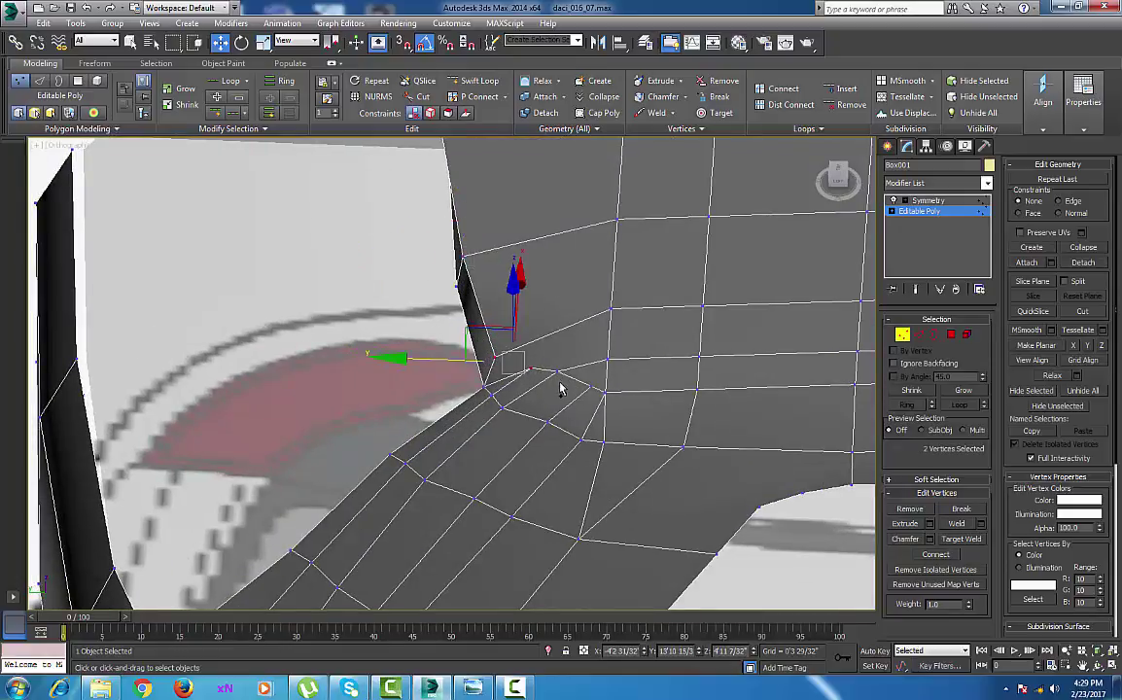
{"action": "middle_click_drag", "start_coordinate": [565, 382], "coordinate": [597, 392]}
{"action": "left_click", "coordinate": [475, 81]}
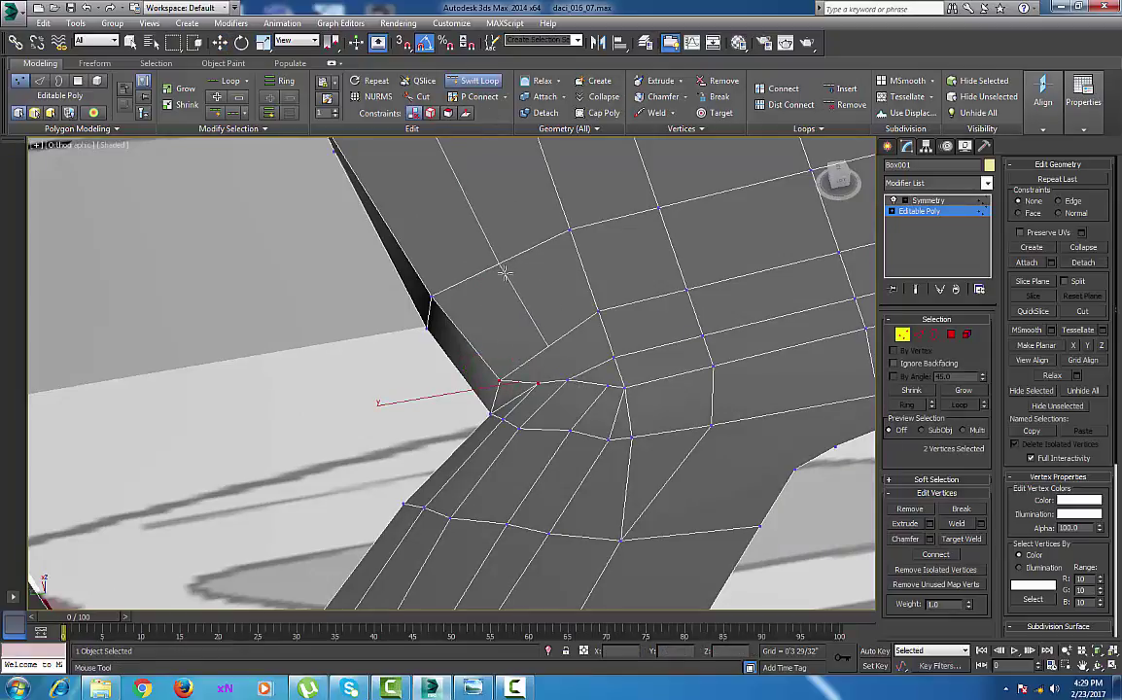
{"action": "left_click", "coordinate": [481, 276]}
{"action": "right_click", "coordinate": [483, 277]}
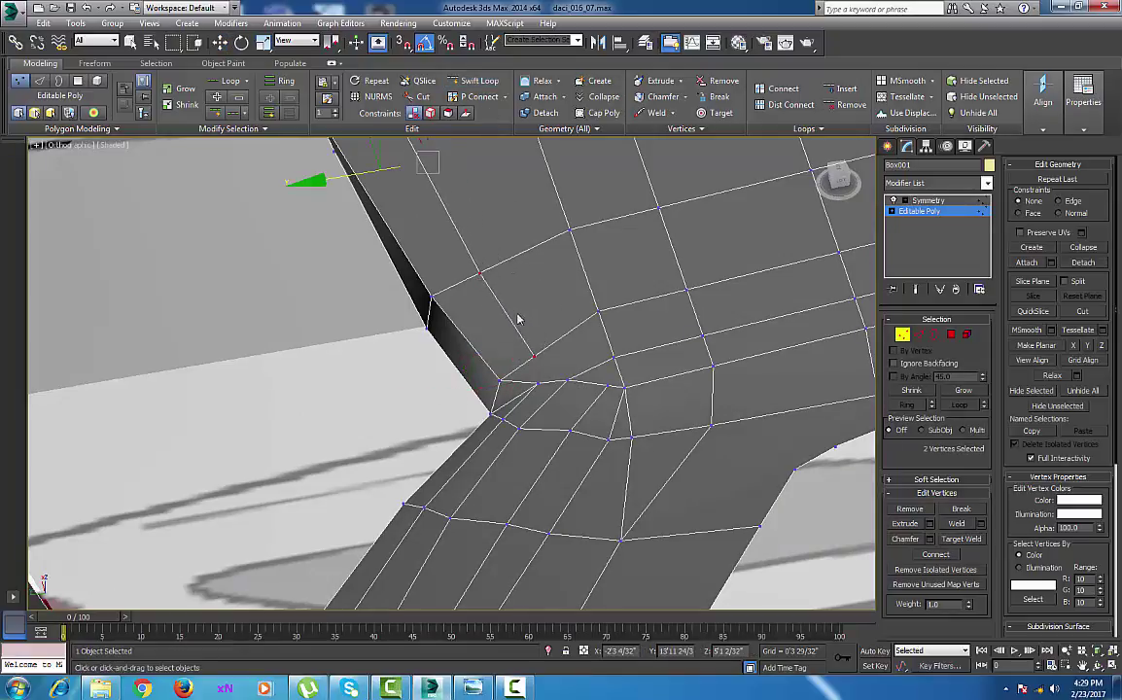
Move the lower vertex of the roof's rear lip, next to the pillar corner, rearward
{"action": "left_click", "coordinate": [538, 385]}
{"action": "left_click", "coordinate": [535, 358], "text": "ctrl"}
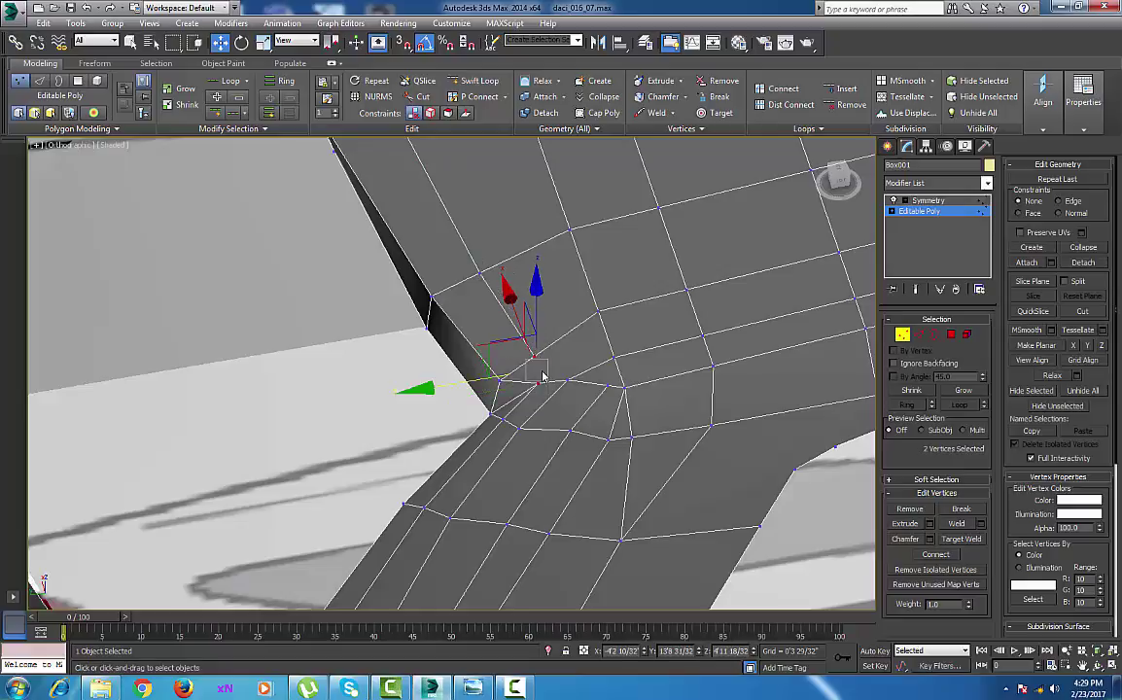
{"action": "mouse_move", "coordinate": [553, 394]}
{"action": "middle_mouse_down"}
{"action": "mouse_move", "coordinate": [561, 387]}
{"action": "mouse_move", "coordinate": [620, 433]}
{"action": "mouse_move", "coordinate": [554, 391]}
{"action": "mouse_move", "coordinate": [571, 350]}
{"action": "mouse_move", "coordinate": [538, 405]}
{"action": "mouse_move", "coordinate": [581, 406]}
{"action": "mouse_move", "coordinate": [556, 401]}
{"action": "mouse_move", "coordinate": [567, 381]}
{"action": "middle_mouse_up"}
{"action": "scroll", "coordinate": [562, 387], "scroll_direction": "down", "scroll_amount": 3}
{"action": "scroll", "coordinate": [547, 412], "scroll_direction": "up", "scroll_amount": 3}
{"action": "left_click", "coordinate": [560, 364]}
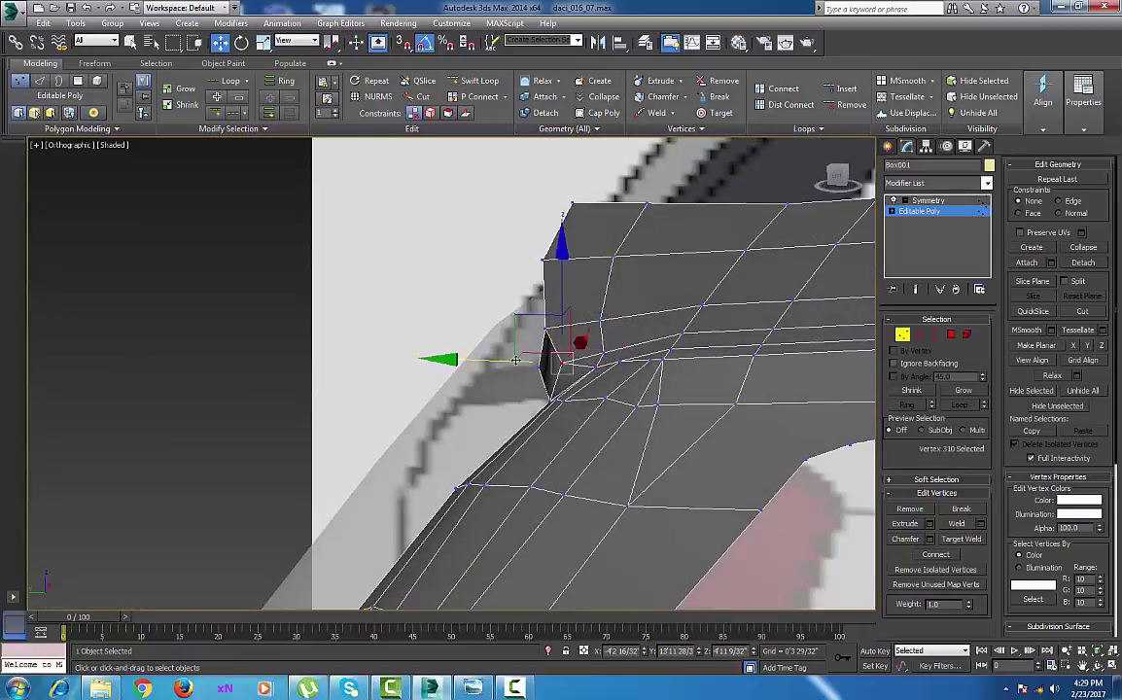
{"action": "left_click_drag", "start_coordinate": [504, 360], "coordinate": [490, 360]}
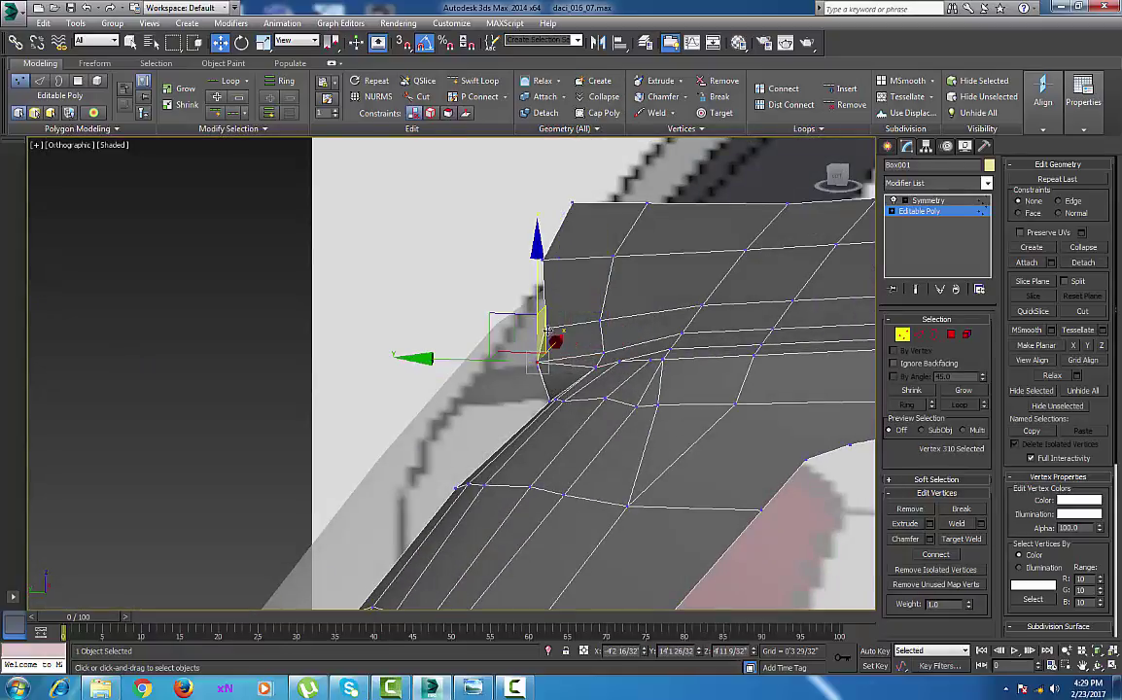
Move the roof's rear-edge vertex above it rearward onto the blueprint's rear window line, working in the top view
{"action": "left_click", "coordinate": [544, 328]}
{"action": "middle_click_drag", "start_coordinate": [541, 368], "coordinate": [589, 416], "text": "alt"}
{"action": "key", "text": "t"}
{"action": "key", "text": "z"}
{"action": "scroll", "coordinate": [581, 416], "scroll_direction": "up", "scroll_amount": 3}
{"action": "scroll", "coordinate": [408, 436], "scroll_direction": "up", "scroll_amount": 4}
{"action": "middle_click_drag", "start_coordinate": [410, 410], "coordinate": [421, 435]}
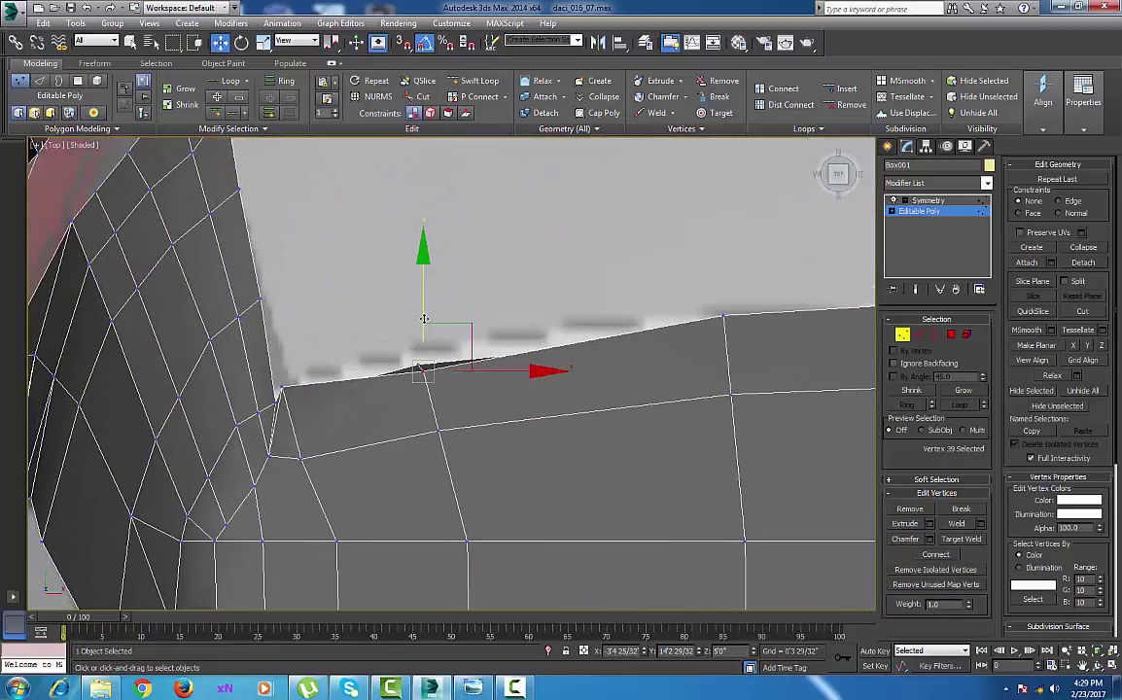
{"action": "left_click_drag", "start_coordinate": [422, 315], "coordinate": [420, 291]}
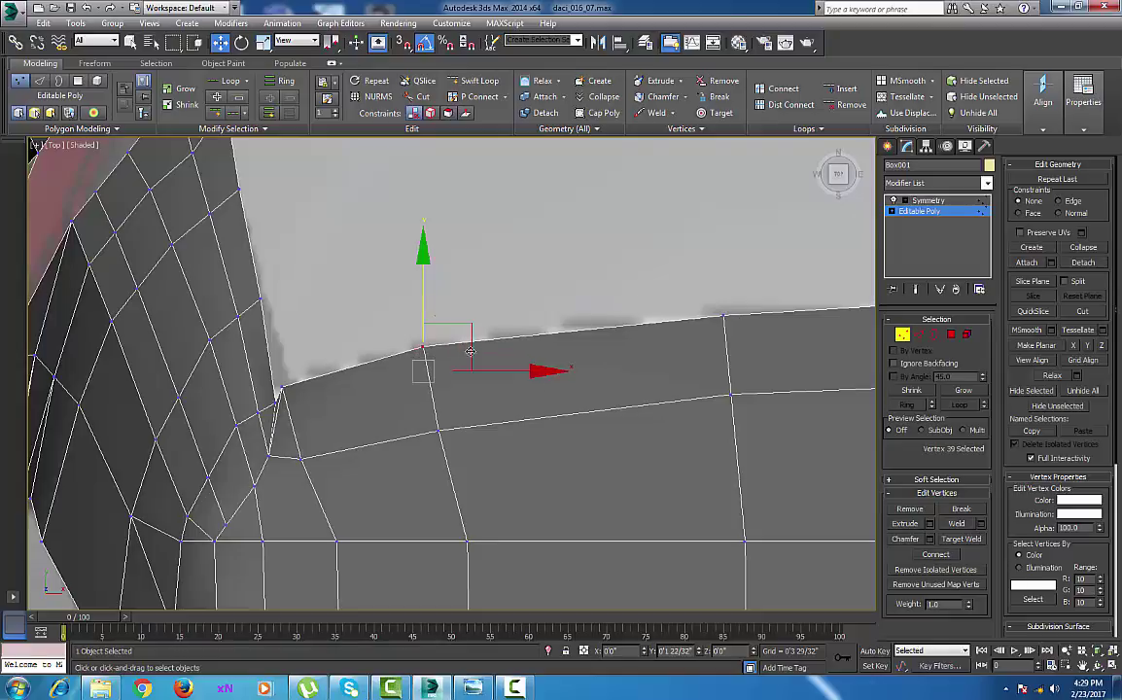
{"action": "scroll", "coordinate": [580, 427], "scroll_direction": "down", "scroll_amount": 3}
{"action": "middle_click_drag", "start_coordinate": [579, 444], "coordinate": [531, 428]}
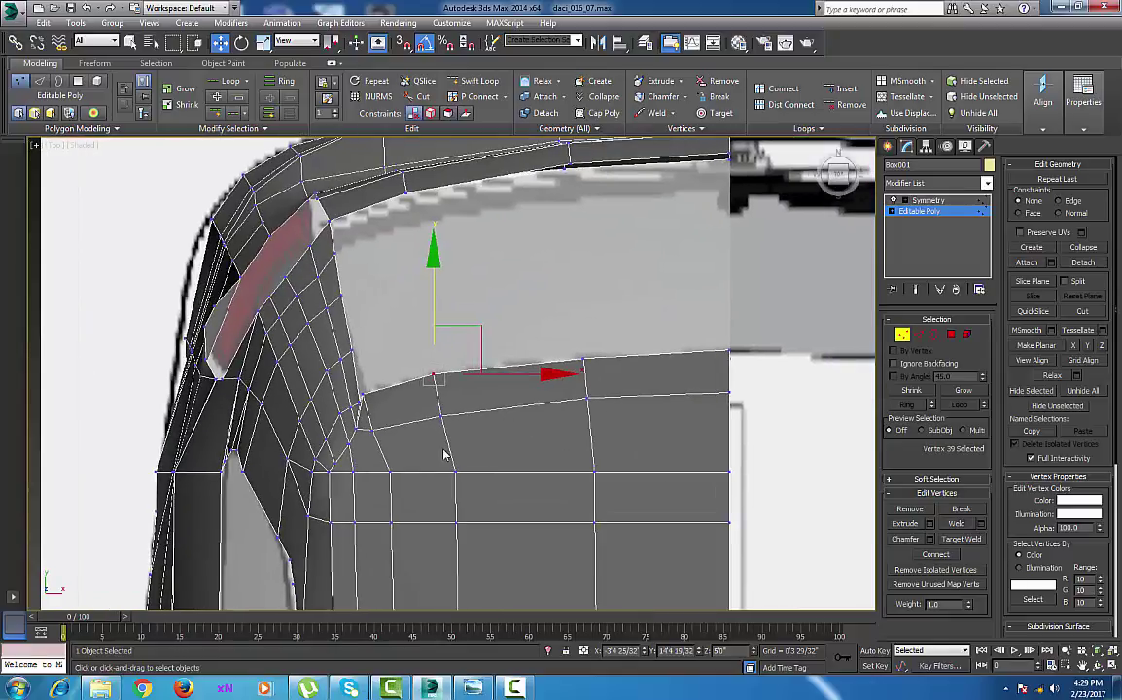
{"action": "scroll", "coordinate": [444, 455], "scroll_direction": "down", "scroll_amount": 4}
Preview the body with NURMS smoothing, examine the roof's rear corner from above and in perspective, and switch the smoothing off
{"action": "right_click", "coordinate": [478, 462]}
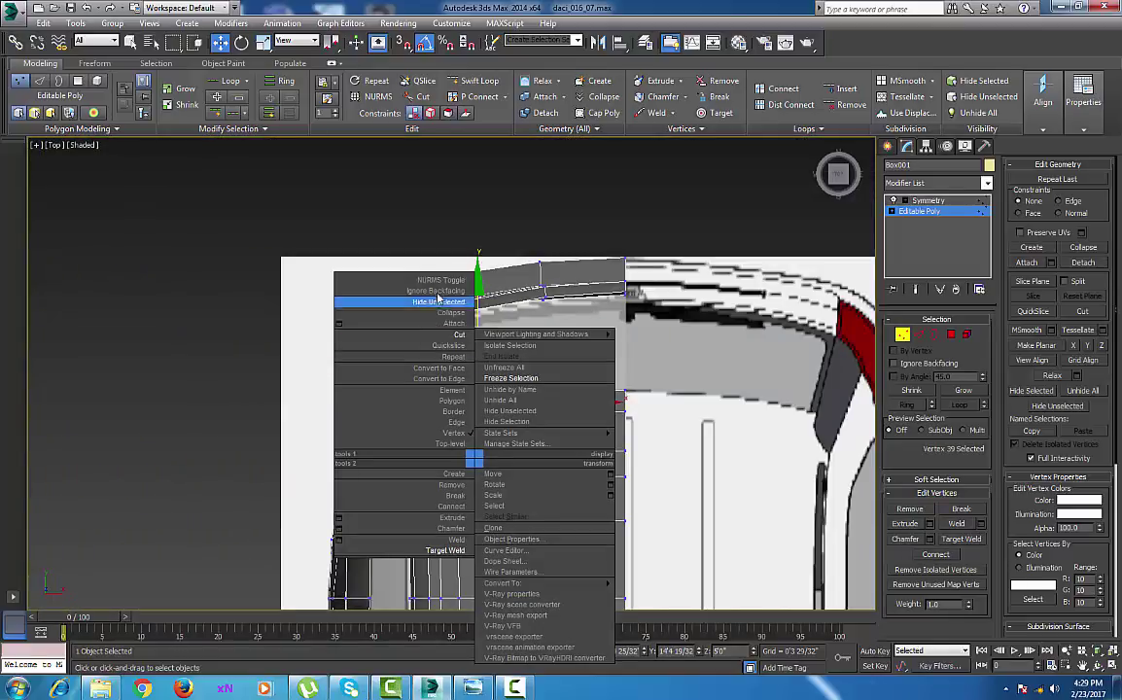
{"action": "left_click", "coordinate": [442, 281]}
{"action": "scroll", "coordinate": [485, 451], "scroll_direction": "up", "scroll_amount": 3}
{"action": "scroll", "coordinate": [484, 454], "scroll_direction": "up", "scroll_amount": 2}
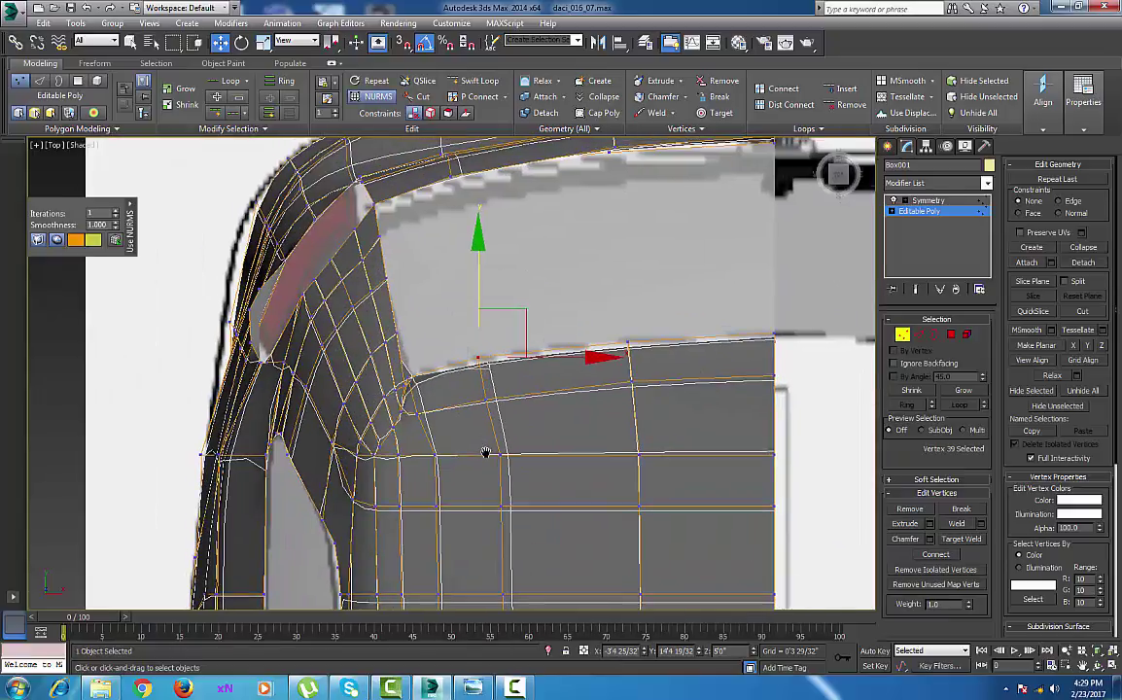
{"action": "scroll", "coordinate": [485, 456], "scroll_direction": "down", "scroll_amount": 3}
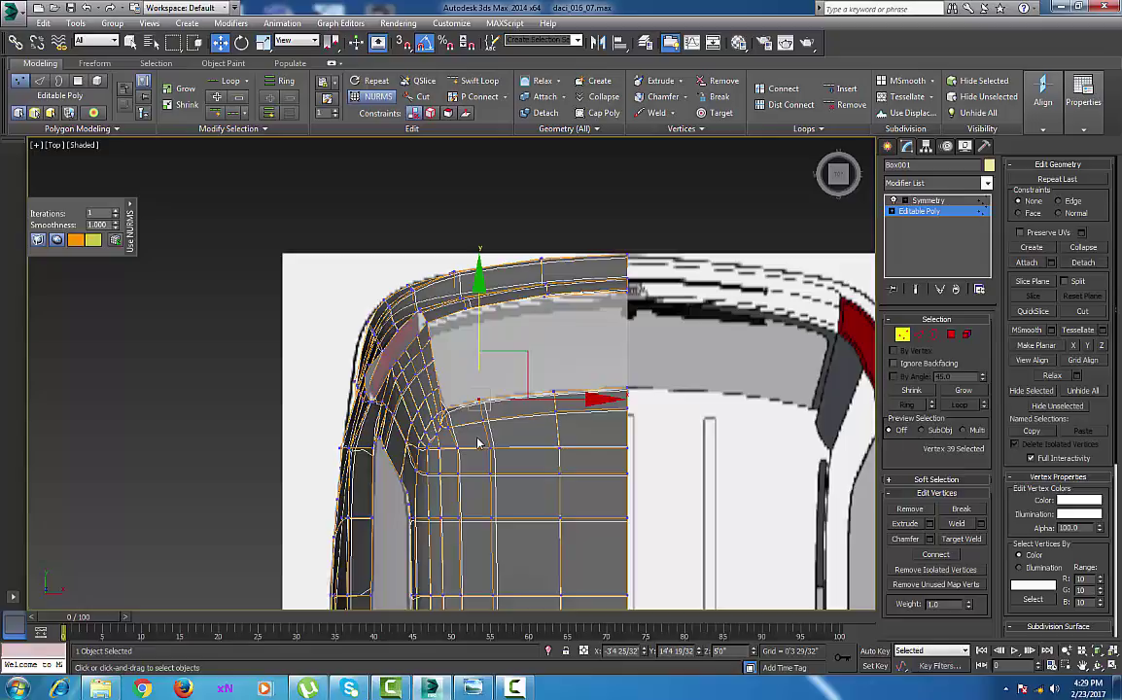
{"action": "key", "text": "p"}
{"action": "key", "text": "z"}
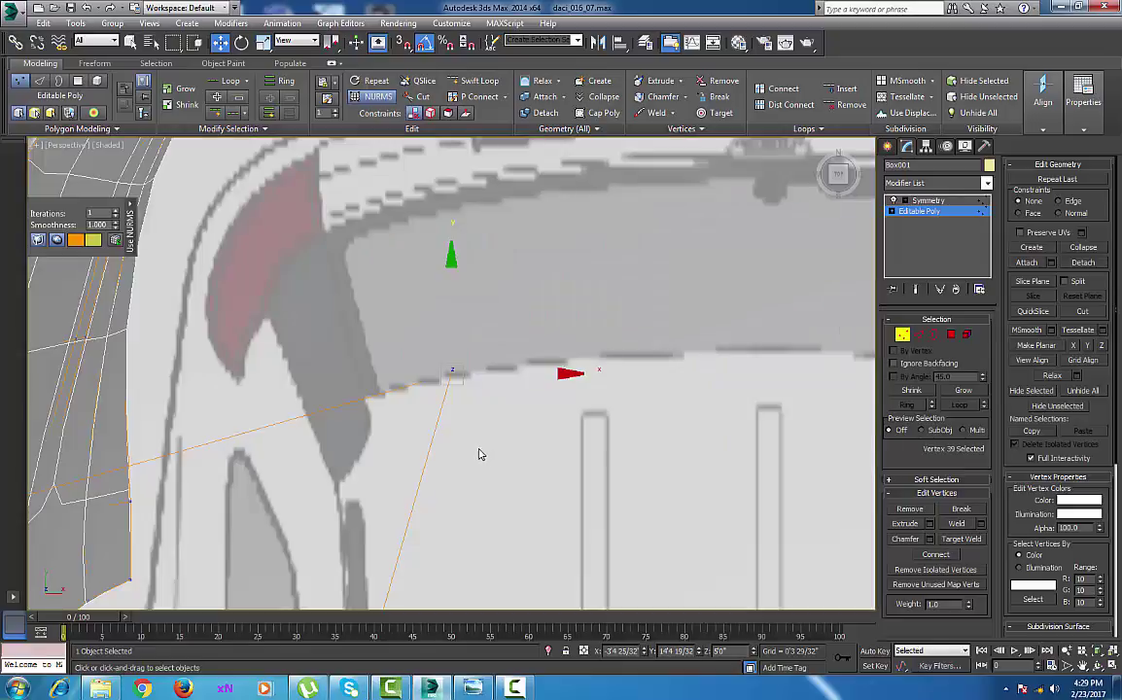
{"action": "middle_click_drag", "start_coordinate": [449, 379], "coordinate": [499, 472]}
{"action": "scroll", "coordinate": [498, 471], "scroll_direction": "down", "scroll_amount": 4}
{"action": "scroll", "coordinate": [498, 472], "scroll_direction": "down", "scroll_amount": 6}
{"action": "middle_click_drag", "start_coordinate": [469, 527], "coordinate": [561, 426], "text": "alt"}
{"action": "scroll", "coordinate": [538, 486], "scroll_direction": "up", "scroll_amount": 4}
{"action": "middle_click_drag", "start_coordinate": [535, 489], "coordinate": [550, 457], "text": "alt"}
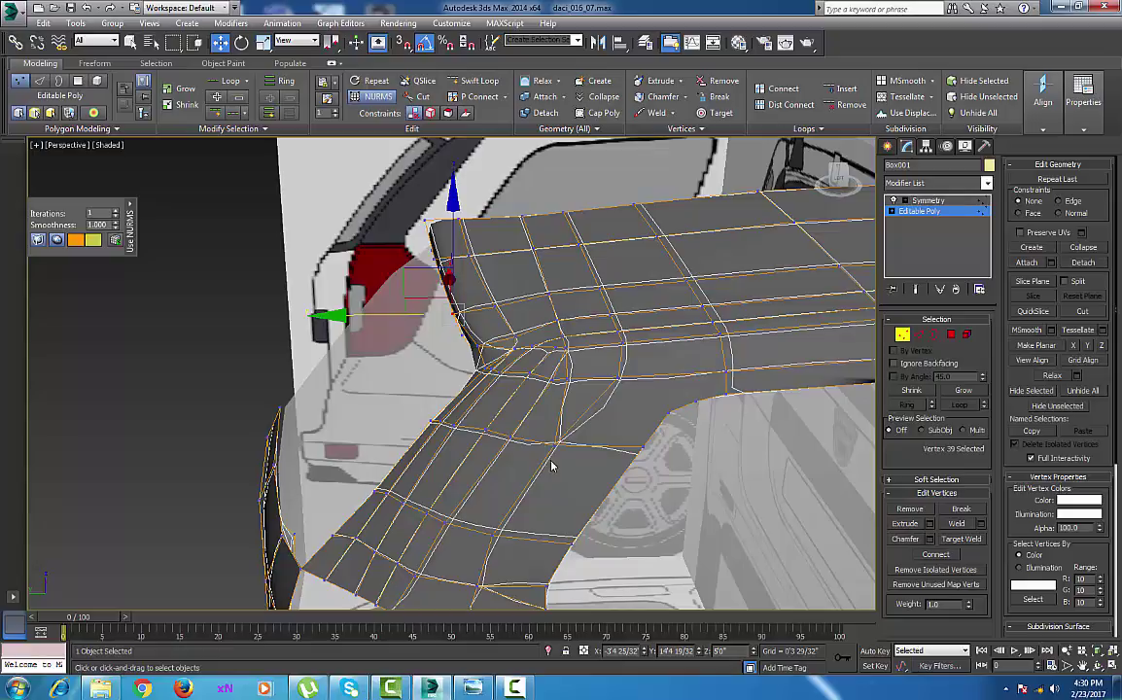
{"action": "right_click", "coordinate": [551, 457]}
{"action": "left_click", "coordinate": [523, 279]}
{"action": "left_click_drag", "start_coordinate": [521, 406], "coordinate": [532, 412], "text": "alt"}
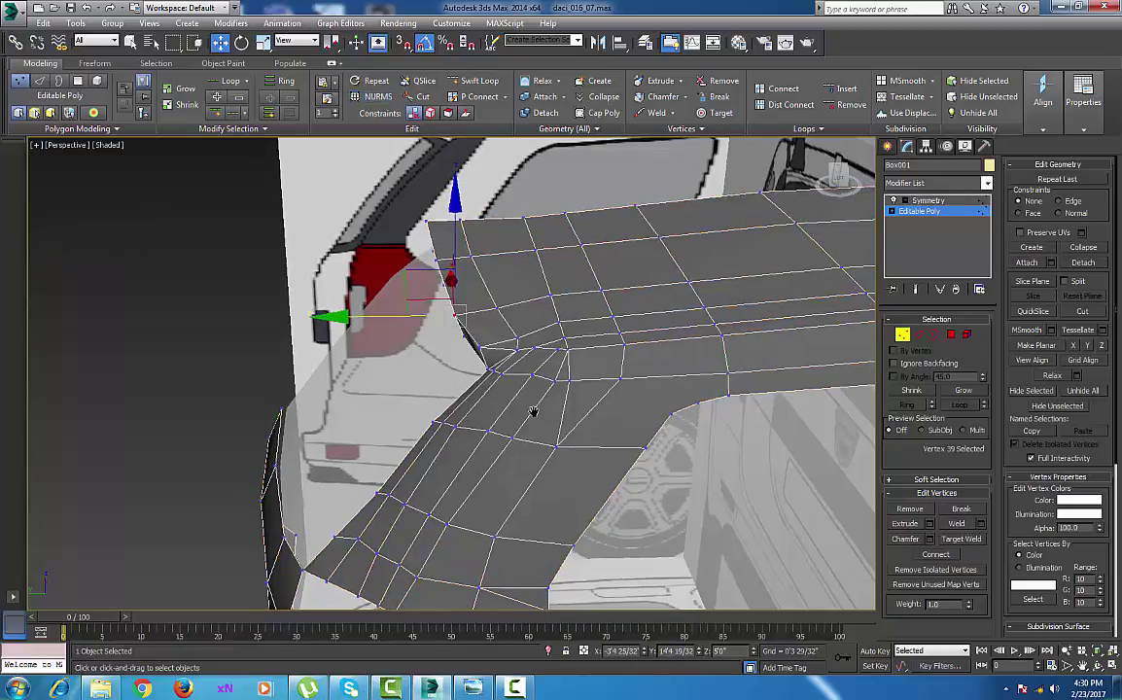
{"action": "mouse_move", "coordinate": [533, 411]}
{"action": "middle_mouse_down", "text": "alt"}
{"action": "mouse_move", "coordinate": [558, 426]}
{"action": "mouse_move", "coordinate": [550, 415]}
{"action": "middle_mouse_up", "text": "alt"}
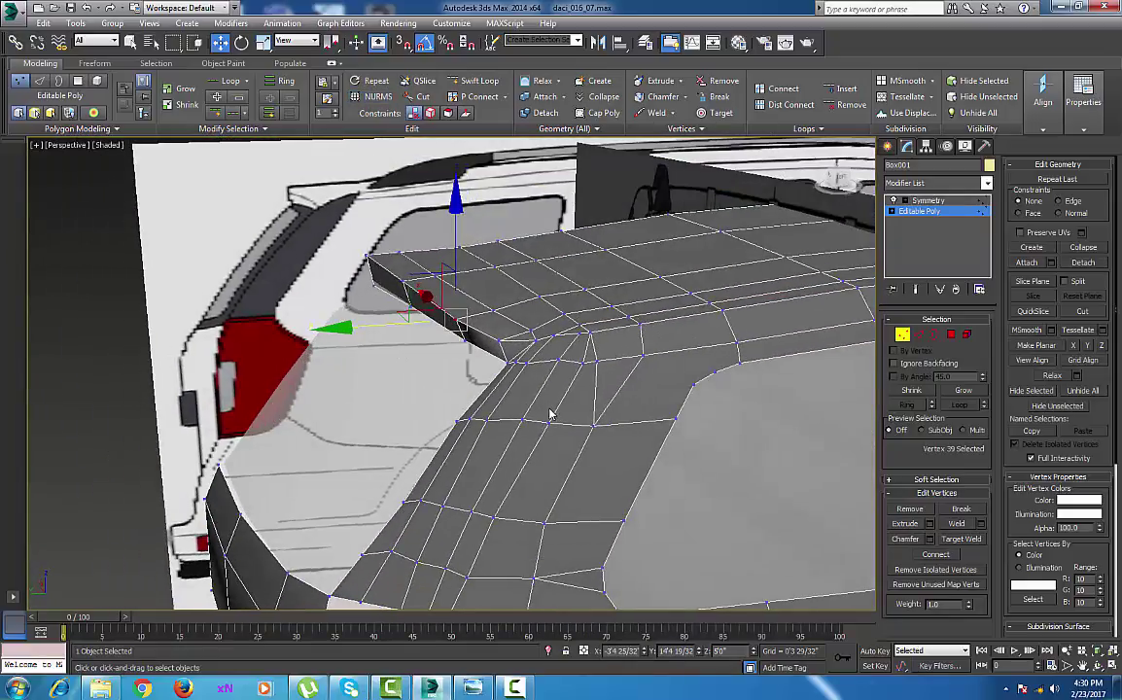
In the left view with see-through shading, raise the column of six roof vertices above the pillar's front to the blueprint's roofline
{"action": "key", "text": "l"}
{"action": "key", "text": "z"}
{"action": "key", "text": "alt+x"}
{"action": "middle_click_drag", "start_coordinate": [479, 416], "coordinate": [508, 487]}
{"action": "scroll", "coordinate": [508, 457], "scroll_direction": "up", "scroll_amount": 10}
{"action": "scroll", "coordinate": [543, 440], "scroll_direction": "up", "scroll_amount": 2}
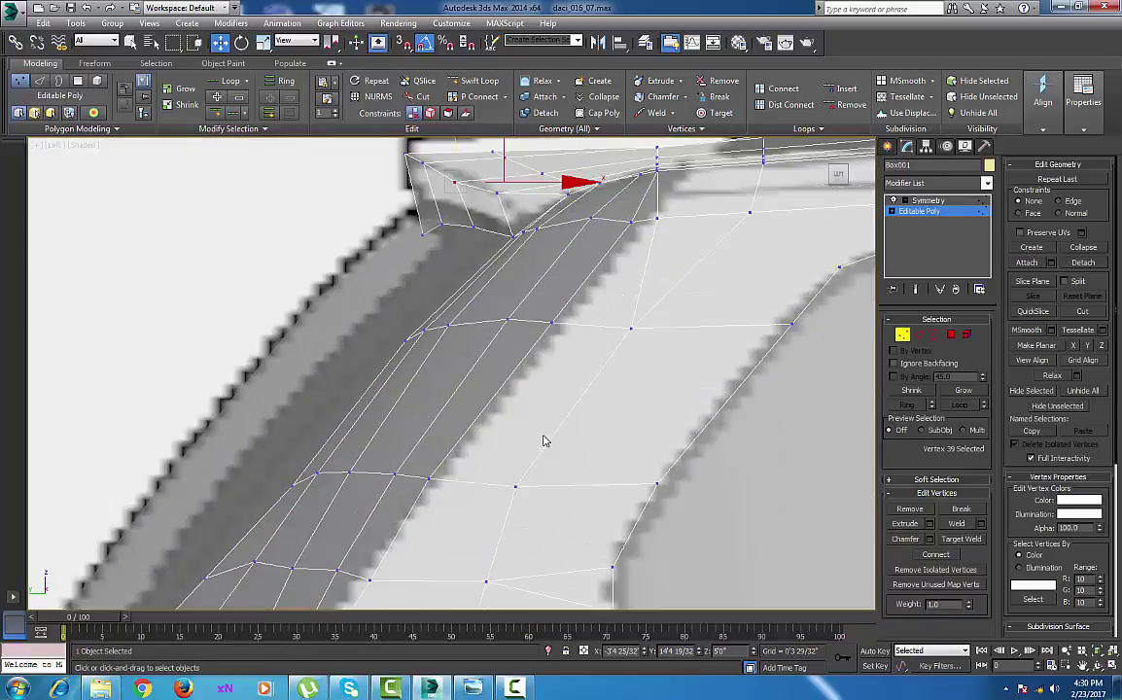
{"action": "middle_click_drag", "start_coordinate": [604, 373], "coordinate": [564, 502]}
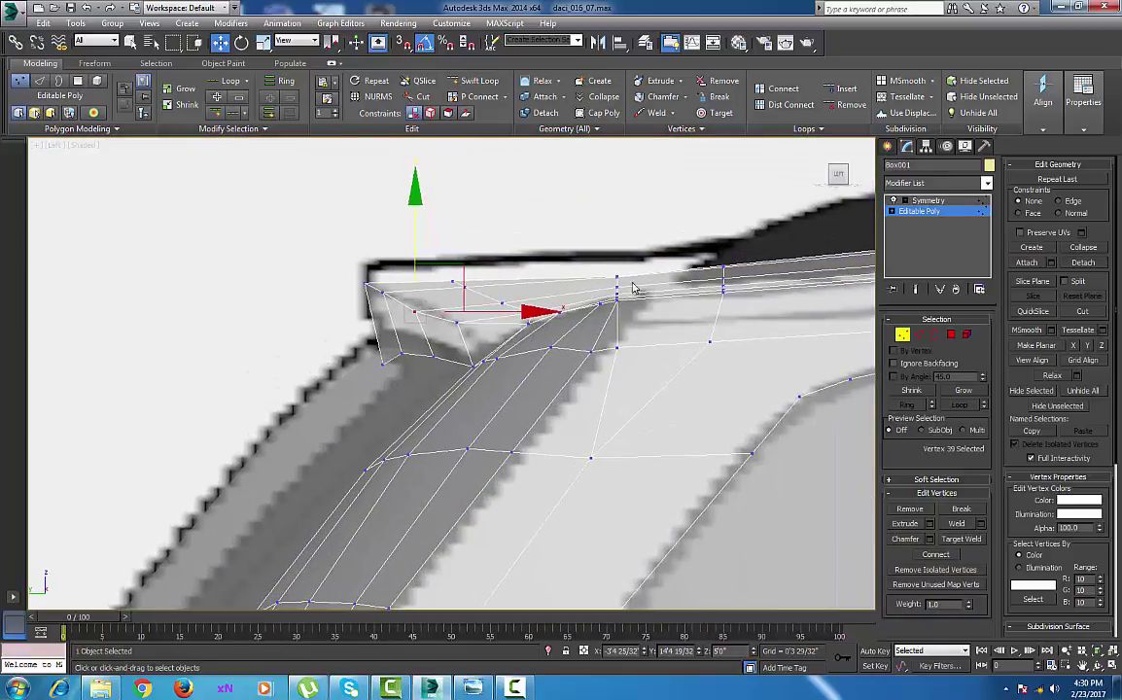
{"action": "left_click_drag", "start_coordinate": [608, 328], "coordinate": [607, 326]}
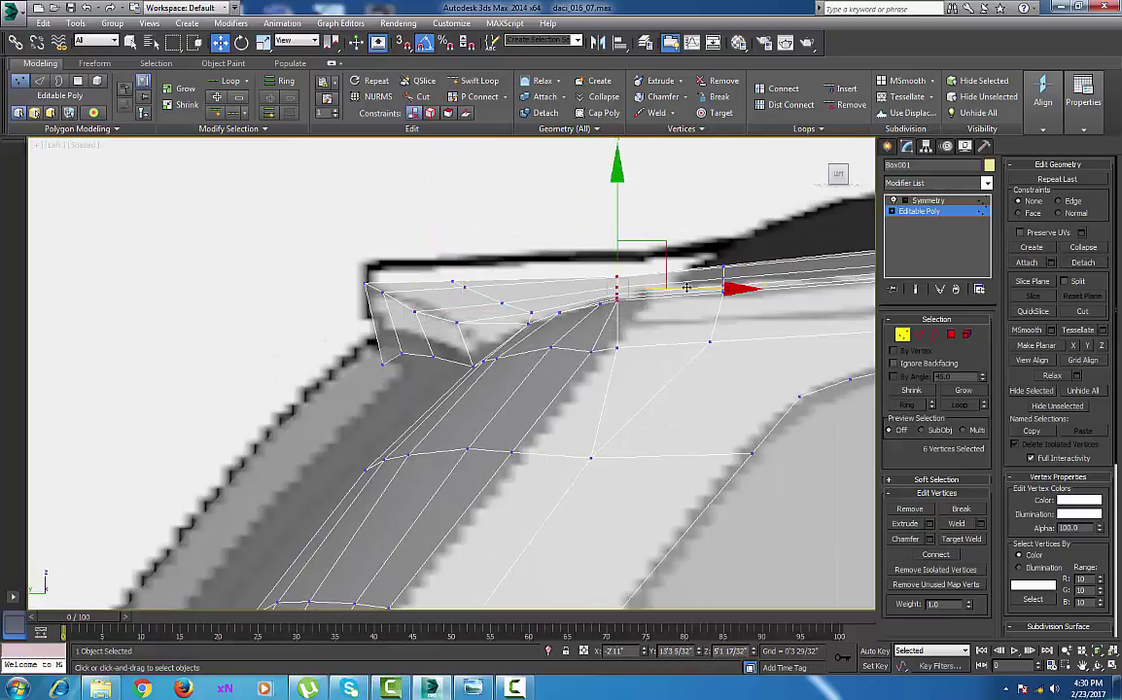
{"action": "left_click_drag", "start_coordinate": [709, 286], "coordinate": [711, 287]}
{"action": "middle_click_drag", "start_coordinate": [619, 320], "coordinate": [604, 351]}
{"action": "scroll", "coordinate": [584, 319], "scroll_direction": "down", "scroll_amount": 3}
{"action": "scroll", "coordinate": [605, 353], "scroll_direction": "up", "scroll_amount": 3}
{"action": "middle_click_drag", "start_coordinate": [527, 323], "coordinate": [534, 331]}
{"action": "scroll", "coordinate": [530, 327], "scroll_direction": "up", "scroll_amount": 2}
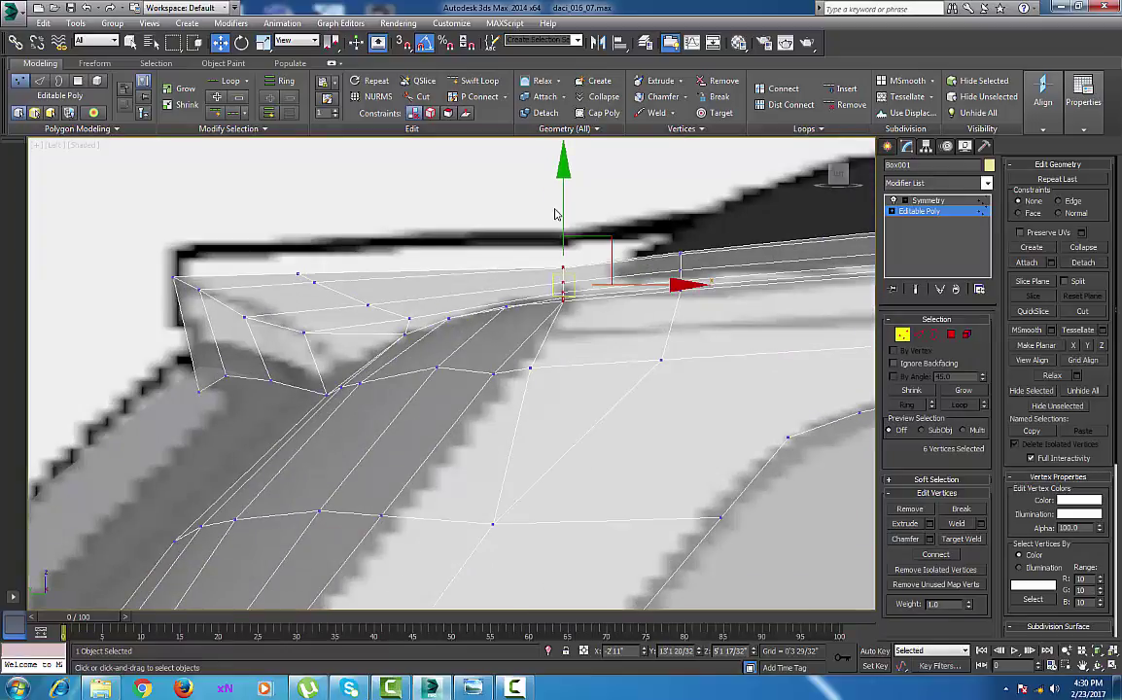
{"action": "left_click_drag", "start_coordinate": [566, 216], "coordinate": [567, 190]}
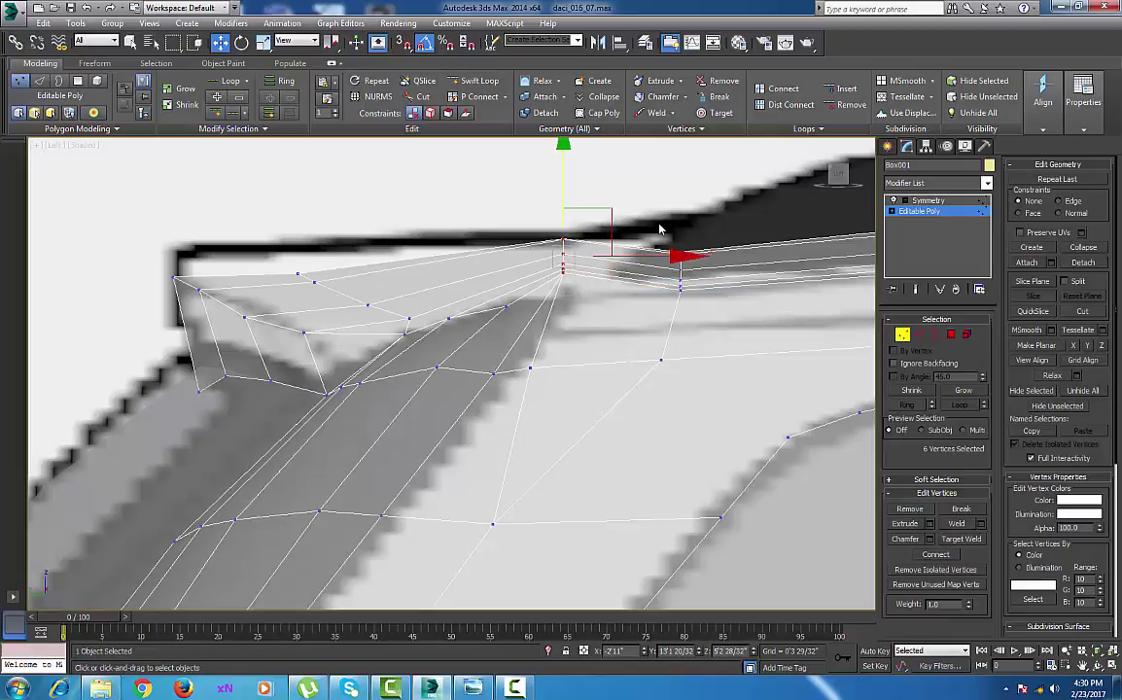
Raise the next roof vertex column forward to the roofline, and lower the four lower vertices of the column above the pillar
{"action": "left_click_drag", "start_coordinate": [695, 322], "coordinate": [696, 323]}
{"action": "left_click_drag", "start_coordinate": [677, 238], "coordinate": [677, 200]}
{"action": "left_click_drag", "start_coordinate": [574, 277], "coordinate": [575, 281]}
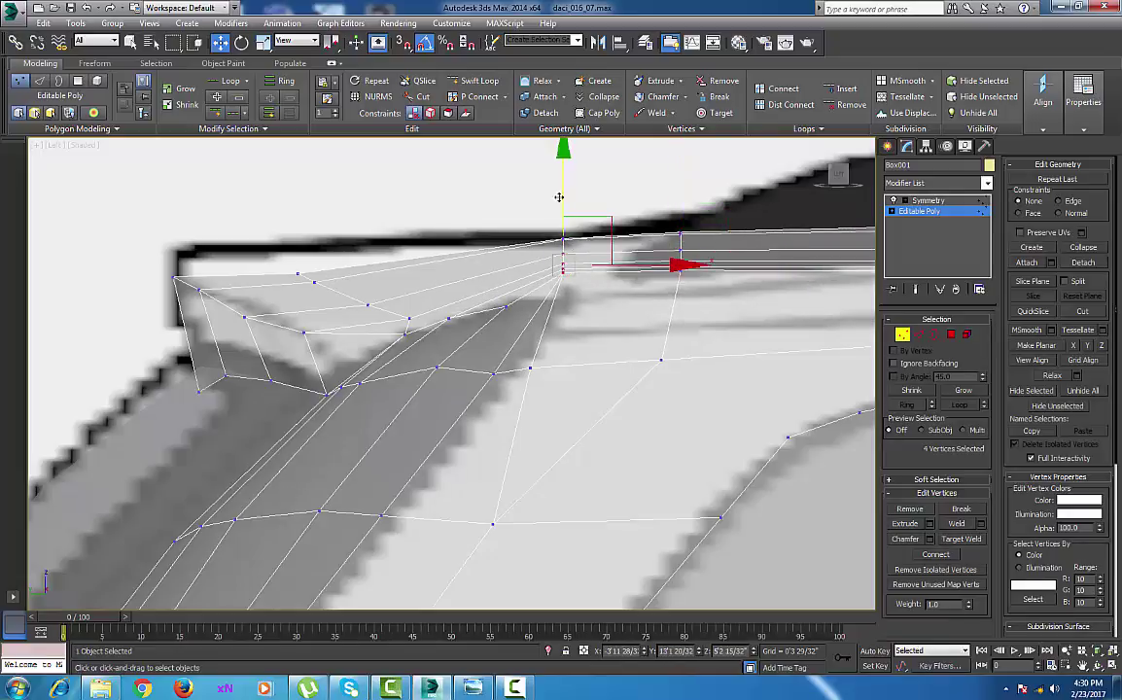
{"action": "left_click_drag", "start_coordinate": [562, 192], "coordinate": [566, 212]}
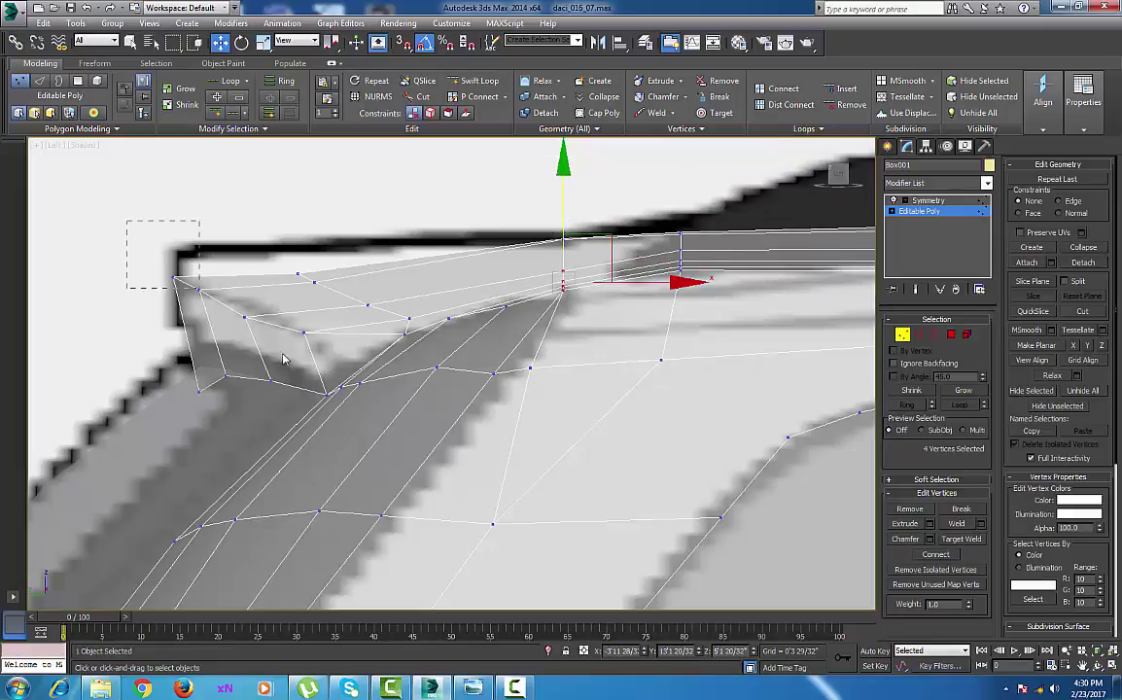
Raise the roof's rear-corner vertices together to the blueprint's roofline, and lower two vertices along the pillar's upper seam
{"action": "left_click_drag", "start_coordinate": [512, 425], "coordinate": [504, 412]}
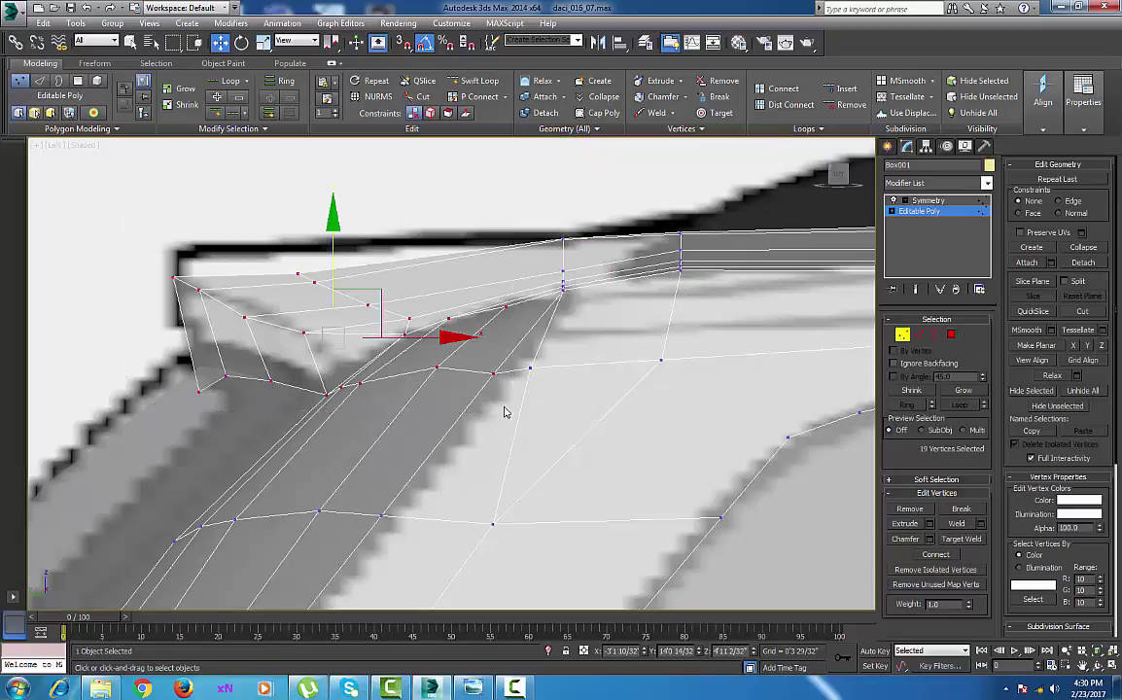
{"action": "left_click_drag", "start_coordinate": [331, 263], "coordinate": [333, 241]}
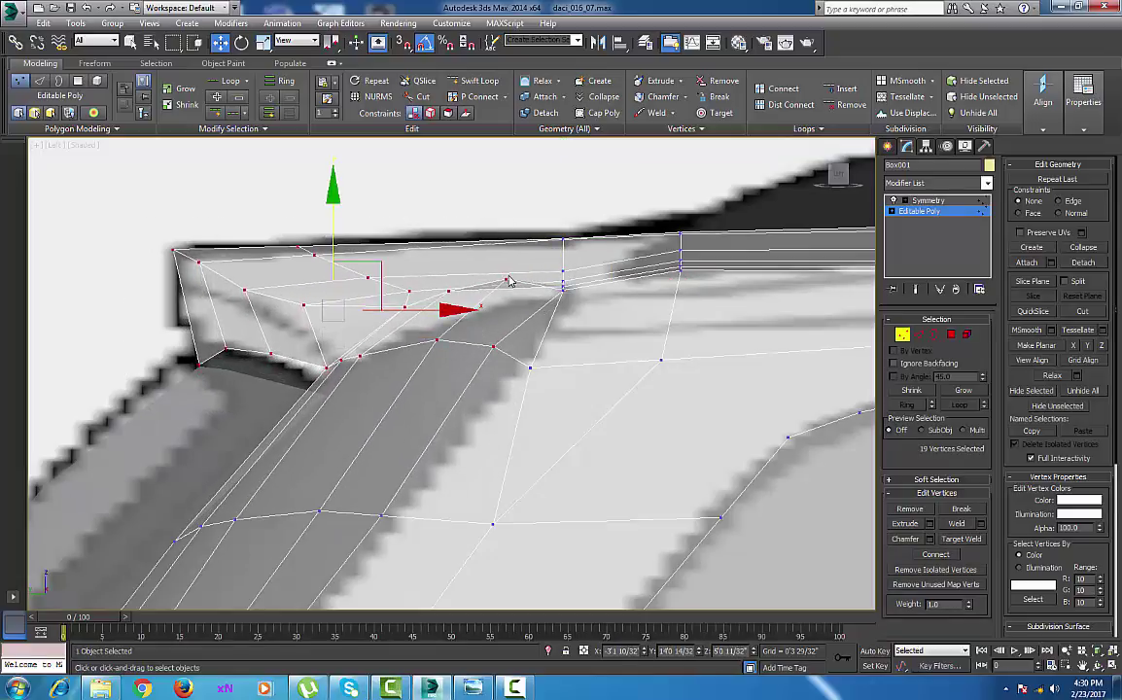
{"action": "left_click", "coordinate": [506, 279]}
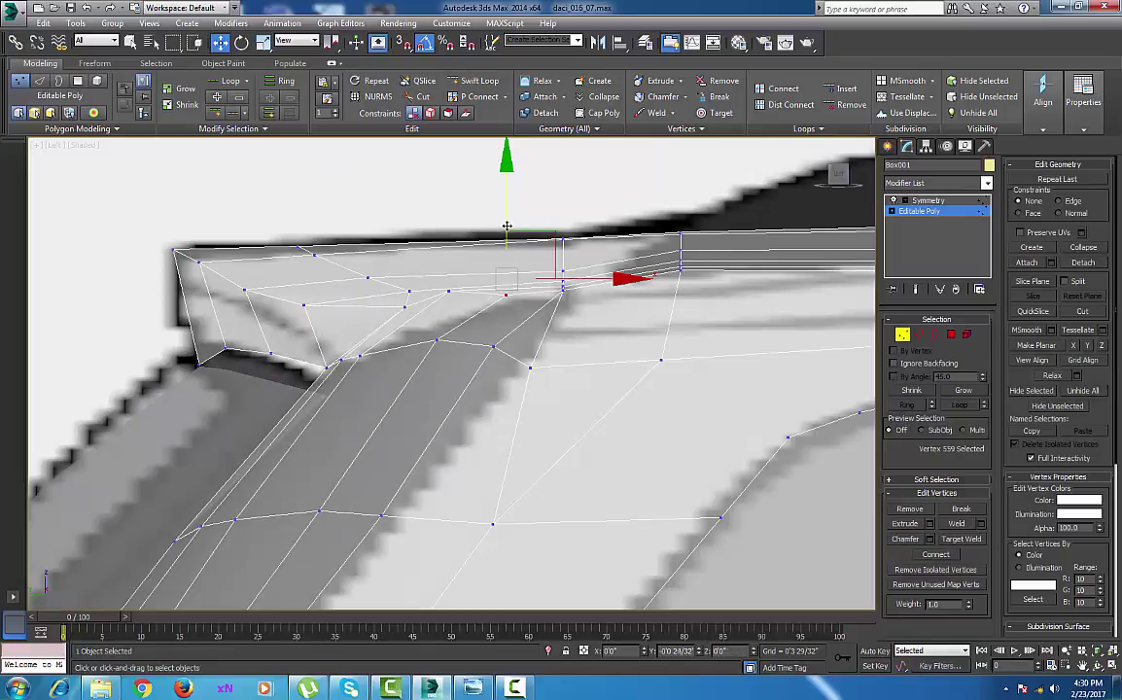
{"action": "left_click_drag", "start_coordinate": [507, 224], "coordinate": [451, 235]}
{"action": "left_click", "coordinate": [448, 292]}
{"action": "middle_click_drag", "start_coordinate": [491, 354], "coordinate": [502, 355]}
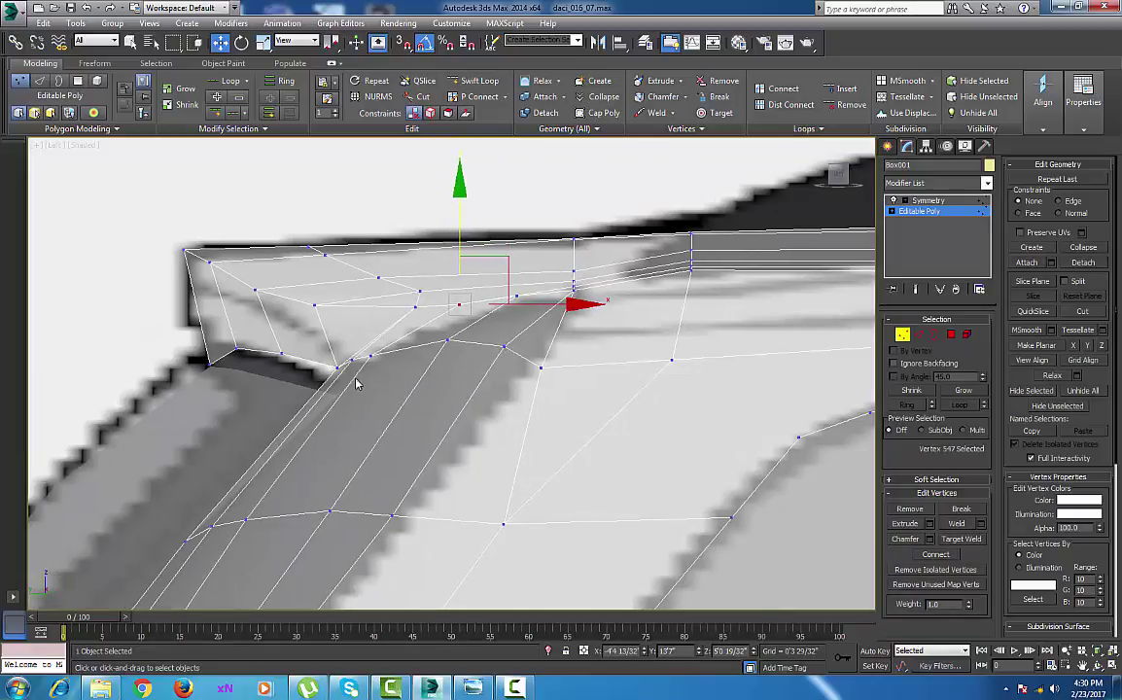
Raise the two rearmost vertices on the roof lip's lower edge to follow the blueprint's outline
{"action": "left_click", "coordinate": [210, 366]}
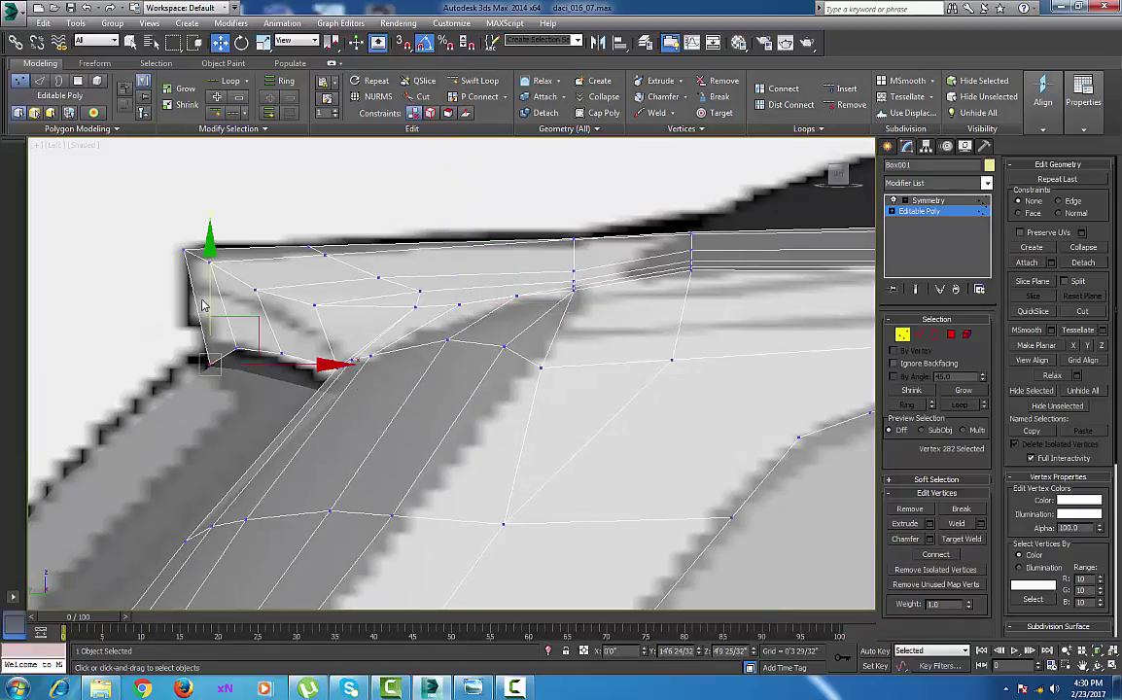
{"action": "left_click_drag", "start_coordinate": [211, 300], "coordinate": [240, 284]}
{"action": "left_click", "coordinate": [237, 349]}
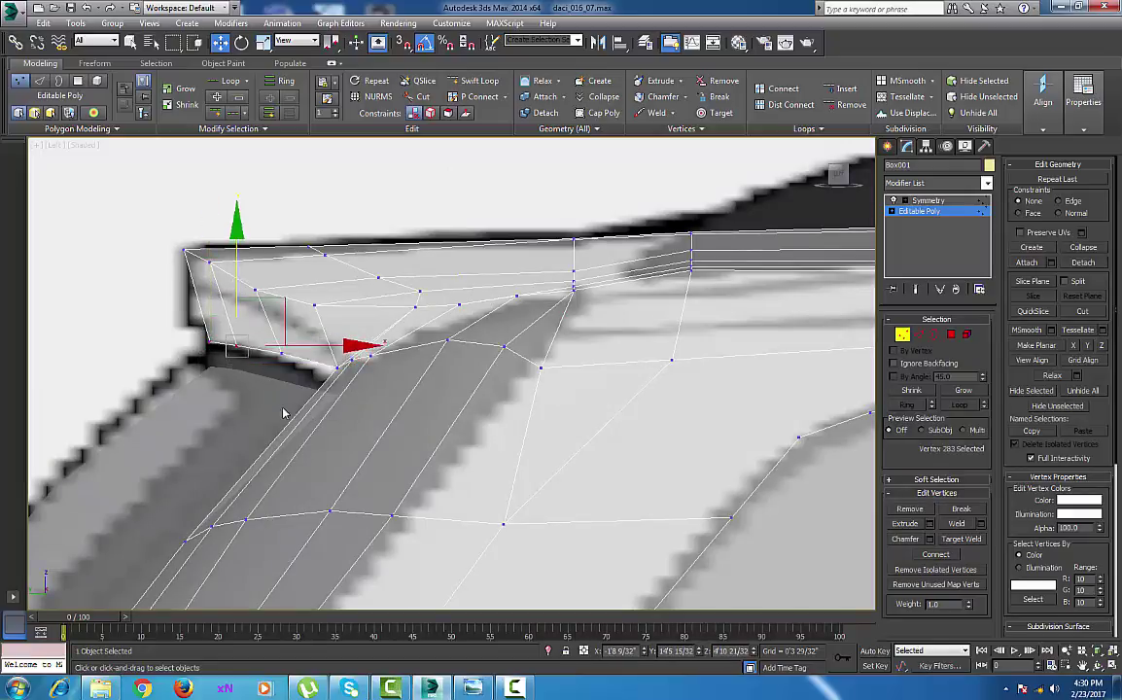
{"action": "scroll", "coordinate": [283, 413], "scroll_direction": "up", "scroll_amount": 1}
{"action": "middle_click_drag", "start_coordinate": [282, 413], "coordinate": [328, 400]}
{"action": "scroll", "coordinate": [330, 402], "scroll_direction": "down", "scroll_amount": 5}
{"action": "scroll", "coordinate": [374, 452], "scroll_direction": "up", "scroll_amount": 5}
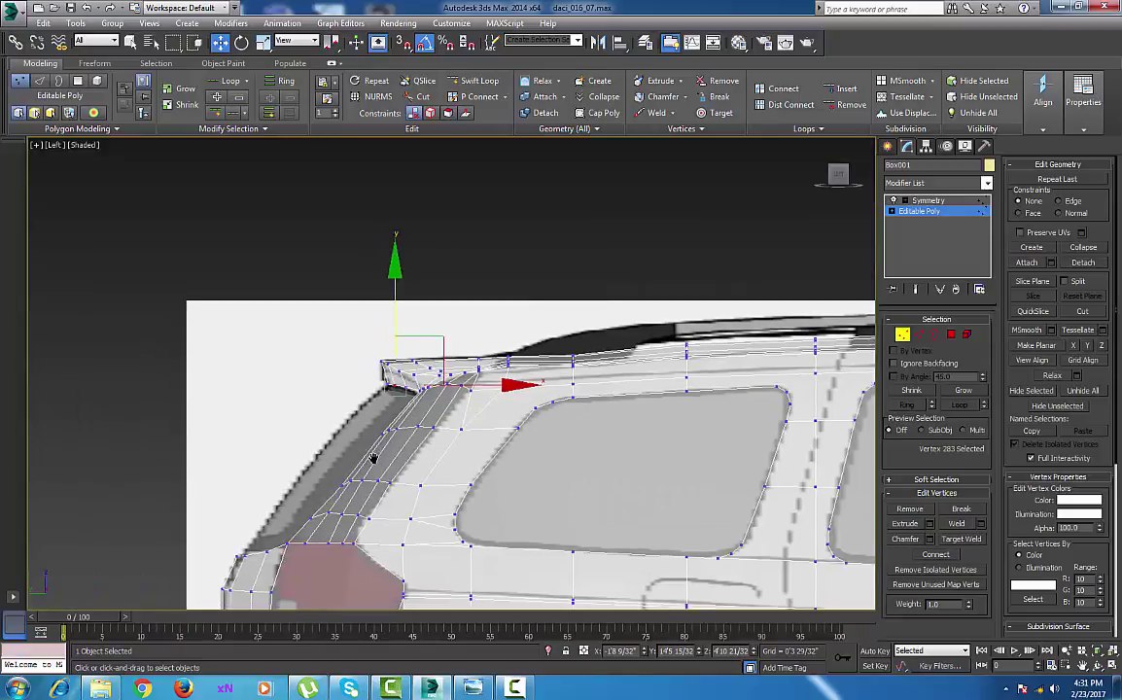
{"action": "middle_click_drag", "start_coordinate": [509, 396], "coordinate": [542, 388]}
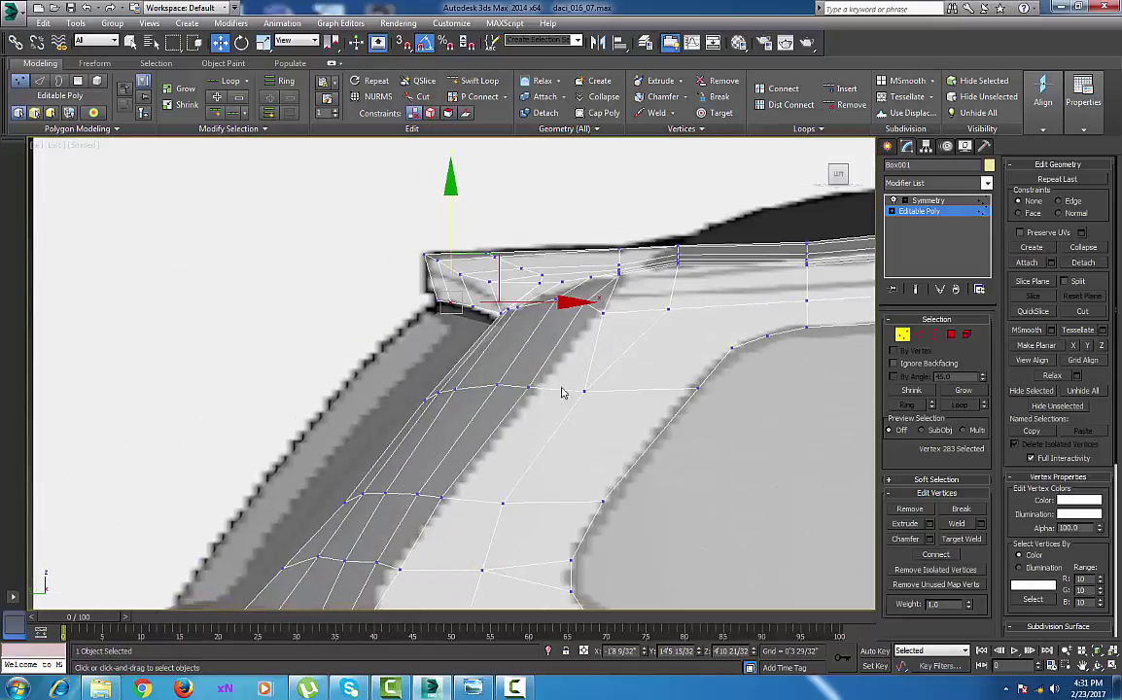
Edit the rear window and tailgate object at vertex level, moving its top row of four vertices up and slightly forward under the roof lip
{"action": "left_click", "coordinate": [887, 146]}
{"action": "left_click", "coordinate": [422, 374]}
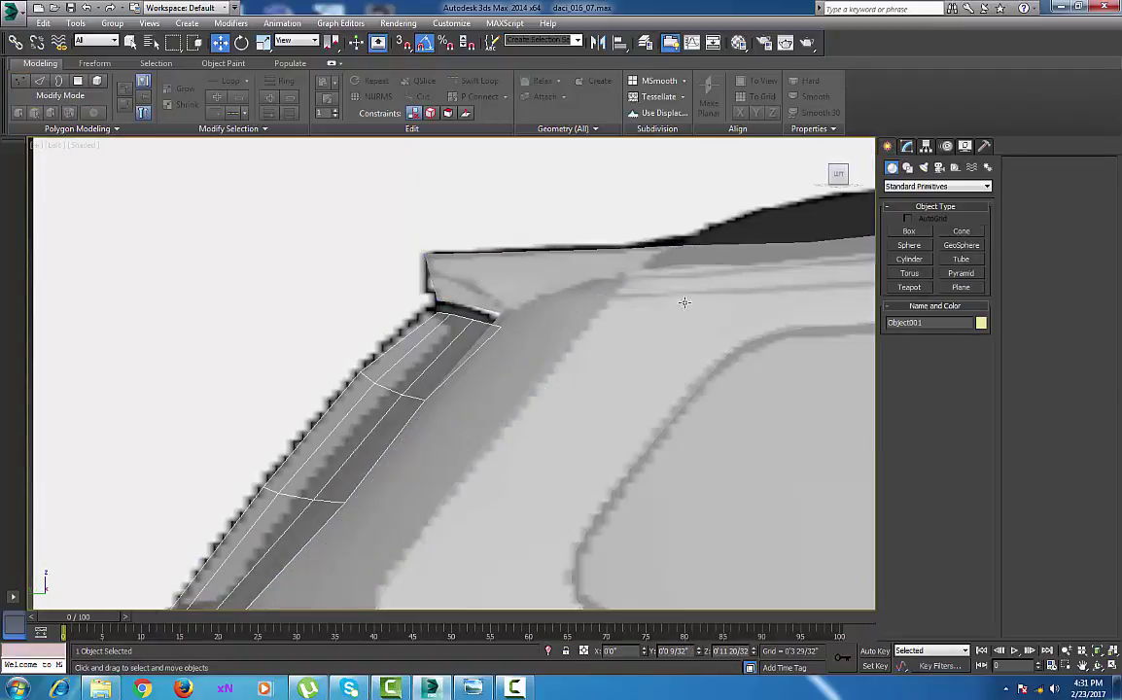
{"action": "left_click", "coordinate": [906, 146]}
{"action": "left_click", "coordinate": [904, 334]}
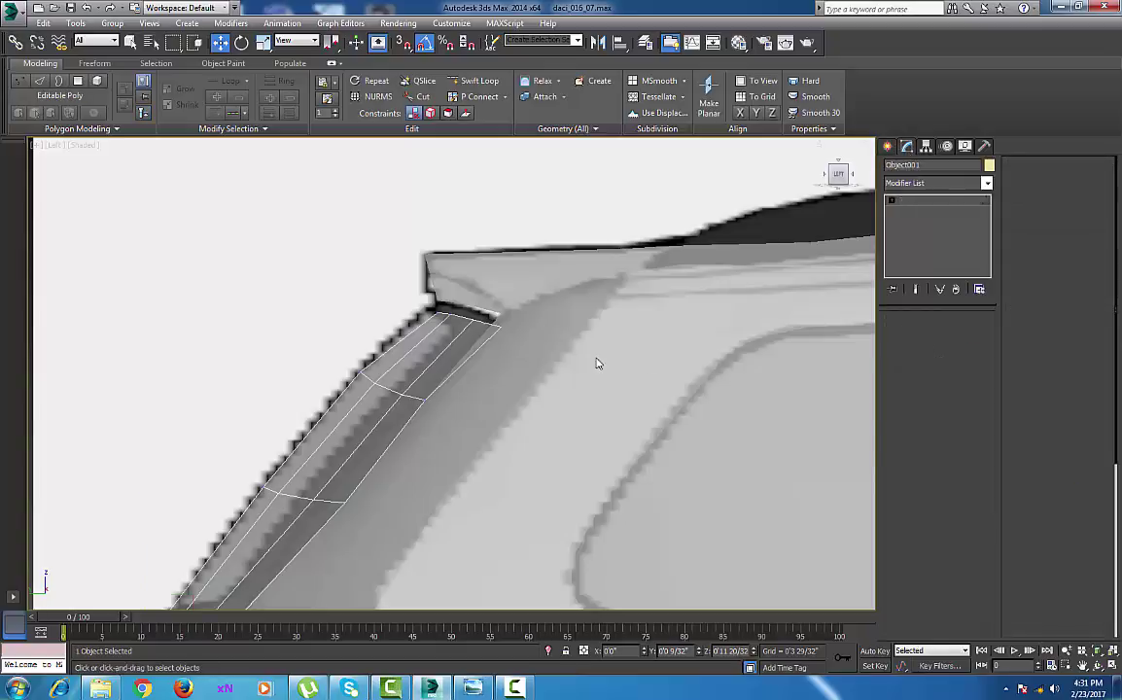
{"action": "left_click_drag", "start_coordinate": [558, 352], "coordinate": [559, 352]}
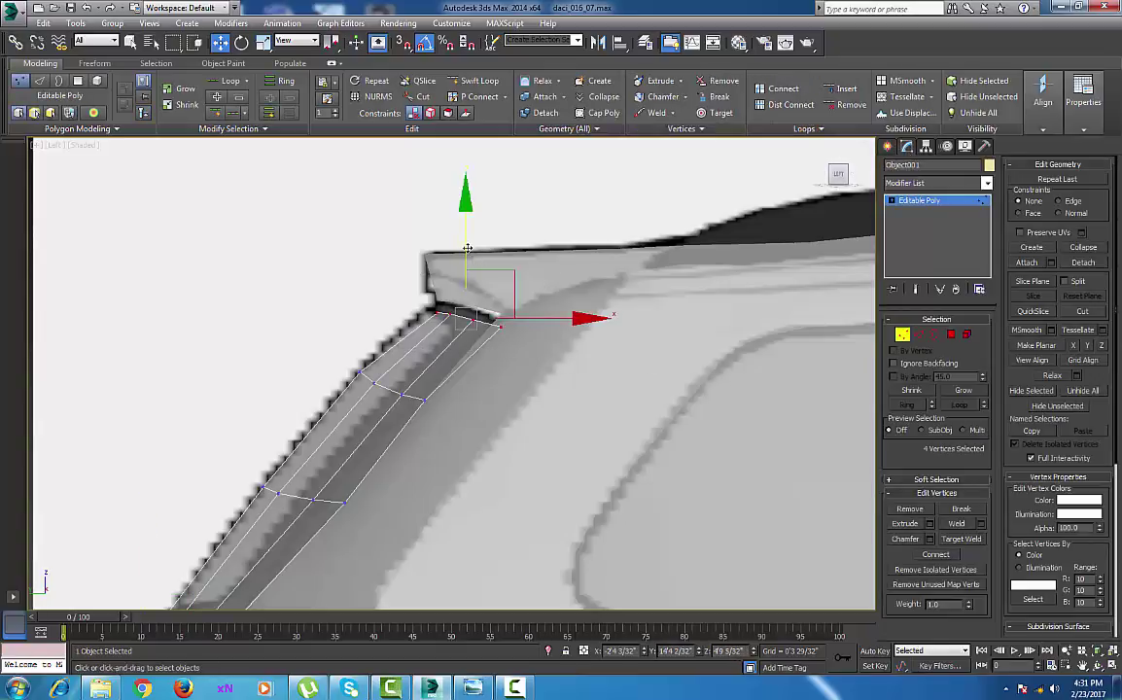
{"action": "left_click_drag", "start_coordinate": [469, 249], "coordinate": [475, 238]}
{"action": "left_click_drag", "start_coordinate": [476, 235], "coordinate": [475, 232]}
{"action": "left_click_drag", "start_coordinate": [569, 303], "coordinate": [571, 303]}
Move the tailgate's centreline vertex and the adjacent vertex in its rearmost lower row slightly backward to refine the curve
{"action": "middle_click_drag", "start_coordinate": [474, 411], "coordinate": [633, 428]}
{"action": "scroll", "coordinate": [475, 357], "scroll_direction": "down", "scroll_amount": 5}
{"action": "scroll", "coordinate": [630, 416], "scroll_direction": "down", "scroll_amount": 4}
{"action": "scroll", "coordinate": [526, 422], "scroll_direction": "up", "scroll_amount": 4}
{"action": "scroll", "coordinate": [526, 422], "scroll_direction": "up", "scroll_amount": 2}
{"action": "scroll", "coordinate": [604, 418], "scroll_direction": "down", "scroll_amount": 4}
{"action": "key", "text": "p"}
{"action": "scroll", "coordinate": [580, 411], "scroll_direction": "down", "scroll_amount": 5}
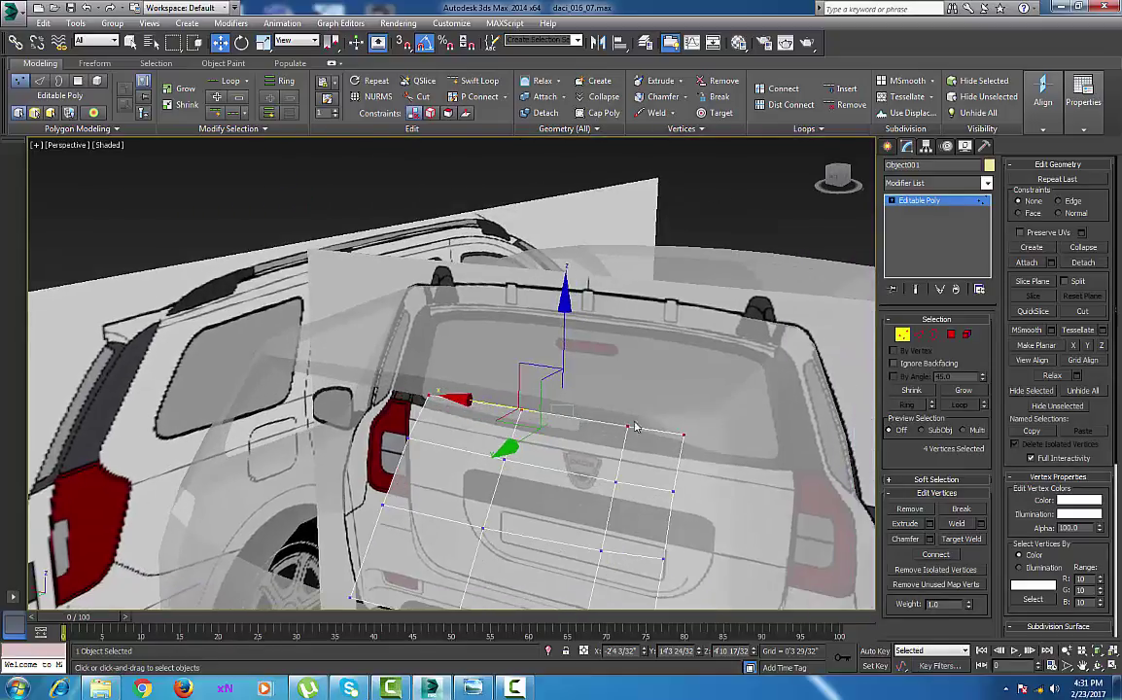
{"action": "scroll", "coordinate": [637, 430], "scroll_direction": "down", "scroll_amount": 5}
{"action": "middle_click_drag", "start_coordinate": [753, 438], "coordinate": [644, 456], "text": "alt"}
{"action": "scroll", "coordinate": [627, 471], "scroll_direction": "up", "scroll_amount": 5}
{"action": "middle_click_drag", "start_coordinate": [775, 410], "coordinate": [716, 438], "text": "alt"}
{"action": "middle_click_drag", "start_coordinate": [716, 439], "coordinate": [689, 525]}
{"action": "middle_click_drag", "start_coordinate": [688, 525], "coordinate": [698, 454]}
{"action": "scroll", "coordinate": [685, 450], "scroll_direction": "up", "scroll_amount": 3}
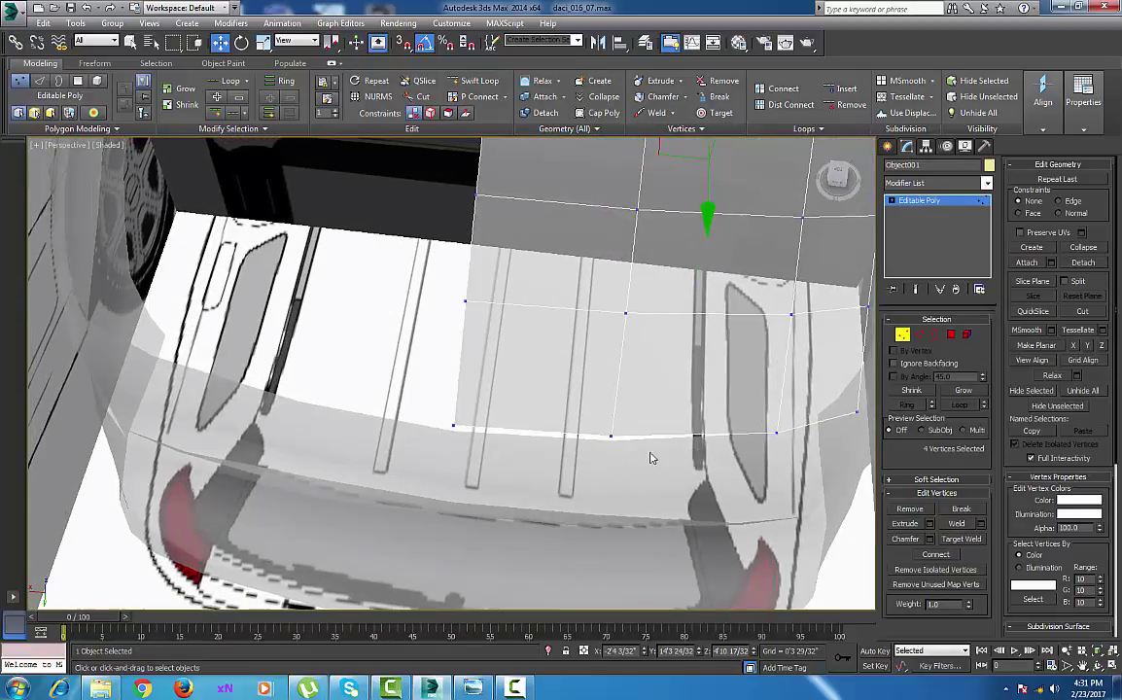
{"action": "left_click_drag", "start_coordinate": [438, 403], "coordinate": [466, 435]}
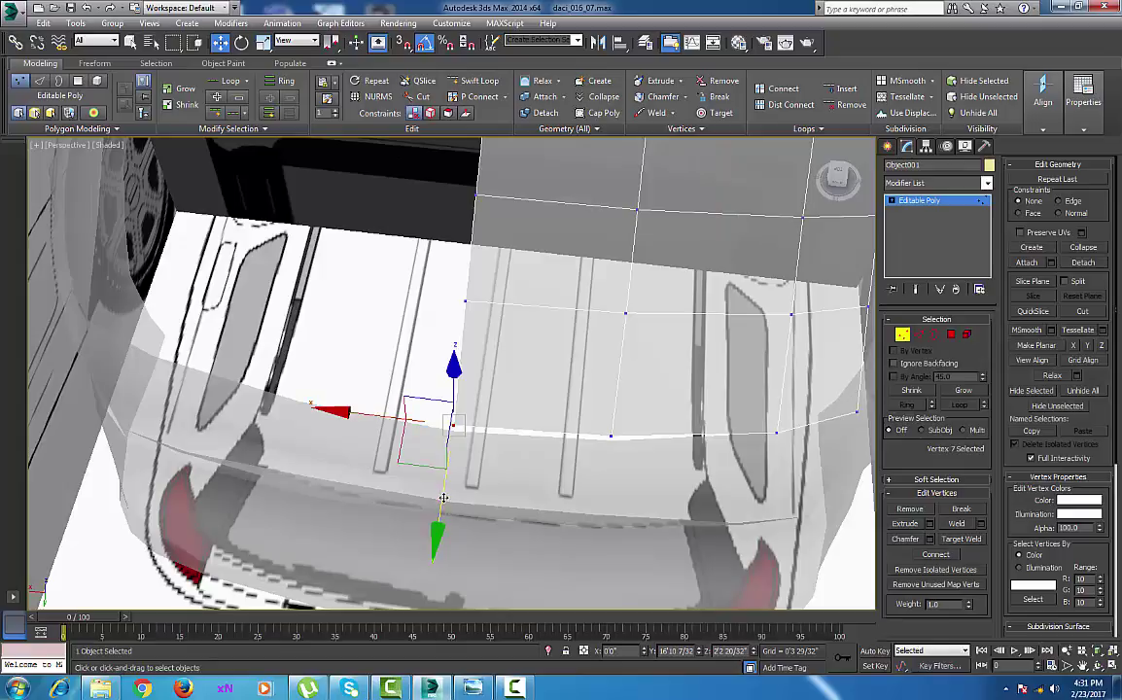
{"action": "left_click_drag", "start_coordinate": [443, 497], "coordinate": [443, 503]}
{"action": "left_click_drag", "start_coordinate": [591, 414], "coordinate": [638, 473]}
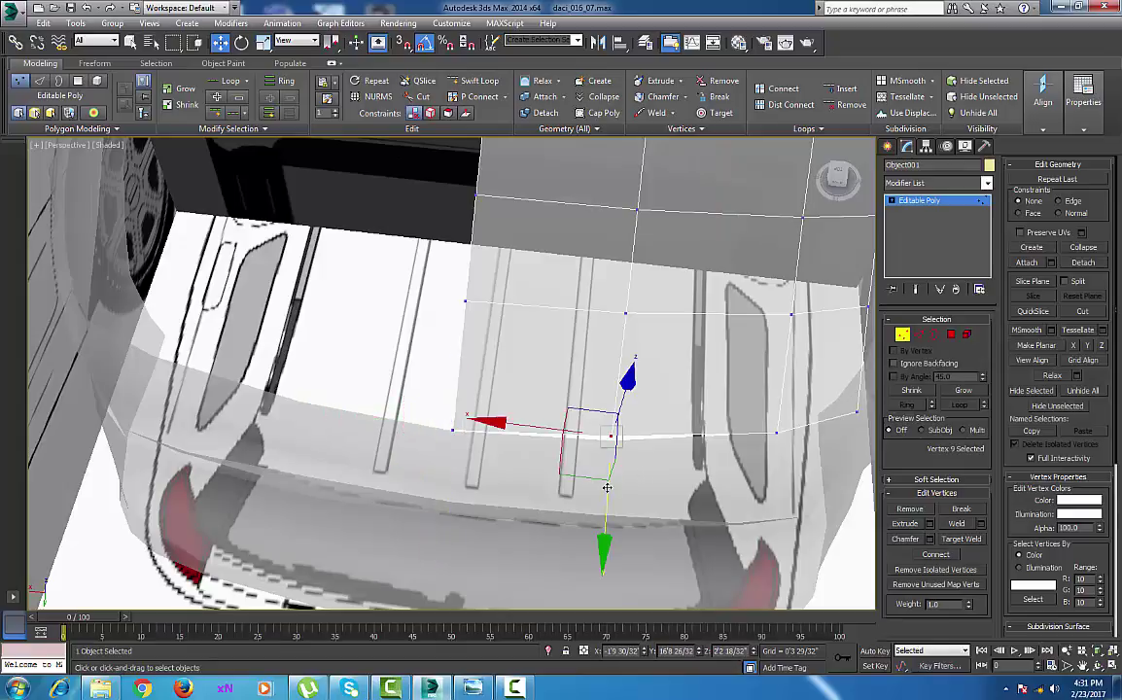
{"action": "scroll", "coordinate": [741, 475], "scroll_direction": "down", "scroll_amount": 5}
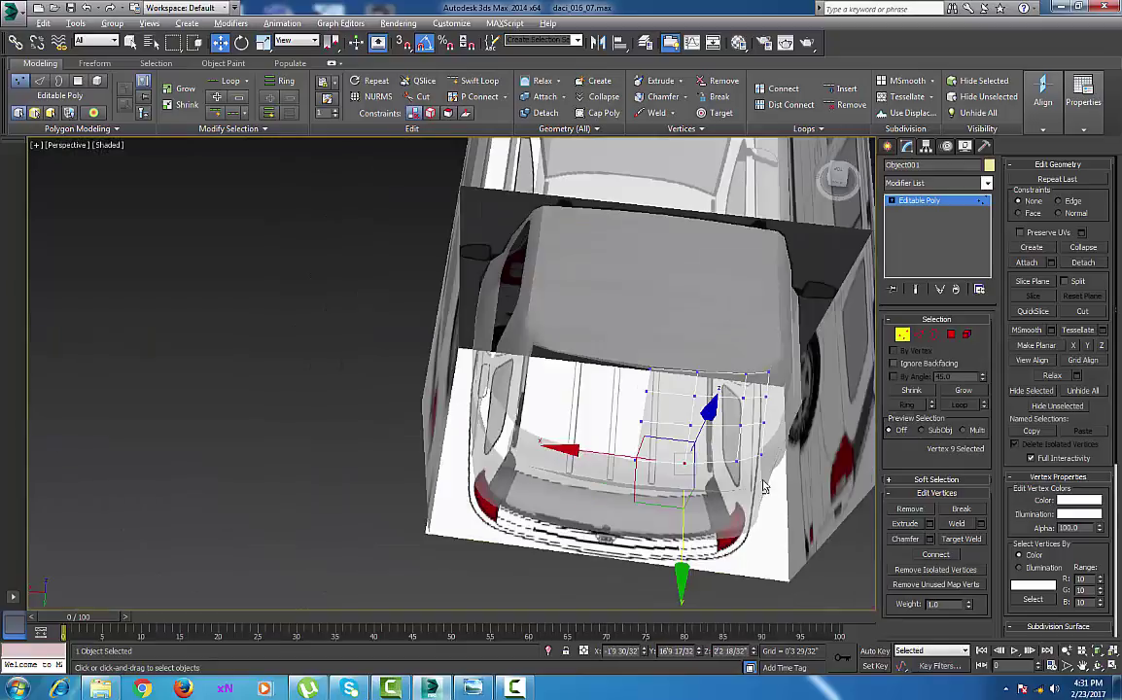
Leave vertex editing of the tailgate, select the main car body and turn off its see-through display
{"action": "middle_click_drag", "start_coordinate": [763, 486], "coordinate": [637, 408], "text": "alt"}
{"action": "left_click", "coordinate": [888, 145]}
{"action": "left_click", "coordinate": [683, 424]}
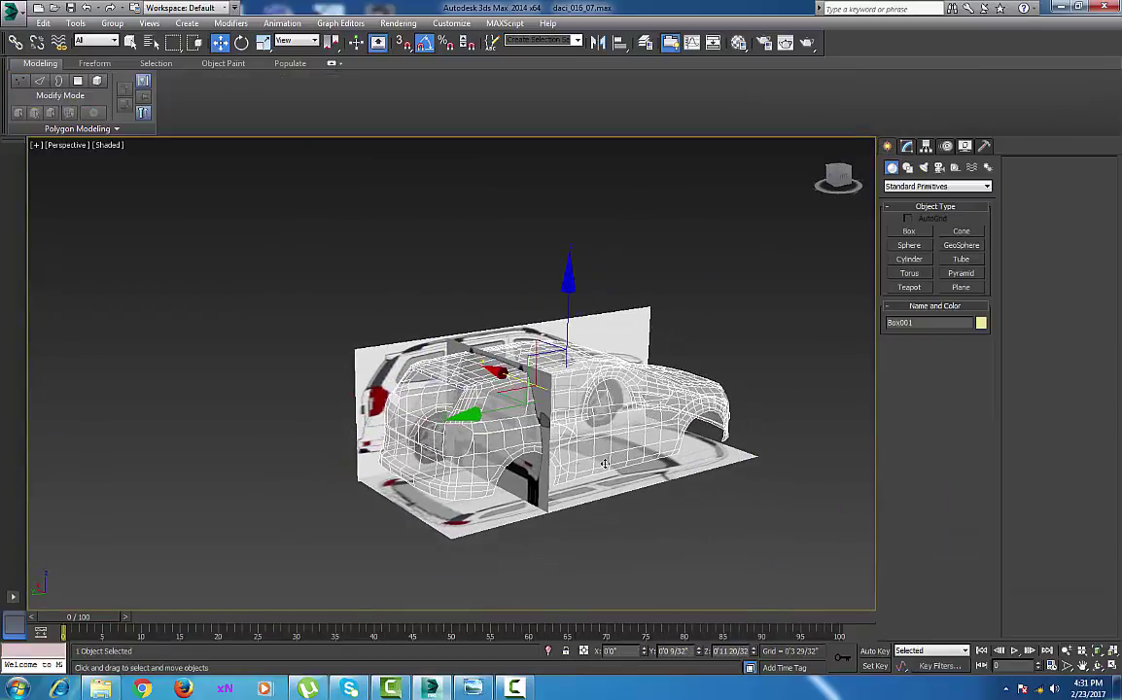
{"action": "key", "text": "alt+x"}
Try mirroring the headlight object as a copy across the X axis, and undo it
{"action": "middle_click_drag", "start_coordinate": [533, 455], "coordinate": [611, 489], "text": "alt"}
{"action": "left_click", "coordinate": [639, 467]}
{"action": "scroll", "coordinate": [631, 488], "scroll_direction": "up", "scroll_amount": 6}
{"action": "left_click", "coordinate": [492, 386]}
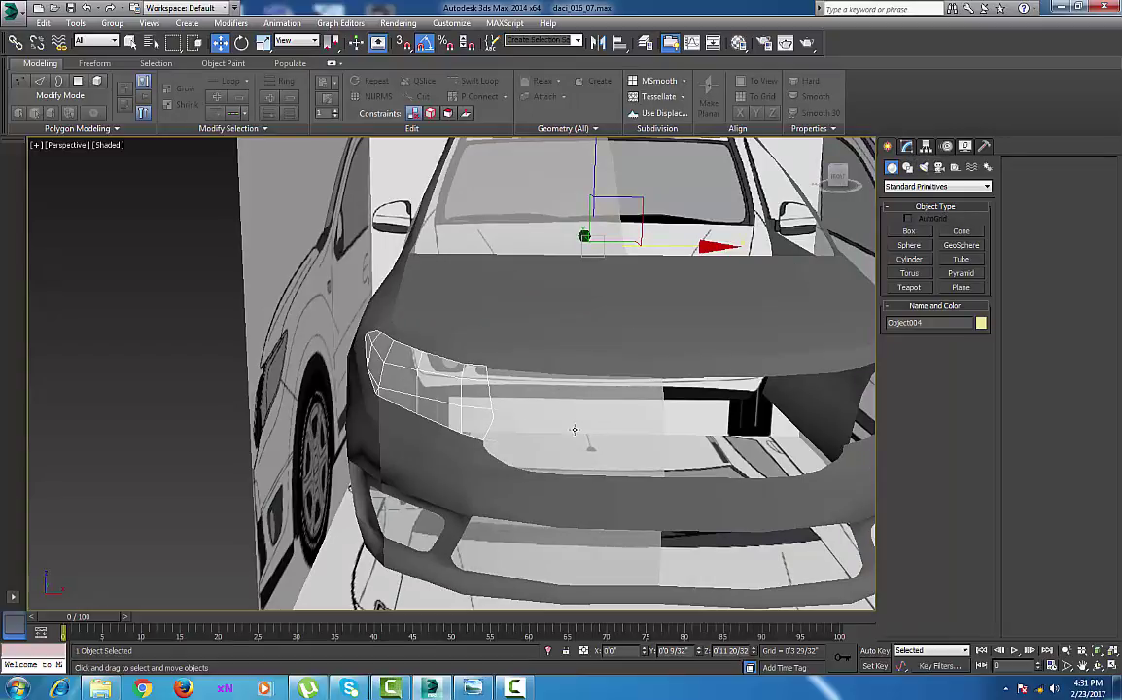
{"action": "left_click", "coordinate": [599, 43]}
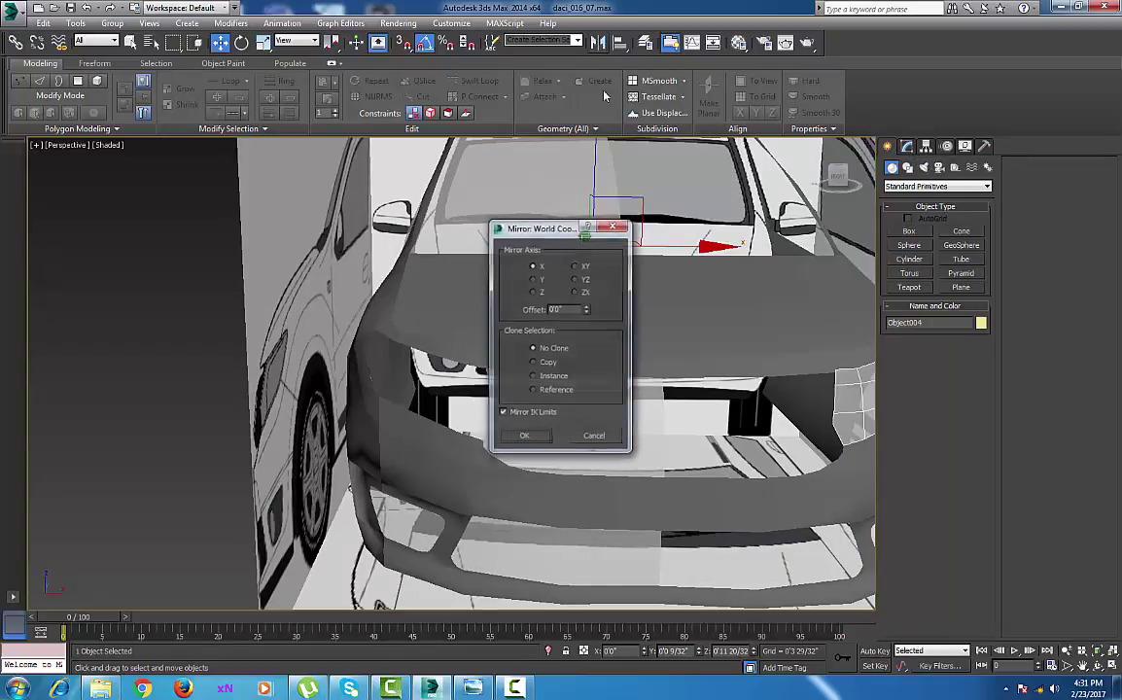
{"action": "left_click", "coordinate": [542, 364]}
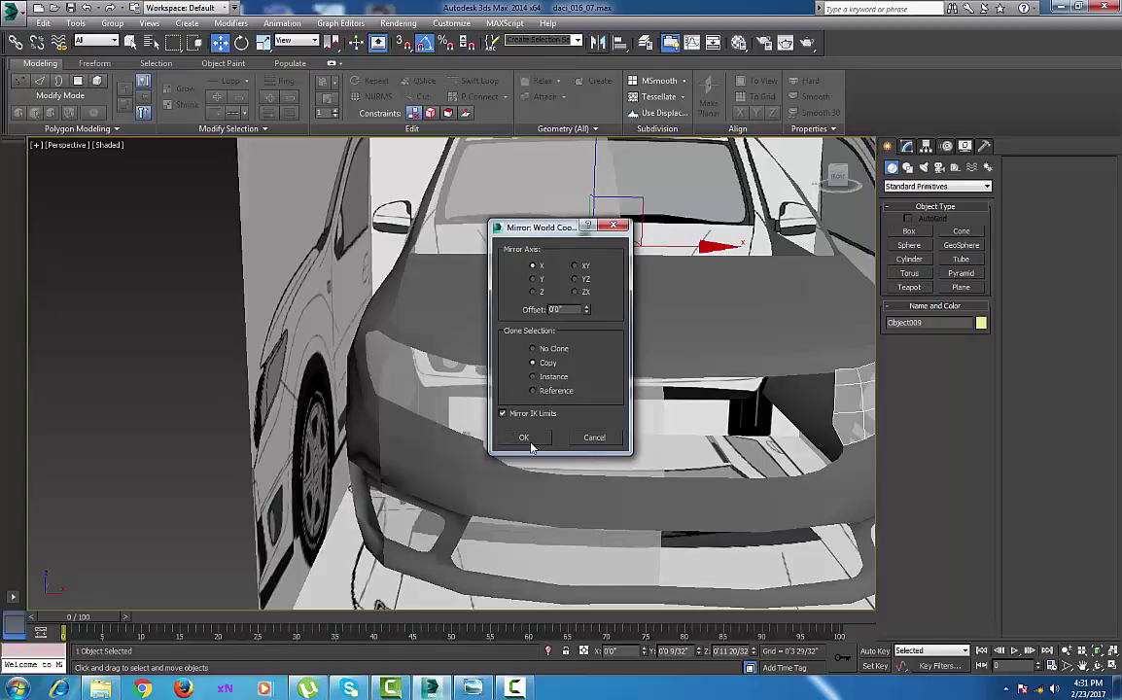
{"action": "left_click", "coordinate": [530, 442]}
{"action": "middle_click_drag", "start_coordinate": [584, 397], "coordinate": [568, 381]}
{"action": "key", "text": "ctrl+z"}
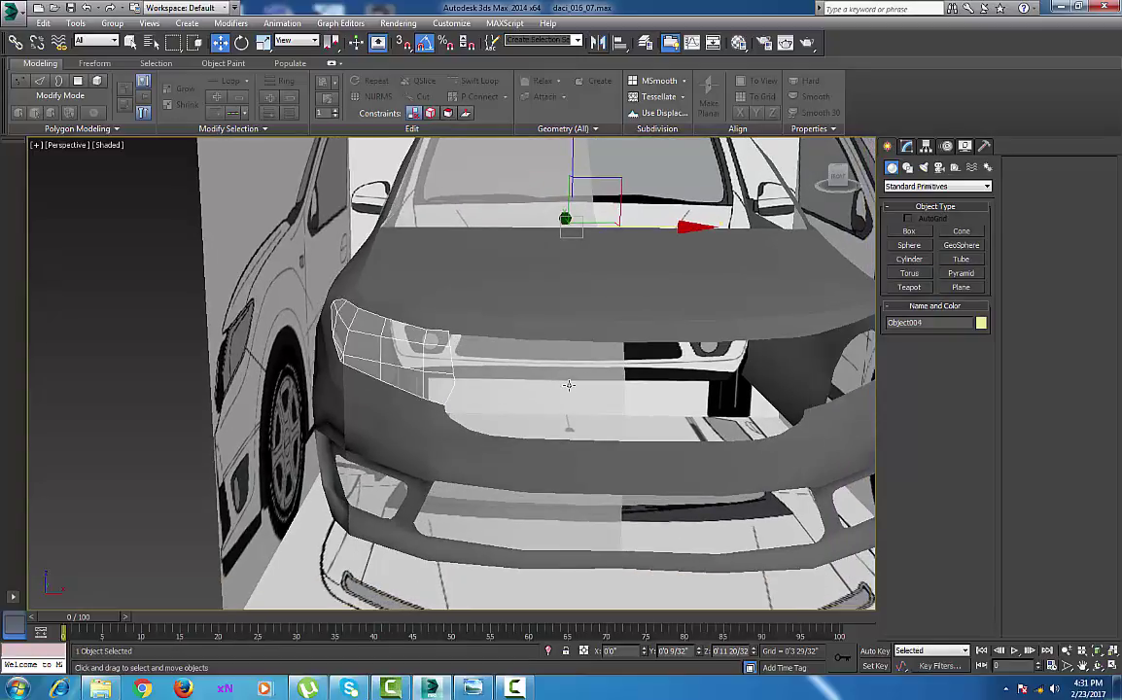
Add two vertical edge loops to the upper grille panel with Swift Loop, one in each half
{"action": "left_click", "coordinate": [568, 384]}
{"action": "left_click", "coordinate": [924, 147]}
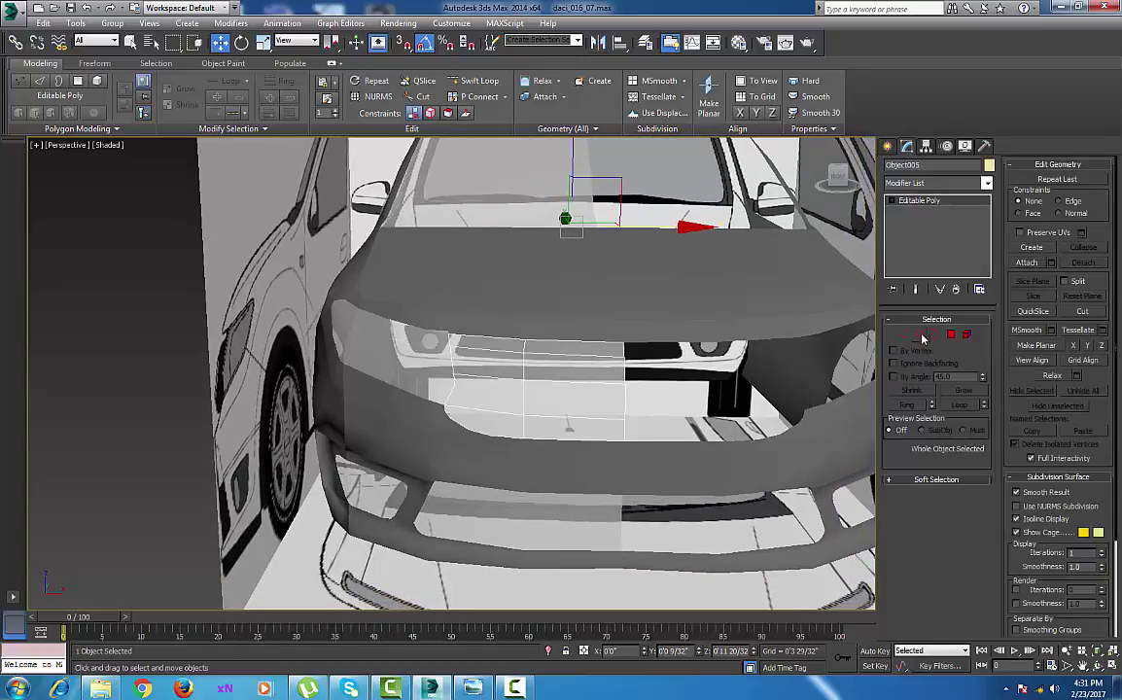
{"action": "left_click_drag", "start_coordinate": [673, 297], "coordinate": [598, 466]}
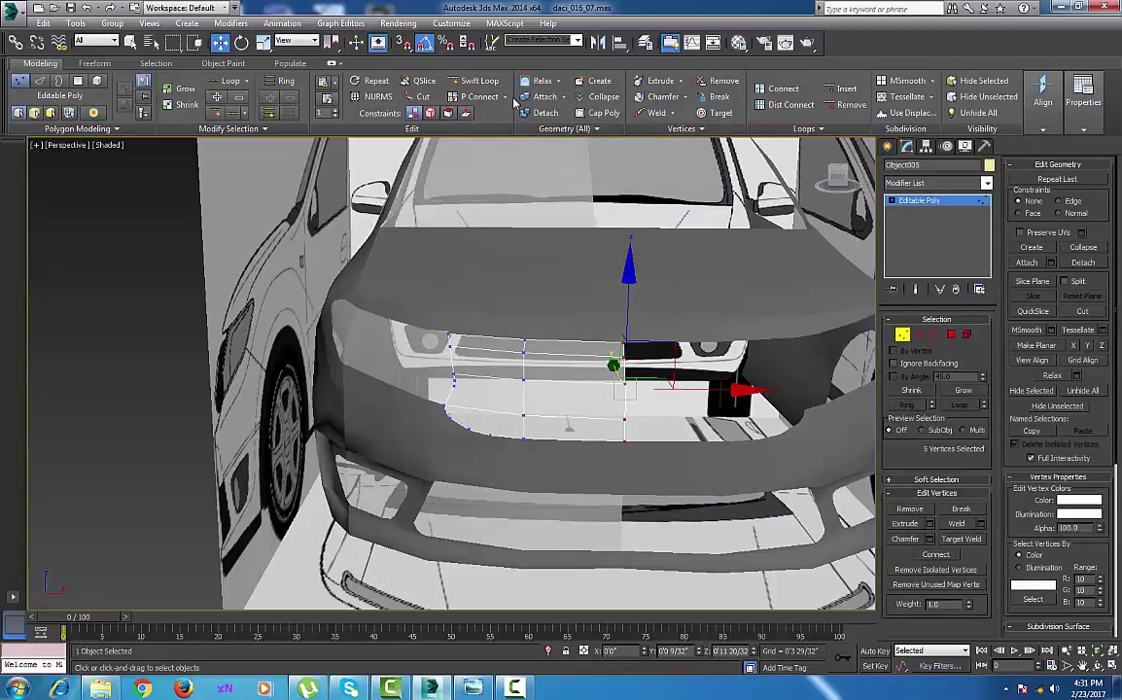
{"action": "left_click", "coordinate": [476, 81]}
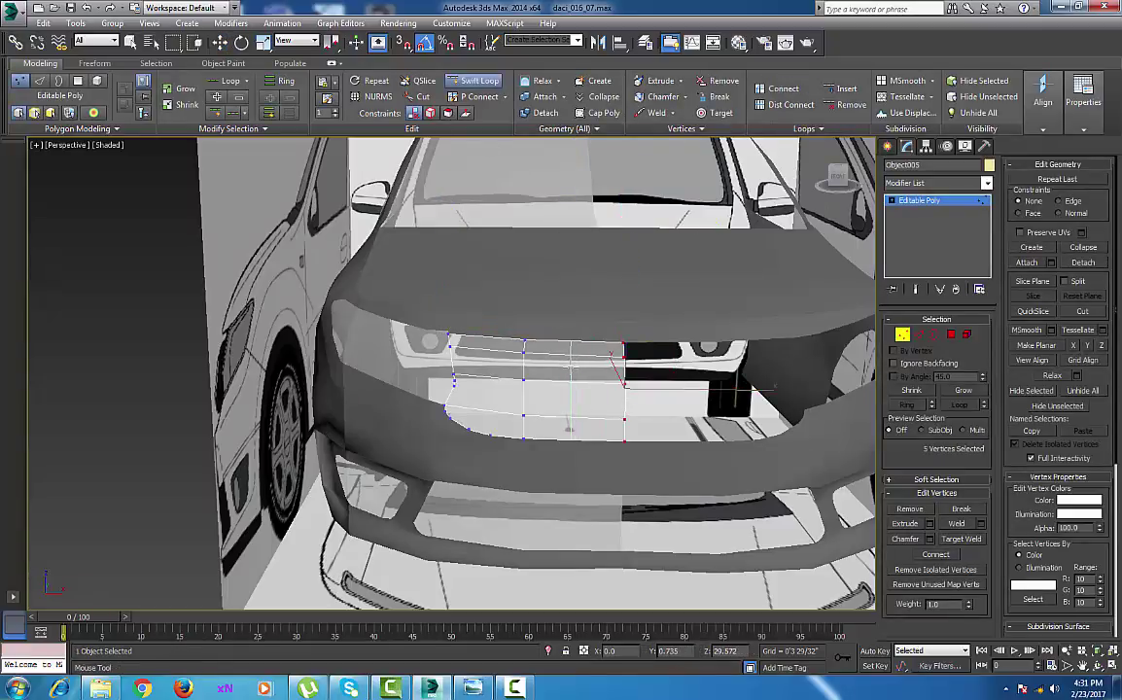
{"action": "left_click", "coordinate": [571, 367]}
{"action": "left_click", "coordinate": [488, 363]}
{"action": "right_click", "coordinate": [508, 406]}
Cut edges that continue the upper grille panel's outer loop down through its lower rows to the bottom border
{"action": "scroll", "coordinate": [508, 408], "scroll_direction": "up", "scroll_amount": 2}
{"action": "middle_click_drag", "start_coordinate": [508, 408], "coordinate": [562, 377]}
{"action": "scroll", "coordinate": [563, 373], "scroll_direction": "up", "scroll_amount": 5}
{"action": "right_click", "coordinate": [558, 362]}
{"action": "left_click", "coordinate": [543, 239]}
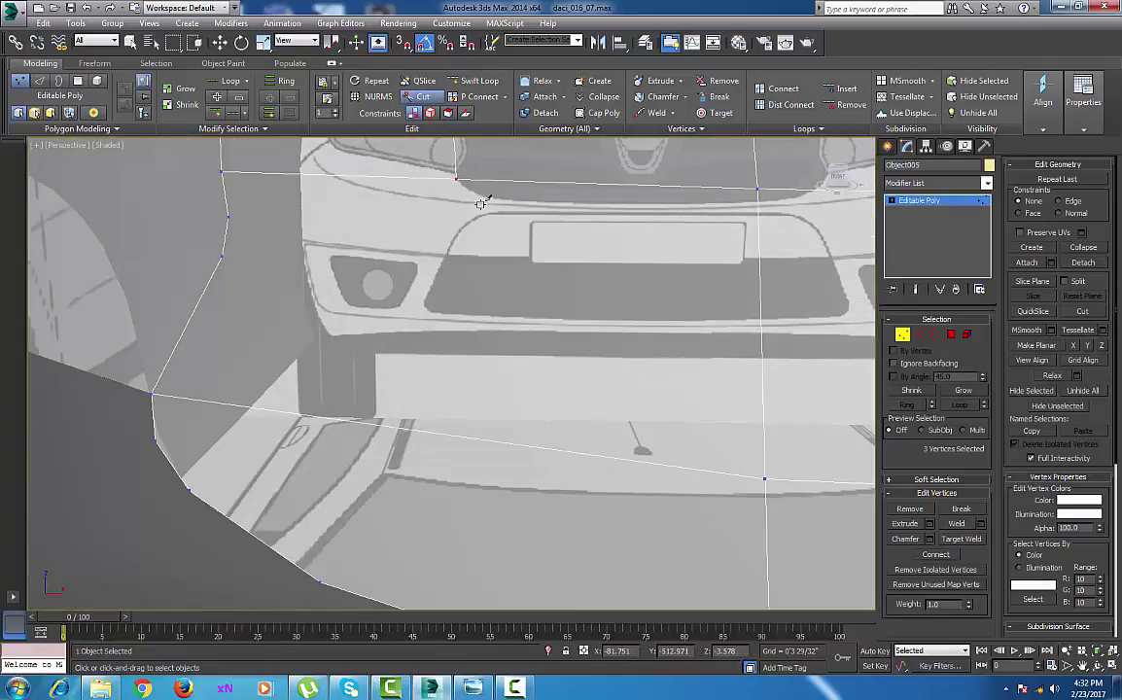
{"action": "scroll", "coordinate": [480, 202], "scroll_direction": "down", "scroll_amount": 5}
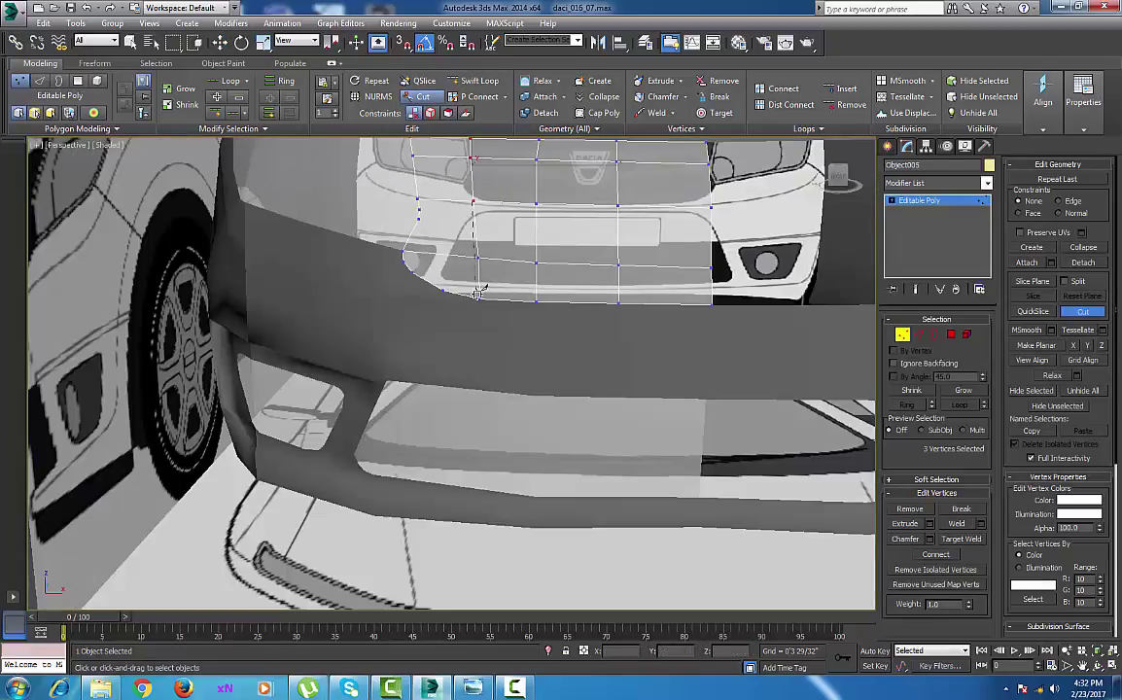
{"action": "middle_click_drag", "start_coordinate": [551, 306], "coordinate": [557, 377]}
{"action": "scroll", "coordinate": [553, 361], "scroll_direction": "down", "scroll_amount": 7}
{"action": "scroll", "coordinate": [569, 355], "scroll_direction": "up", "scroll_amount": 5}
{"action": "right_click", "coordinate": [569, 346]}
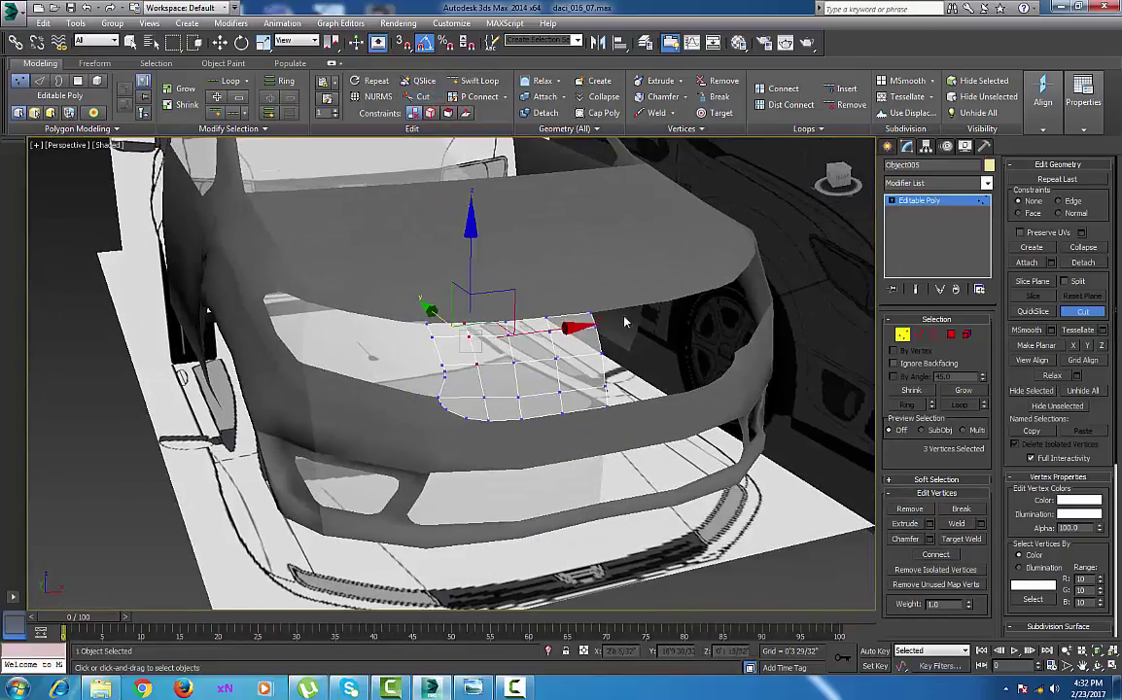
Select the upper grille panel's centreline vertices and apply a Symmetry modifier with the mirror axis set to Z
{"action": "left_click_drag", "start_coordinate": [629, 277], "coordinate": [588, 471]}
{"action": "middle_click_drag", "start_coordinate": [674, 344], "coordinate": [702, 335], "text": "alt"}
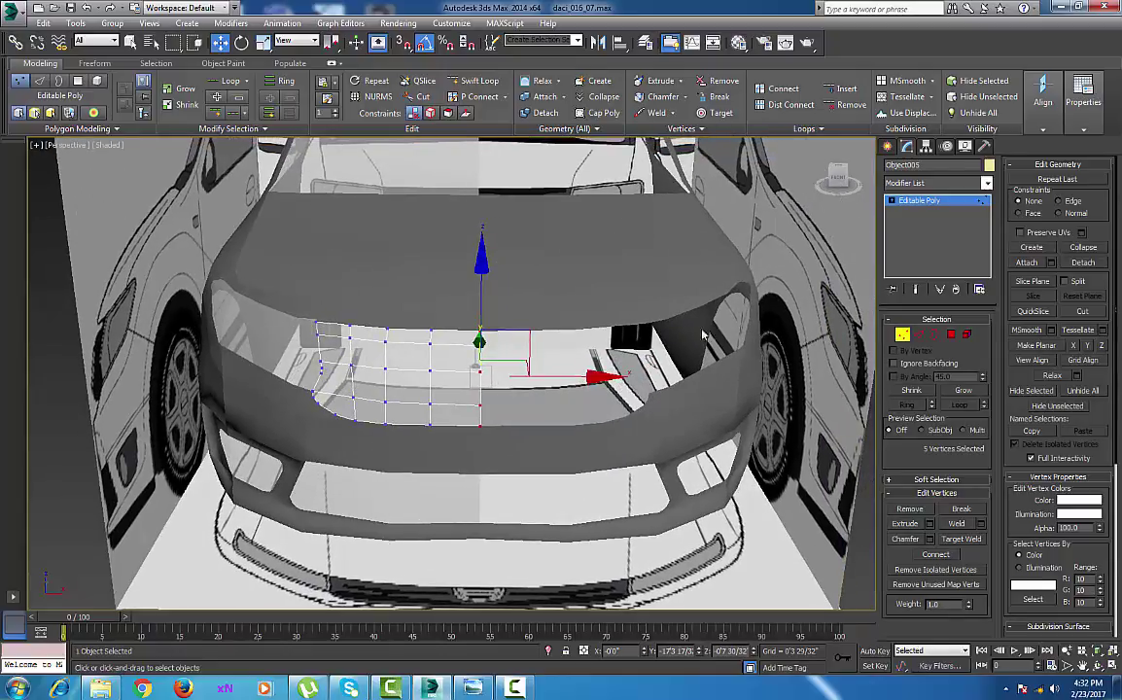
{"action": "left_click", "coordinate": [987, 185]}
{"action": "key", "text": "s"}
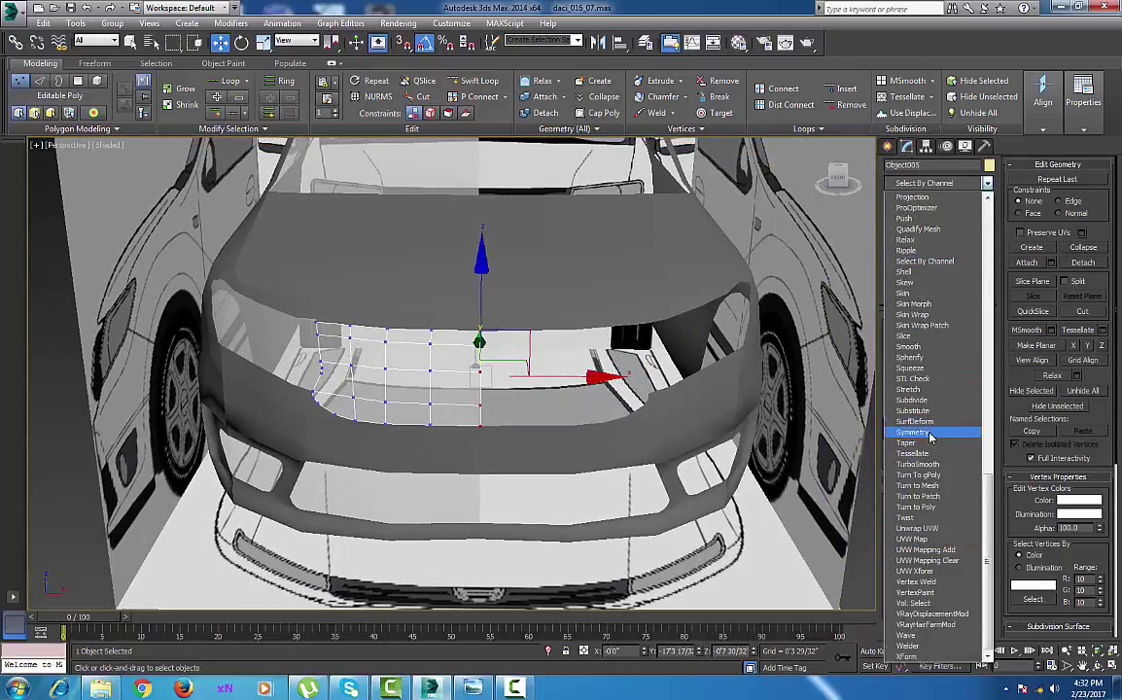
{"action": "left_click", "coordinate": [914, 432]}
{"action": "left_click", "coordinate": [956, 346]}
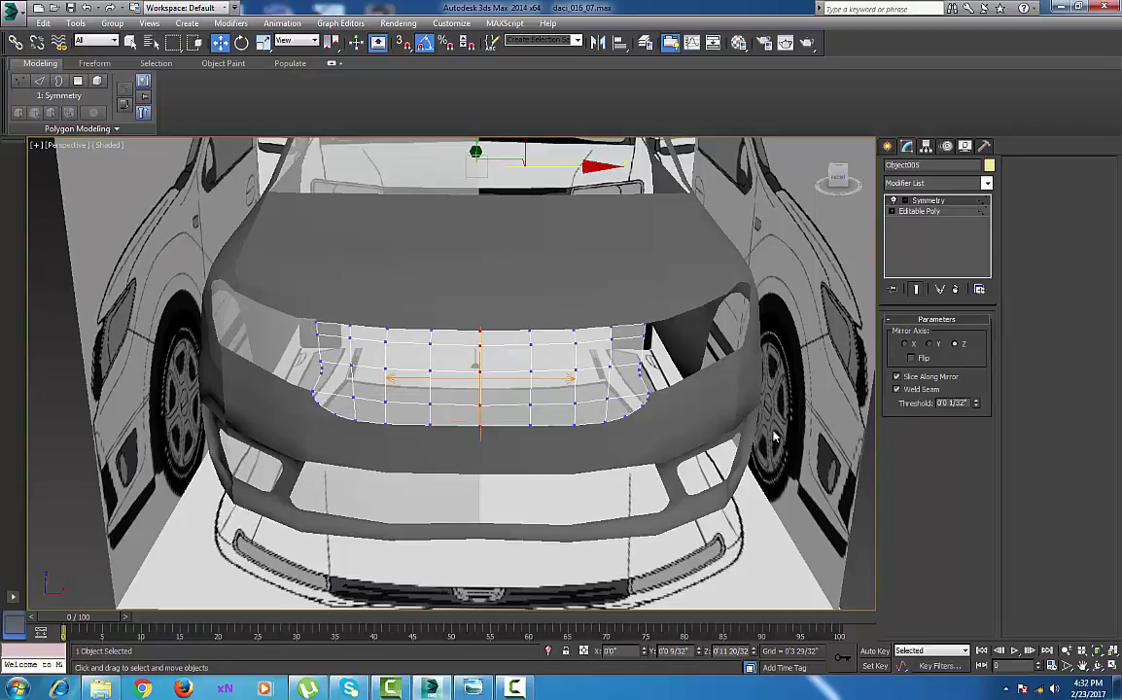
Add two vertical edge loops to the lower grille panel in the bumper with Swift Loop
{"action": "middle_click_drag", "start_coordinate": [616, 412], "coordinate": [671, 322]}
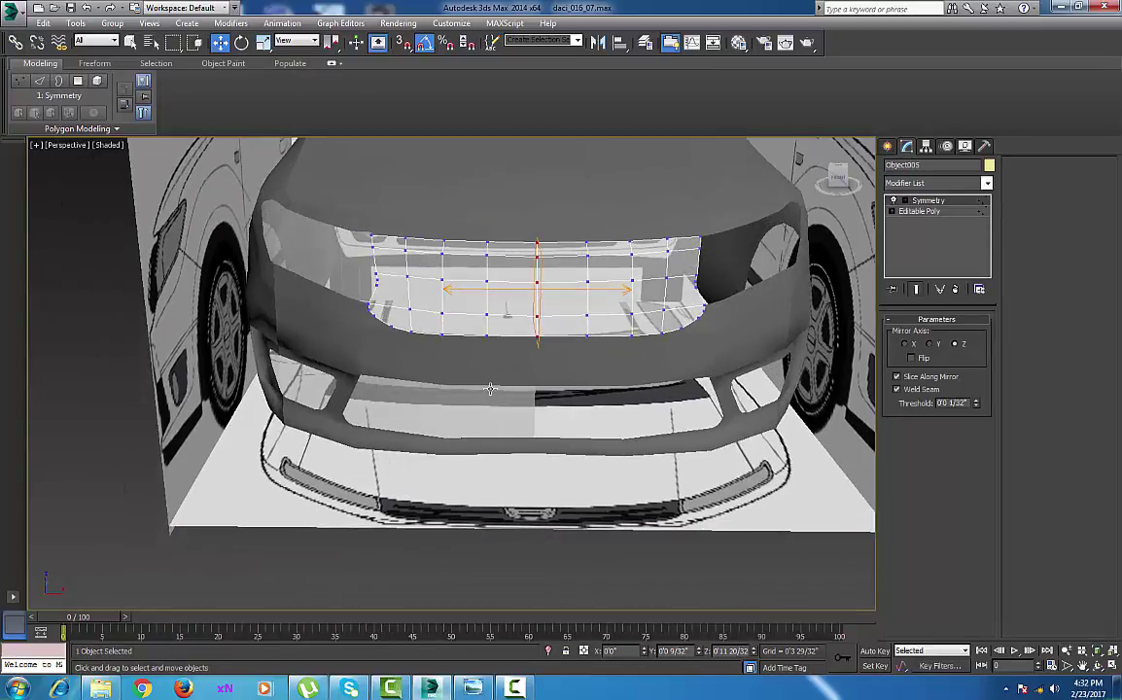
{"action": "left_click", "coordinate": [503, 436]}
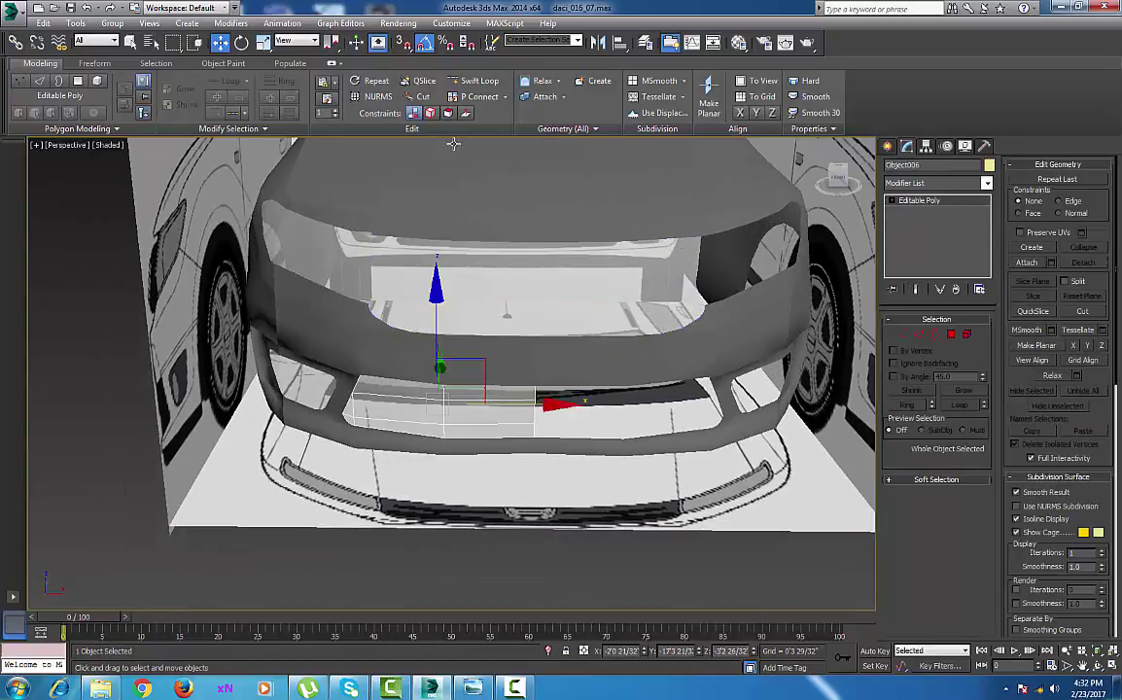
{"action": "left_click", "coordinate": [475, 82]}
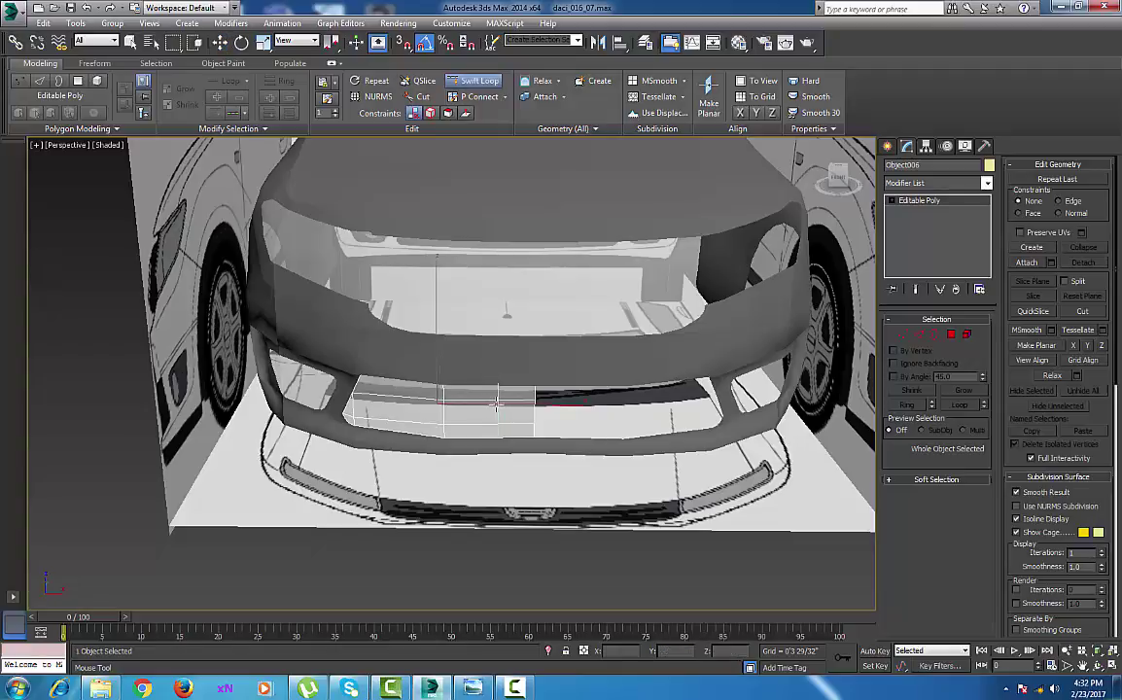
{"action": "right_click", "coordinate": [397, 399]}
Select the lower grille panel's centreline vertices at vertex level and start adding a modifier to the panel
{"action": "left_click", "coordinate": [903, 335]}
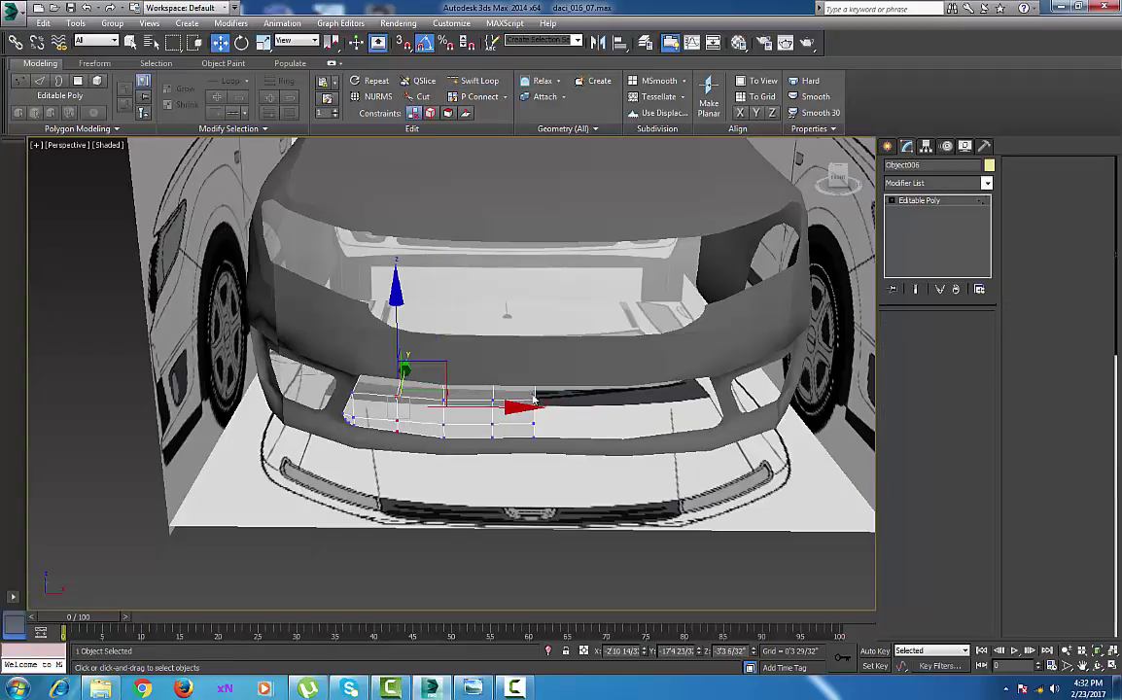
{"action": "key", "text": "1"}
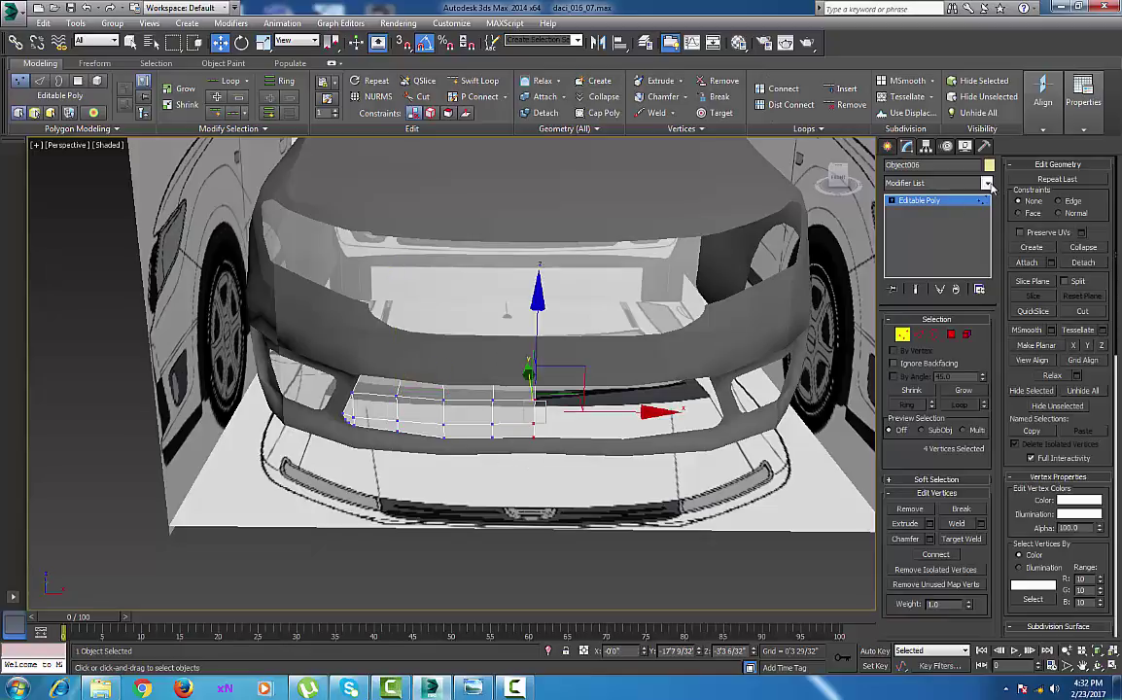
{"action": "left_click", "coordinate": [986, 183]}
{"action": "scroll", "coordinate": [919, 496], "scroll_direction": "down", "scroll_amount": 5}
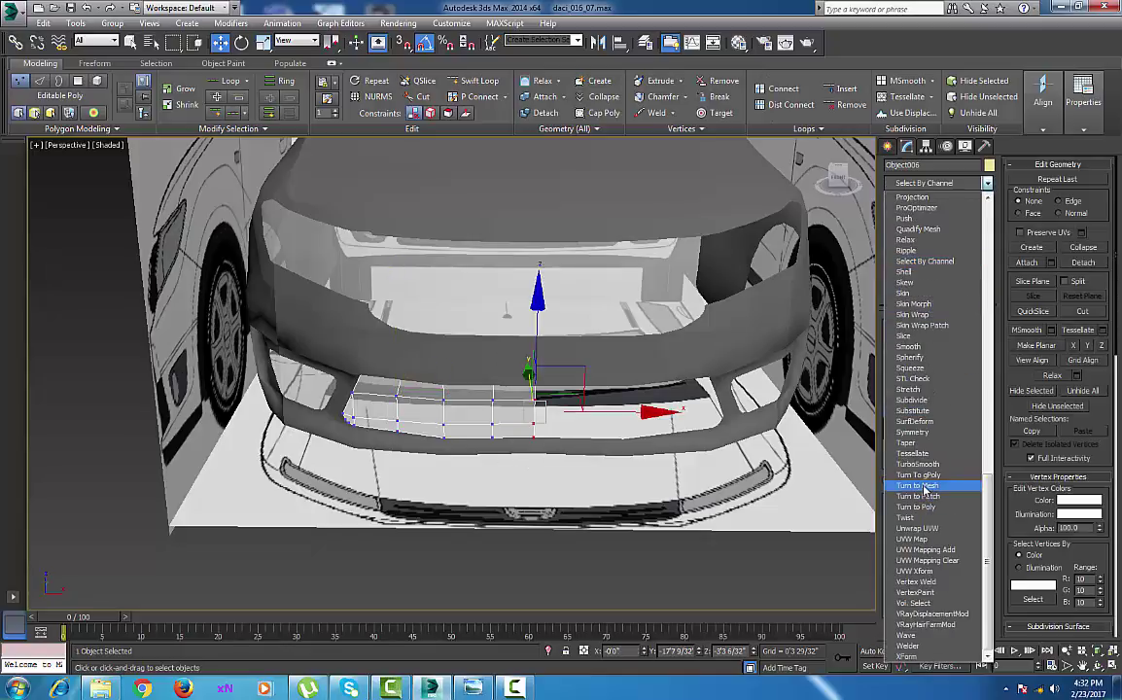
Complete the half lower-grille panel by adding a Symmetry modifier with Z as the mirror axis
{"action": "left_click", "coordinate": [911, 432]}
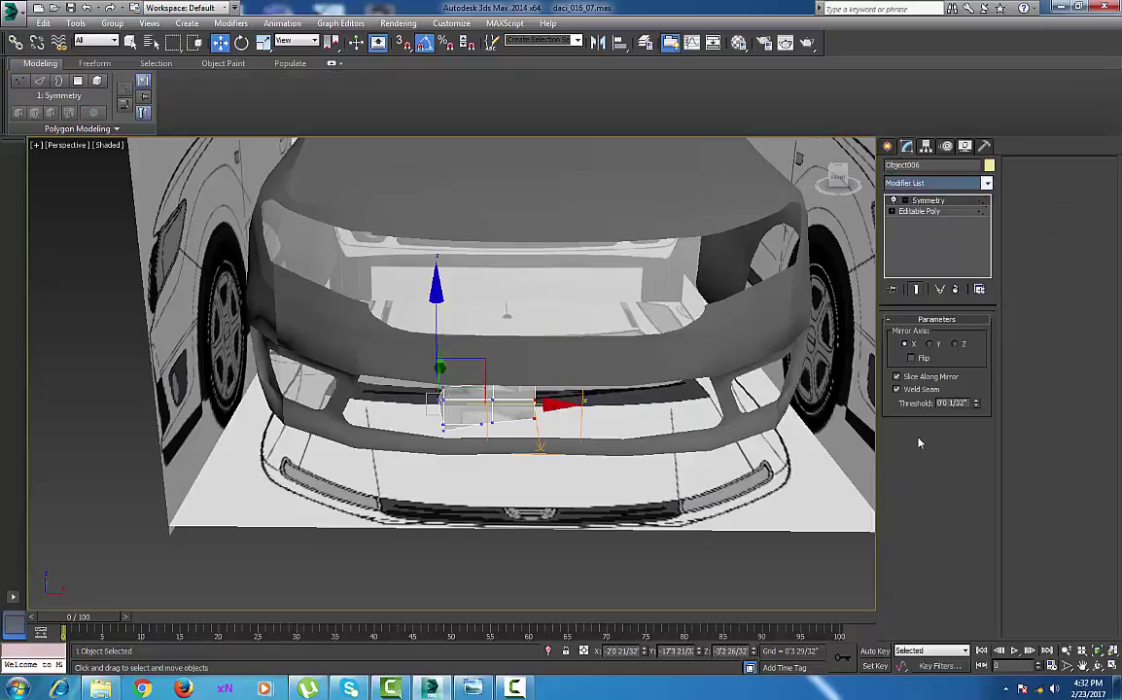
{"action": "left_click", "coordinate": [955, 345]}
{"action": "middle_click_drag", "start_coordinate": [659, 398], "coordinate": [617, 429], "text": "alt"}
{"action": "middle_click_drag", "start_coordinate": [518, 458], "coordinate": [583, 437], "text": "alt"}
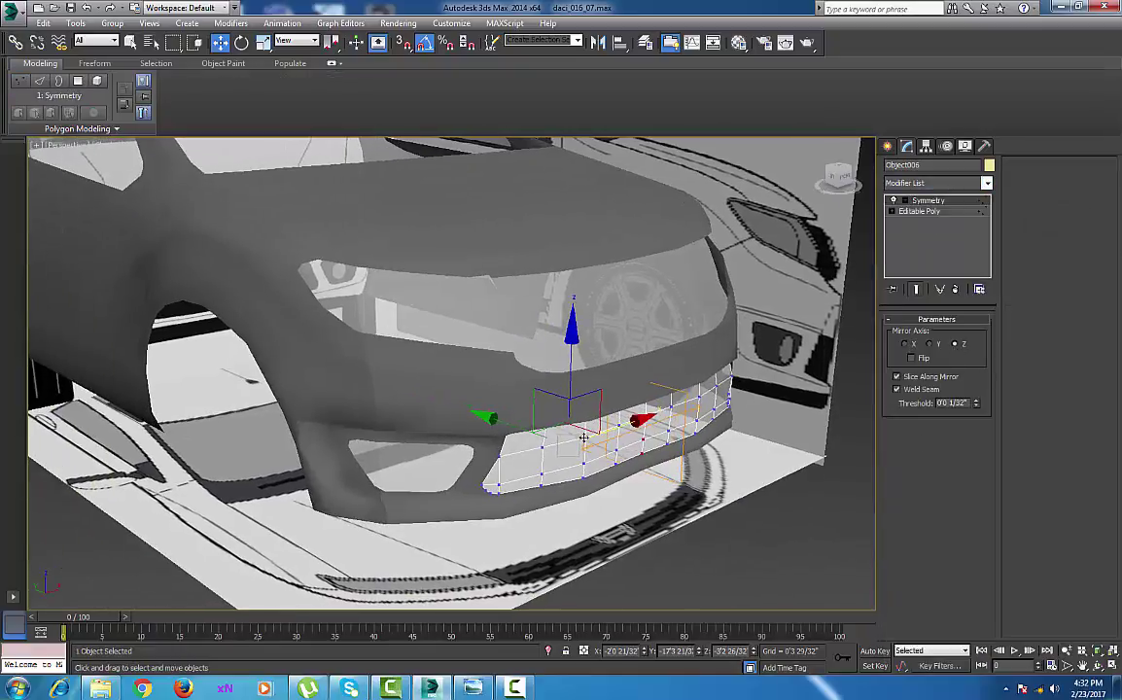
Open the main car body's base Editable Poly for vertex editing around the front fender and headlight opening
{"action": "left_click", "coordinate": [442, 398]}
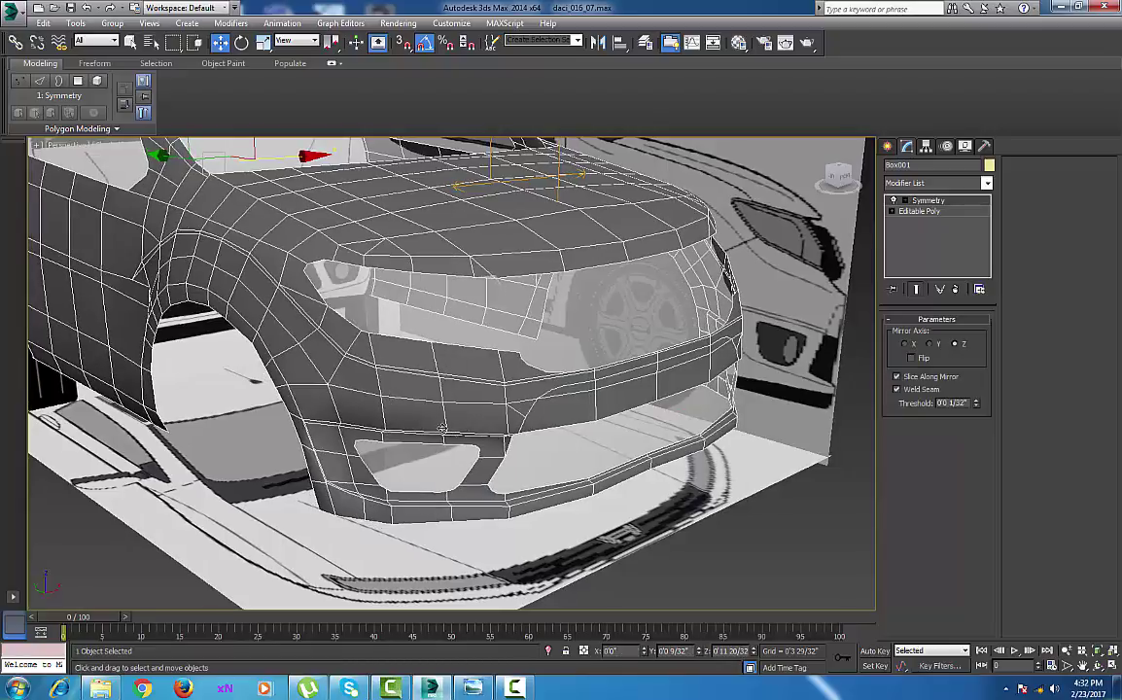
{"action": "middle_click_drag", "start_coordinate": [442, 429], "coordinate": [454, 427]}
{"action": "left_click", "coordinate": [913, 211]}
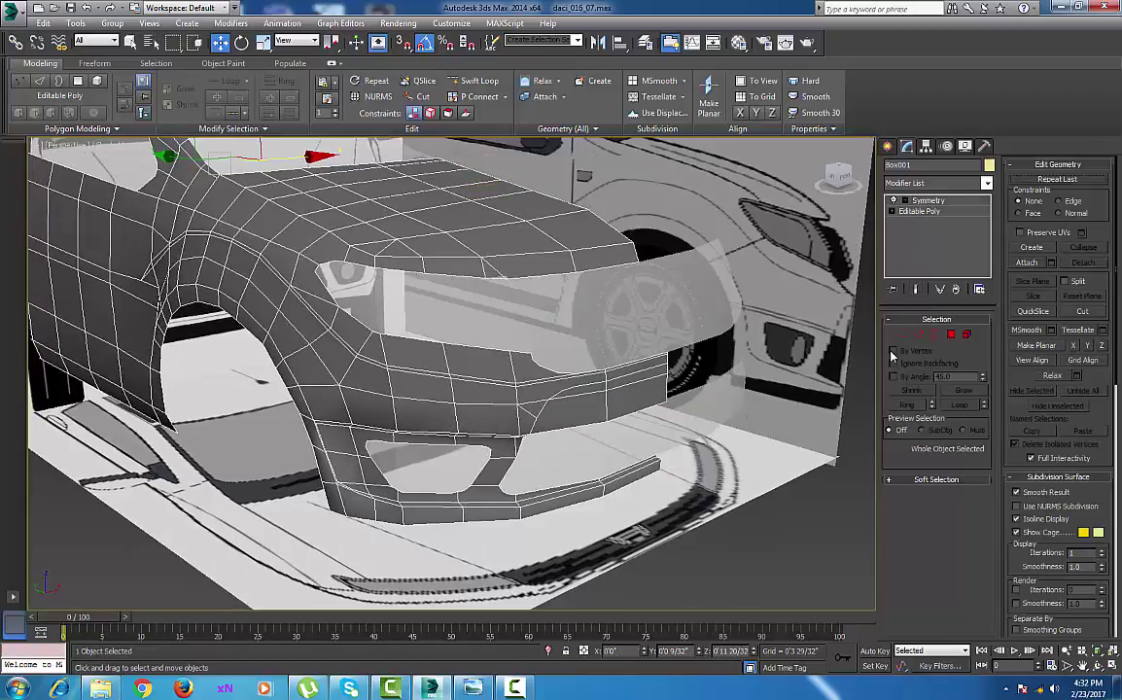
{"action": "left_click", "coordinate": [902, 335]}
{"action": "scroll", "coordinate": [338, 420], "scroll_direction": "down", "scroll_amount": 4}
{"action": "middle_click_drag", "start_coordinate": [338, 420], "coordinate": [335, 387], "text": "alt"}
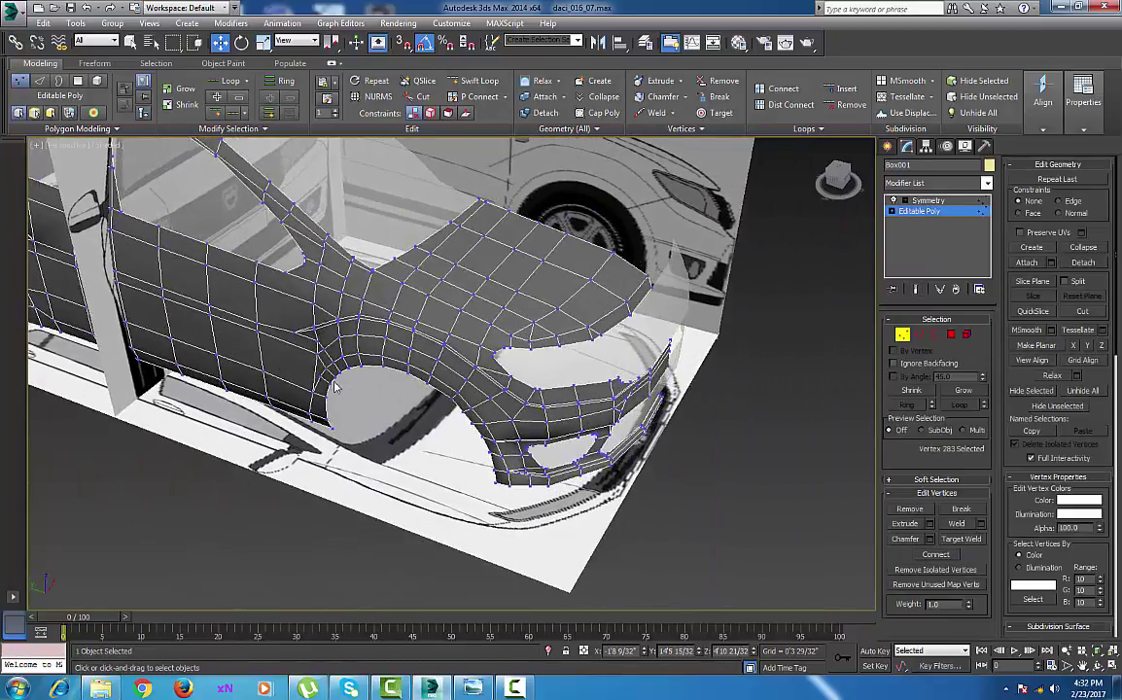
{"action": "scroll", "coordinate": [479, 400], "scroll_direction": "up", "scroll_amount": 5}
{"action": "middle_click_drag", "start_coordinate": [548, 393], "coordinate": [483, 377]}
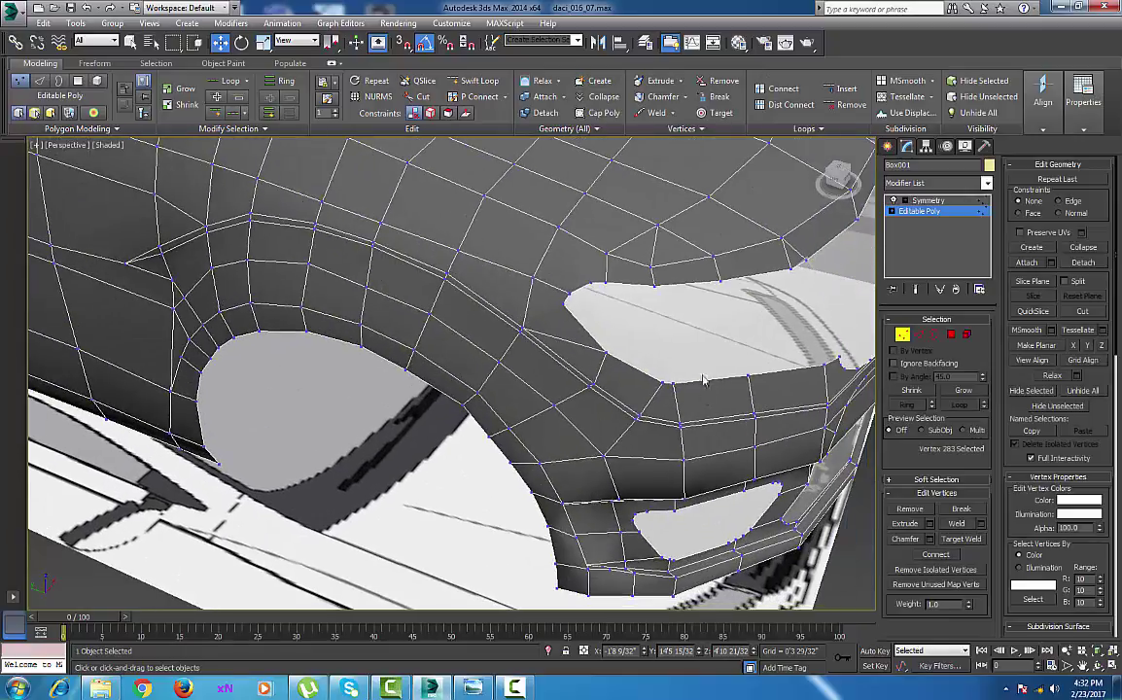
Try to shift the column of four vertices below the headlight opening along the X axis
{"action": "left_click_drag", "start_coordinate": [669, 507], "coordinate": [669, 506]}
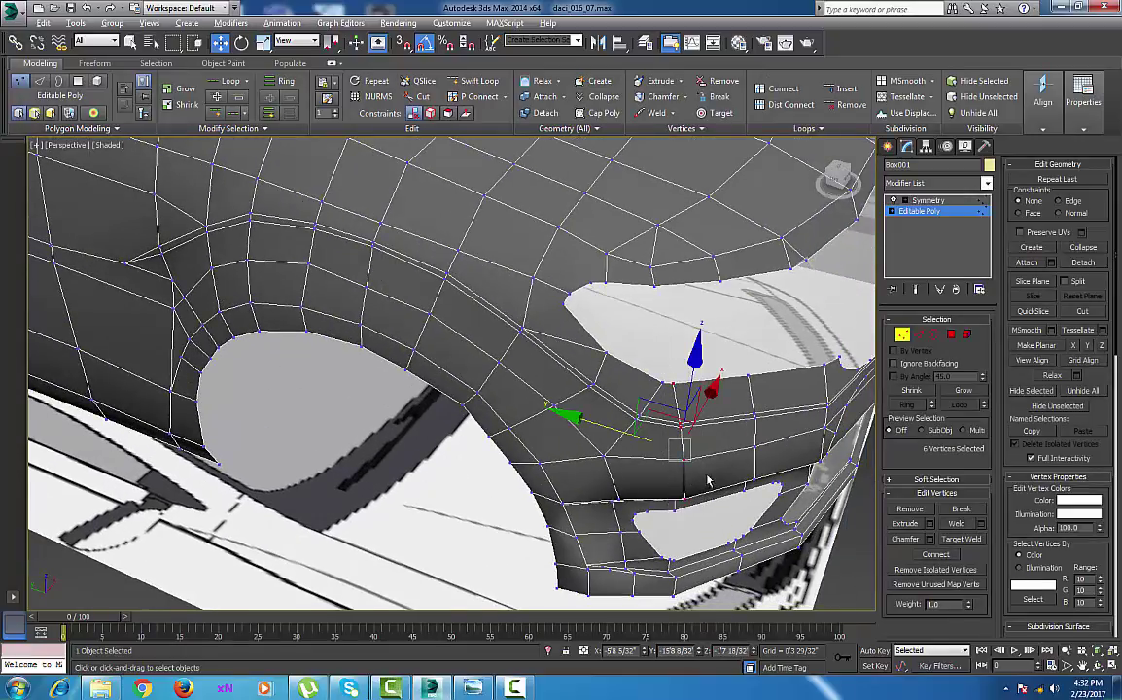
{"action": "middle_click_drag", "start_coordinate": [708, 480], "coordinate": [689, 425], "text": "alt"}
{"action": "middle_click_drag", "start_coordinate": [690, 532], "coordinate": [693, 531], "text": "alt"}
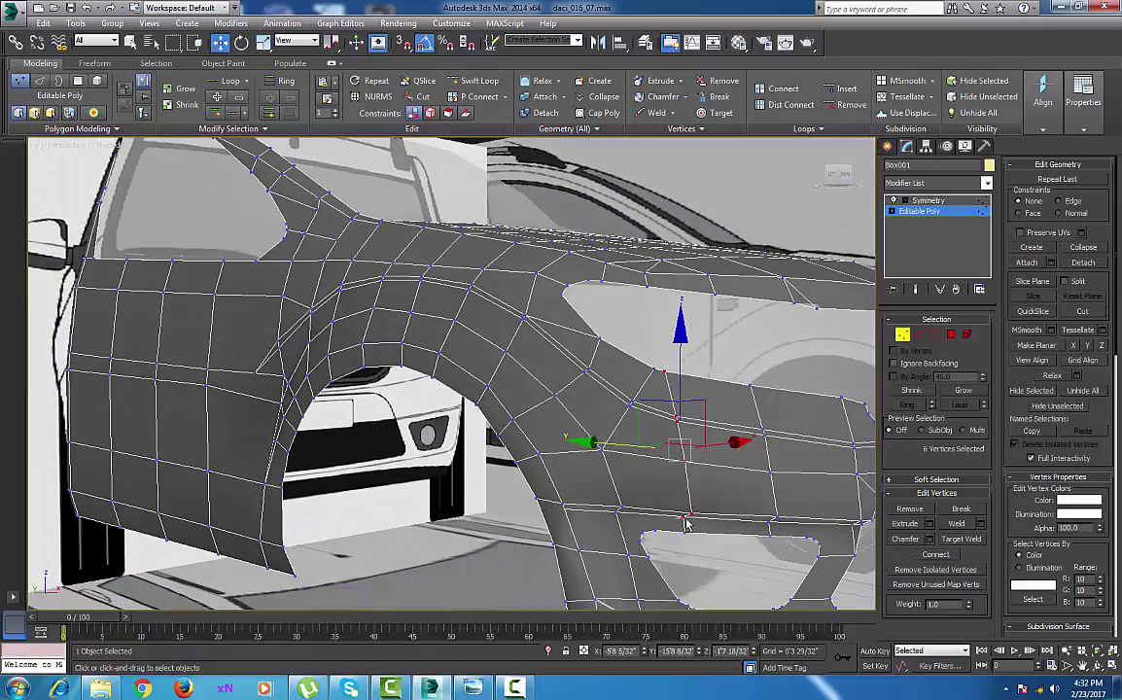
{"action": "left_click", "coordinate": [688, 521], "text": "alt"}
{"action": "left_click_drag", "start_coordinate": [704, 510], "coordinate": [705, 509], "text": "alt"}
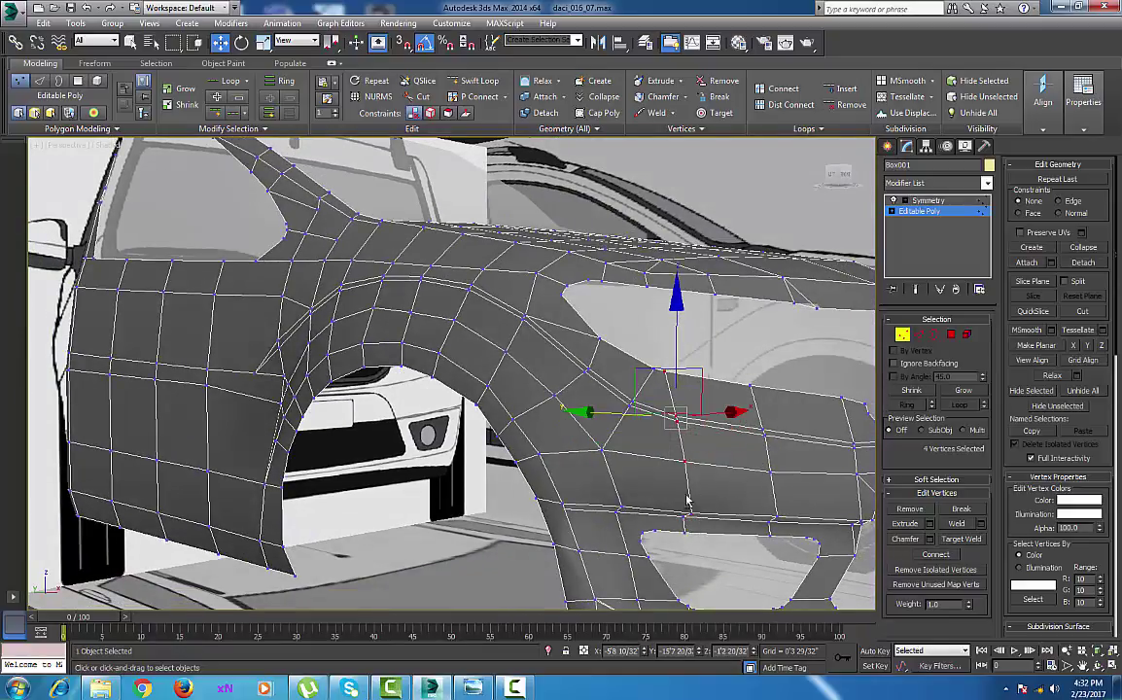
{"action": "middle_click_drag", "start_coordinate": [688, 503], "coordinate": [760, 435], "text": "alt"}
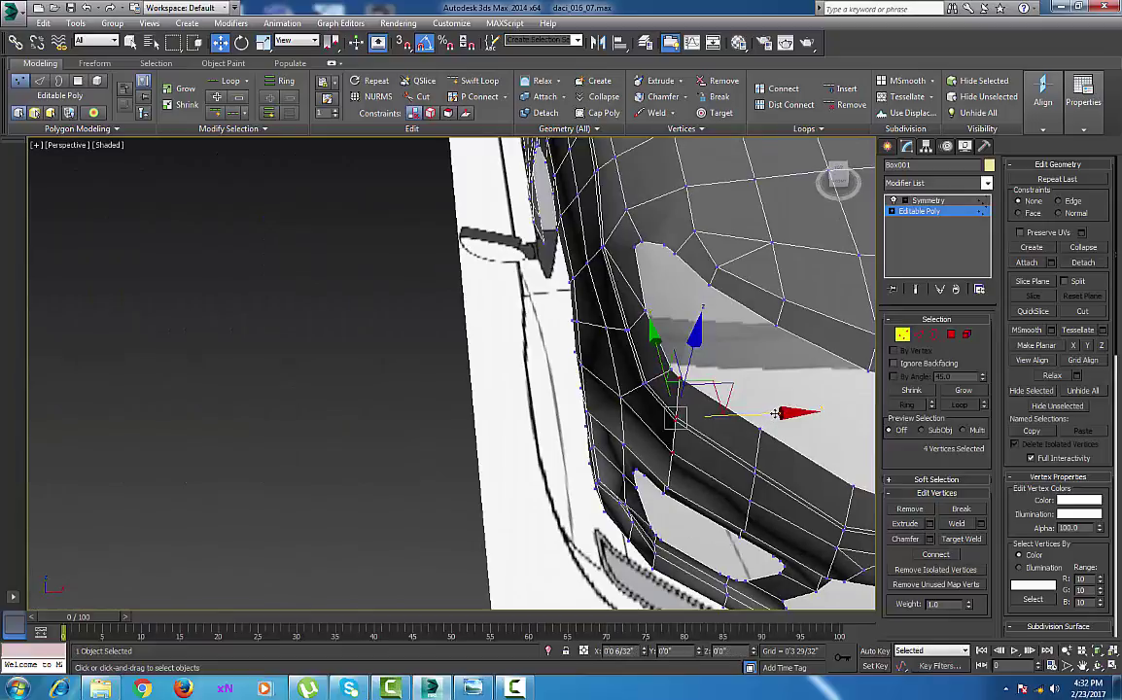
{"action": "left_click_drag", "start_coordinate": [774, 414], "coordinate": [778, 414]}
{"action": "key", "text": "ctrl+z"}
Leave vertex editing, select all the car body objects and isolate them from the reference images
{"action": "middle_click_drag", "start_coordinate": [691, 460], "coordinate": [789, 340], "text": "alt"}
{"action": "scroll", "coordinate": [678, 486], "scroll_direction": "down", "scroll_amount": 3}
{"action": "scroll", "coordinate": [677, 486], "scroll_direction": "down", "scroll_amount": 5}
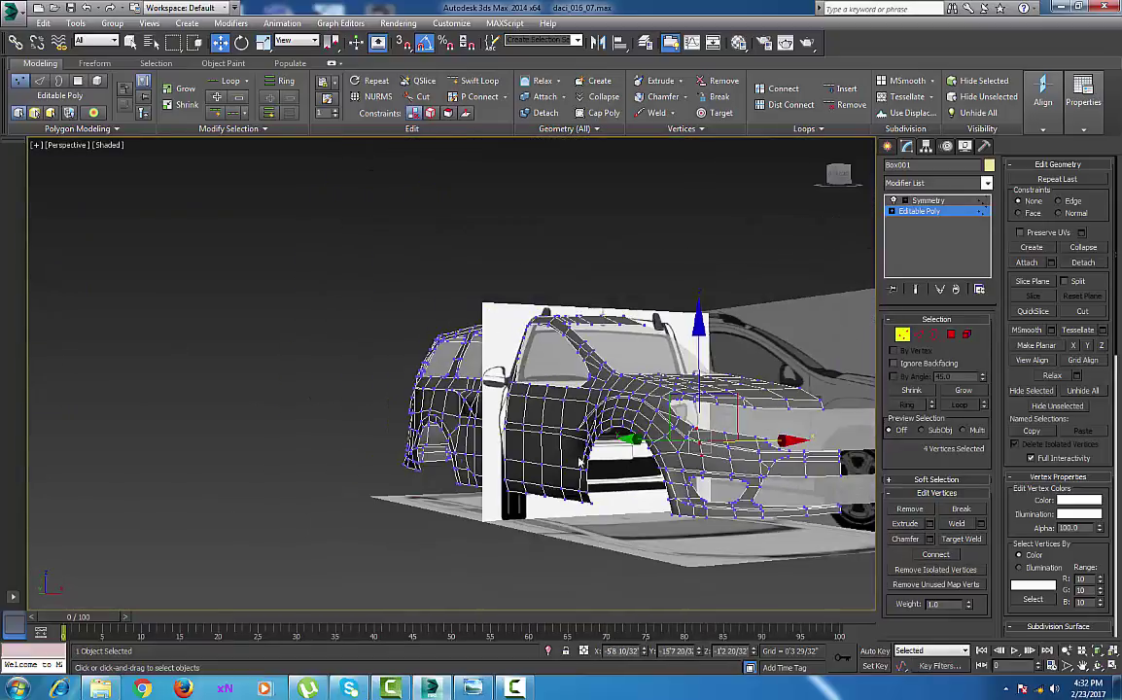
{"action": "middle_click_drag", "start_coordinate": [389, 476], "coordinate": [518, 469], "text": "alt"}
{"action": "middle_click_drag", "start_coordinate": [361, 454], "coordinate": [583, 475]}
{"action": "scroll", "coordinate": [523, 415], "scroll_direction": "down", "scroll_amount": 5}
{"action": "scroll", "coordinate": [571, 432], "scroll_direction": "up", "scroll_amount": 4}
{"action": "scroll", "coordinate": [586, 466], "scroll_direction": "down", "scroll_amount": 5}
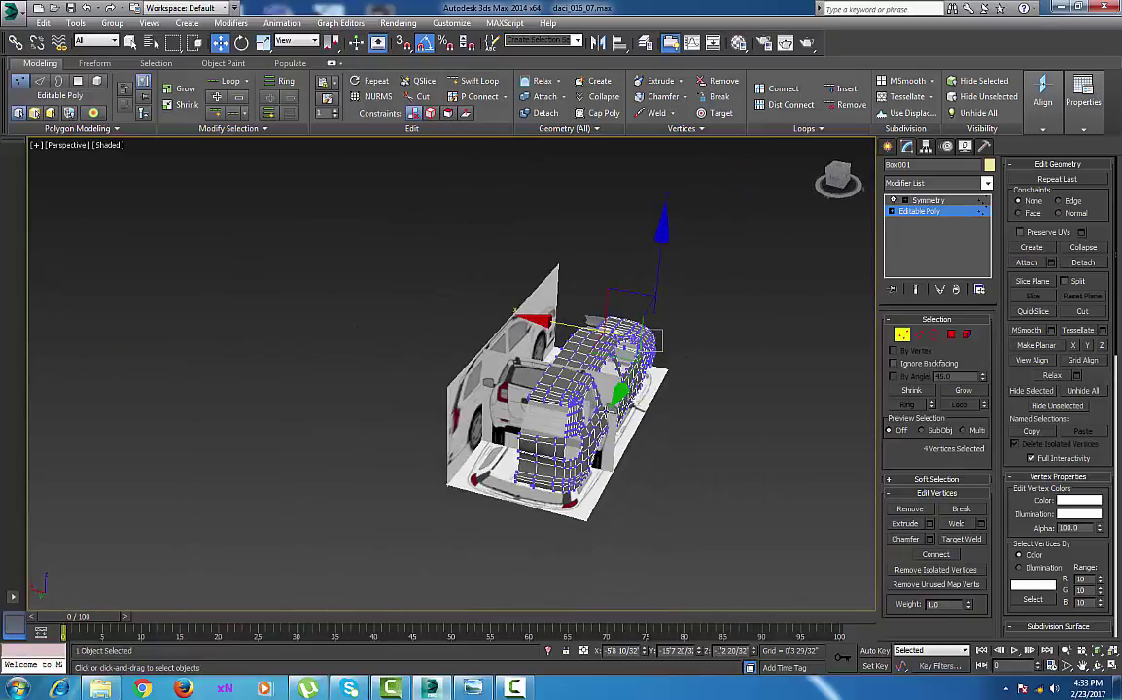
{"action": "left_click", "coordinate": [802, 352]}
{"action": "left_click", "coordinate": [888, 146]}
{"action": "left_click_drag", "start_coordinate": [786, 234], "coordinate": [276, 562]}
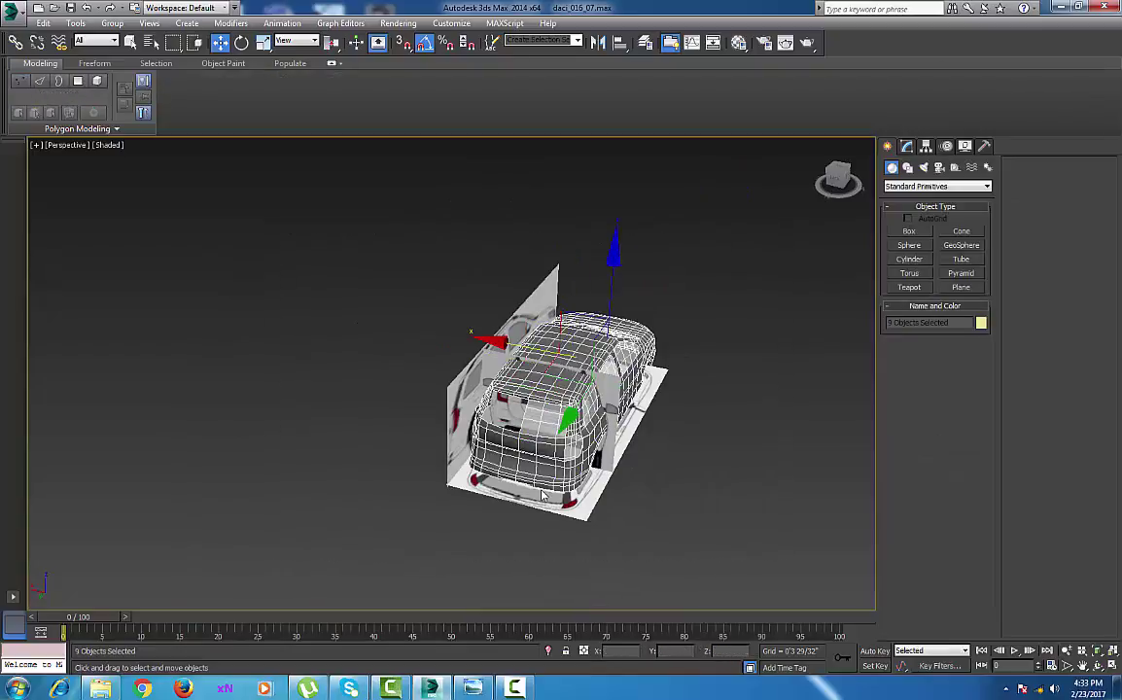
{"action": "left_click", "coordinate": [548, 652]}
Examine the isolated car body all around, from the front to the rear
{"action": "middle_click_drag", "start_coordinate": [618, 499], "coordinate": [579, 450]}
{"action": "middle_click_drag", "start_coordinate": [518, 500], "coordinate": [571, 461], "text": "alt"}
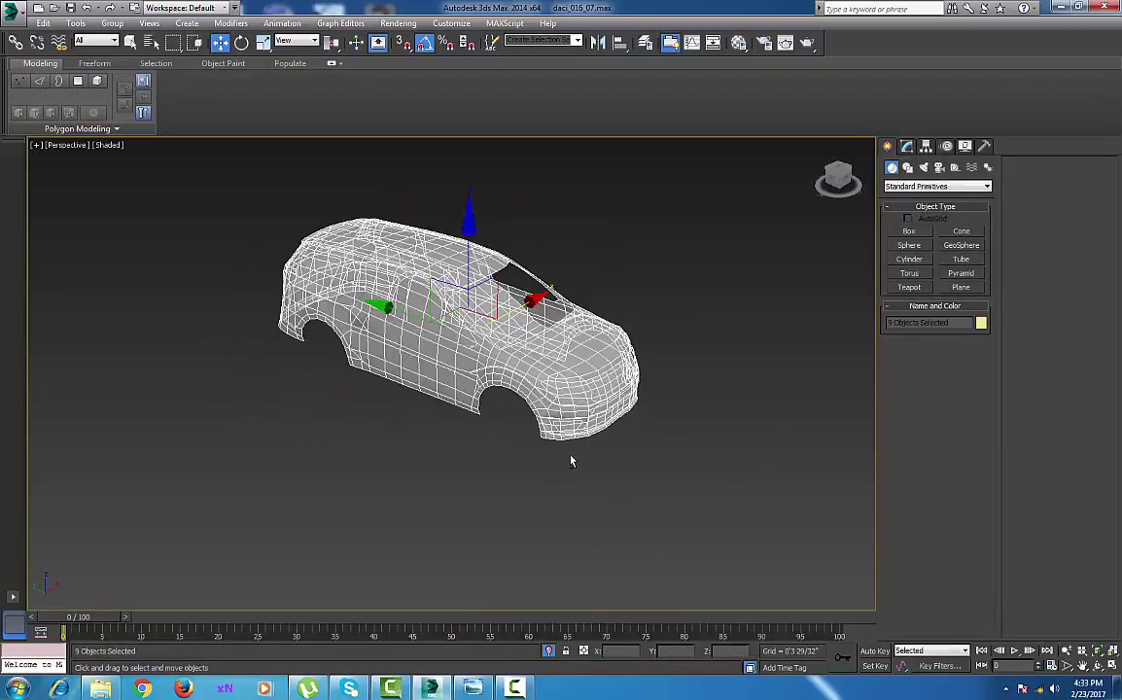
{"action": "middle_click_drag", "start_coordinate": [529, 408], "coordinate": [556, 490]}
{"action": "middle_click_drag", "start_coordinate": [556, 490], "coordinate": [580, 454], "text": "alt"}
{"action": "scroll", "coordinate": [571, 471], "scroll_direction": "up", "scroll_amount": 8}
{"action": "scroll", "coordinate": [571, 484], "scroll_direction": "down", "scroll_amount": 8}
{"action": "middle_click_drag", "start_coordinate": [438, 465], "coordinate": [588, 434], "text": "alt"}
{"action": "scroll", "coordinate": [510, 445], "scroll_direction": "down", "scroll_amount": 4}
{"action": "scroll", "coordinate": [518, 443], "scroll_direction": "up", "scroll_amount": 4}
Complete the half rear-window panel with a Symmetry modifier mirrored on the Z axis
{"action": "left_click", "coordinate": [428, 379]}
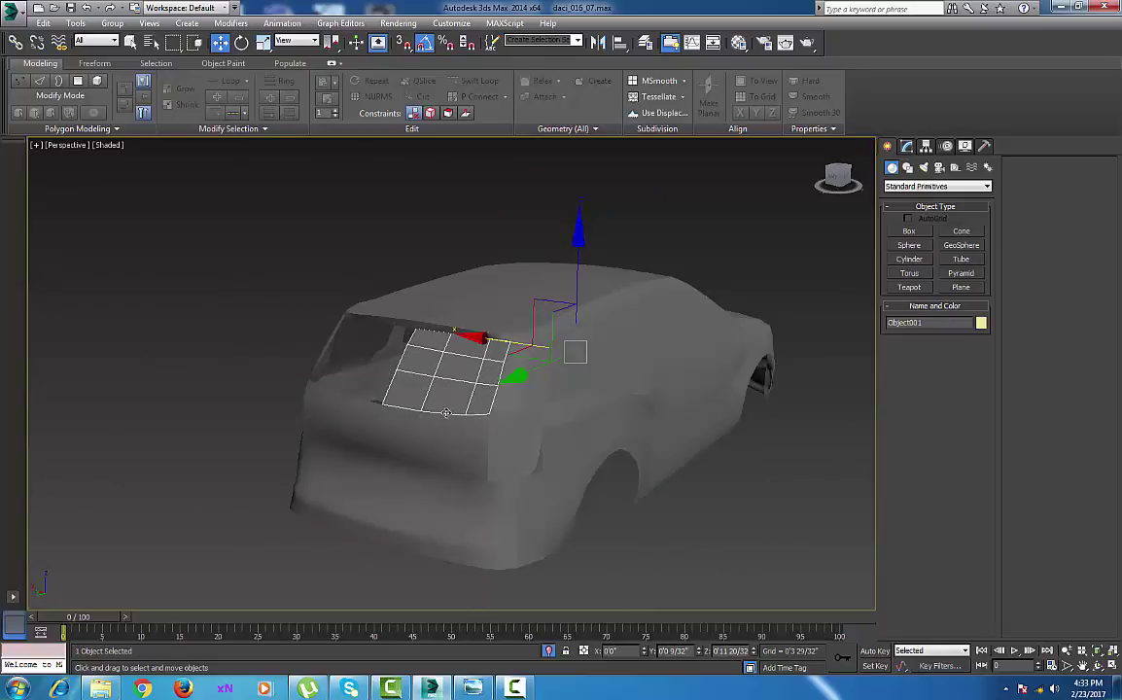
{"action": "left_click", "coordinate": [907, 147]}
{"action": "left_click", "coordinate": [903, 335]}
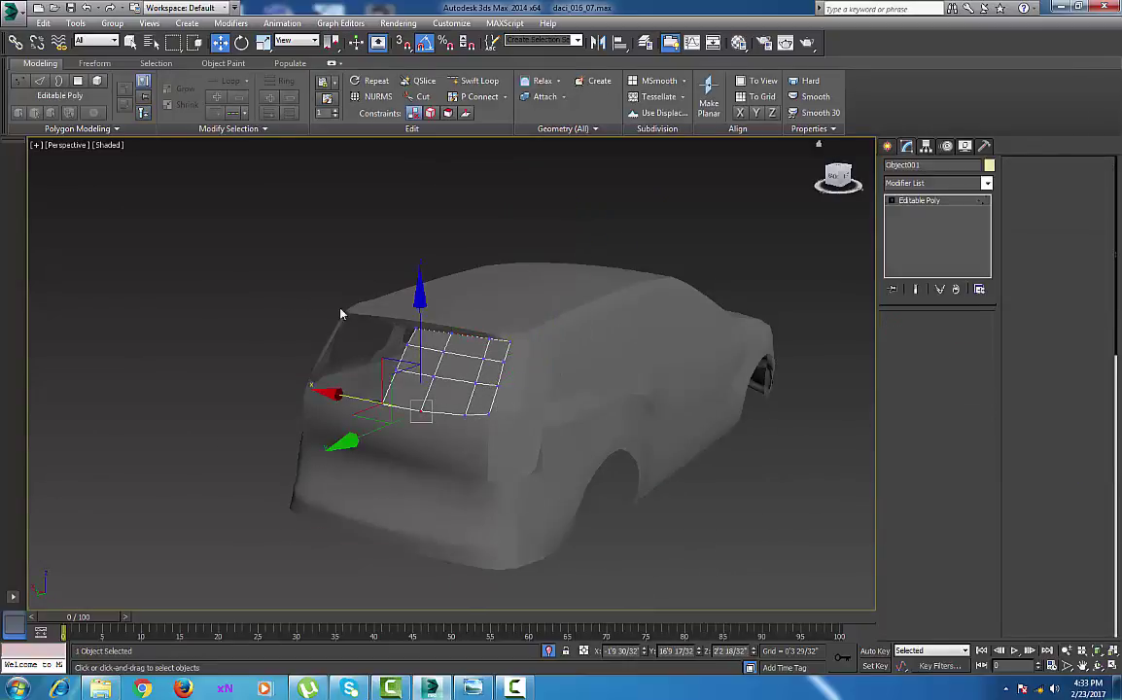
{"action": "middle_click_drag", "start_coordinate": [337, 273], "coordinate": [326, 288], "text": "alt"}
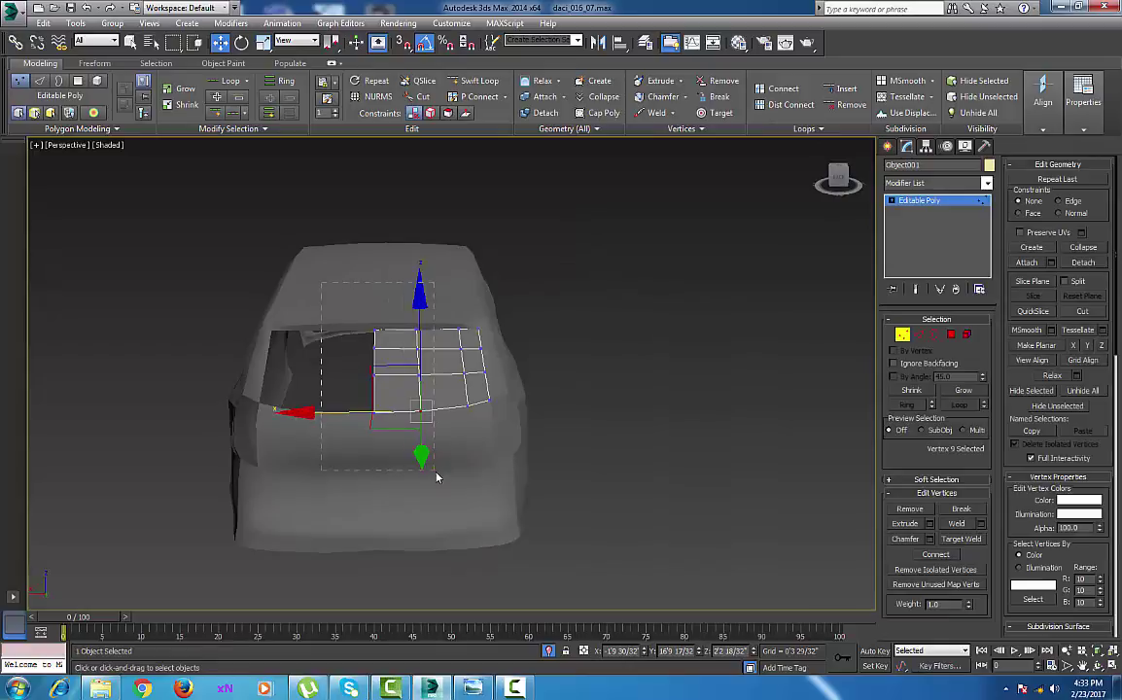
{"action": "left_click_drag", "start_coordinate": [395, 473], "coordinate": [397, 475]}
{"action": "left_click", "coordinate": [984, 184]}
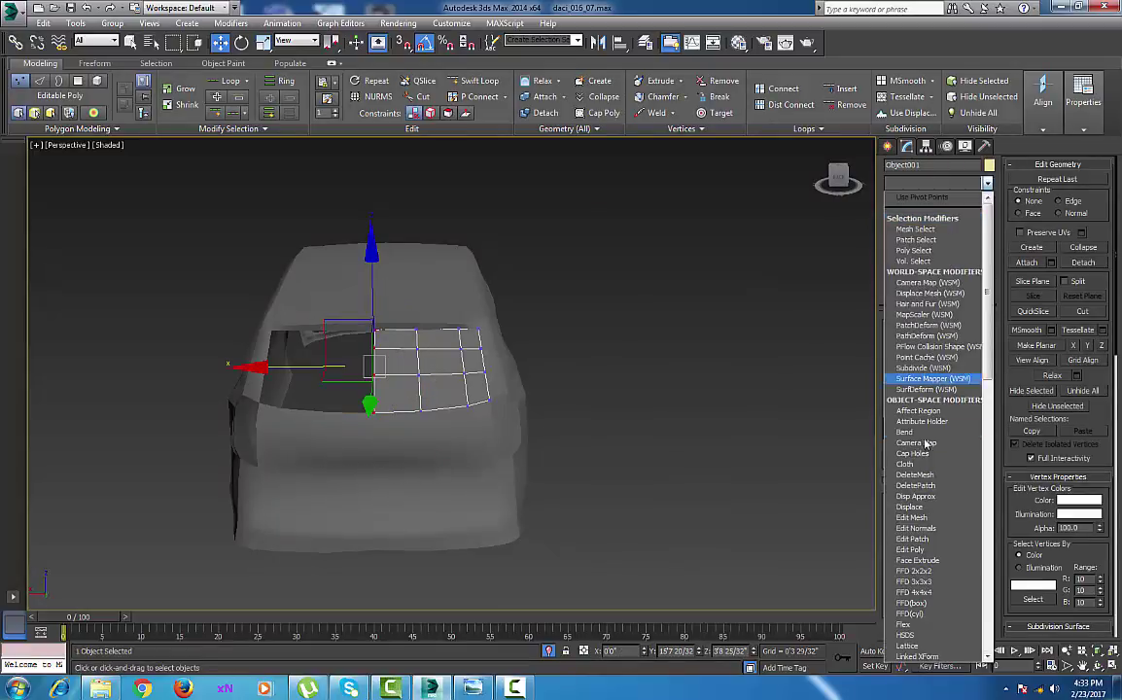
{"action": "key", "text": "s"}
{"action": "left_click", "coordinate": [926, 434]}
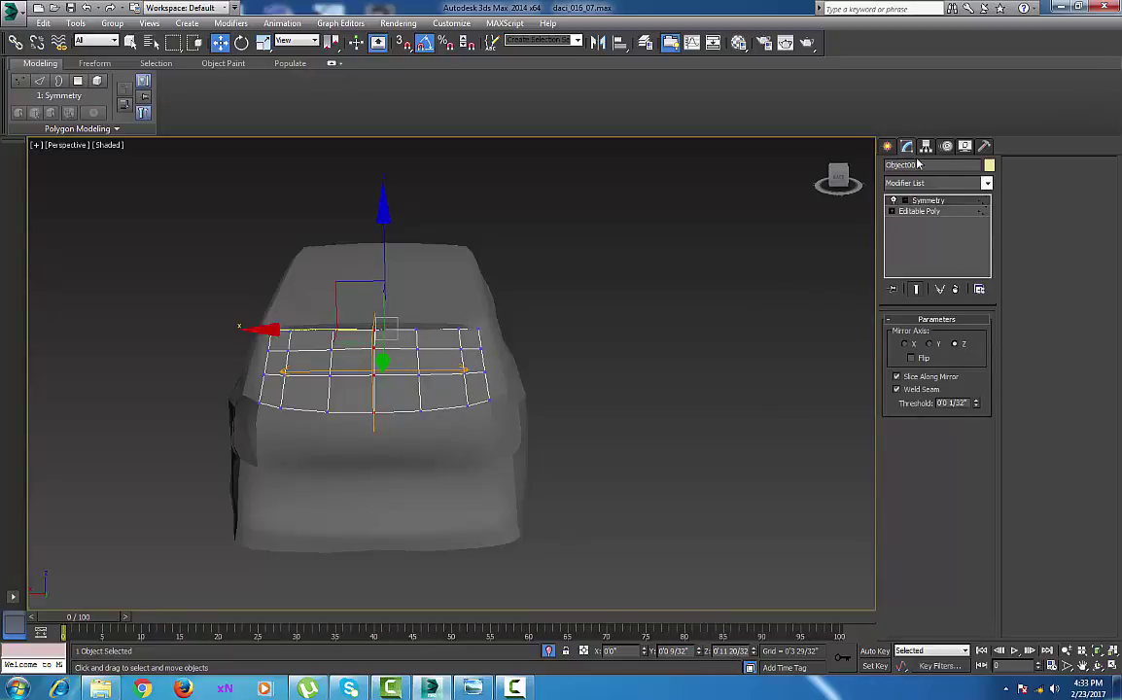
{"action": "left_click", "coordinate": [886, 146]}
Select the half windshield panel and, in vertex mode, select vertices along its centre edge
{"action": "middle_click_drag", "start_coordinate": [580, 419], "coordinate": [697, 462]}
{"action": "middle_click_drag", "start_coordinate": [697, 463], "coordinate": [556, 439], "text": "alt"}
{"action": "scroll", "coordinate": [626, 456], "scroll_direction": "down", "scroll_amount": 4}
{"action": "middle_click_drag", "start_coordinate": [626, 456], "coordinate": [576, 456], "text": "alt"}
{"action": "scroll", "coordinate": [616, 458], "scroll_direction": "up", "scroll_amount": 1}
{"action": "left_click", "coordinate": [628, 458]}
{"action": "middle_click_drag", "start_coordinate": [673, 488], "coordinate": [616, 446]}
{"action": "scroll", "coordinate": [551, 451], "scroll_direction": "up", "scroll_amount": 5}
{"action": "scroll", "coordinate": [638, 469], "scroll_direction": "down", "scroll_amount": 4}
{"action": "left_click", "coordinate": [613, 343]}
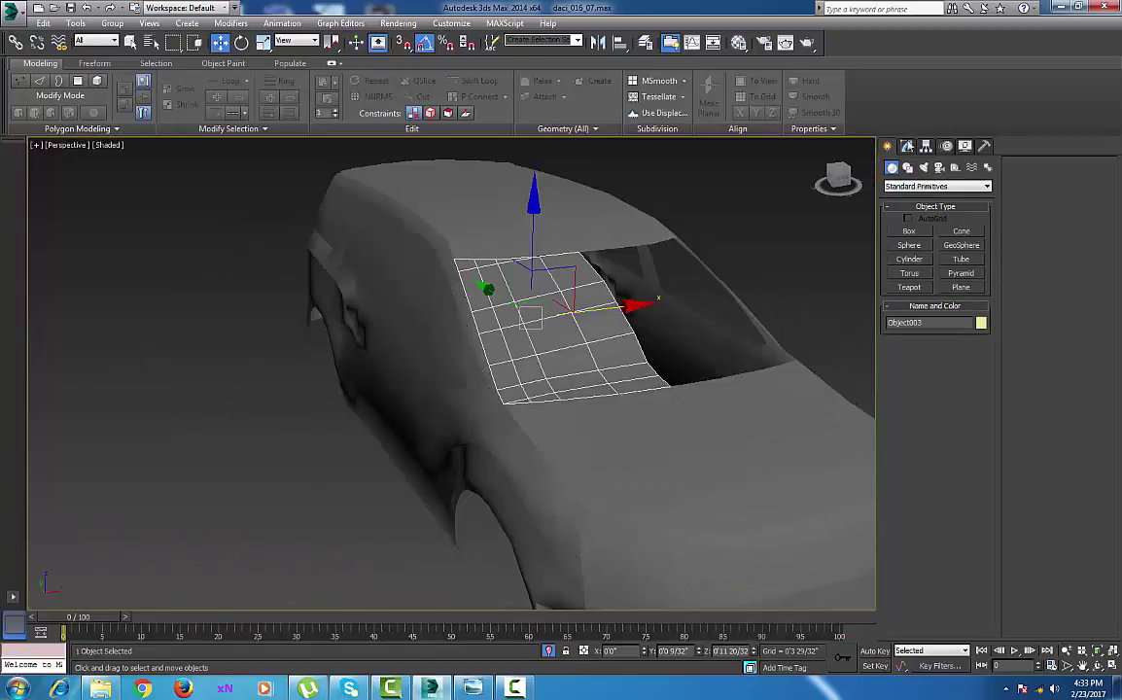
{"action": "left_click", "coordinate": [908, 144]}
{"action": "left_click", "coordinate": [903, 336]}
{"action": "left_click_drag", "start_coordinate": [720, 195], "coordinate": [603, 371]}
End the current isolation and isolate only the windshield panel, viewed from above at its lower edge
{"action": "middle_click_drag", "start_coordinate": [674, 369], "coordinate": [669, 400], "text": "alt"}
{"action": "left_click", "coordinate": [551, 651]}
{"action": "left_click", "coordinate": [551, 651]}
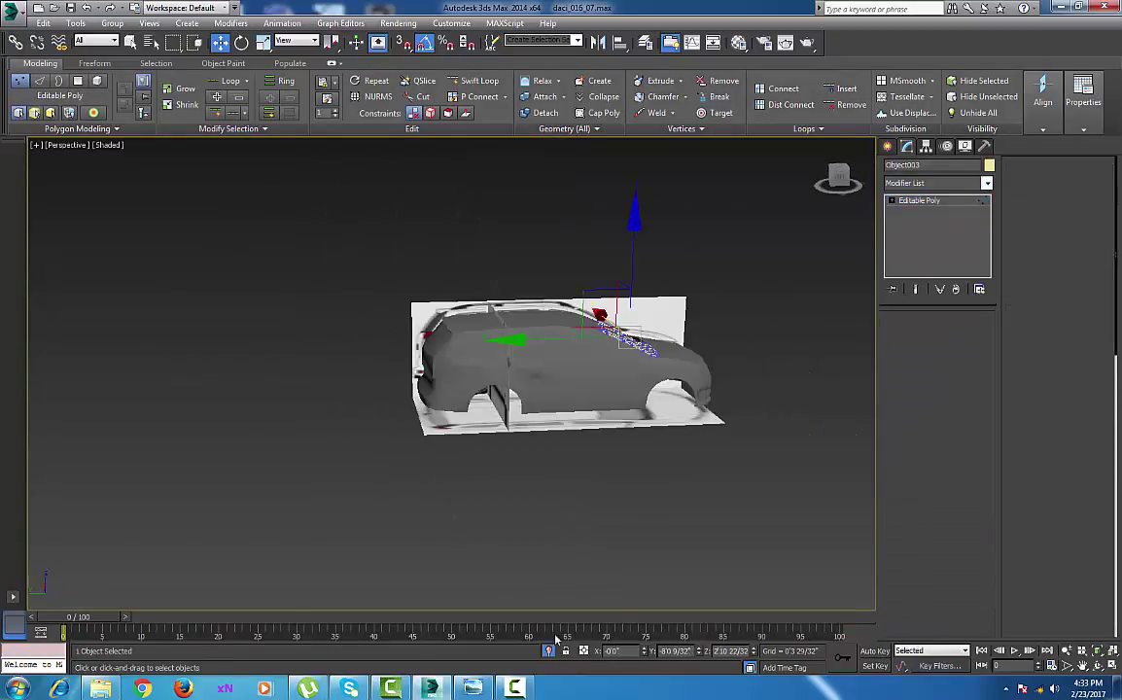
{"action": "scroll", "coordinate": [612, 370], "scroll_direction": "down", "scroll_amount": 5}
{"action": "mouse_move", "coordinate": [647, 447]}
{"action": "middle_mouse_down", "text": "alt"}
{"action": "mouse_move", "coordinate": [601, 475]}
{"action": "mouse_move", "coordinate": [688, 441]}
{"action": "mouse_move", "coordinate": [608, 408]}
{"action": "mouse_move", "coordinate": [630, 454]}
{"action": "mouse_move", "coordinate": [583, 408]}
{"action": "mouse_move", "coordinate": [591, 393]}
{"action": "mouse_move", "coordinate": [605, 431]}
{"action": "mouse_move", "coordinate": [588, 329]}
{"action": "mouse_move", "coordinate": [609, 400]}
{"action": "mouse_move", "coordinate": [616, 383]}
{"action": "mouse_move", "coordinate": [591, 441]}
{"action": "mouse_move", "coordinate": [634, 453]}
{"action": "middle_mouse_up", "text": "alt"}
{"action": "scroll", "coordinate": [593, 457], "scroll_direction": "up", "scroll_amount": 5}
Cut a new edge row from the second-lowest inner vertex across the two narrow columns to the windshield's outer edge
{"action": "right_click", "coordinate": [632, 450]}
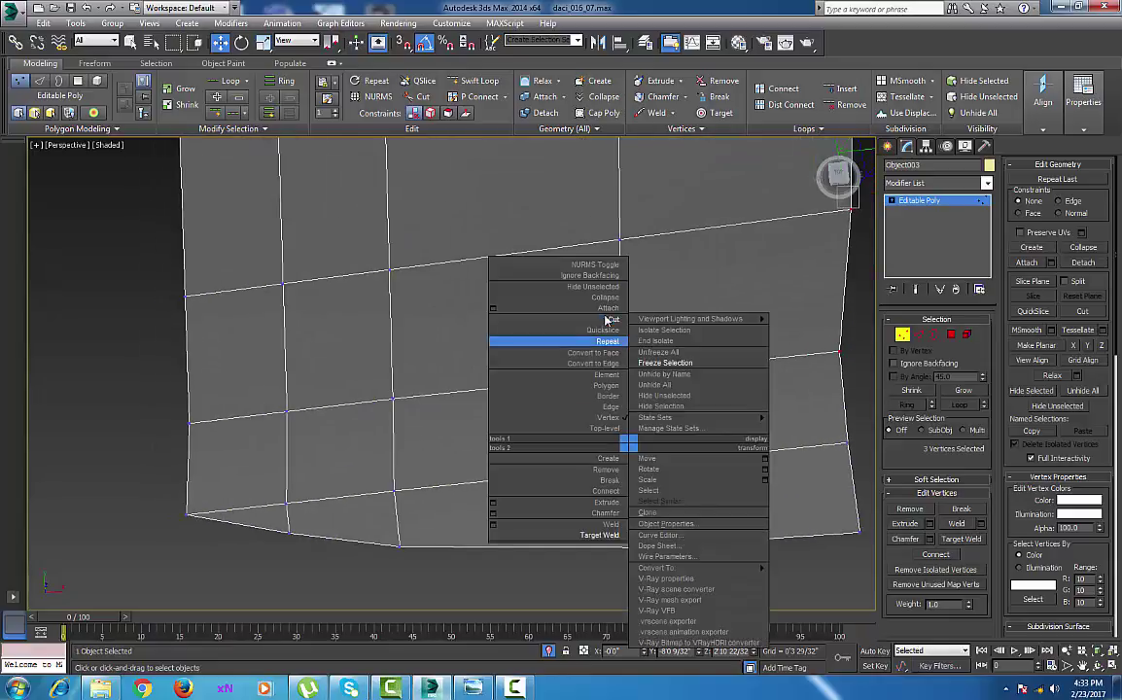
{"action": "left_click", "coordinate": [609, 326]}
{"action": "left_click", "coordinate": [622, 466]}
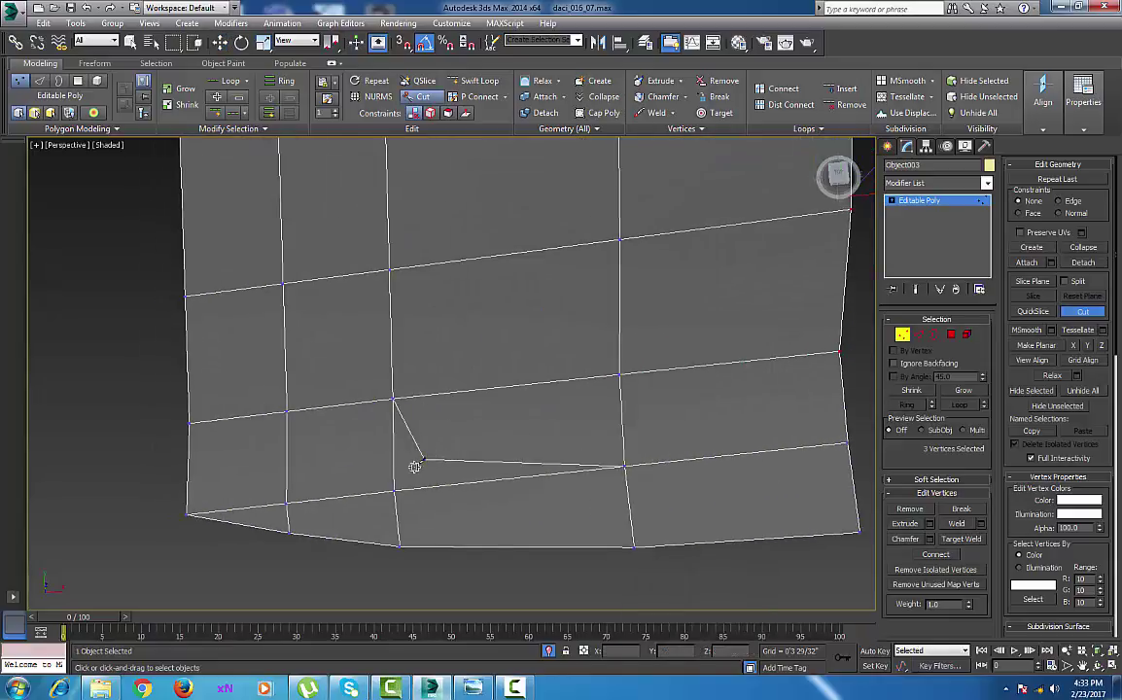
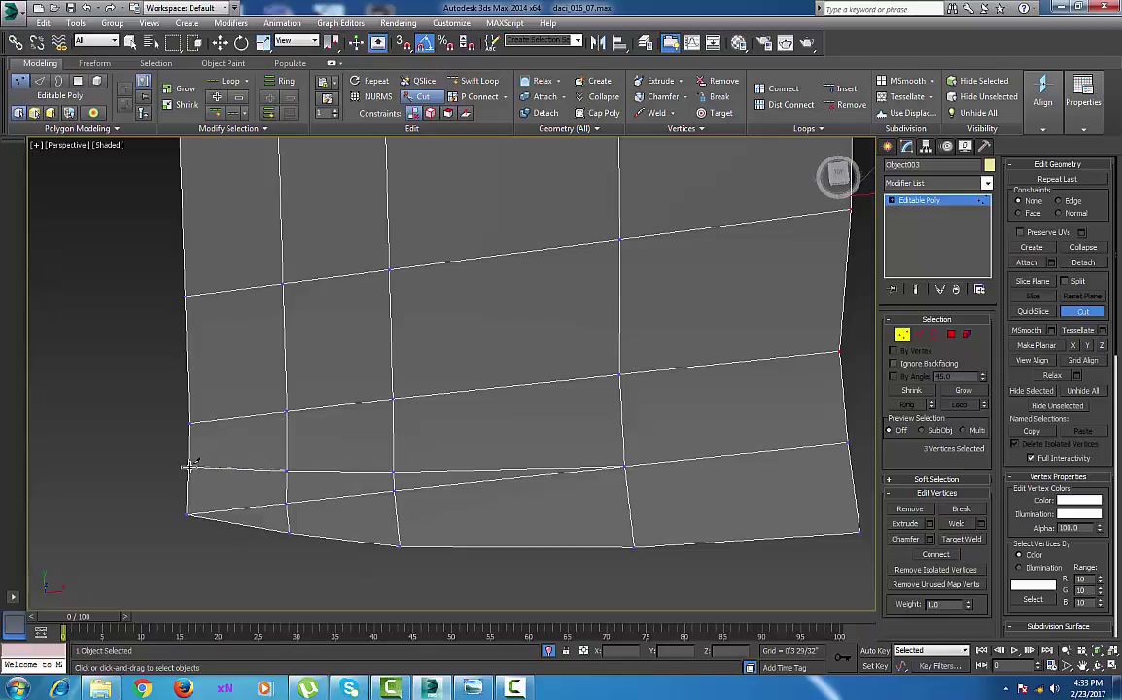
{"action": "middle_click_drag", "start_coordinate": [463, 536], "coordinate": [480, 536]}
Remove the three old slanted edge segments below the new cut, keeping the windshield's lower outer corner vertex
{"action": "key", "text": "2"}
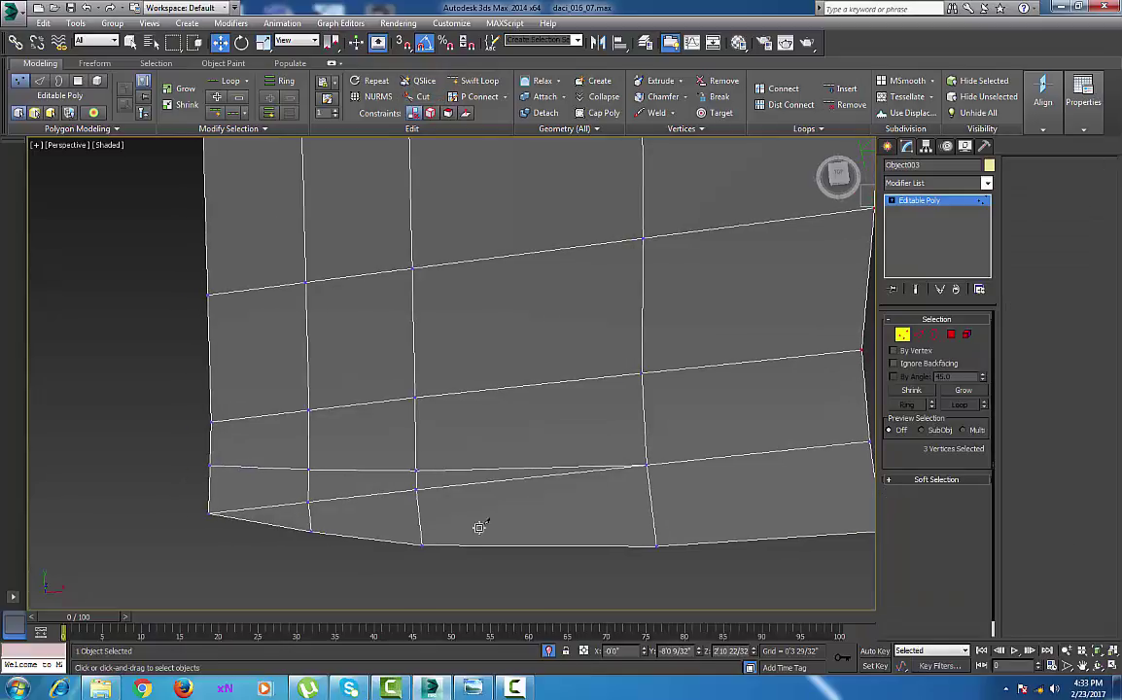
{"action": "left_click", "coordinate": [531, 481]}
{"action": "left_click", "coordinate": [394, 491], "text": "ctrl"}
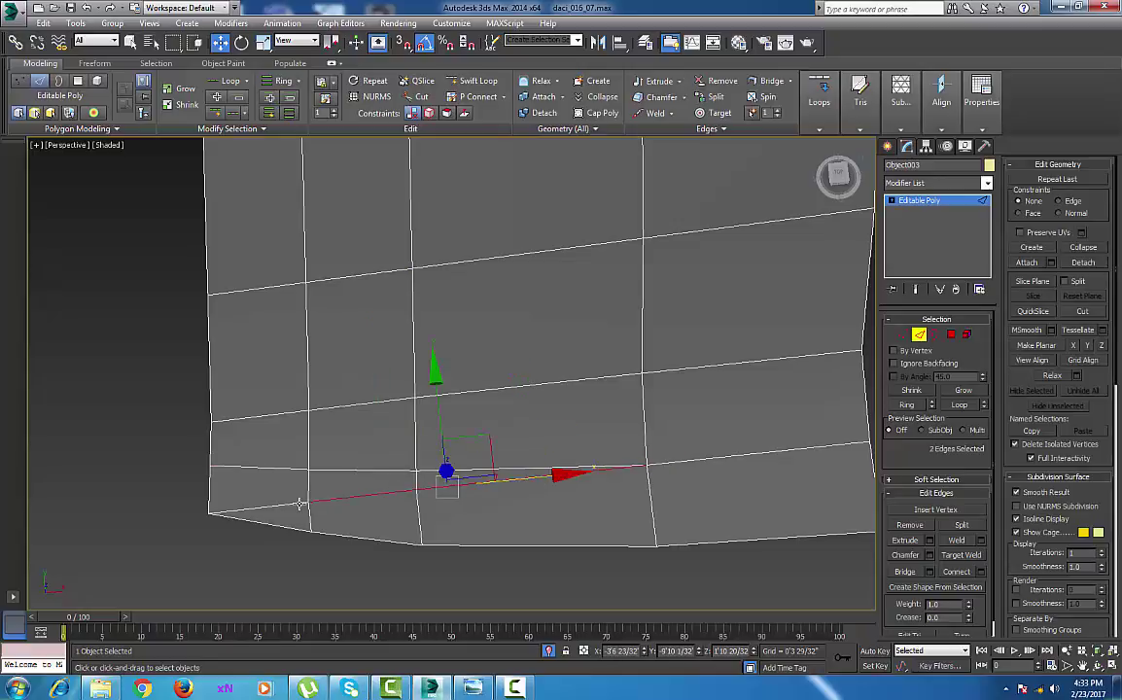
{"action": "left_click", "coordinate": [302, 503], "text": "ctrl"}
{"action": "key", "text": "BackSpace"}
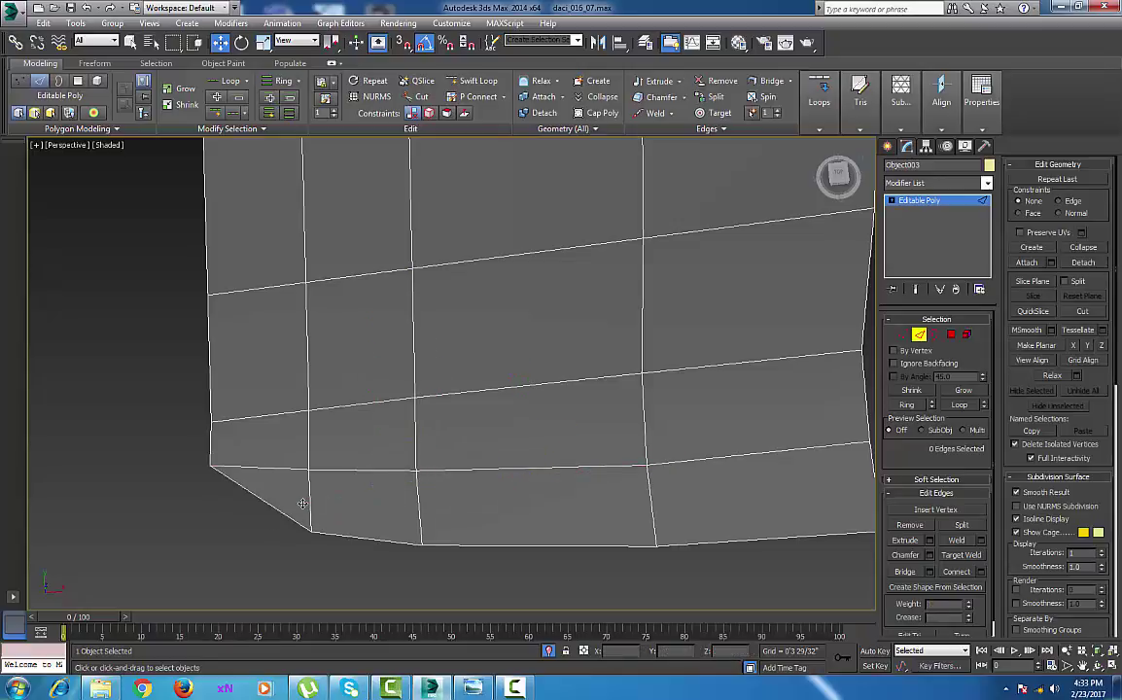
{"action": "key", "text": "ctrl+z"}
{"action": "key", "text": "ctrl+z"}
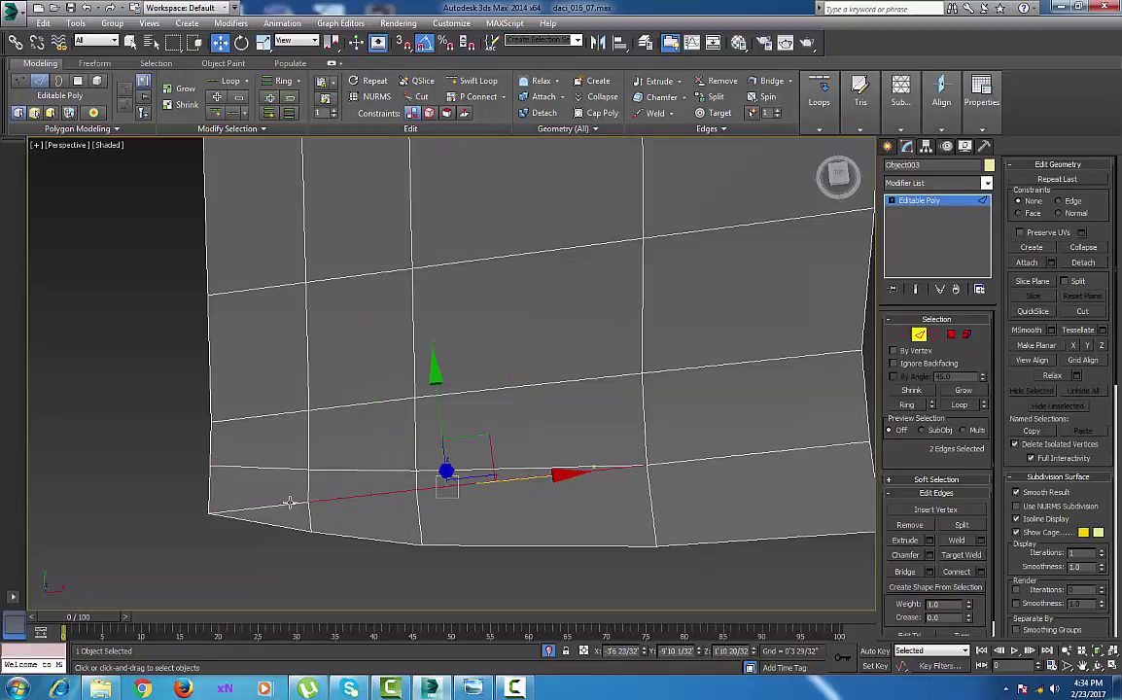
{"action": "key", "text": "BackSpace"}
{"action": "left_click", "coordinate": [291, 507]}
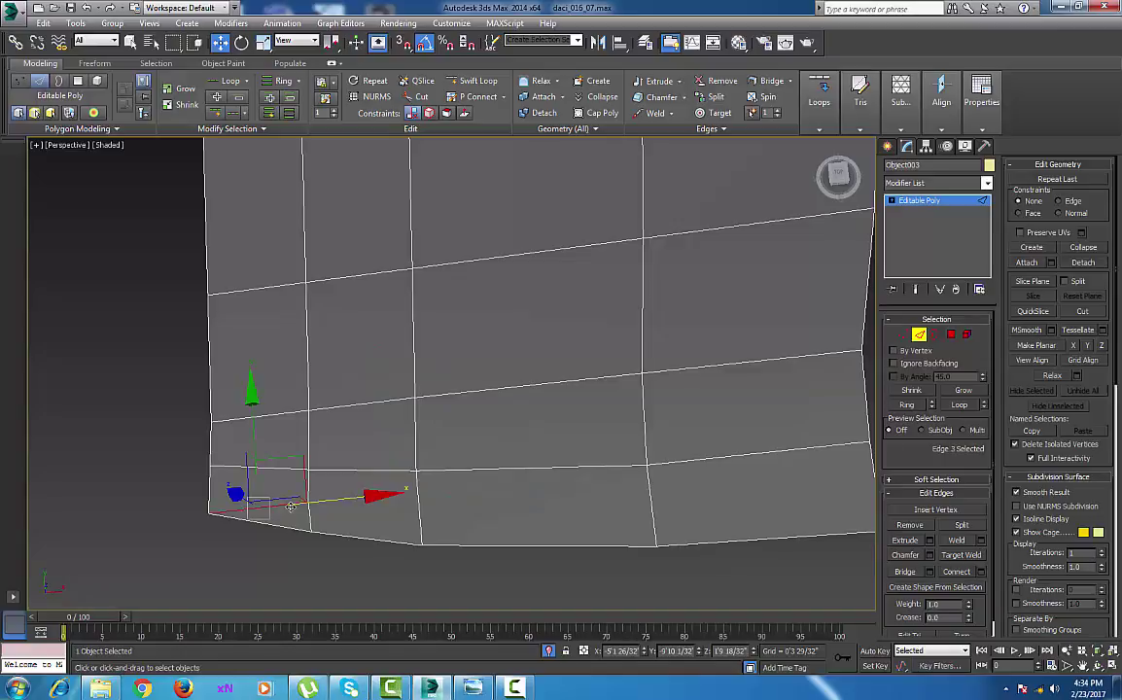
{"action": "key", "text": "BackSpace"}
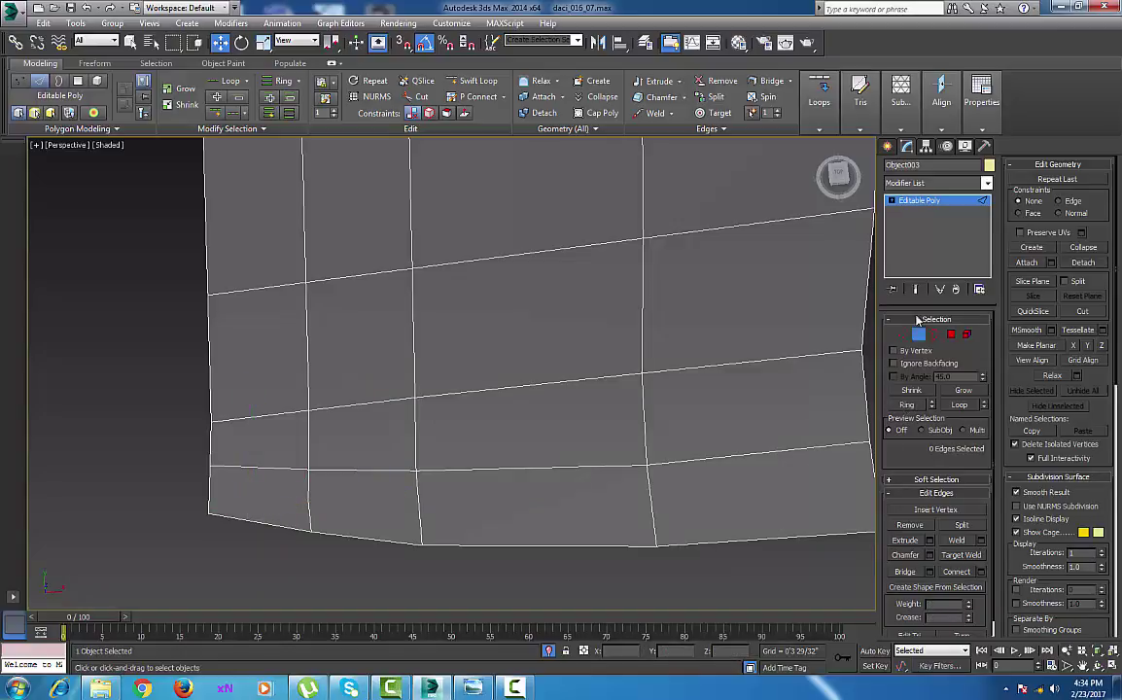
Remove the stray vertex left on the vertical edge where the slanted segments met it
{"action": "left_click", "coordinate": [906, 335]}
{"action": "left_click", "coordinate": [299, 512]}
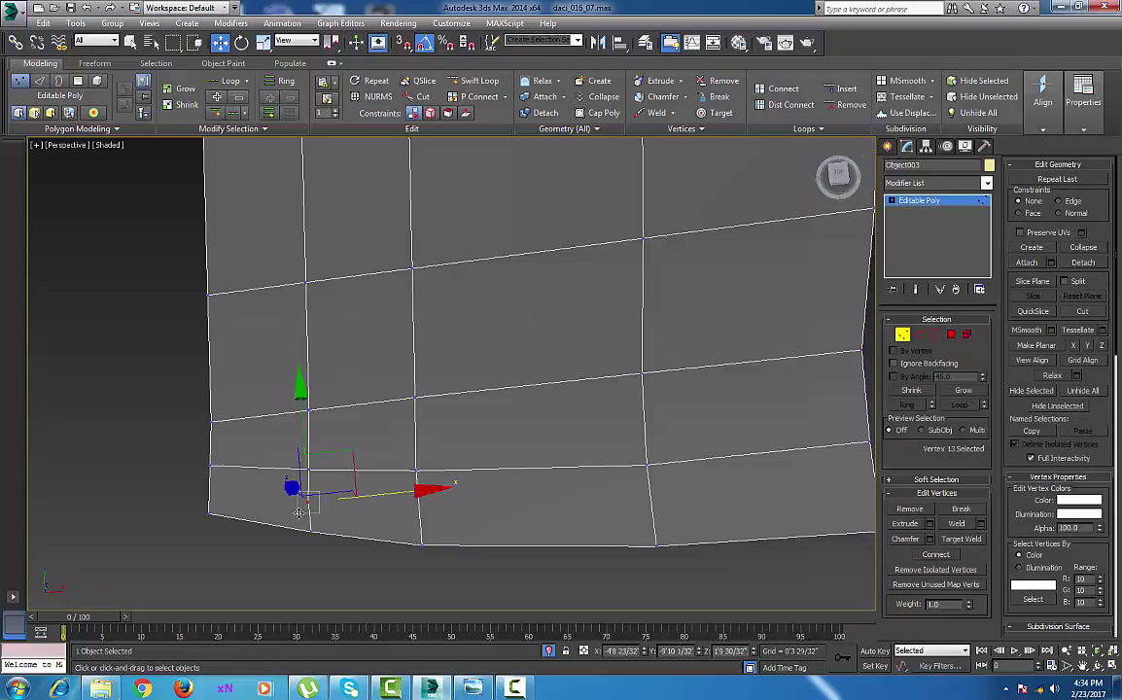
{"action": "key", "text": "BackSpace"}
Cut a new edge row just below the windshield's top border, from the outer edge's second vertex across all columns to the centre edge
{"action": "middle_click_drag", "start_coordinate": [448, 413], "coordinate": [385, 508]}
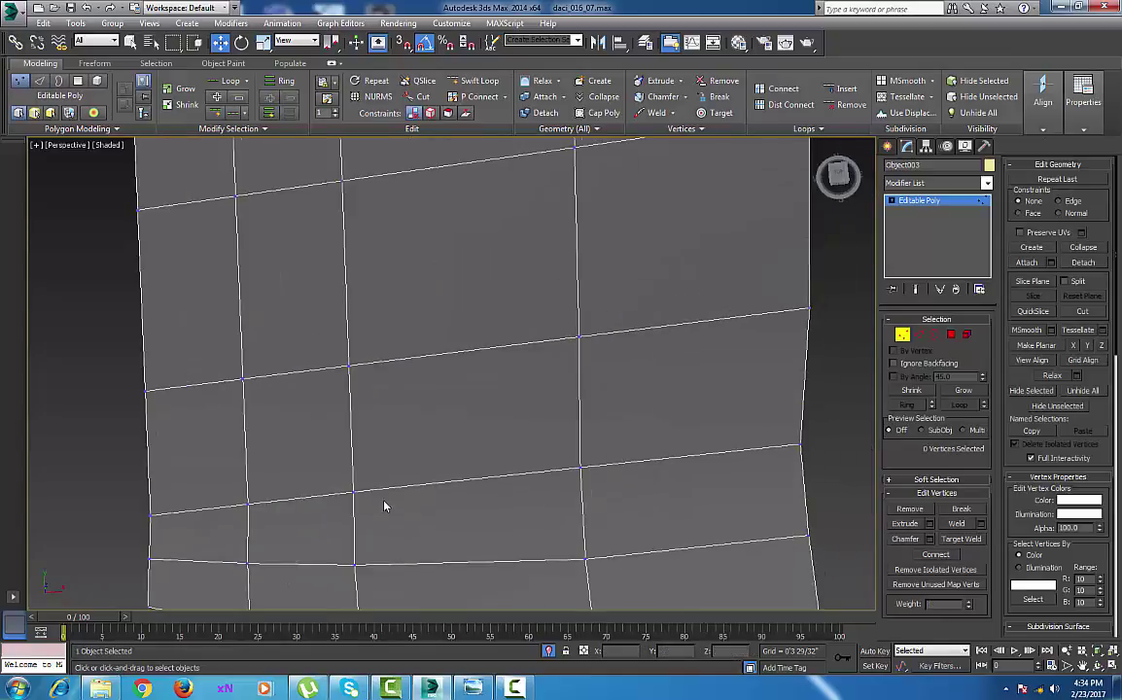
{"action": "scroll", "coordinate": [386, 509], "scroll_direction": "down", "scroll_amount": 6}
{"action": "middle_click_drag", "start_coordinate": [419, 454], "coordinate": [437, 552]}
{"action": "scroll", "coordinate": [416, 409], "scroll_direction": "up", "scroll_amount": 5}
{"action": "middle_click_drag", "start_coordinate": [416, 409], "coordinate": [403, 339]}
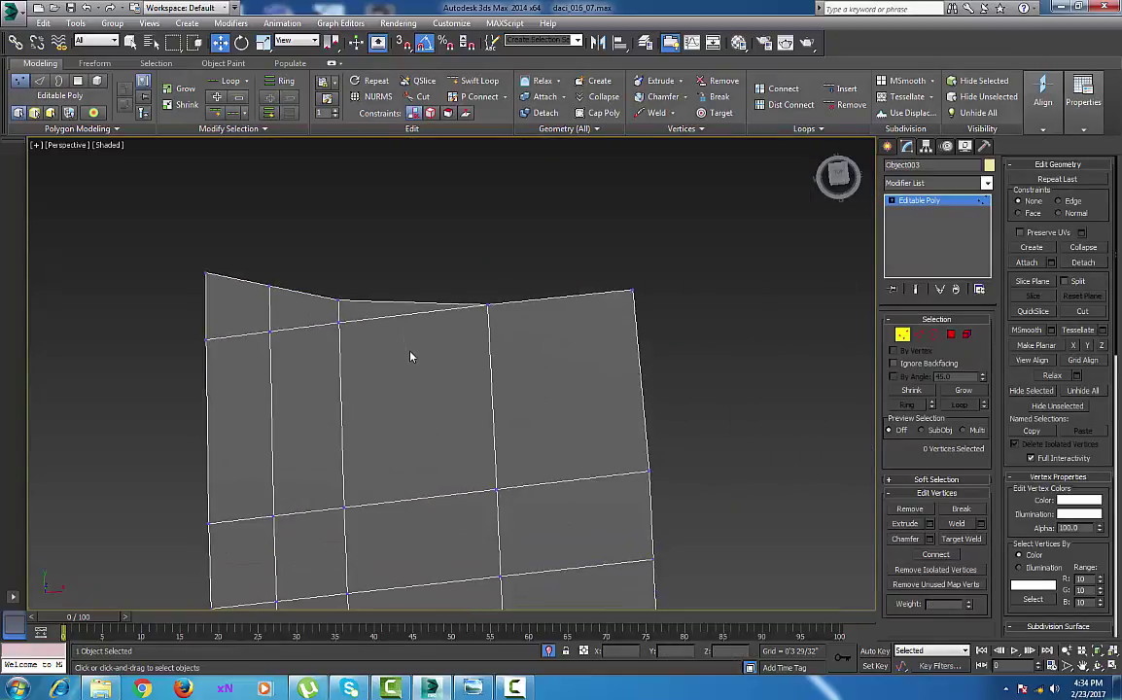
{"action": "right_click", "coordinate": [410, 357]}
{"action": "left_click", "coordinate": [354, 206]}
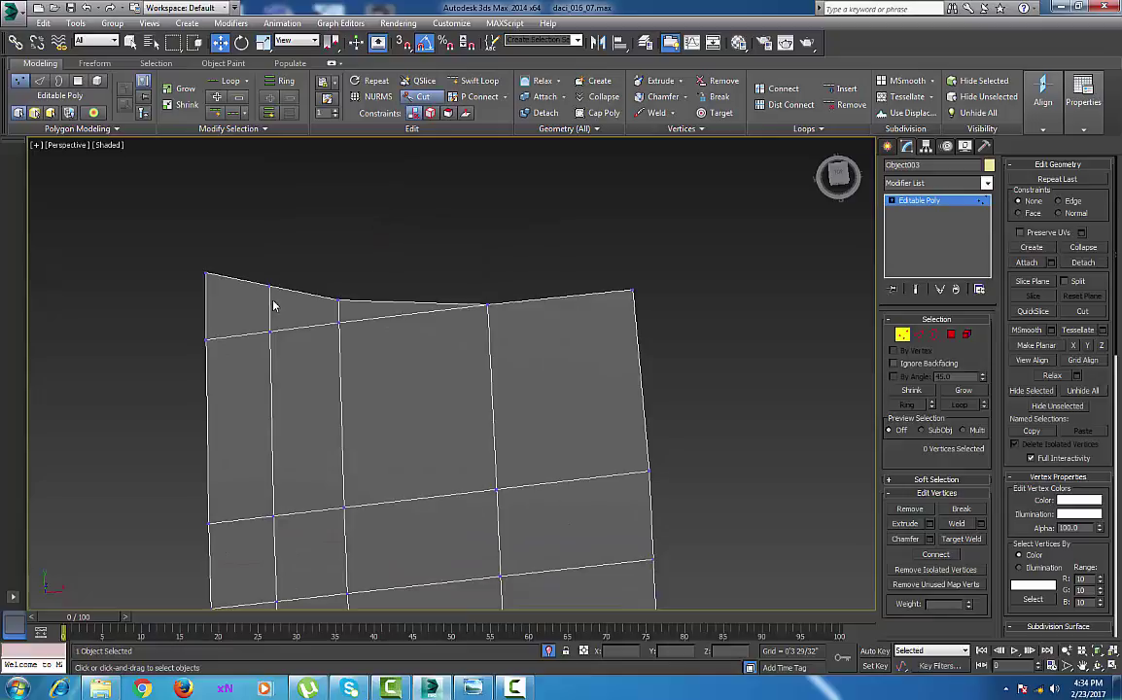
{"action": "left_click", "coordinate": [205, 341]}
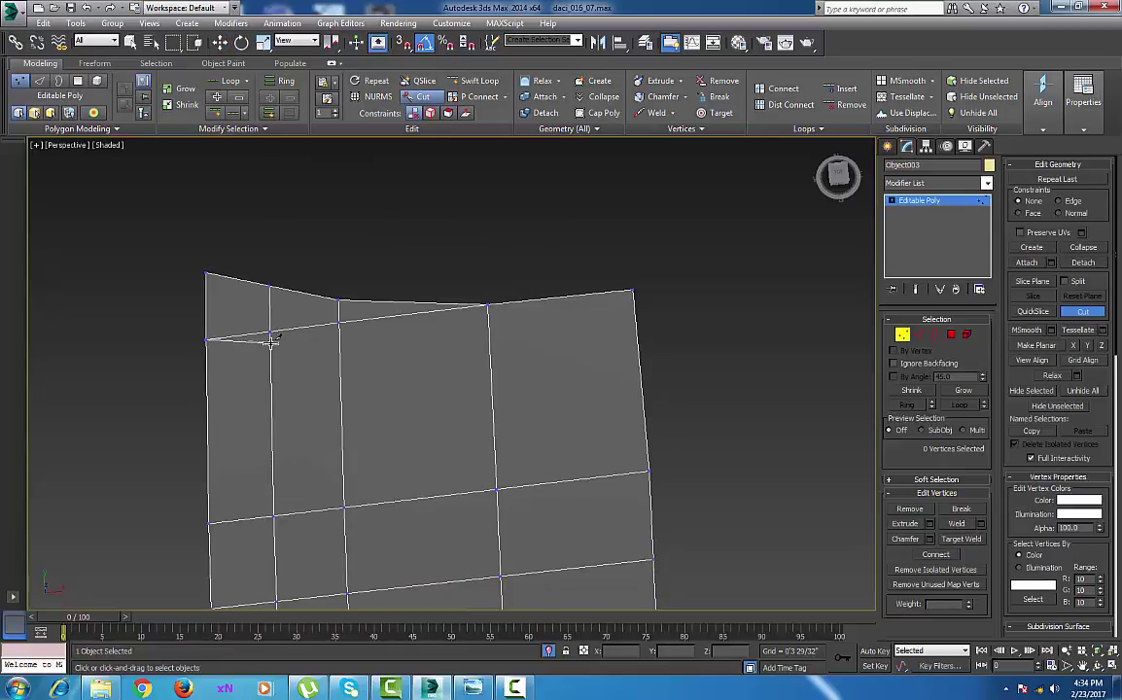
{"action": "left_click", "coordinate": [339, 347]}
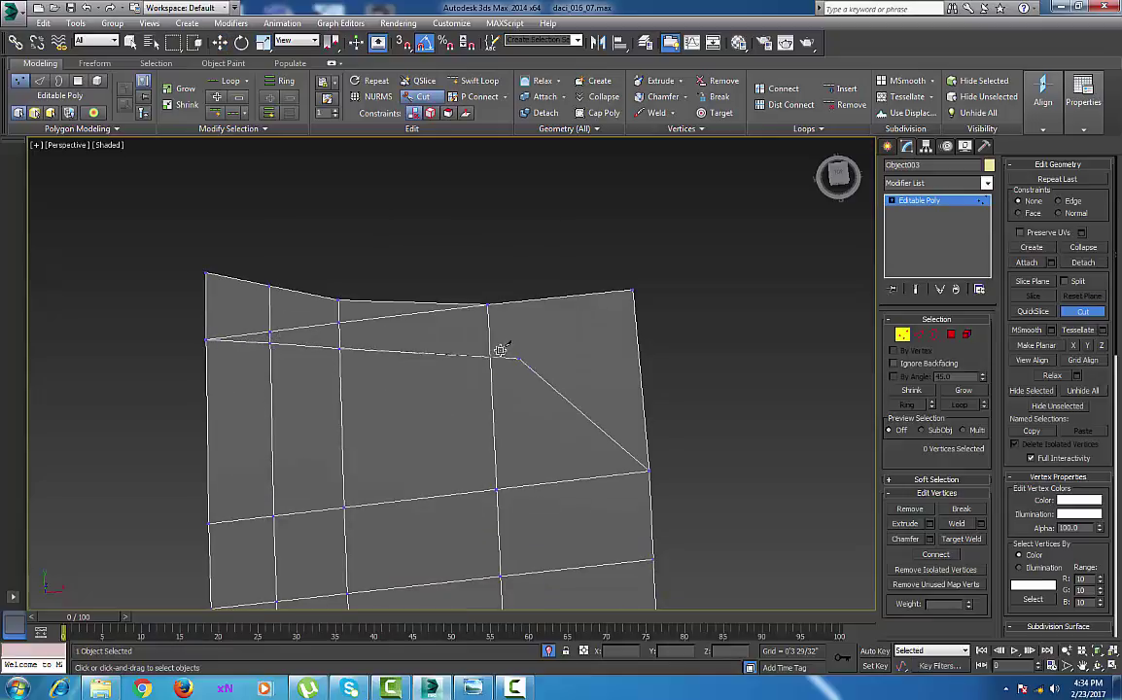
{"action": "left_click", "coordinate": [491, 342]}
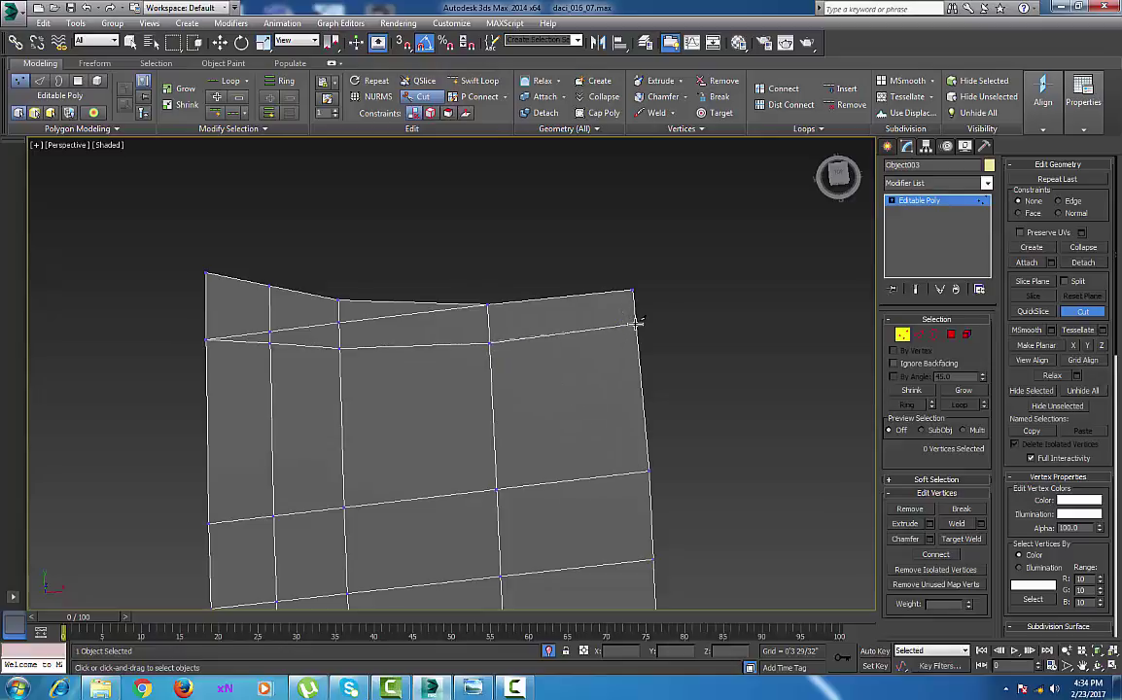
{"action": "middle_click_drag", "start_coordinate": [405, 372], "coordinate": [456, 388]}
{"action": "right_click", "coordinate": [457, 387]}
Remove the three old slanted edge segments between the new cut and the windshield's top border
{"action": "key", "text": "2"}
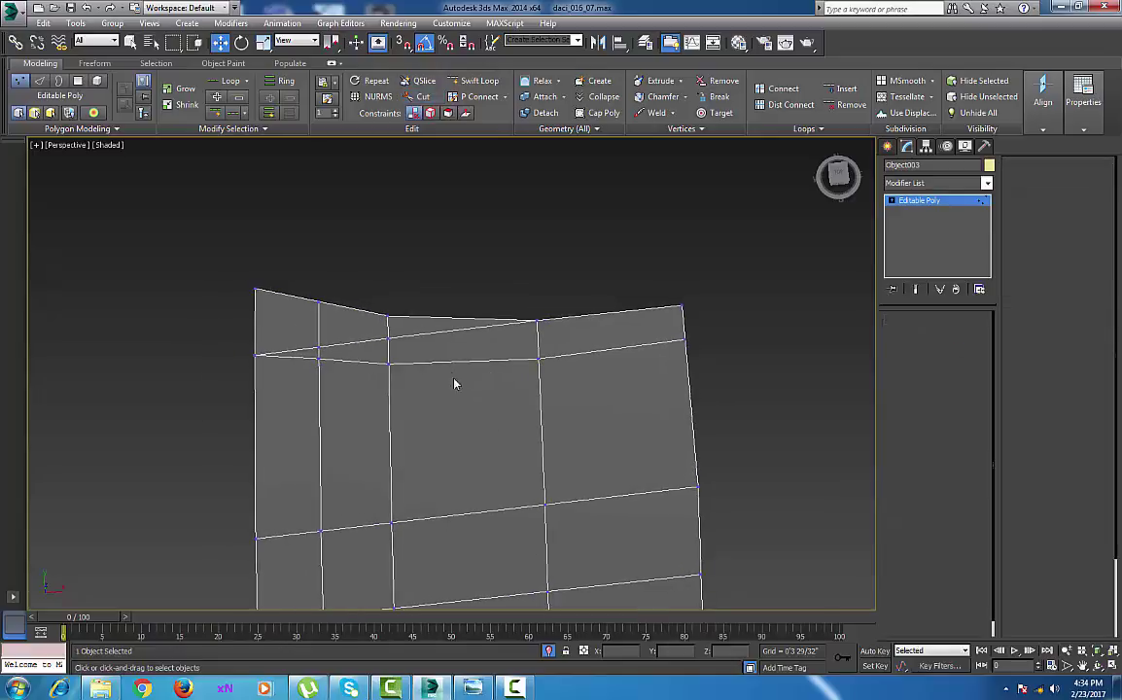
{"action": "left_click", "coordinate": [450, 331]}
{"action": "left_click", "coordinate": [363, 339], "text": "ctrl"}
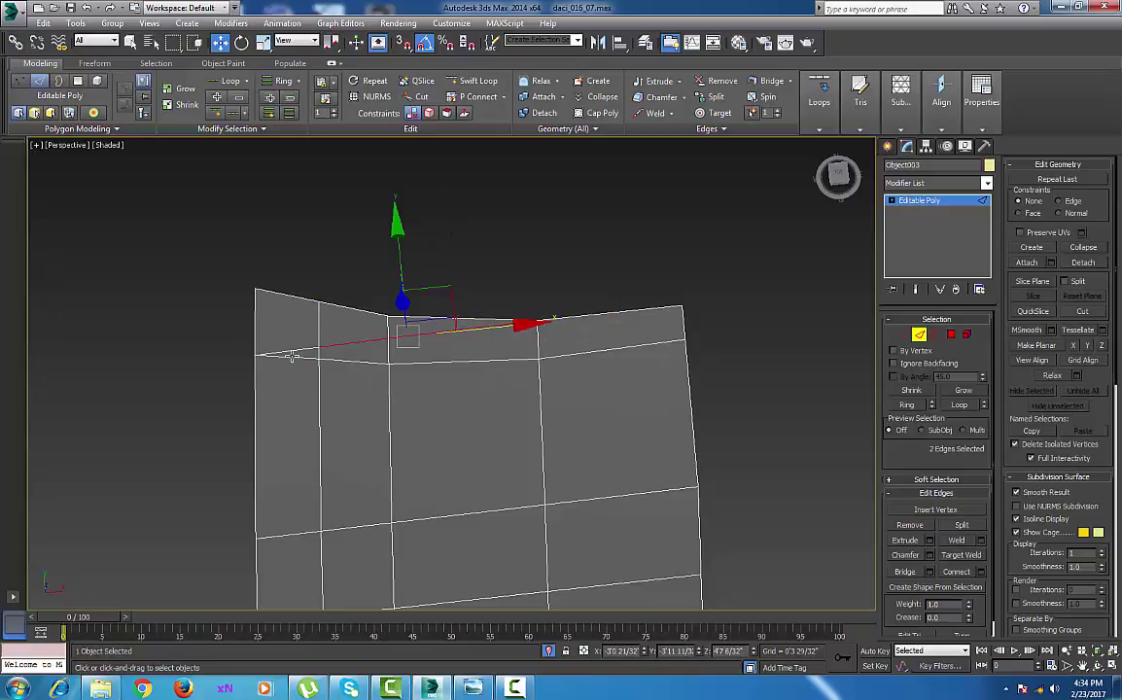
{"action": "left_click", "coordinate": [292, 352], "text": "ctrl"}
{"action": "left_click", "coordinate": [535, 472]}
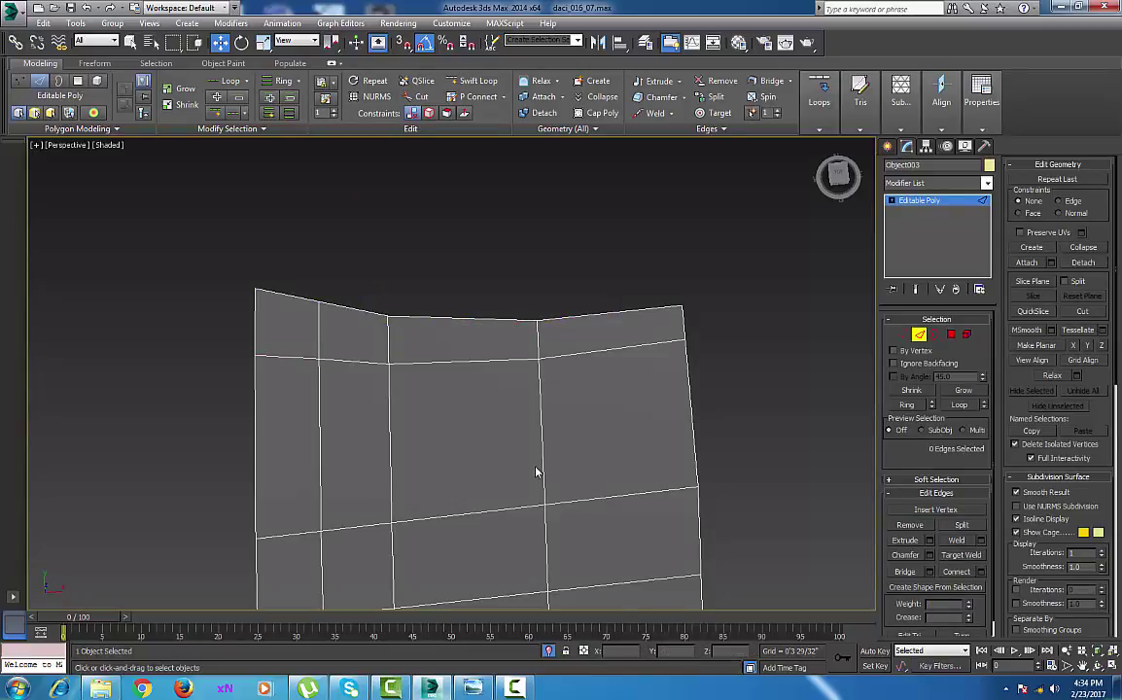
Insert a horizontal edge loop with Swift Loop midway across the tall row below the new cut
{"action": "middle_click_drag", "start_coordinate": [488, 433], "coordinate": [491, 410]}
{"action": "left_click", "coordinate": [474, 83]}
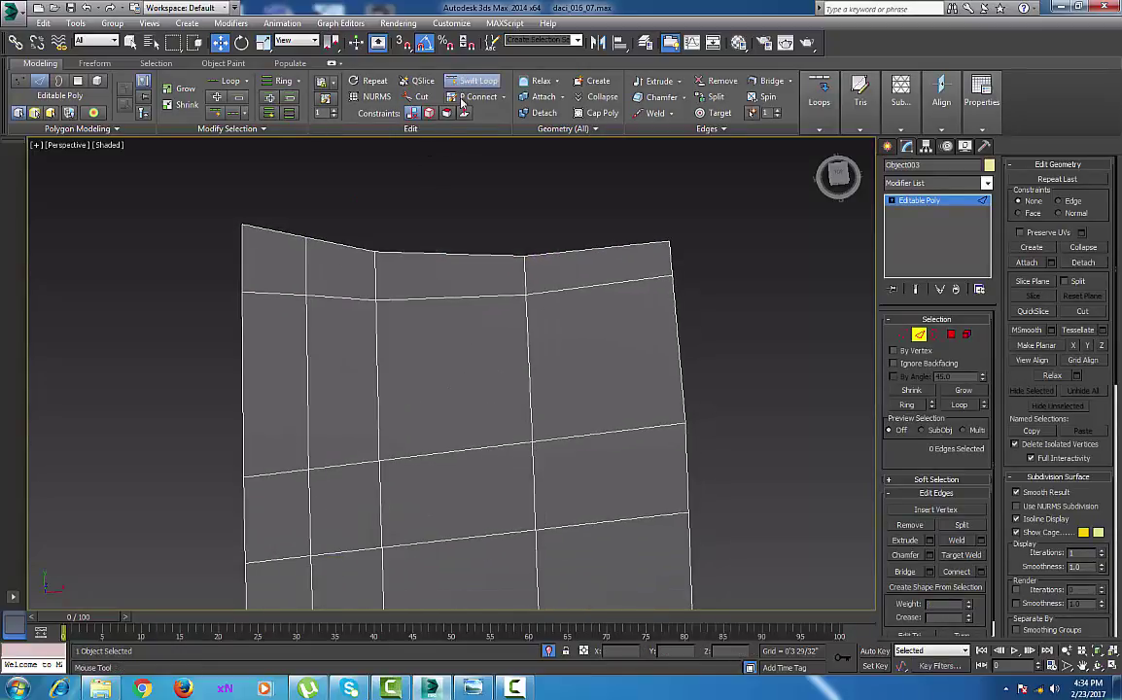
{"action": "left_click", "coordinate": [394, 376]}
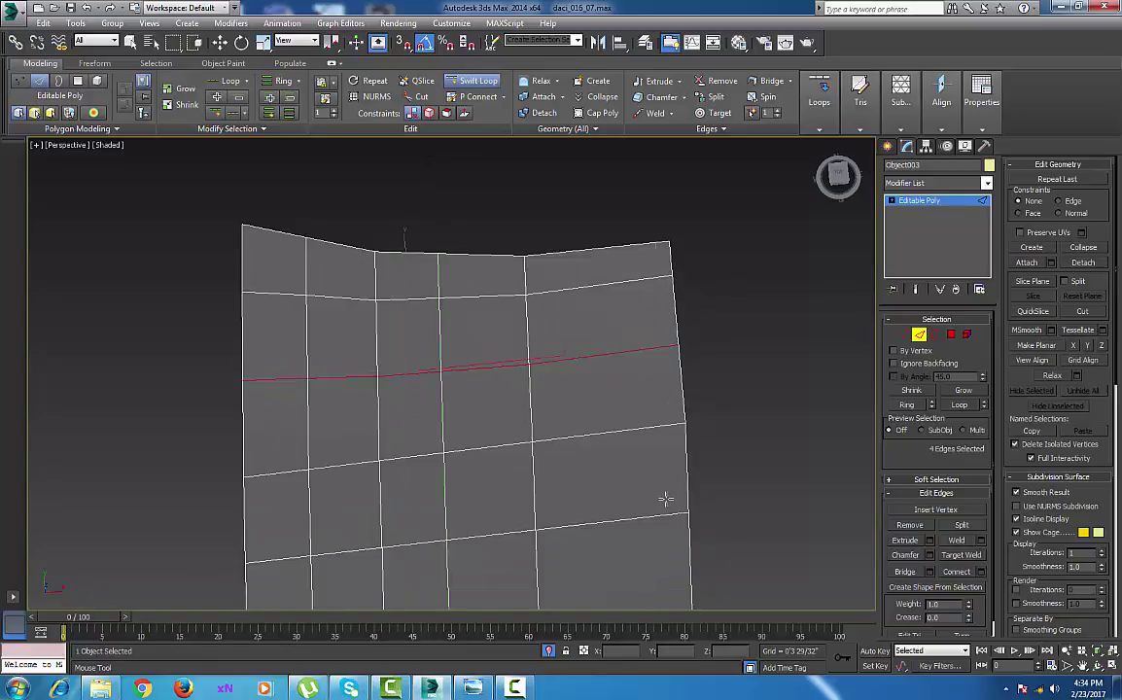
{"action": "middle_click_drag", "start_coordinate": [664, 501], "coordinate": [647, 372]}
{"action": "right_click", "coordinate": [541, 467]}
Turn on NURMS smoothing for the windshield panel and view its curvature from the front
{"action": "scroll", "coordinate": [542, 468], "scroll_direction": "up", "scroll_amount": 2}
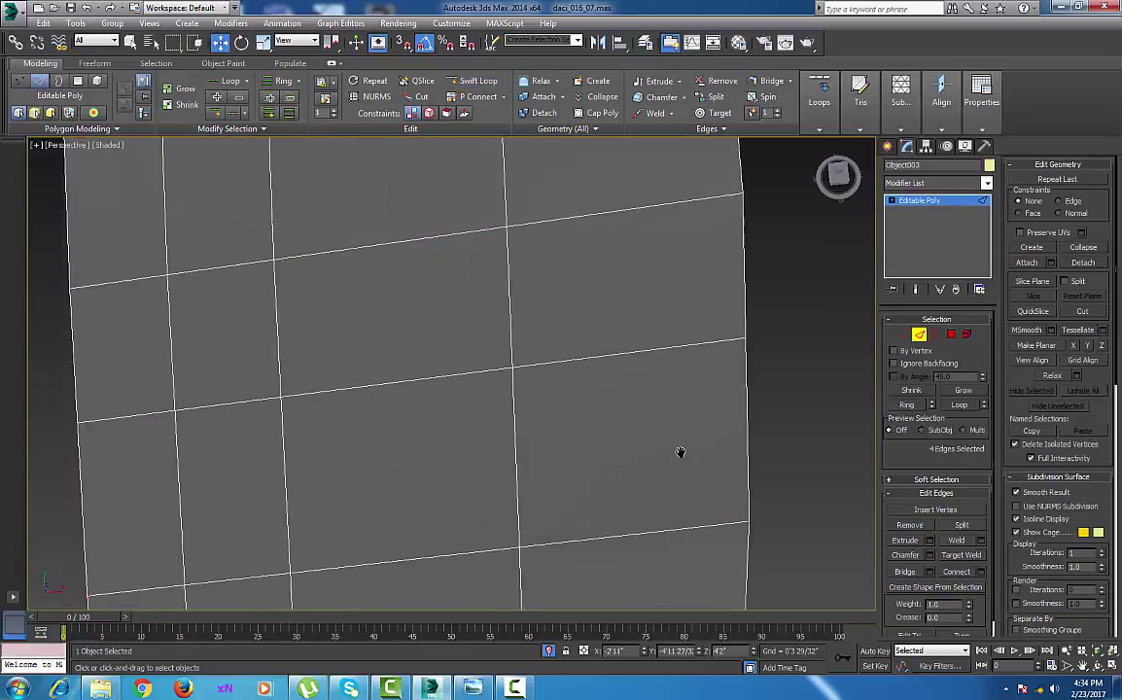
{"action": "scroll", "coordinate": [661, 464], "scroll_direction": "down", "scroll_amount": 7}
{"action": "middle_click_drag", "start_coordinate": [639, 475], "coordinate": [694, 448], "text": "alt"}
{"action": "right_click", "coordinate": [676, 425]}
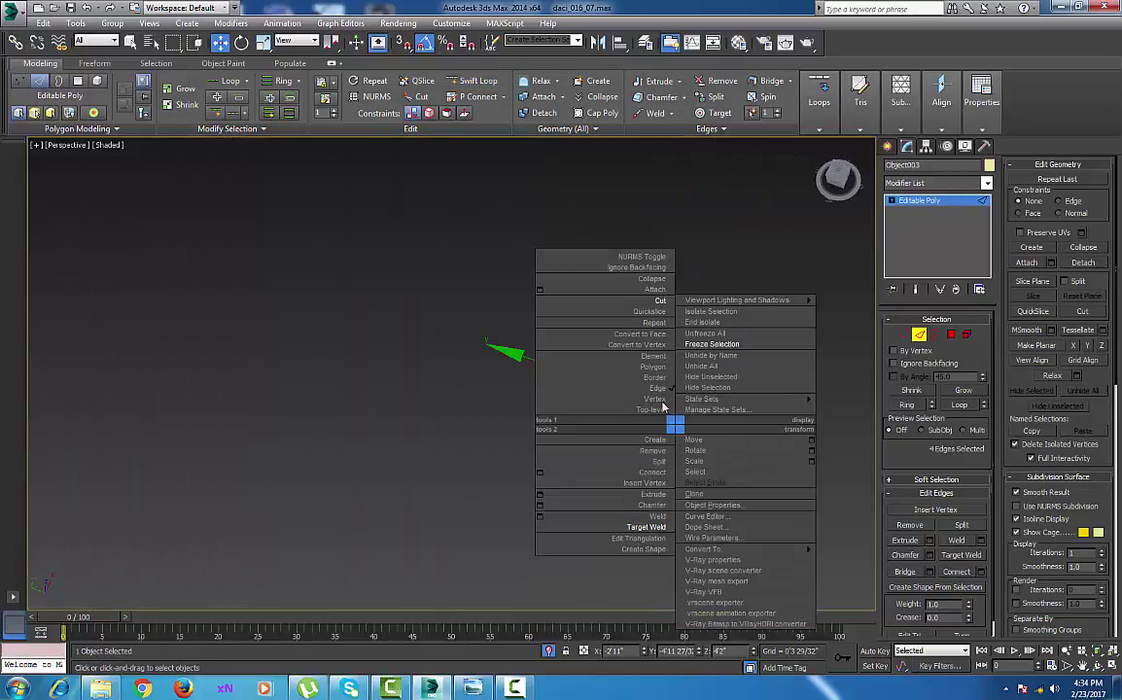
{"action": "left_click", "coordinate": [643, 258]}
{"action": "scroll", "coordinate": [651, 462], "scroll_direction": "up", "scroll_amount": 4}
{"action": "middle_click_drag", "start_coordinate": [646, 493], "coordinate": [738, 488], "text": "alt"}
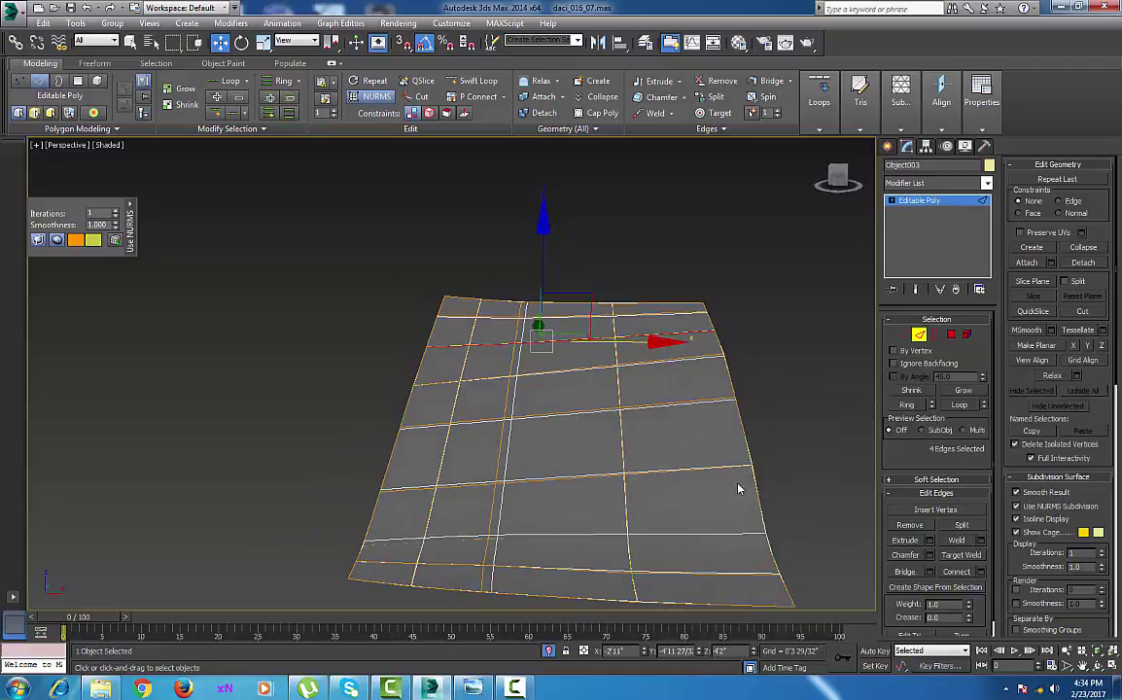
Convert the selected edge loop to a vertex selection and end the windshield's isolation, viewing it from above within the car
{"action": "left_click", "coordinate": [903, 336], "text": "ctrl"}
{"action": "middle_click_drag", "start_coordinate": [658, 433], "coordinate": [591, 446]}
{"action": "middle_click_drag", "start_coordinate": [591, 446], "coordinate": [613, 428], "text": "alt"}
{"action": "scroll", "coordinate": [662, 451], "scroll_direction": "up", "scroll_amount": 3}
{"action": "left_click", "coordinate": [548, 655]}
{"action": "middle_click_drag", "start_coordinate": [670, 350], "coordinate": [618, 463], "text": "alt"}
{"action": "scroll", "coordinate": [581, 496], "scroll_direction": "up", "scroll_amount": 4}
{"action": "scroll", "coordinate": [580, 496], "scroll_direction": "up", "scroll_amount": 3}
{"action": "middle_click_drag", "start_coordinate": [575, 370], "coordinate": [619, 445]}
{"action": "scroll", "coordinate": [619, 441], "scroll_direction": "up", "scroll_amount": 5}
{"action": "scroll", "coordinate": [618, 442], "scroll_direction": "down", "scroll_amount": 5}
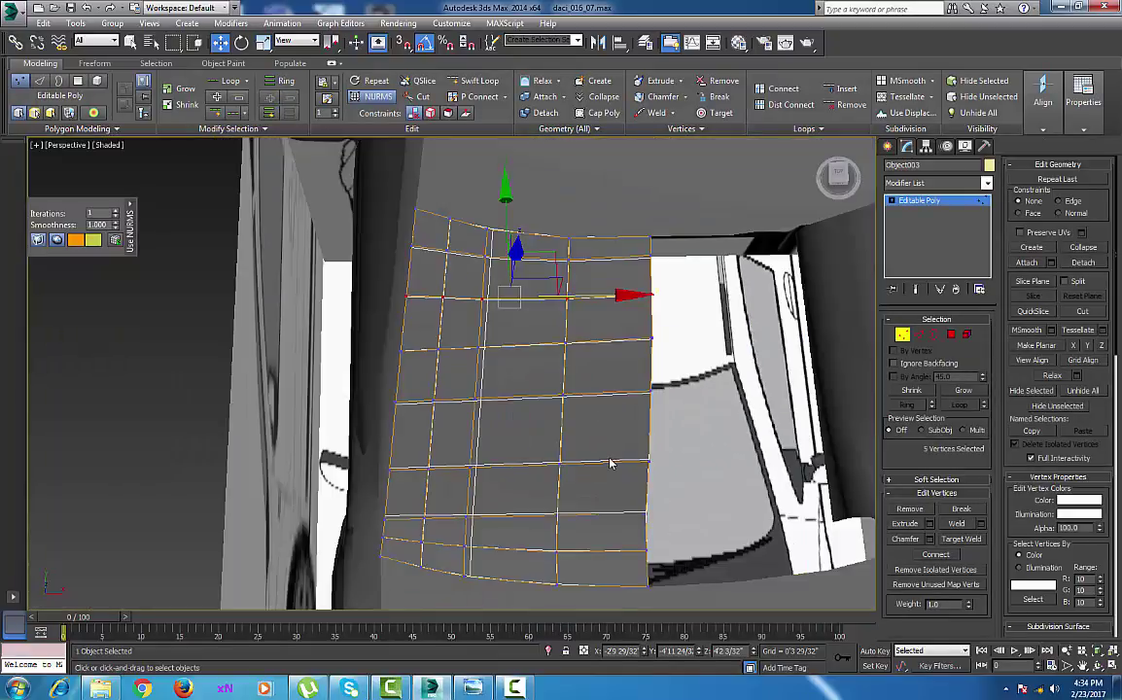
{"action": "left_click", "coordinate": [886, 147]}
{"action": "middle_click_drag", "start_coordinate": [641, 461], "coordinate": [625, 466]}
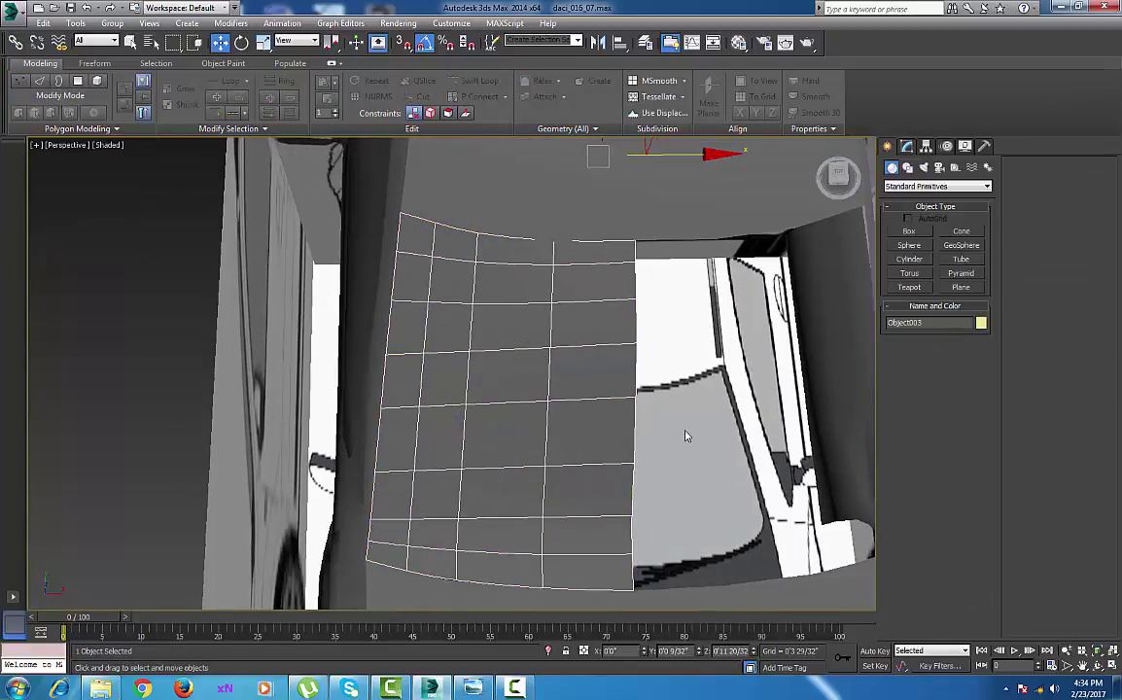
{"action": "left_click", "coordinate": [909, 152]}
{"action": "key", "text": "alt+s"}
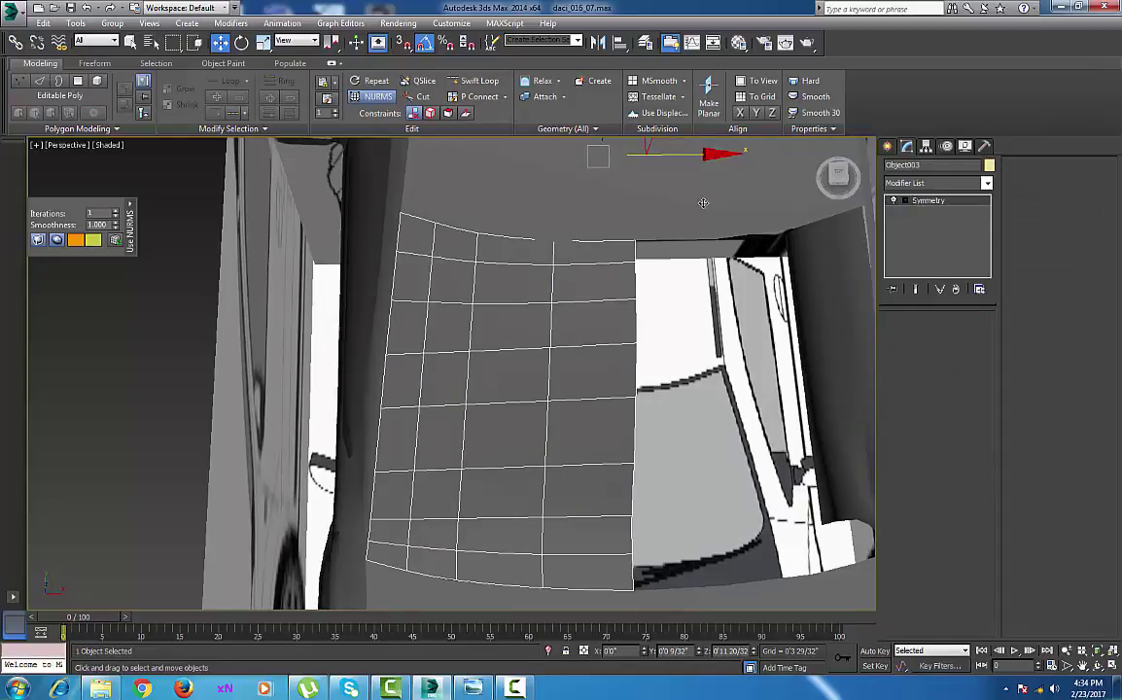
{"action": "left_click", "coordinate": [703, 203]}
{"action": "key", "text": "ctrl+z"}
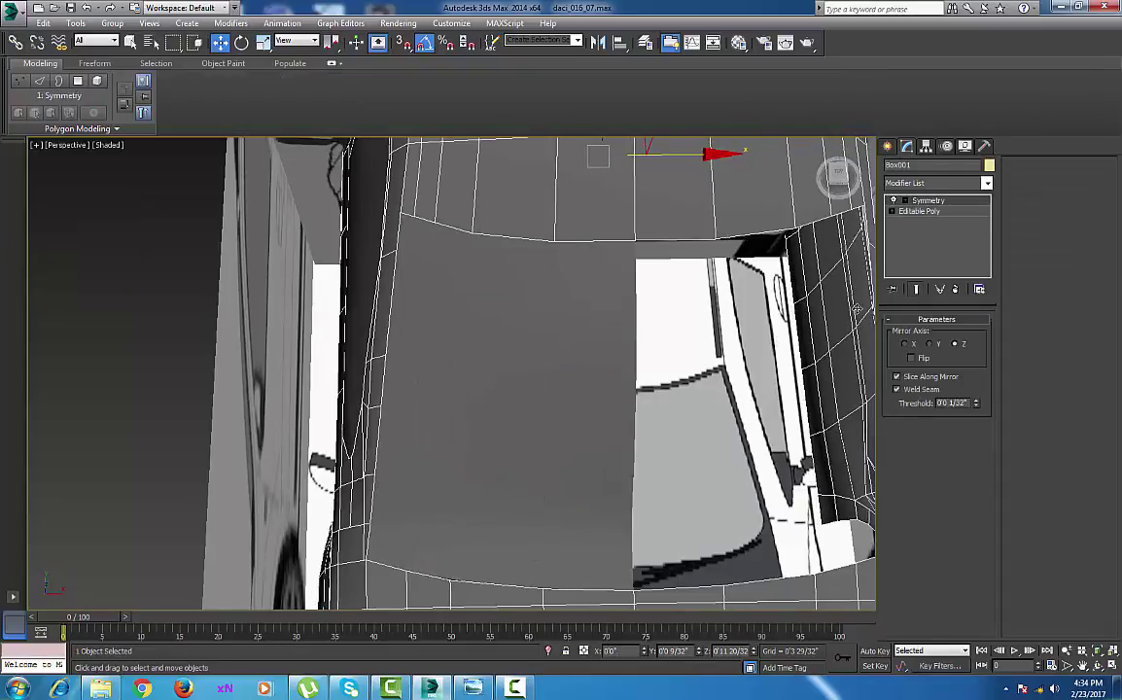
{"action": "left_click", "coordinate": [624, 353]}
Select the vertices along the windshield's centre edge and apply a Symmetry modifier with the mirror axis set to Z
{"action": "left_click", "coordinate": [902, 334]}
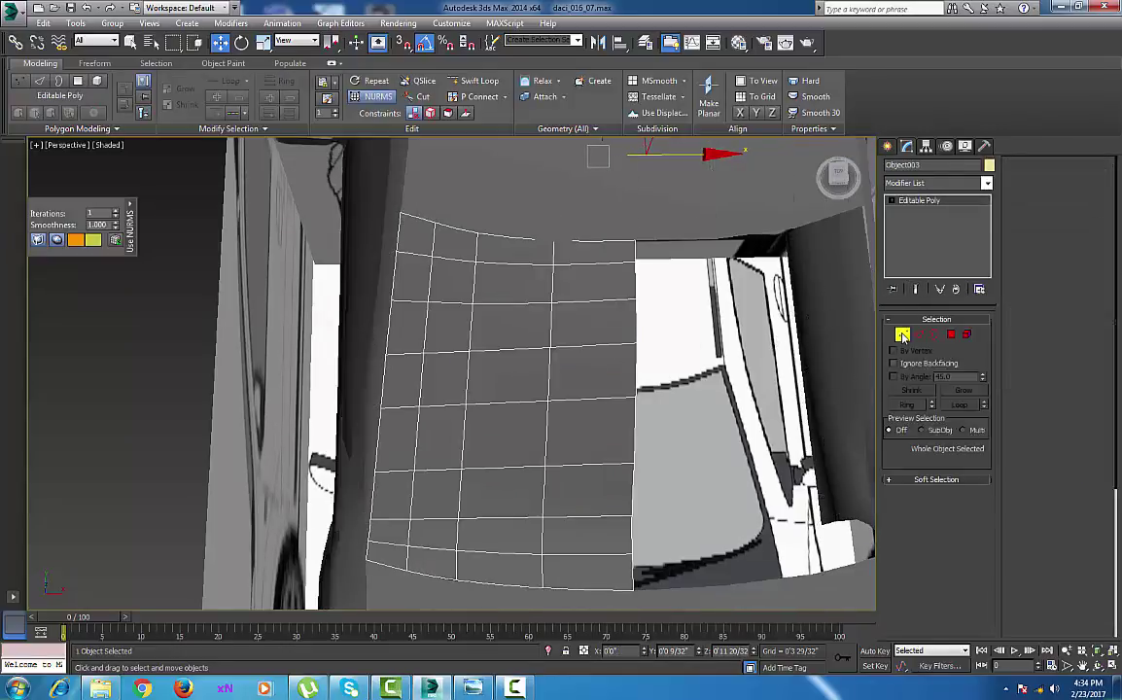
{"action": "left_click_drag", "start_coordinate": [671, 319], "coordinate": [593, 412]}
{"action": "left_click", "coordinate": [985, 182]}
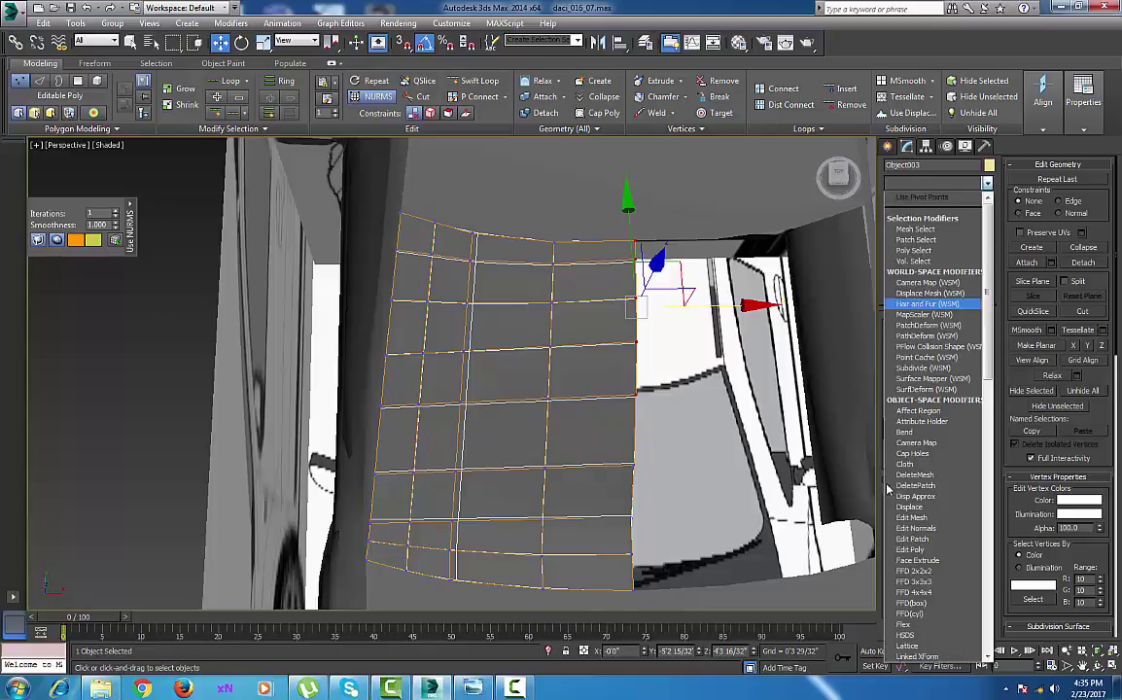
{"action": "scroll", "coordinate": [934, 544], "scroll_direction": "down", "scroll_amount": 20}
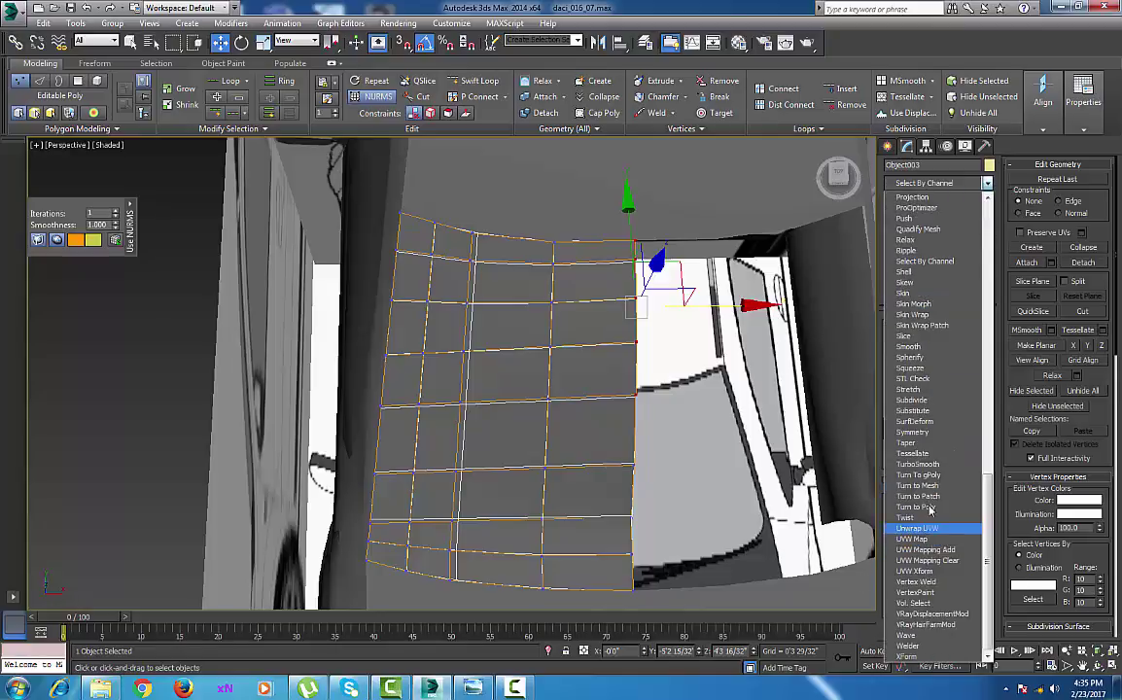
{"action": "left_click", "coordinate": [922, 435]}
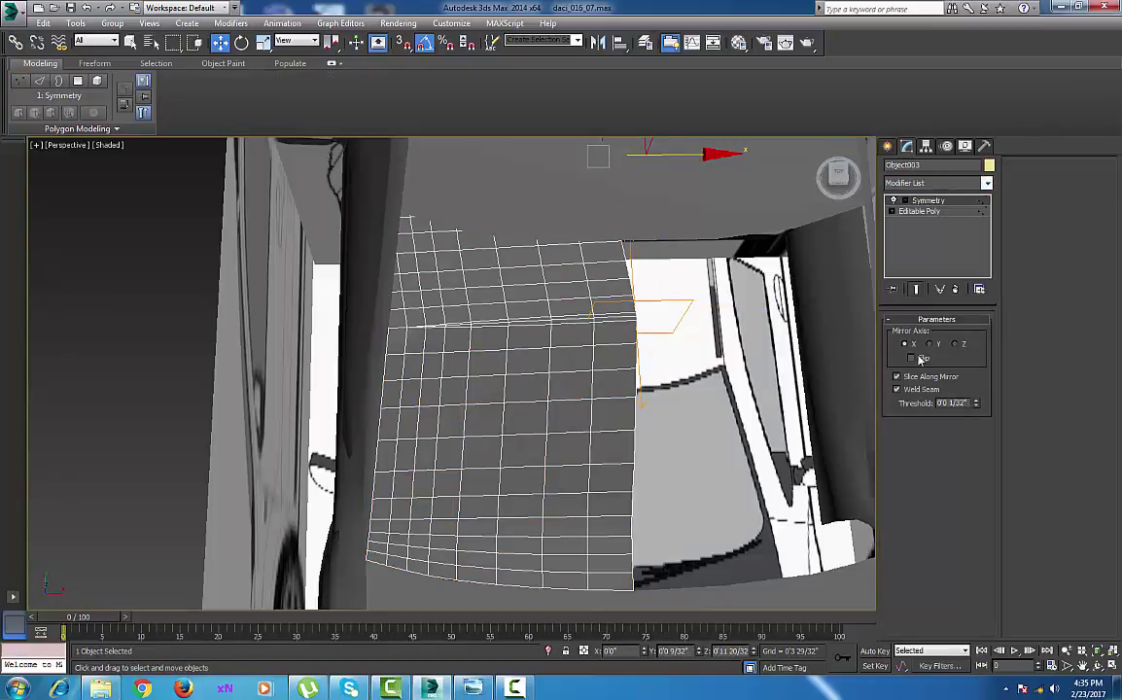
{"action": "left_click", "coordinate": [955, 345]}
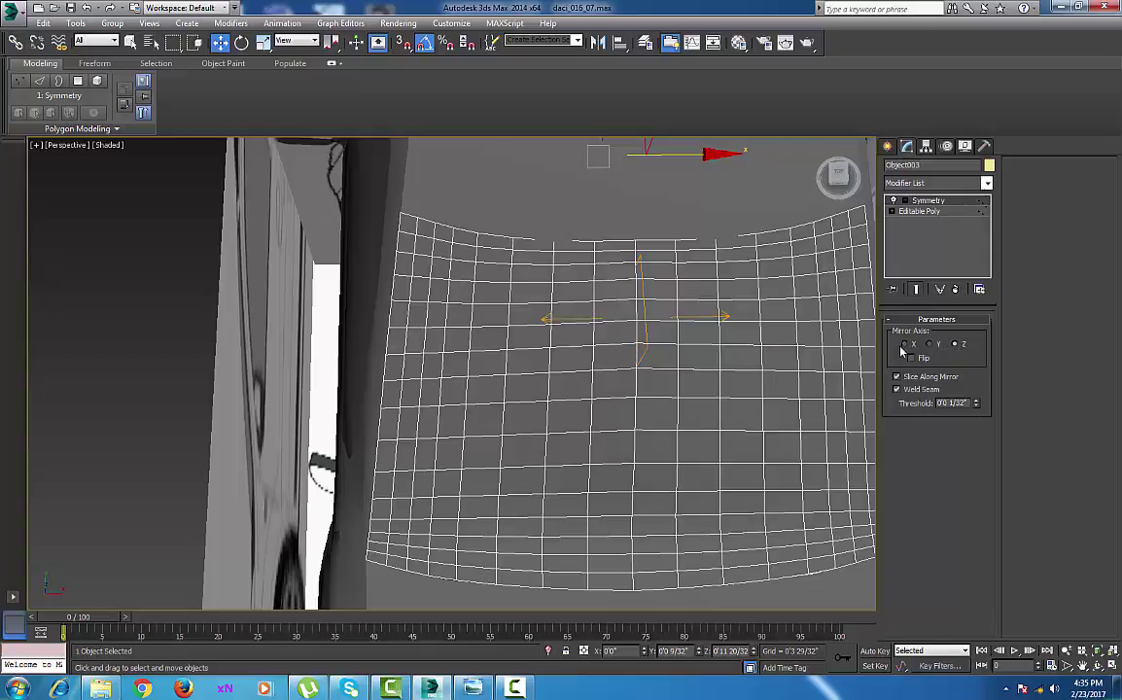
Return to vertex editing of the windshield's Editable Poly beneath the Symmetry modifier and frame the selected vertices in the Left view
{"action": "left_click", "coordinate": [917, 212]}
{"action": "left_click", "coordinate": [901, 336]}
{"action": "middle_click_drag", "start_coordinate": [608, 448], "coordinate": [787, 453]}
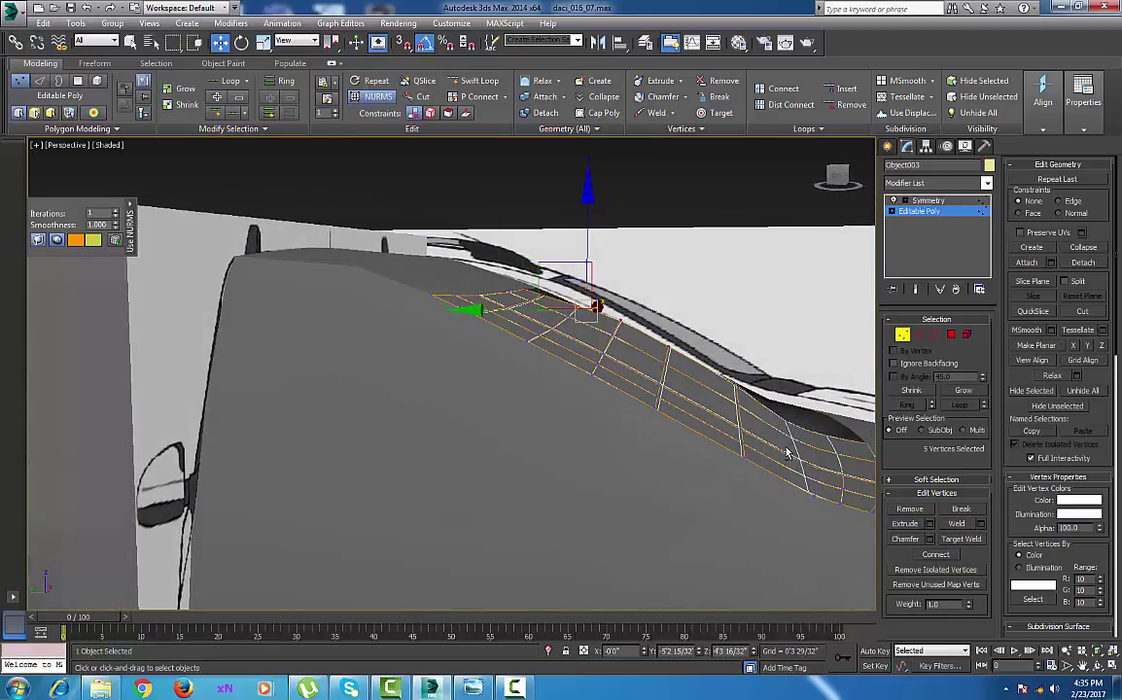
{"action": "key", "text": "l"}
{"action": "key", "text": "z"}
Examine the windshield's side profile against the blueprint outline from the roof down to the hood
{"action": "middle_click_drag", "start_coordinate": [714, 436], "coordinate": [704, 439]}
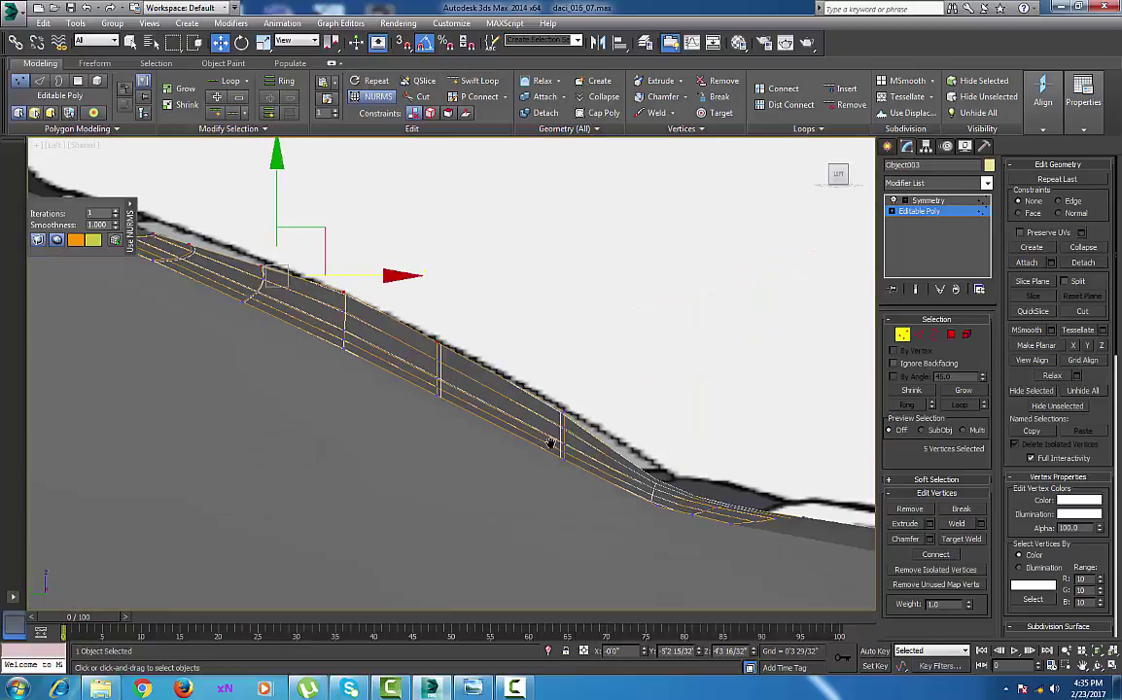
{"action": "middle_click_drag", "start_coordinate": [553, 446], "coordinate": [698, 491]}
{"action": "scroll", "coordinate": [378, 370], "scroll_direction": "up", "scroll_amount": 3}
{"action": "middle_click_drag", "start_coordinate": [381, 370], "coordinate": [484, 431]}
{"action": "scroll", "coordinate": [483, 431], "scroll_direction": "down", "scroll_amount": 8}
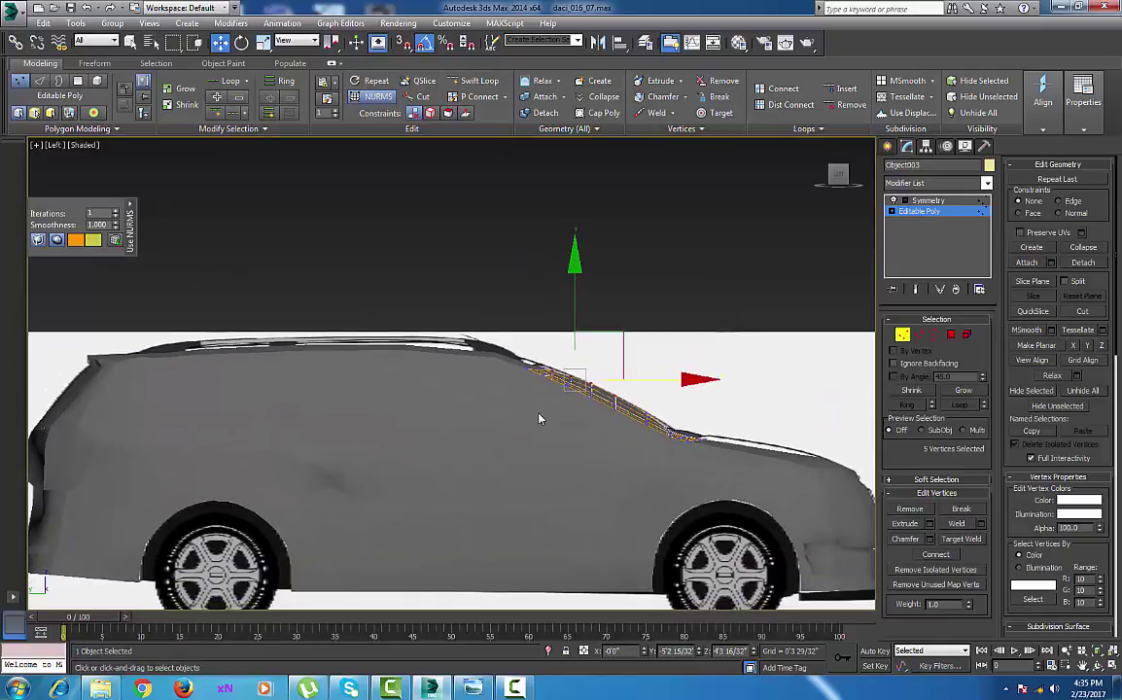
{"action": "scroll", "coordinate": [541, 418], "scroll_direction": "up", "scroll_amount": 4}
{"action": "middle_click_drag", "start_coordinate": [518, 396], "coordinate": [432, 374]}
{"action": "scroll", "coordinate": [432, 374], "scroll_direction": "down", "scroll_amount": 3}
{"action": "scroll", "coordinate": [642, 509], "scroll_direction": "down", "scroll_amount": 2}
{"action": "middle_click_drag", "start_coordinate": [642, 510], "coordinate": [594, 464]}
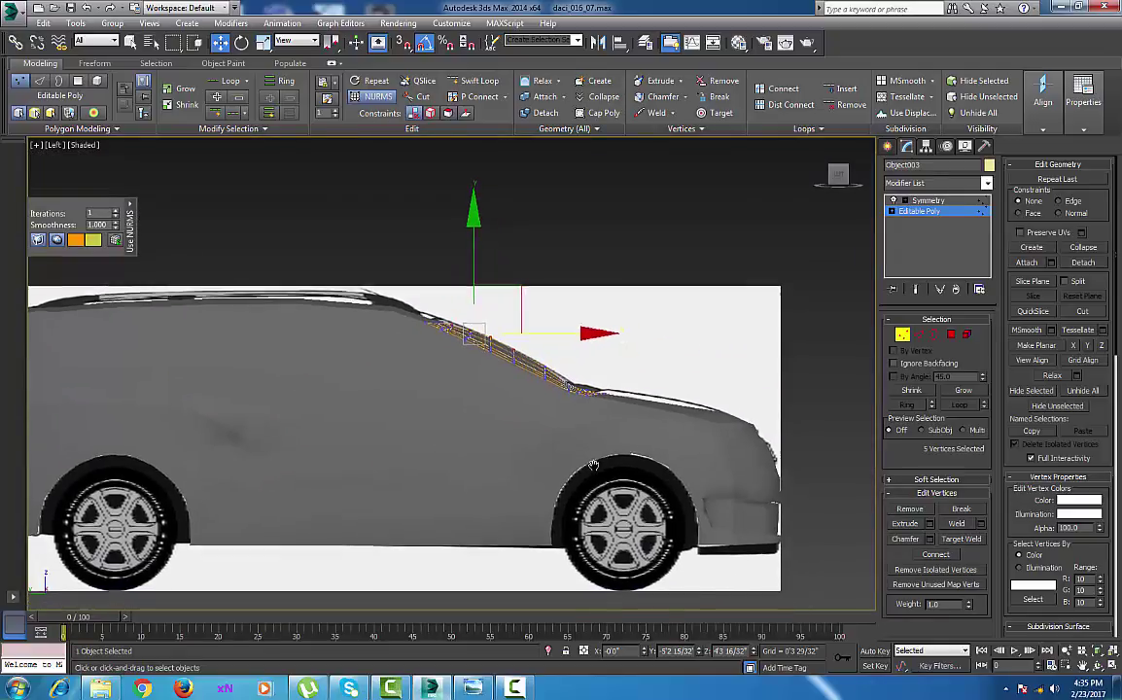
{"action": "scroll", "coordinate": [570, 425], "scroll_direction": "up", "scroll_amount": 5}
{"action": "middle_click_drag", "start_coordinate": [555, 360], "coordinate": [614, 509]}
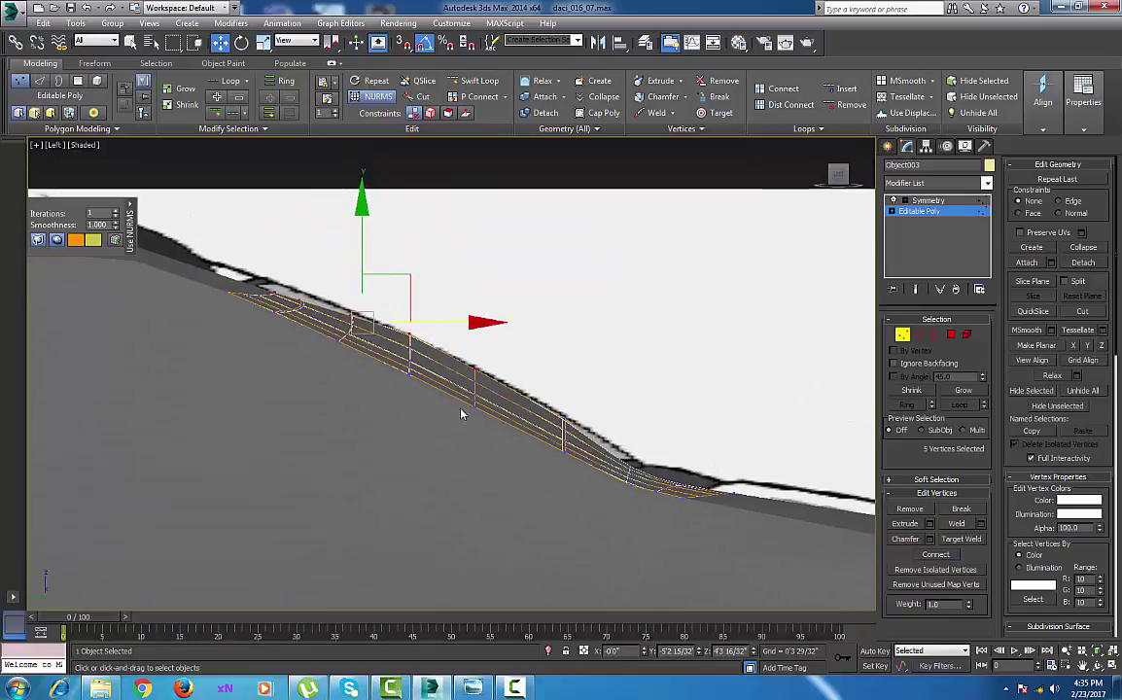
{"action": "middle_click_drag", "start_coordinate": [461, 412], "coordinate": [615, 459]}
{"action": "scroll", "coordinate": [616, 461], "scroll_direction": "up", "scroll_amount": 2}
{"action": "middle_click_drag", "start_coordinate": [455, 407], "coordinate": [543, 449]}
{"action": "scroll", "coordinate": [541, 448], "scroll_direction": "up", "scroll_amount": 2}
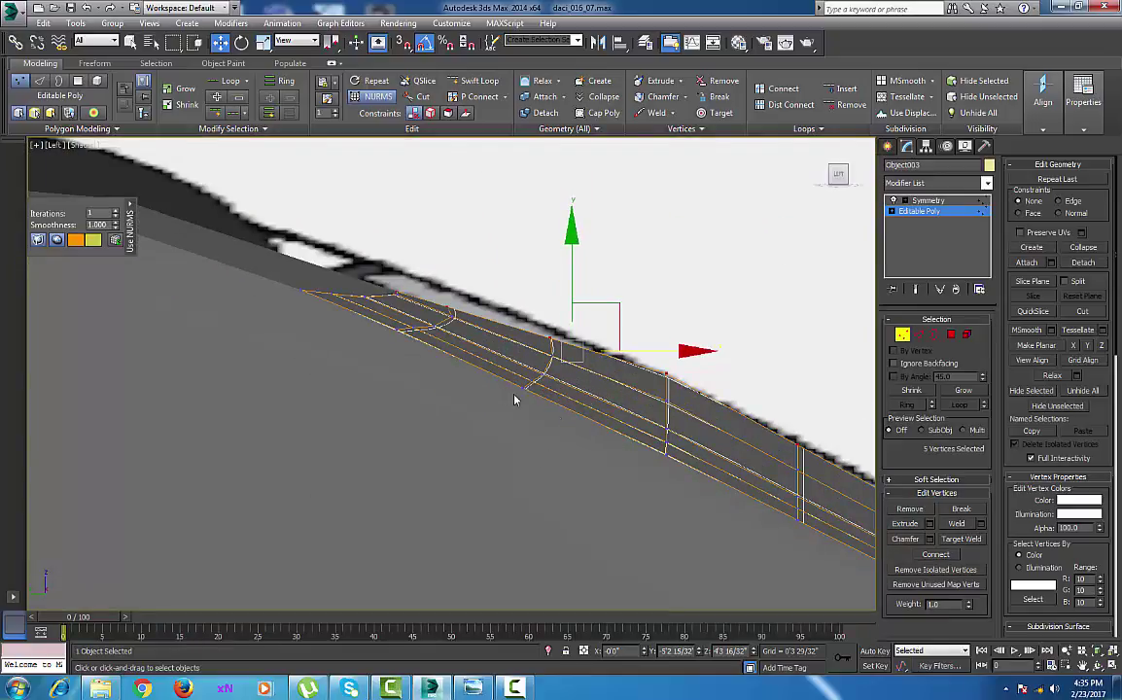
{"action": "mouse_move", "coordinate": [537, 401]}
{"action": "middle_mouse_down"}
{"action": "mouse_move", "coordinate": [455, 370]}
{"action": "mouse_move", "coordinate": [550, 405]}
{"action": "middle_mouse_up"}
{"action": "scroll", "coordinate": [457, 371], "scroll_direction": "down", "scroll_amount": 4}
{"action": "scroll", "coordinate": [557, 410], "scroll_direction": "up", "scroll_amount": 3}
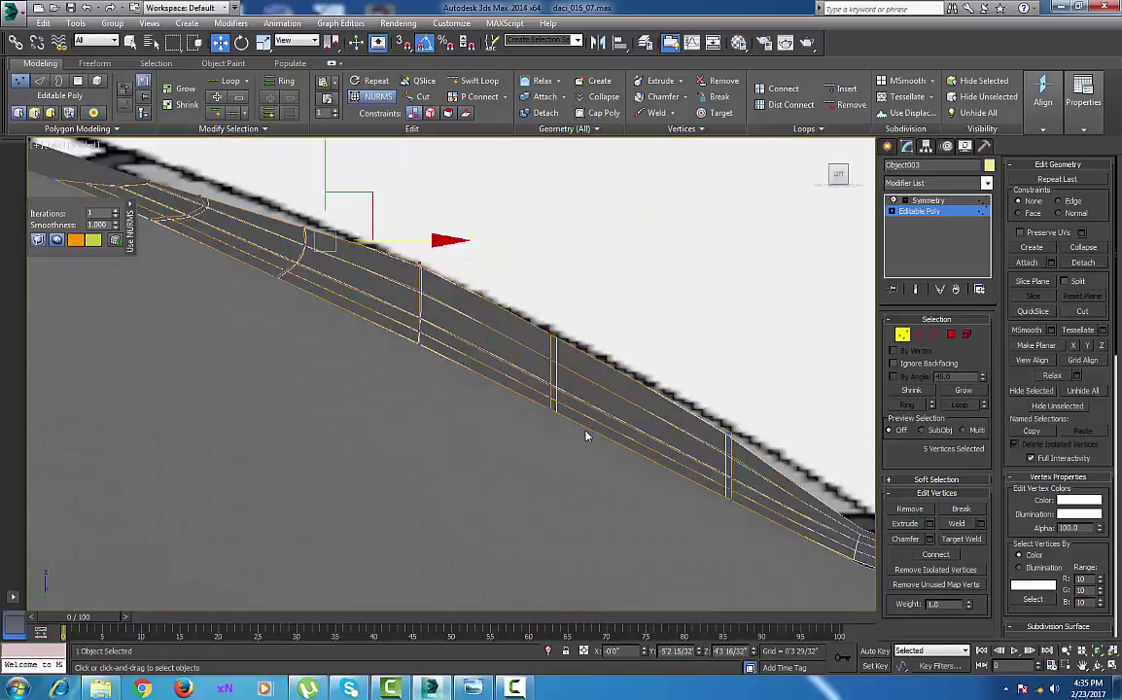
{"action": "scroll", "coordinate": [593, 438], "scroll_direction": "up", "scroll_amount": 1}
{"action": "middle_click_drag", "start_coordinate": [671, 472], "coordinate": [528, 442]}
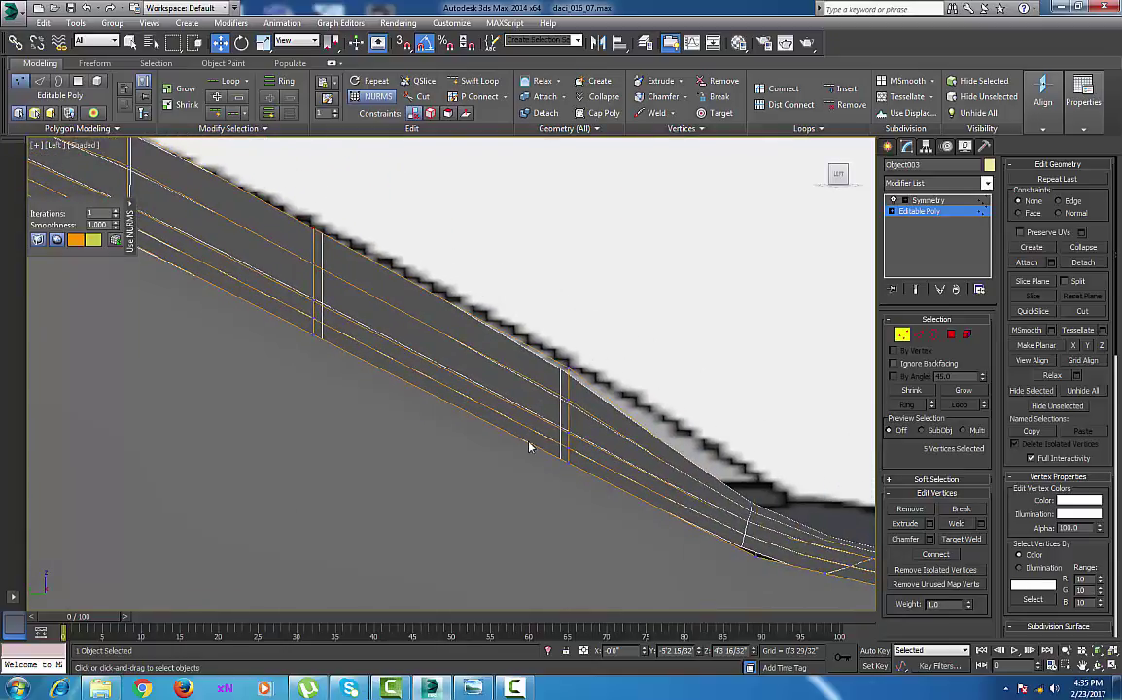
Adjust the height of the windshield's inner vertices in the lower-middle rows to follow the blueprint's side outline
{"action": "left_click_drag", "start_coordinate": [573, 380], "coordinate": [548, 411]}
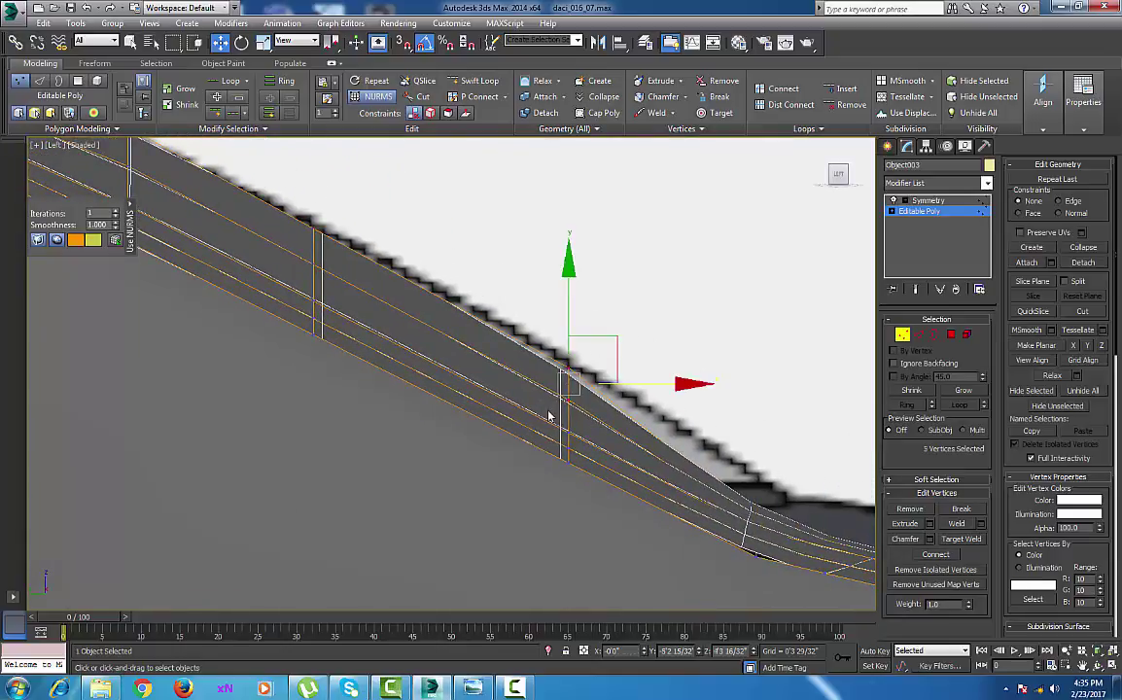
{"action": "left_click_drag", "start_coordinate": [563, 341], "coordinate": [553, 410]}
{"action": "left_click_drag", "start_coordinate": [569, 319], "coordinate": [569, 333]}
{"action": "left_click_drag", "start_coordinate": [281, 291], "coordinate": [279, 293]}
Move the inner vertices of the windshield's three uppermost rows up and slightly forward onto the blueprint's side outline
{"action": "middle_click_drag", "start_coordinate": [245, 150], "coordinate": [614, 316]}
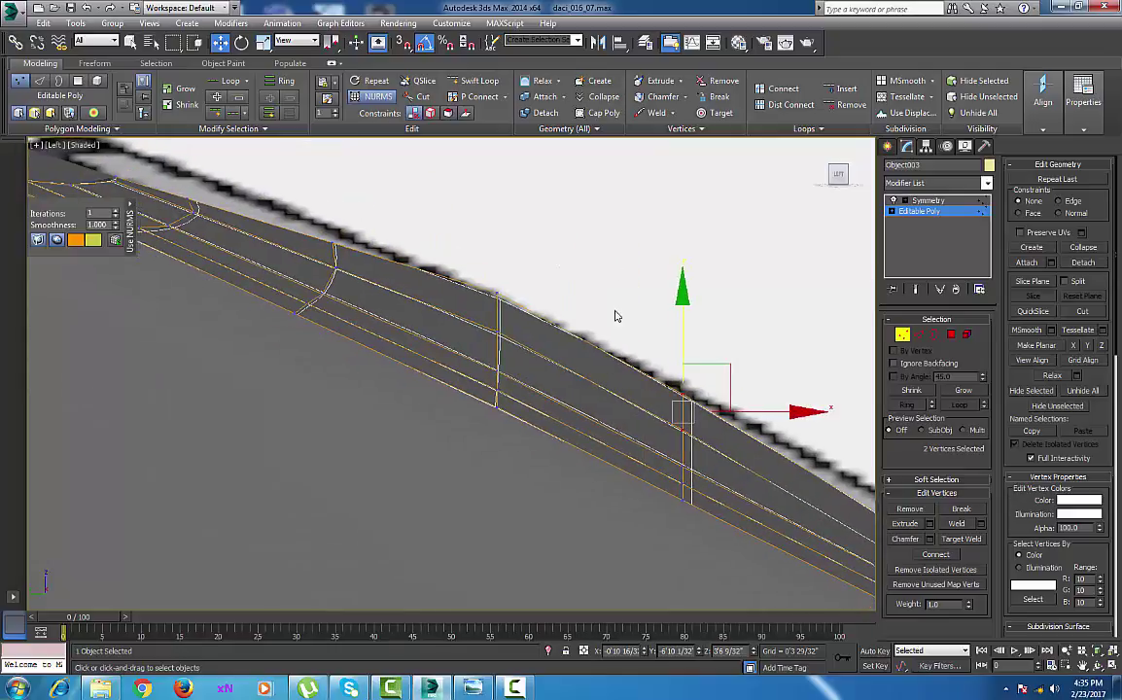
{"action": "middle_click_drag", "start_coordinate": [430, 358], "coordinate": [563, 452]}
{"action": "middle_click_drag", "start_coordinate": [293, 263], "coordinate": [436, 301]}
{"action": "left_click_drag", "start_coordinate": [372, 330], "coordinate": [338, 337]}
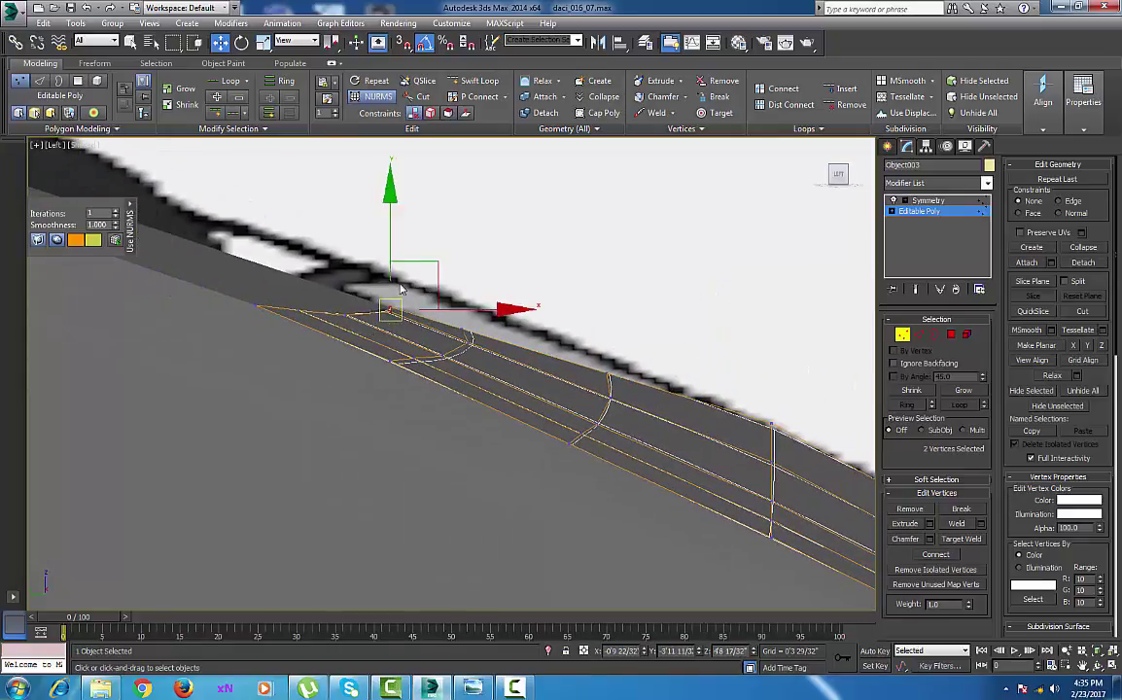
{"action": "left_click_drag", "start_coordinate": [434, 261], "coordinate": [448, 236]}
{"action": "left_click", "coordinate": [467, 340]}
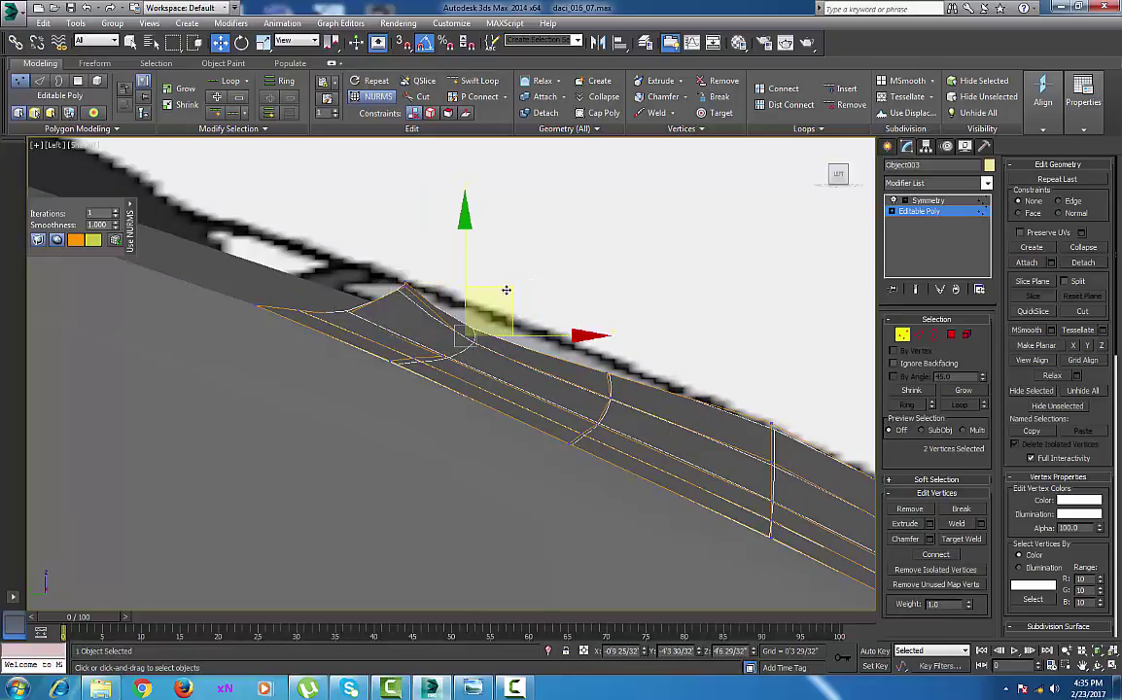
{"action": "left_click_drag", "start_coordinate": [506, 290], "coordinate": [523, 267]}
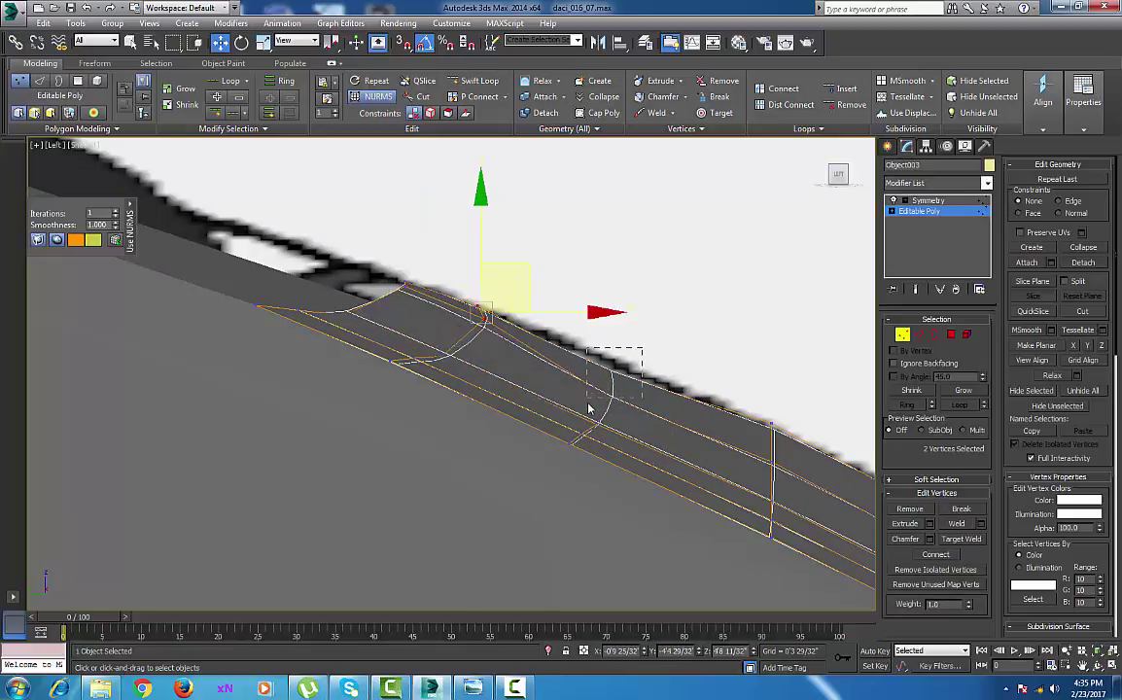
{"action": "left_click_drag", "start_coordinate": [588, 409], "coordinate": [586, 411]}
{"action": "left_click_drag", "start_coordinate": [658, 339], "coordinate": [663, 328]}
Raise the inner vertices of the windshield's two rows above its lower curve to meet the blueprint's side outline
{"action": "middle_click_drag", "start_coordinate": [758, 455], "coordinate": [537, 421]}
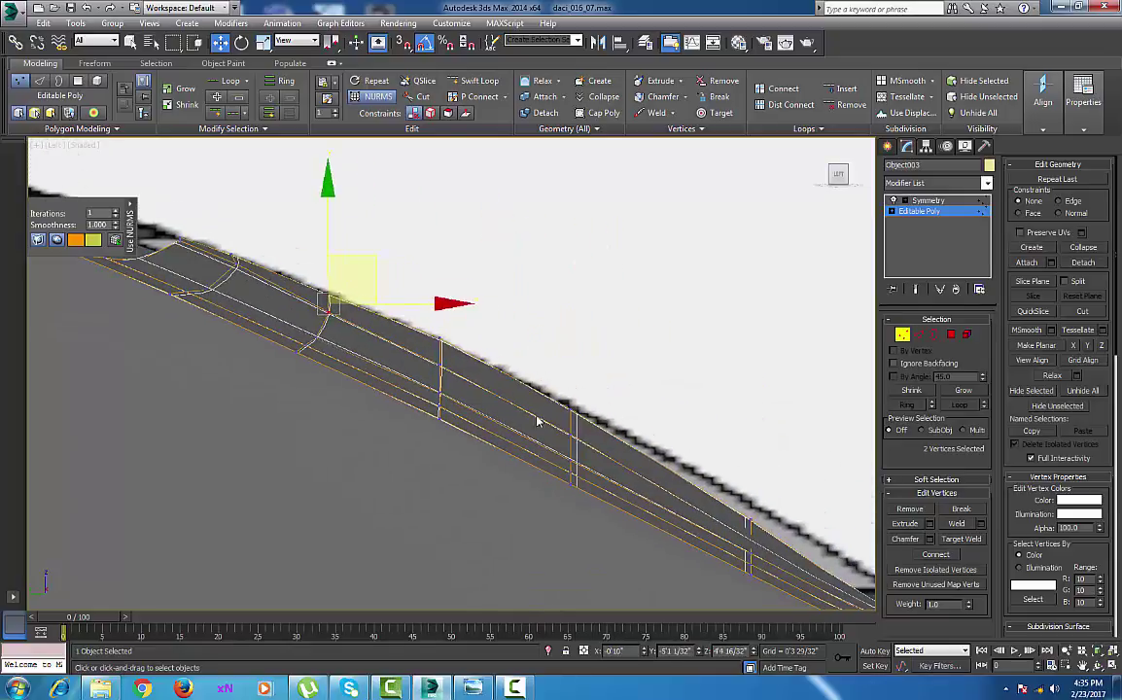
{"action": "left_click_drag", "start_coordinate": [561, 448], "coordinate": [562, 445]}
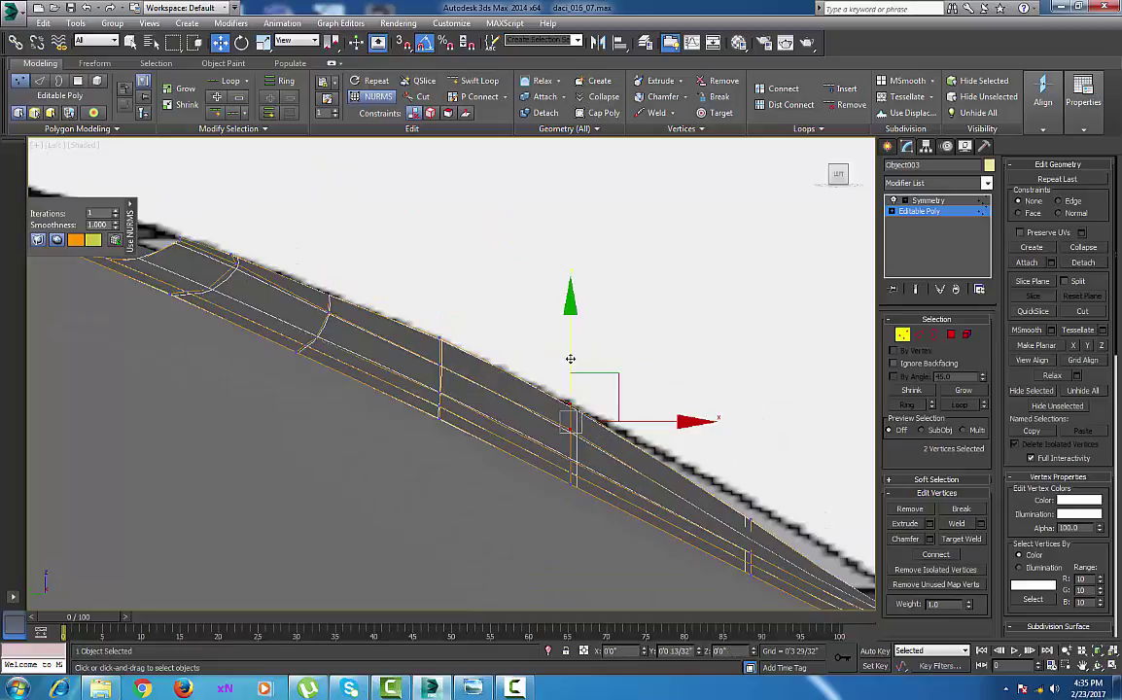
{"action": "left_click_drag", "start_coordinate": [737, 553], "coordinate": [738, 550]}
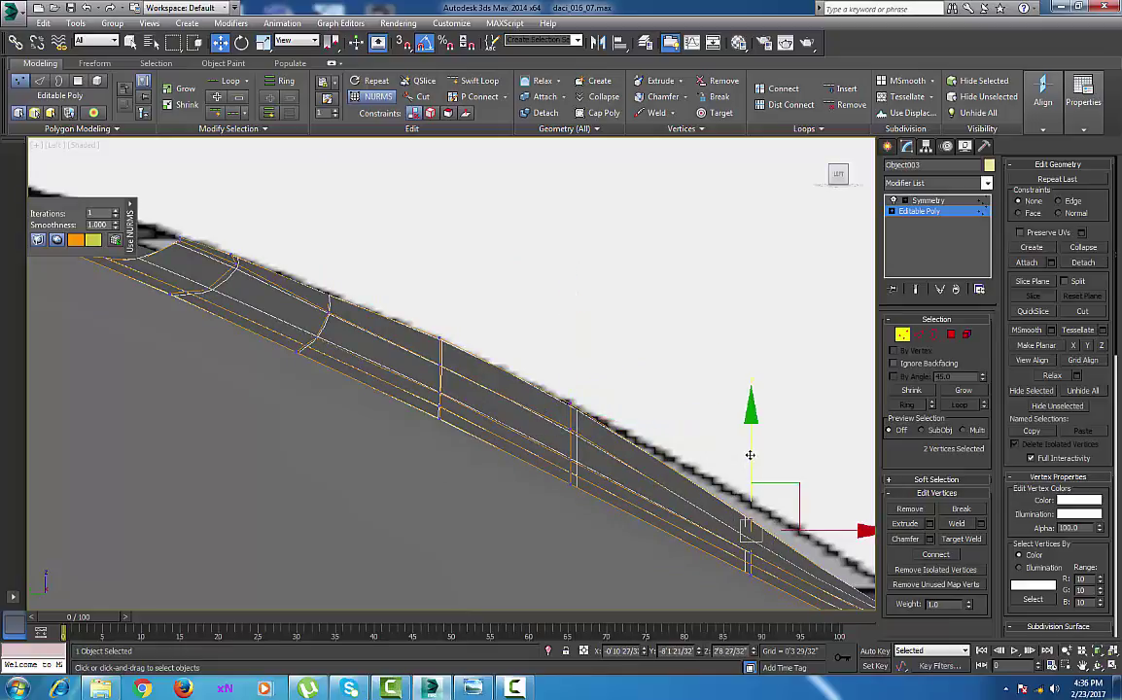
{"action": "middle_click_drag", "start_coordinate": [838, 590], "coordinate": [480, 423]}
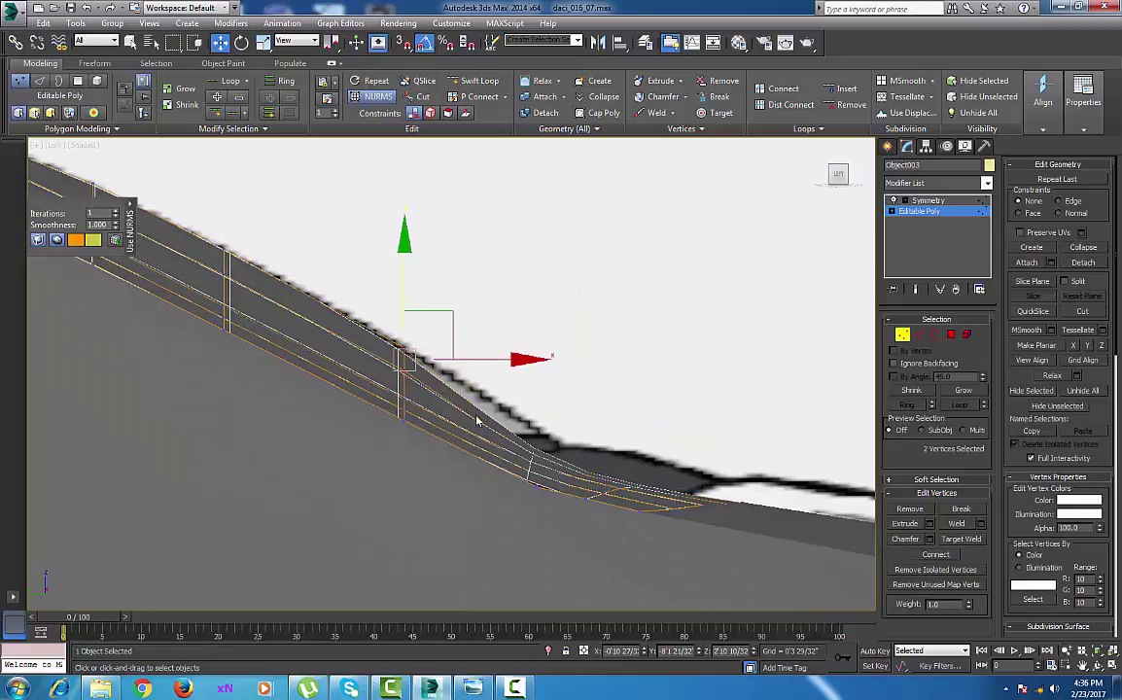
{"action": "scroll", "coordinate": [572, 472], "scroll_direction": "up", "scroll_amount": 3}
{"action": "middle_click_drag", "start_coordinate": [554, 451], "coordinate": [492, 363]}
Switch from the windshield to the car body and open vertex editing of its Editable Poly beneath the Symmetry modifier
{"action": "scroll", "coordinate": [418, 388], "scroll_direction": "down", "scroll_amount": 4}
{"action": "scroll", "coordinate": [576, 445], "scroll_direction": "down", "scroll_amount": 3}
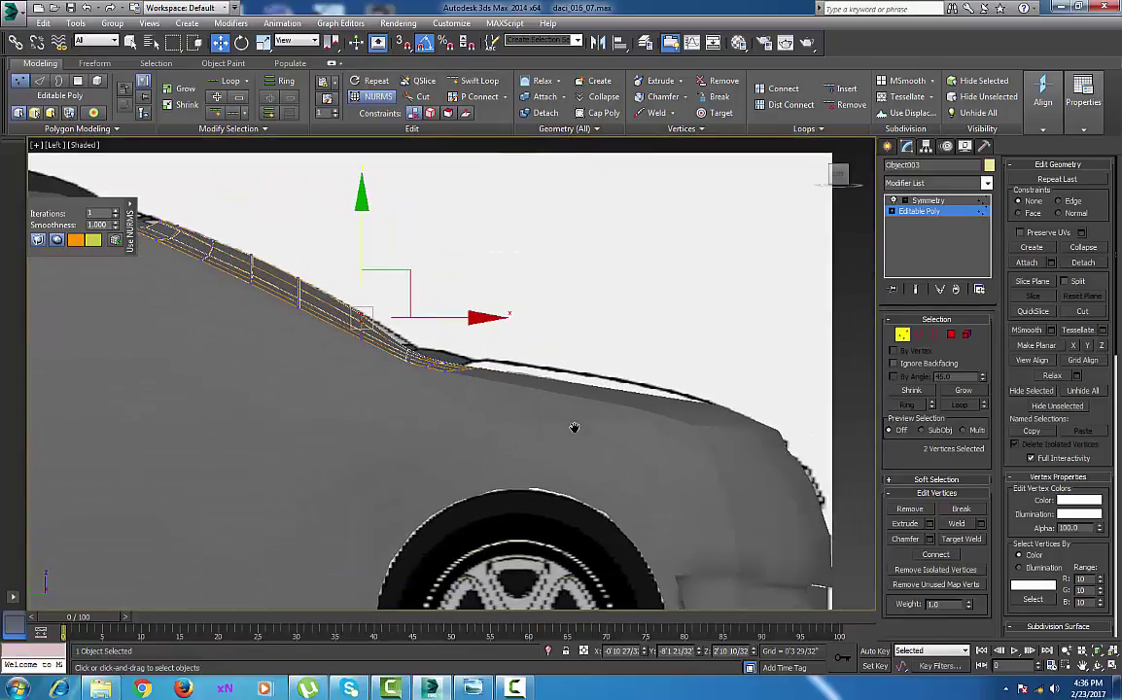
{"action": "left_click", "coordinate": [886, 147]}
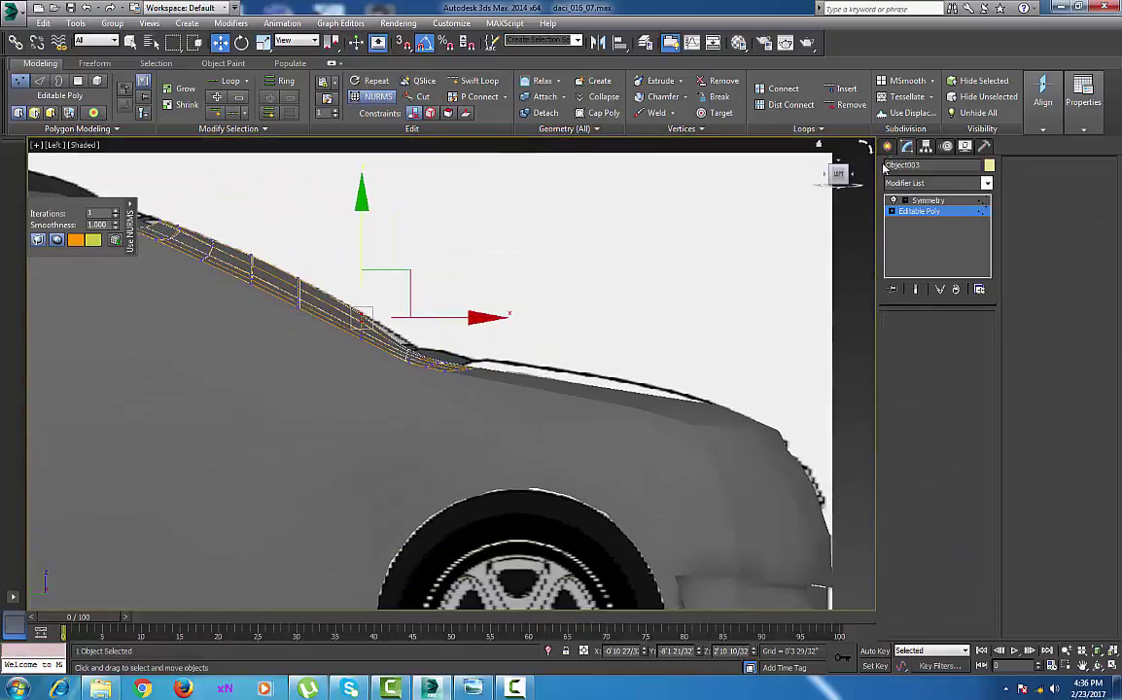
{"action": "left_click", "coordinate": [591, 408]}
{"action": "left_click", "coordinate": [907, 147]}
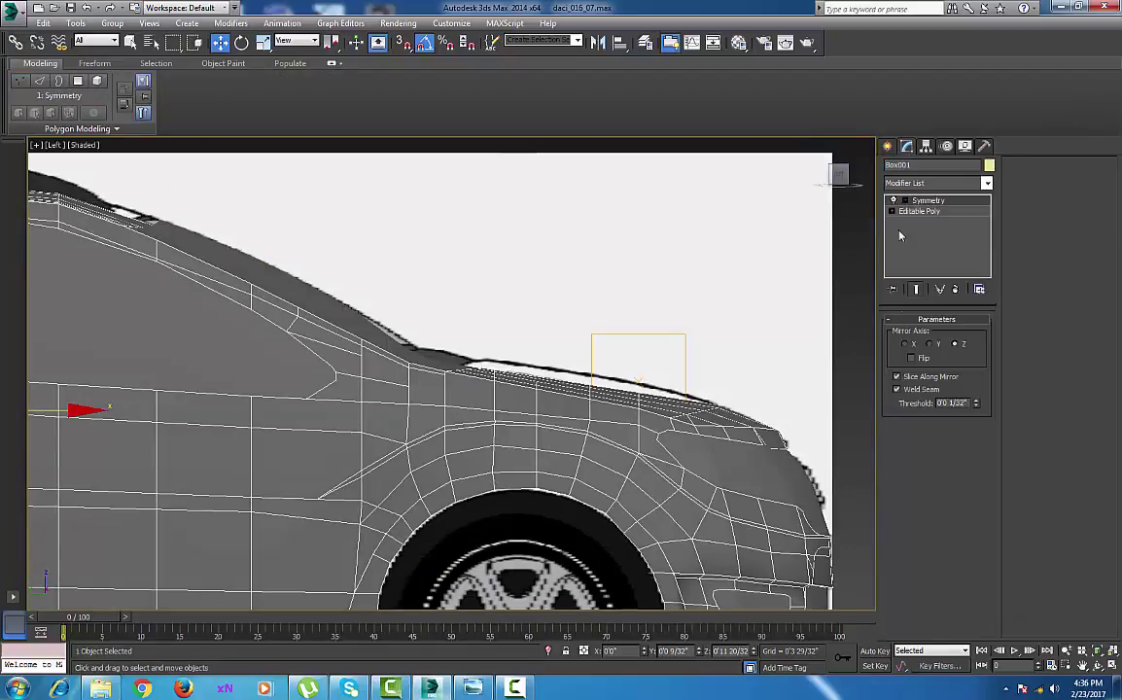
{"action": "left_click", "coordinate": [908, 212]}
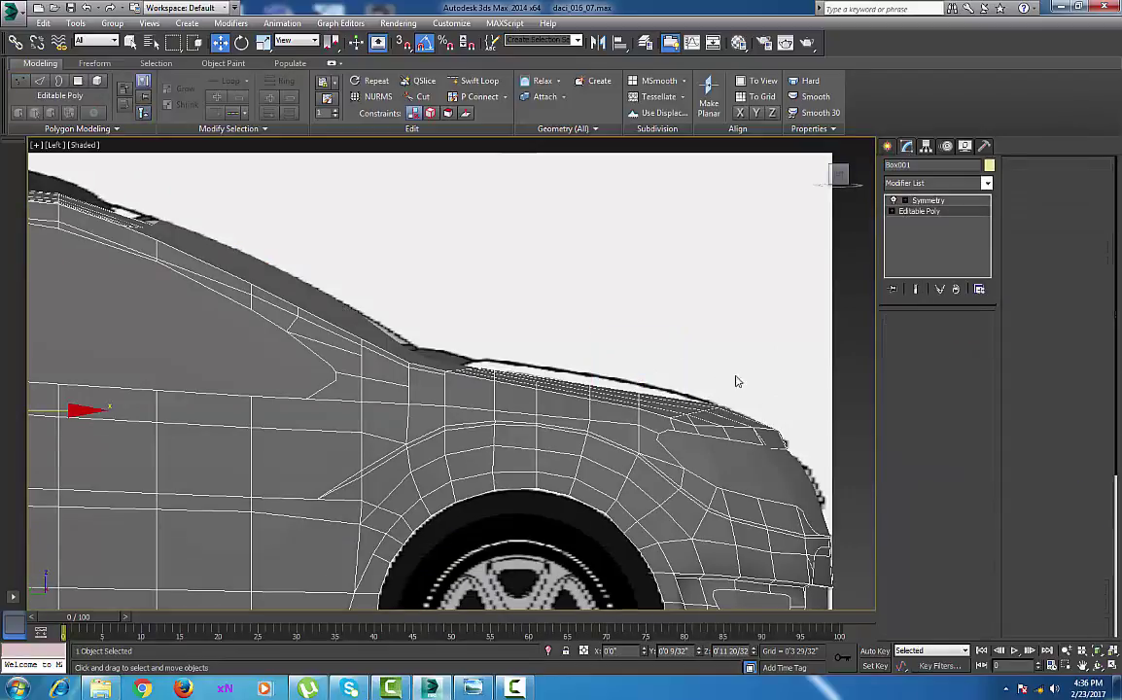
Raise the hood's vertex columns one after another, from the front back to the windshield base, to follow the blueprint's outline
{"action": "scroll", "coordinate": [724, 387], "scroll_direction": "up", "scroll_amount": 4}
{"action": "left_click_drag", "start_coordinate": [674, 360], "coordinate": [698, 421]}
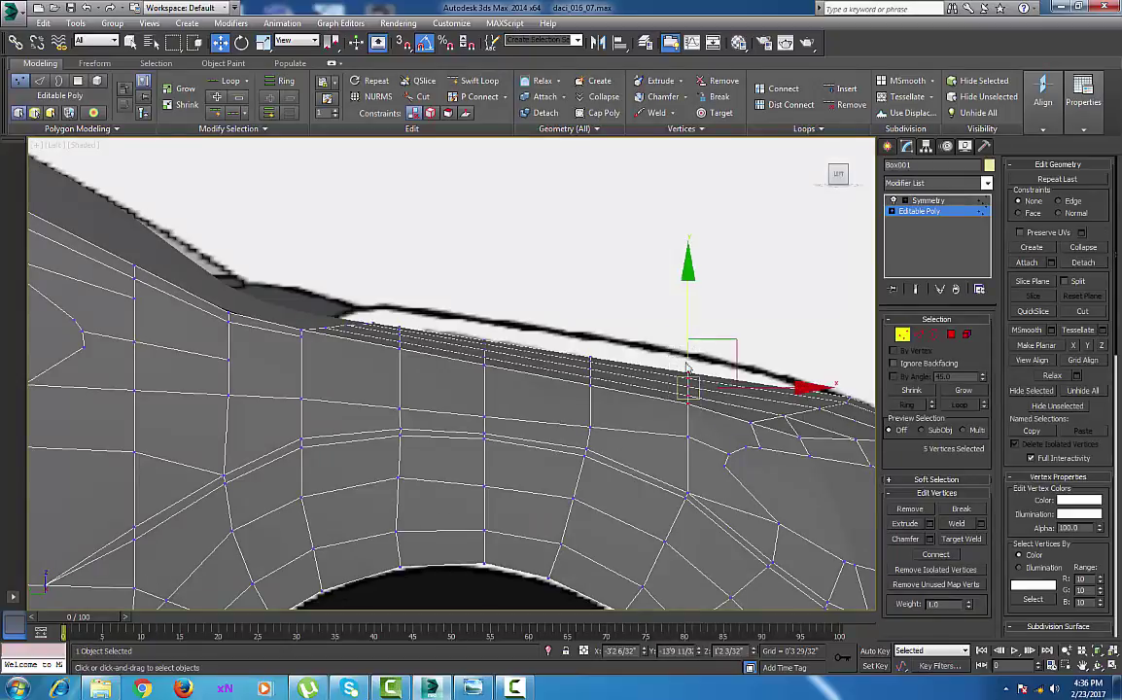
{"action": "left_click_drag", "start_coordinate": [686, 323], "coordinate": [688, 303]}
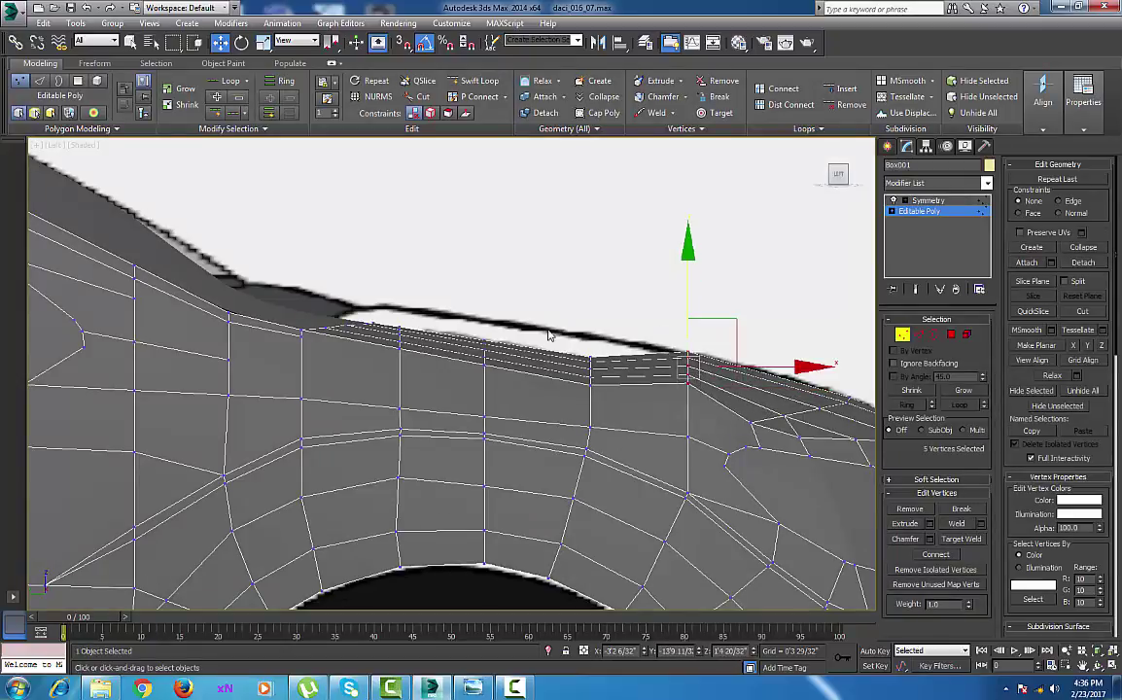
{"action": "left_click_drag", "start_coordinate": [618, 402], "coordinate": [618, 401]}
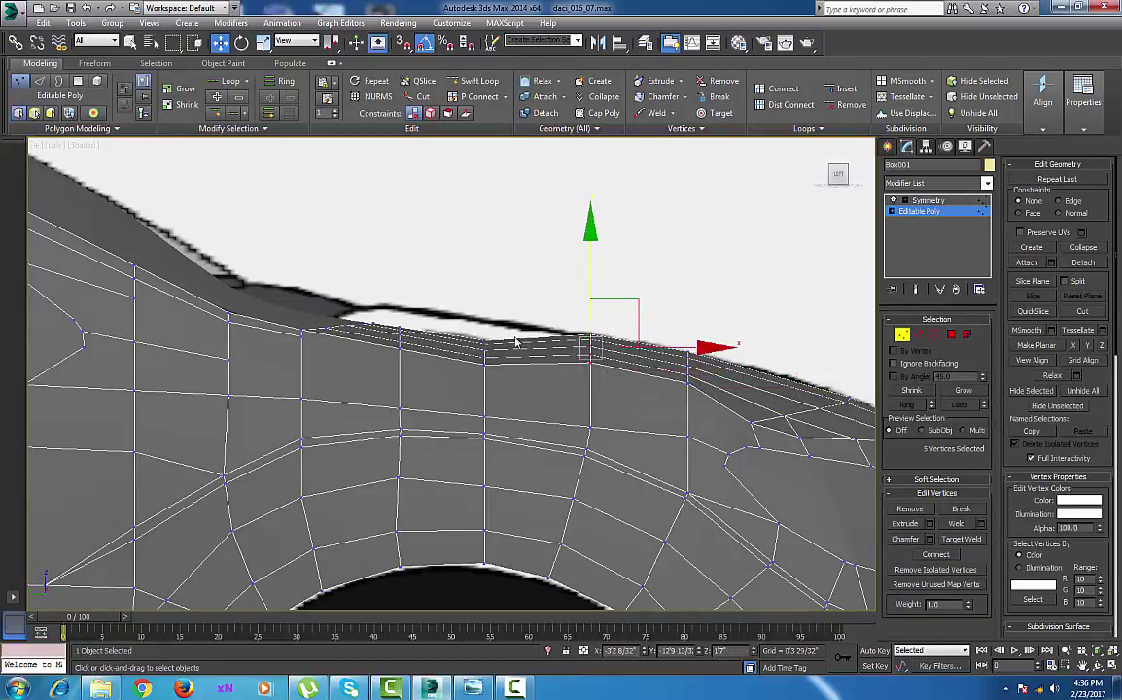
{"action": "left_click_drag", "start_coordinate": [501, 388], "coordinate": [502, 390]}
{"action": "left_click_drag", "start_coordinate": [484, 278], "coordinate": [487, 255]}
{"action": "left_click_drag", "start_coordinate": [357, 294], "coordinate": [418, 366]}
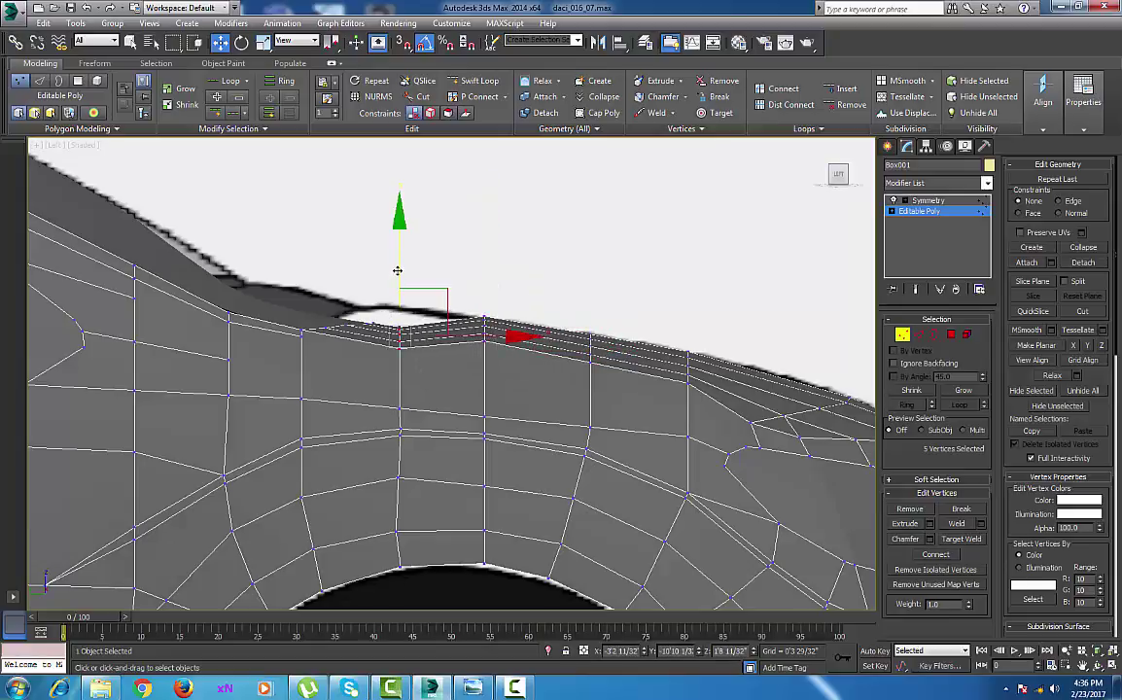
{"action": "left_click_drag", "start_coordinate": [396, 270], "coordinate": [400, 231]}
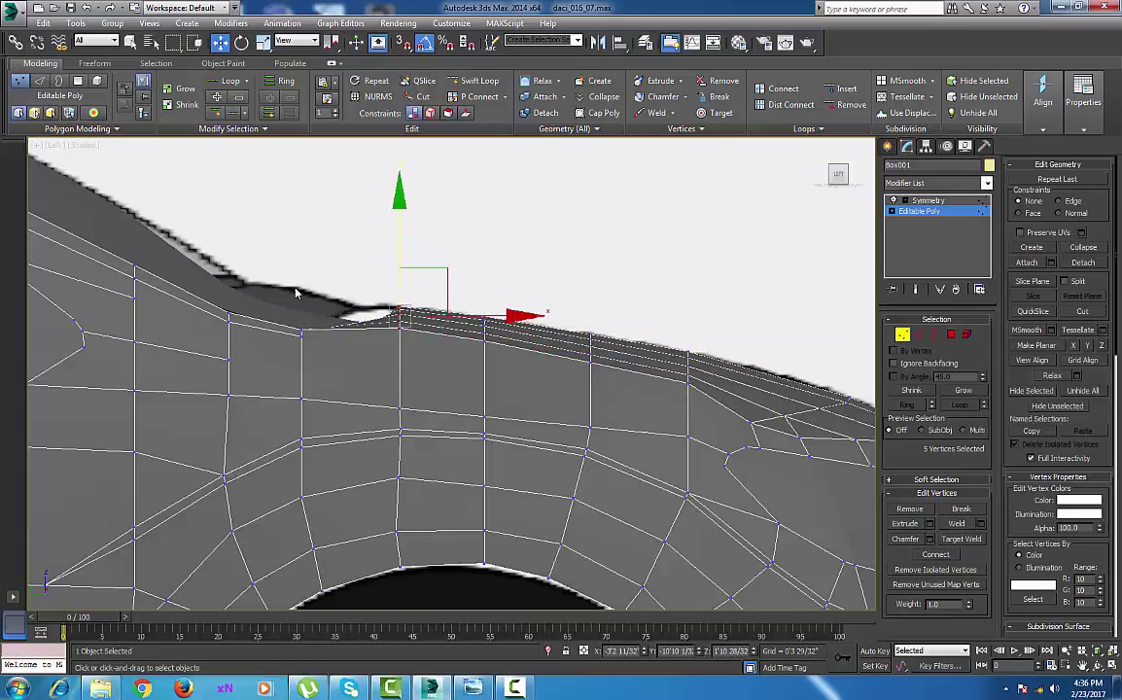
{"action": "left_click_drag", "start_coordinate": [378, 363], "coordinate": [379, 365]}
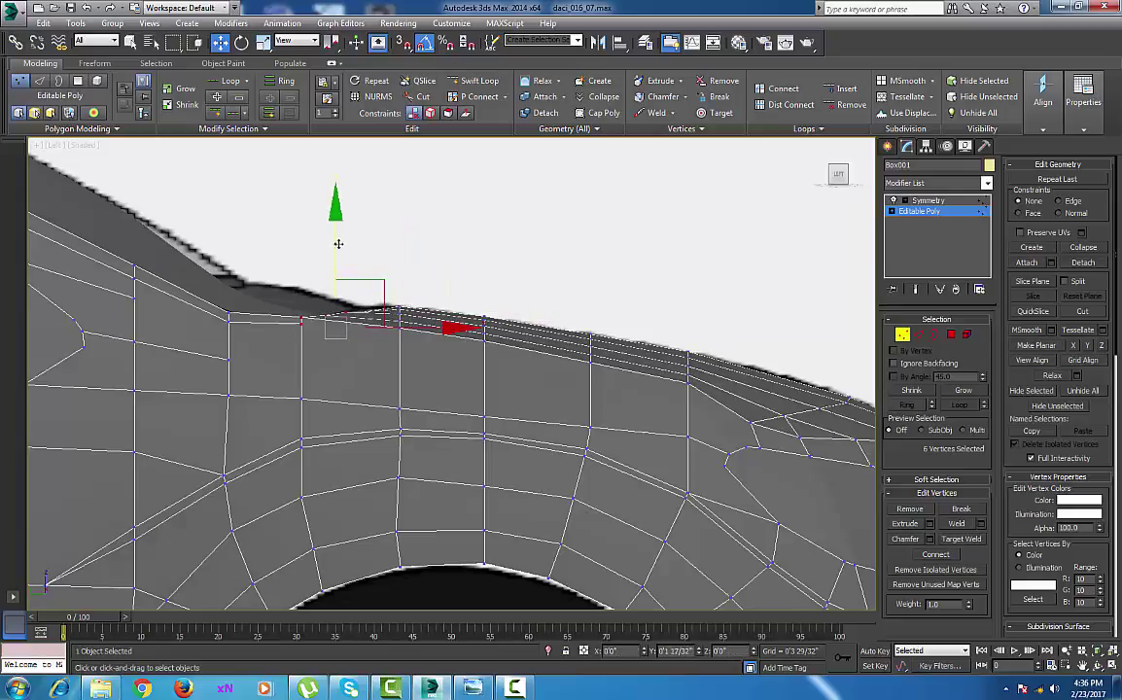
Lower the outer vertex at the hood's rear corner near the windshield base
{"action": "middle_click_drag", "start_coordinate": [308, 340], "coordinate": [411, 361]}
{"action": "scroll", "coordinate": [411, 362], "scroll_direction": "down", "scroll_amount": 3}
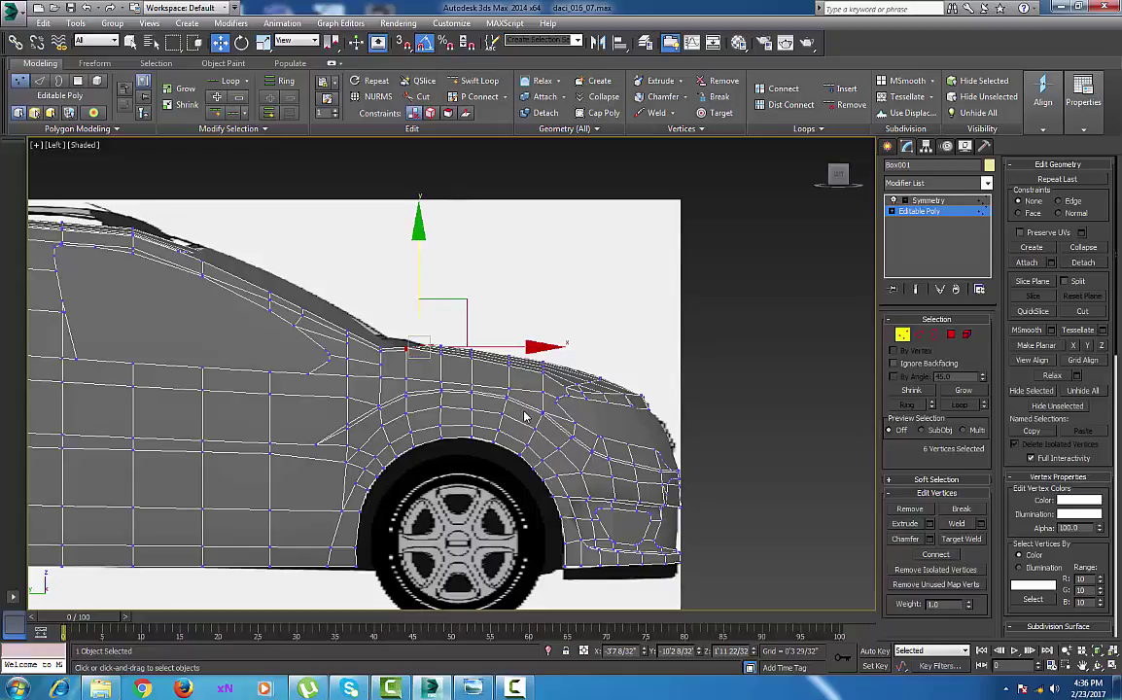
{"action": "scroll", "coordinate": [484, 409], "scroll_direction": "up", "scroll_amount": 5}
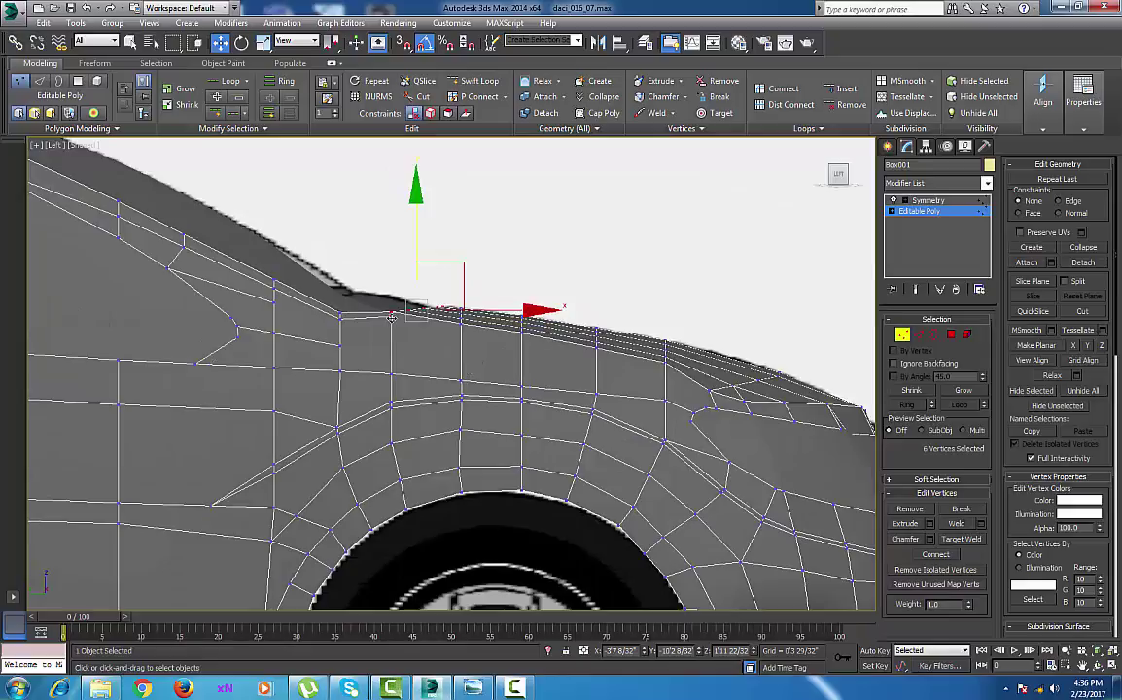
{"action": "left_click", "coordinate": [390, 317]}
{"action": "left_click_drag", "start_coordinate": [394, 265], "coordinate": [394, 278]}
Lower the hood's outer-edge vertices on the three columns above the front half of the wheel arch
{"action": "left_click", "coordinate": [666, 363]}
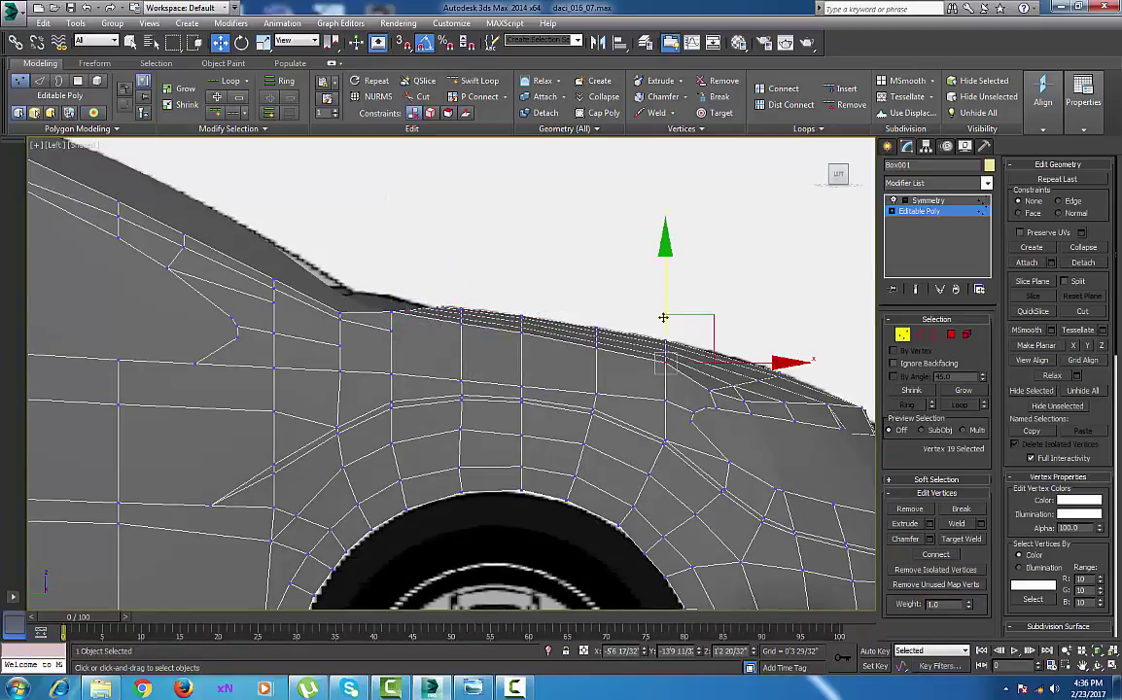
{"action": "left_click_drag", "start_coordinate": [666, 324], "coordinate": [589, 374]}
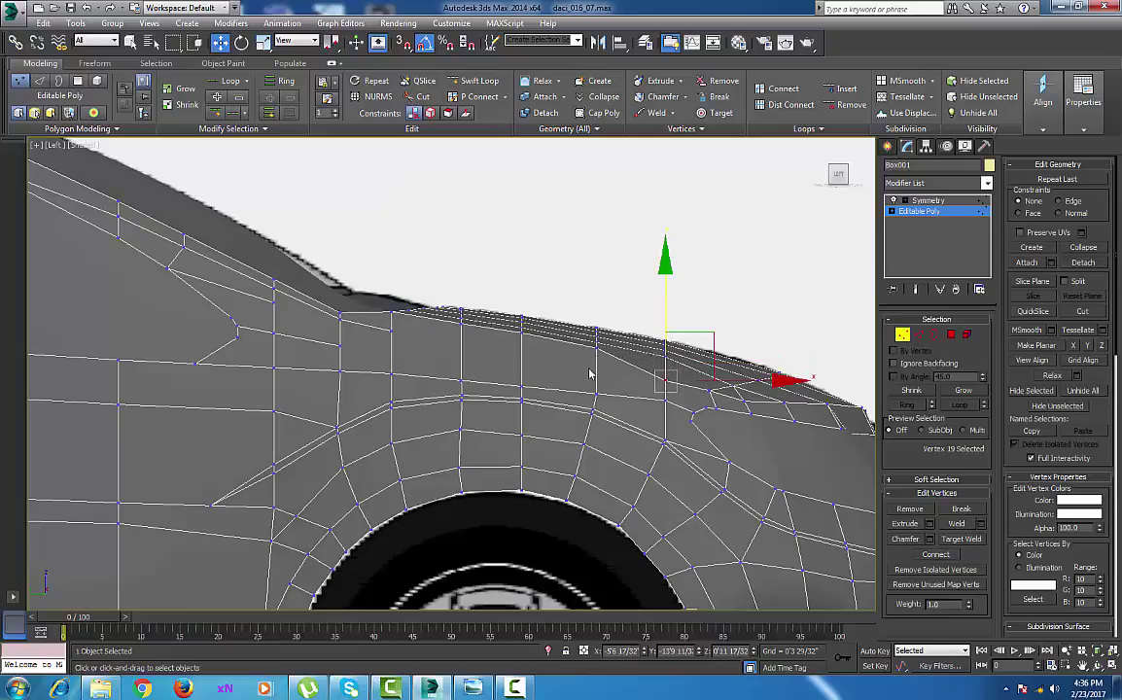
{"action": "left_click", "coordinate": [596, 344]}
{"action": "left_click_drag", "start_coordinate": [593, 288], "coordinate": [557, 320]}
{"action": "left_click", "coordinate": [523, 334]}
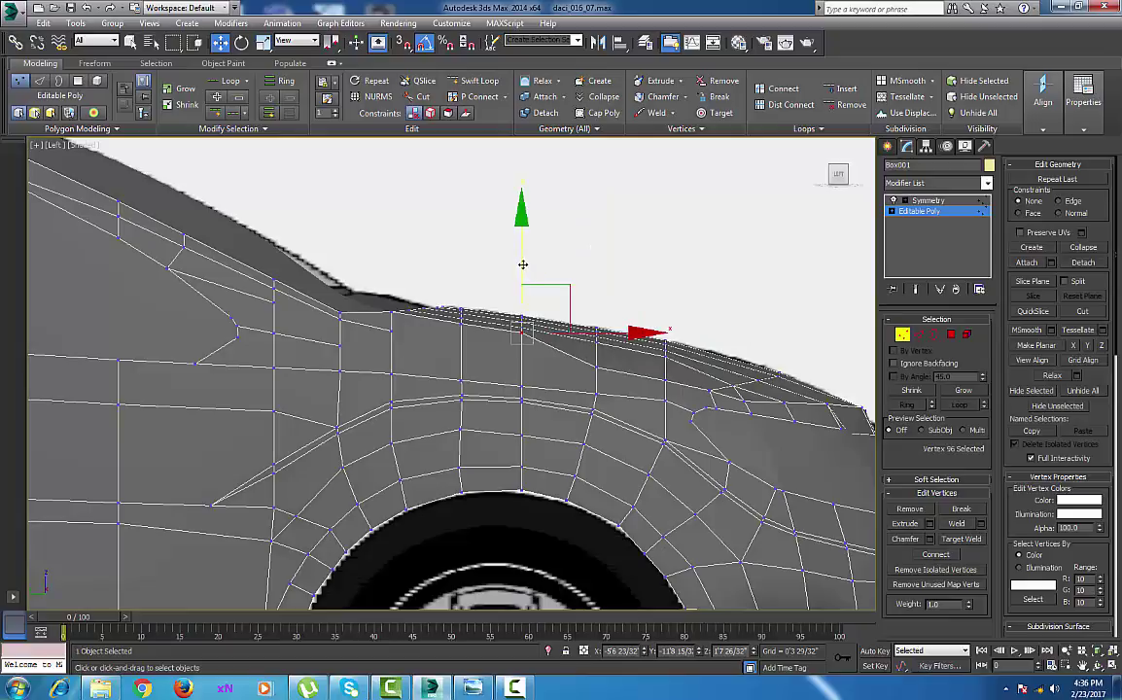
{"action": "left_click_drag", "start_coordinate": [522, 264], "coordinate": [521, 283]}
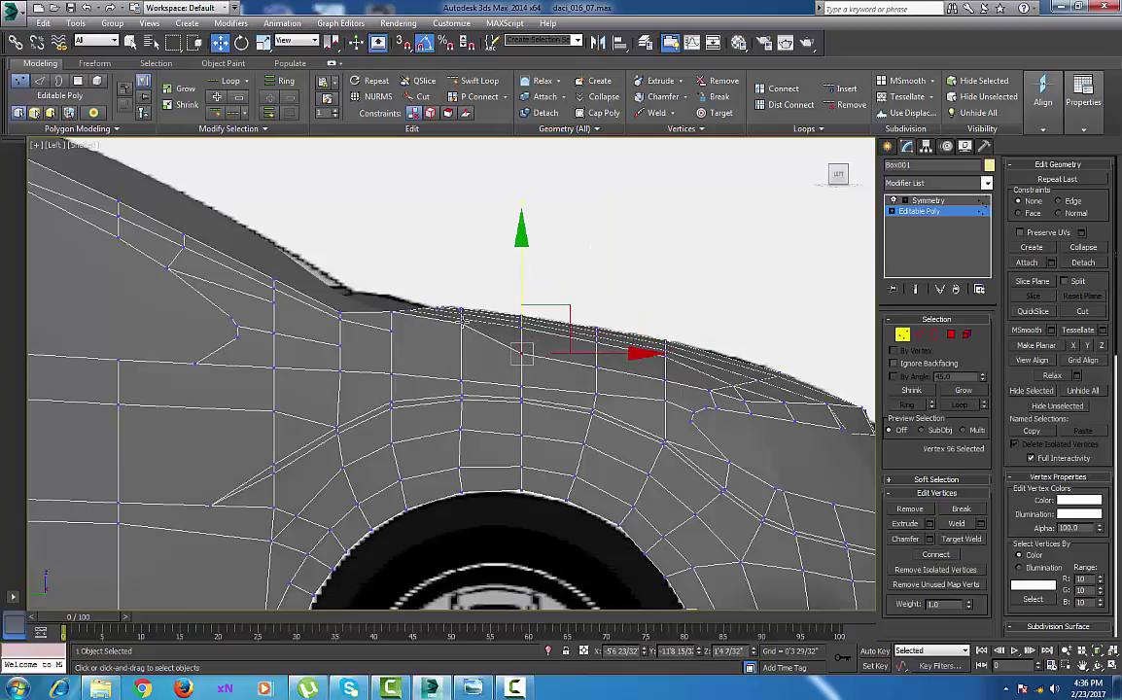
Lower the hood's outer-edge vertices on the two rear columns and even out the edge line toward the windshield
{"action": "left_click", "coordinate": [460, 303]}
{"action": "left_click_drag", "start_coordinate": [457, 255], "coordinate": [458, 277]}
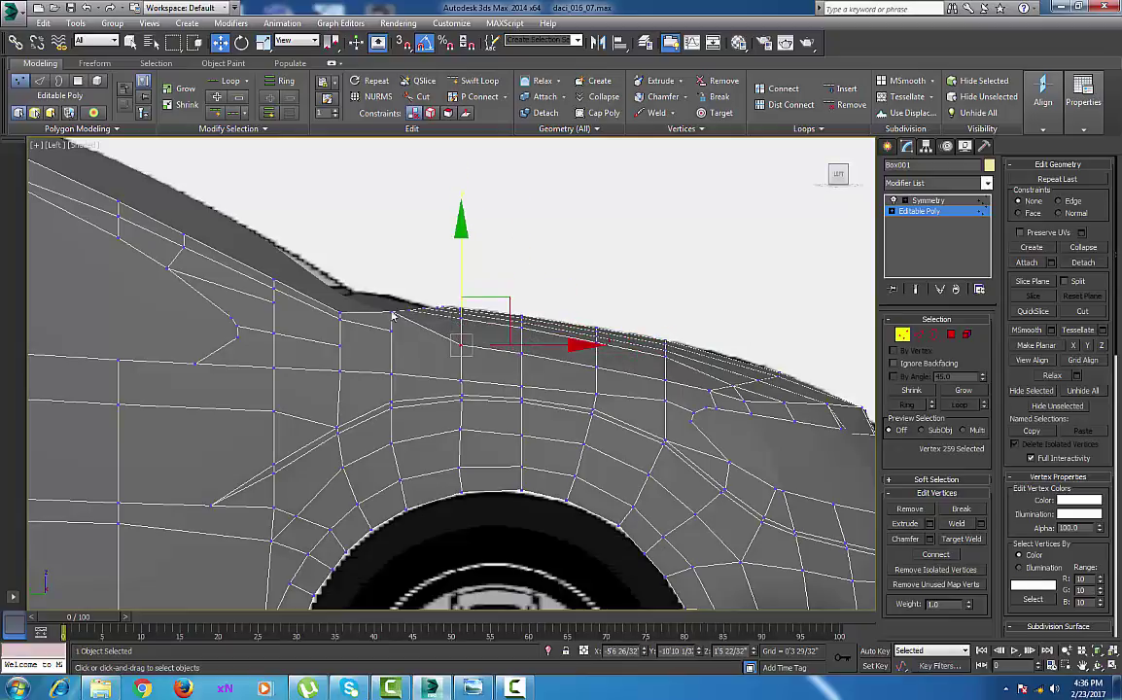
{"action": "left_click", "coordinate": [390, 303]}
{"action": "left_click_drag", "start_coordinate": [391, 250], "coordinate": [391, 259]}
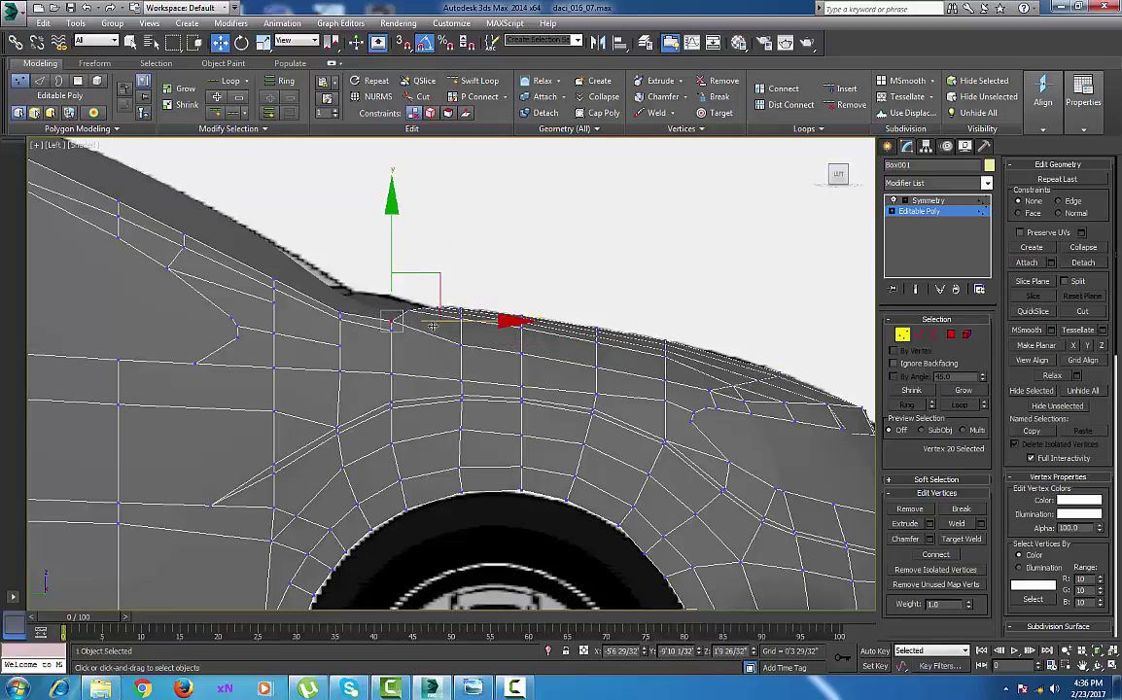
{"action": "left_click", "coordinate": [462, 344]}
{"action": "left_click_drag", "start_coordinate": [461, 278], "coordinate": [462, 273]}
Lower the hood vertices in the row just inside the outer edge, from front to rear, to even out the row spacing
{"action": "middle_click_drag", "start_coordinate": [733, 350], "coordinate": [721, 350]}
{"action": "left_click", "coordinate": [654, 355]}
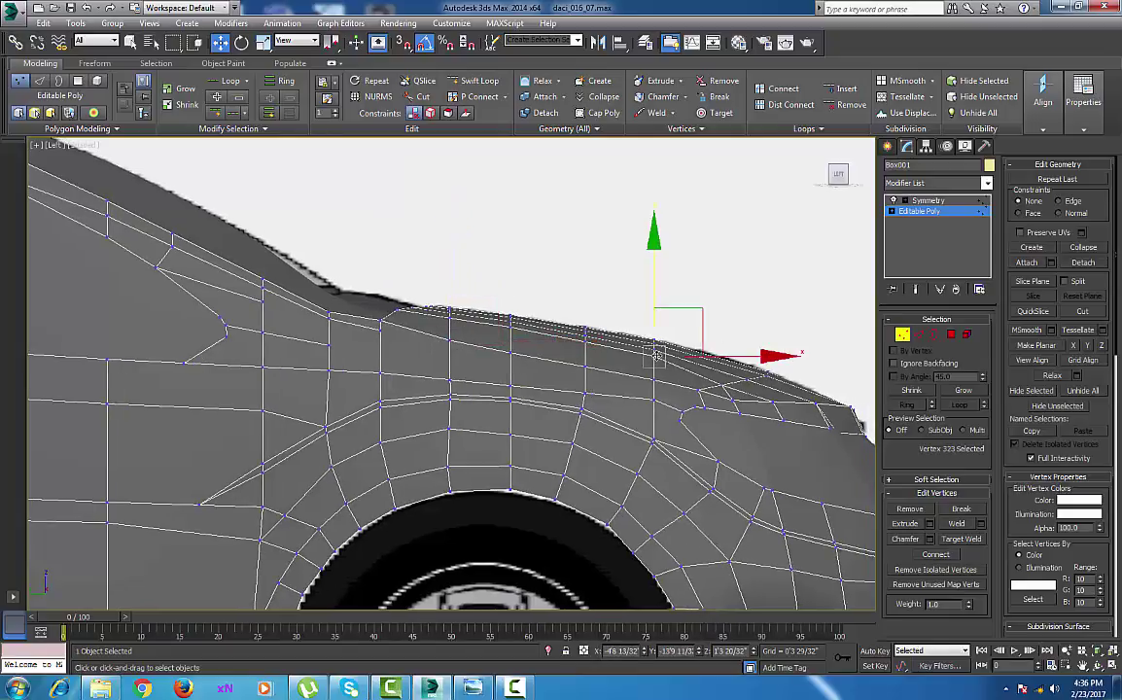
{"action": "scroll", "coordinate": [671, 371], "scroll_direction": "up", "scroll_amount": 3}
{"action": "left_click_drag", "start_coordinate": [641, 276], "coordinate": [641, 291]}
{"action": "left_click", "coordinate": [504, 327]}
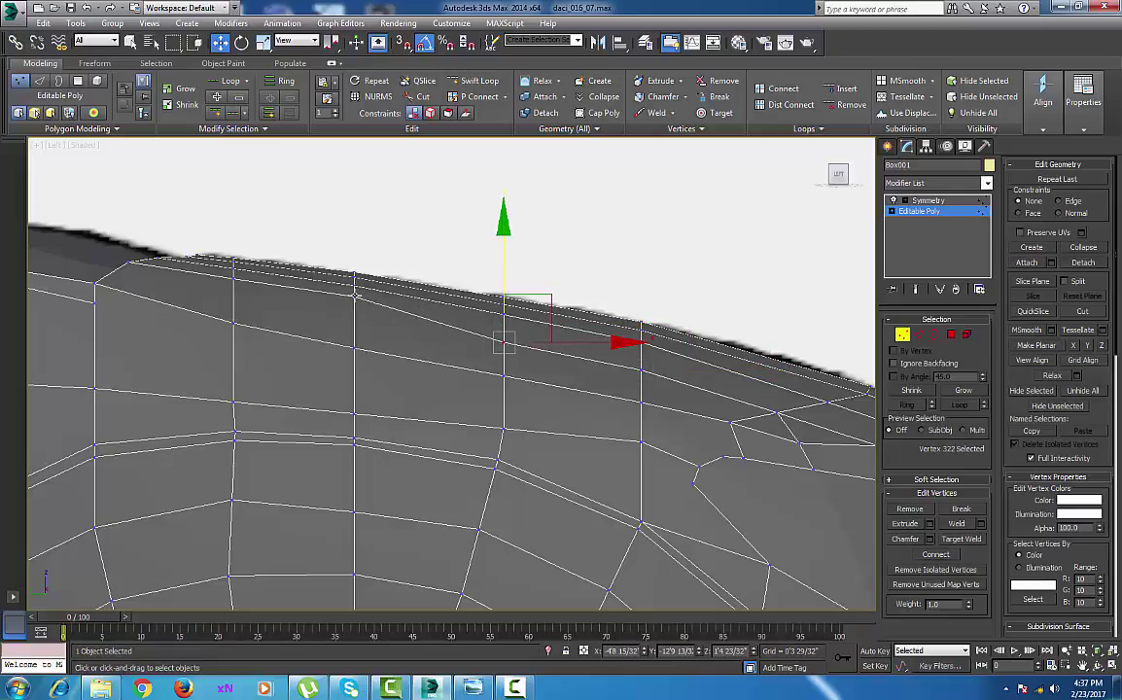
{"action": "left_click", "coordinate": [353, 310]}
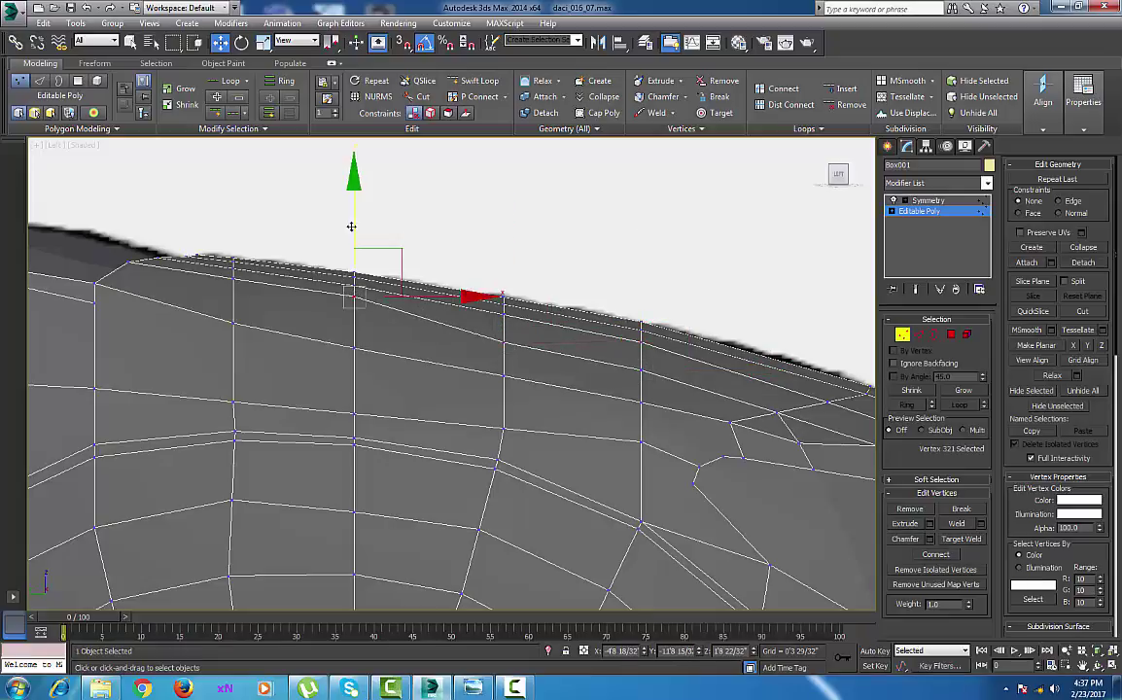
{"action": "left_click", "coordinate": [232, 274]}
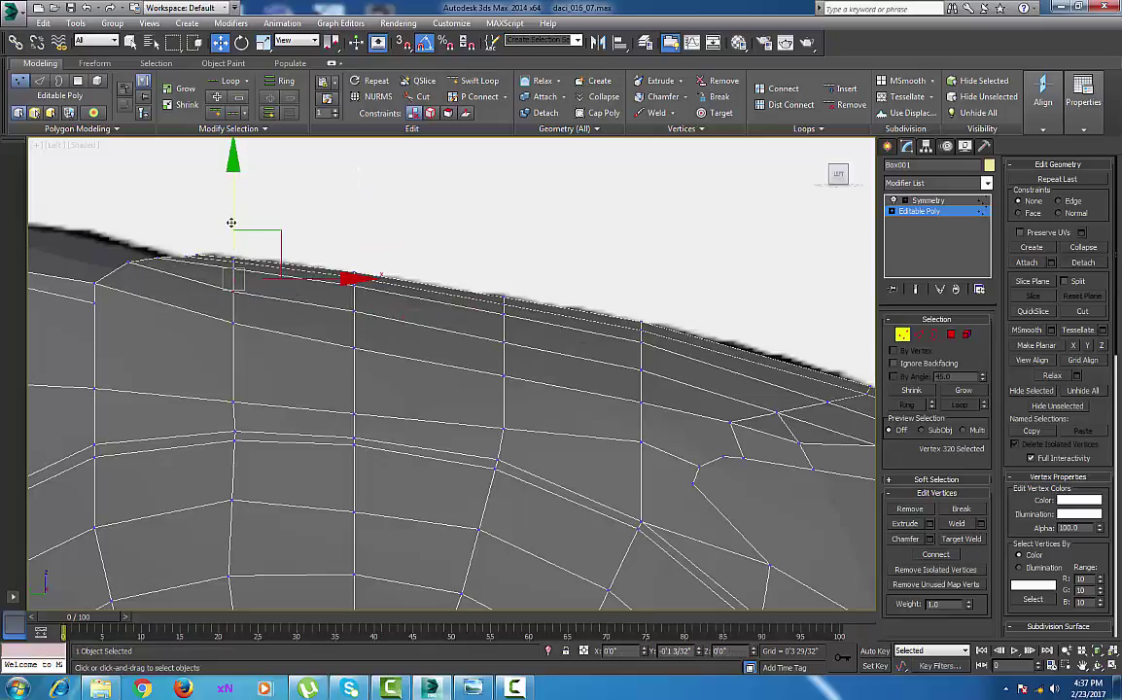
{"action": "left_click", "coordinate": [127, 261]}
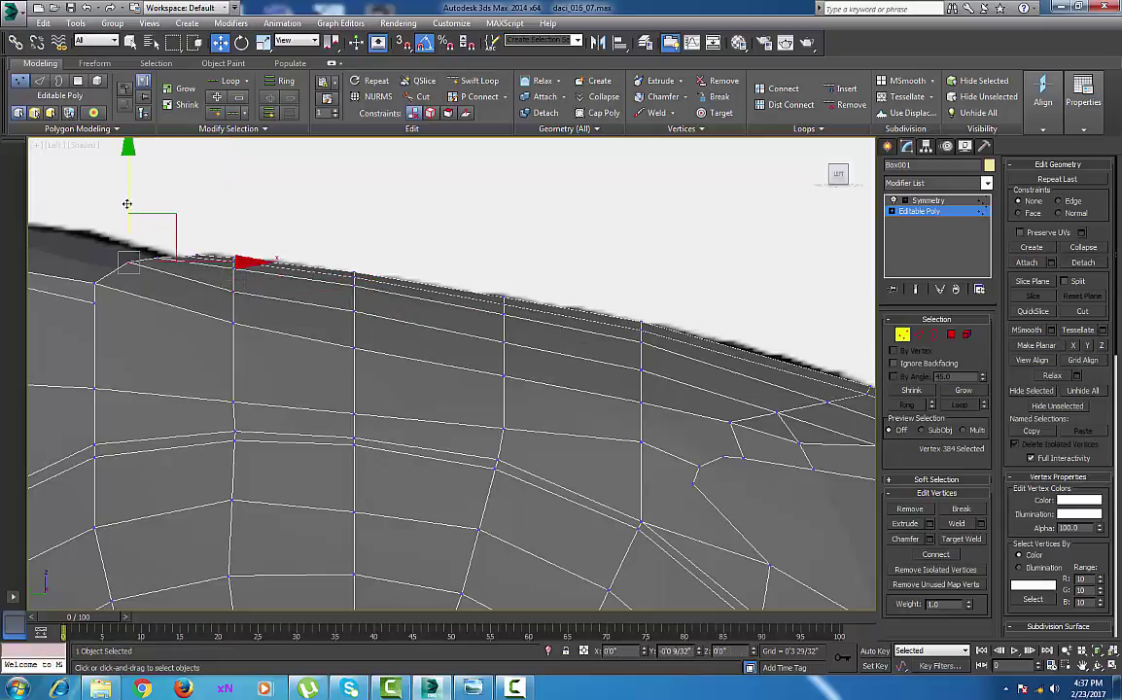
Turn on see-through display for the body and bring the roof's side profile into view against the blueprint
{"action": "middle_click_drag", "start_coordinate": [321, 303], "coordinate": [403, 320]}
{"action": "scroll", "coordinate": [406, 322], "scroll_direction": "down", "scroll_amount": 3}
{"action": "middle_click_drag", "start_coordinate": [533, 372], "coordinate": [598, 385]}
{"action": "scroll", "coordinate": [584, 379], "scroll_direction": "down", "scroll_amount": 8}
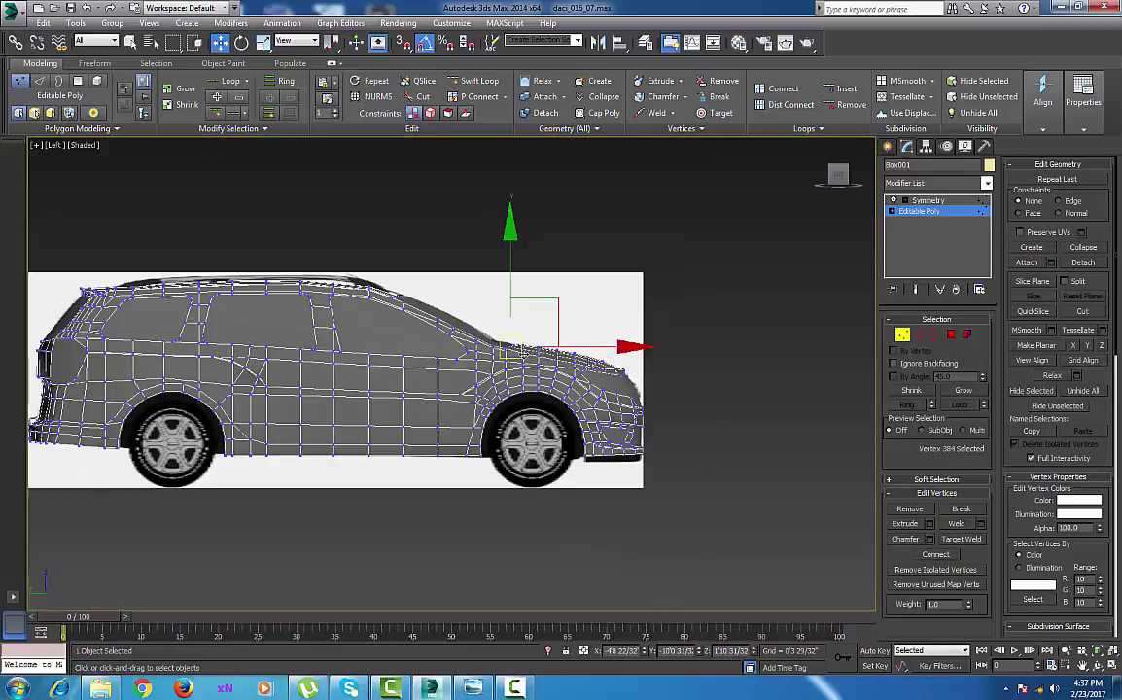
{"action": "scroll", "coordinate": [452, 347], "scroll_direction": "up", "scroll_amount": 10}
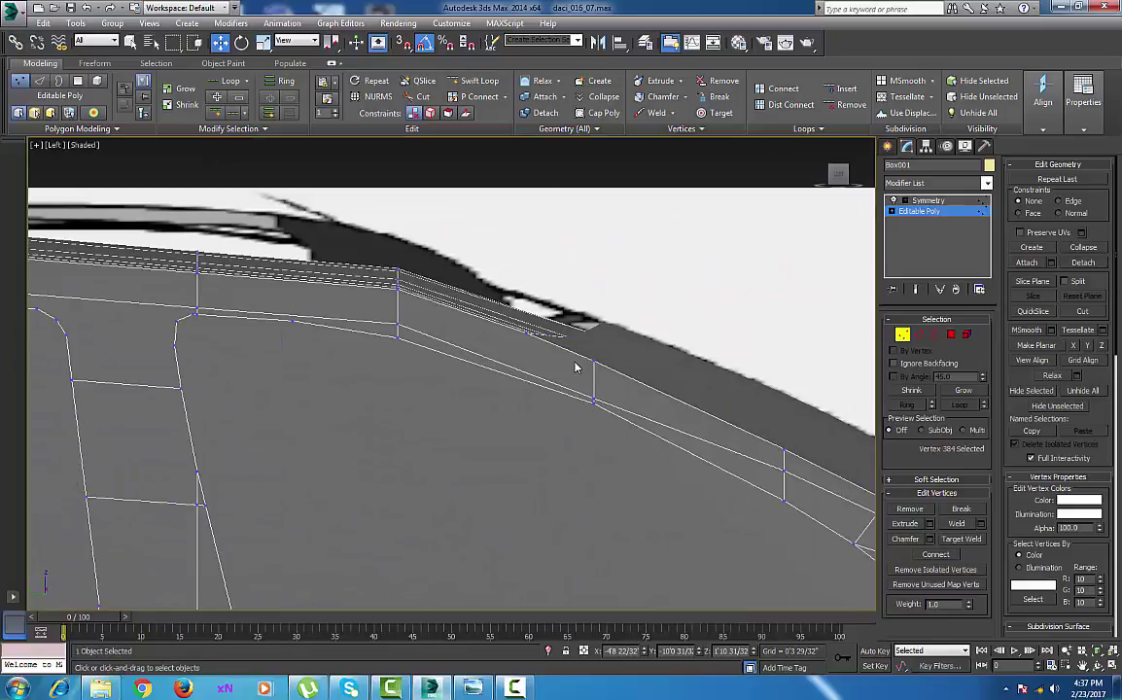
{"action": "scroll", "coordinate": [578, 347], "scroll_direction": "down", "scroll_amount": 5}
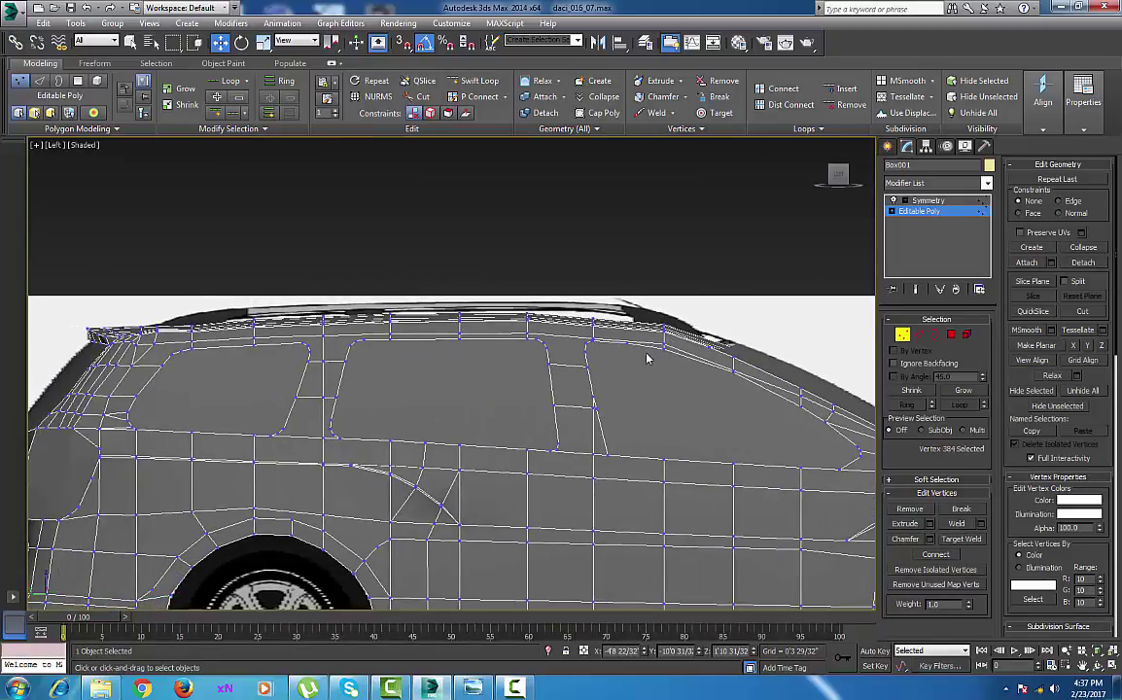
{"action": "key", "text": "alt+x"}
{"action": "middle_click_drag", "start_coordinate": [439, 354], "coordinate": [535, 363]}
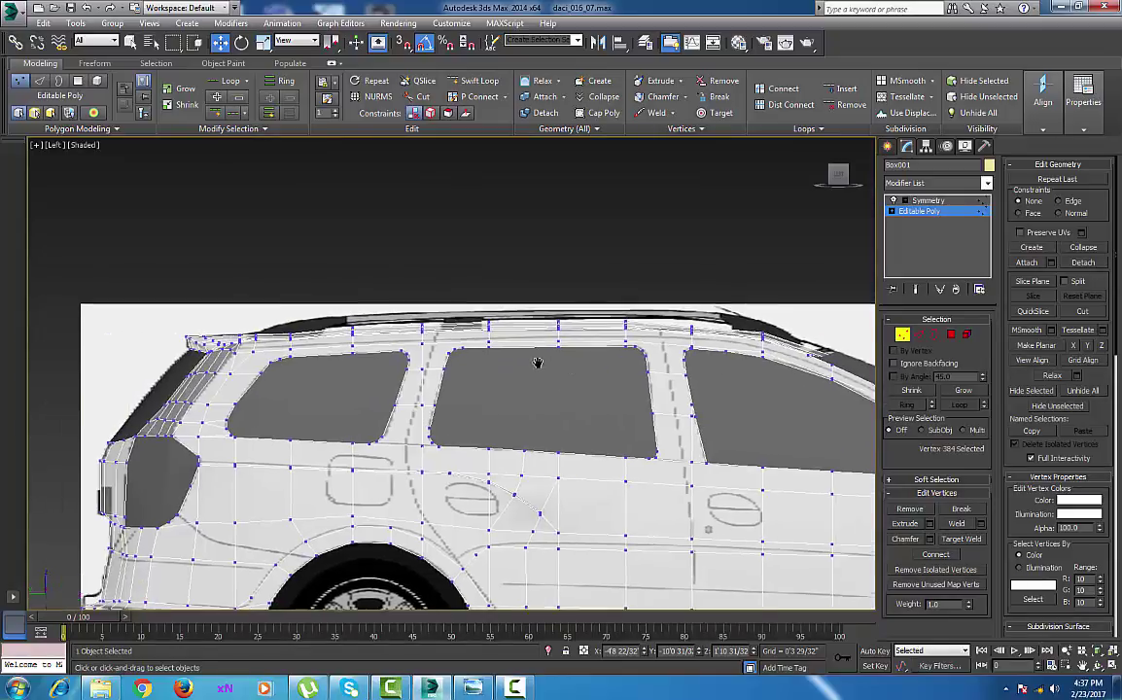
Raise the two roof-side vertex columns above the rear quarter window to meet the blueprint's roofline
{"action": "scroll", "coordinate": [535, 364], "scroll_direction": "up", "scroll_amount": 4}
{"action": "middle_click_drag", "start_coordinate": [389, 374], "coordinate": [617, 408]}
{"action": "scroll", "coordinate": [616, 407], "scroll_direction": "up", "scroll_amount": 2}
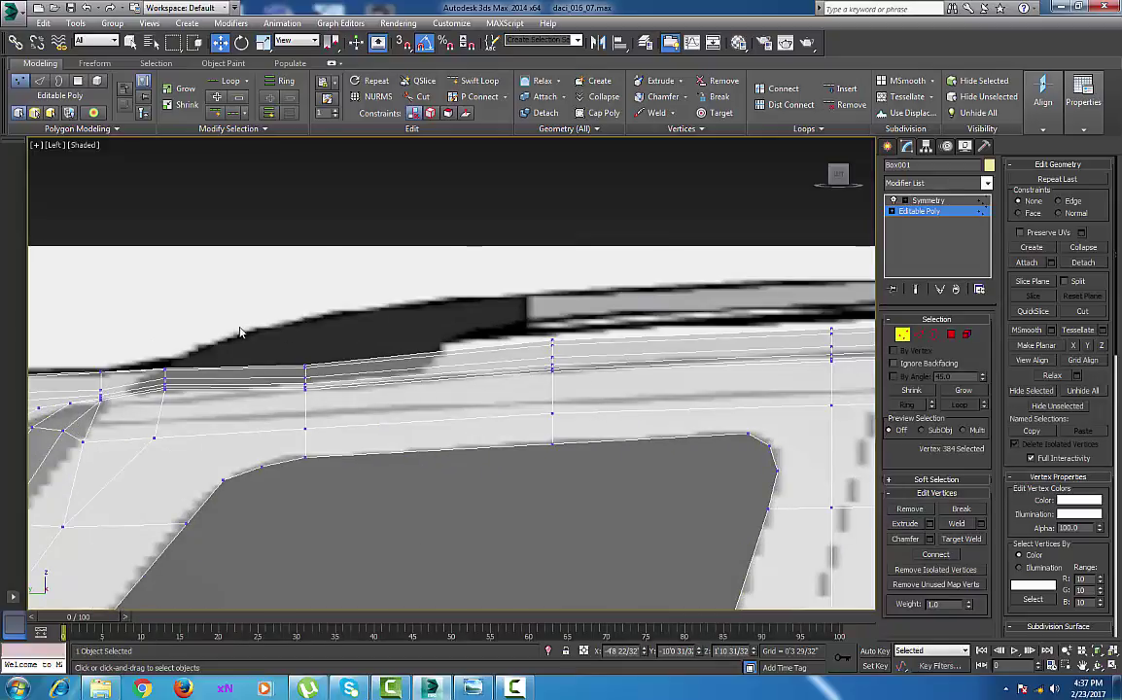
{"action": "left_click_drag", "start_coordinate": [358, 413], "coordinate": [360, 412]}
{"action": "left_click_drag", "start_coordinate": [308, 301], "coordinate": [308, 292]}
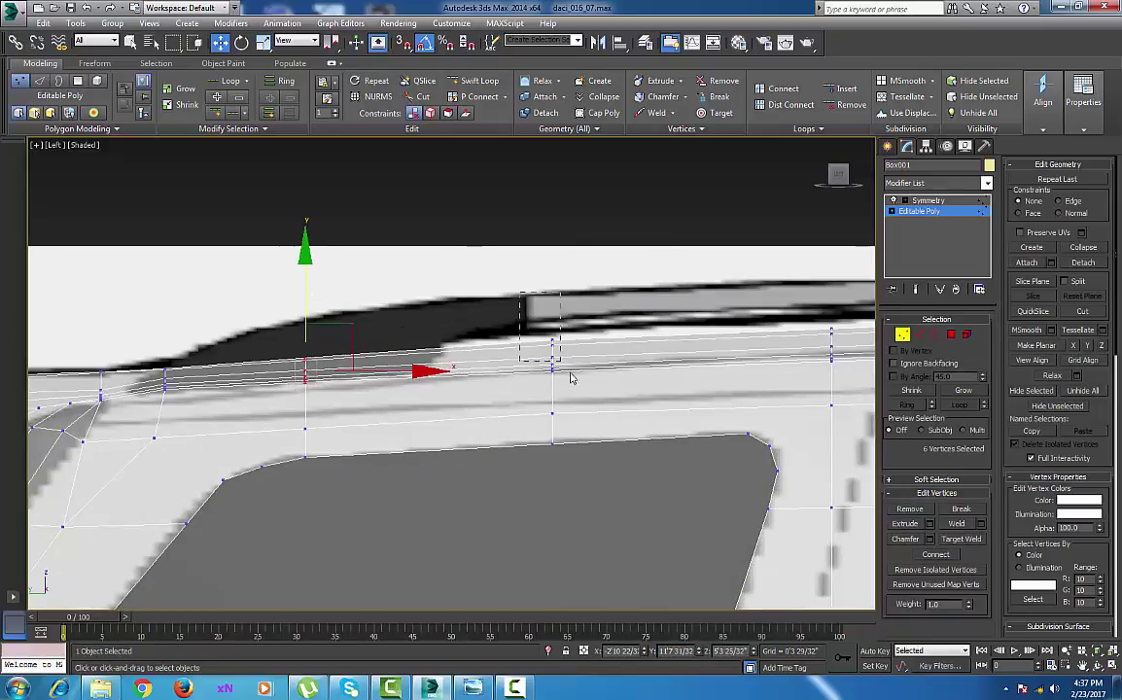
{"action": "left_click_drag", "start_coordinate": [571, 377], "coordinate": [575, 382]}
{"action": "left_click_drag", "start_coordinate": [552, 290], "coordinate": [552, 281]}
{"action": "left_click_drag", "start_coordinate": [341, 405], "coordinate": [342, 406]}
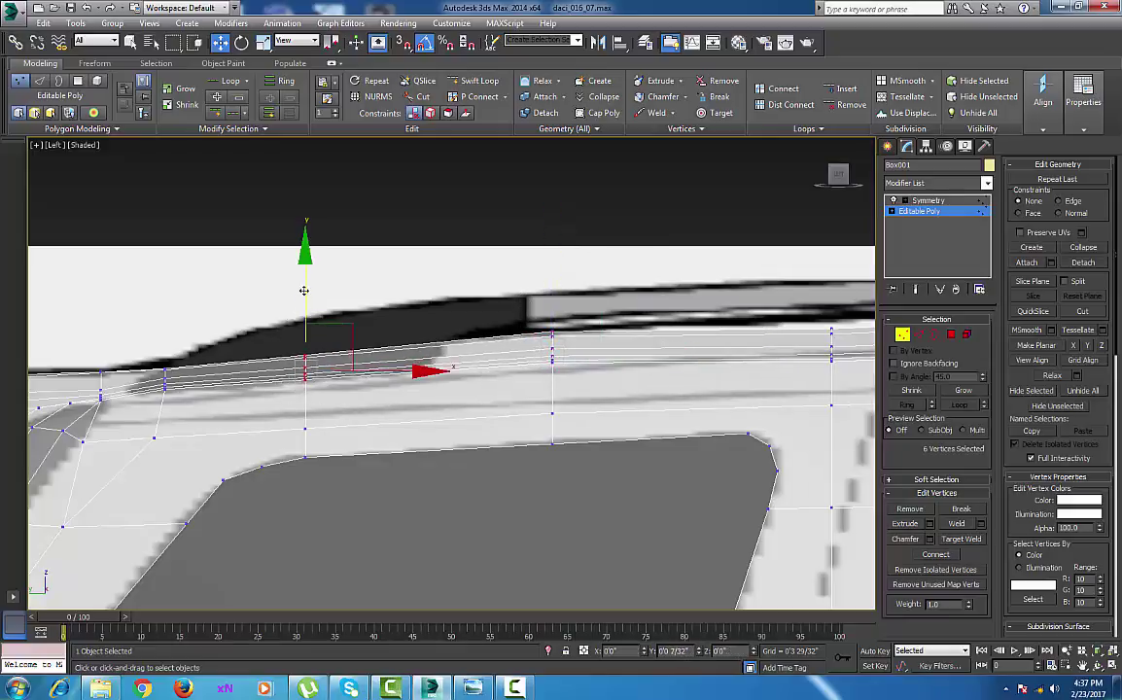
Raise the two rearmost roof-side vertex columns next to the spoiler slightly to continue the blueprint's roofline
{"action": "middle_click_drag", "start_coordinate": [253, 361], "coordinate": [516, 360]}
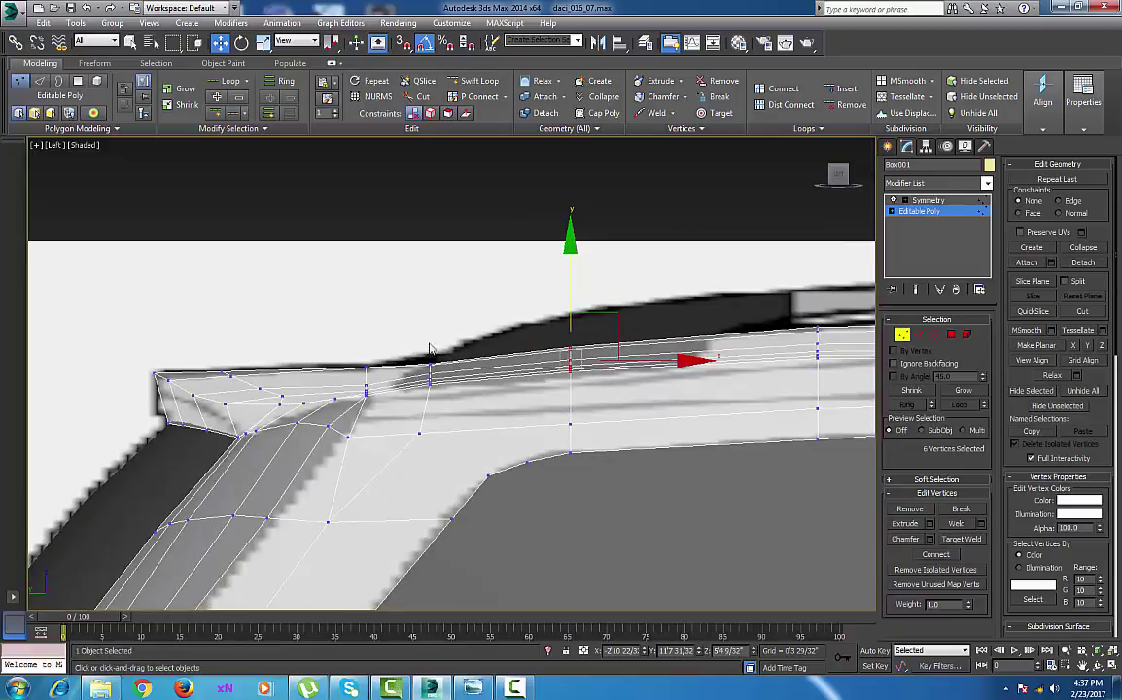
{"action": "left_click_drag", "start_coordinate": [426, 348], "coordinate": [460, 404]}
{"action": "left_click_drag", "start_coordinate": [432, 308], "coordinate": [434, 307]}
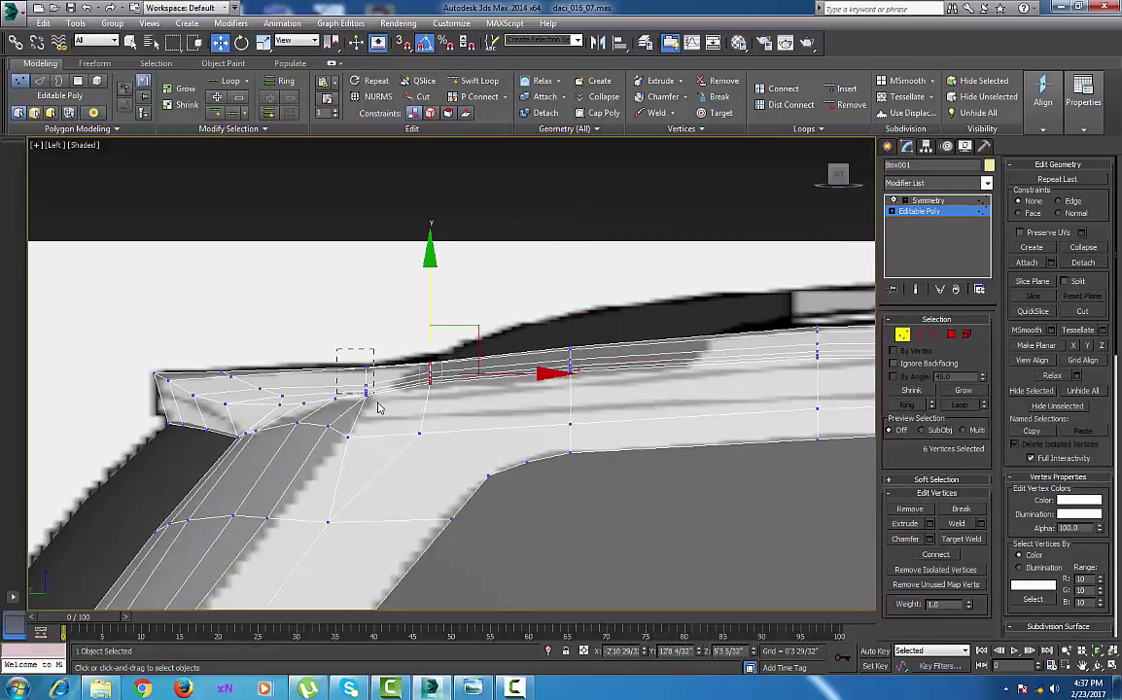
{"action": "left_click_drag", "start_coordinate": [378, 404], "coordinate": [379, 406]}
{"action": "left_click_drag", "start_coordinate": [365, 315], "coordinate": [365, 312]}
{"action": "middle_click_drag", "start_coordinate": [662, 356], "coordinate": [305, 331]}
{"action": "middle_click_drag", "start_coordinate": [460, 368], "coordinate": [314, 386]}
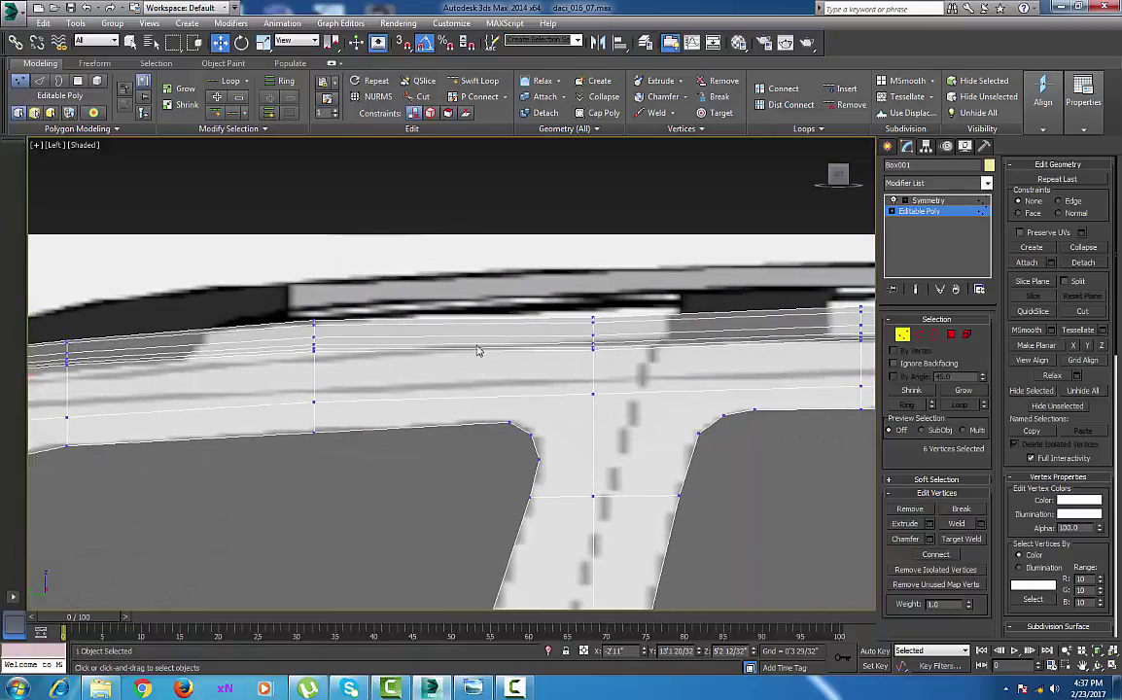
Raise the roof-side vertex columns above the rear door pillar and the middle side window to the blueprint's roofline
{"action": "left_click_drag", "start_coordinate": [608, 380], "coordinate": [610, 382]}
{"action": "left_click_drag", "start_coordinate": [590, 273], "coordinate": [592, 261]}
{"action": "middle_click_drag", "start_coordinate": [548, 330], "coordinate": [258, 346]}
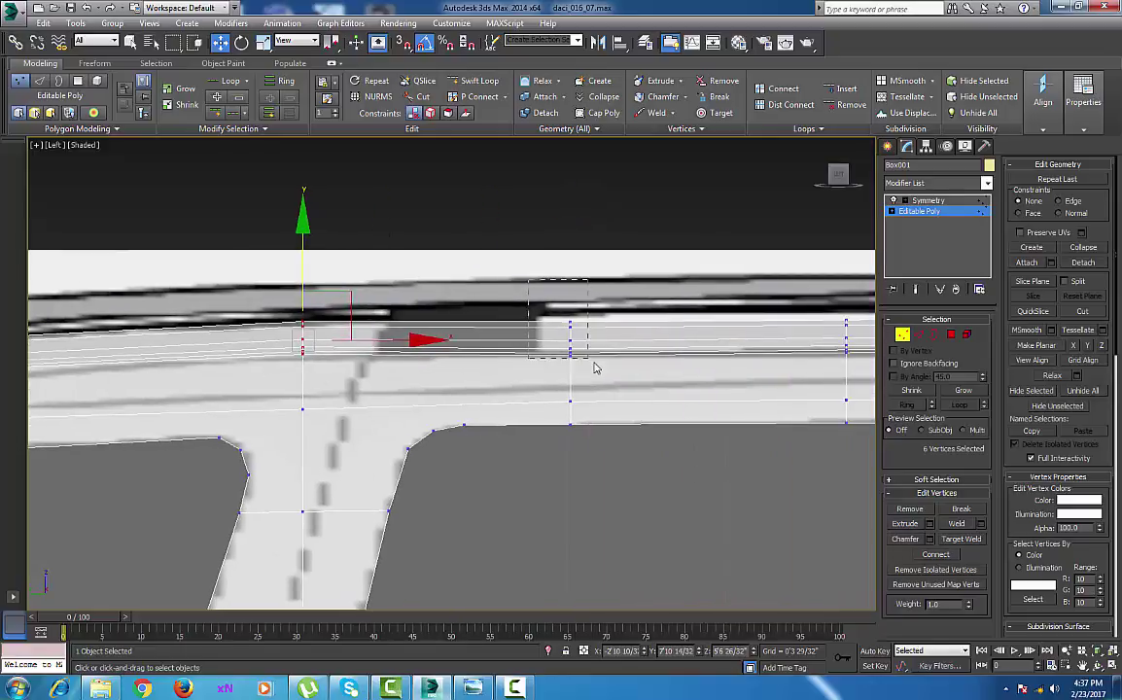
{"action": "left_click_drag", "start_coordinate": [596, 367], "coordinate": [596, 368]}
{"action": "left_click_drag", "start_coordinate": [572, 273], "coordinate": [572, 262]}
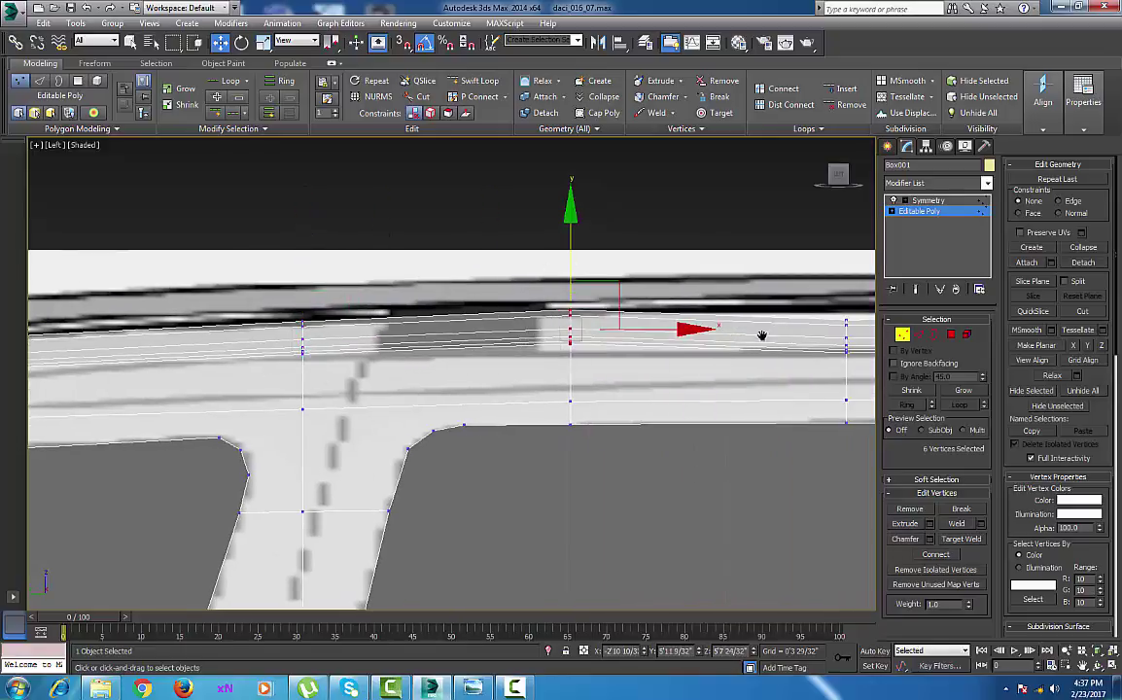
{"action": "middle_click_drag", "start_coordinate": [761, 336], "coordinate": [523, 334]}
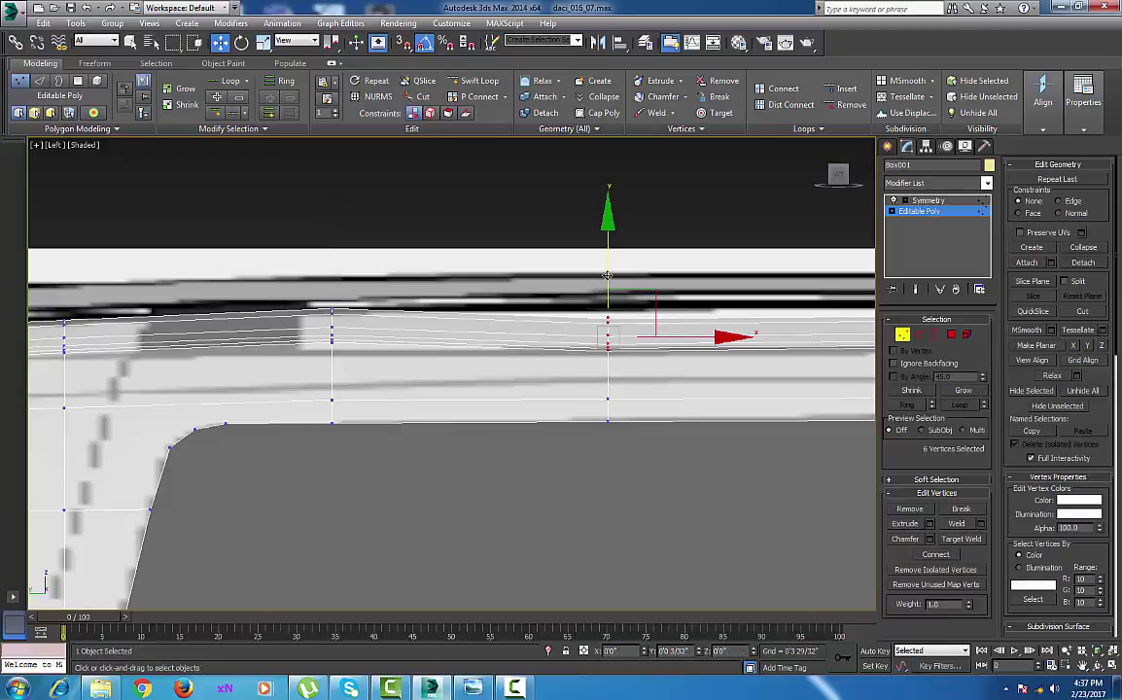
{"action": "middle_click_drag", "start_coordinate": [754, 413], "coordinate": [358, 401]}
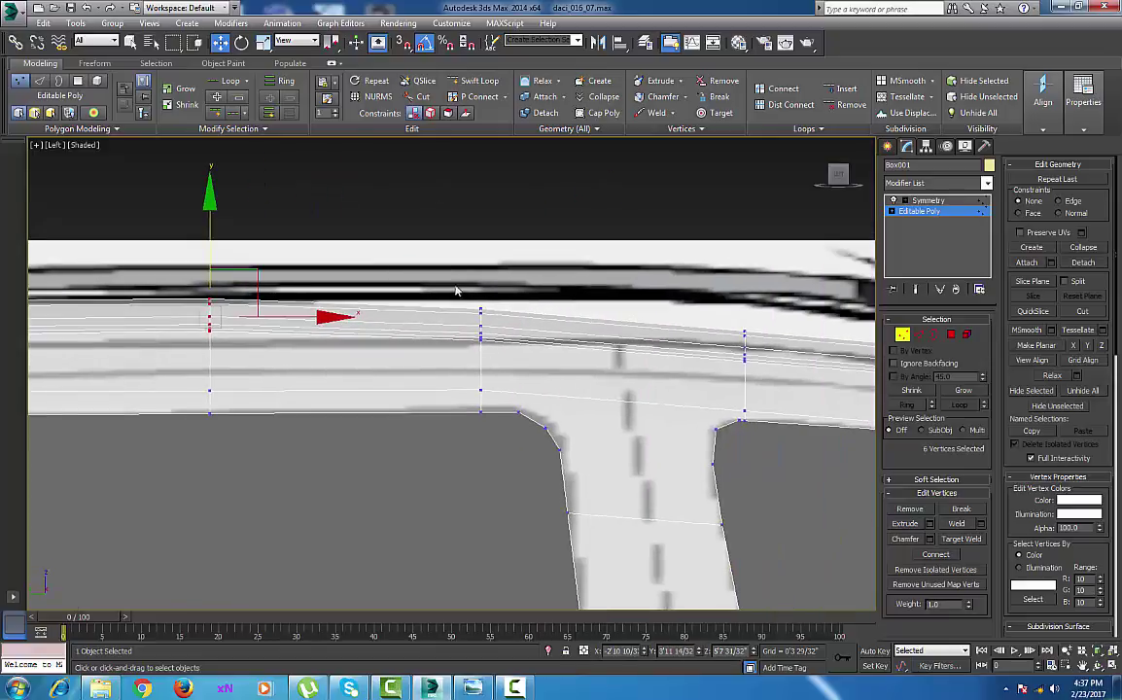
Raise the roof-side vertex columns on both sides of the pillar between the rear and front door windows to the blueprint
{"action": "left_click_drag", "start_coordinate": [451, 288], "coordinate": [510, 368]}
{"action": "left_click_drag", "start_coordinate": [482, 258], "coordinate": [483, 247]}
{"action": "left_click_drag", "start_coordinate": [696, 304], "coordinate": [768, 372]}
{"action": "left_click_drag", "start_coordinate": [743, 276], "coordinate": [745, 243]}
{"action": "middle_click_drag", "start_coordinate": [771, 375], "coordinate": [571, 370]}
{"action": "scroll", "coordinate": [600, 364], "scroll_direction": "down", "scroll_amount": 3}
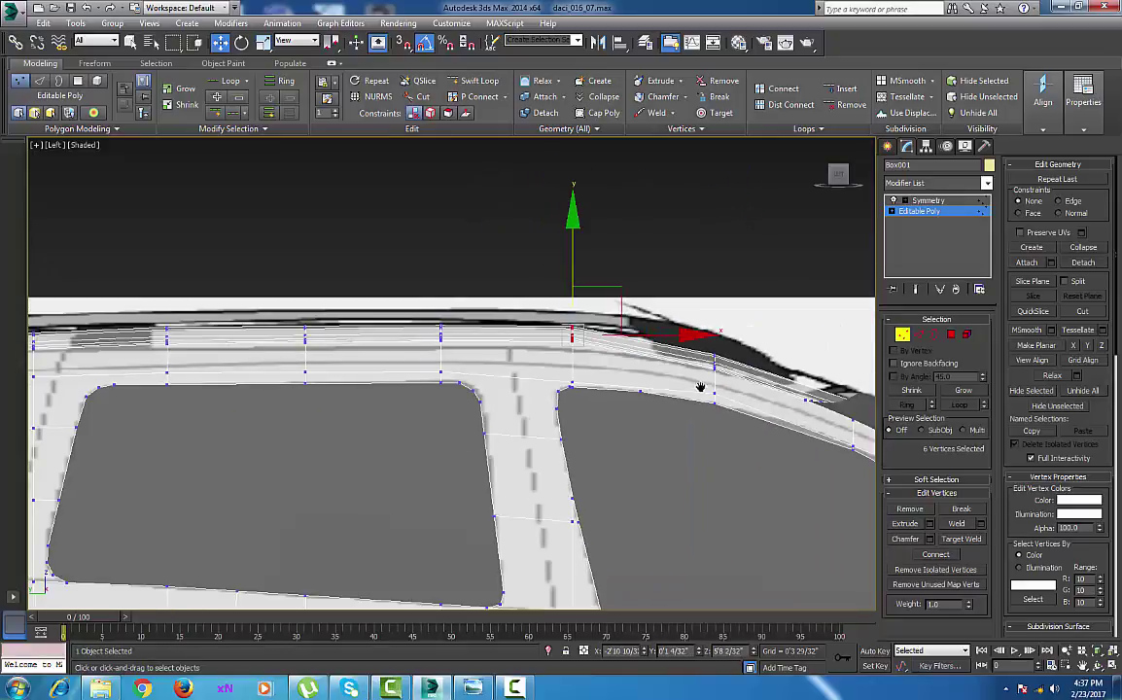
{"action": "scroll", "coordinate": [689, 389], "scroll_direction": "up", "scroll_amount": 3}
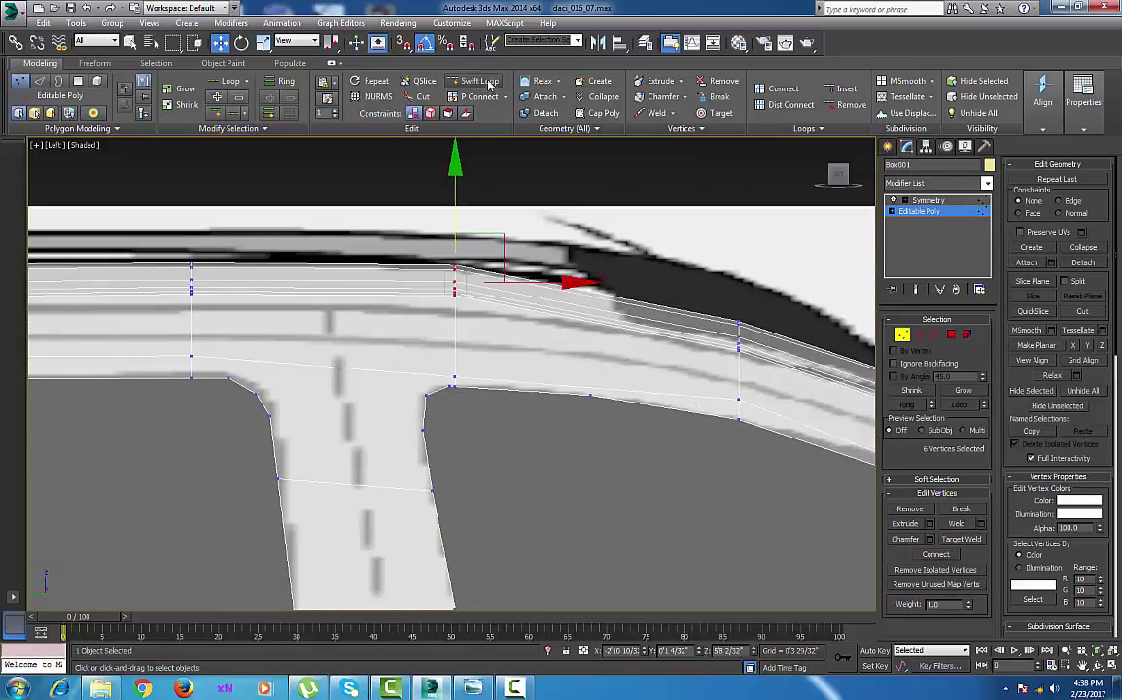
Insert an edge loop across the roof above the front door window with Swift Loop and raise it to the blueprint
{"action": "left_click", "coordinate": [476, 81]}
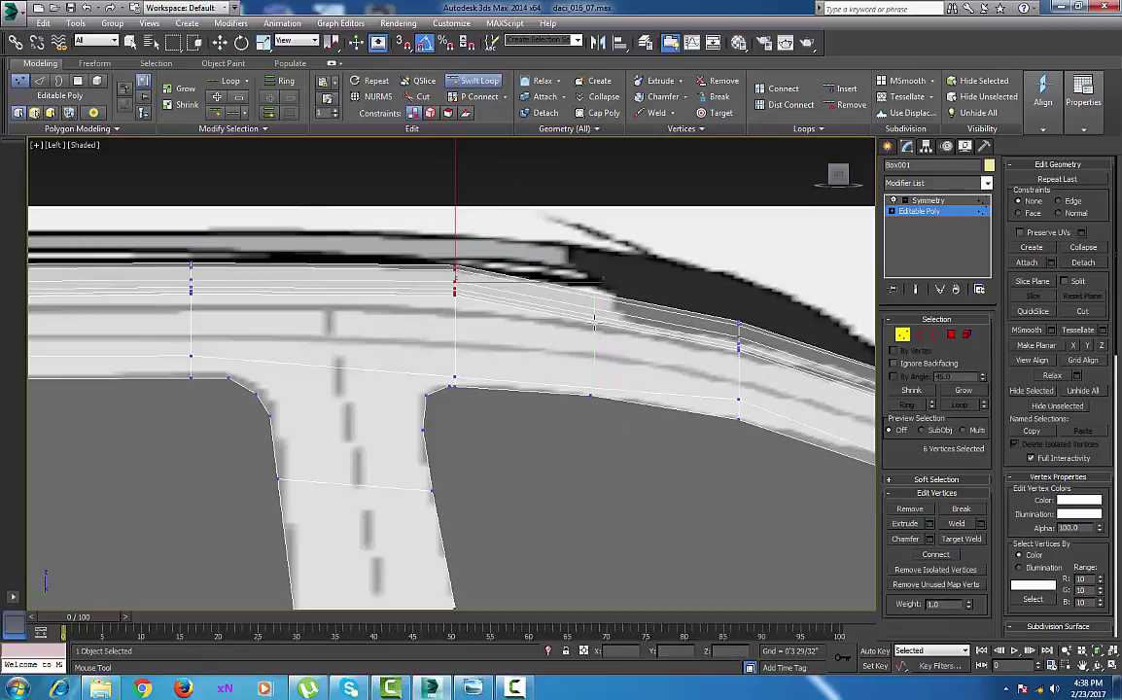
{"action": "left_click", "coordinate": [594, 323]}
{"action": "right_click", "coordinate": [595, 325]}
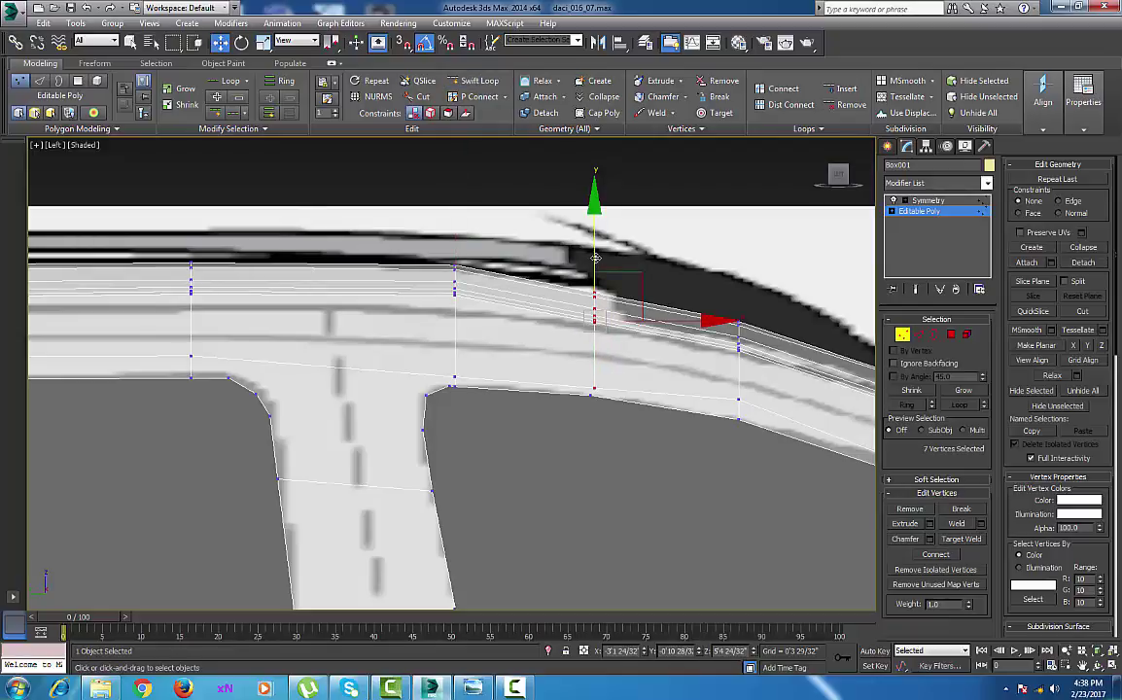
{"action": "left_click_drag", "start_coordinate": [595, 258], "coordinate": [596, 245]}
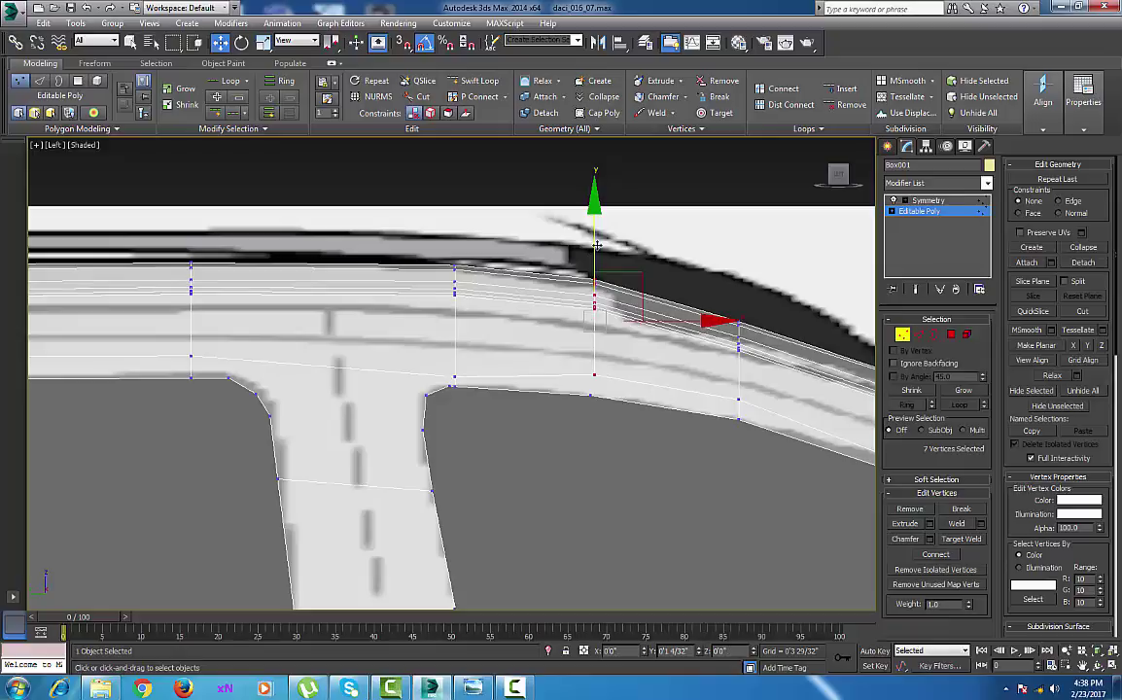
{"action": "middle_click_drag", "start_coordinate": [577, 384], "coordinate": [560, 391]}
{"action": "scroll", "coordinate": [560, 390], "scroll_direction": "down", "scroll_amount": 3}
{"action": "middle_click_drag", "start_coordinate": [629, 403], "coordinate": [624, 404]}
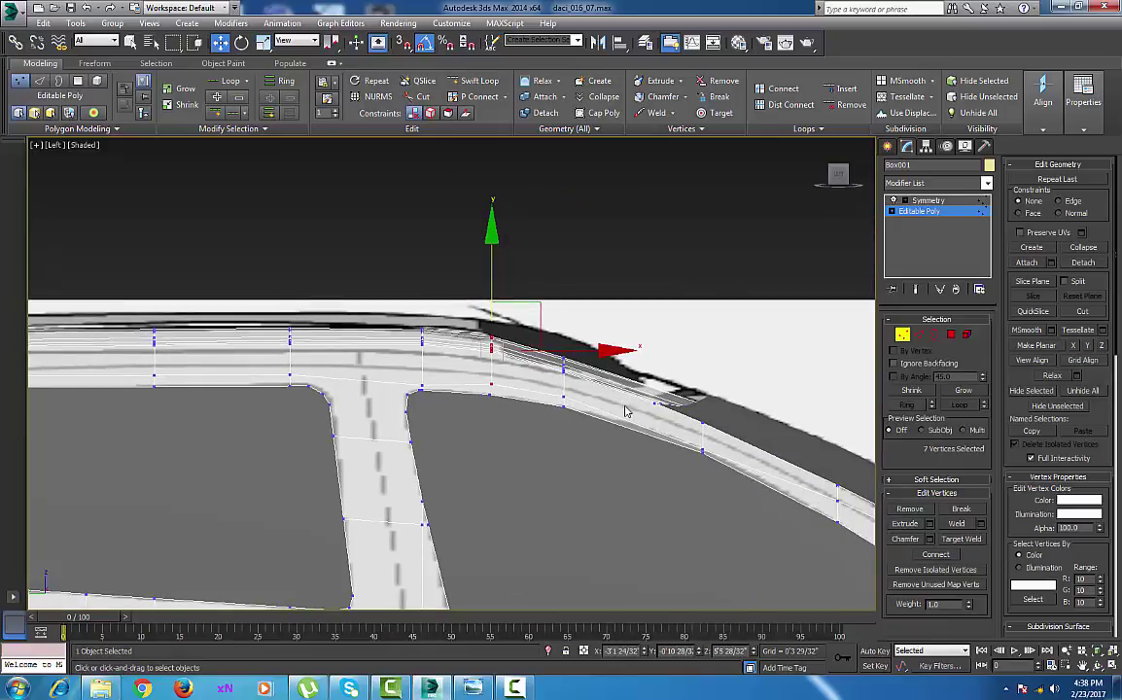
Raise the roof's front-edge vertices above the windshield and the vertex column just behind them to the blueprint curve
{"action": "left_click_drag", "start_coordinate": [754, 376], "coordinate": [648, 415]}
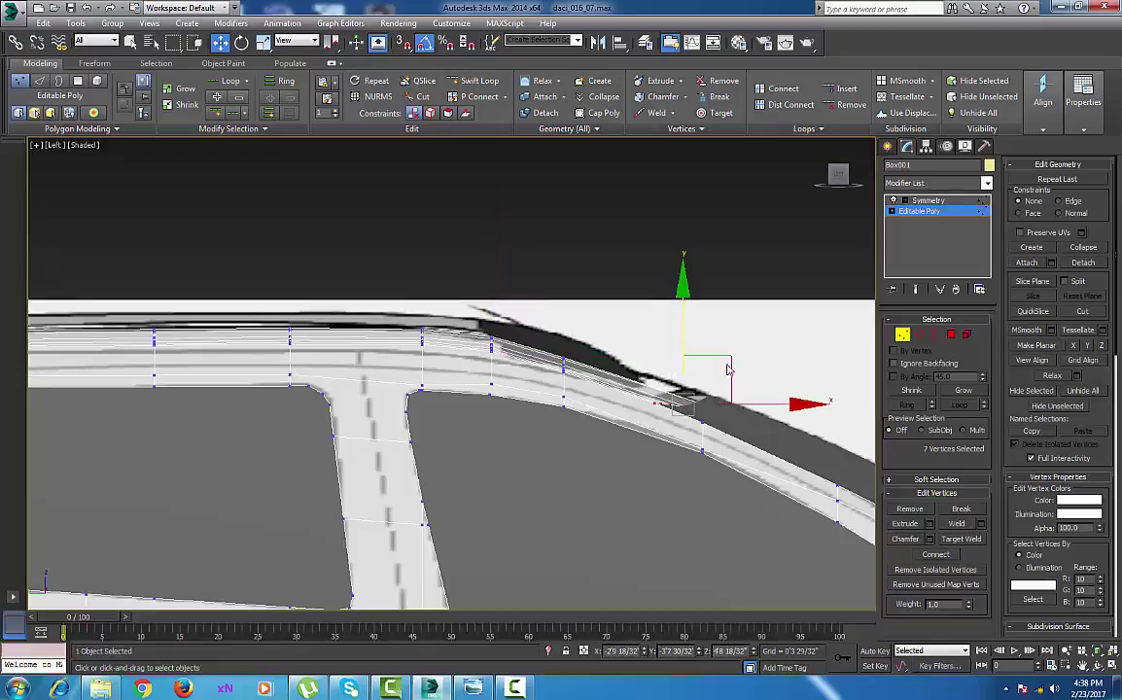
{"action": "left_click_drag", "start_coordinate": [726, 357], "coordinate": [685, 317]}
{"action": "left_click_drag", "start_coordinate": [539, 339], "coordinate": [578, 379]}
{"action": "left_click_drag", "start_coordinate": [563, 316], "coordinate": [566, 303]}
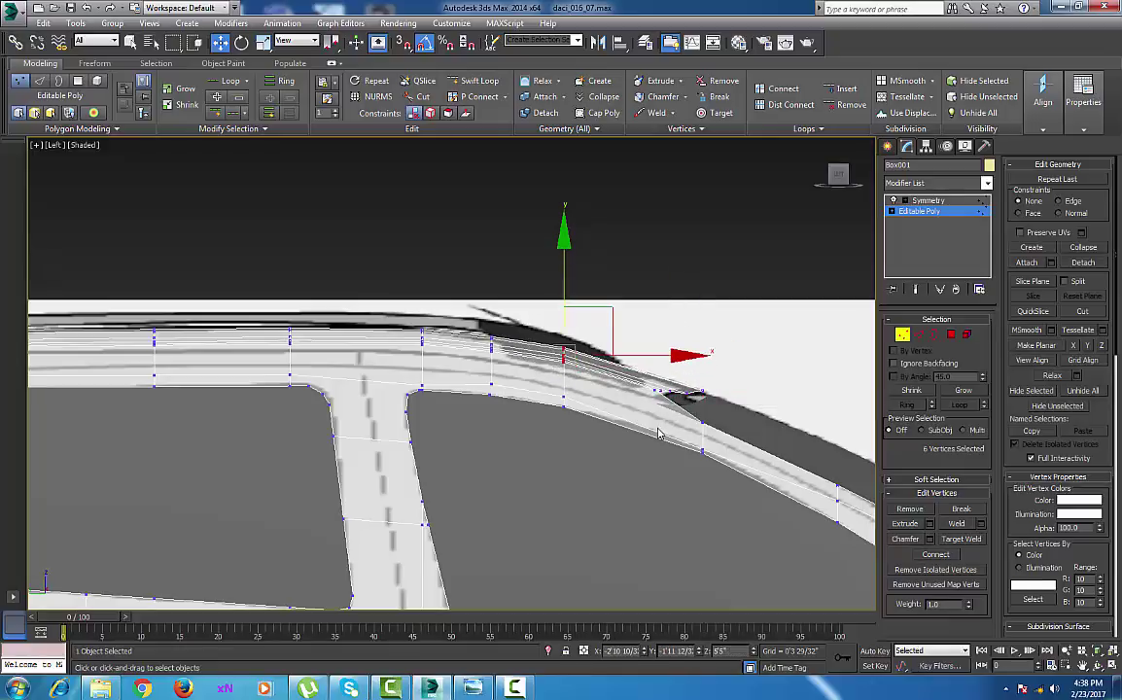
{"action": "scroll", "coordinate": [658, 433], "scroll_direction": "down", "scroll_amount": 5}
{"action": "scroll", "coordinate": [766, 474], "scroll_direction": "up", "scroll_amount": 6}
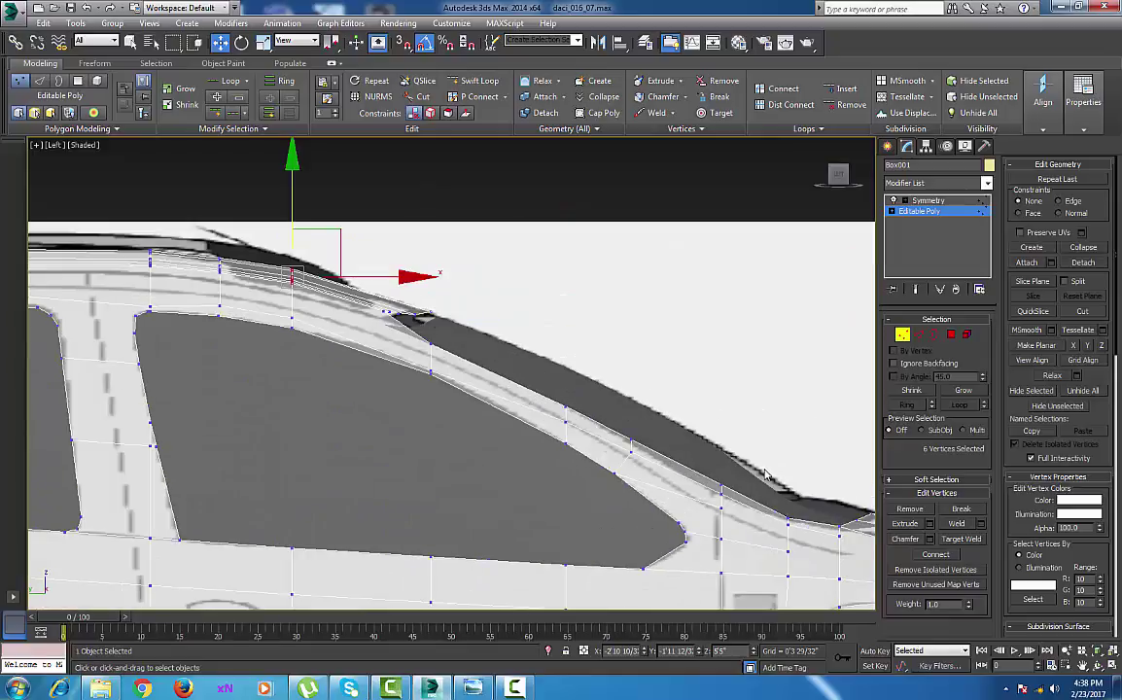
Switch to editing the windshield object's base-mesh vertices and turn off its NURMS smoothing
{"action": "left_click", "coordinate": [887, 147]}
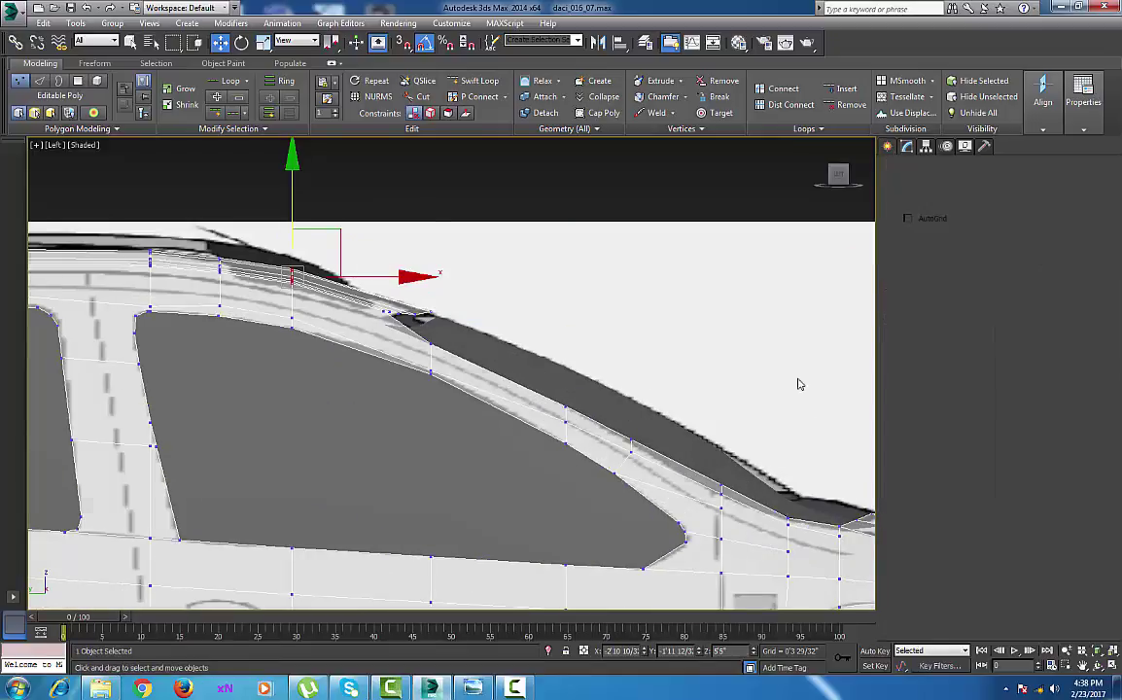
{"action": "left_click", "coordinate": [728, 460]}
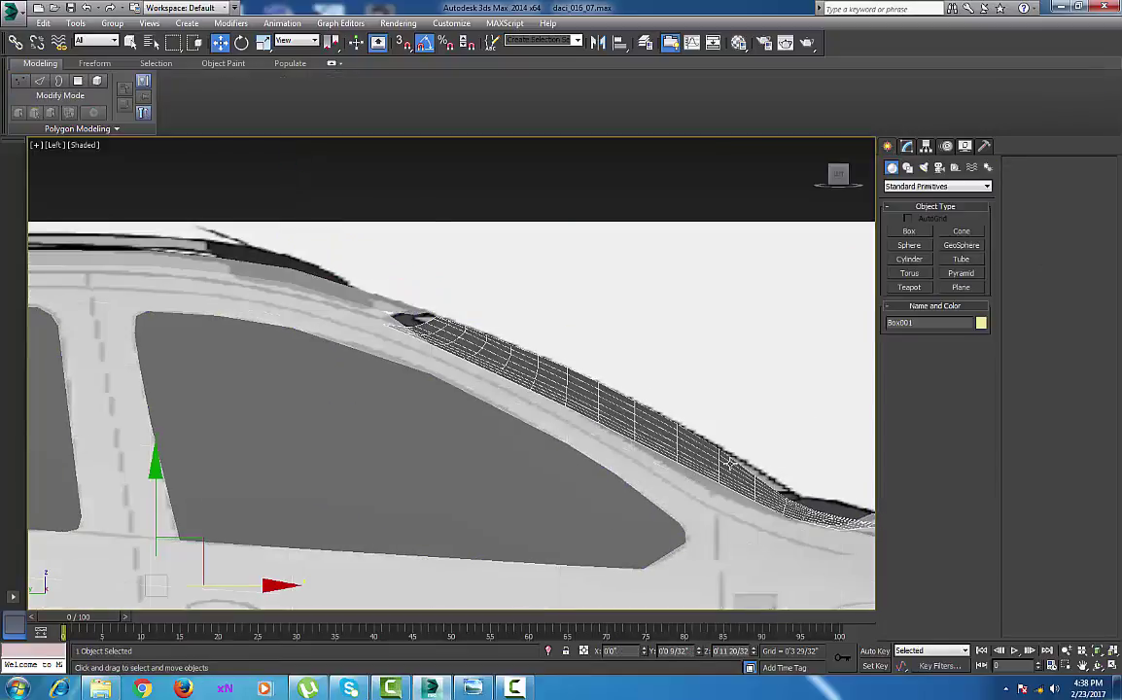
{"action": "left_click", "coordinate": [908, 149]}
{"action": "scroll", "coordinate": [785, 506], "scroll_direction": "up", "scroll_amount": 3}
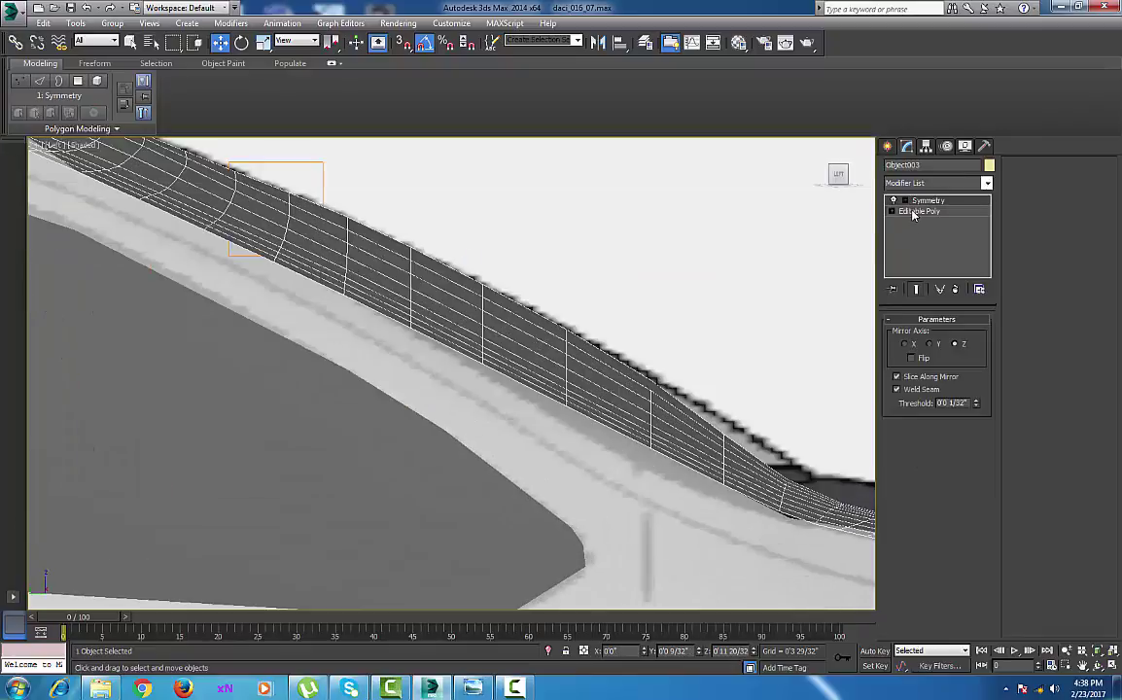
{"action": "left_click", "coordinate": [914, 212]}
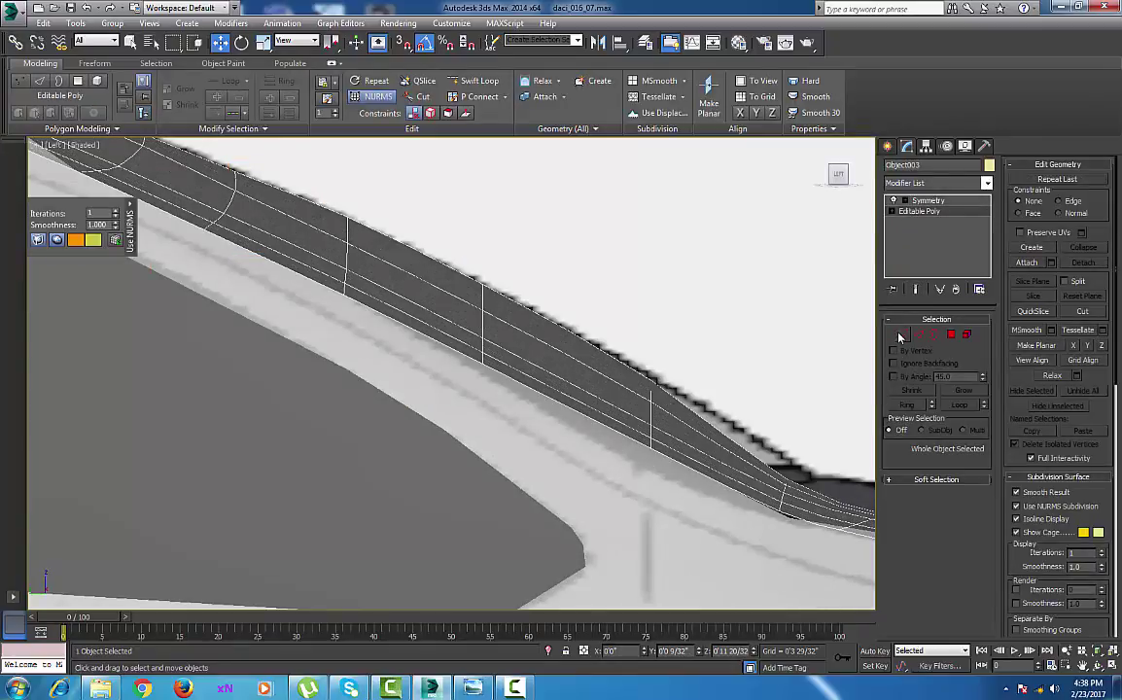
{"action": "left_click", "coordinate": [901, 336]}
{"action": "right_click", "coordinate": [683, 437]}
{"action": "left_click", "coordinate": [655, 260]}
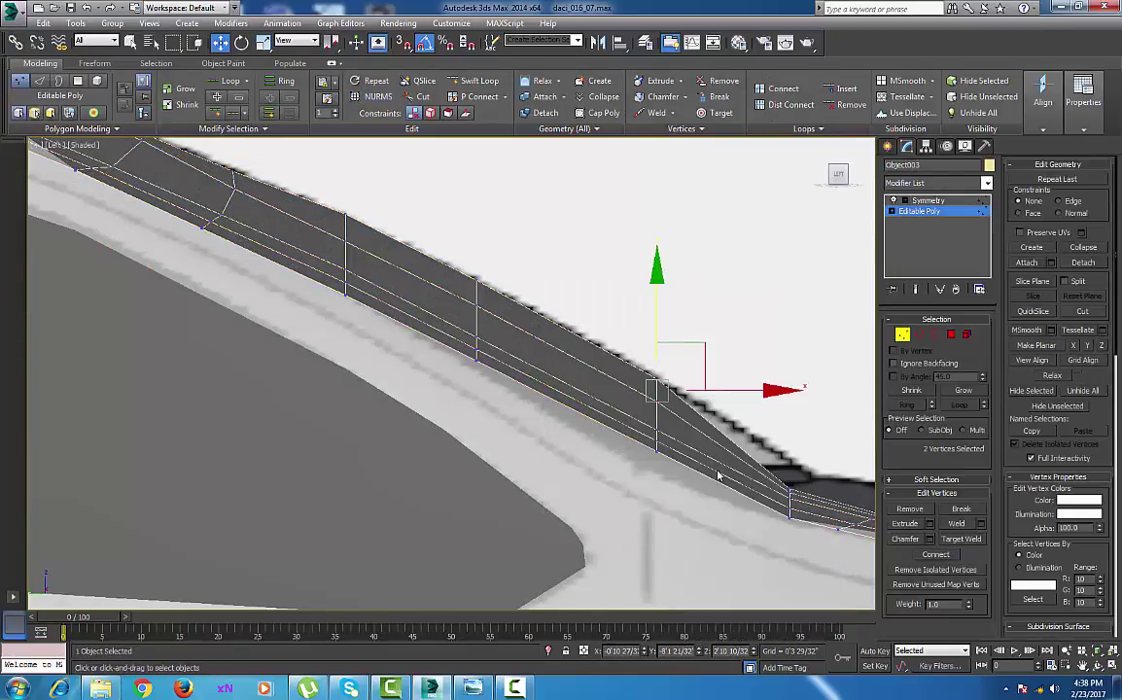
Move the two upper vertices at the windshield's lower bend up and forward onto the blueprint outline
{"action": "scroll", "coordinate": [717, 473], "scroll_direction": "up", "scroll_amount": 2}
{"action": "middle_click_drag", "start_coordinate": [779, 475], "coordinate": [634, 424]}
{"action": "left_click_drag", "start_coordinate": [729, 422], "coordinate": [678, 460]}
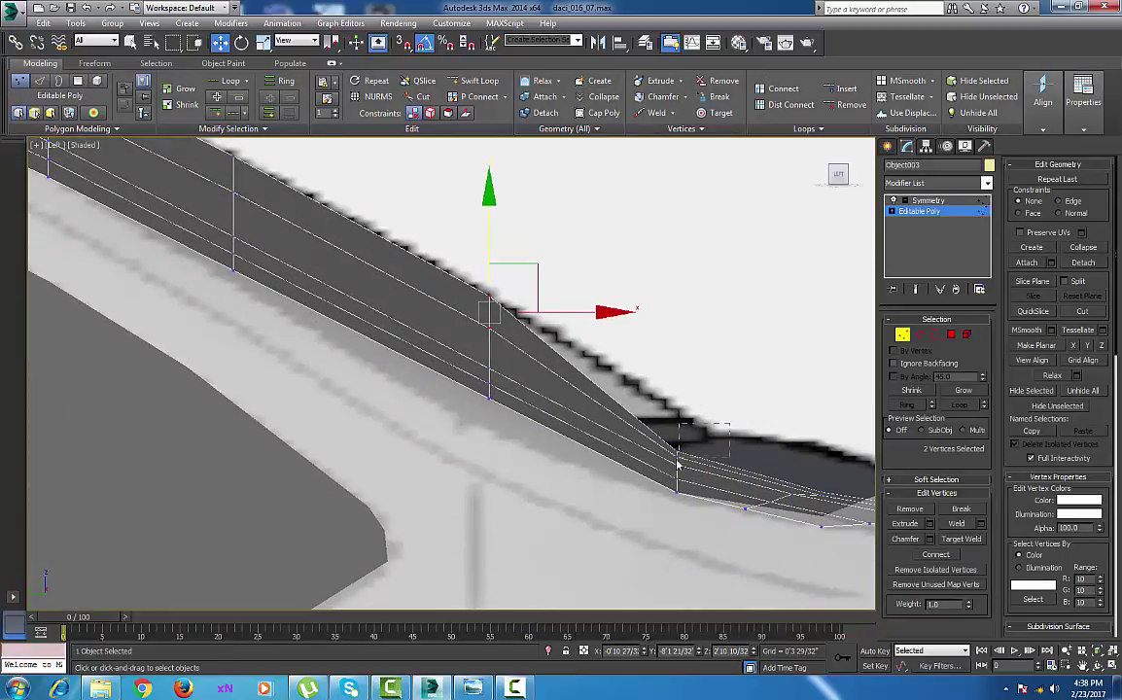
{"action": "left_click", "coordinate": [677, 463]}
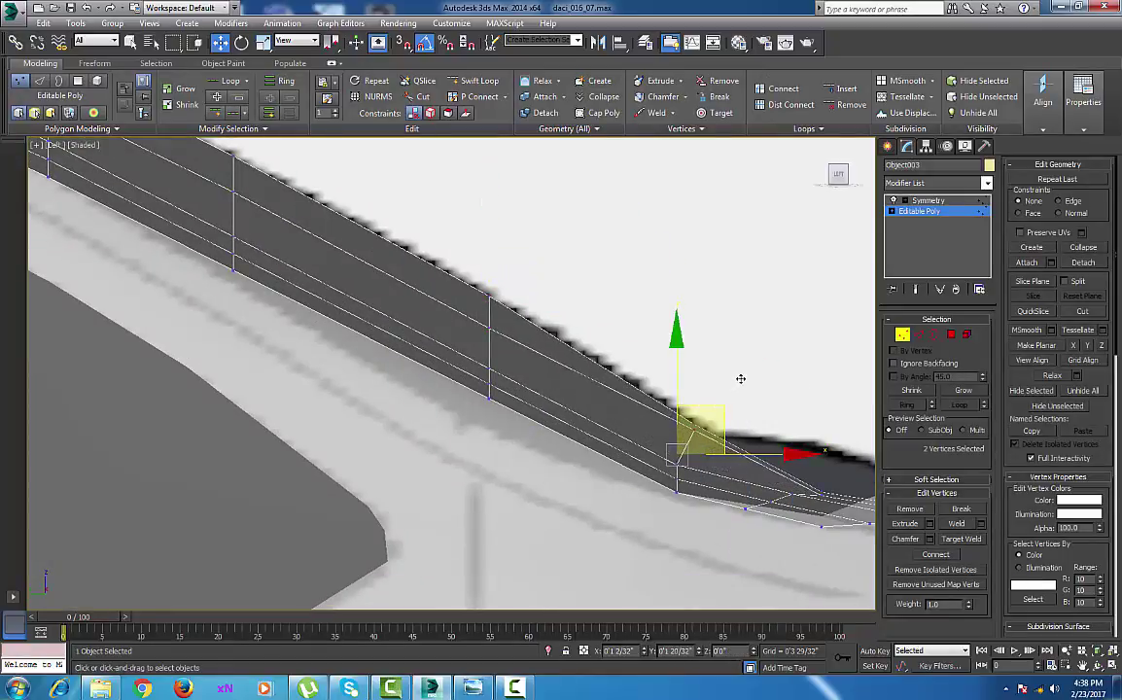
{"action": "left_click_drag", "start_coordinate": [740, 379], "coordinate": [740, 378]}
Raise the vertices of the windshield's front lower edge and the row just behind it to the blueprint outline
{"action": "middle_click_drag", "start_coordinate": [762, 465], "coordinate": [721, 472]}
{"action": "left_click_drag", "start_coordinate": [813, 439], "coordinate": [711, 485]}
{"action": "left_click_drag", "start_coordinate": [765, 402], "coordinate": [771, 368]}
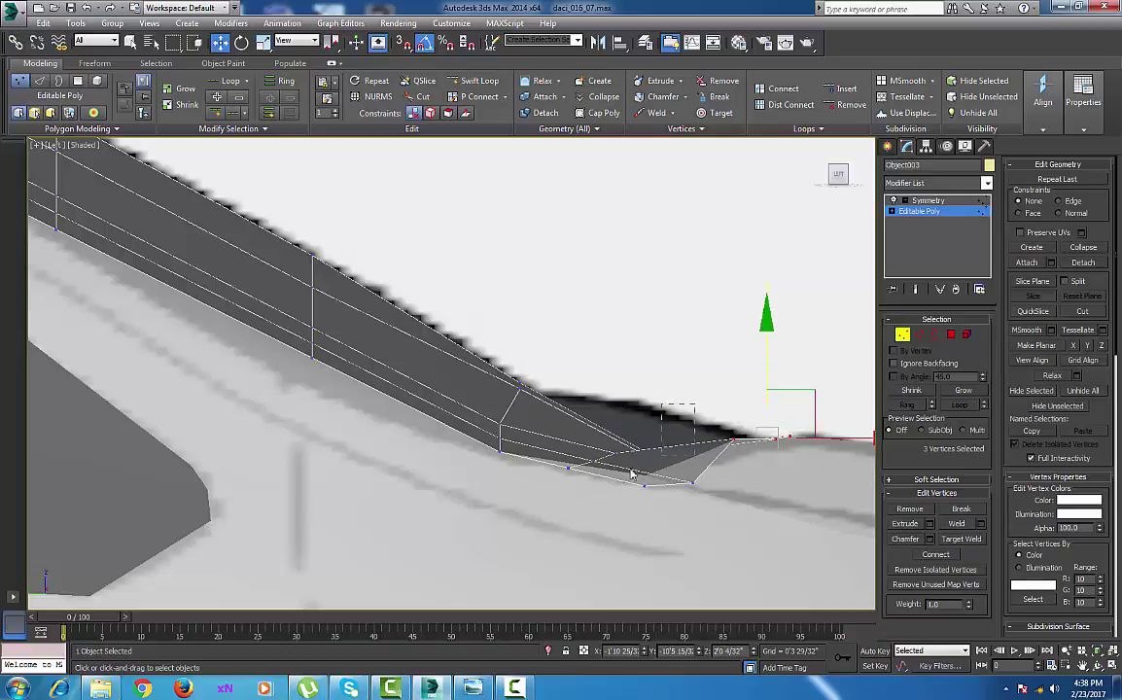
{"action": "left_click_drag", "start_coordinate": [632, 473], "coordinate": [595, 470]}
{"action": "left_click_drag", "start_coordinate": [635, 397], "coordinate": [610, 401]}
Lower the outer vertex of the windshield's front edge to round off its lower corner
{"action": "left_click", "coordinate": [615, 418]}
{"action": "left_click", "coordinate": [739, 437]}
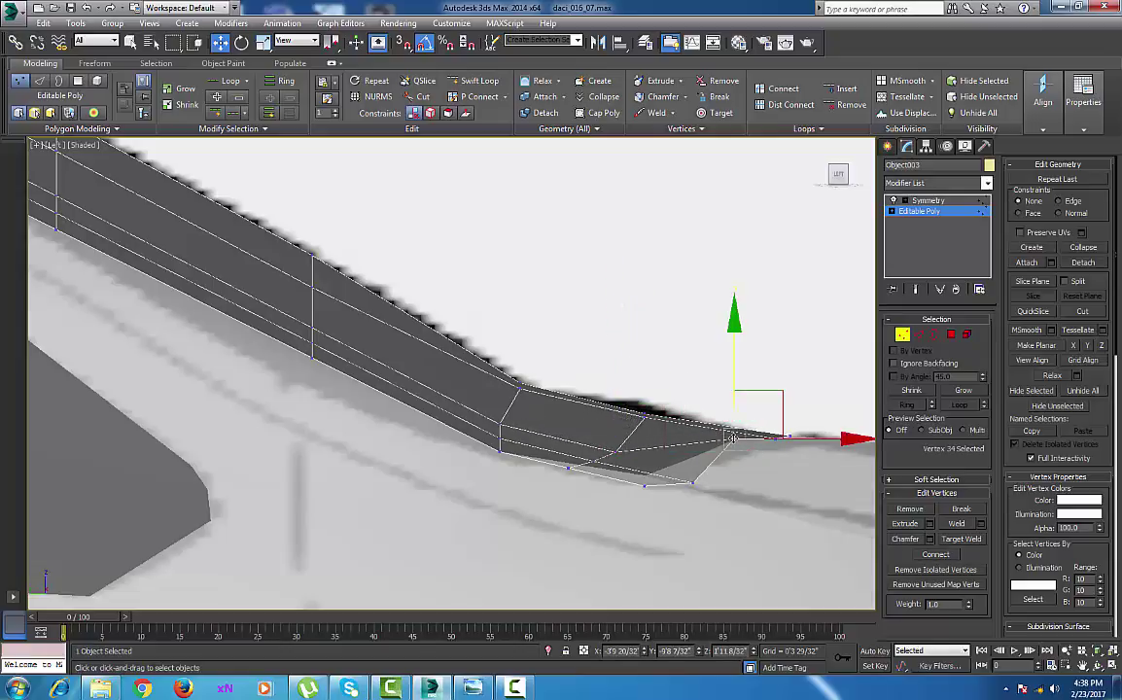
{"action": "left_click_drag", "start_coordinate": [734, 390], "coordinate": [767, 456]}
{"action": "left_click", "coordinate": [775, 440]}
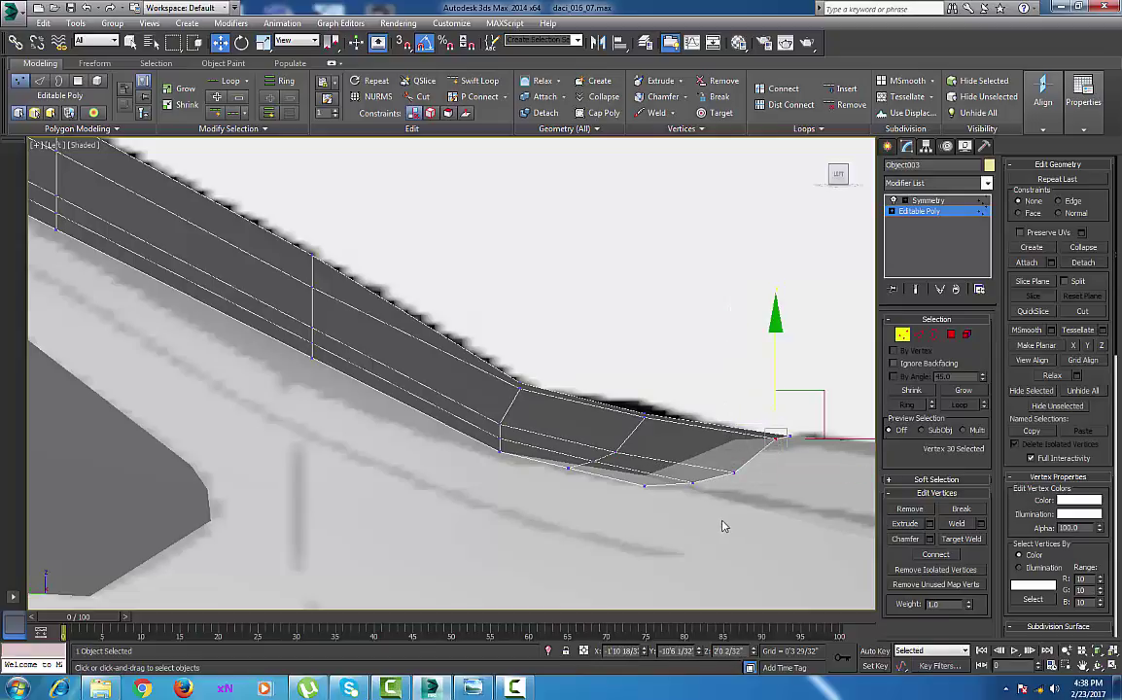
Isolate the windshield and orbit to an angled view of its mesh
{"action": "middle_click_drag", "start_coordinate": [726, 522], "coordinate": [742, 522]}
{"action": "left_click", "coordinate": [548, 651]}
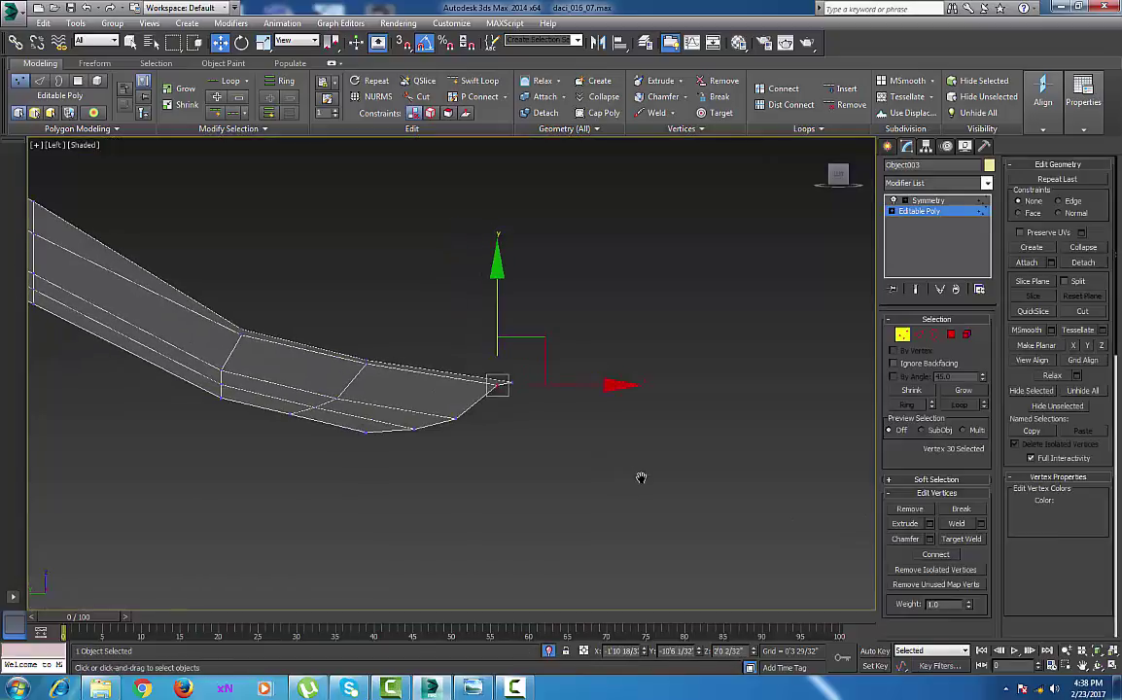
{"action": "scroll", "coordinate": [637, 480], "scroll_direction": "down", "scroll_amount": 5}
{"action": "middle_click_drag", "start_coordinate": [571, 487], "coordinate": [560, 513], "text": "alt"}
{"action": "middle_click_drag", "start_coordinate": [593, 430], "coordinate": [609, 499], "text": "alt"}
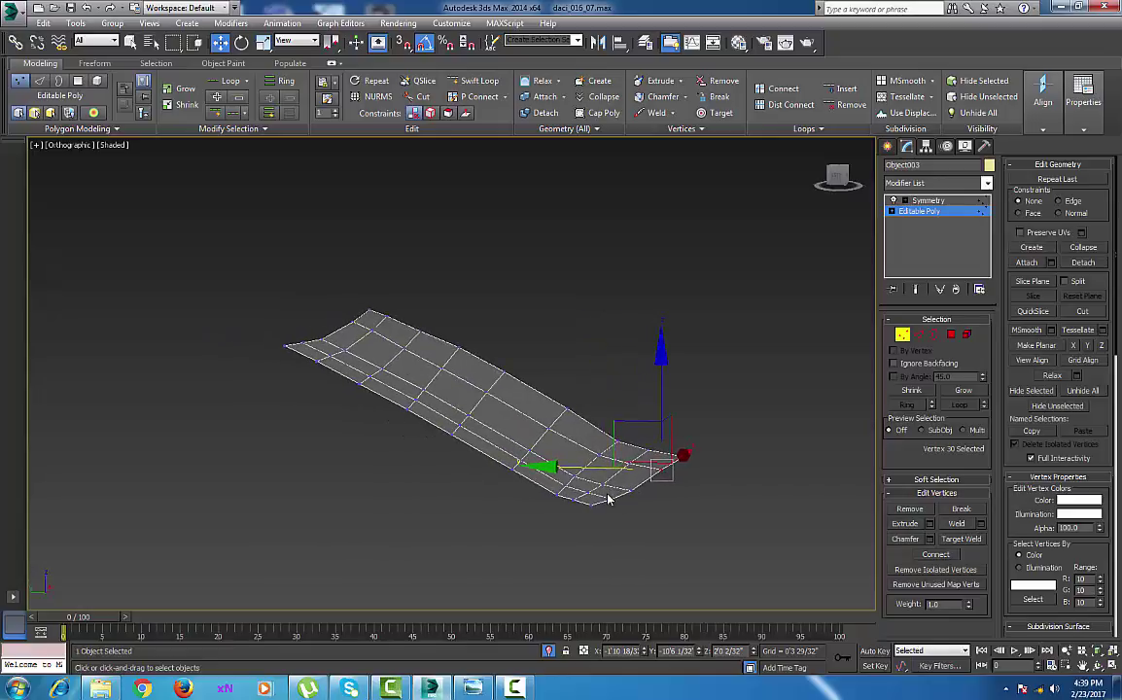
Insert a lengthwise edge loop with Swift Loop in the windshield strip nearest the centre line
{"action": "key", "text": "2"}
{"action": "left_click", "coordinate": [562, 471]}
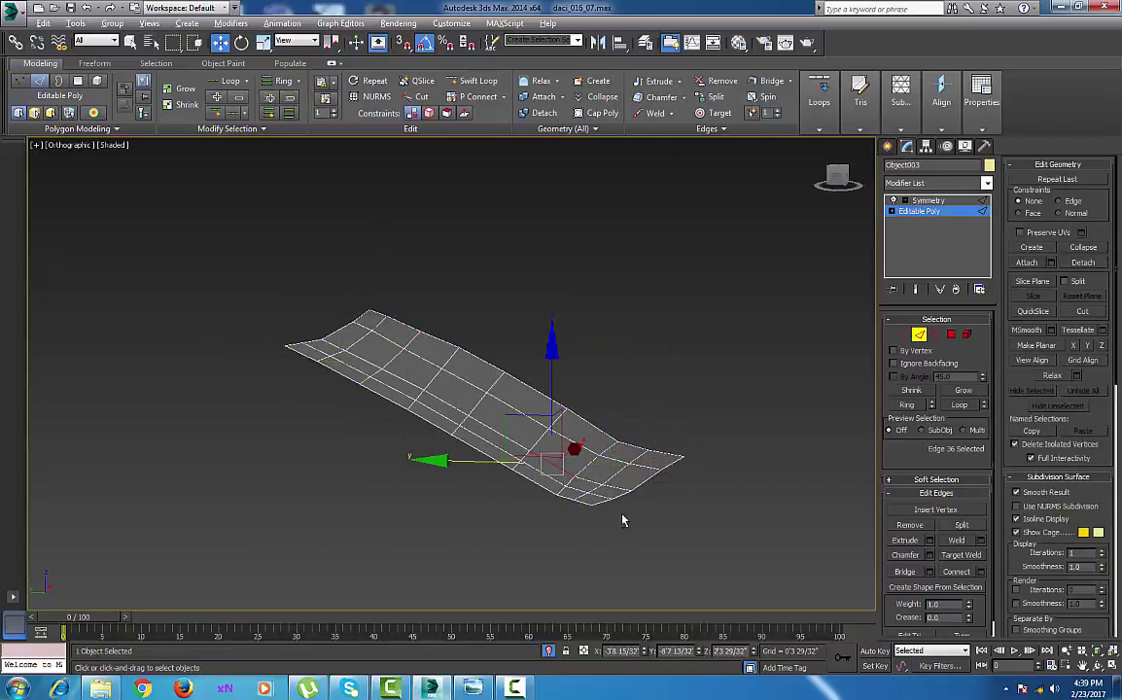
{"action": "mouse_move", "coordinate": [622, 520]}
{"action": "middle_mouse_down", "text": "alt"}
{"action": "mouse_move", "coordinate": [528, 548]}
{"action": "mouse_move", "coordinate": [614, 541]}
{"action": "mouse_move", "coordinate": [617, 512]}
{"action": "middle_mouse_up", "text": "alt"}
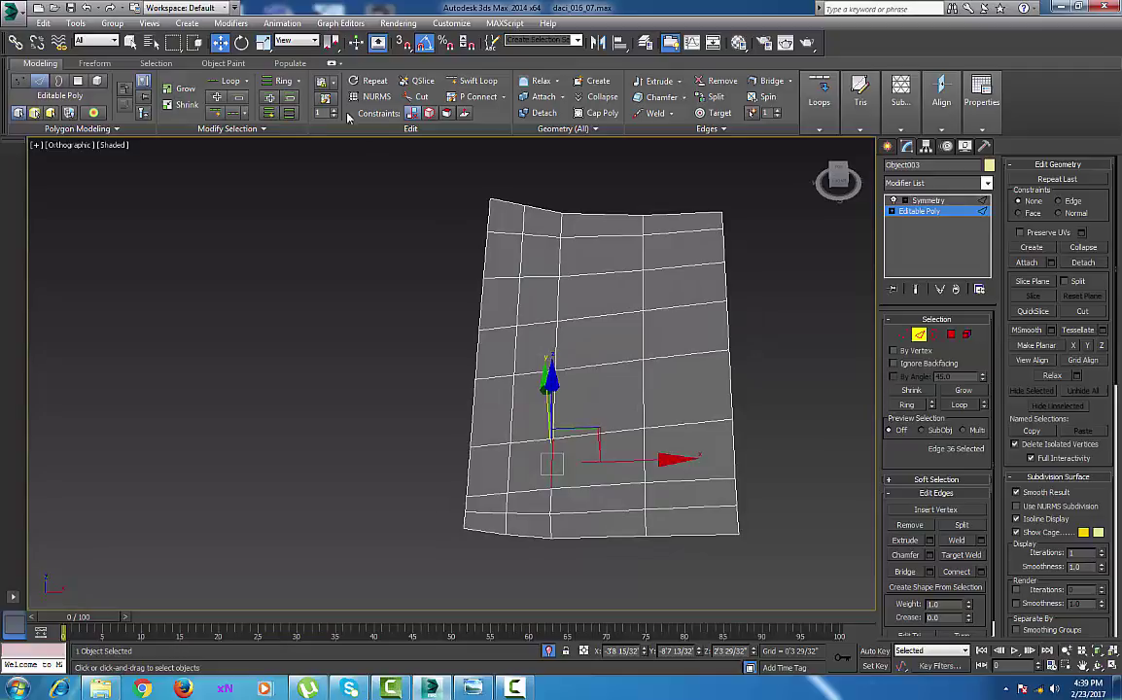
{"action": "left_click", "coordinate": [474, 80]}
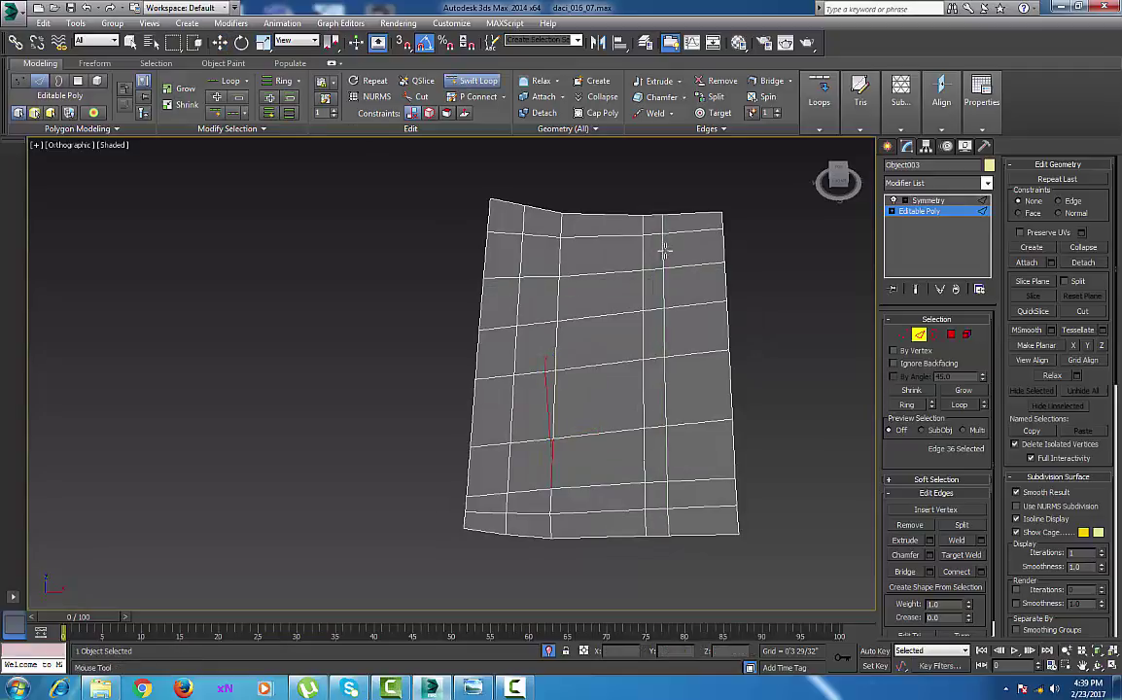
{"action": "left_click", "coordinate": [663, 251]}
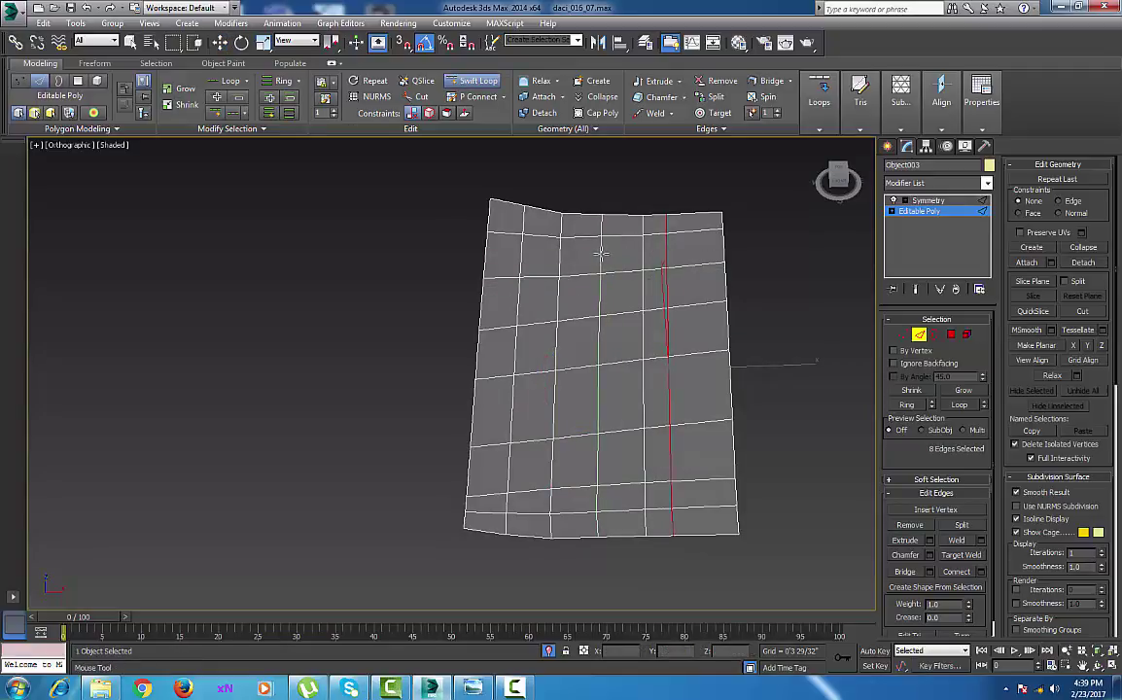
Remove two lengthwise edge loops from the windshield: the one just outside its middle loop and the one beside the newly inserted loop
{"action": "left_click", "coordinate": [601, 253]}
{"action": "right_click", "coordinate": [601, 259]}
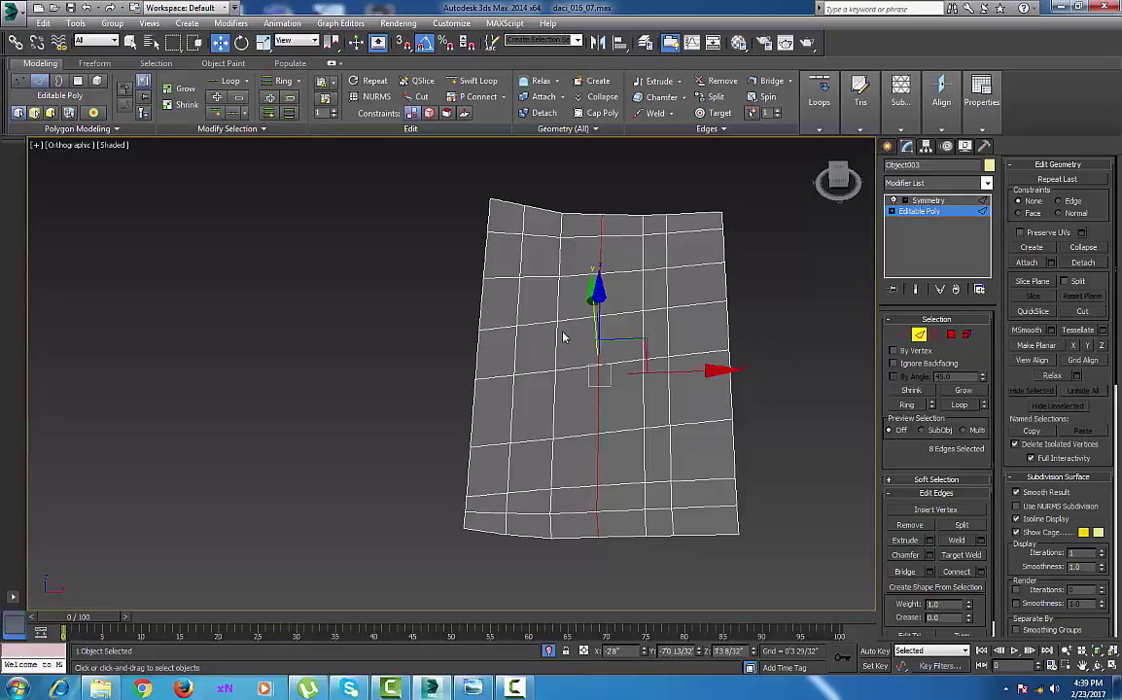
{"action": "left_click", "coordinate": [560, 304]}
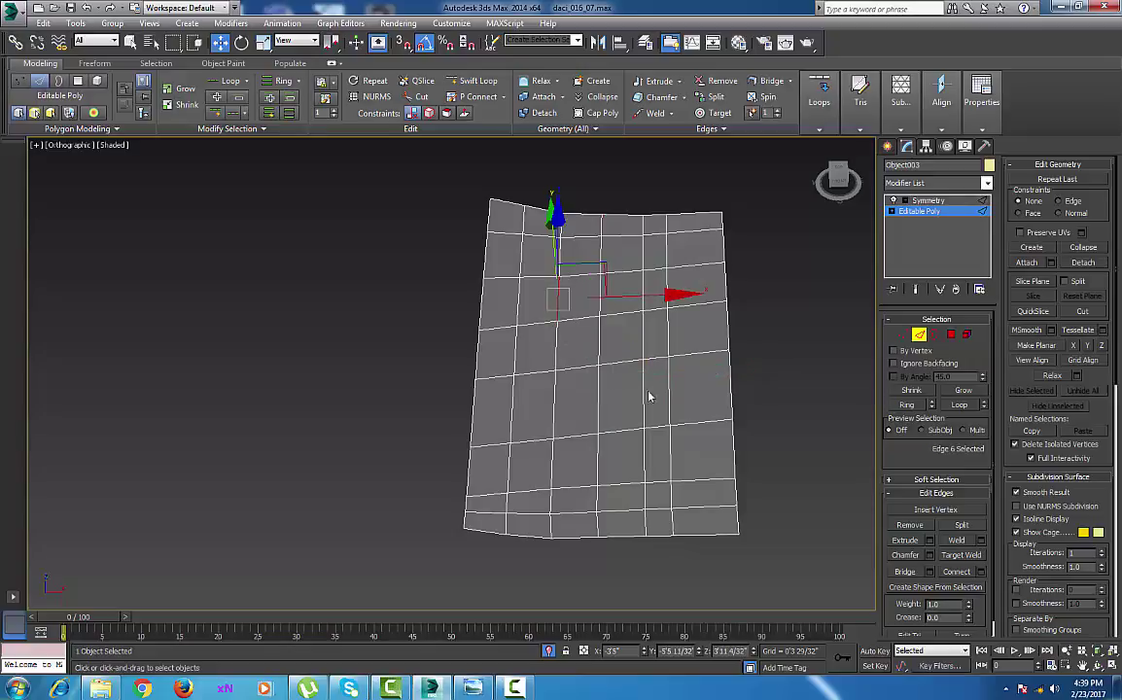
{"action": "key", "text": "alt+l"}
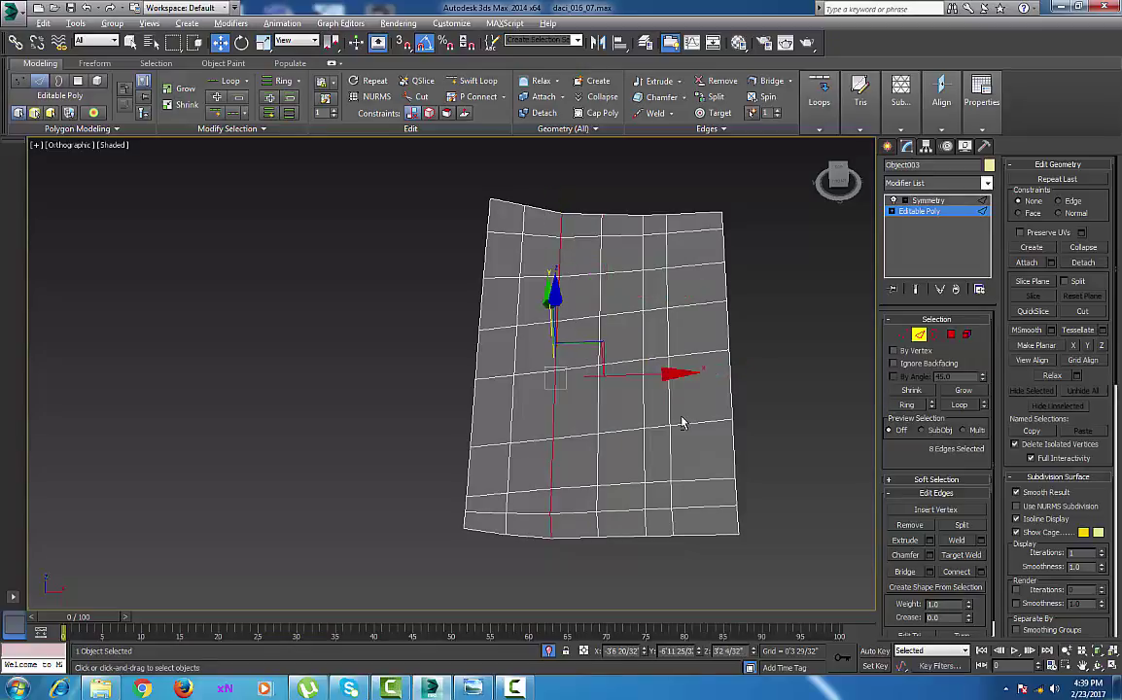
{"action": "key", "text": "ctrl+BackSpace"}
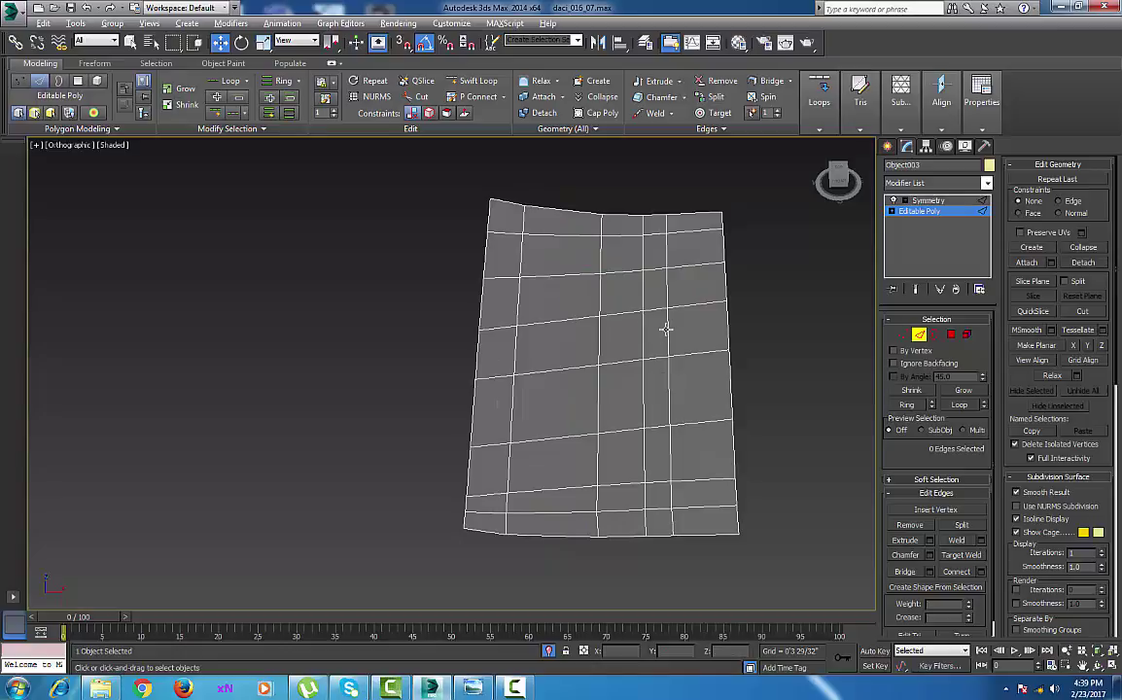
{"action": "left_click", "coordinate": [667, 331]}
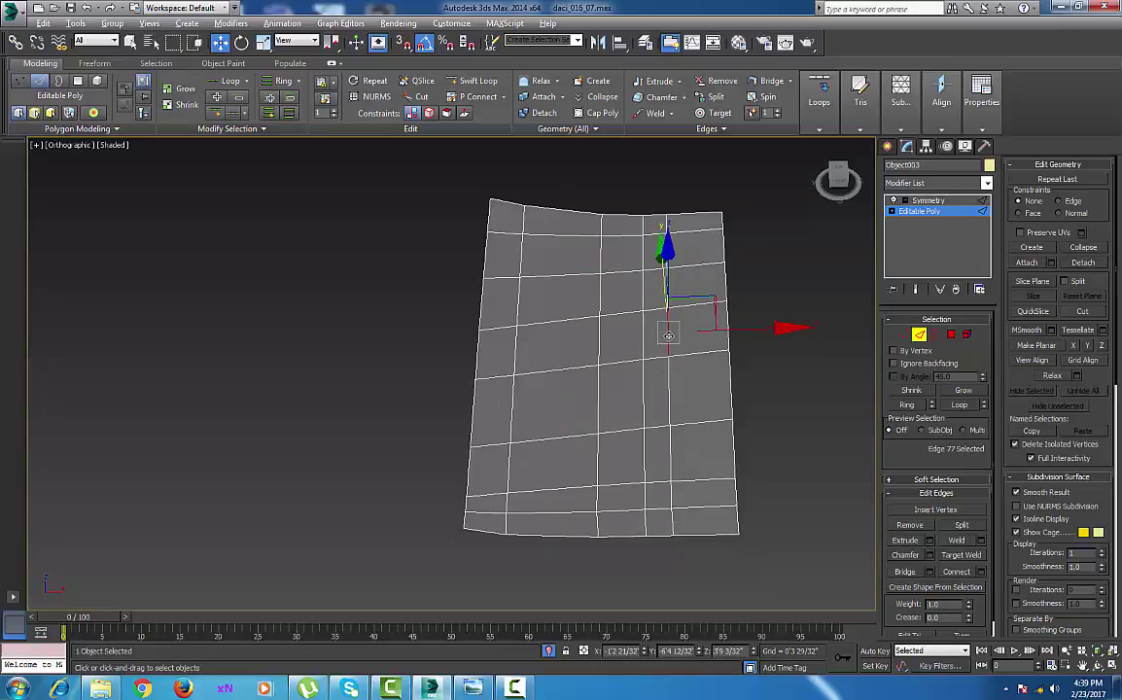
{"action": "left_click", "coordinate": [642, 340]}
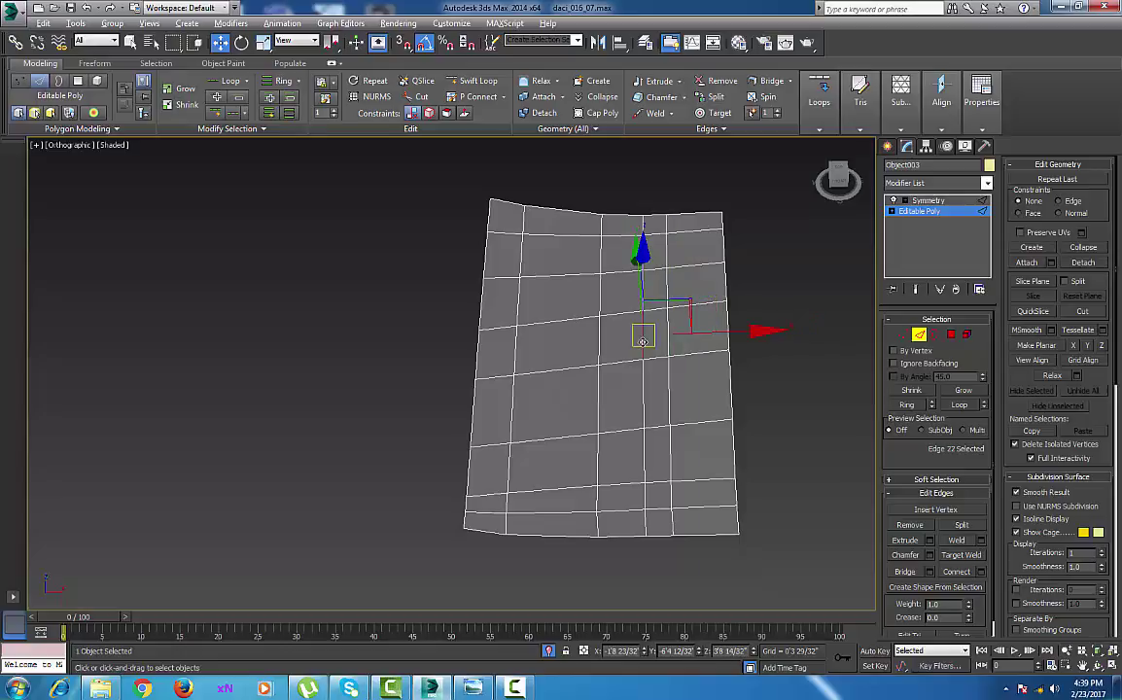
{"action": "key", "text": "ctrl+BackSpace"}
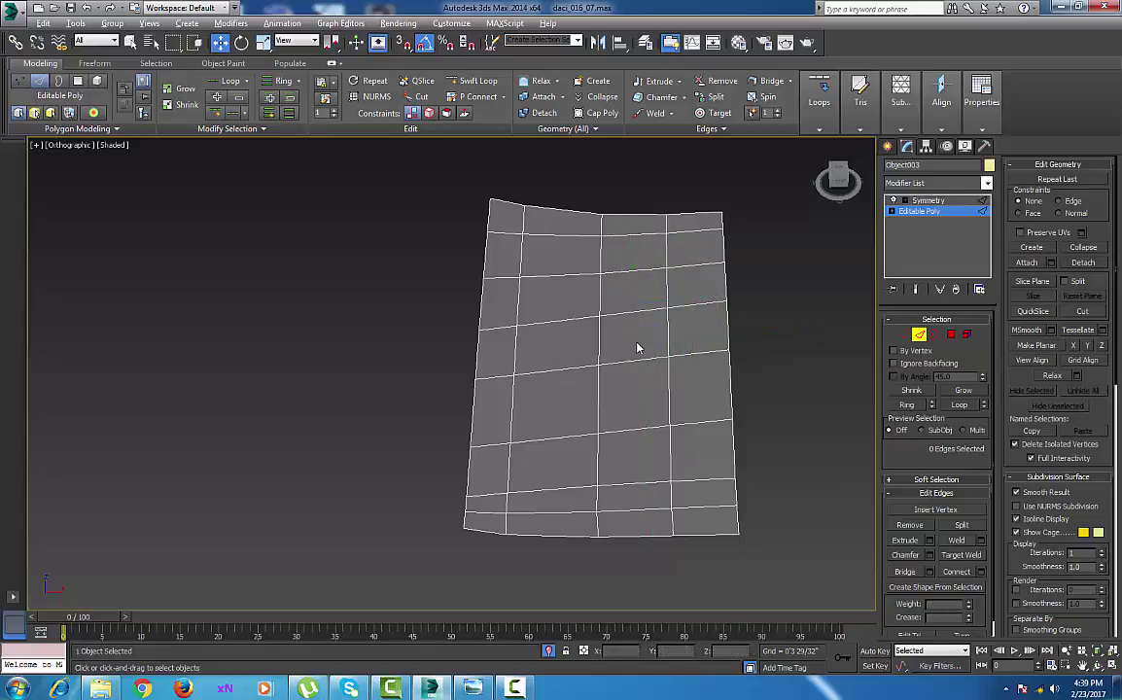
Insert a lengthwise Swift Loop just inside the windshield's outermost interior loop and remove that old loop
{"action": "left_click", "coordinate": [473, 81]}
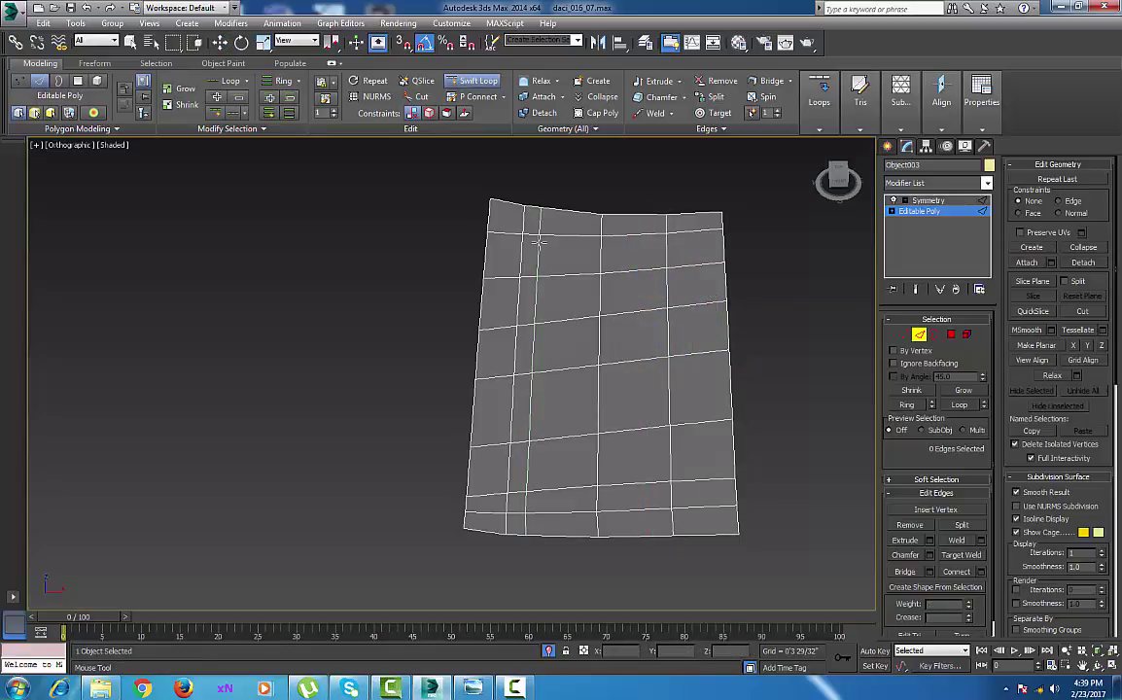
{"action": "left_click", "coordinate": [539, 243]}
{"action": "right_click", "coordinate": [540, 246]}
{"action": "left_click", "coordinate": [518, 256]}
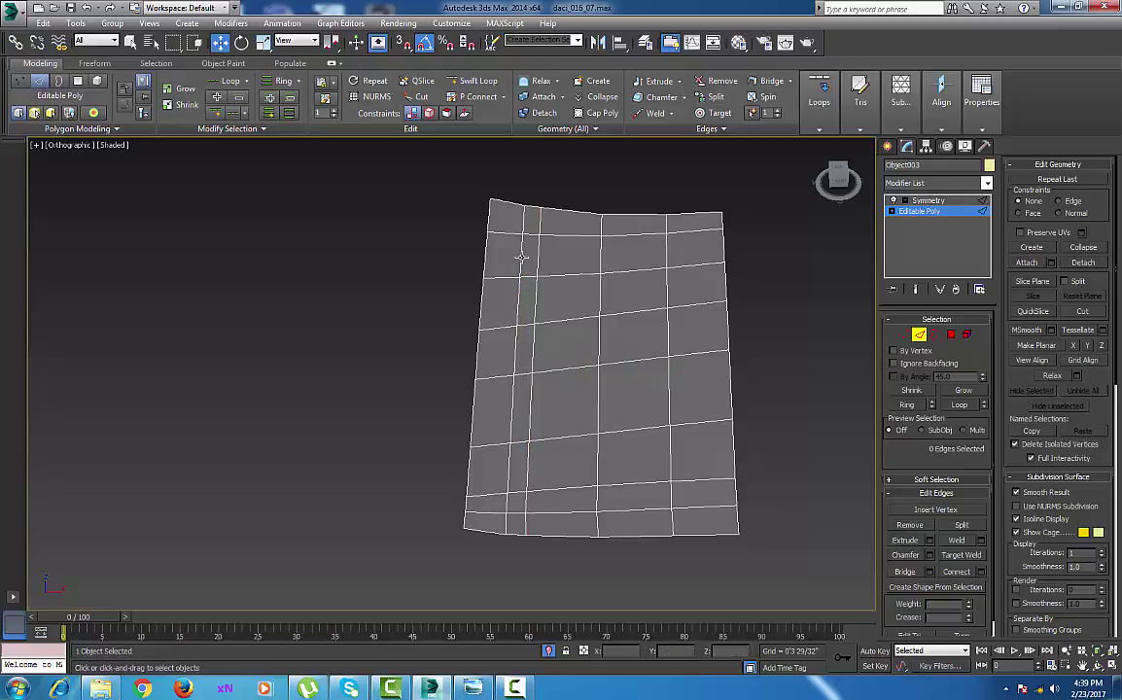
{"action": "left_click", "coordinate": [521, 256]}
{"action": "double_click", "coordinate": [530, 257]}
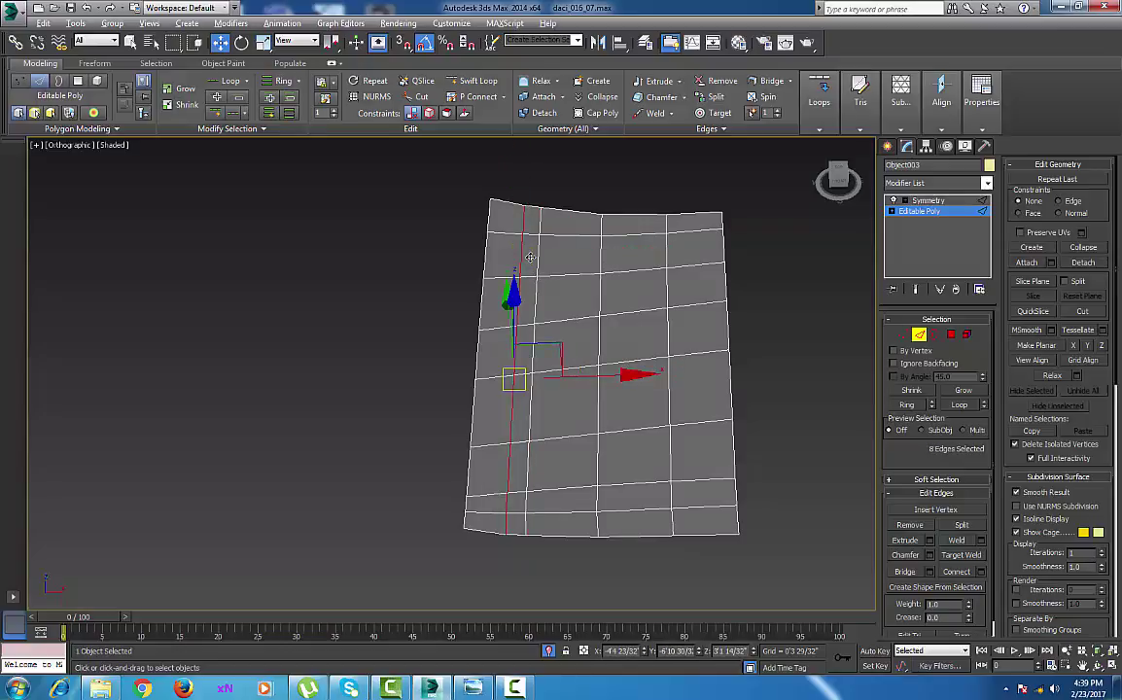
{"action": "key", "text": "ctrl+BackSpace"}
Raise the windshield's middle lengthwise edge loop and its outer interior loop slightly to round the surface
{"action": "middle_click_drag", "start_coordinate": [561, 517], "coordinate": [652, 506], "text": "alt"}
{"action": "scroll", "coordinate": [631, 483], "scroll_direction": "up", "scroll_amount": 4}
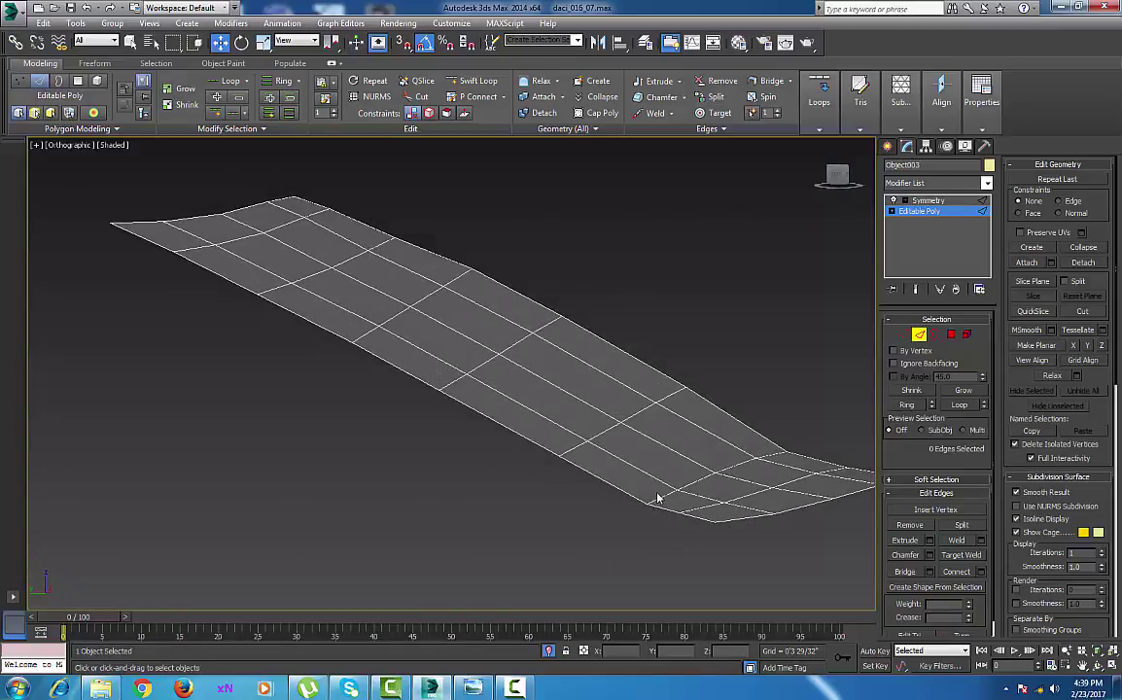
{"action": "middle_click_drag", "start_coordinate": [706, 479], "coordinate": [693, 477]}
{"action": "left_click", "coordinate": [686, 466]}
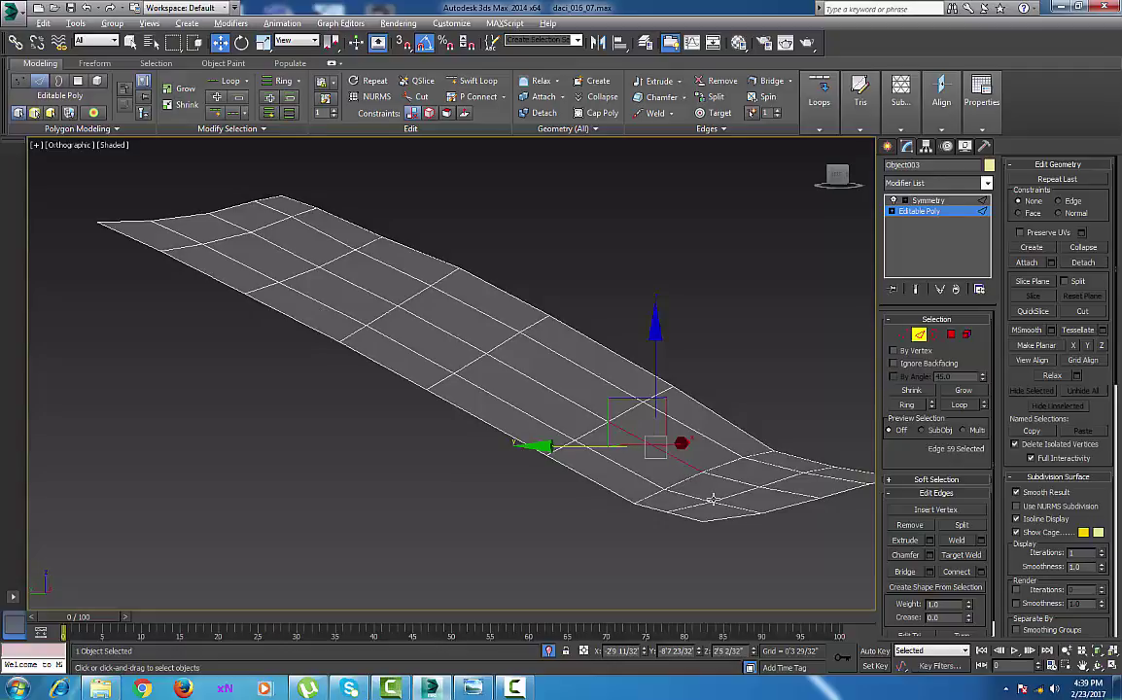
{"action": "key", "text": "alt+l"}
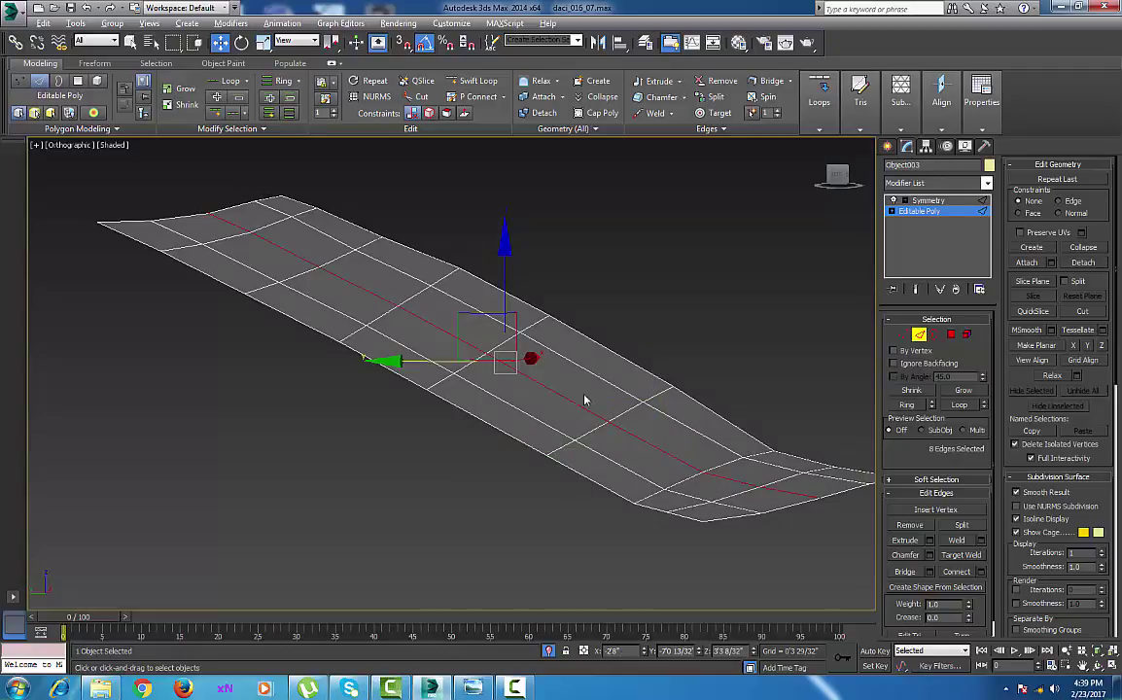
{"action": "left_click_drag", "start_coordinate": [505, 282], "coordinate": [505, 308]}
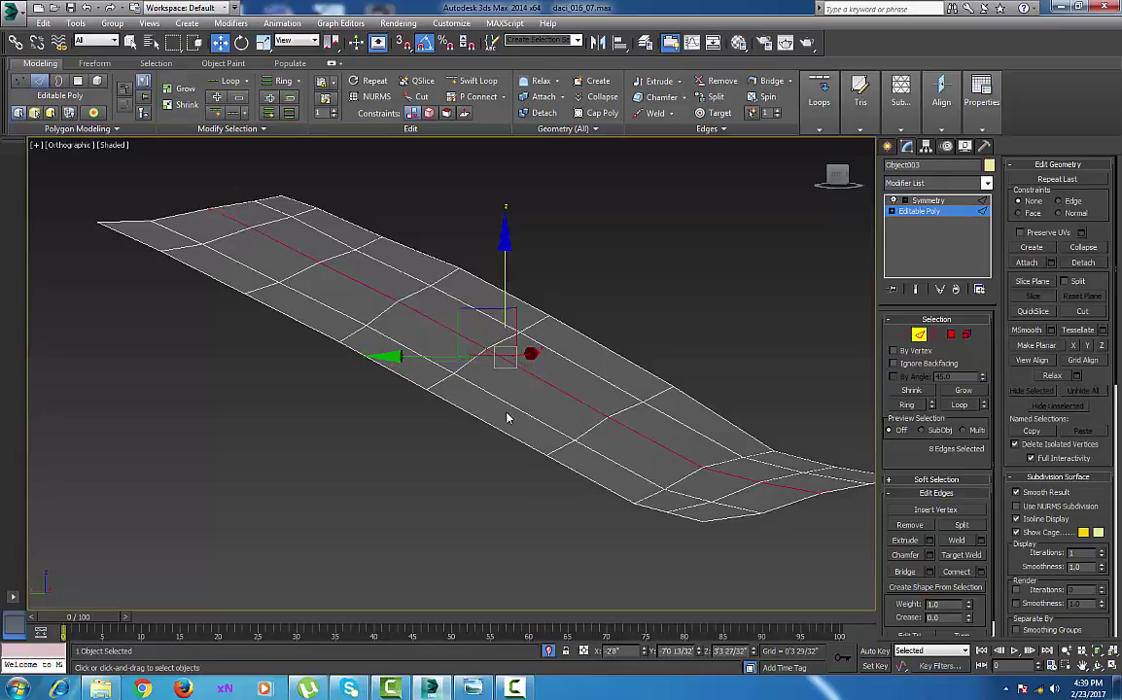
{"action": "left_click", "coordinate": [508, 405]}
{"action": "double_click", "coordinate": [508, 404]}
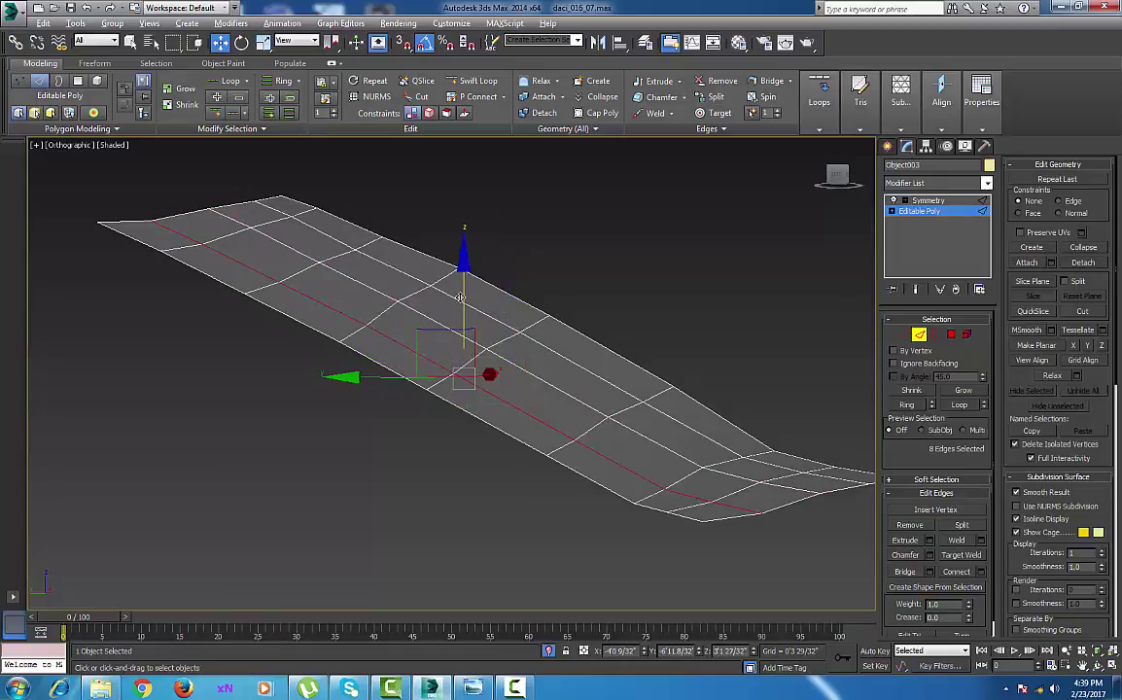
{"action": "left_click_drag", "start_coordinate": [460, 297], "coordinate": [461, 292]}
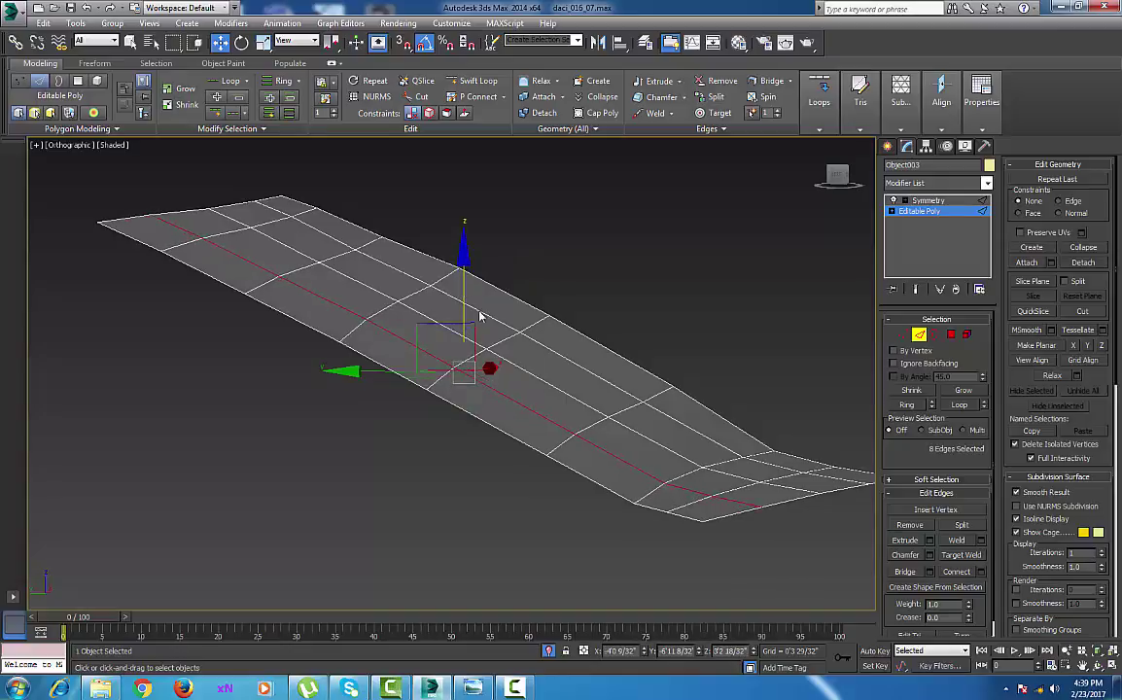
Raise the interior edge loop nearest the centre line very slightly and the middle lengthwise loop a bit further
{"action": "left_click", "coordinate": [533, 341]}
{"action": "key", "text": "alt+l"}
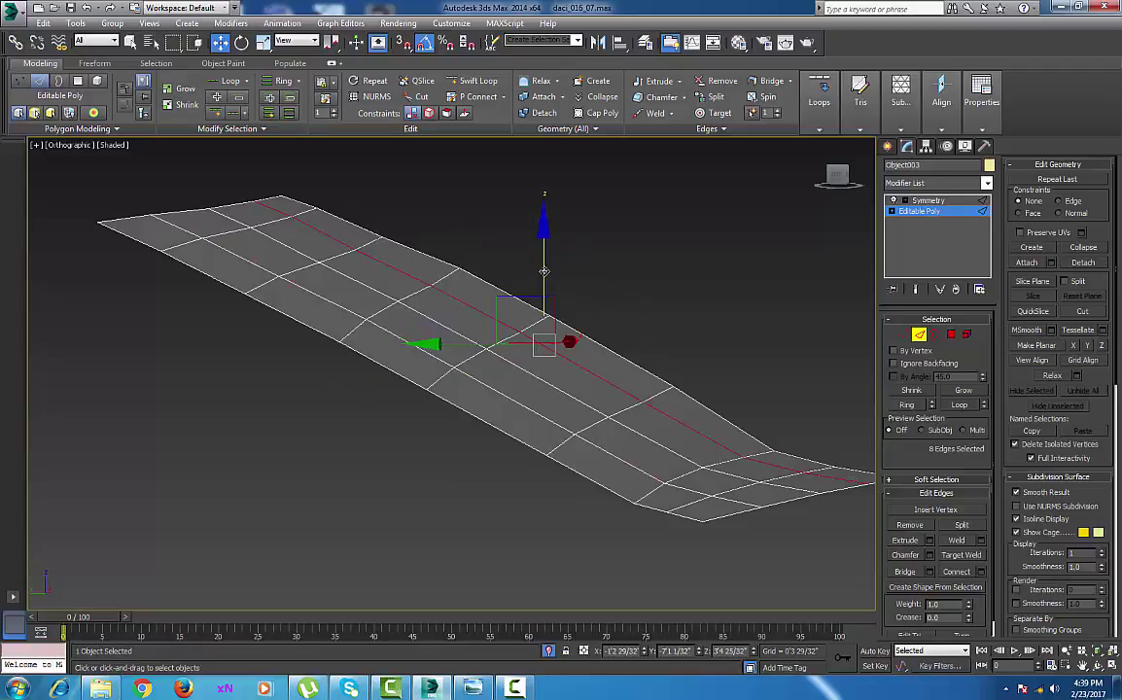
{"action": "left_click_drag", "start_coordinate": [544, 271], "coordinate": [545, 270]}
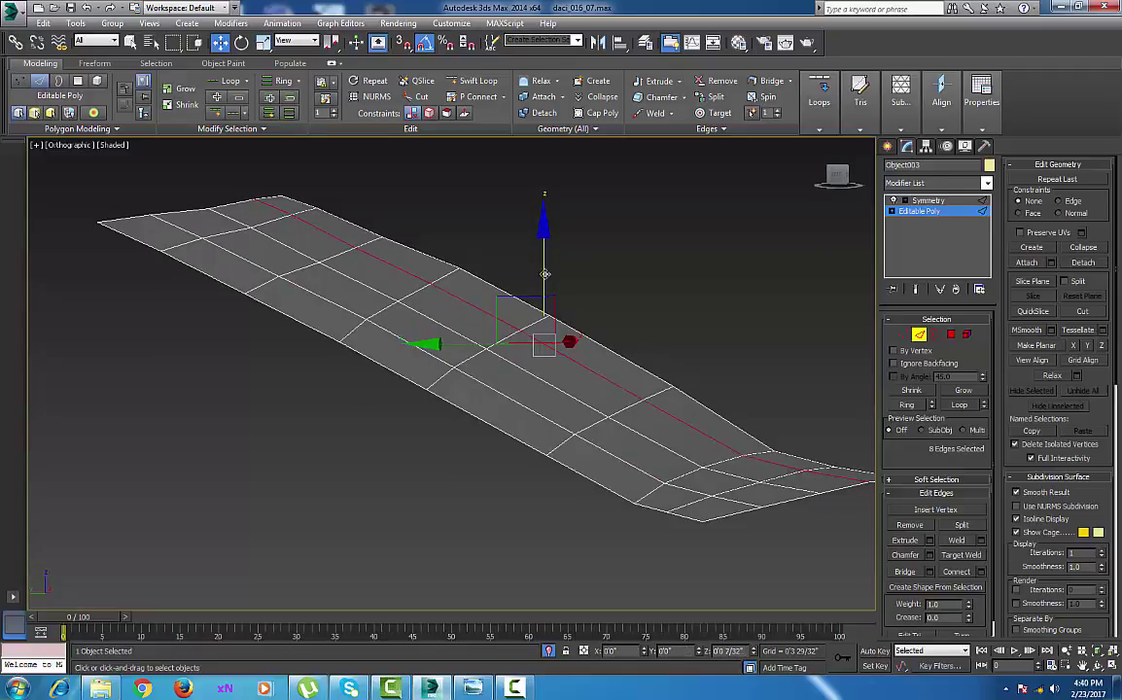
{"action": "left_click", "coordinate": [543, 386]}
{"action": "key", "text": "alt+l"}
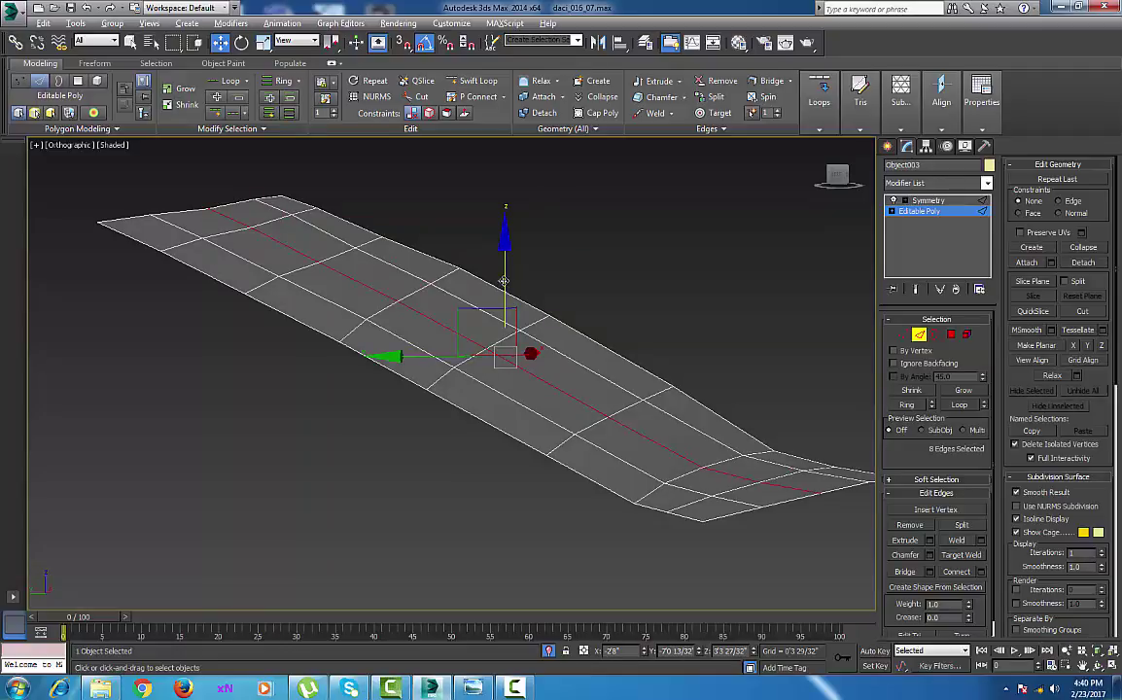
{"action": "left_click_drag", "start_coordinate": [503, 279], "coordinate": [504, 264]}
Check the windshield's curvature, end its isolation and view it from the front against the car blueprint
{"action": "scroll", "coordinate": [656, 446], "scroll_direction": "down", "scroll_amount": 5}
{"action": "middle_click_drag", "start_coordinate": [633, 447], "coordinate": [751, 501], "text": "alt"}
{"action": "scroll", "coordinate": [618, 460], "scroll_direction": "down", "scroll_amount": 2}
{"action": "scroll", "coordinate": [617, 459], "scroll_direction": "down", "scroll_amount": 3}
{"action": "scroll", "coordinate": [665, 493], "scroll_direction": "up", "scroll_amount": 4}
{"action": "scroll", "coordinate": [666, 493], "scroll_direction": "down", "scroll_amount": 3}
{"action": "scroll", "coordinate": [621, 470], "scroll_direction": "up", "scroll_amount": 4}
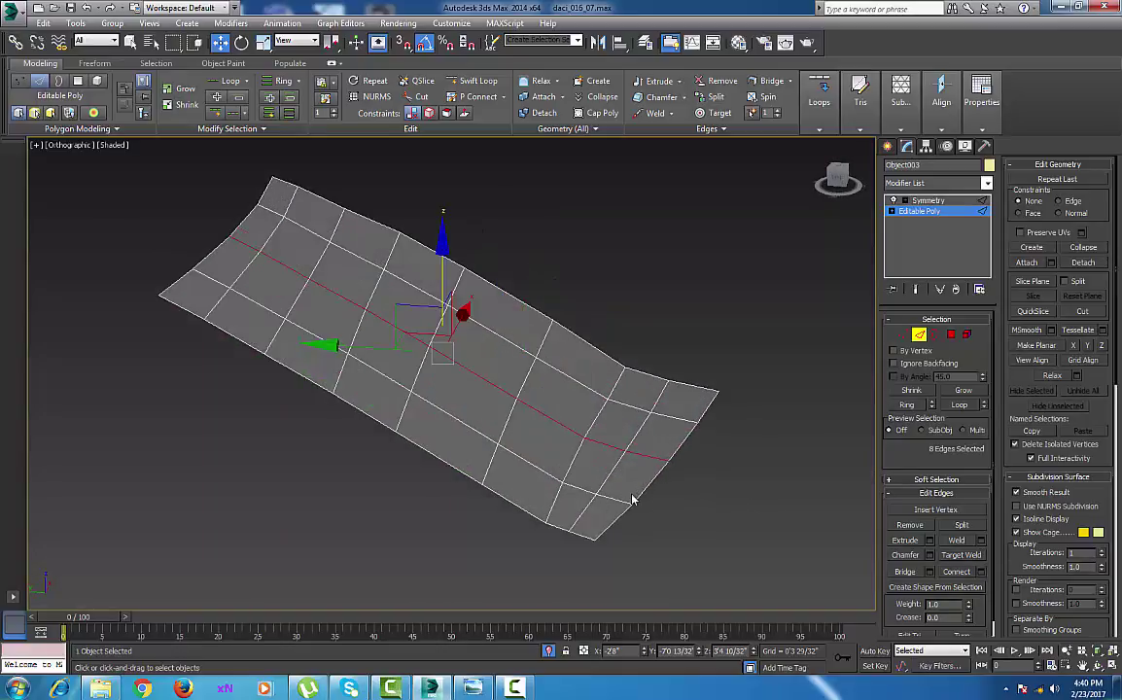
{"action": "middle_click_drag", "start_coordinate": [632, 498], "coordinate": [528, 394]}
{"action": "left_click", "coordinate": [553, 653]}
{"action": "scroll", "coordinate": [643, 498], "scroll_direction": "down", "scroll_amount": 5}
{"action": "scroll", "coordinate": [634, 473], "scroll_direction": "down", "scroll_amount": 4}
{"action": "scroll", "coordinate": [633, 494], "scroll_direction": "up", "scroll_amount": 5}
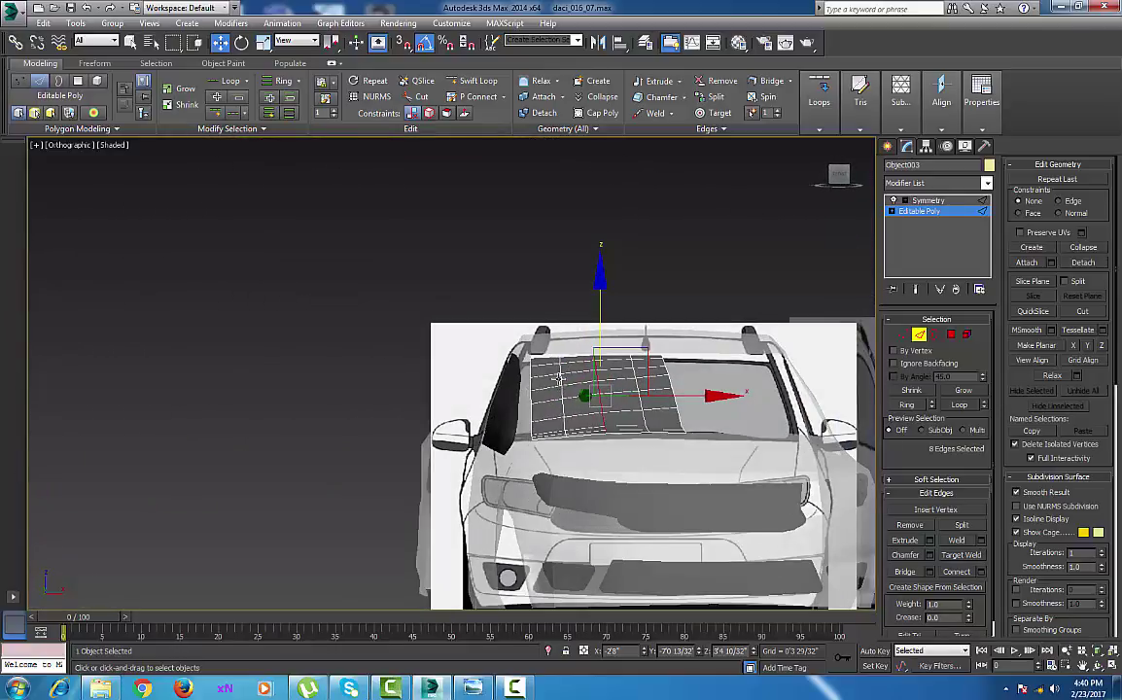
{"action": "scroll", "coordinate": [559, 379], "scroll_direction": "up", "scroll_amount": 4}
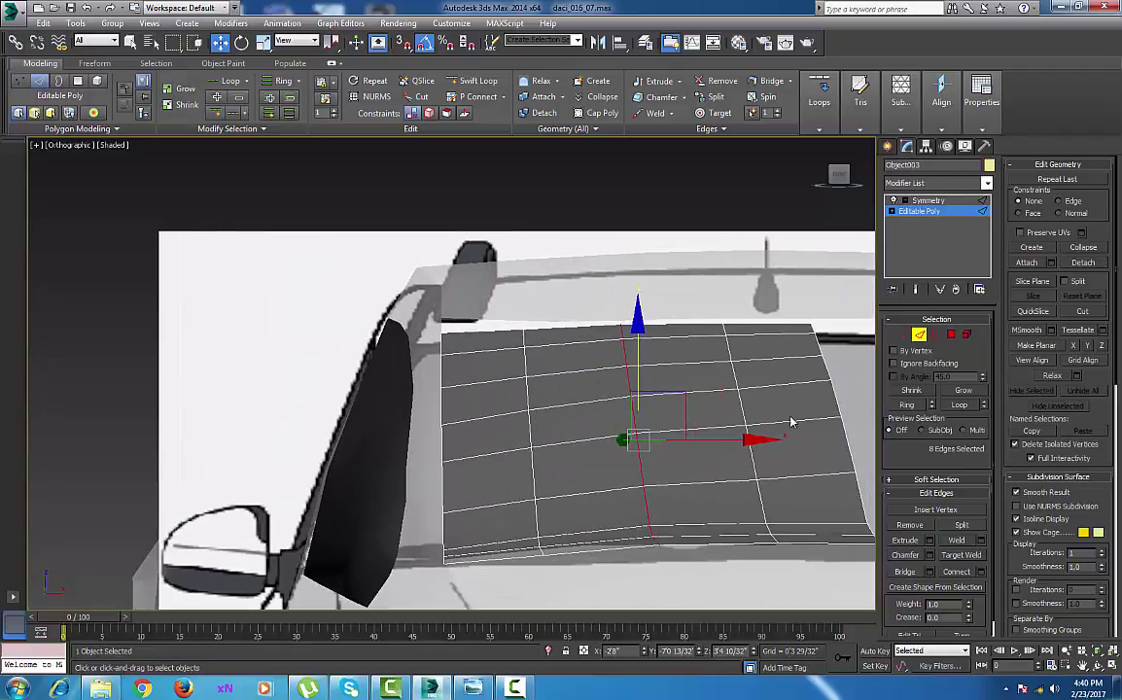
Raise the windshield's centre-line border edges and the neighbouring lengthwise edge loop toward the front blueprint outline
{"action": "middle_click_drag", "start_coordinate": [791, 422], "coordinate": [726, 410]}
{"action": "left_click", "coordinate": [783, 403]}
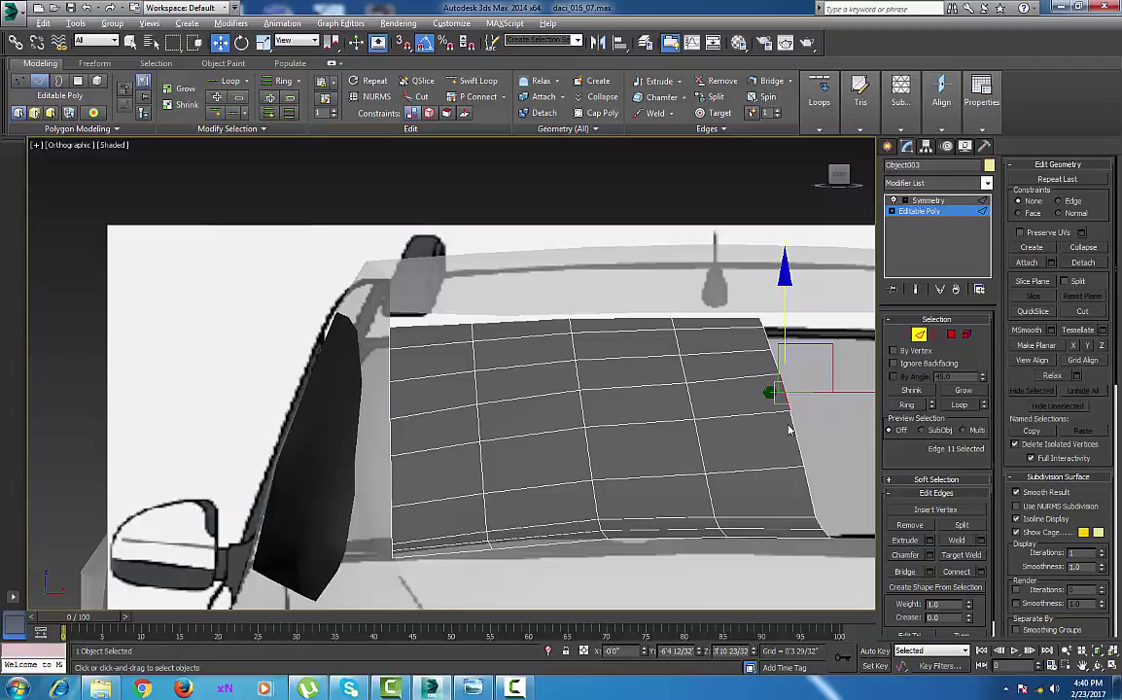
{"action": "middle_click_drag", "start_coordinate": [711, 402], "coordinate": [717, 416]}
{"action": "key", "text": "alt+l"}
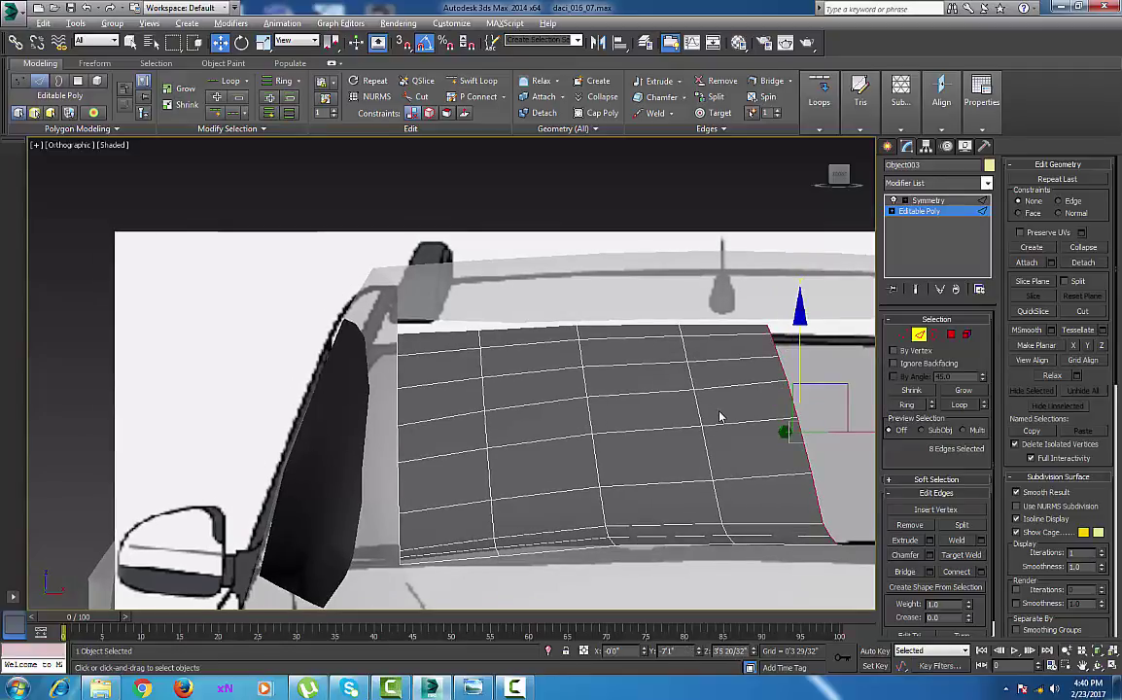
{"action": "left_click_drag", "start_coordinate": [800, 340], "coordinate": [800, 333]}
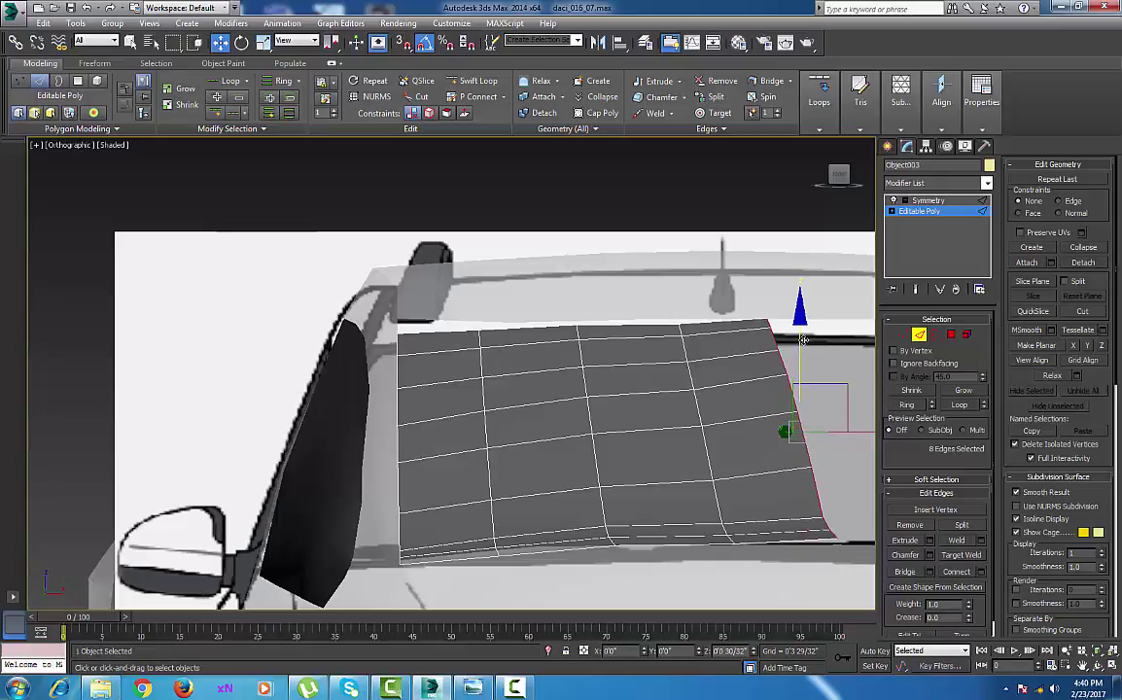
{"action": "left_click", "coordinate": [693, 383]}
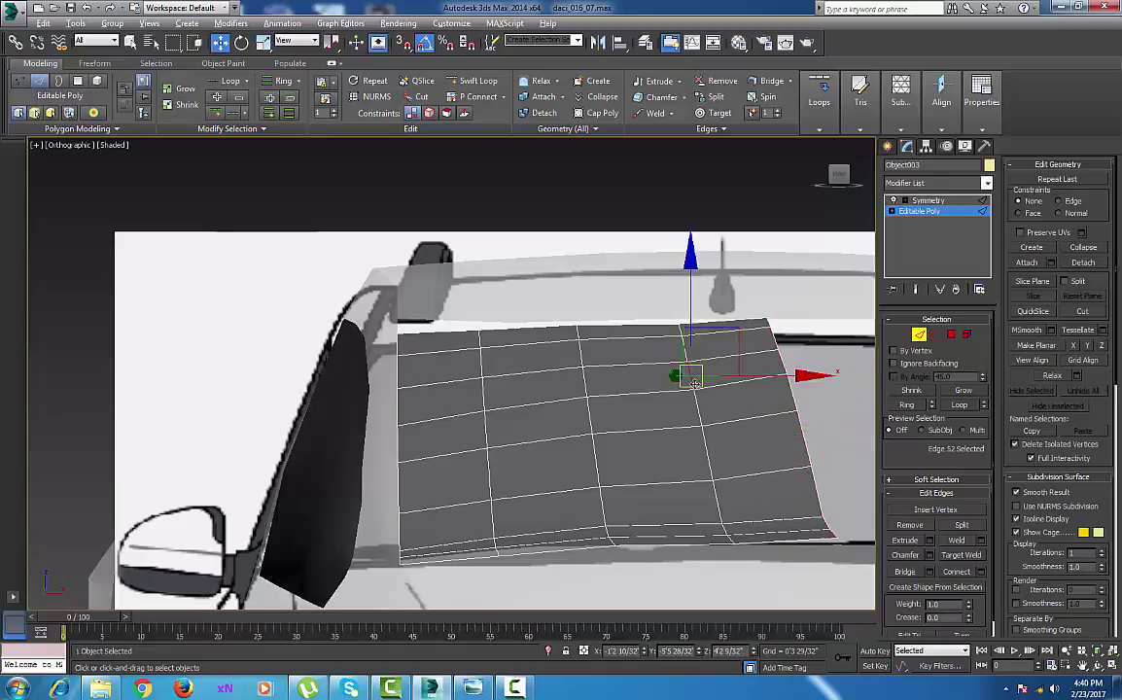
{"action": "key", "text": "alt+l"}
{"action": "left_click_drag", "start_coordinate": [708, 352], "coordinate": [708, 346]}
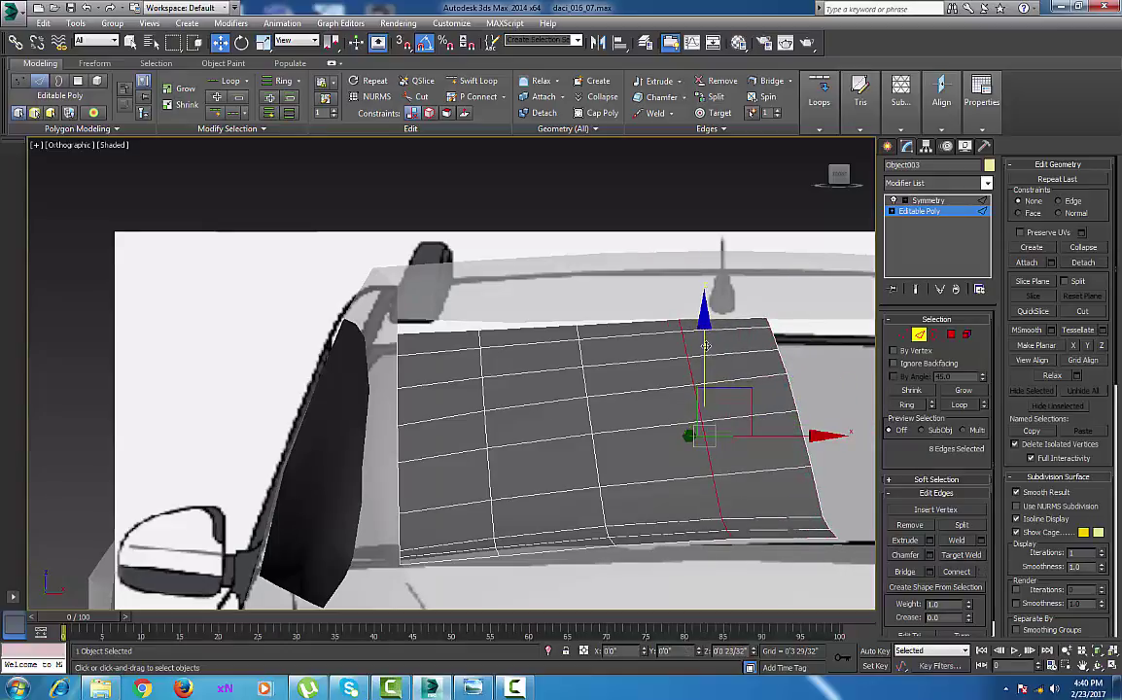
Raise the windshield's middle lengthwise edge loop and the outer interior loop to follow the front blueprint's curve
{"action": "left_click", "coordinate": [585, 386]}
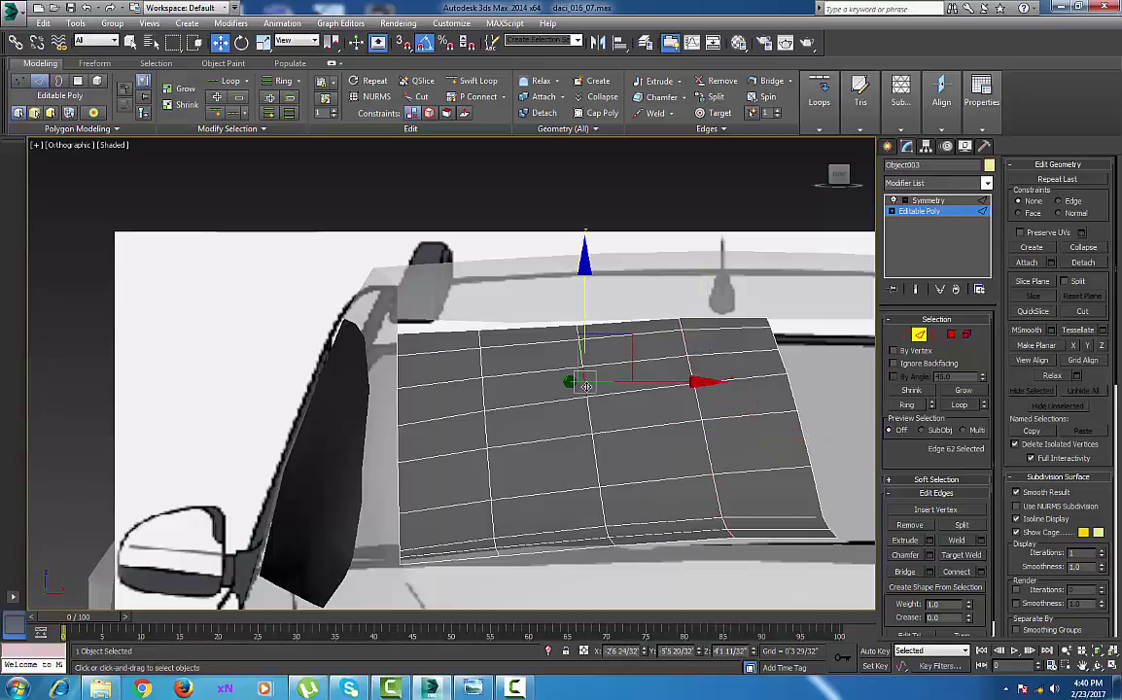
{"action": "key", "text": "alt+l"}
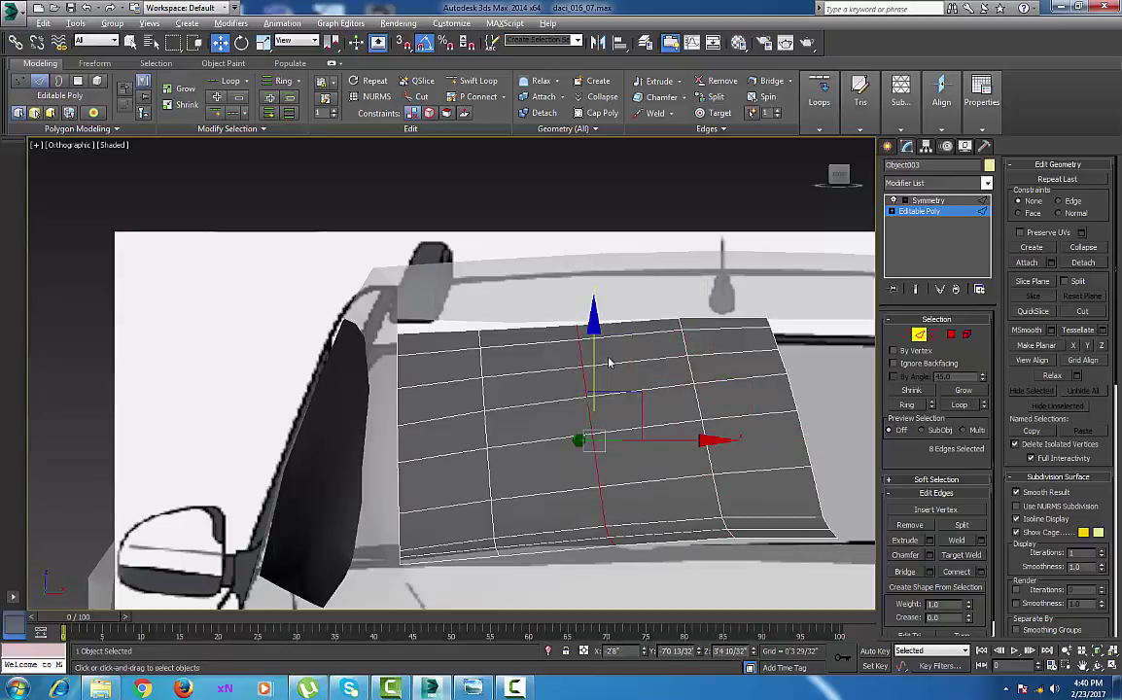
{"action": "left_click_drag", "start_coordinate": [593, 365], "coordinate": [594, 359]}
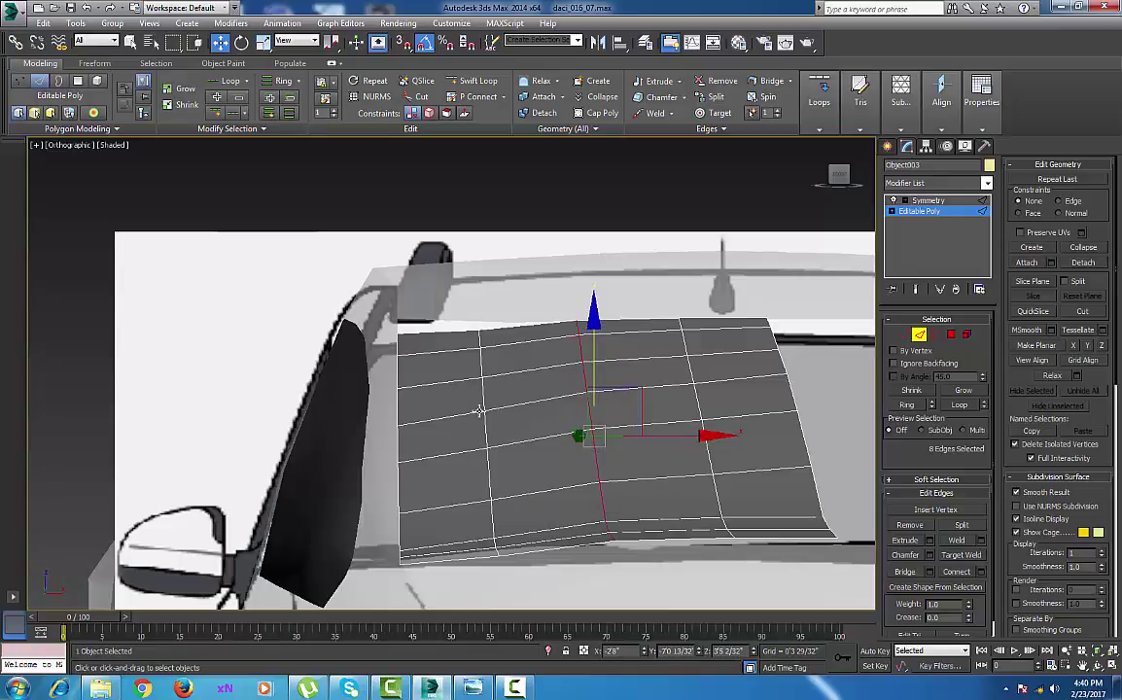
{"action": "left_click", "coordinate": [482, 406]}
{"action": "key", "text": "alt+l"}
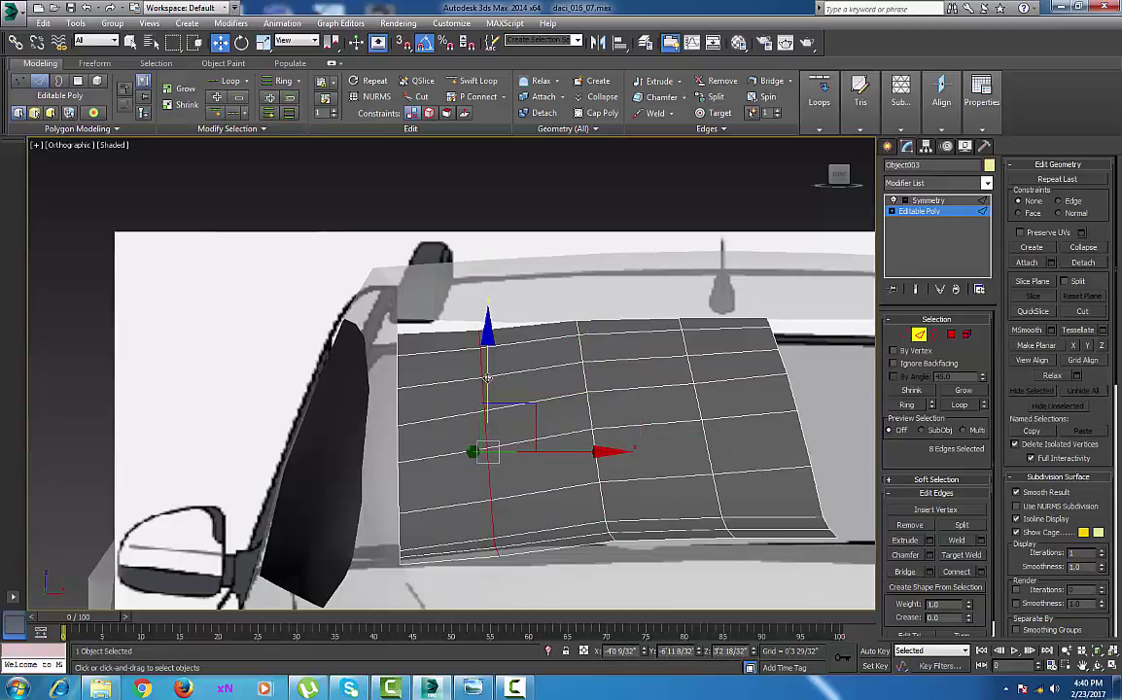
{"action": "left_click_drag", "start_coordinate": [487, 378], "coordinate": [487, 369]}
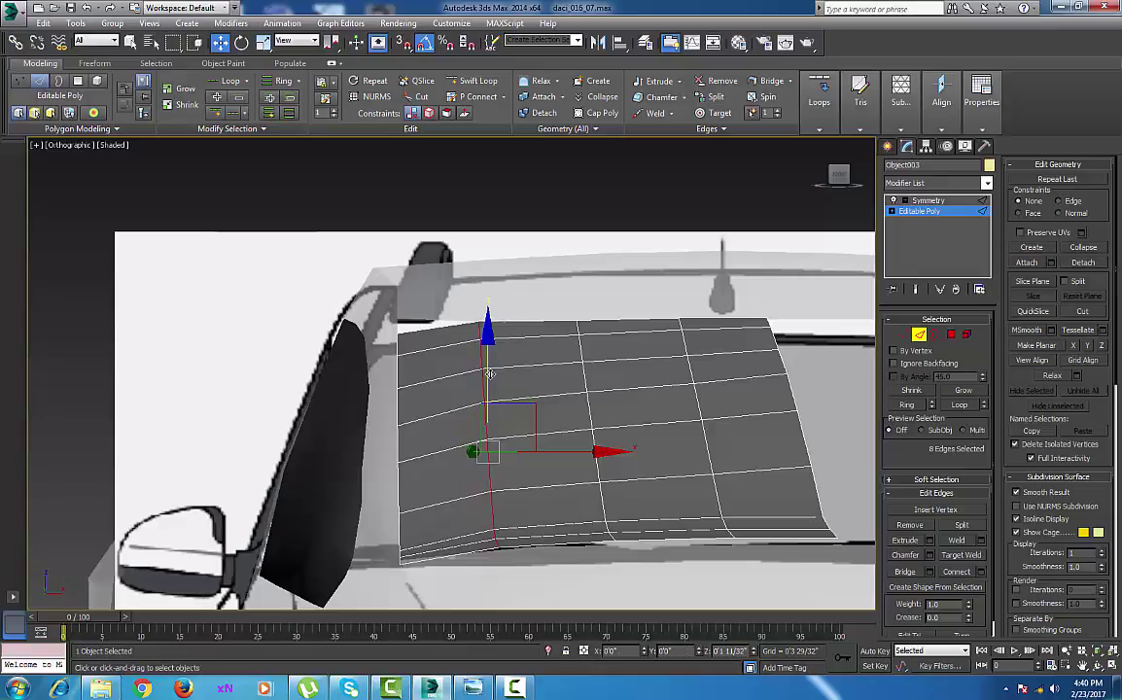
Raise the windshield's outer side border edges toward the front blueprint outline
{"action": "left_click", "coordinate": [400, 447]}
{"action": "key", "text": "alt+l"}
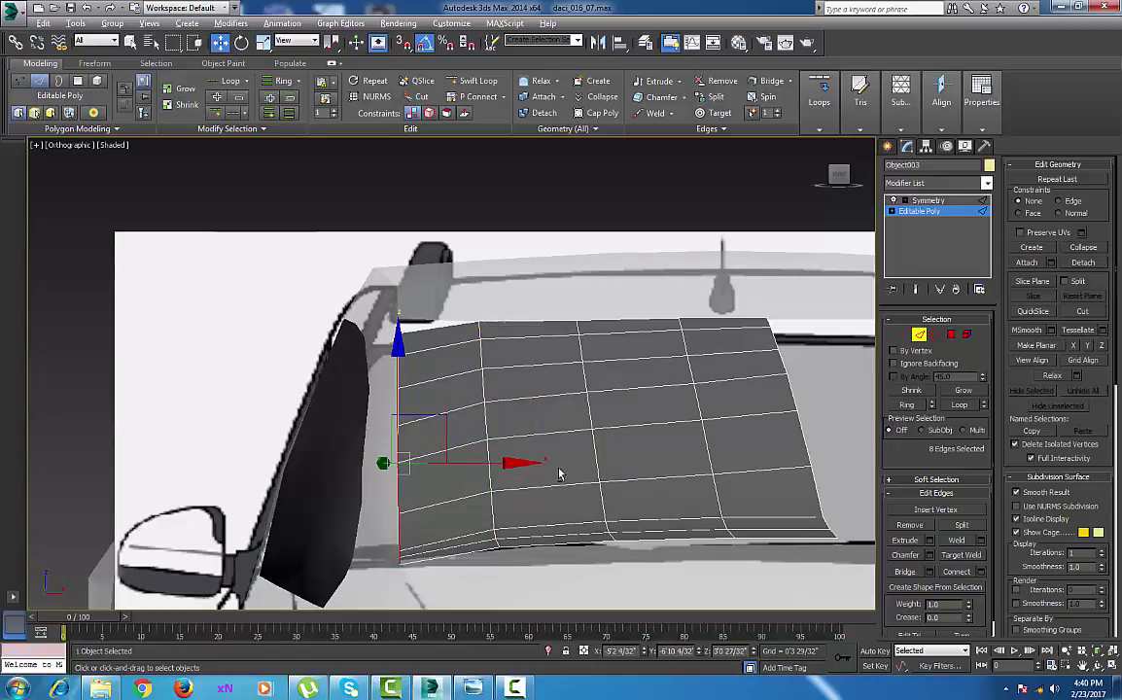
{"action": "left_click_drag", "start_coordinate": [394, 394], "coordinate": [393, 379]}
Switch the windshield to vertex editing and view its lower front end from the left against the car body
{"action": "middle_click_drag", "start_coordinate": [701, 509], "coordinate": [657, 502]}
{"action": "middle_click_drag", "start_coordinate": [657, 501], "coordinate": [669, 538], "text": "alt"}
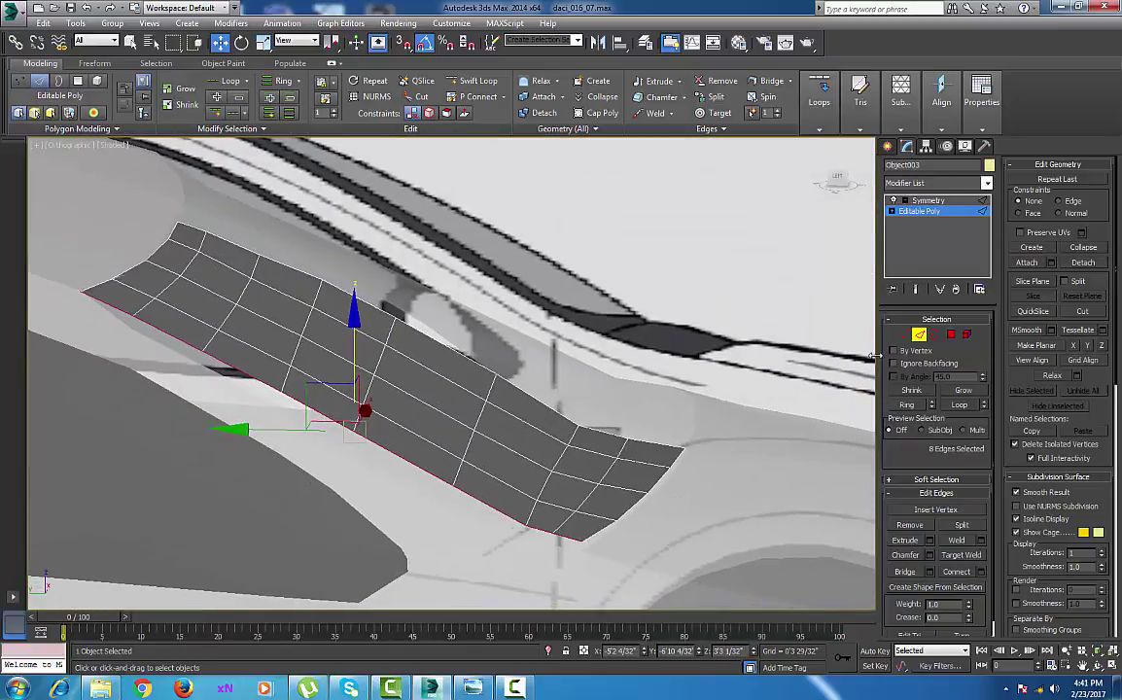
{"action": "left_click", "coordinate": [901, 336]}
{"action": "left_click_drag", "start_coordinate": [724, 399], "coordinate": [515, 572]}
{"action": "middle_click_drag", "start_coordinate": [641, 547], "coordinate": [641, 546], "text": "alt"}
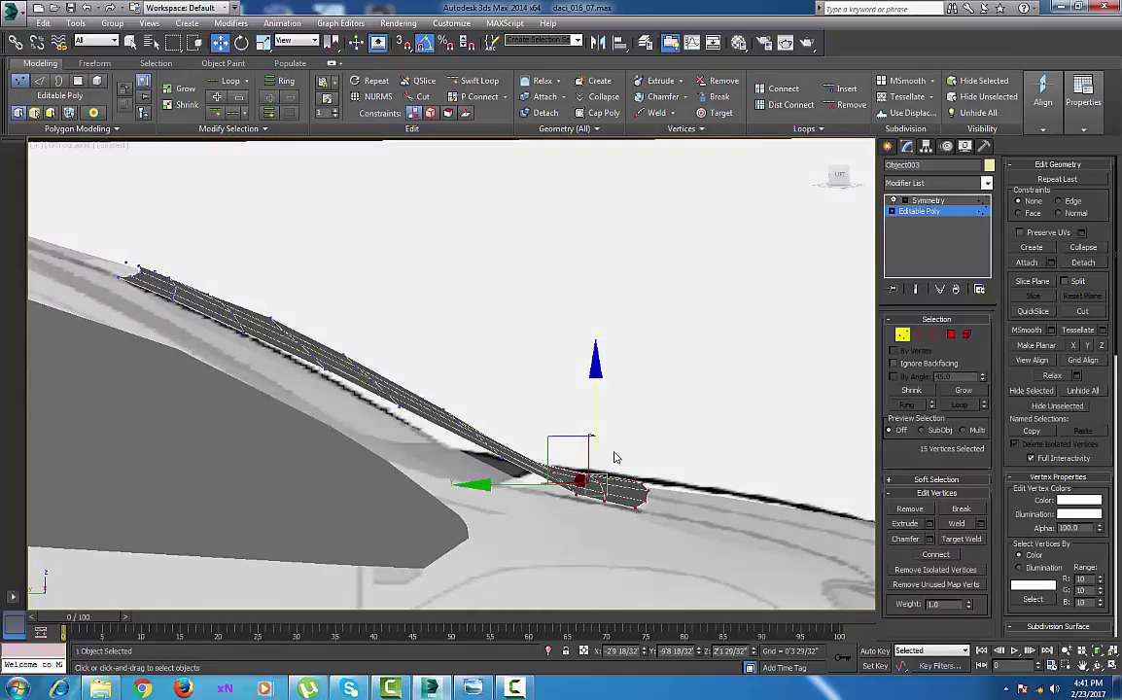
{"action": "key", "text": "l"}
{"action": "key", "text": "z"}
{"action": "middle_click_drag", "start_coordinate": [616, 451], "coordinate": [677, 472]}
{"action": "scroll", "coordinate": [692, 454], "scroll_direction": "down", "scroll_amount": 3}
{"action": "scroll", "coordinate": [649, 466], "scroll_direction": "down", "scroll_amount": 2}
{"action": "scroll", "coordinate": [673, 472], "scroll_direction": "down", "scroll_amount": 2}
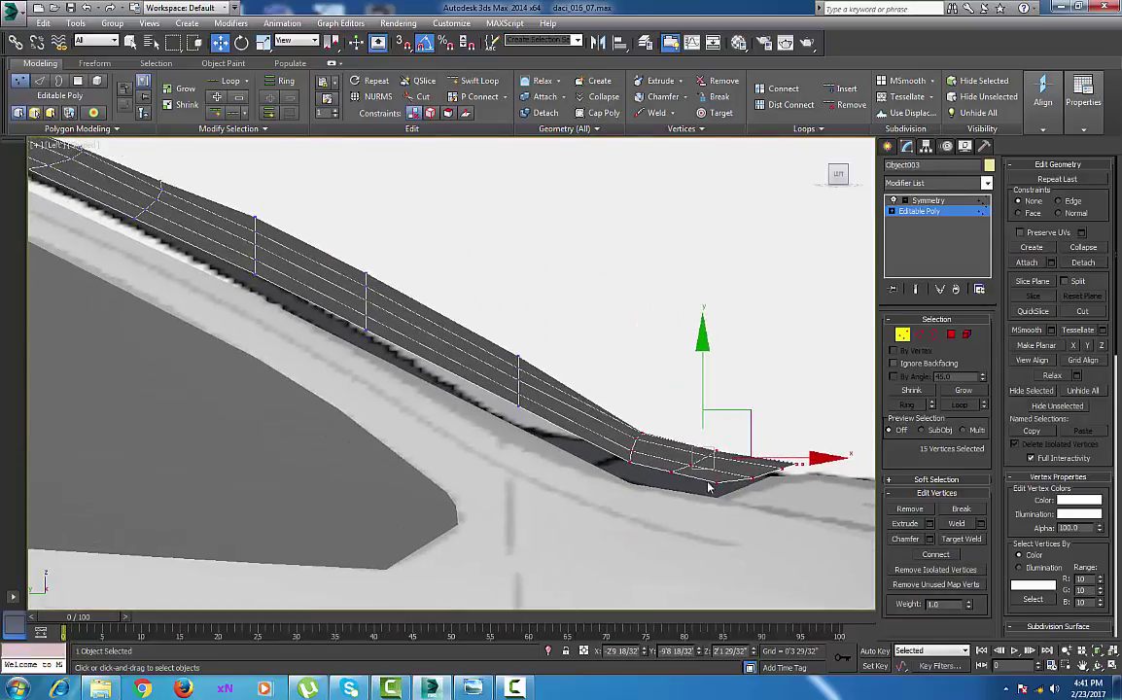
Lower the vertices along the windshield's front base and lower outer corner to meet the edge of the car body's opening
{"action": "left_click", "coordinate": [715, 486]}
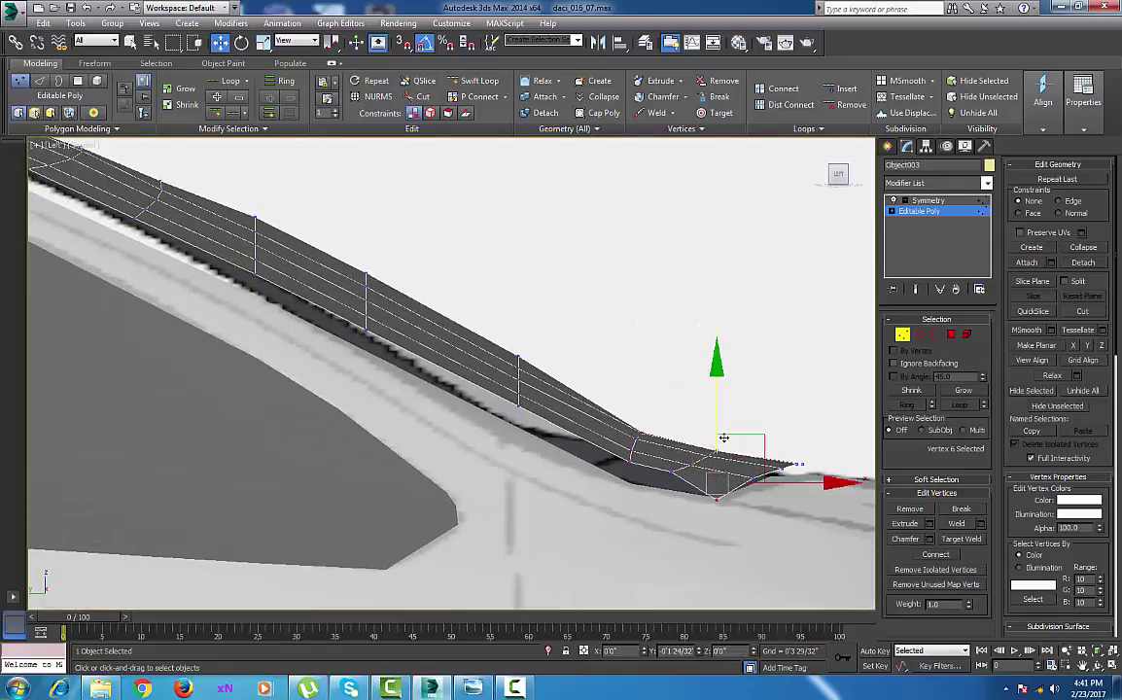
{"action": "left_click_drag", "start_coordinate": [723, 439], "coordinate": [831, 451]}
{"action": "left_click_drag", "start_coordinate": [756, 494], "coordinate": [747, 497]}
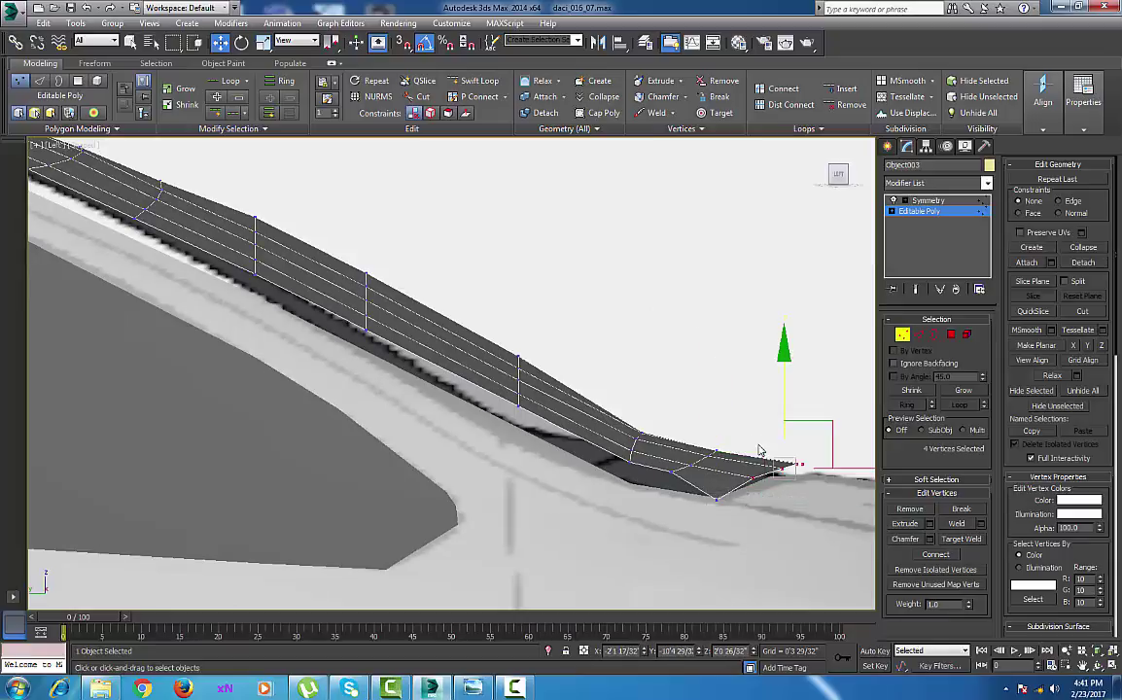
{"action": "left_click_drag", "start_coordinate": [781, 387], "coordinate": [786, 402]}
{"action": "left_click_drag", "start_coordinate": [673, 487], "coordinate": [664, 488]}
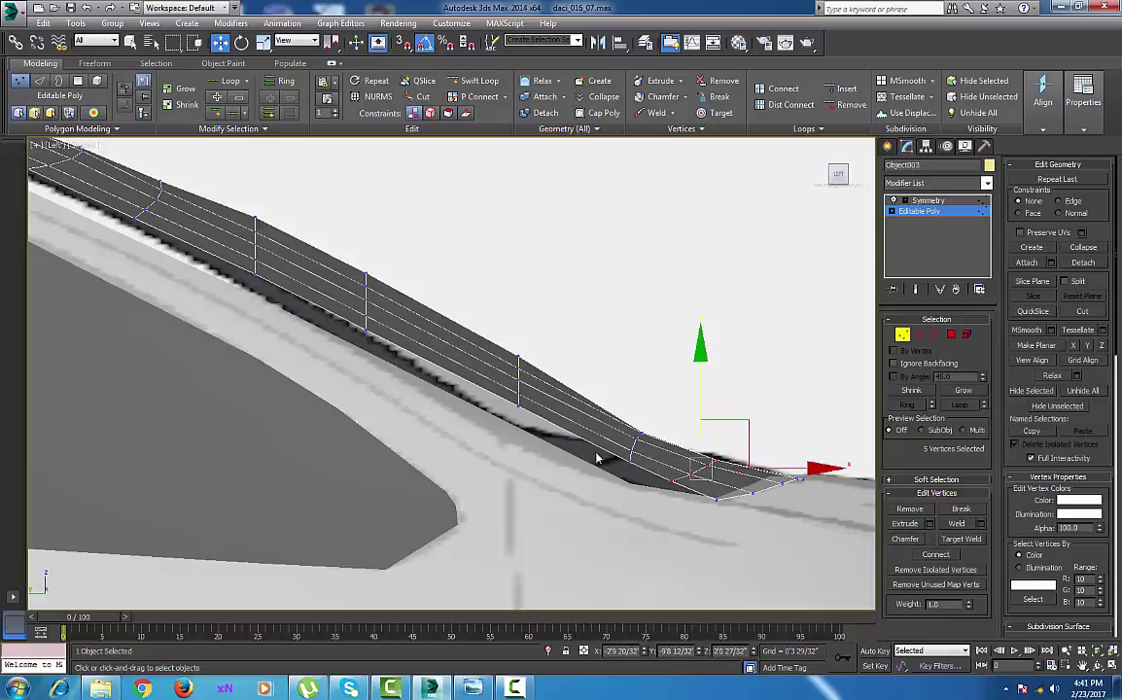
{"action": "middle_click_drag", "start_coordinate": [601, 458], "coordinate": [634, 454]}
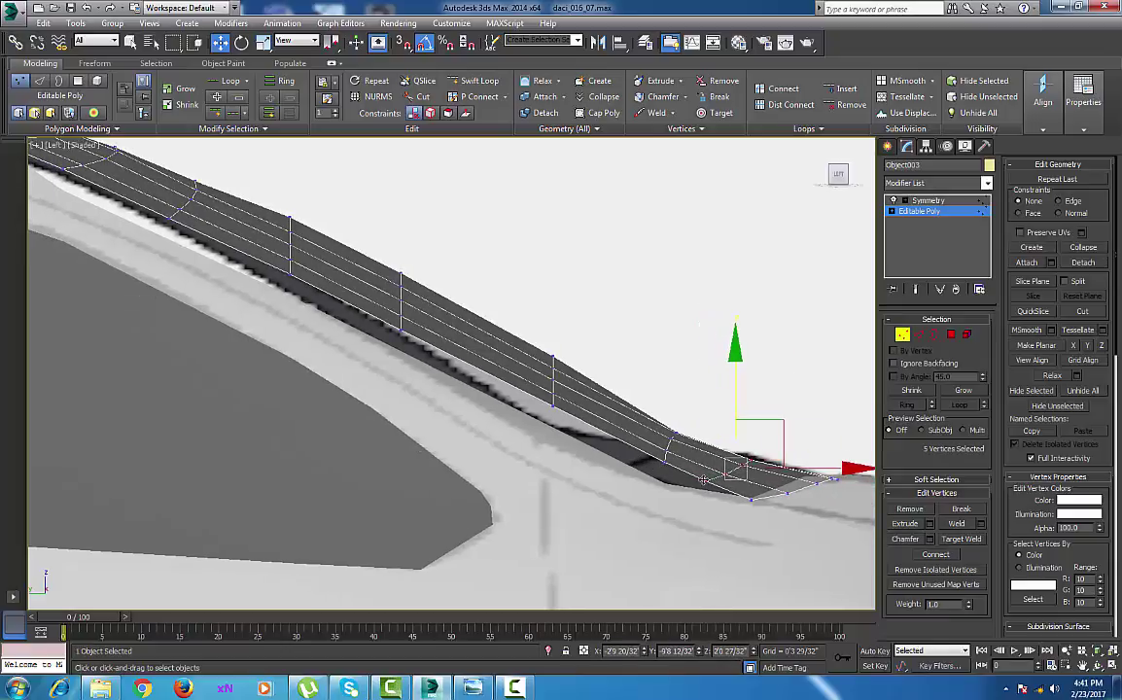
{"action": "left_click", "coordinate": [703, 480]}
{"action": "left_click_drag", "start_coordinate": [703, 403], "coordinate": [665, 416]}
{"action": "left_click", "coordinate": [669, 467]}
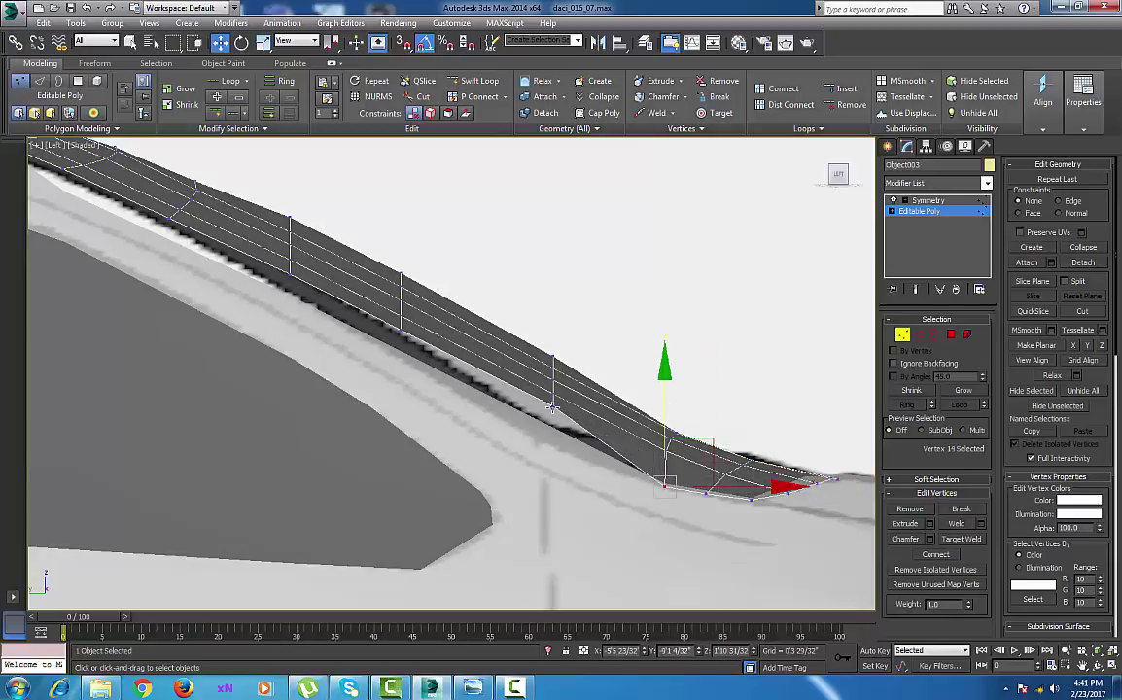
Lower the windshield's outer side border vertices, working up from the lower corner, onto the windshield pillar's edge
{"action": "left_click", "coordinate": [551, 407]}
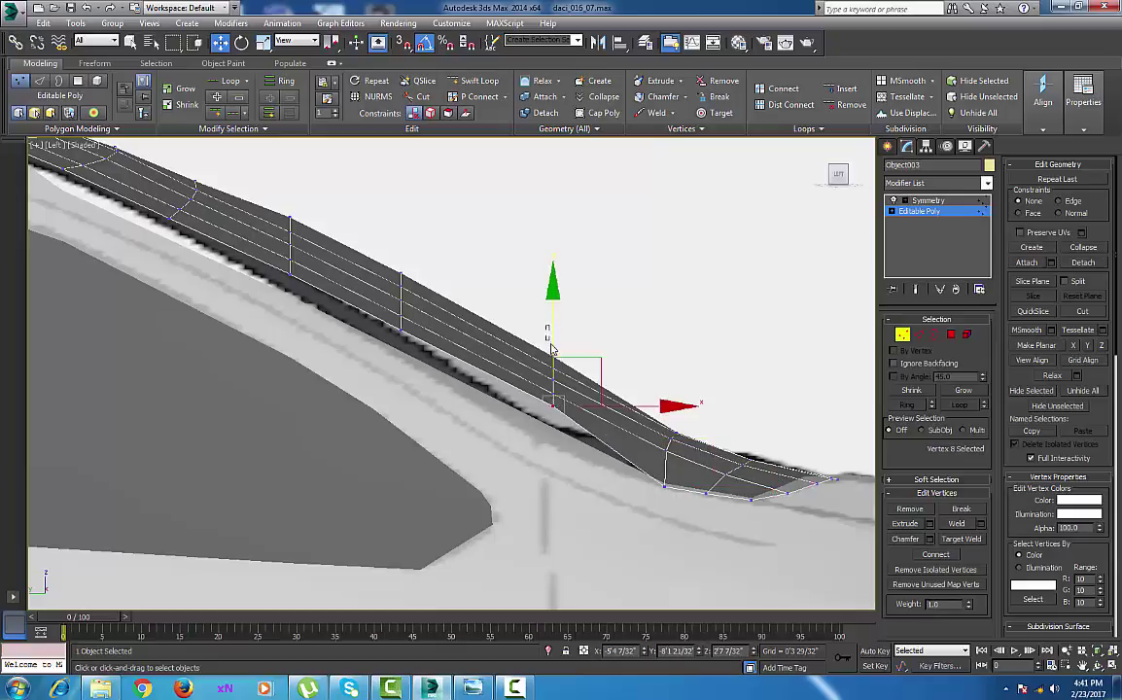
{"action": "left_click_drag", "start_coordinate": [554, 339], "coordinate": [557, 357]}
{"action": "middle_click_drag", "start_coordinate": [429, 359], "coordinate": [610, 406]}
{"action": "left_click", "coordinate": [583, 378]}
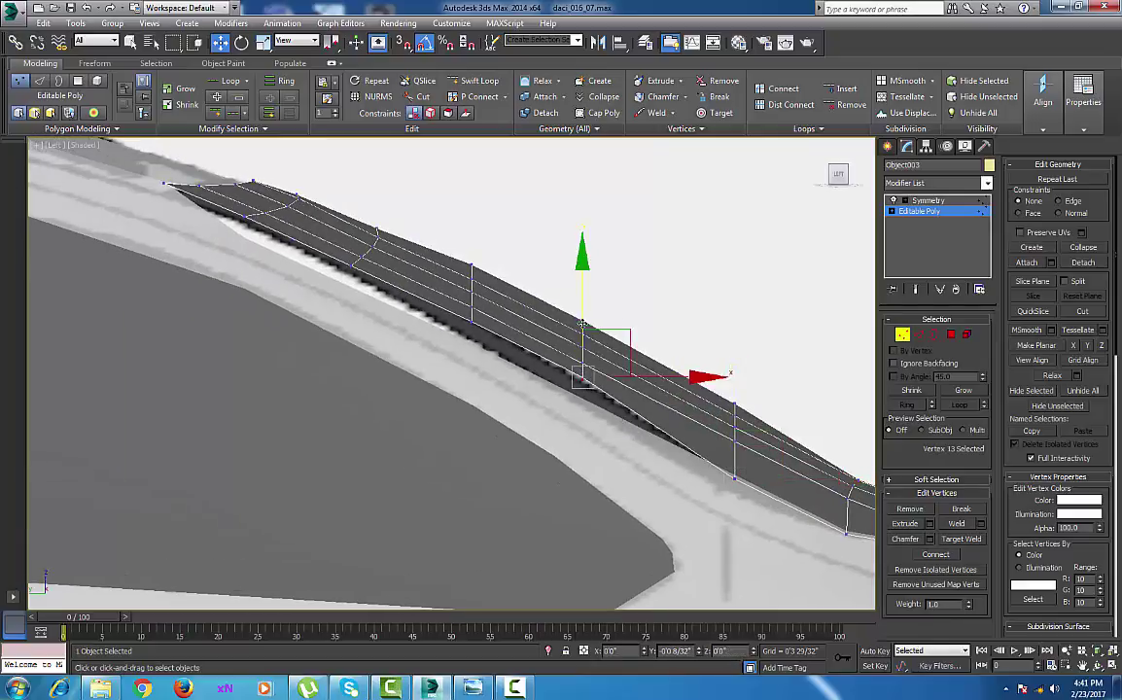
{"action": "left_click_drag", "start_coordinate": [582, 312], "coordinate": [582, 338]}
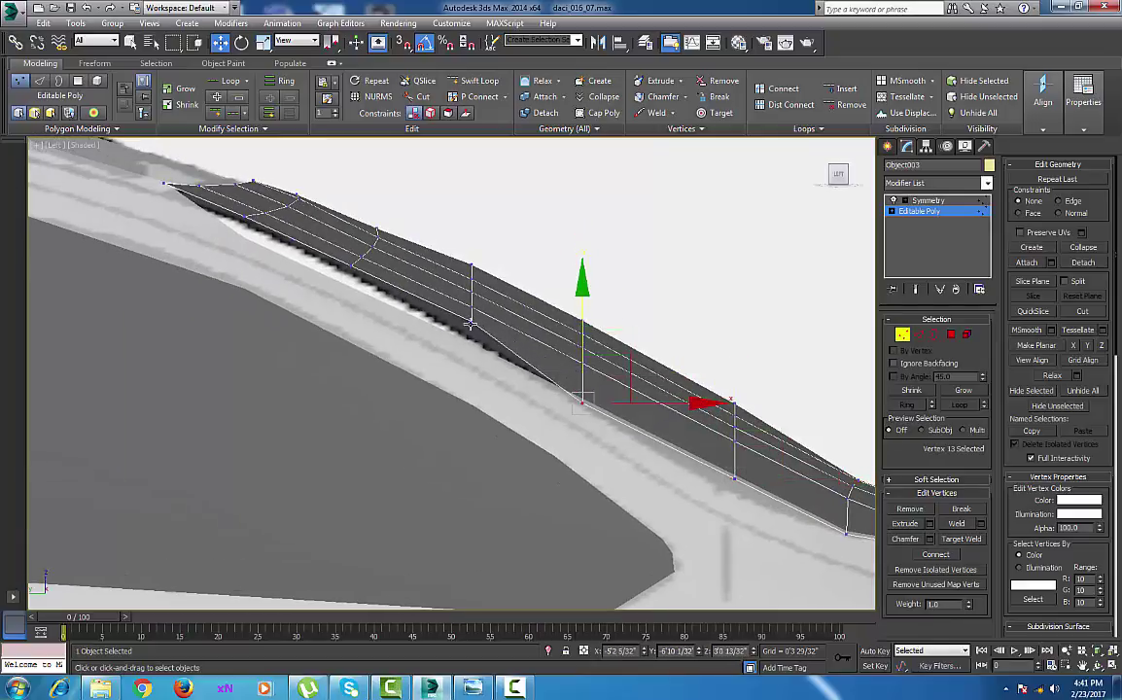
{"action": "left_click", "coordinate": [471, 322]}
{"action": "left_click_drag", "start_coordinate": [472, 226], "coordinate": [470, 250]}
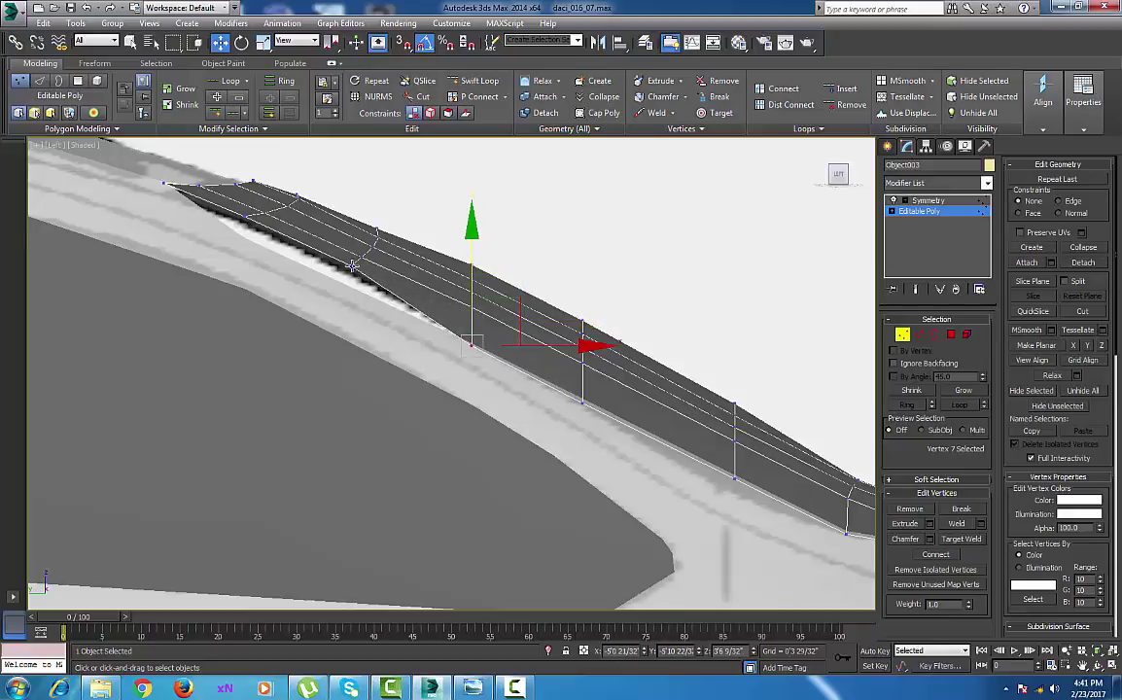
Fine-tune the height of the upper and middle outer border vertices so the windshield's side edge runs smoothly along the pillar
{"action": "left_click", "coordinate": [353, 265]}
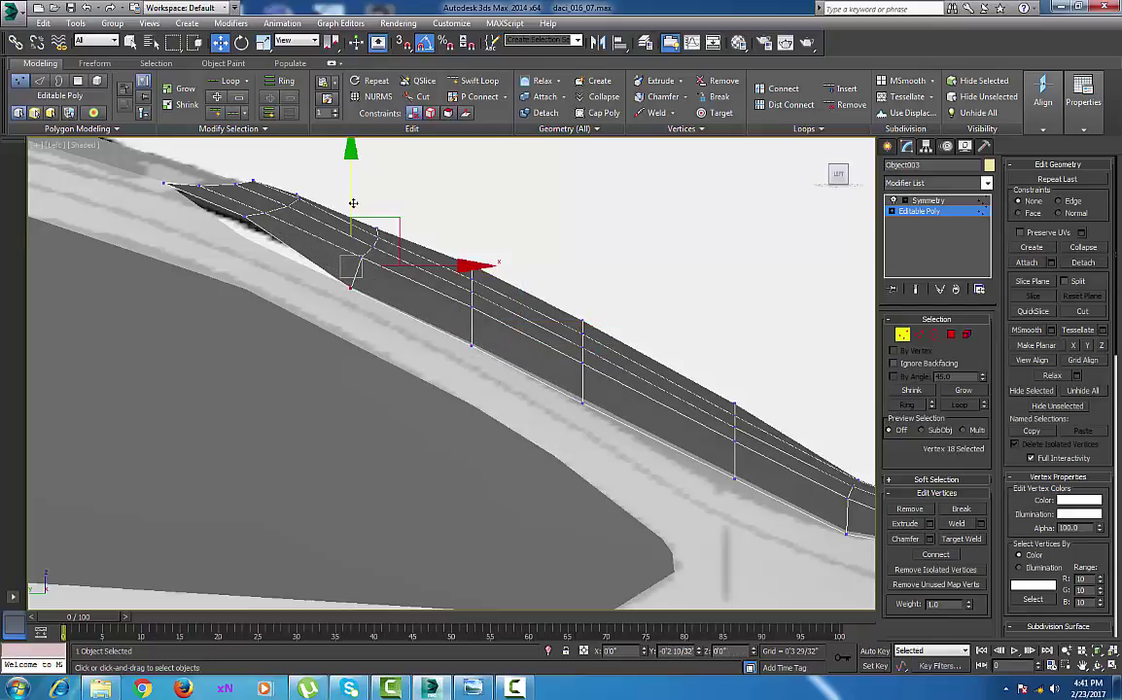
{"action": "left_click_drag", "start_coordinate": [353, 203], "coordinate": [361, 190]}
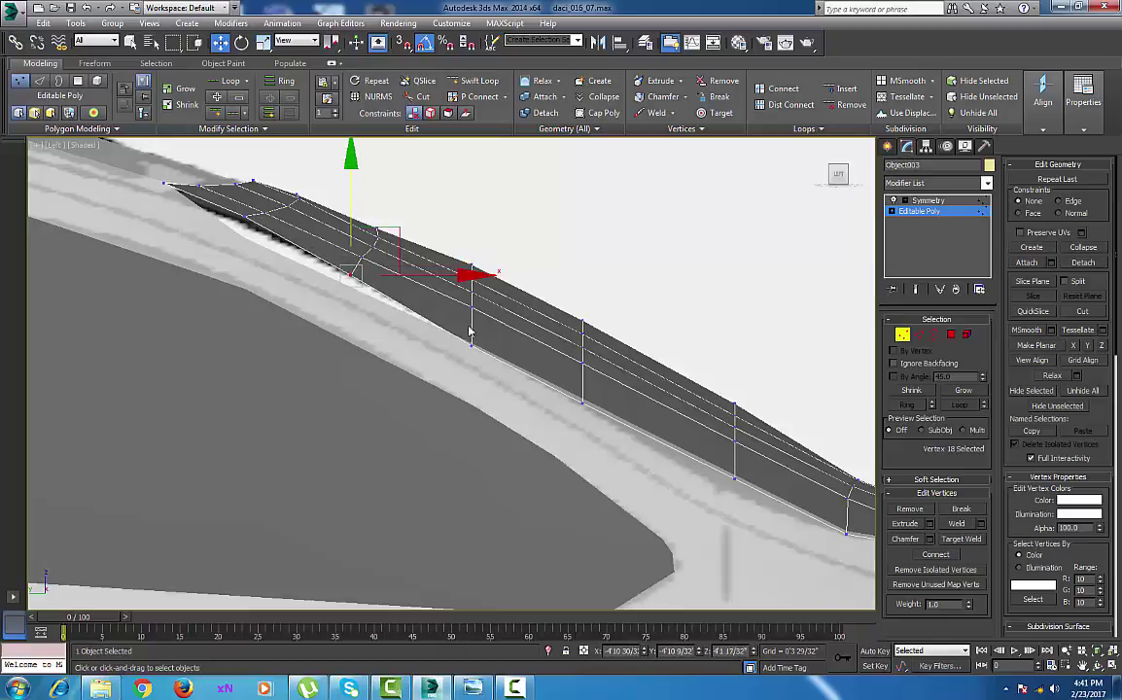
{"action": "left_click", "coordinate": [472, 343]}
{"action": "left_click", "coordinate": [476, 268]}
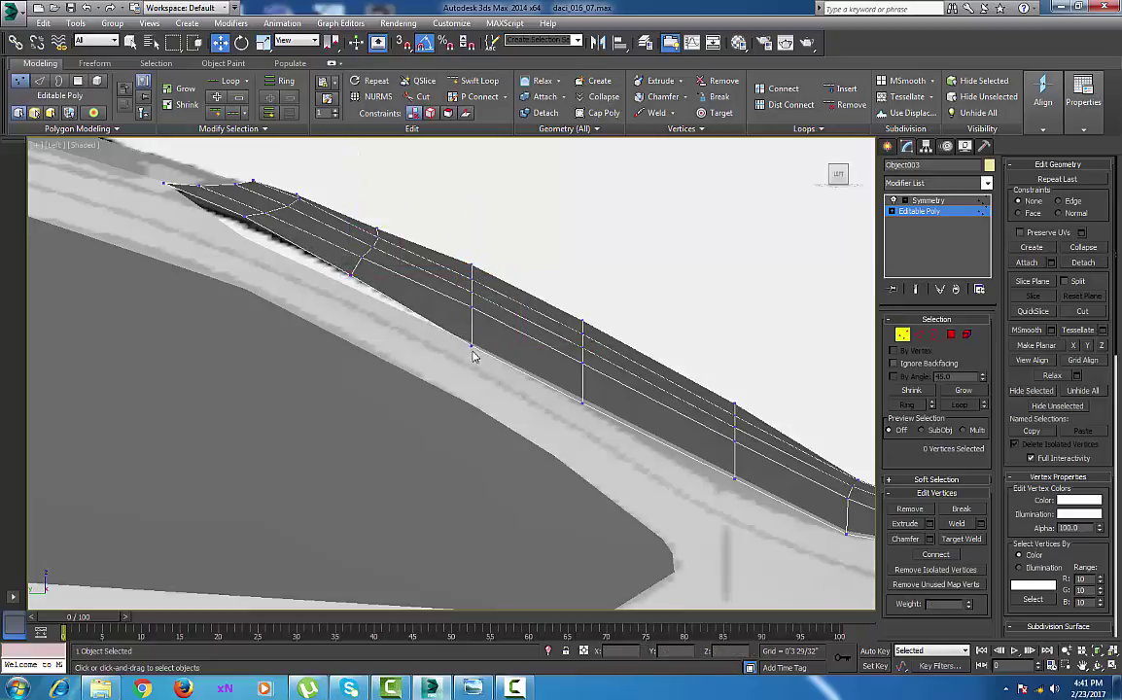
{"action": "left_click", "coordinate": [472, 344]}
{"action": "left_click_drag", "start_coordinate": [474, 290], "coordinate": [473, 283]}
{"action": "left_click", "coordinate": [581, 401]}
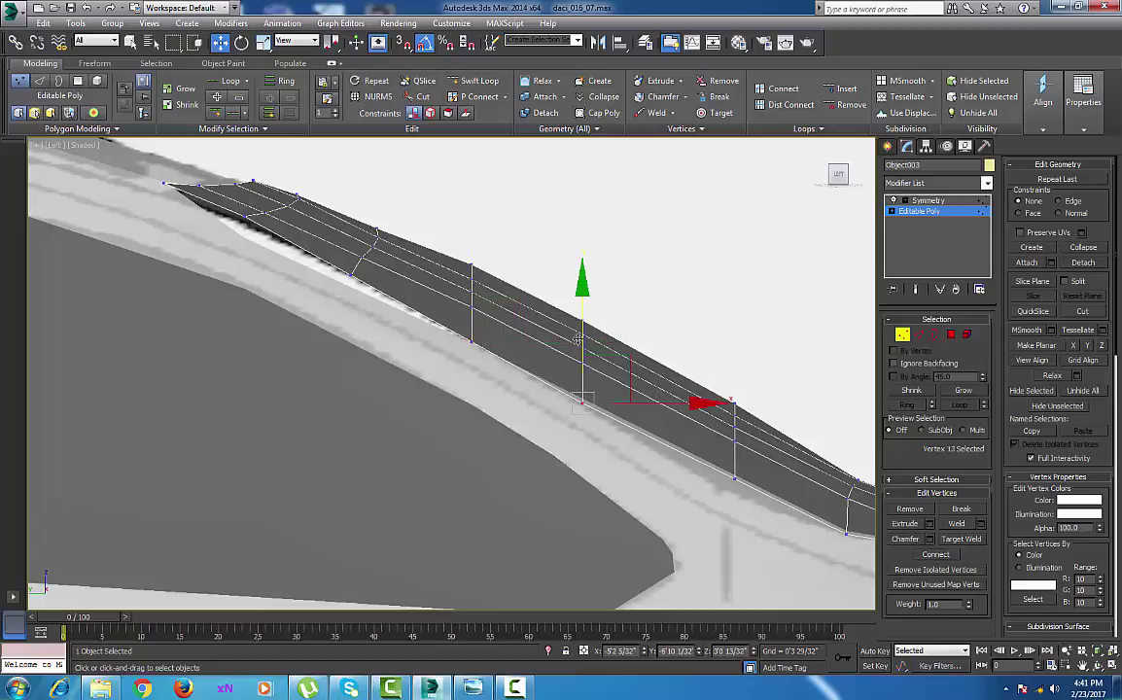
{"action": "left_click_drag", "start_coordinate": [578, 333], "coordinate": [582, 343]}
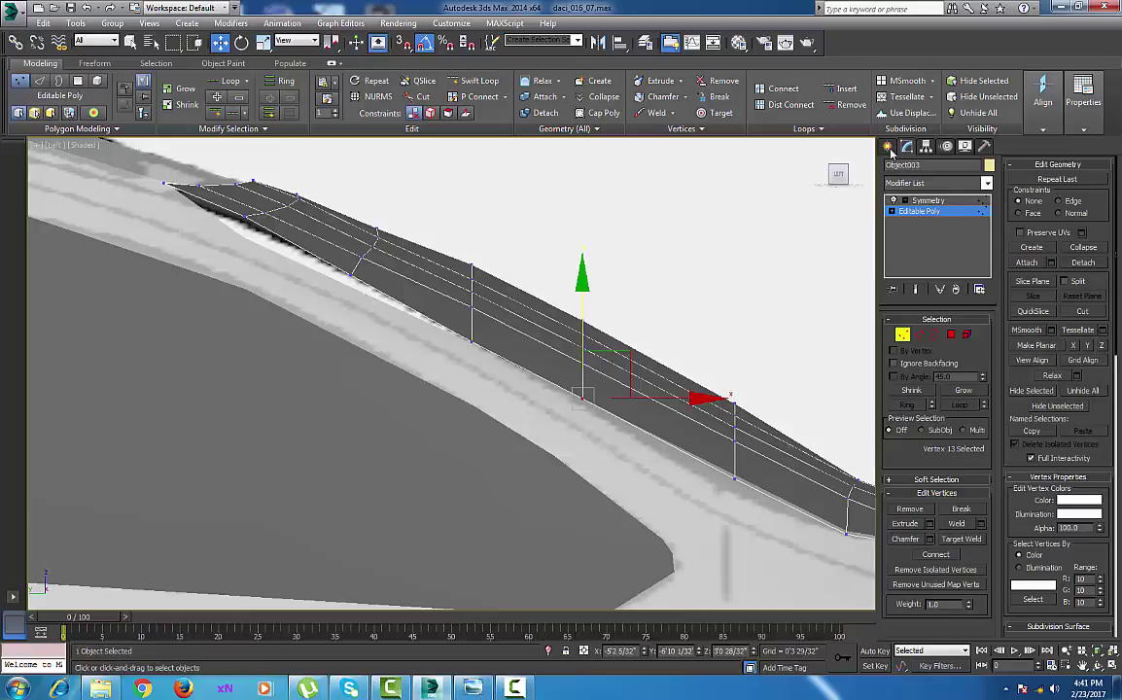
Select the car body and raise its upper windshield pillar vertices to close the gap to the windshield's side edge
{"action": "left_click", "coordinate": [886, 146]}
{"action": "left_click", "coordinate": [334, 297]}
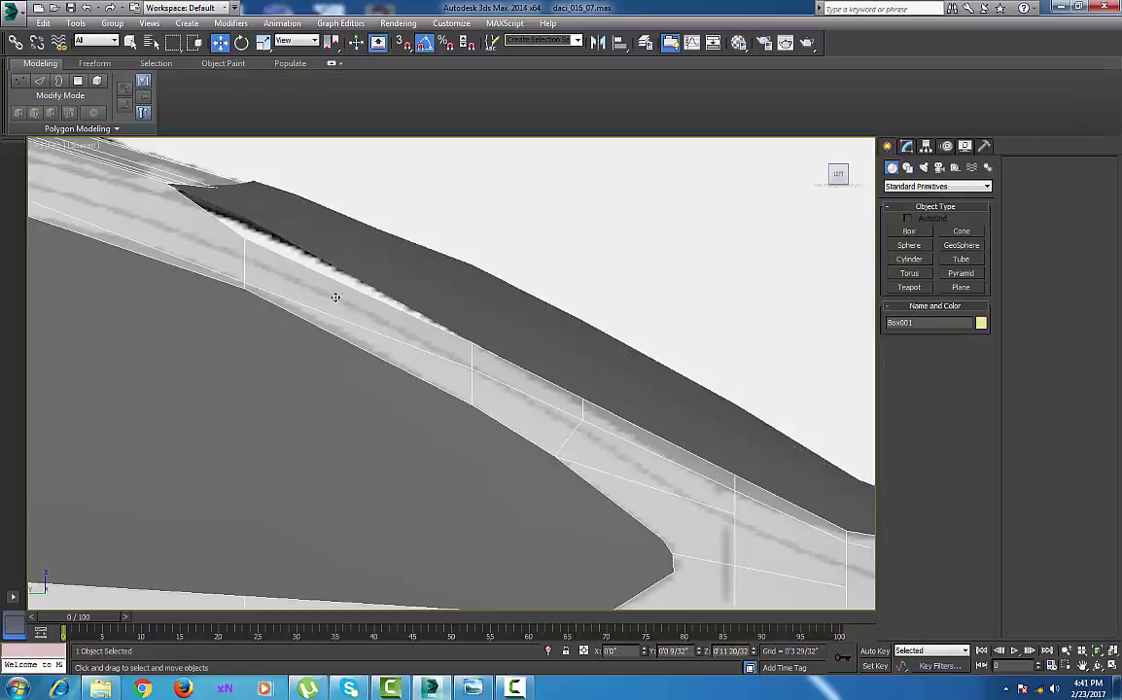
{"action": "left_click", "coordinate": [906, 146]}
{"action": "left_click", "coordinate": [919, 212]}
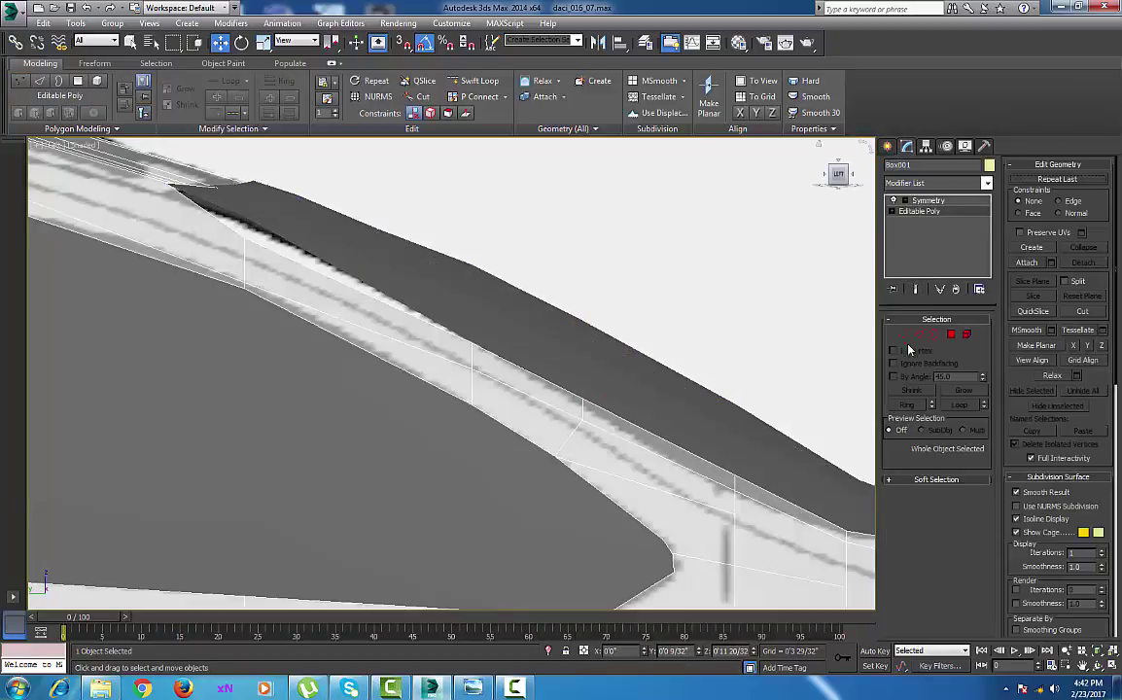
{"action": "left_click", "coordinate": [903, 336]}
{"action": "middle_click_drag", "start_coordinate": [634, 418], "coordinate": [730, 446]}
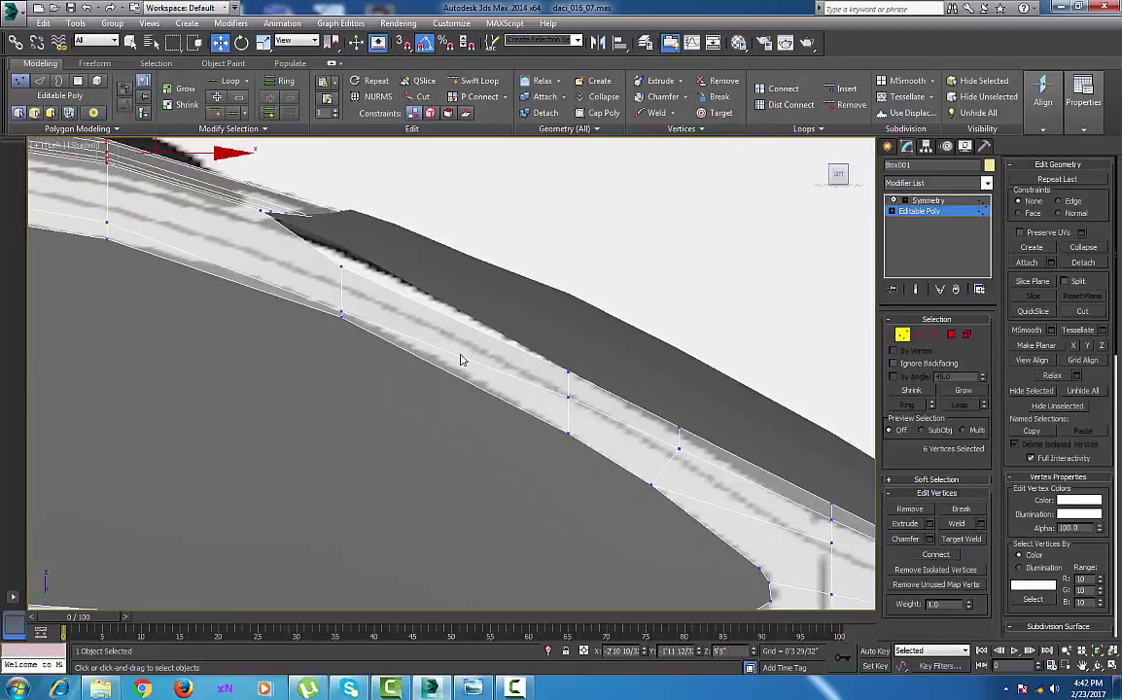
{"action": "left_click", "coordinate": [342, 266]}
{"action": "left_click_drag", "start_coordinate": [343, 204], "coordinate": [341, 183]}
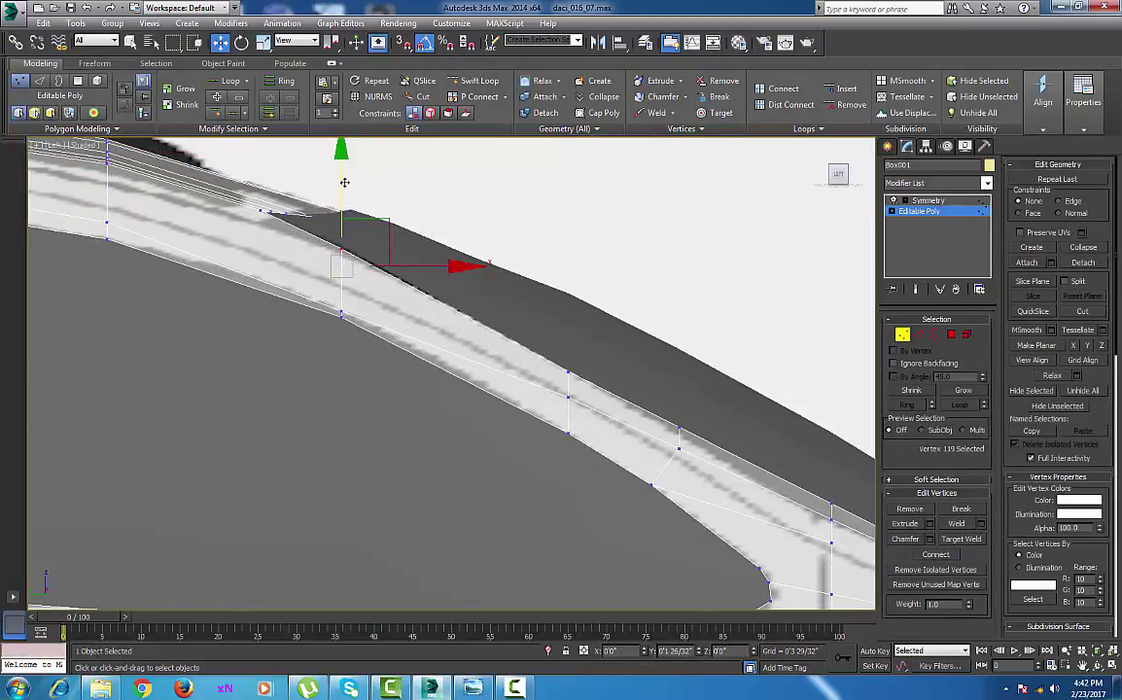
{"action": "left_click", "coordinate": [568, 373]}
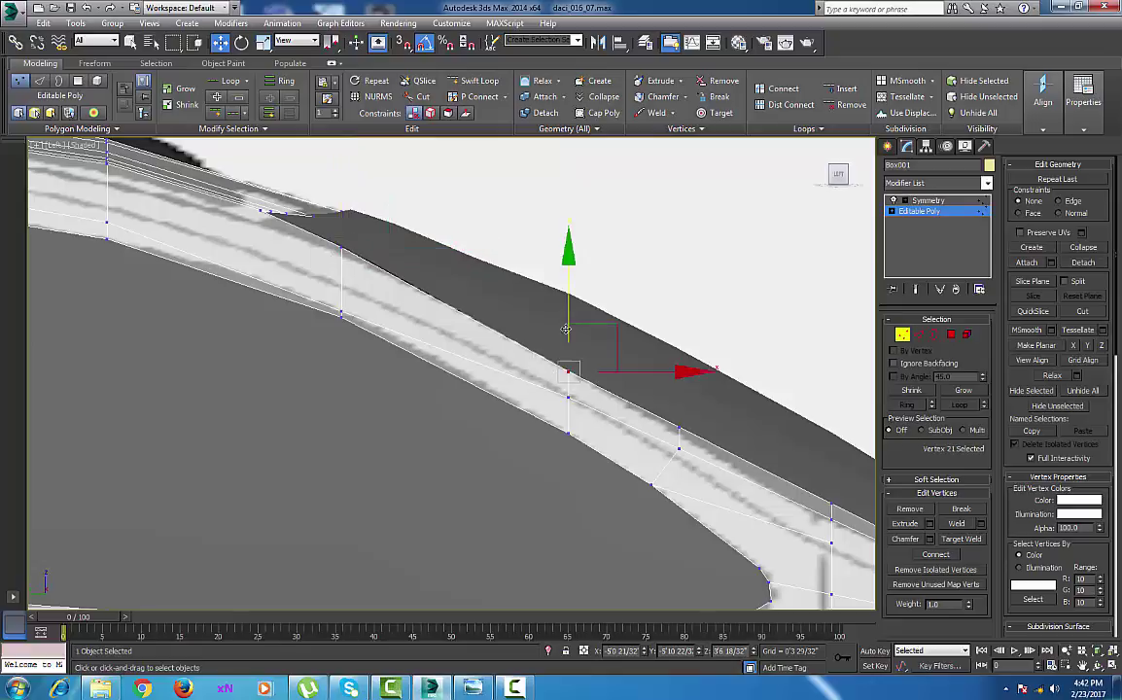
{"action": "left_click_drag", "start_coordinate": [569, 304], "coordinate": [569, 302]}
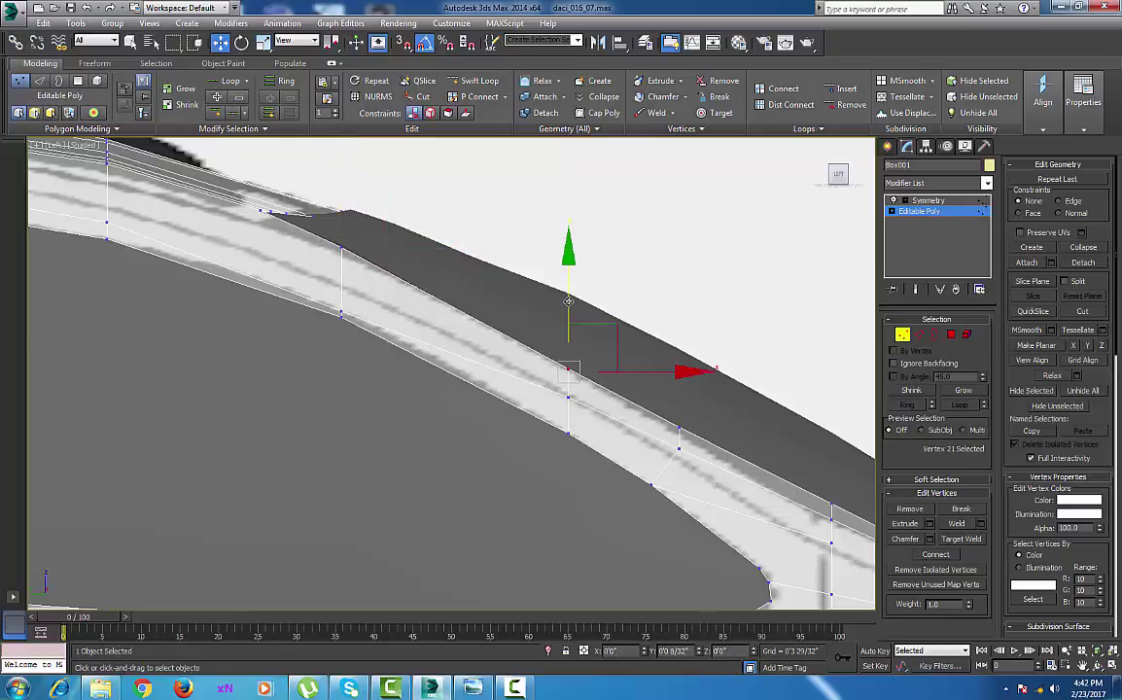
{"action": "mouse_move", "coordinate": [603, 418]}
{"action": "middle_mouse_down"}
{"action": "mouse_move", "coordinate": [586, 423]}
{"action": "mouse_move", "coordinate": [600, 428]}
{"action": "middle_mouse_up"}
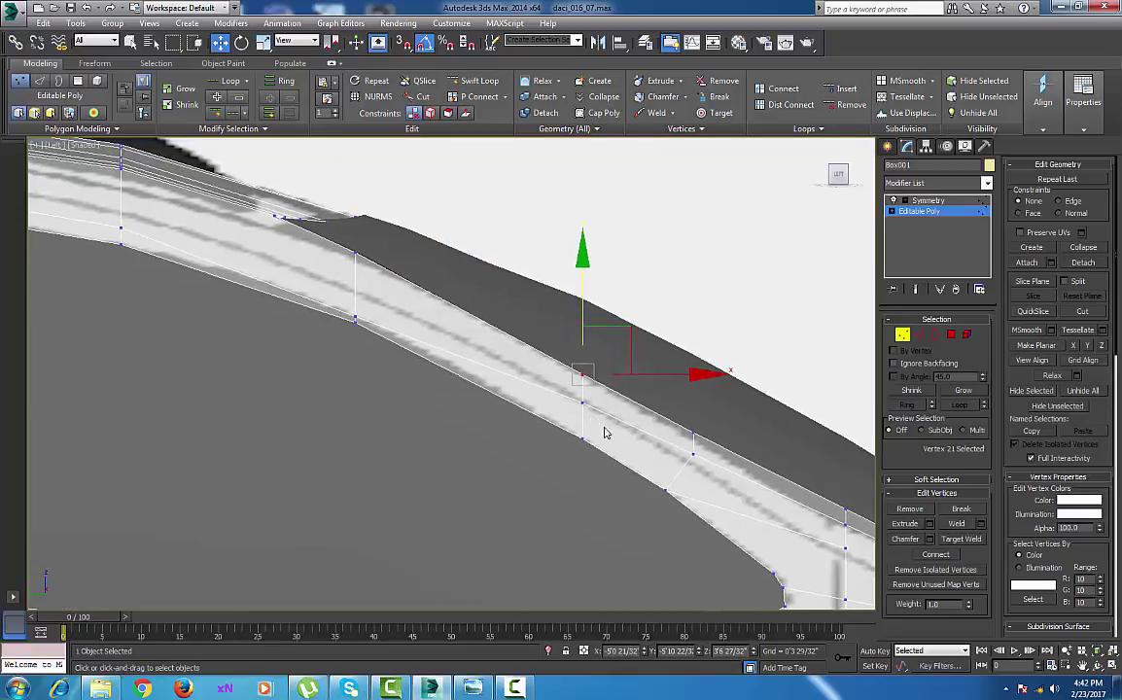
Raise the car body's vertices where the rear pillar meets the roof, behind the rear side window, to smooth the edge line
{"action": "scroll", "coordinate": [604, 434], "scroll_direction": "down", "scroll_amount": 2}
{"action": "middle_click_drag", "start_coordinate": [724, 484], "coordinate": [676, 491]}
{"action": "middle_click_drag", "start_coordinate": [484, 456], "coordinate": [757, 513]}
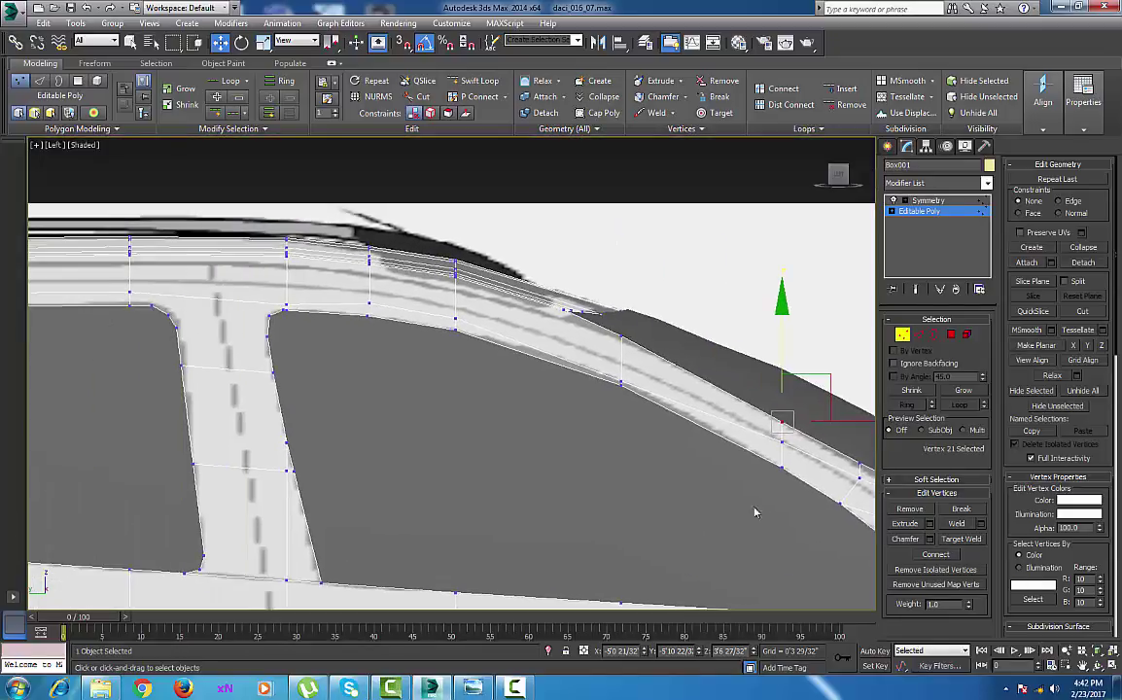
{"action": "scroll", "coordinate": [756, 514], "scroll_direction": "down", "scroll_amount": 1}
{"action": "scroll", "coordinate": [551, 447], "scroll_direction": "up", "scroll_amount": 2}
{"action": "middle_click_drag", "start_coordinate": [606, 469], "coordinate": [665, 525]}
{"action": "middle_click_drag", "start_coordinate": [469, 349], "coordinate": [749, 354]}
{"action": "scroll", "coordinate": [739, 388], "scroll_direction": "down", "scroll_amount": 2}
{"action": "middle_click_drag", "start_coordinate": [381, 425], "coordinate": [636, 418]}
{"action": "middle_click_drag", "start_coordinate": [500, 424], "coordinate": [575, 421]}
{"action": "scroll", "coordinate": [347, 424], "scroll_direction": "up", "scroll_amount": 2}
{"action": "middle_click_drag", "start_coordinate": [347, 423], "coordinate": [390, 426]}
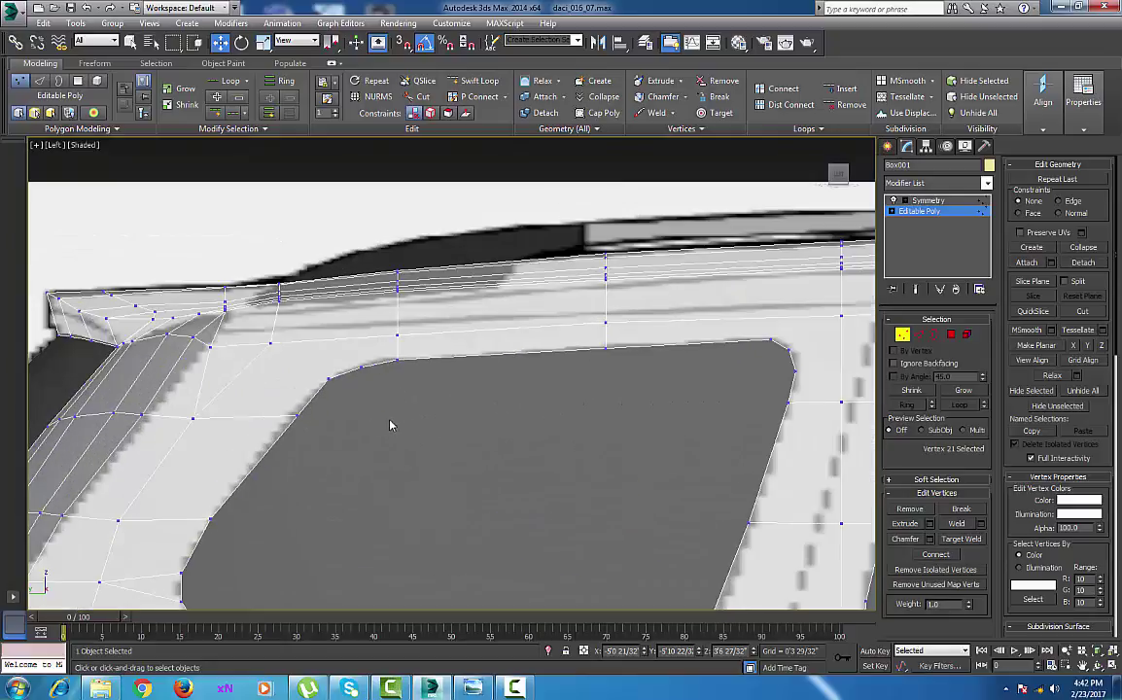
{"action": "middle_click_drag", "start_coordinate": [316, 391], "coordinate": [564, 415]}
{"action": "left_click", "coordinate": [457, 371]}
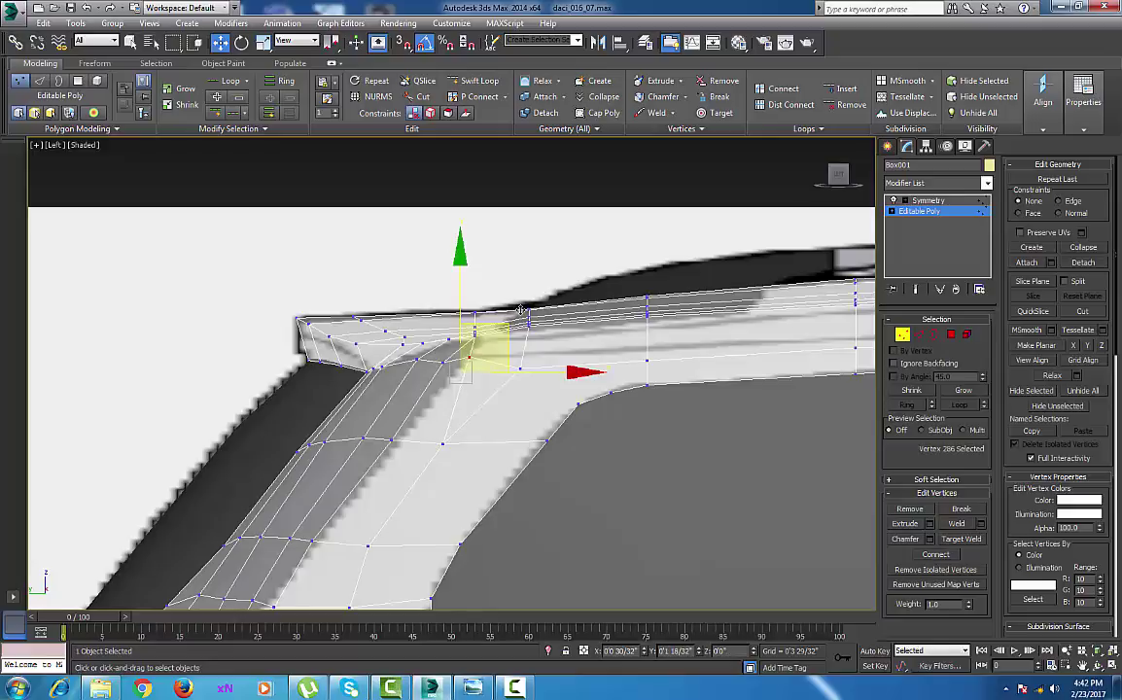
{"action": "left_click", "coordinate": [440, 311]}
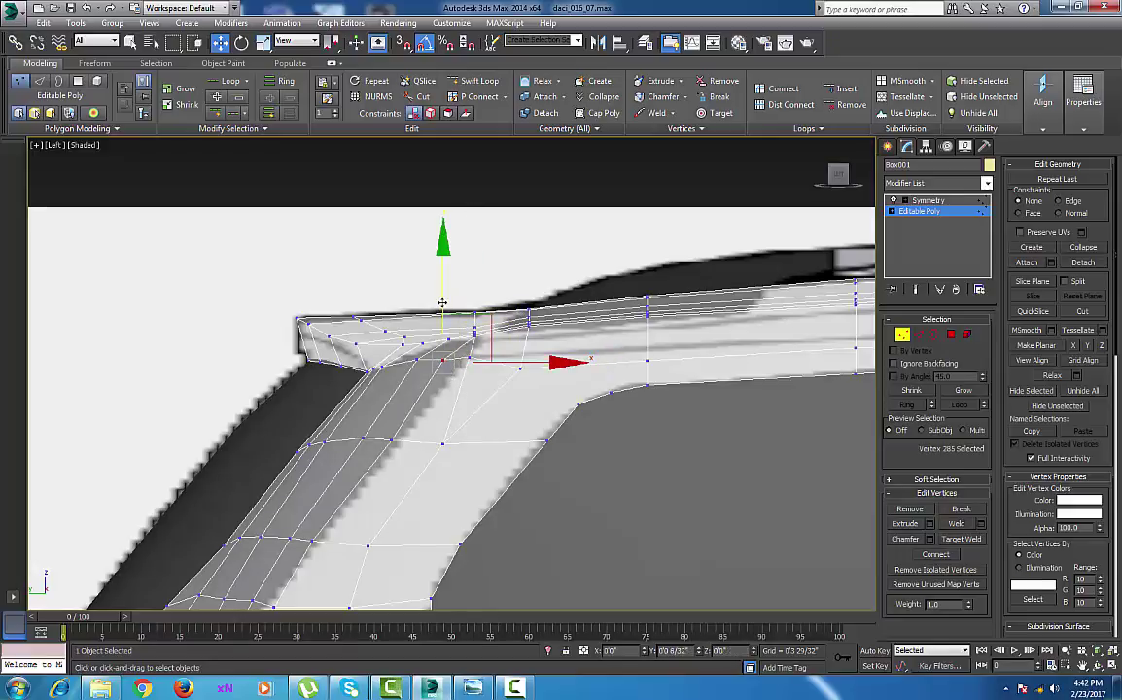
{"action": "left_click_drag", "start_coordinate": [442, 310], "coordinate": [442, 304]}
{"action": "left_click", "coordinate": [520, 357]}
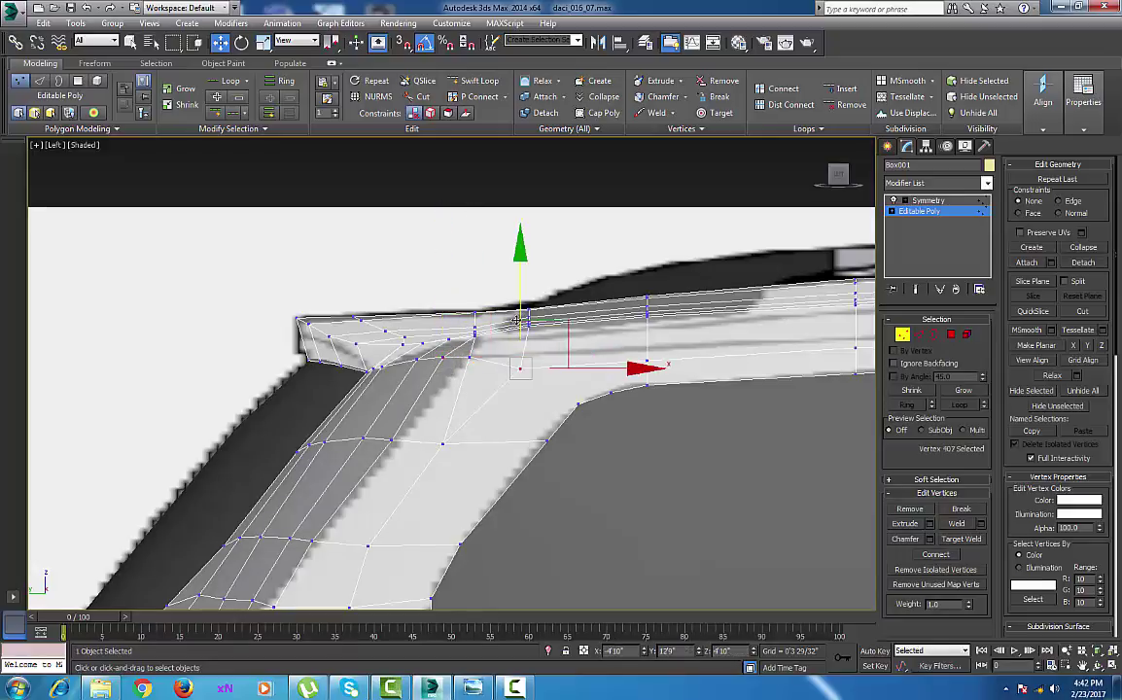
Raise the car body's row of vertices between the side windows and the roof edge, working forward past the door pillar
{"action": "left_click", "coordinate": [645, 360]}
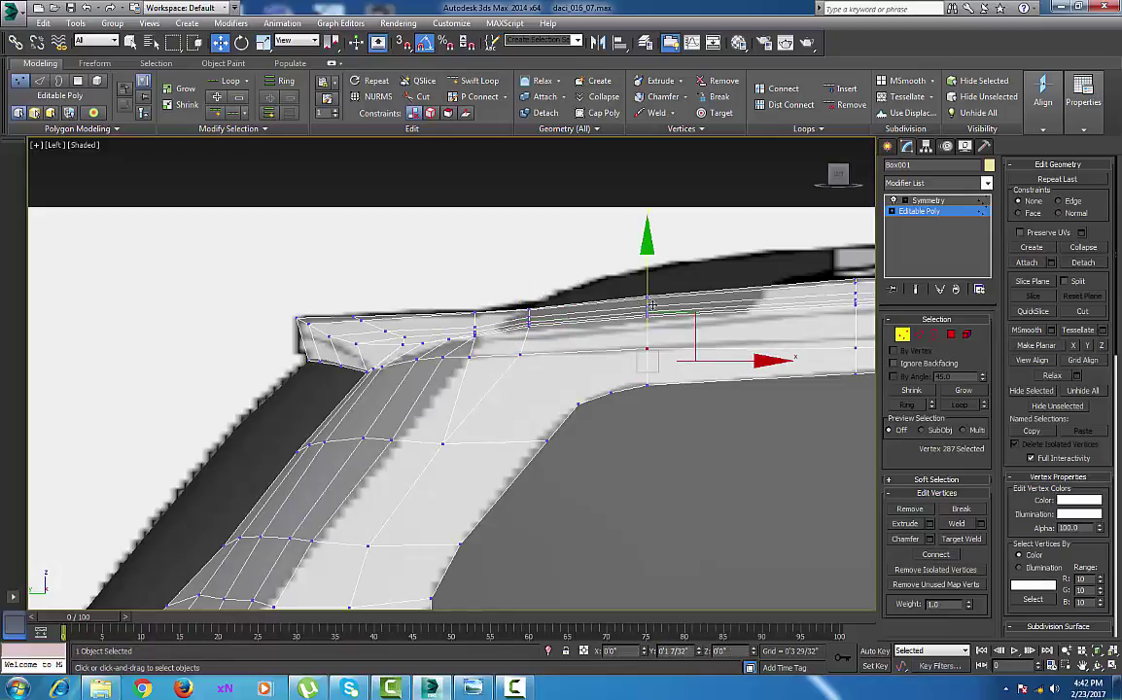
{"action": "left_click_drag", "start_coordinate": [651, 317], "coordinate": [651, 304]}
{"action": "middle_click_drag", "start_coordinate": [574, 448], "coordinate": [265, 481]}
{"action": "left_click", "coordinate": [545, 384]}
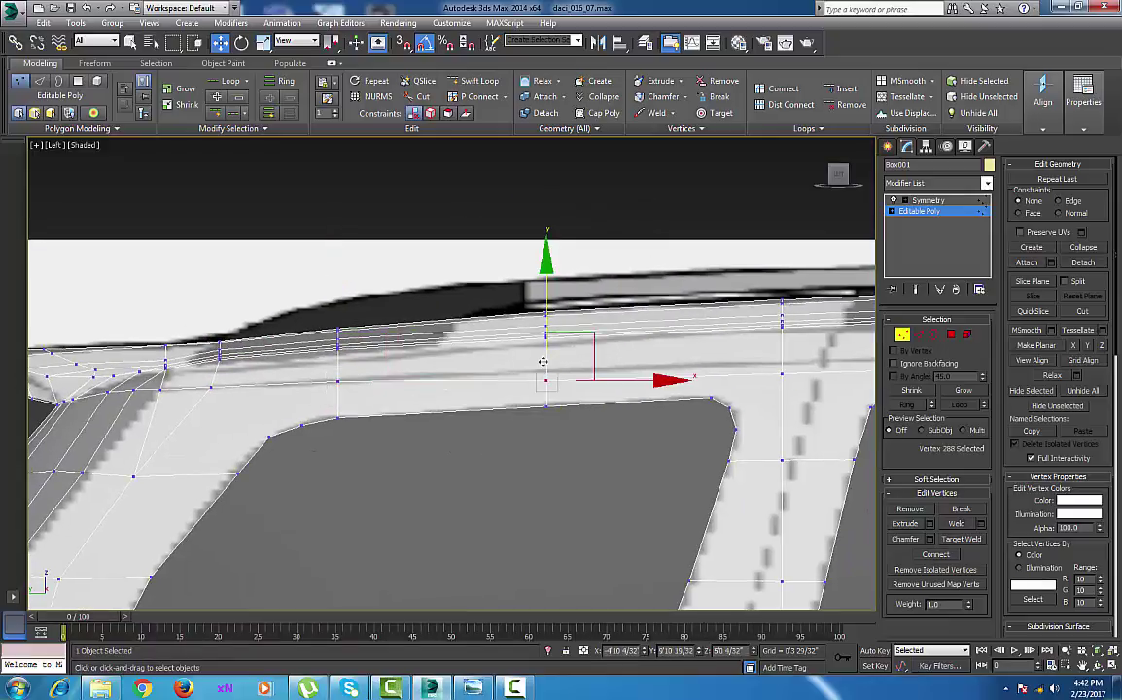
{"action": "left_click_drag", "start_coordinate": [545, 325], "coordinate": [545, 317]}
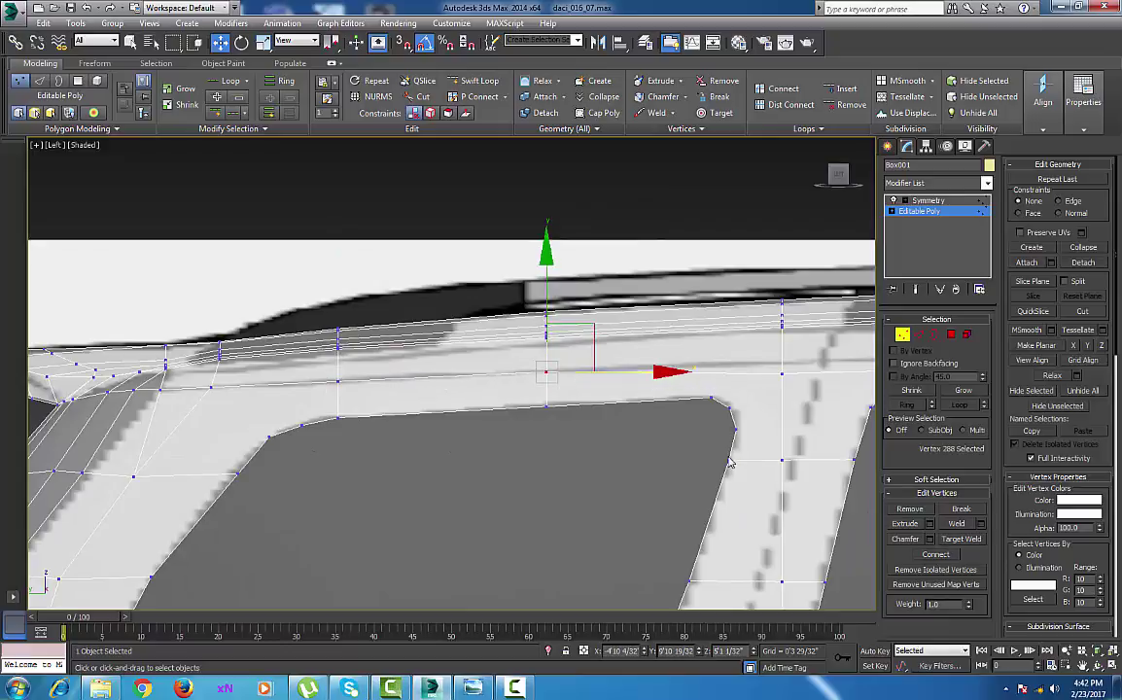
{"action": "left_click", "coordinate": [782, 371]}
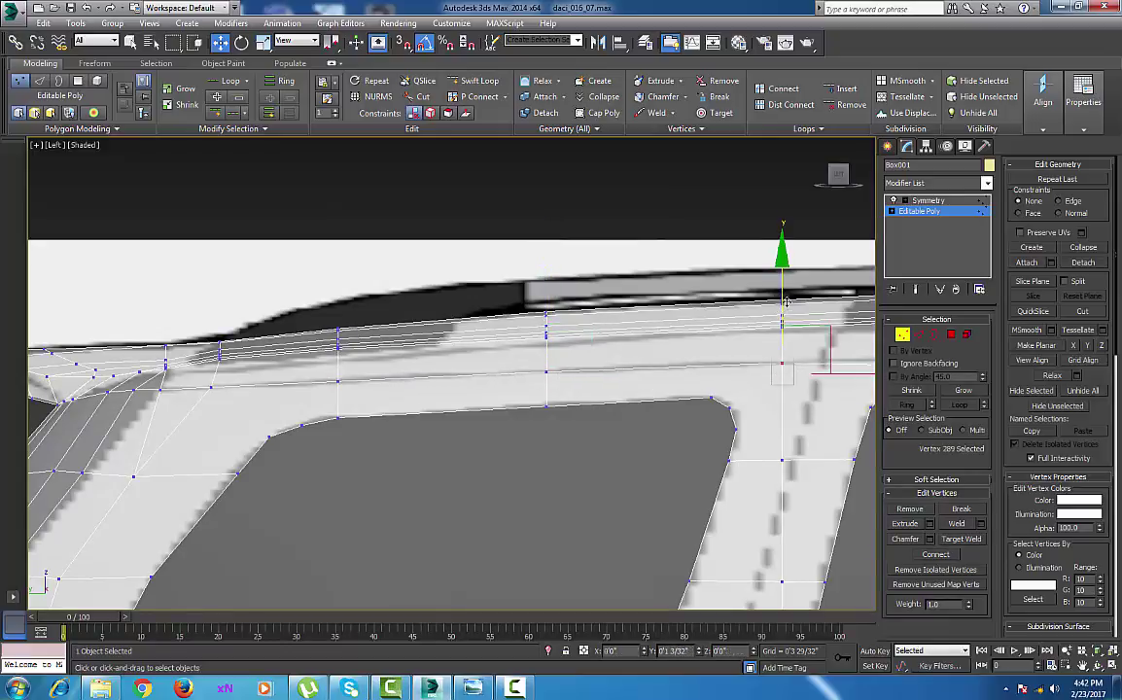
{"action": "left_click_drag", "start_coordinate": [782, 309], "coordinate": [783, 298]}
{"action": "middle_click_drag", "start_coordinate": [869, 398], "coordinate": [585, 414]}
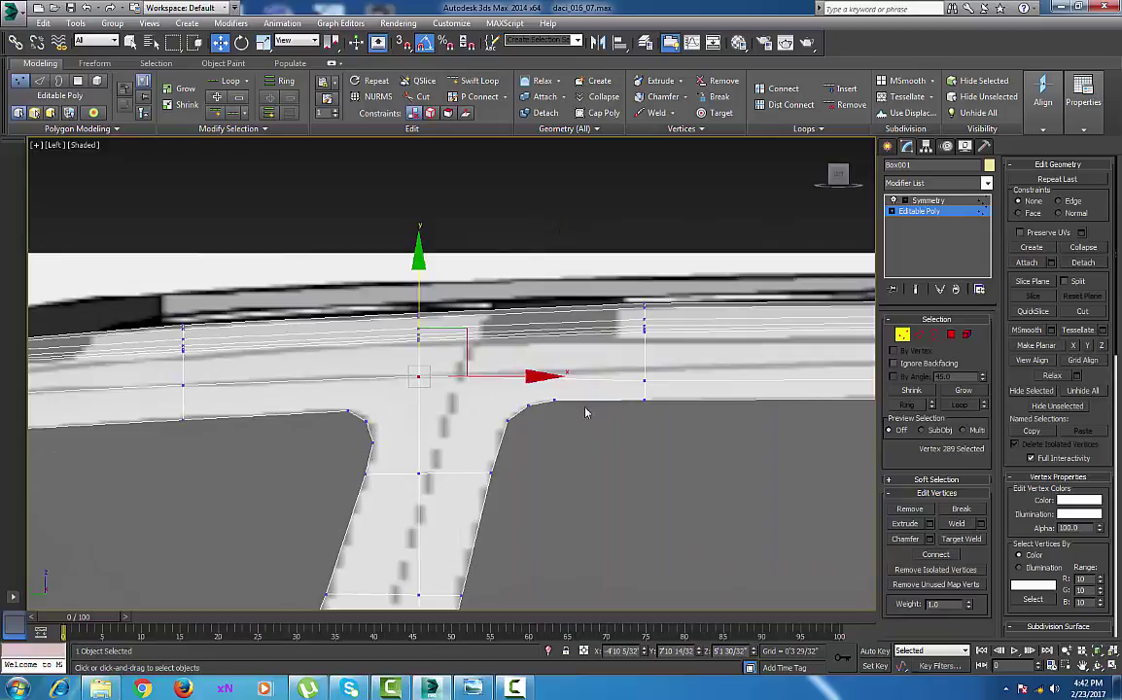
{"action": "left_click", "coordinate": [641, 380]}
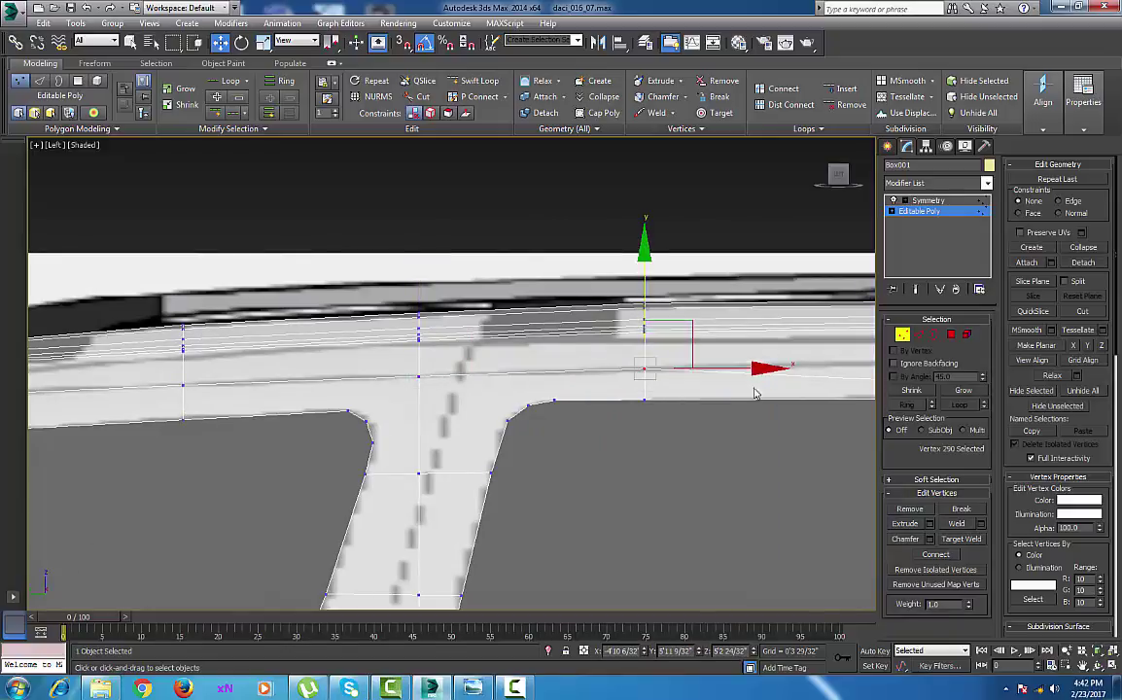
Raise the car body's middle-row vertices above the rear door window, continuing forward to the central door pillar
{"action": "middle_click_drag", "start_coordinate": [864, 427], "coordinate": [588, 426]}
{"action": "left_click", "coordinate": [599, 387]}
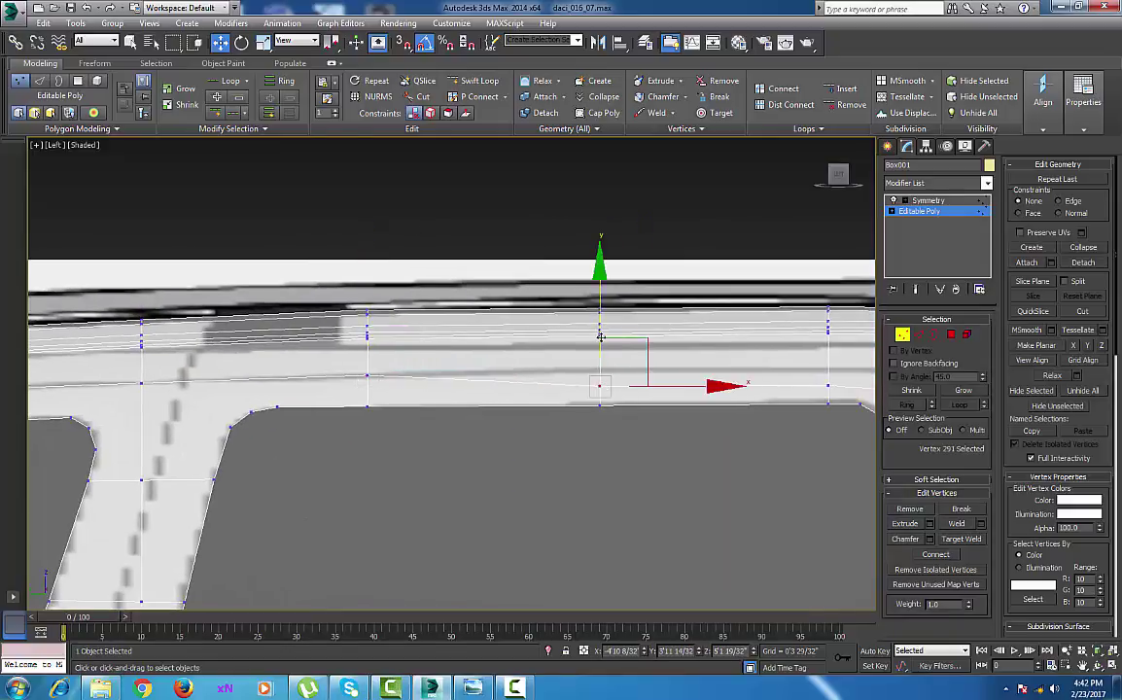
{"action": "middle_click_drag", "start_coordinate": [648, 460], "coordinate": [303, 432]}
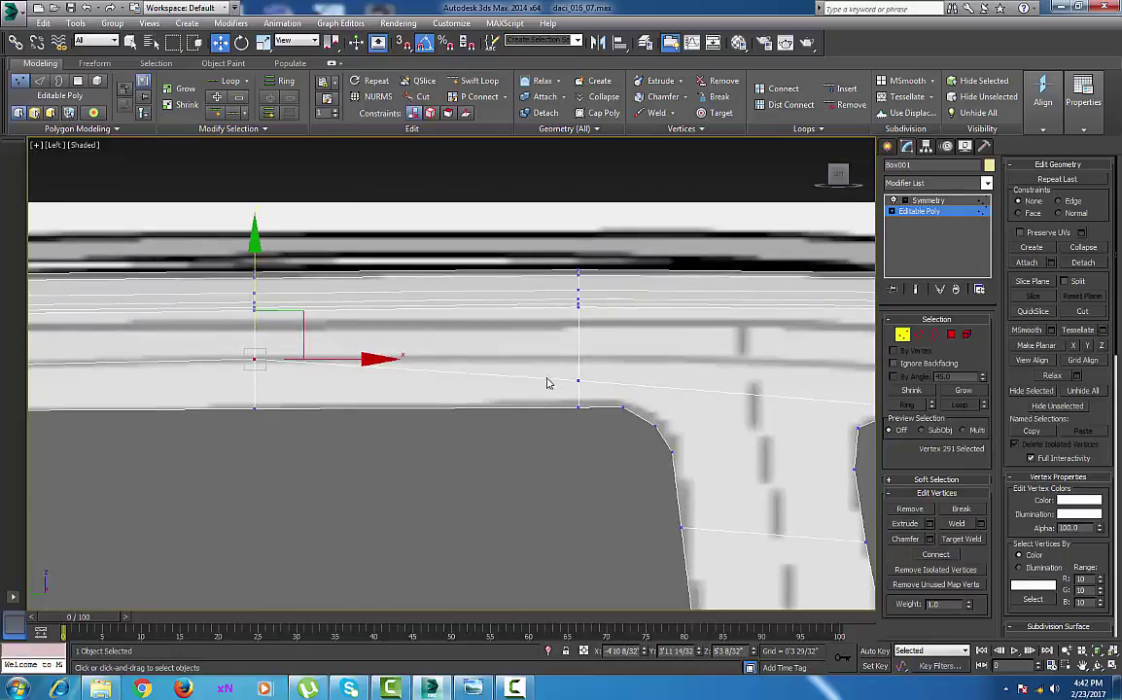
{"action": "left_click", "coordinate": [577, 359]}
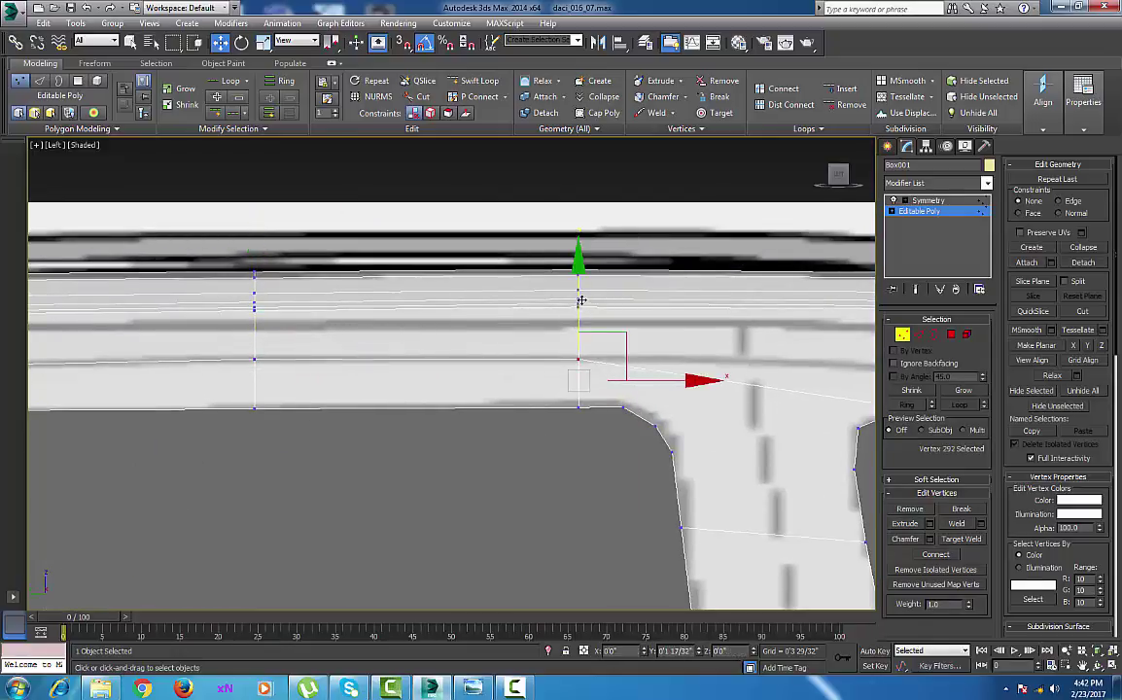
{"action": "middle_click_drag", "start_coordinate": [811, 433], "coordinate": [512, 458]}
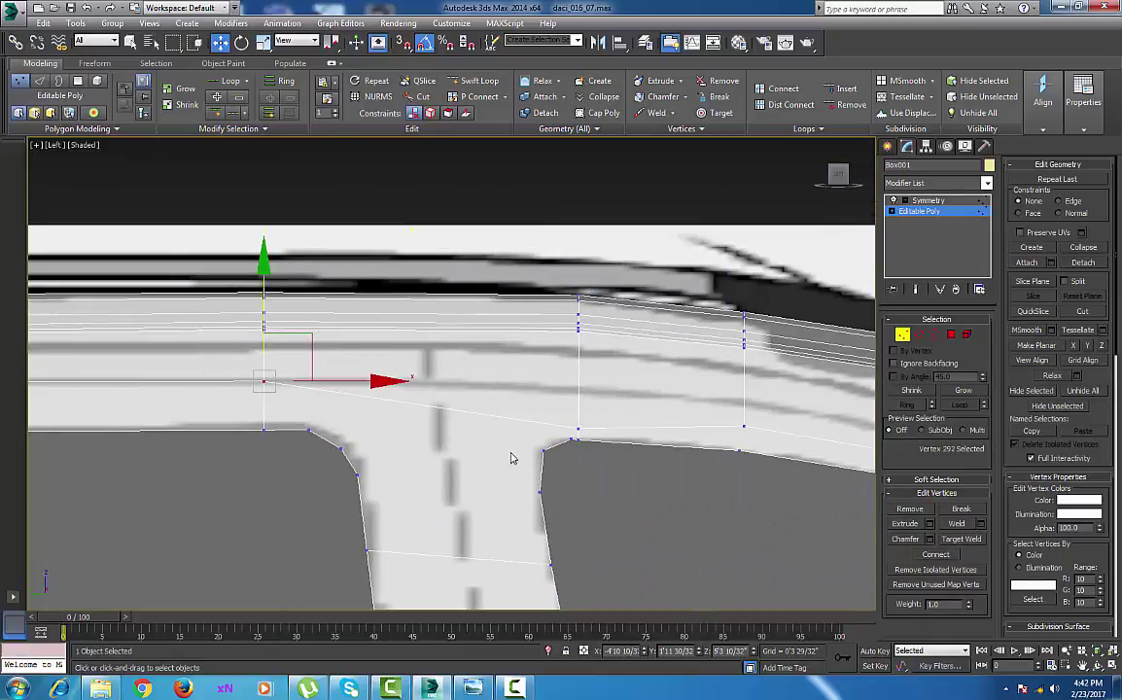
Raise the body's middle-row vertices above the front door window and onto the upper windshield pillar to follow the blueprint line
{"action": "left_click", "coordinate": [578, 429]}
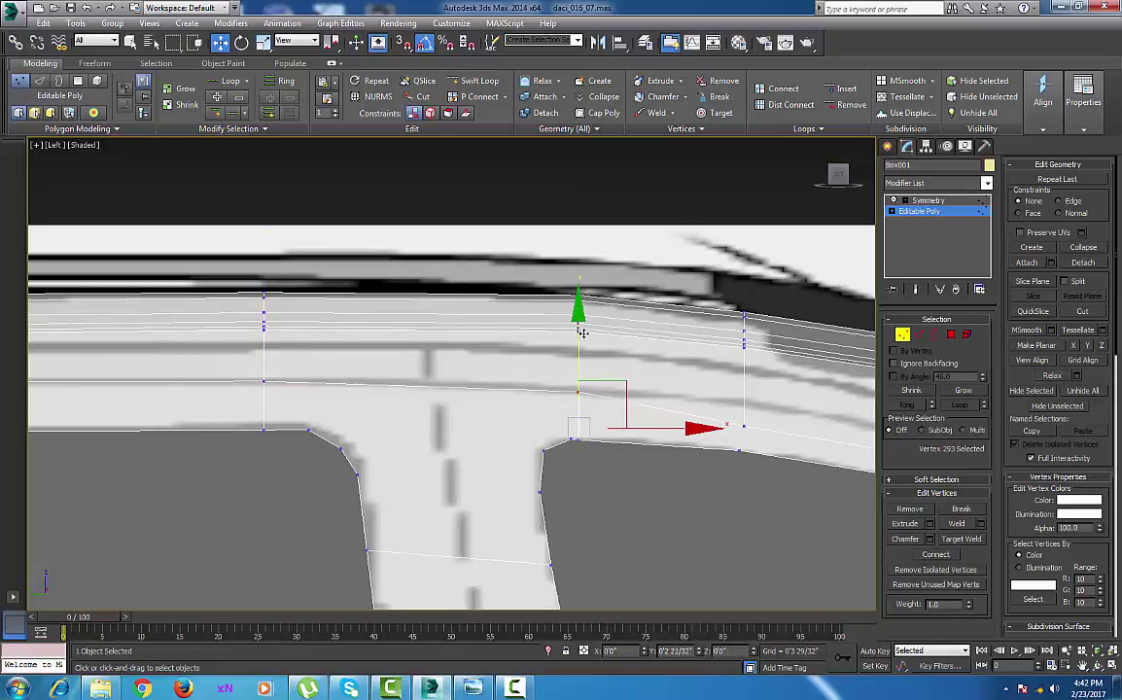
{"action": "left_click_drag", "start_coordinate": [582, 332], "coordinate": [582, 330]}
{"action": "left_click", "coordinate": [743, 426]}
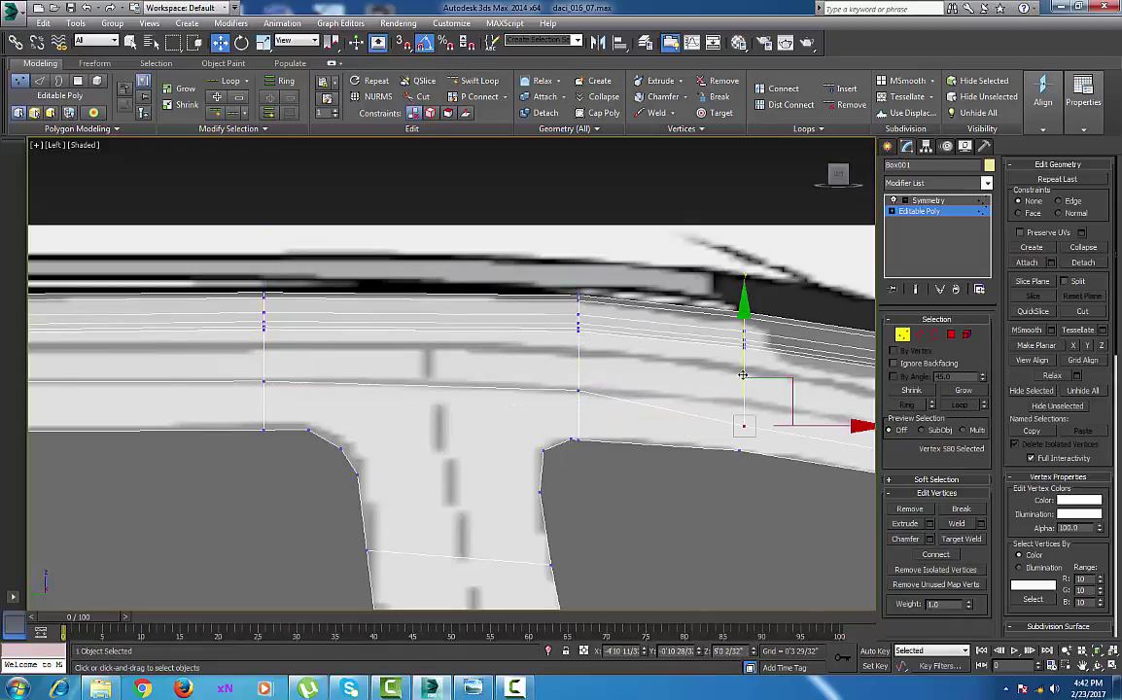
{"action": "left_click_drag", "start_coordinate": [745, 382], "coordinate": [747, 359]}
{"action": "middle_click_drag", "start_coordinate": [581, 476], "coordinate": [268, 491]}
{"action": "left_click", "coordinate": [603, 473]}
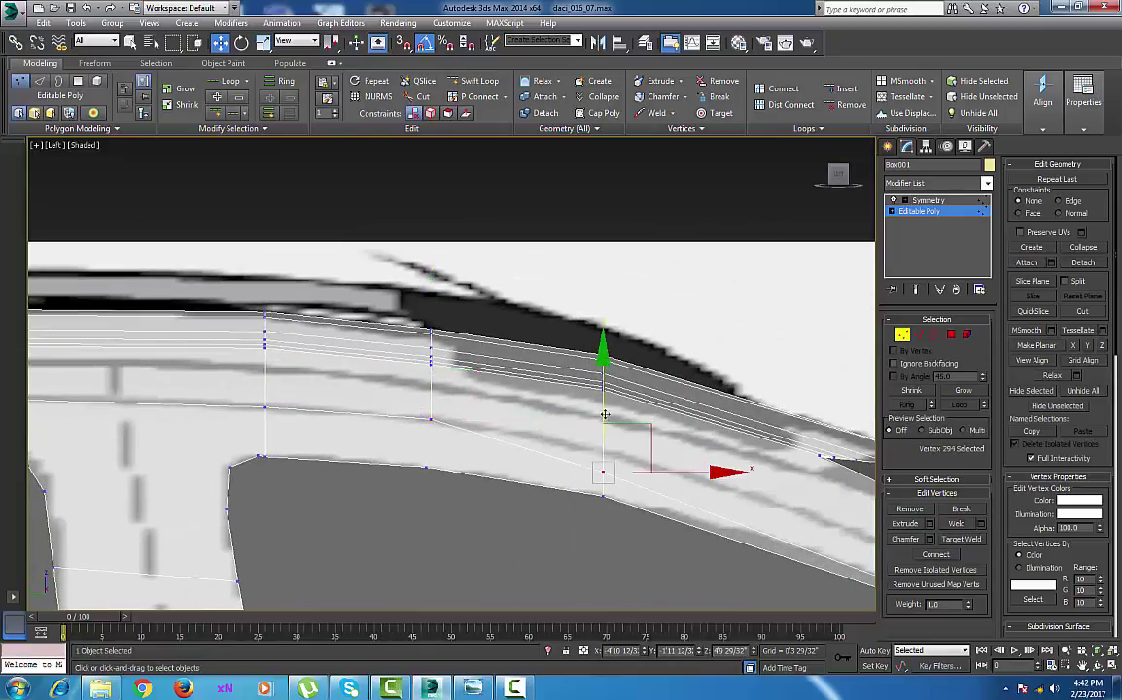
{"action": "left_click_drag", "start_coordinate": [605, 415], "coordinate": [605, 396]}
{"action": "middle_click_drag", "start_coordinate": [674, 530], "coordinate": [438, 463]}
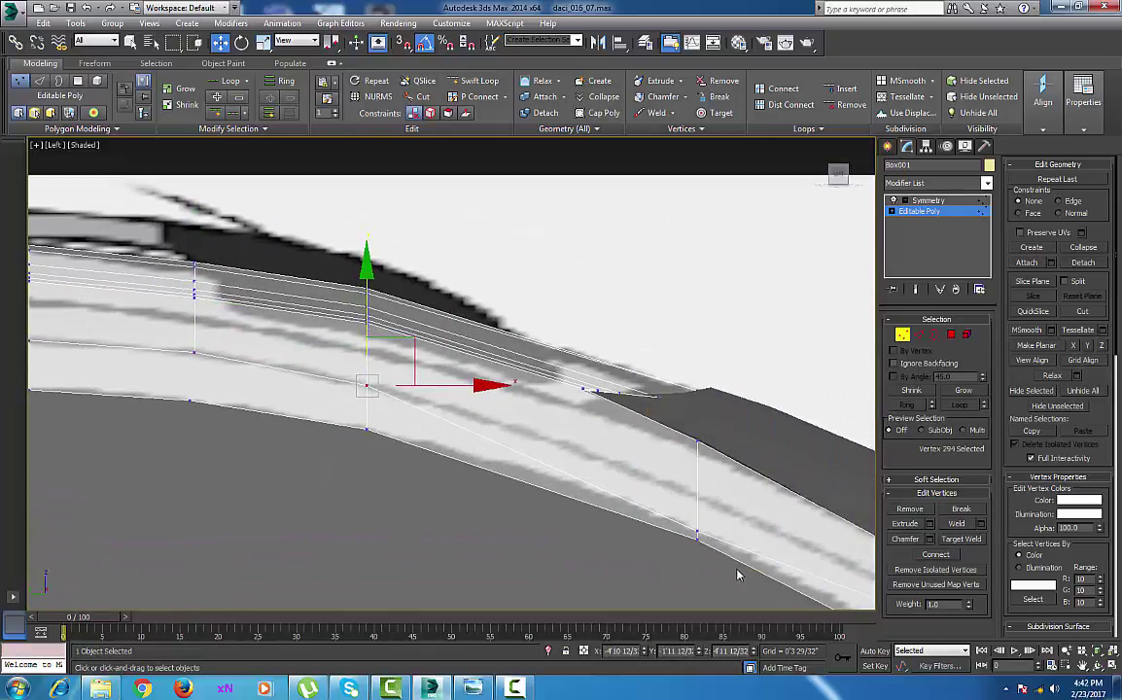
{"action": "left_click", "coordinate": [698, 534]}
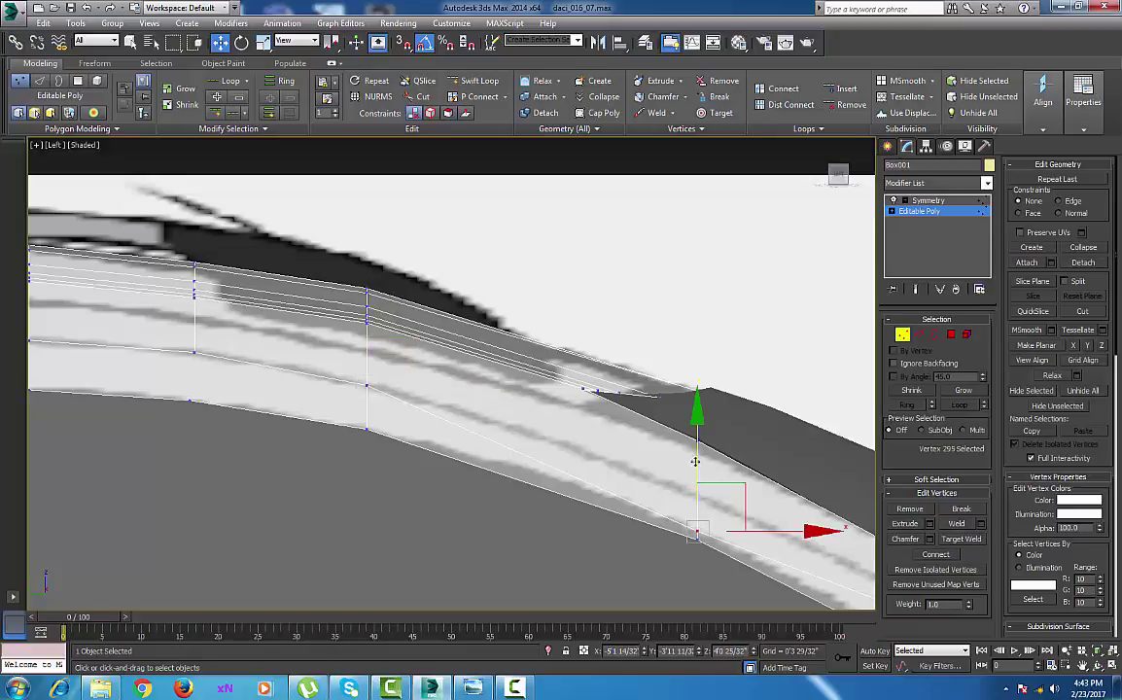
{"action": "middle_click_drag", "start_coordinate": [797, 593], "coordinate": [655, 511]}
Remove the slanted body edge running from the front door window's border toward the base of the windshield pillar
{"action": "scroll", "coordinate": [636, 497], "scroll_direction": "down", "scroll_amount": 3}
{"action": "scroll", "coordinate": [818, 563], "scroll_direction": "up", "scroll_amount": 2}
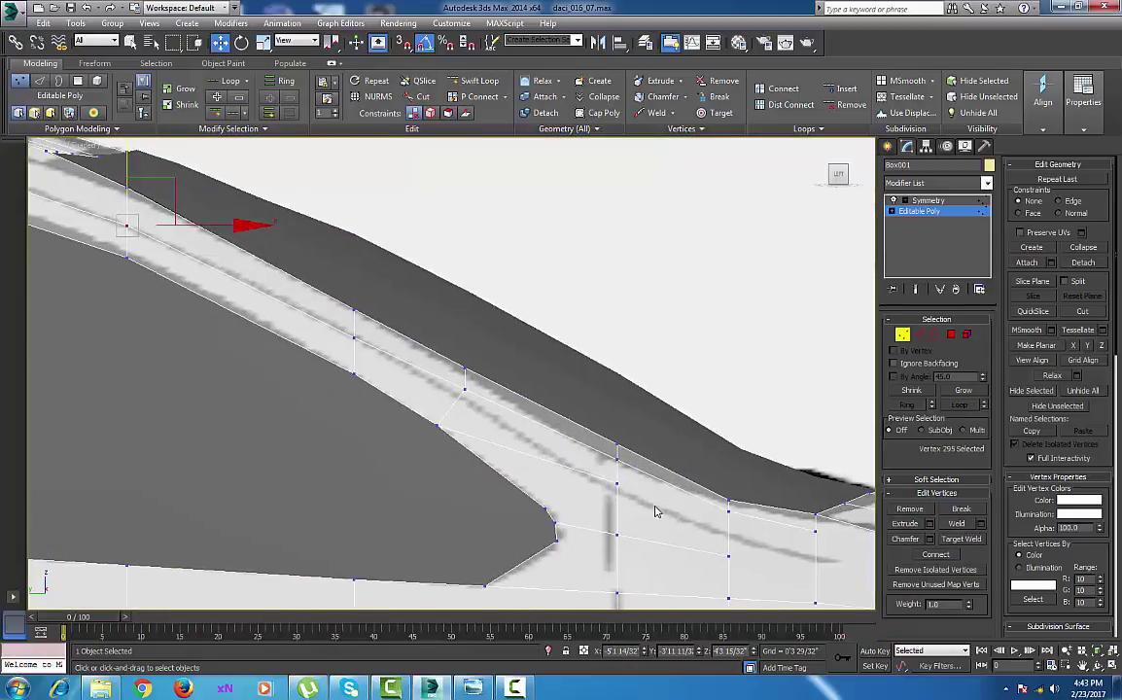
{"action": "scroll", "coordinate": [654, 511], "scroll_direction": "down", "scroll_amount": 3}
{"action": "scroll", "coordinate": [764, 550], "scroll_direction": "up", "scroll_amount": 3}
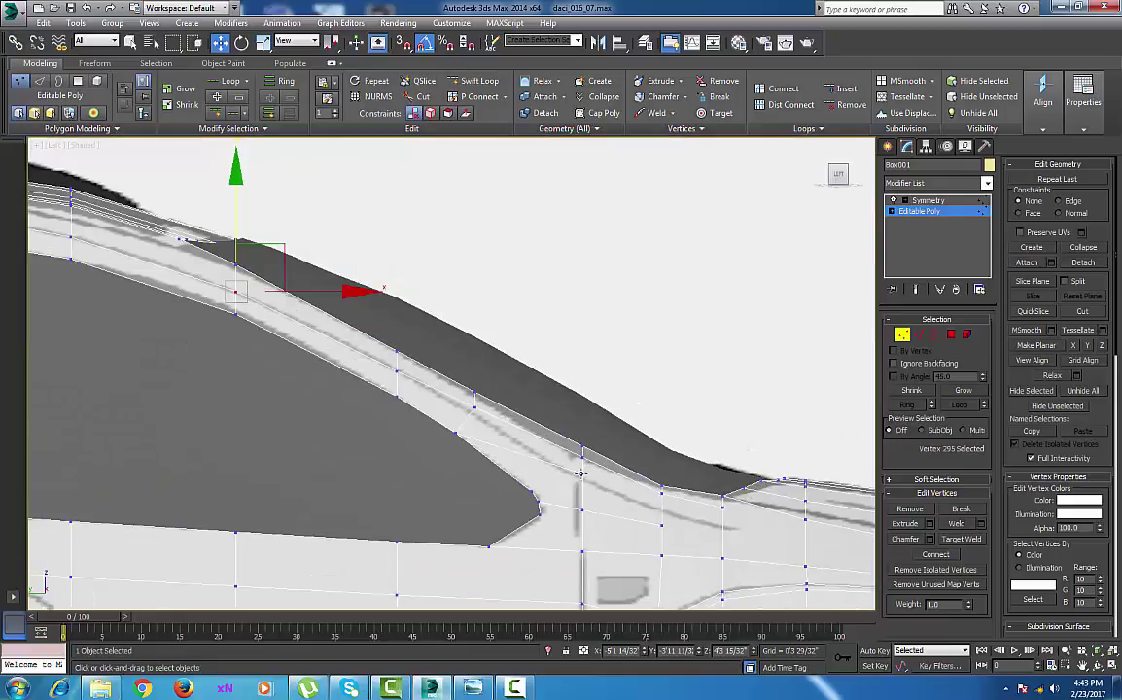
{"action": "key", "text": "2"}
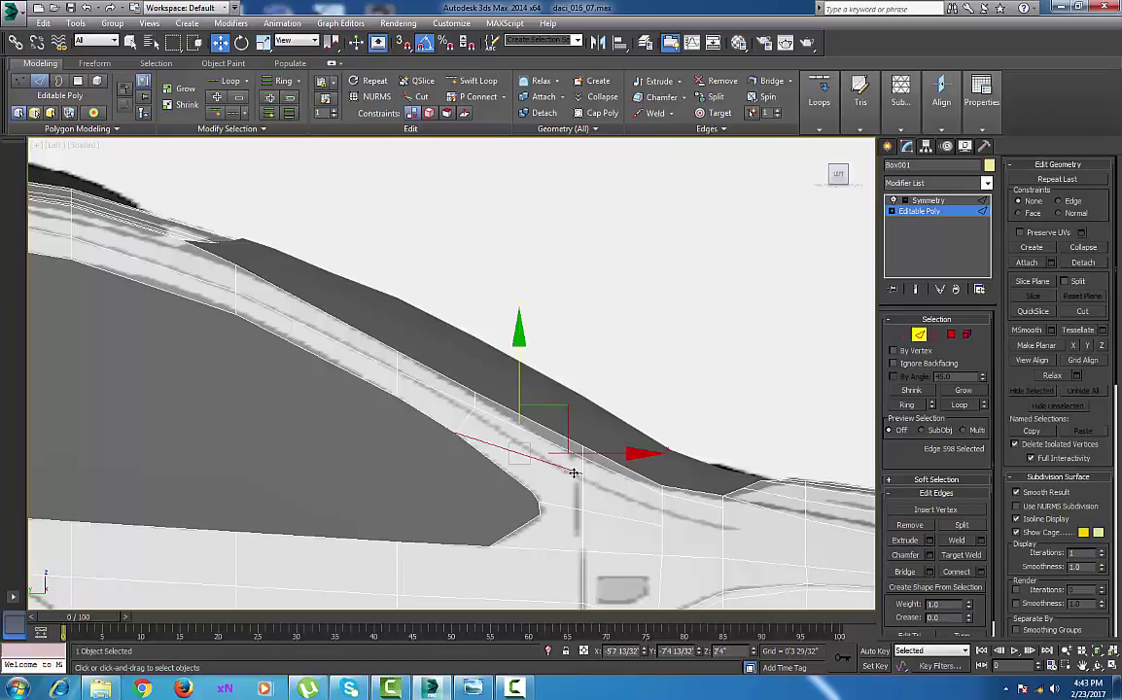
{"action": "key", "text": "BackSpace"}
Lower the body's middle-row vertices along the lower windshield pillar and its base to match the blueprint's crease line
{"action": "left_click", "coordinate": [902, 336]}
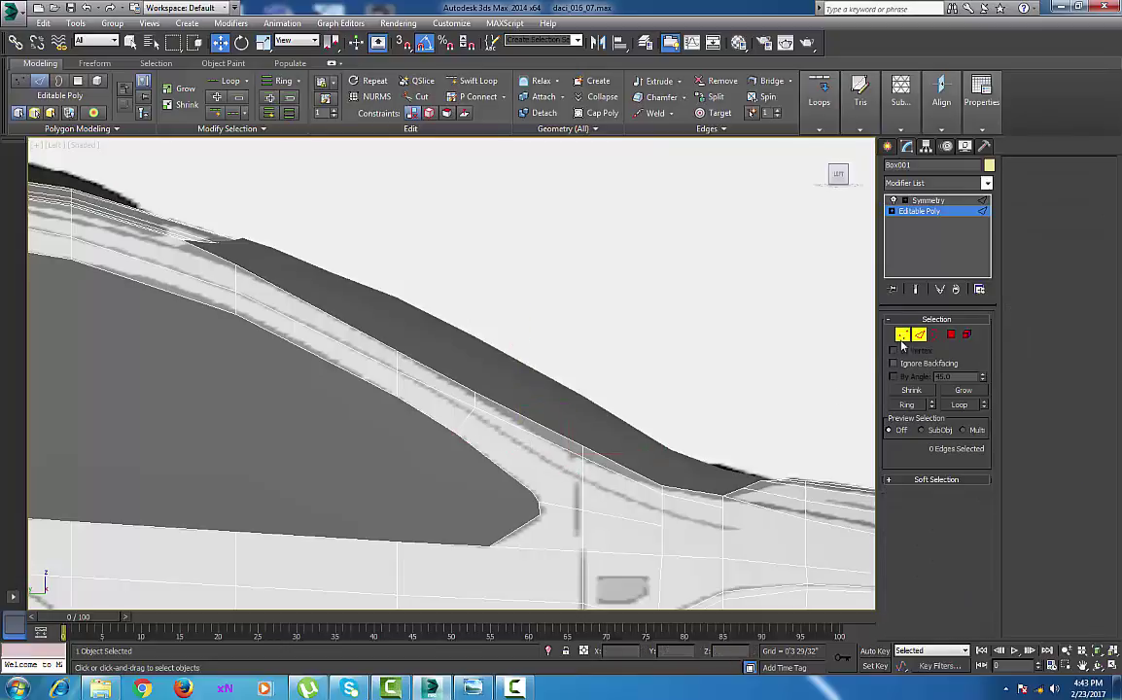
{"action": "middle_click_drag", "start_coordinate": [515, 395], "coordinate": [607, 382]}
{"action": "scroll", "coordinate": [610, 387], "scroll_direction": "up", "scroll_amount": 2}
{"action": "left_click", "coordinate": [556, 412]}
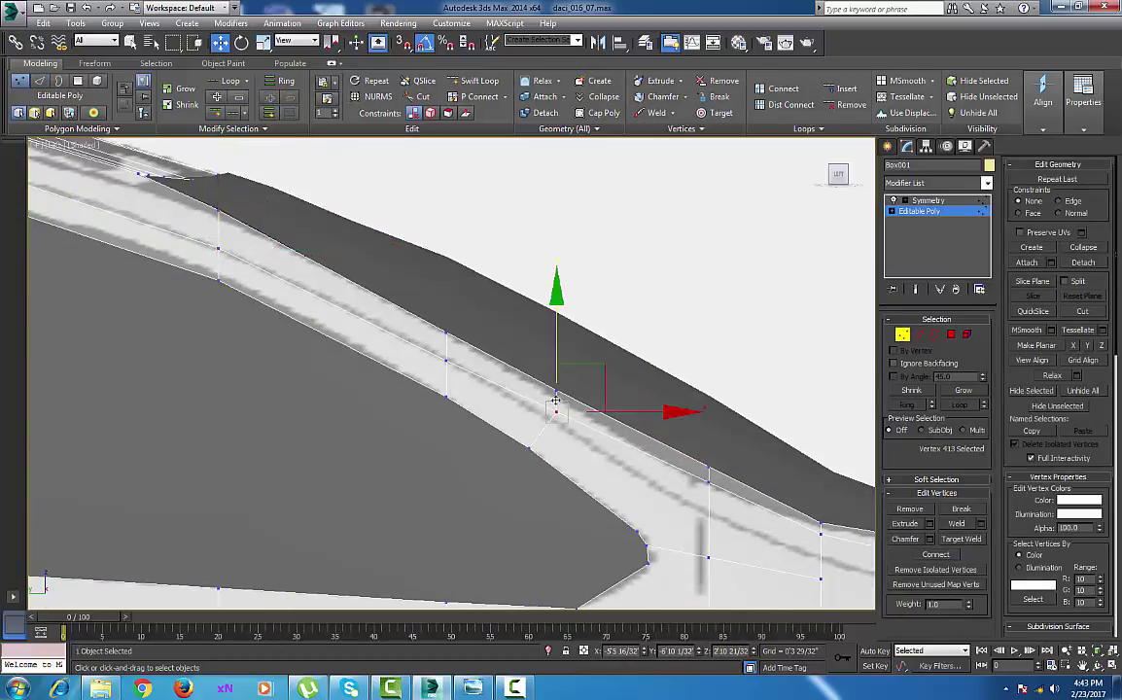
{"action": "left_click_drag", "start_coordinate": [557, 357], "coordinate": [557, 367]}
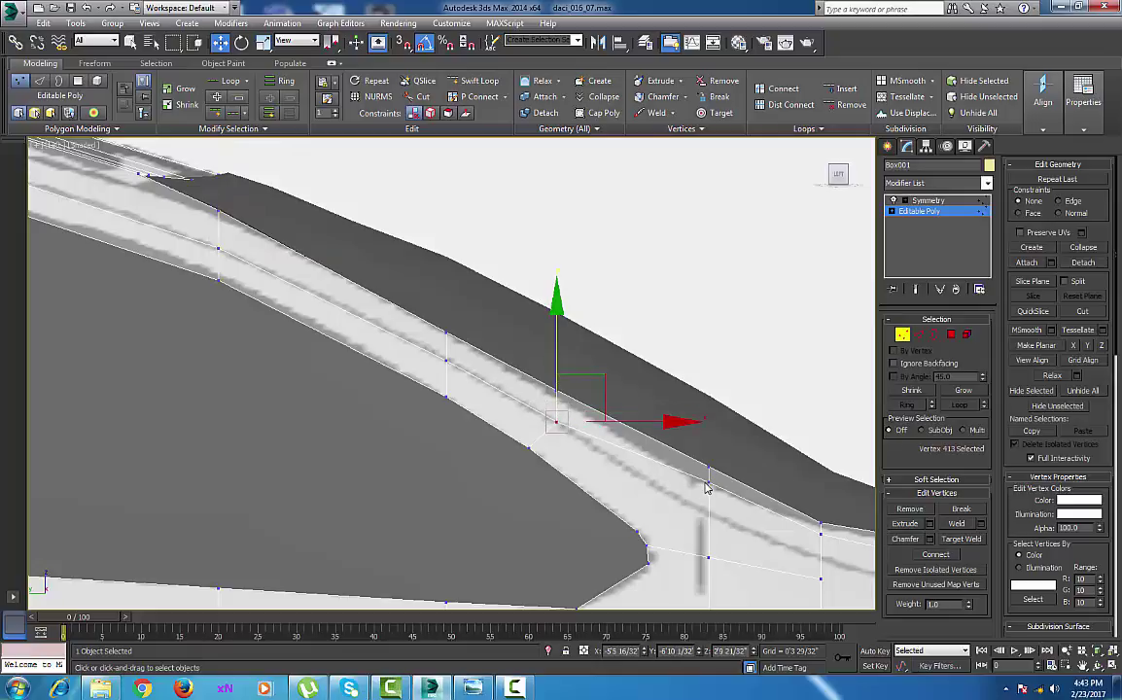
{"action": "left_click", "coordinate": [707, 479]}
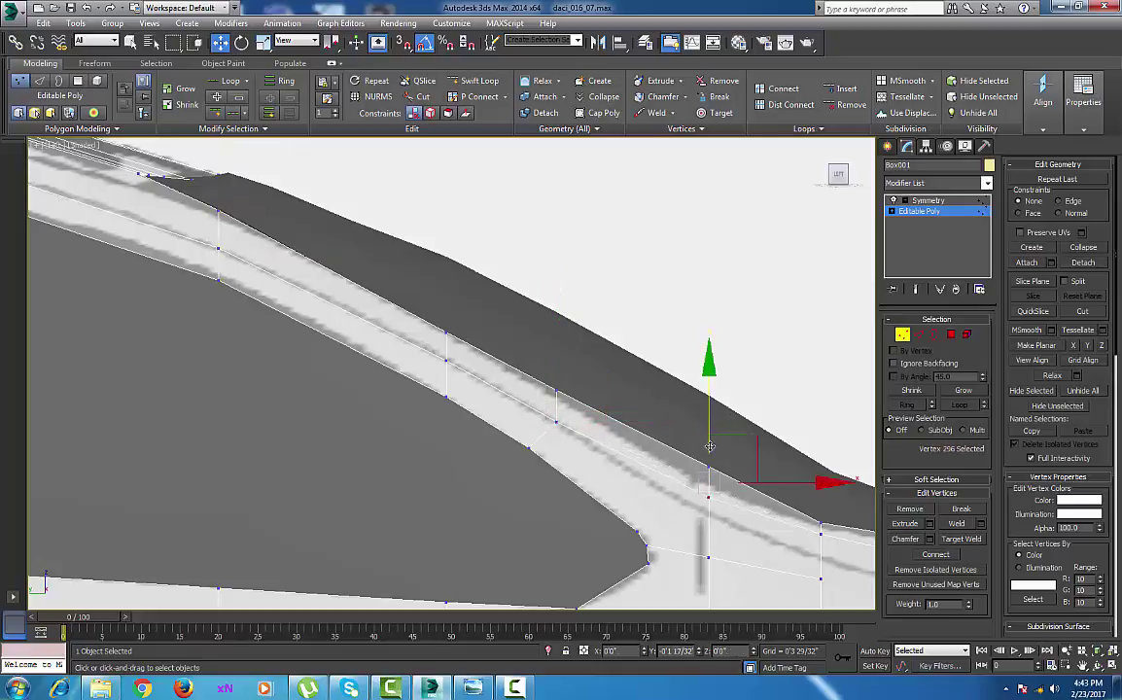
{"action": "left_click_drag", "start_coordinate": [709, 419], "coordinate": [821, 541]}
{"action": "left_click", "coordinate": [821, 536]}
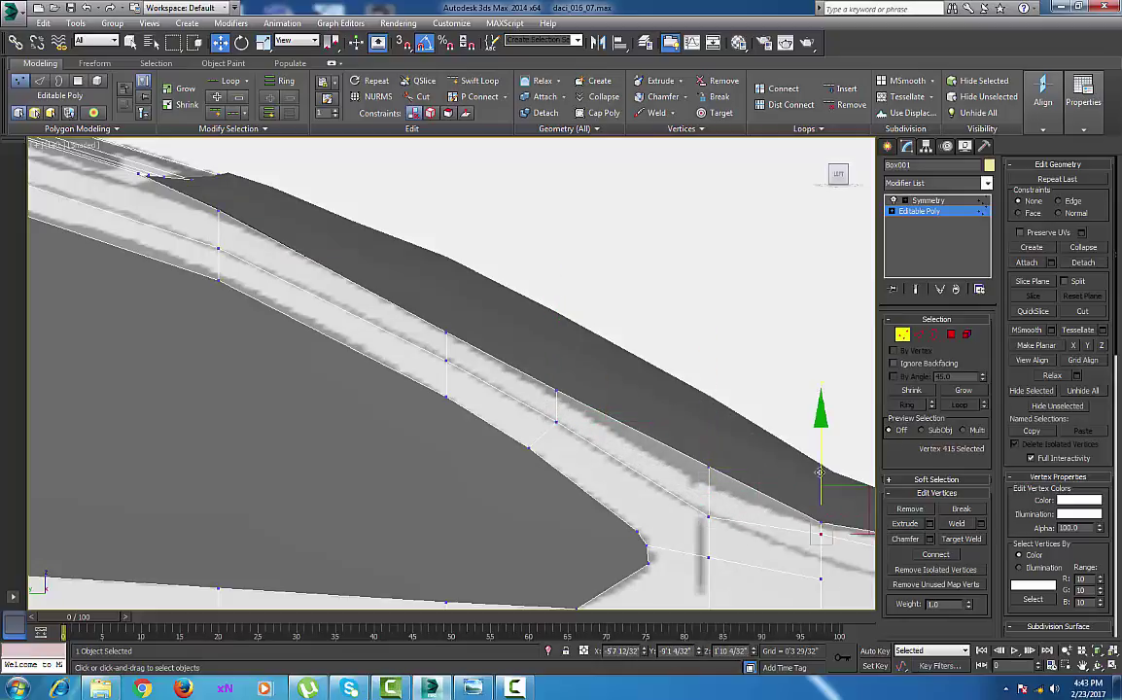
{"action": "left_click_drag", "start_coordinate": [825, 479], "coordinate": [825, 505]}
{"action": "middle_click_drag", "start_coordinate": [785, 545], "coordinate": [494, 410]}
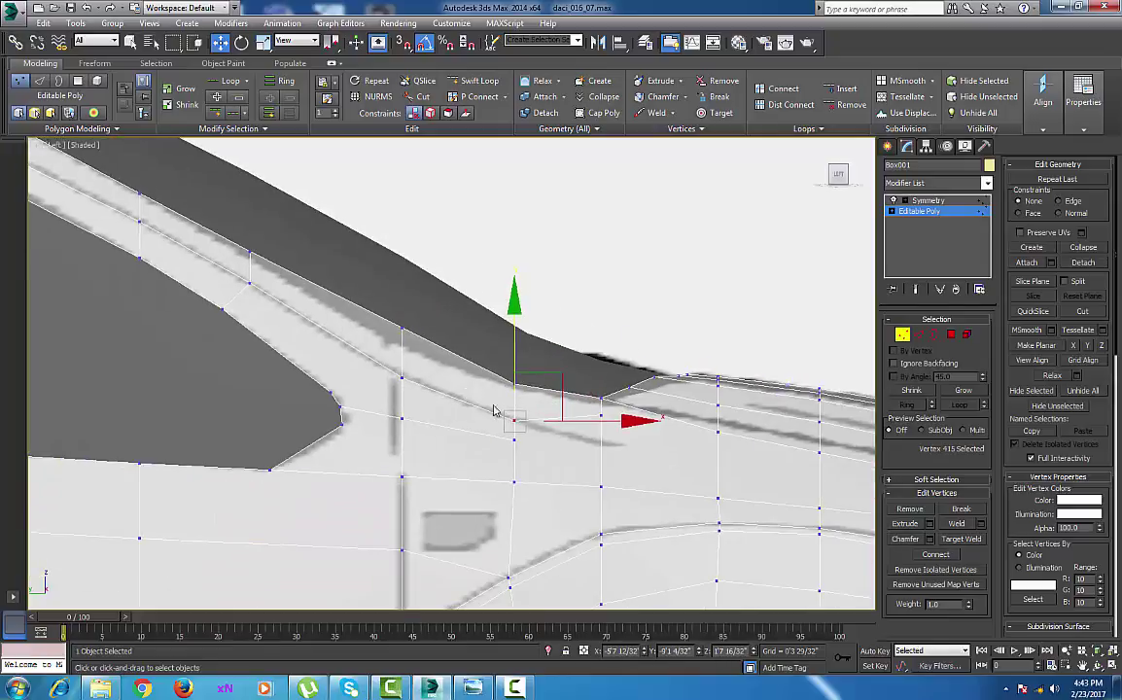
{"action": "left_click", "coordinate": [601, 401]}
{"action": "left_click_drag", "start_coordinate": [603, 348], "coordinate": [605, 372]}
Lower the body's outer-edge vertices along the lower windshield pillar to align that edge with the blueprint
{"action": "middle_click_drag", "start_coordinate": [419, 354], "coordinate": [541, 416]}
{"action": "left_click", "coordinate": [524, 389]}
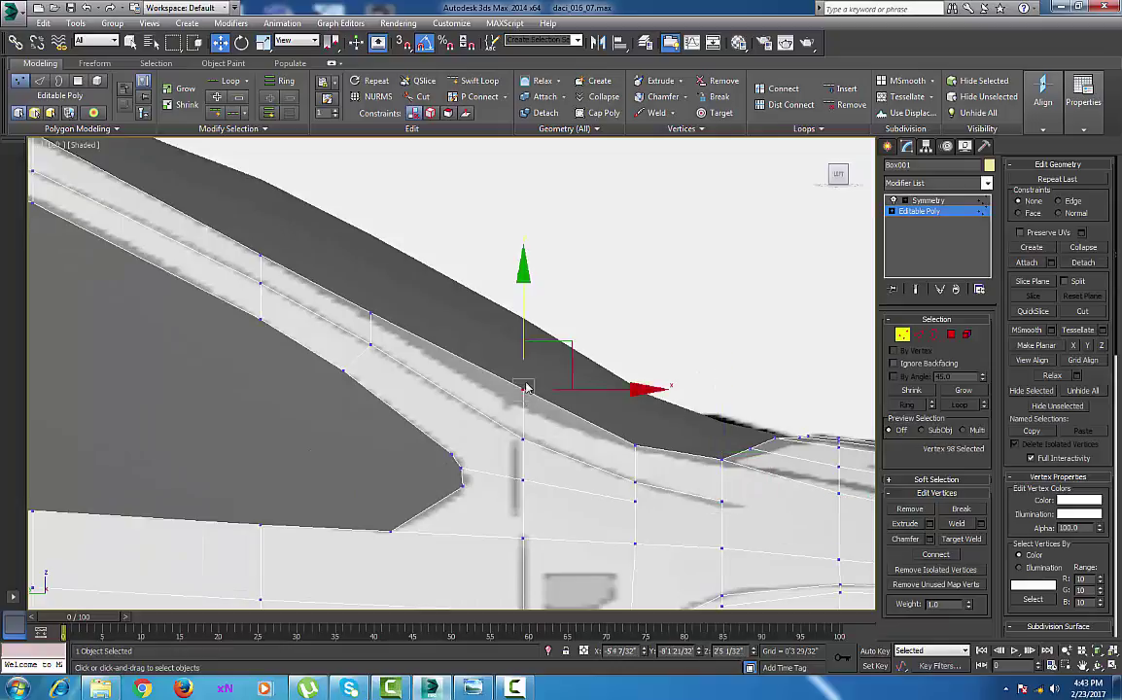
{"action": "left_click_drag", "start_coordinate": [524, 328], "coordinate": [523, 371]}
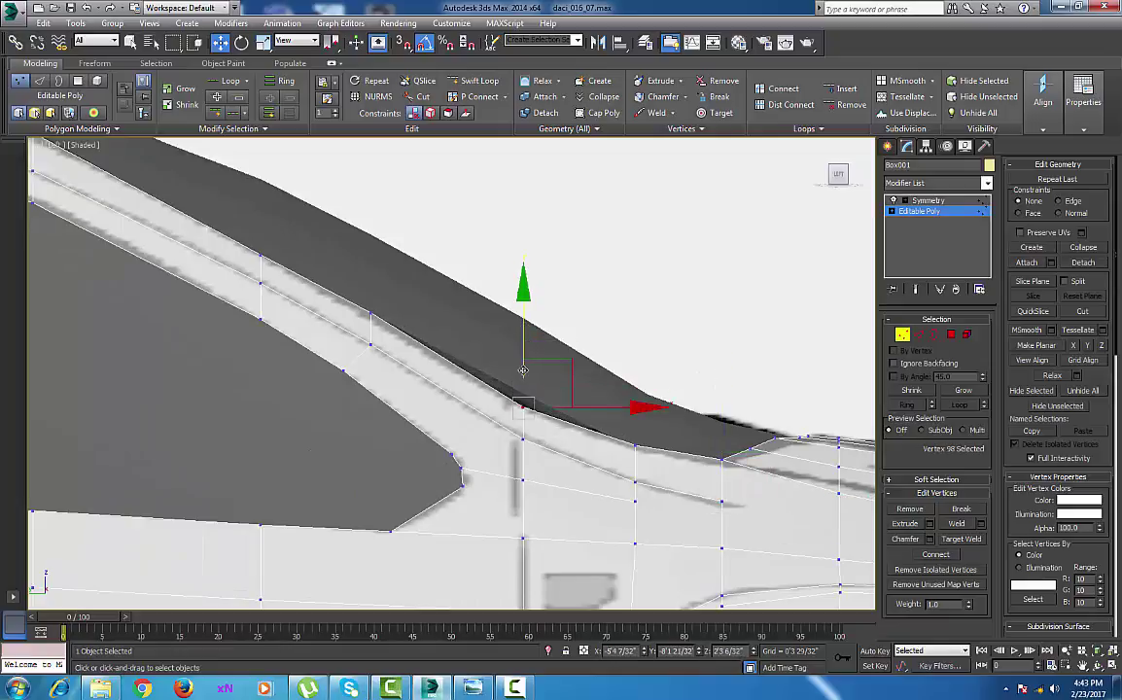
{"action": "left_click", "coordinate": [886, 146]}
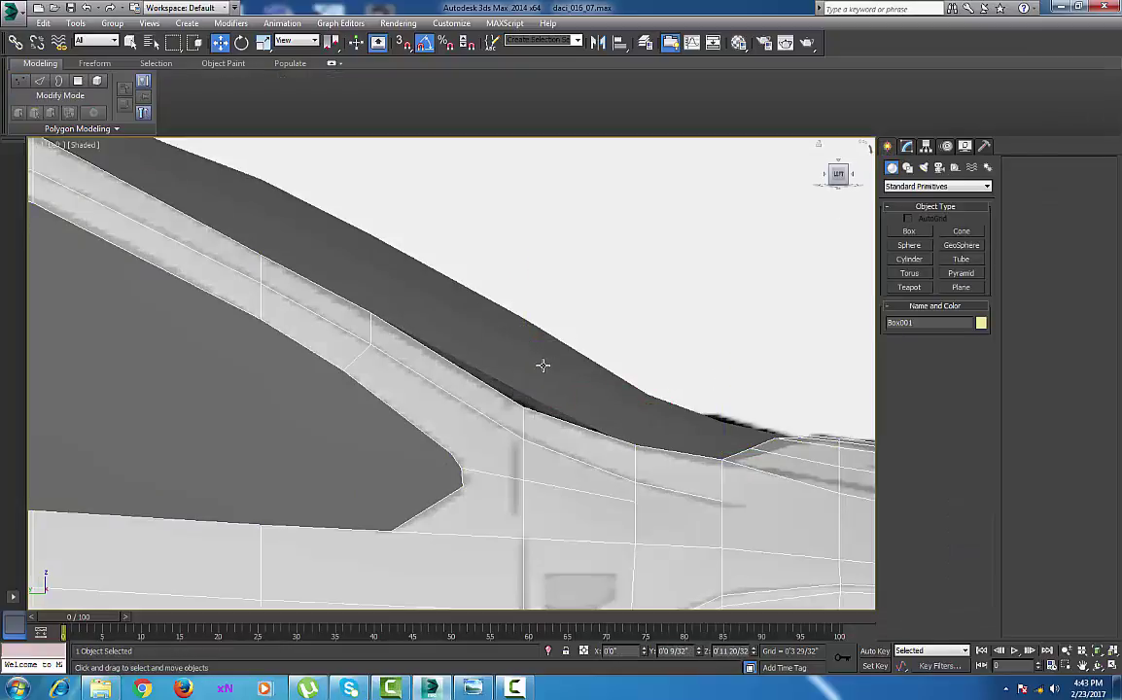
{"action": "left_click", "coordinate": [544, 365]}
{"action": "left_click", "coordinate": [390, 333]}
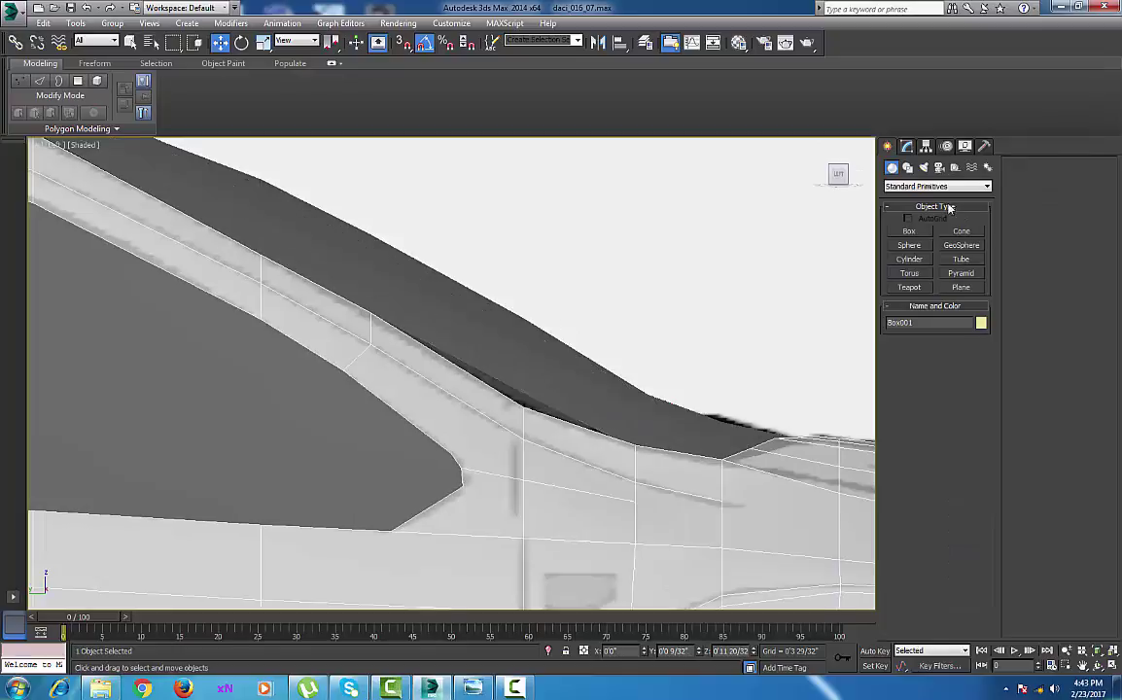
{"action": "left_click", "coordinate": [906, 146]}
{"action": "left_click", "coordinate": [920, 212]}
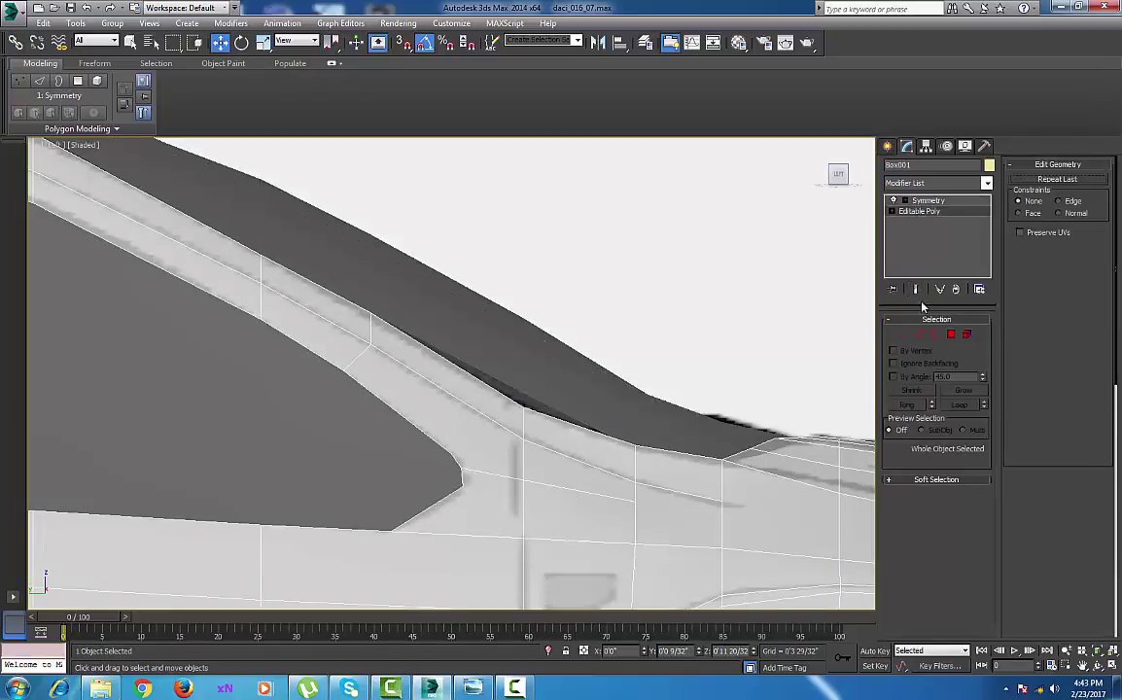
{"action": "left_click", "coordinate": [902, 335]}
{"action": "left_click_drag", "start_coordinate": [362, 298], "coordinate": [383, 321]}
{"action": "left_click", "coordinate": [373, 320]}
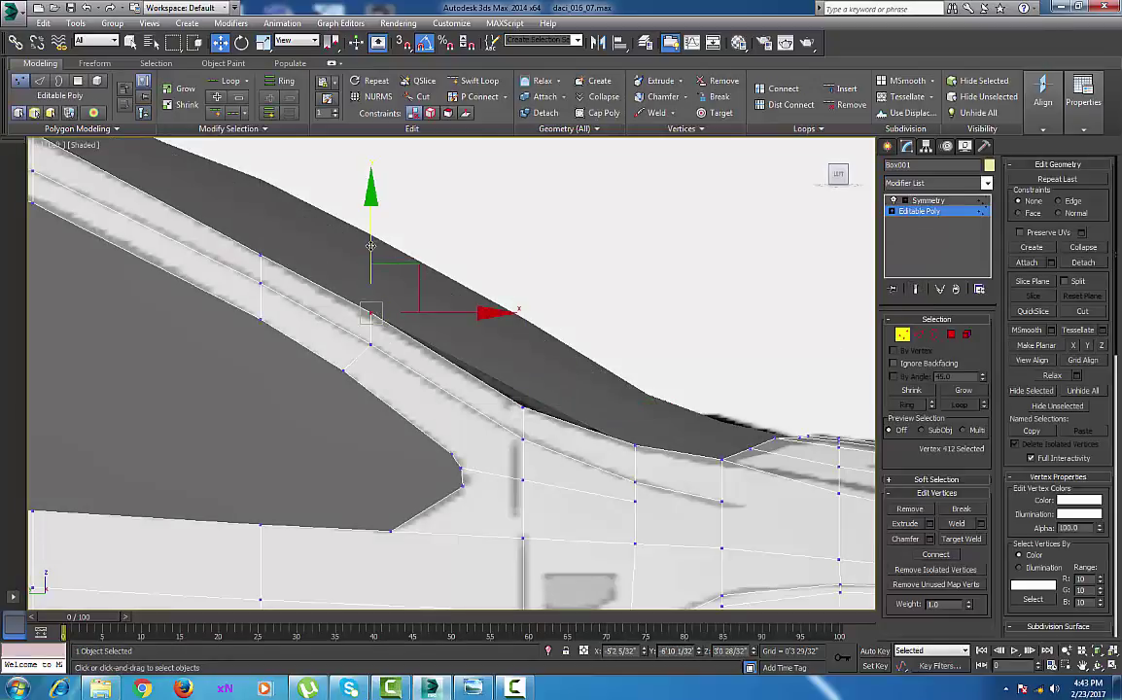
Select the windshield and lower its two lower side-edge vertices to meet the adjusted body pillar
{"action": "left_click", "coordinate": [886, 146]}
{"action": "left_click", "coordinate": [566, 368]}
{"action": "left_click", "coordinate": [909, 145]}
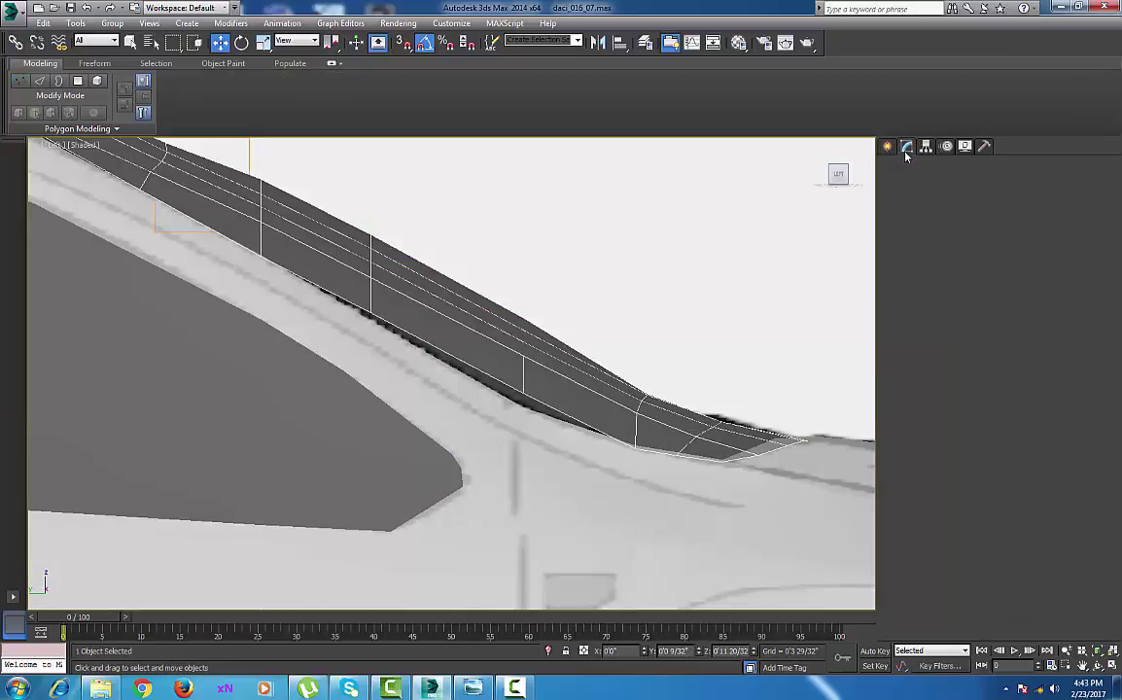
{"action": "left_click", "coordinate": [917, 211]}
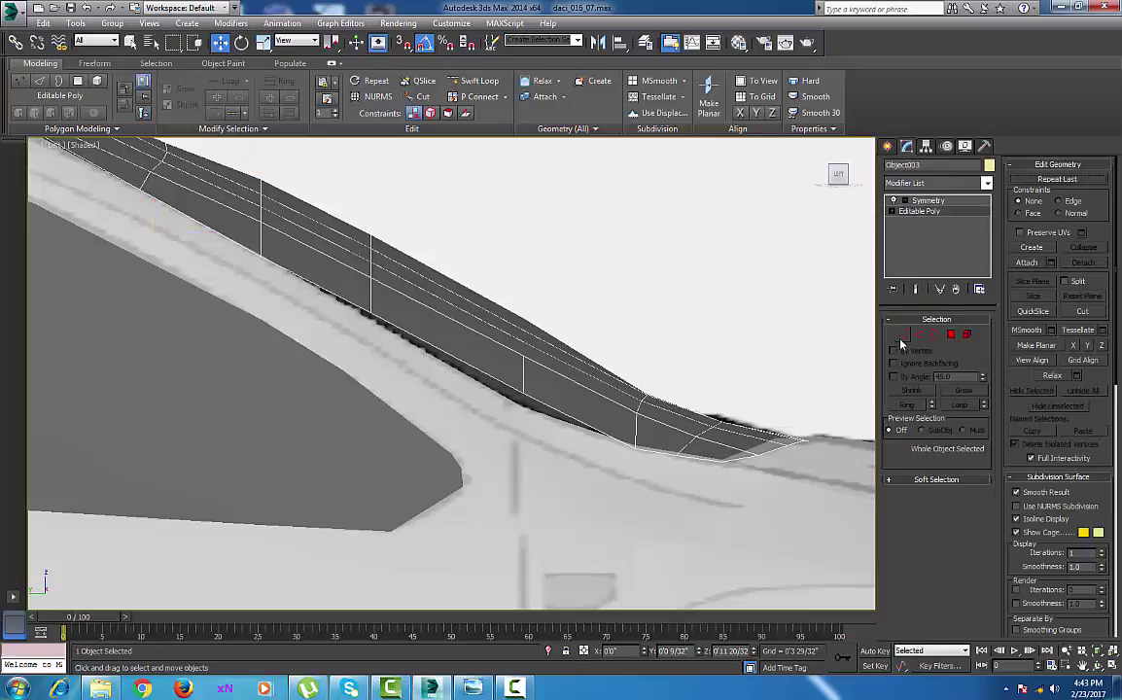
{"action": "left_click", "coordinate": [902, 336]}
{"action": "left_click", "coordinate": [522, 392]}
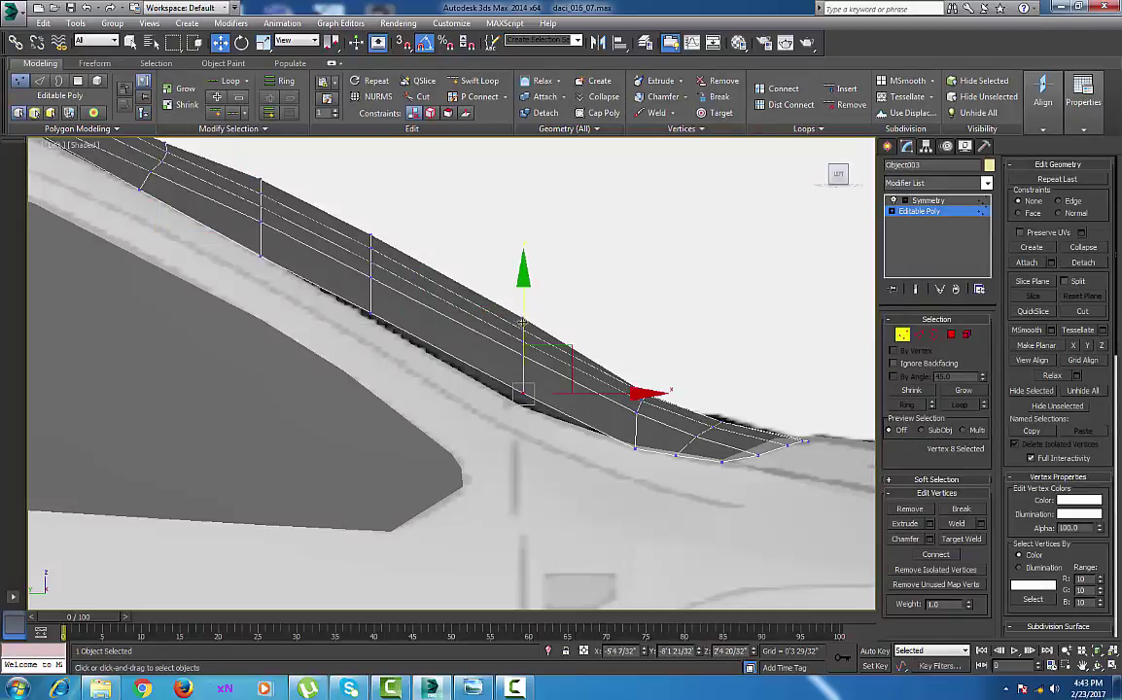
{"action": "left_click_drag", "start_coordinate": [522, 323], "coordinate": [523, 337]}
{"action": "left_click", "coordinate": [370, 312]}
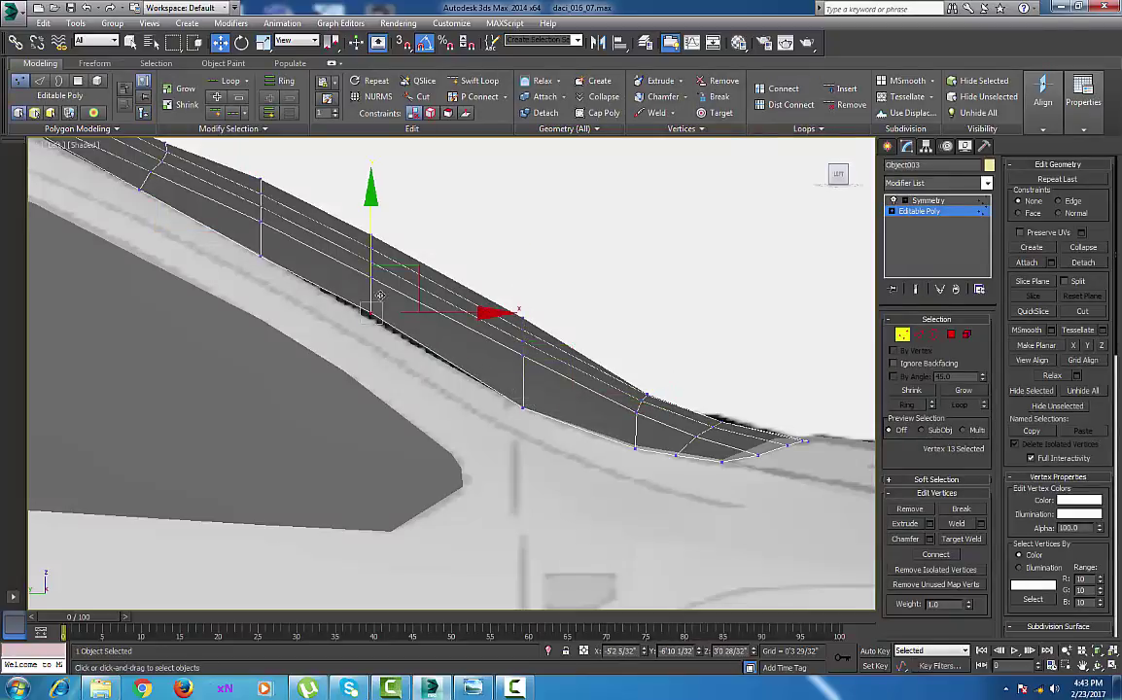
Turn on NURMS smoothing for the windshield mesh
{"action": "scroll", "coordinate": [619, 403], "scroll_direction": "down", "scroll_amount": 5}
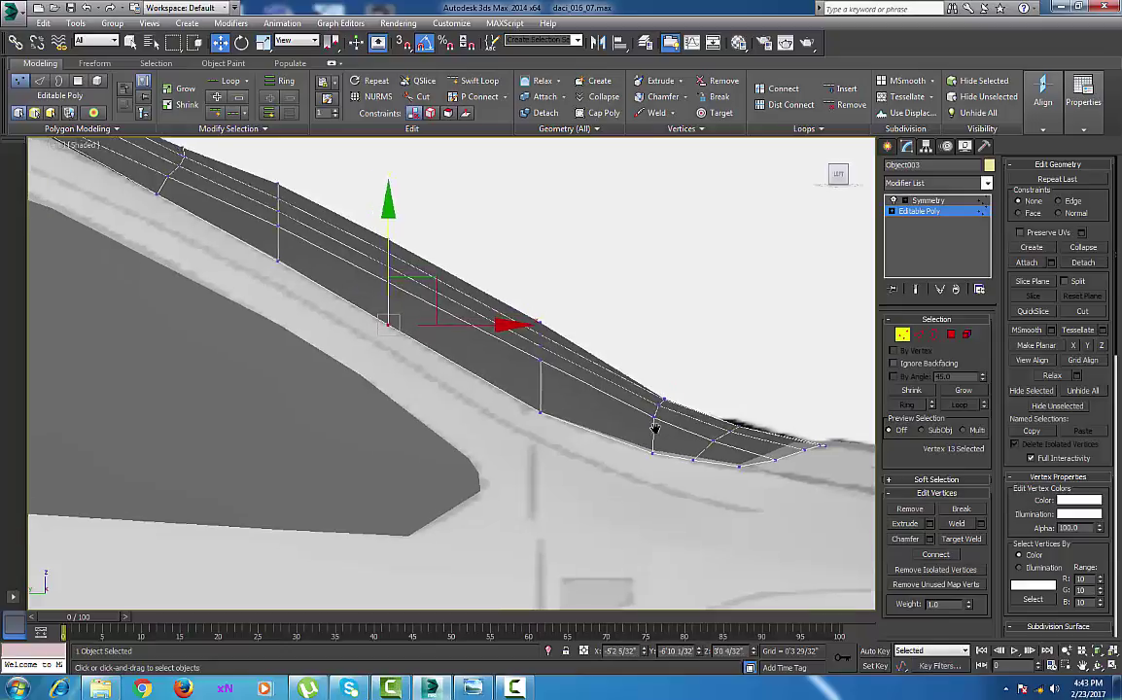
{"action": "middle_click_drag", "start_coordinate": [620, 403], "coordinate": [591, 476]}
{"action": "right_click", "coordinate": [646, 420]}
{"action": "left_click", "coordinate": [611, 243]}
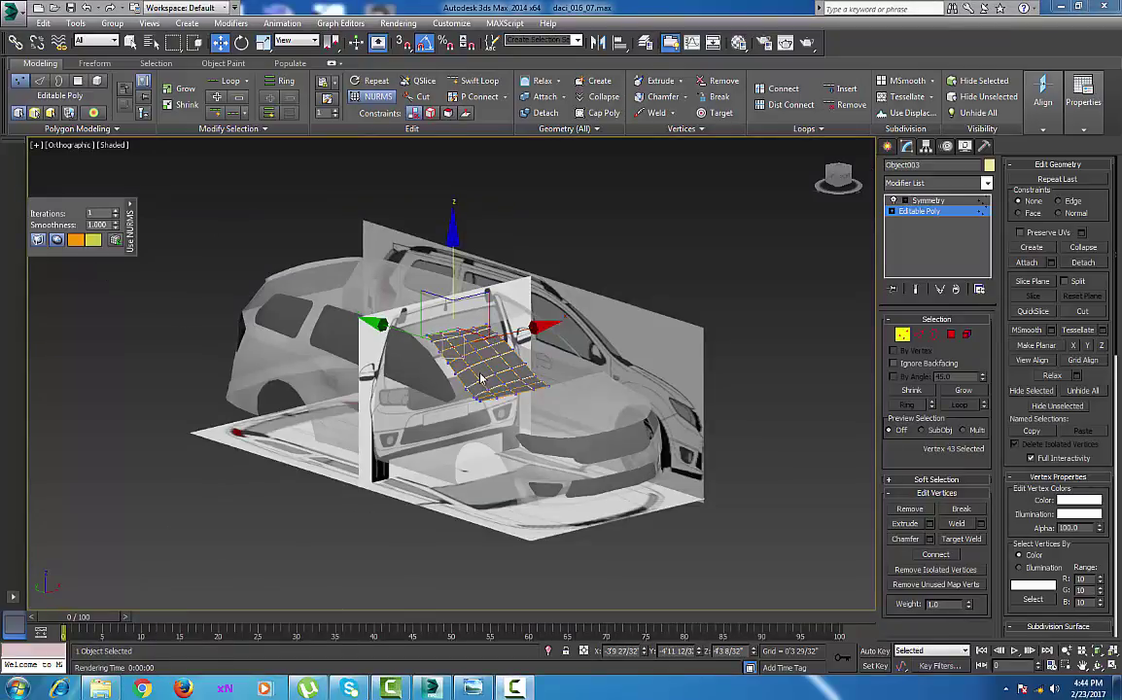
Save the scene as the next incremental version, daci_016_08
{"action": "left_click", "coordinate": [18, 14]}
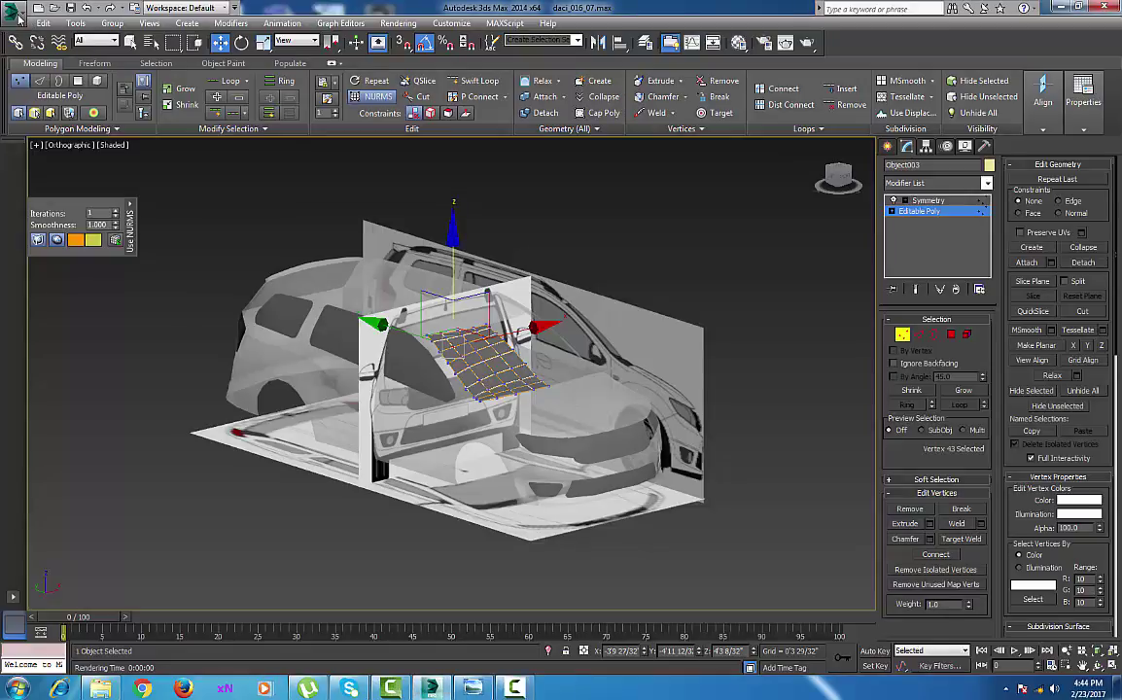
{"action": "left_click", "coordinate": [45, 163]}
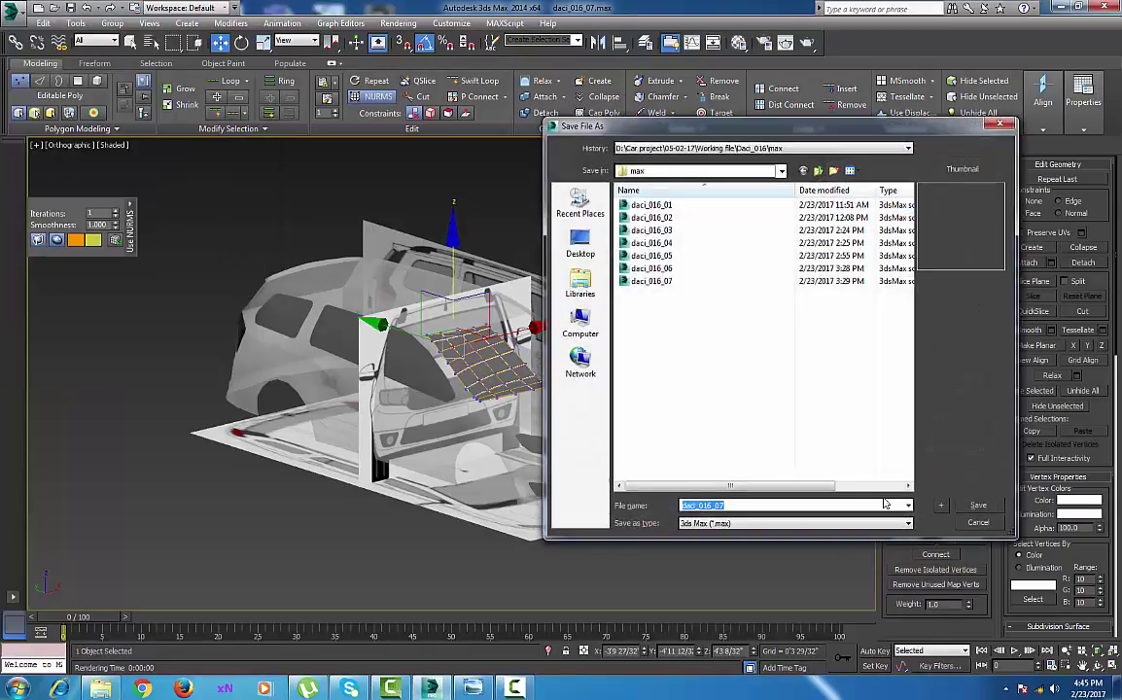
{"action": "left_click", "coordinate": [942, 507]}
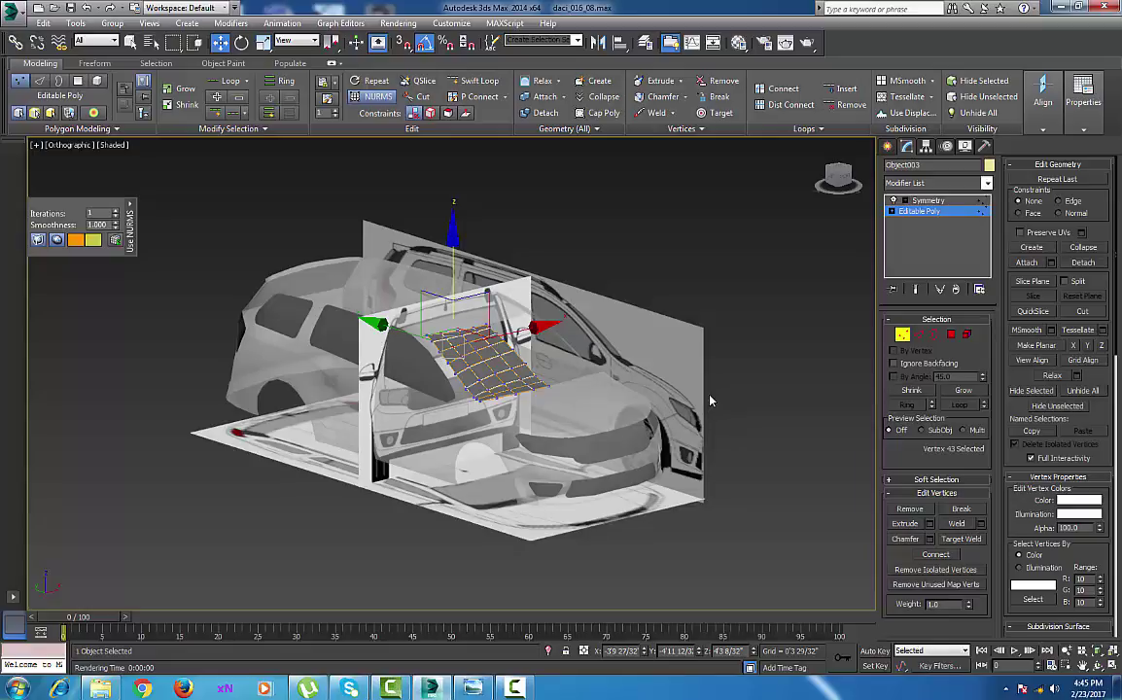
Examine the smoothed, mirrored windshield against the front blueprint, and reopen its base mesh at vertex level
{"action": "left_click", "coordinate": [888, 146]}
{"action": "middle_click_drag", "start_coordinate": [484, 357], "coordinate": [637, 365], "text": "alt"}
{"action": "scroll", "coordinate": [532, 367], "scroll_direction": "up", "scroll_amount": 5}
{"action": "scroll", "coordinate": [532, 367], "scroll_direction": "up", "scroll_amount": 2}
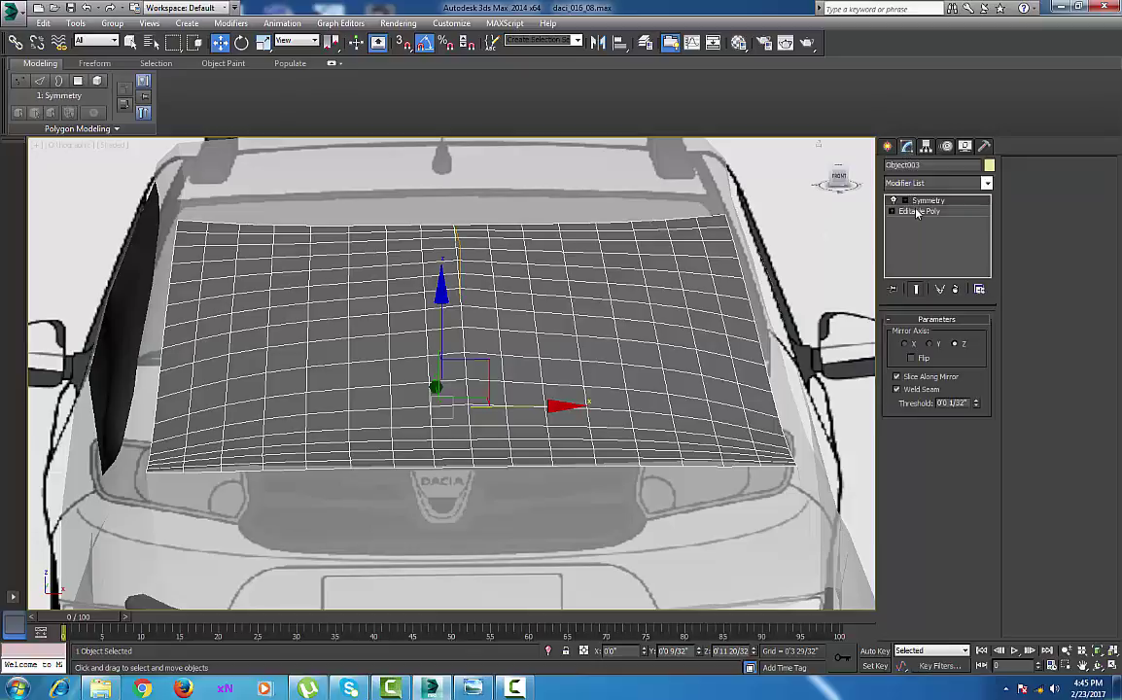
{"action": "left_click", "coordinate": [917, 211]}
{"action": "left_click", "coordinate": [905, 338]}
{"action": "mouse_move", "coordinate": [511, 361]}
{"action": "middle_mouse_down", "text": "alt"}
{"action": "mouse_move", "coordinate": [511, 329]}
{"action": "mouse_move", "coordinate": [474, 315]}
{"action": "middle_mouse_up", "text": "alt"}
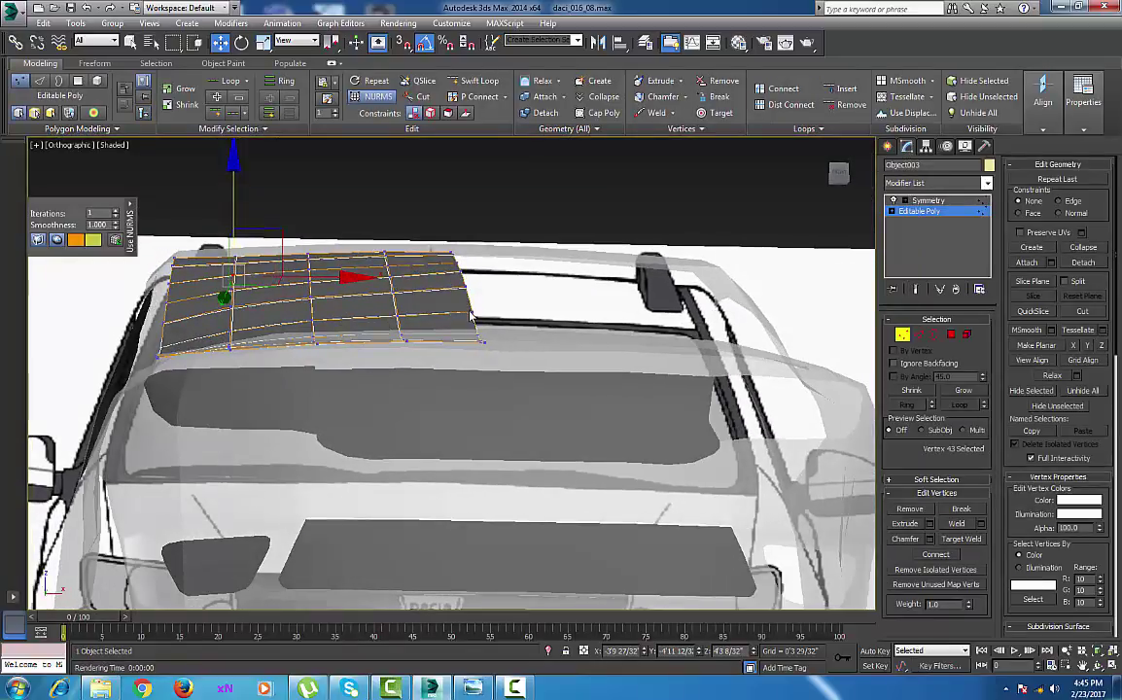
Adjust the heights of three vertices along the windshield's centre edge to even out its curve
{"action": "scroll", "coordinate": [476, 315], "scroll_direction": "up", "scroll_amount": 4}
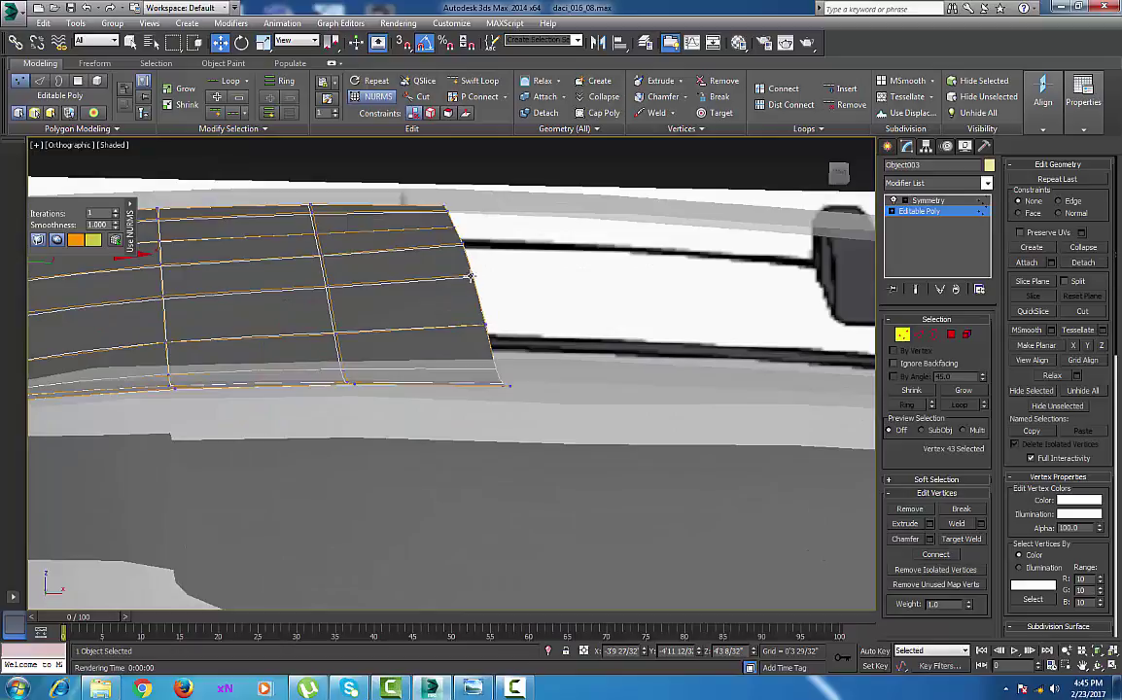
{"action": "left_click", "coordinate": [470, 277]}
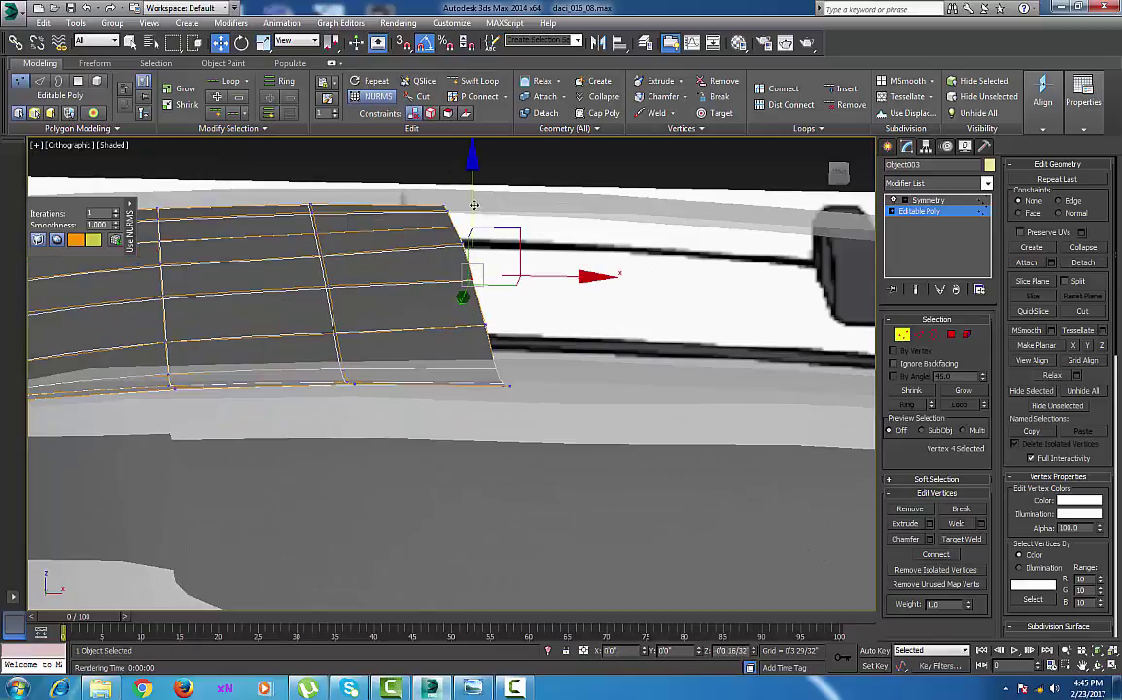
{"action": "left_click_drag", "start_coordinate": [475, 205], "coordinate": [464, 184]}
{"action": "left_click", "coordinate": [462, 244]}
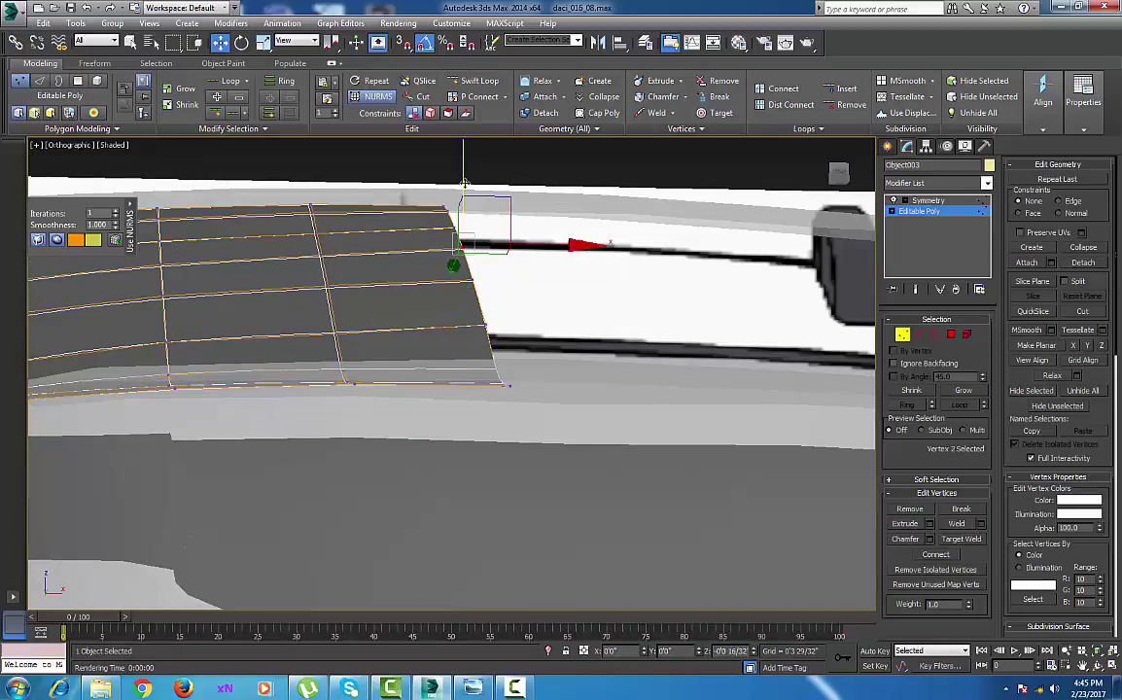
{"action": "left_click", "coordinate": [454, 227]}
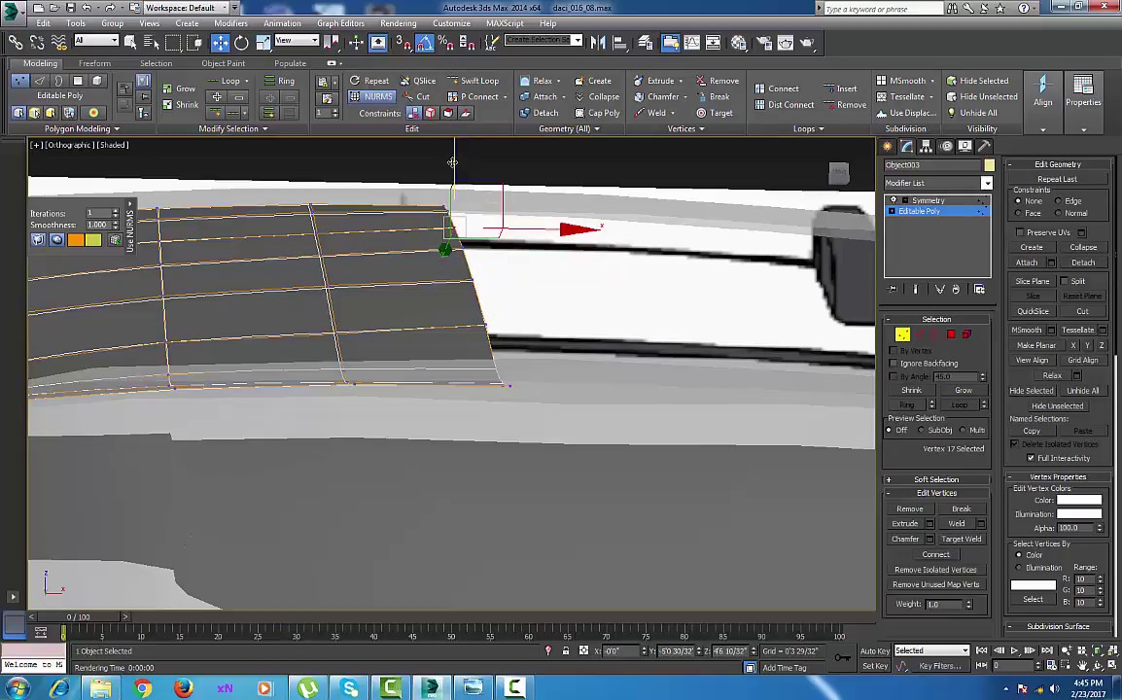
{"action": "middle_click_drag", "start_coordinate": [516, 298], "coordinate": [507, 336], "text": "alt"}
Reopen the windshield's base mesh at vertex level with the mirrored end result shown
{"action": "left_click", "coordinate": [888, 148]}
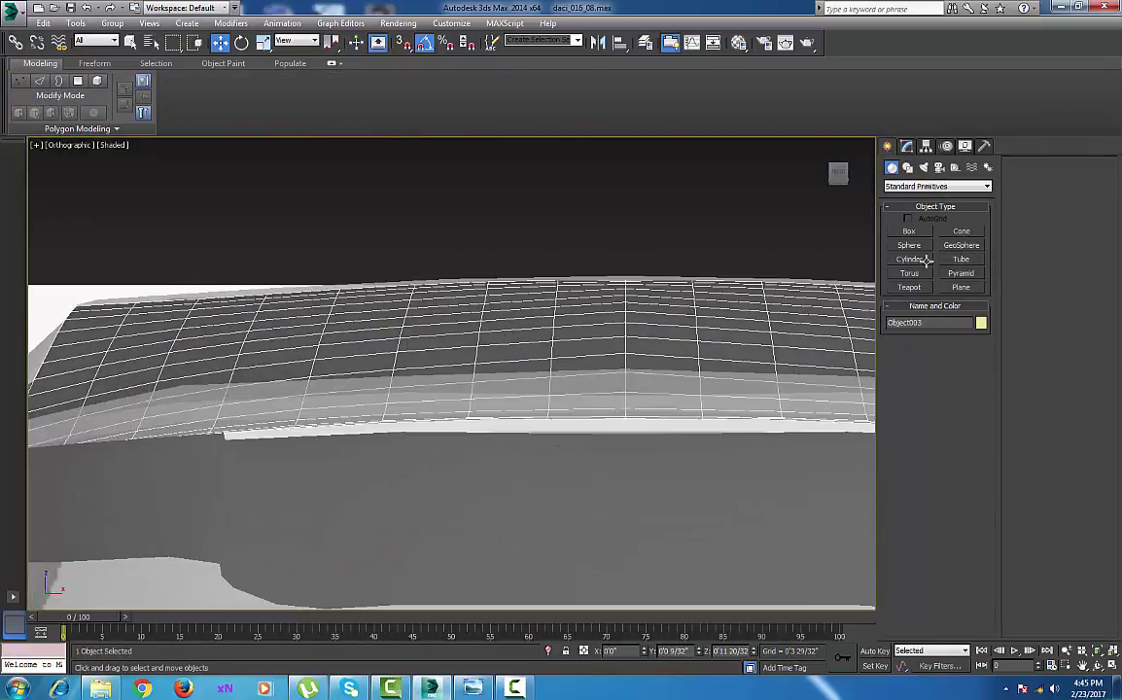
{"action": "left_click", "coordinate": [907, 147]}
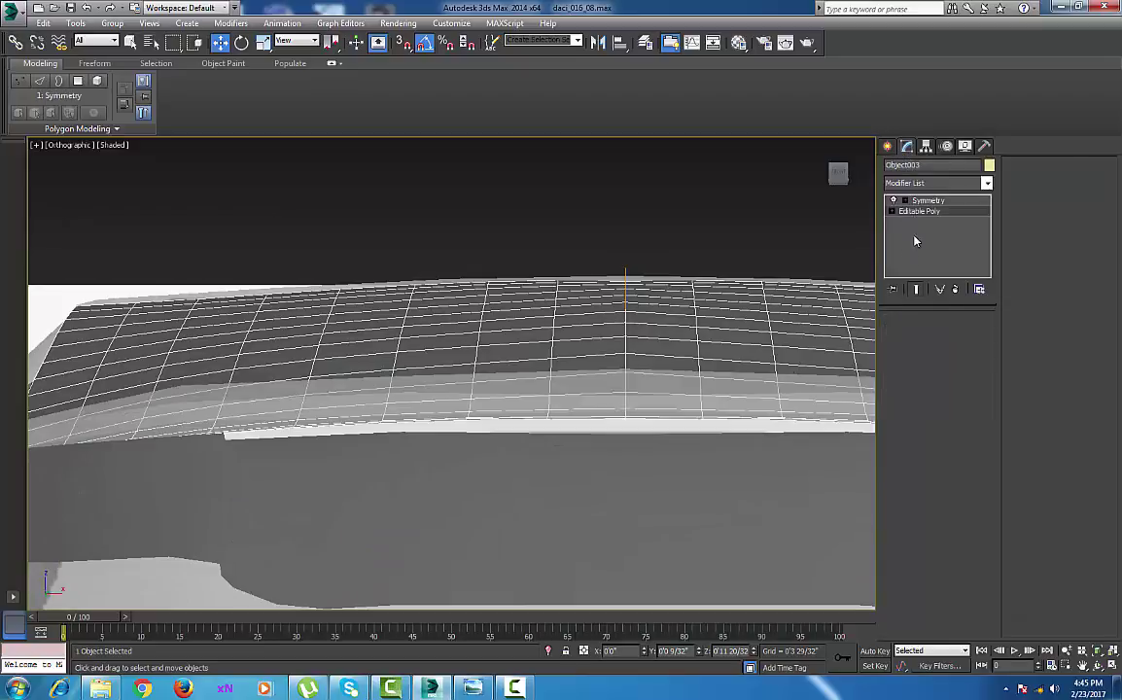
{"action": "left_click", "coordinate": [918, 211]}
{"action": "left_click", "coordinate": [915, 290]}
{"action": "left_click", "coordinate": [906, 333]}
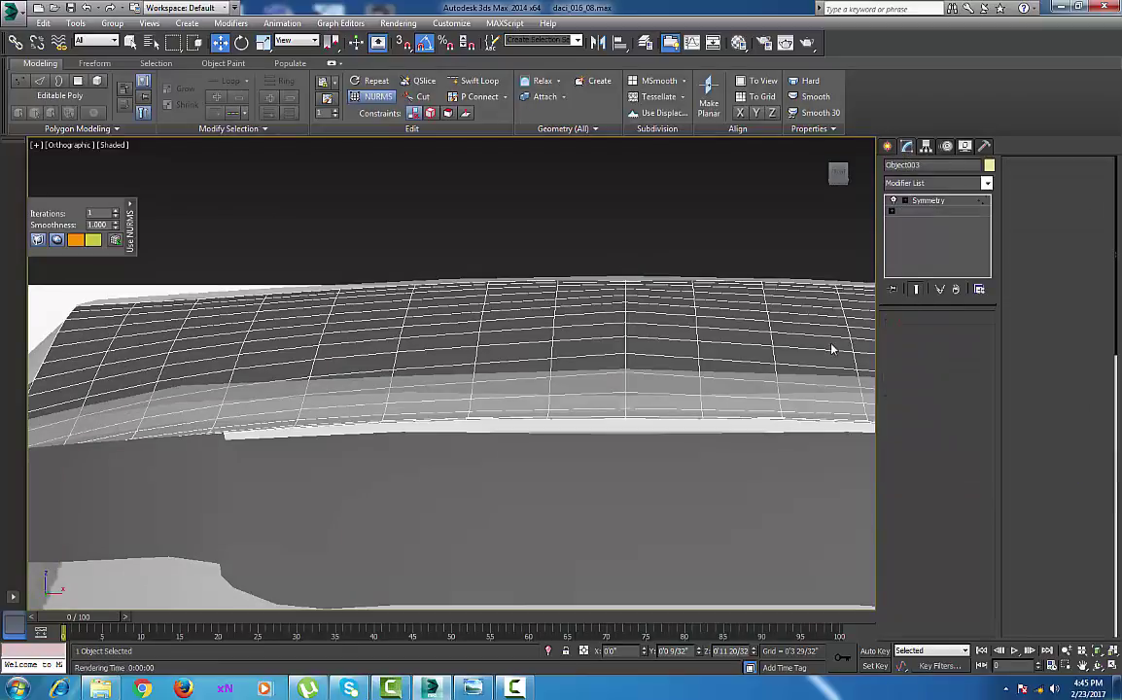
{"action": "middle_click_drag", "start_coordinate": [634, 344], "coordinate": [661, 402], "text": "alt"}
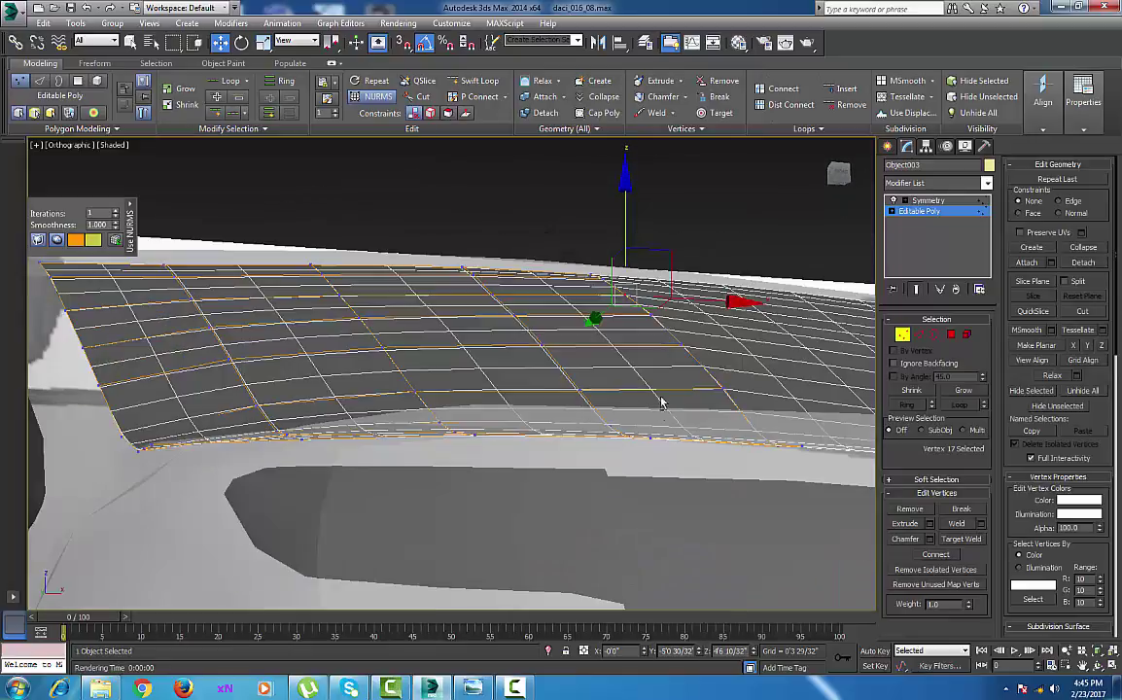
Isolate the windshield and examine the curvature of its mirrored mesh around the centre line
{"action": "left_click", "coordinate": [550, 652]}
{"action": "scroll", "coordinate": [581, 369], "scroll_direction": "down", "scroll_amount": 3}
{"action": "middle_click_drag", "start_coordinate": [581, 364], "coordinate": [756, 452], "text": "alt"}
{"action": "scroll", "coordinate": [692, 369], "scroll_direction": "up", "scroll_amount": 2}
{"action": "middle_click_drag", "start_coordinate": [696, 368], "coordinate": [688, 426]}
{"action": "middle_click_drag", "start_coordinate": [809, 427], "coordinate": [673, 424]}
{"action": "scroll", "coordinate": [672, 425], "scroll_direction": "down", "scroll_amount": 3}
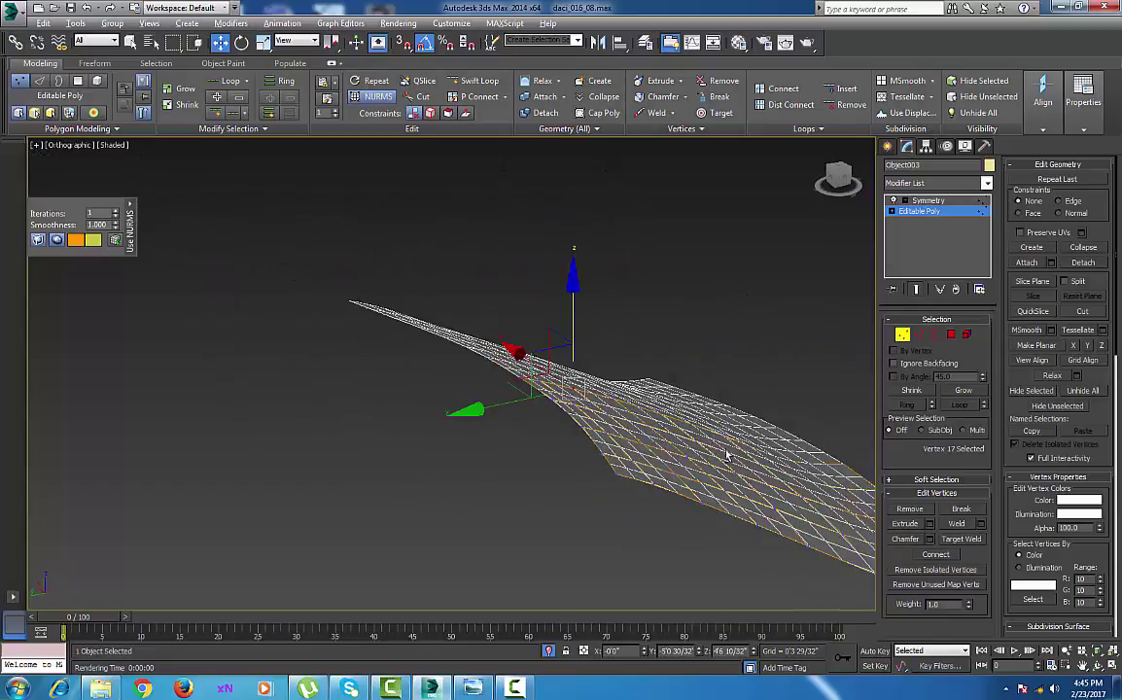
{"action": "middle_click_drag", "start_coordinate": [726, 454], "coordinate": [631, 416], "text": "alt"}
{"action": "scroll", "coordinate": [612, 424], "scroll_direction": "up", "scroll_amount": 3}
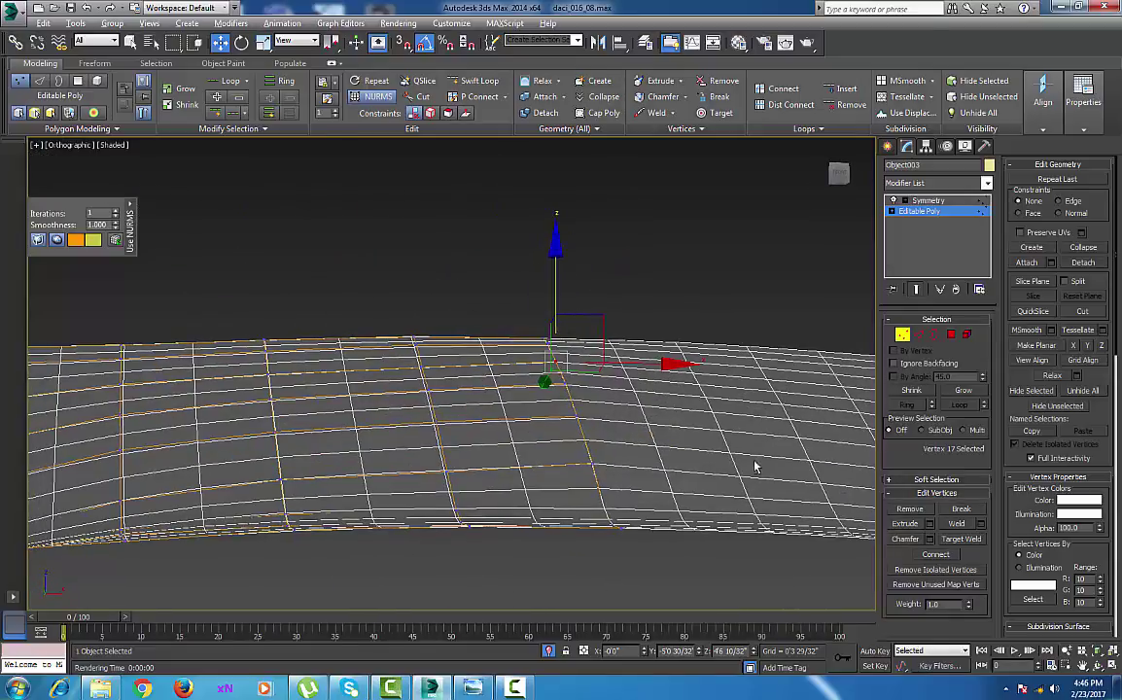
{"action": "mouse_move", "coordinate": [754, 462]}
{"action": "middle_mouse_down", "text": "alt"}
{"action": "mouse_move", "coordinate": [734, 467]}
{"action": "mouse_move", "coordinate": [745, 458]}
{"action": "middle_mouse_up", "text": "alt"}
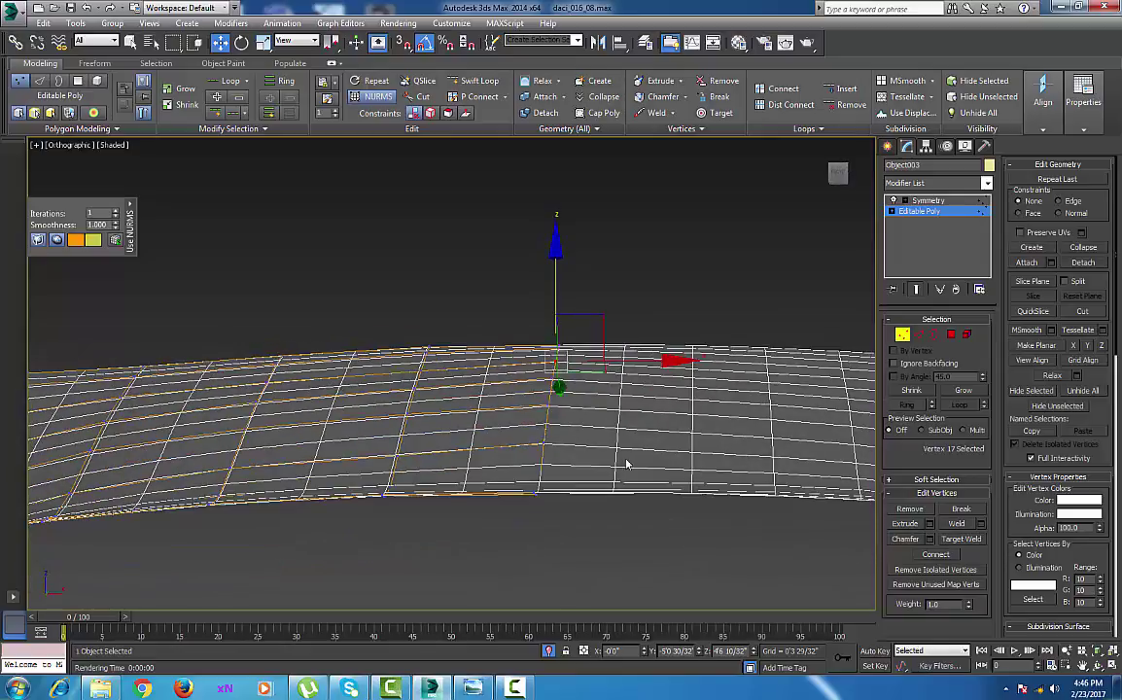
Fine-tune the heights of three vertices on the windshield's centre line to smooth the join between both halves
{"action": "left_click", "coordinate": [542, 446]}
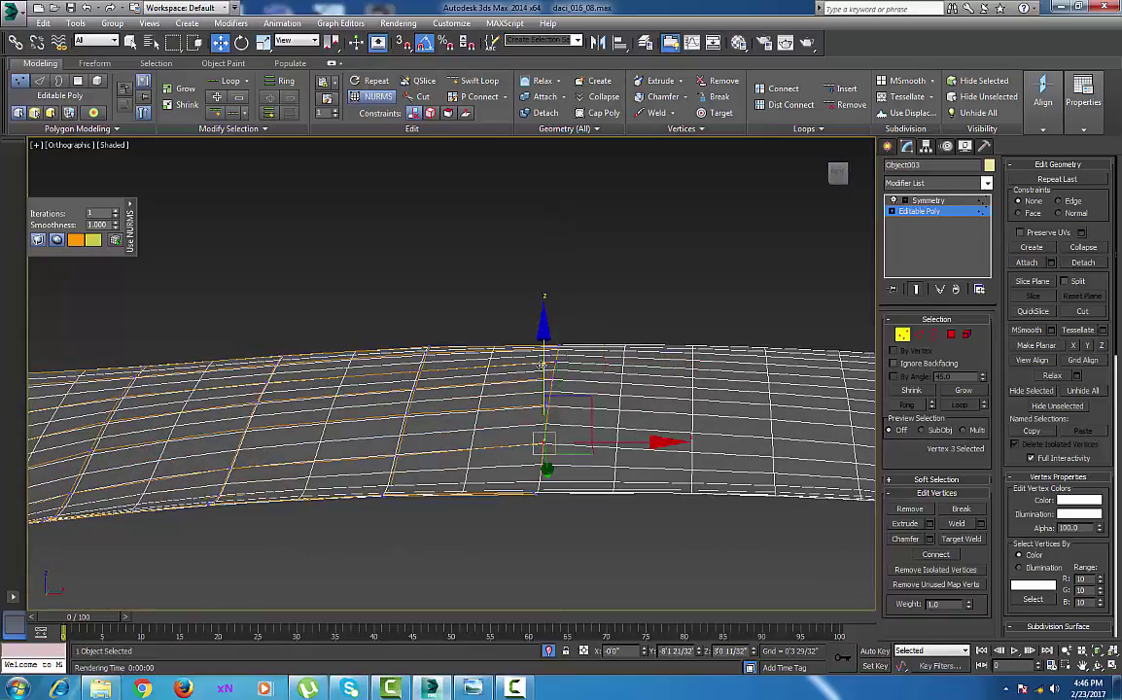
{"action": "left_click_drag", "start_coordinate": [541, 365], "coordinate": [542, 368]}
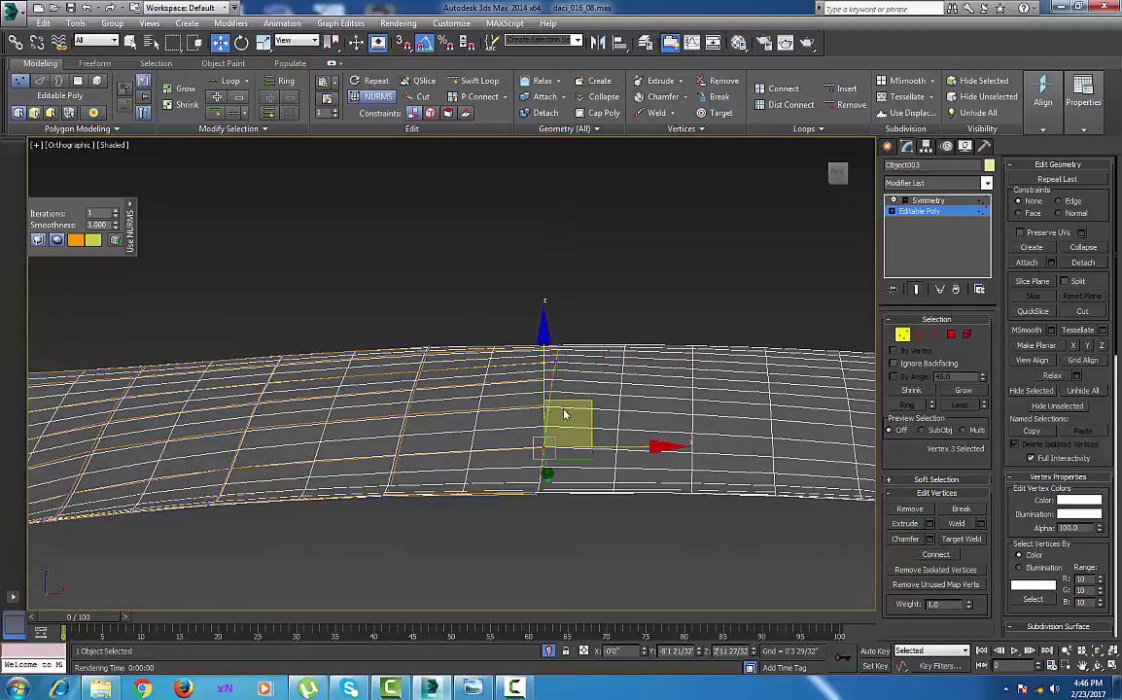
{"action": "left_click", "coordinate": [550, 405]}
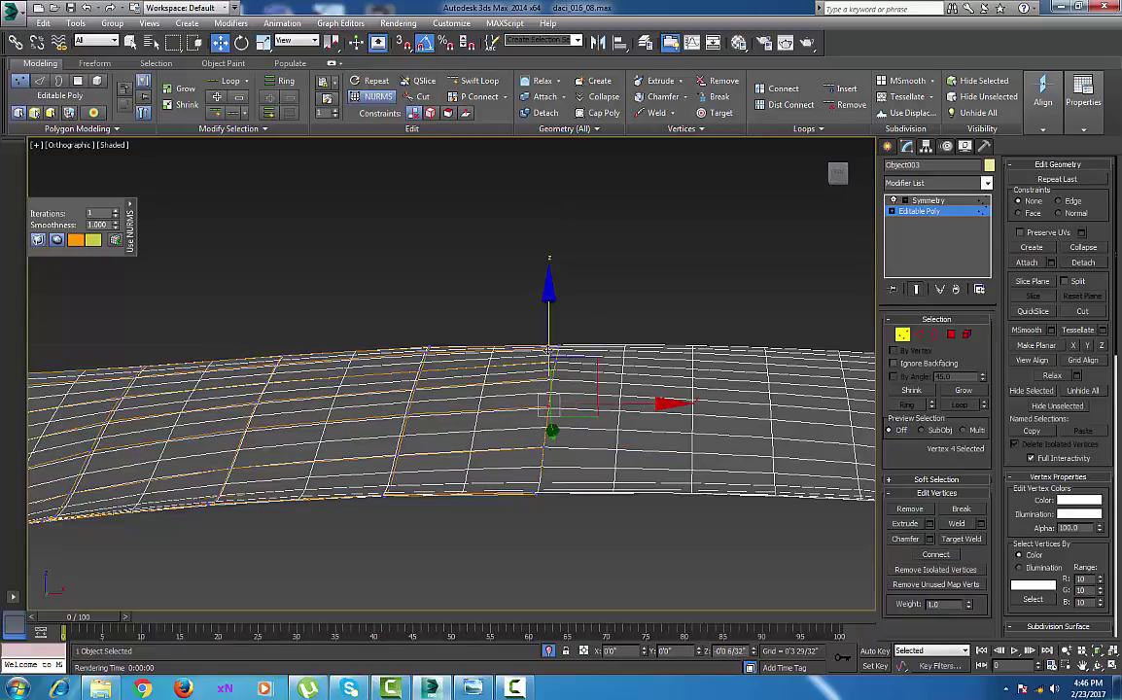
{"action": "left_click_drag", "start_coordinate": [549, 368], "coordinate": [556, 281]}
{"action": "left_click", "coordinate": [557, 362]}
Examine the adjusted windshield surface and end its isolation to bring back the car body and blueprints
{"action": "scroll", "coordinate": [564, 404], "scroll_direction": "up", "scroll_amount": 3}
{"action": "middle_click_drag", "start_coordinate": [564, 403], "coordinate": [640, 436], "text": "alt"}
{"action": "scroll", "coordinate": [596, 426], "scroll_direction": "down", "scroll_amount": 4}
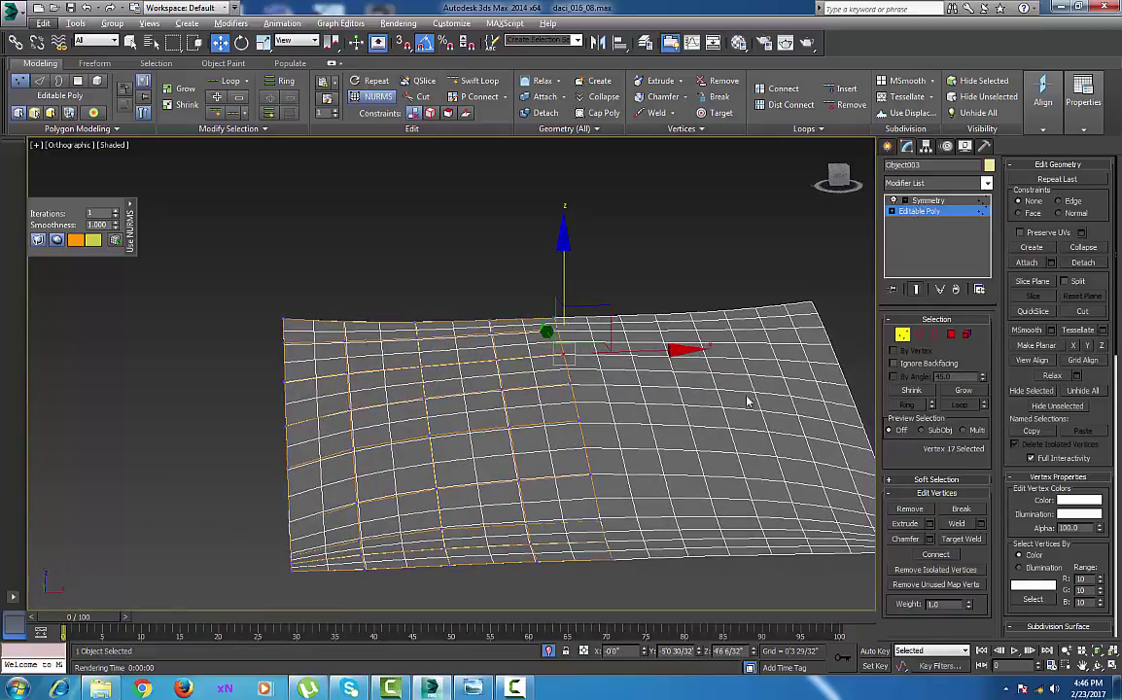
{"action": "scroll", "coordinate": [746, 401], "scroll_direction": "down", "scroll_amount": 5}
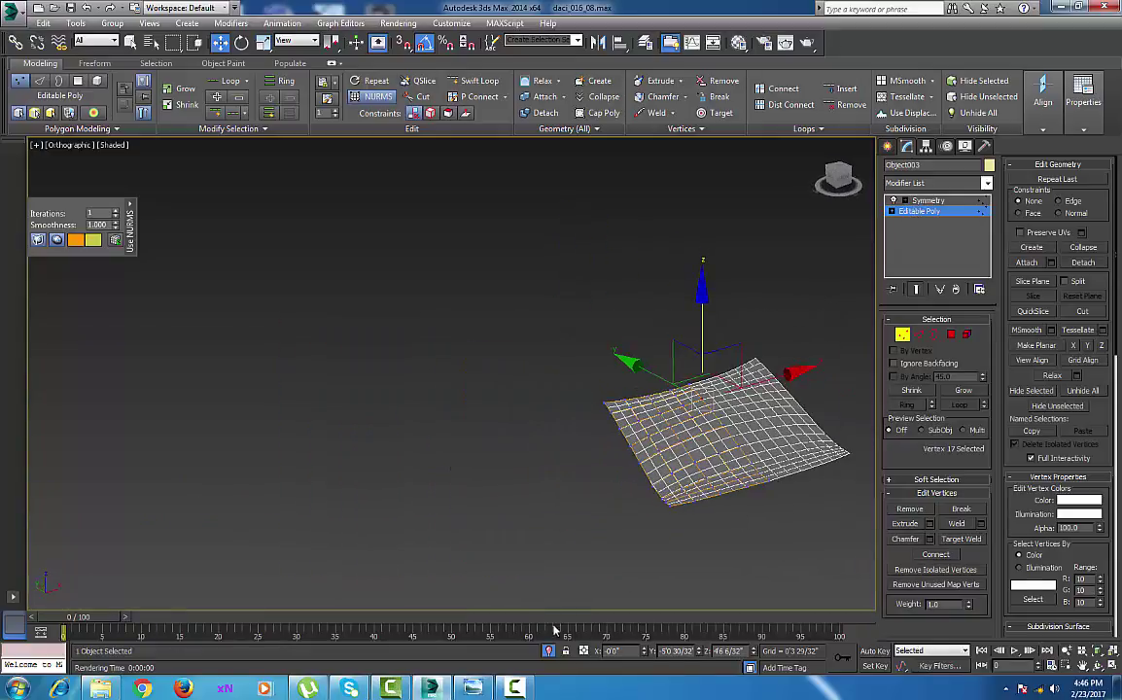
{"action": "left_click", "coordinate": [550, 653]}
{"action": "scroll", "coordinate": [555, 518], "scroll_direction": "down", "scroll_amount": 5}
{"action": "middle_click_drag", "start_coordinate": [595, 505], "coordinate": [563, 528]}
{"action": "scroll", "coordinate": [561, 466], "scroll_direction": "down", "scroll_amount": 3}
{"action": "scroll", "coordinate": [571, 498], "scroll_direction": "down", "scroll_amount": 5}
Save the scene as the next incremental version, daci_016_09
{"action": "left_click", "coordinate": [12, 11]}
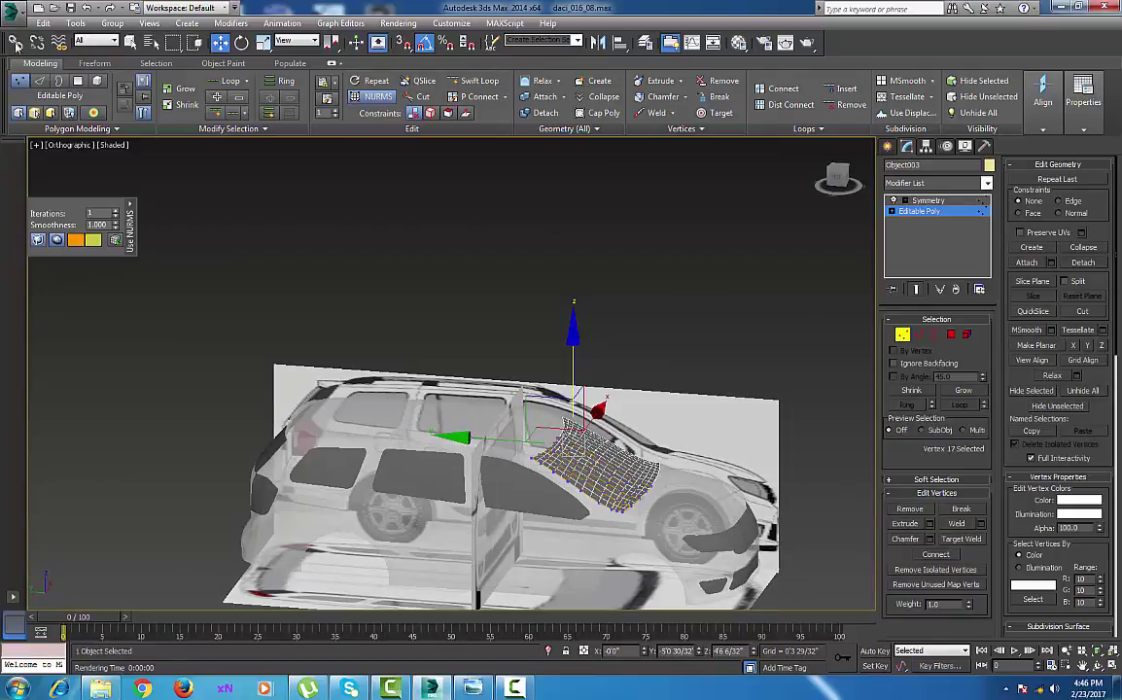
{"action": "left_click", "coordinate": [47, 162]}
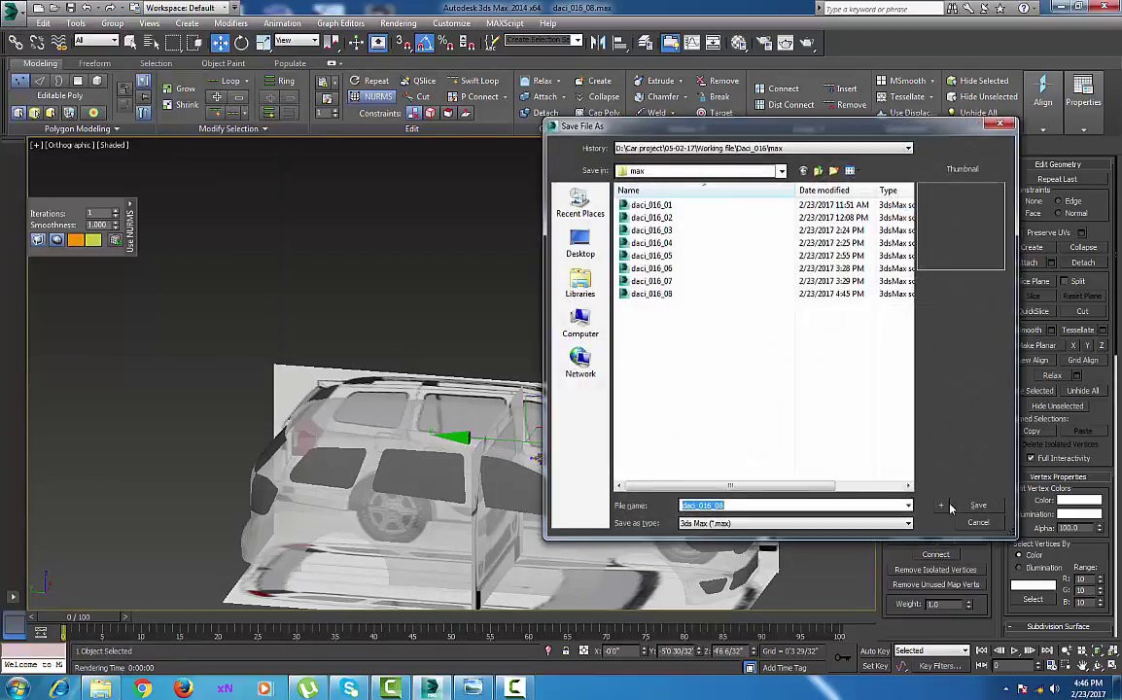
{"action": "left_click", "coordinate": [944, 507]}
Examine the windshield's fit against the whole car body and blueprints from the side
{"action": "middle_click_drag", "start_coordinate": [551, 416], "coordinate": [469, 312]}
{"action": "scroll", "coordinate": [486, 340], "scroll_direction": "down", "scroll_amount": 4}
{"action": "middle_click_drag", "start_coordinate": [481, 397], "coordinate": [515, 394], "text": "alt"}
{"action": "scroll", "coordinate": [566, 426], "scroll_direction": "up", "scroll_amount": 4}
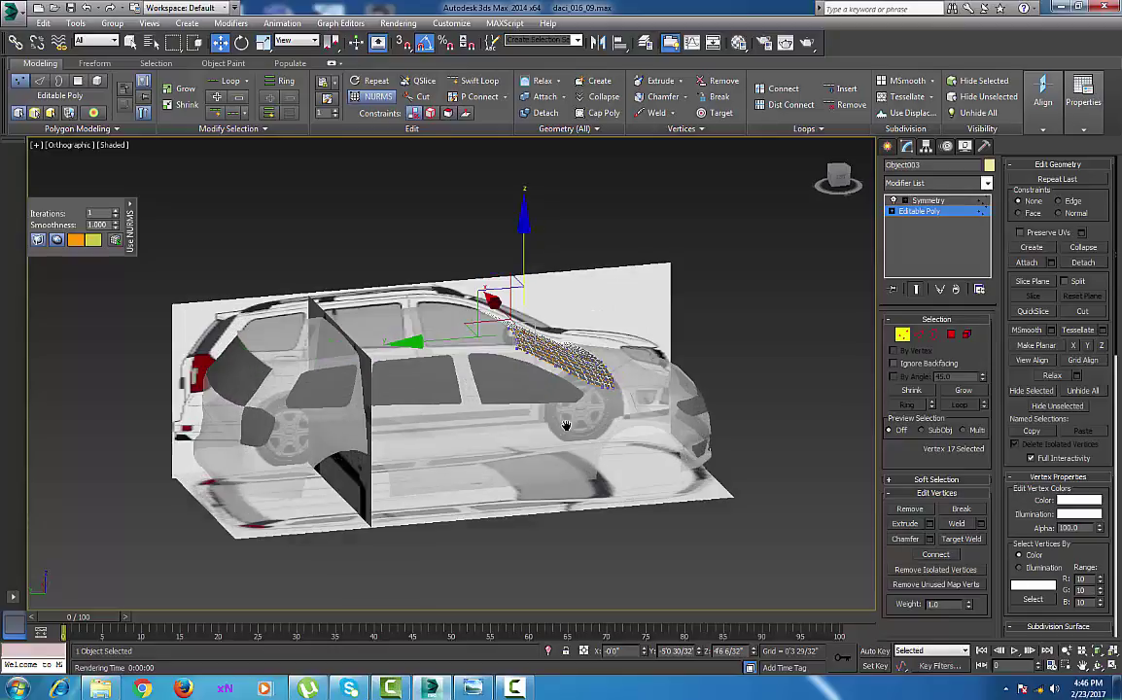